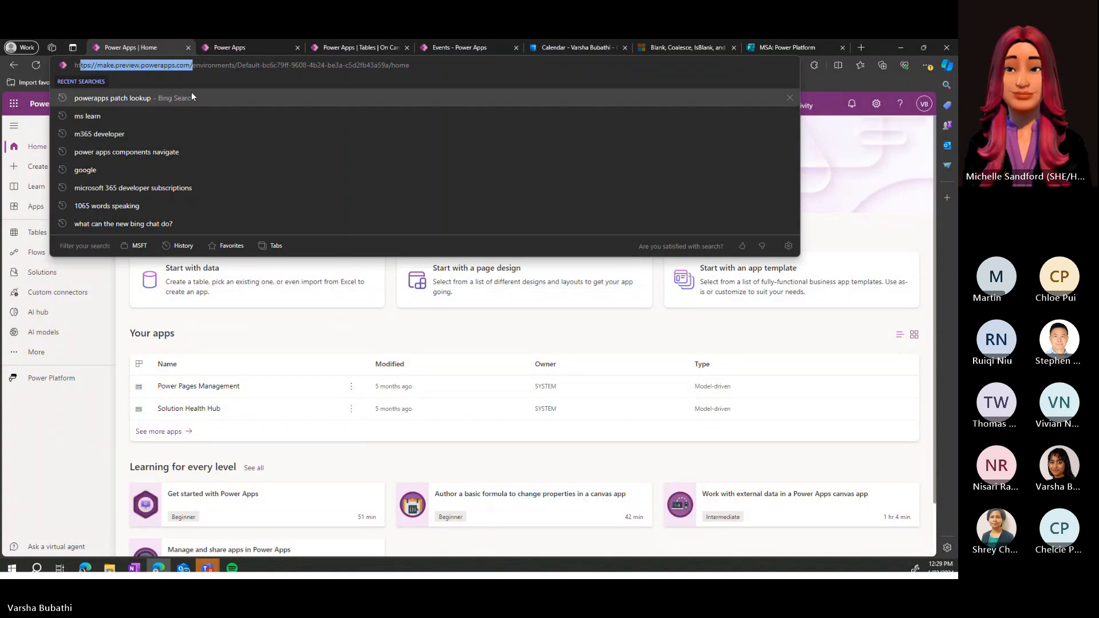
- Check which account is signed in to the maker portal, then close its details
click(658, 331)
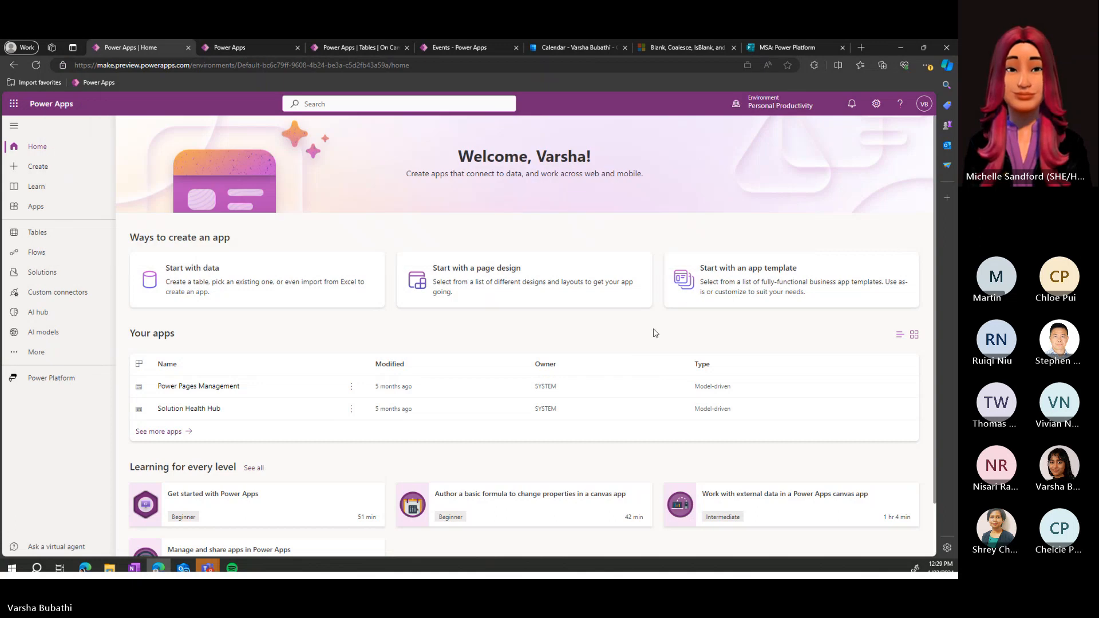
click(919, 107)
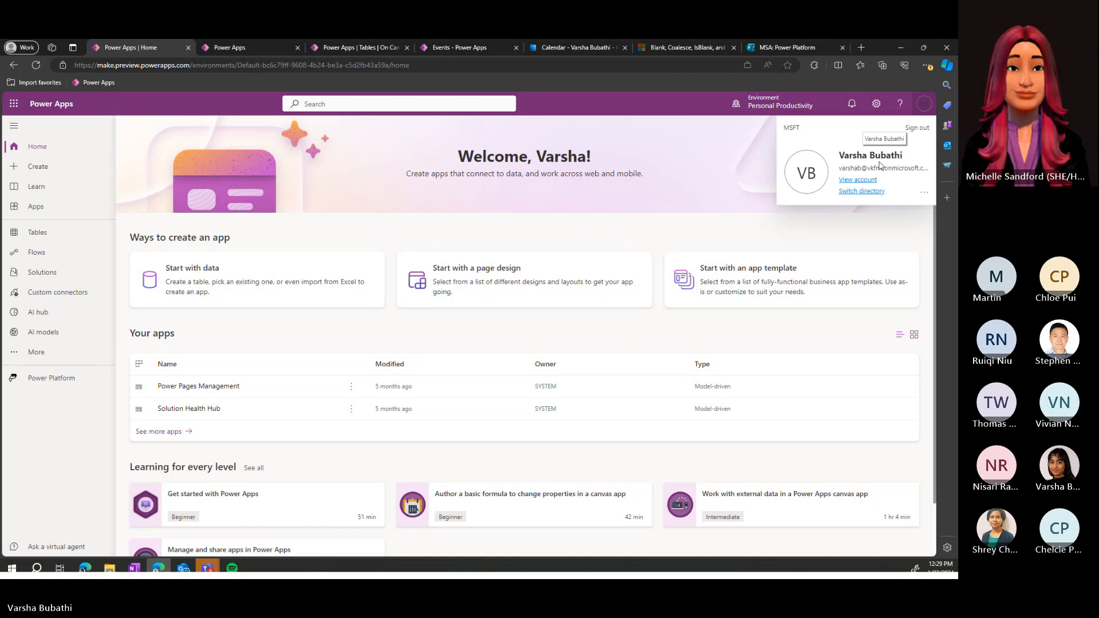
click(924, 104)
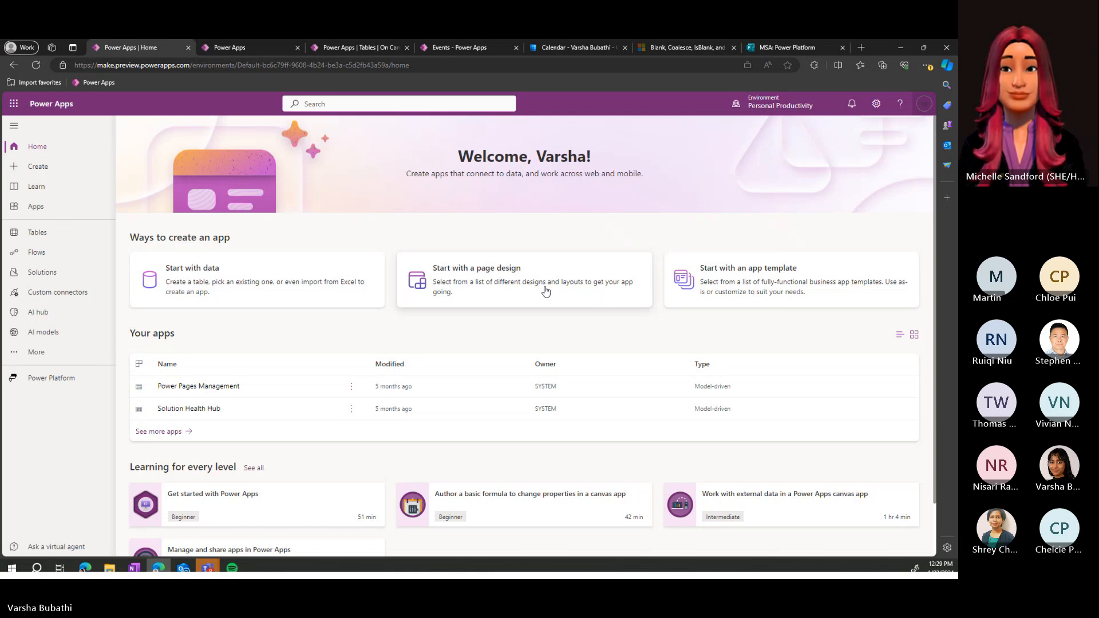
- View the list of environments available to the signed-in account
mouse_move(759, 109)
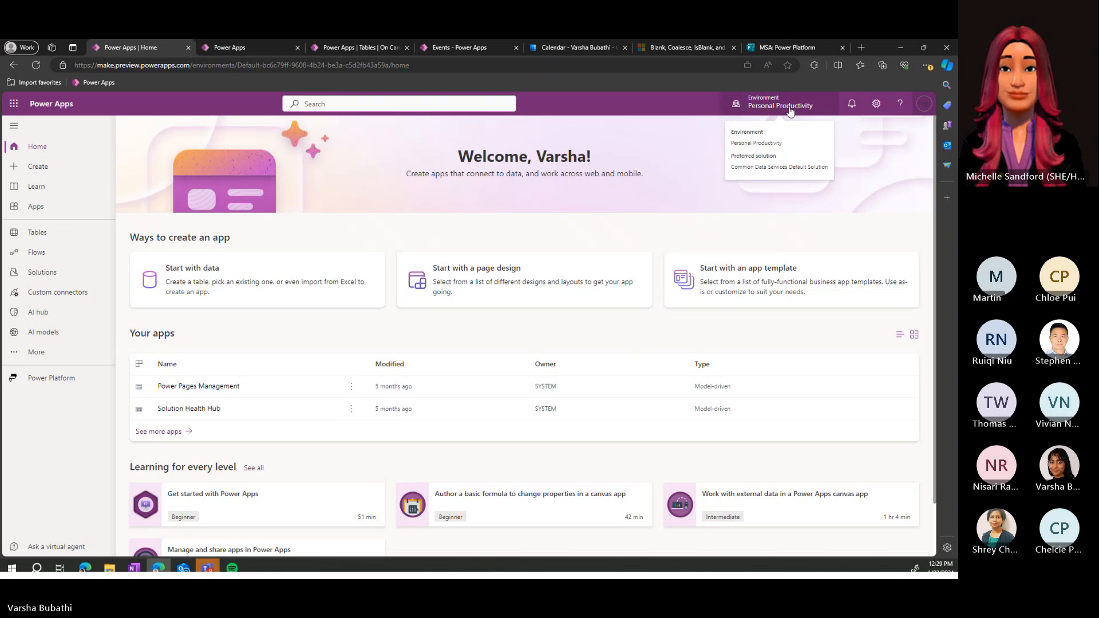
click(790, 108)
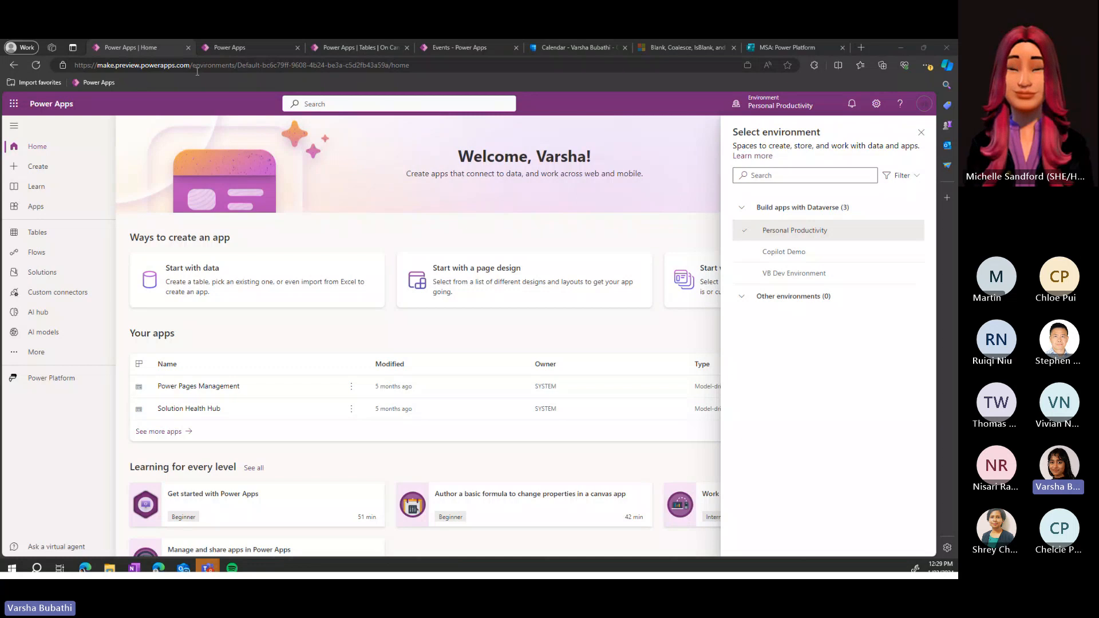
click(253, 143)
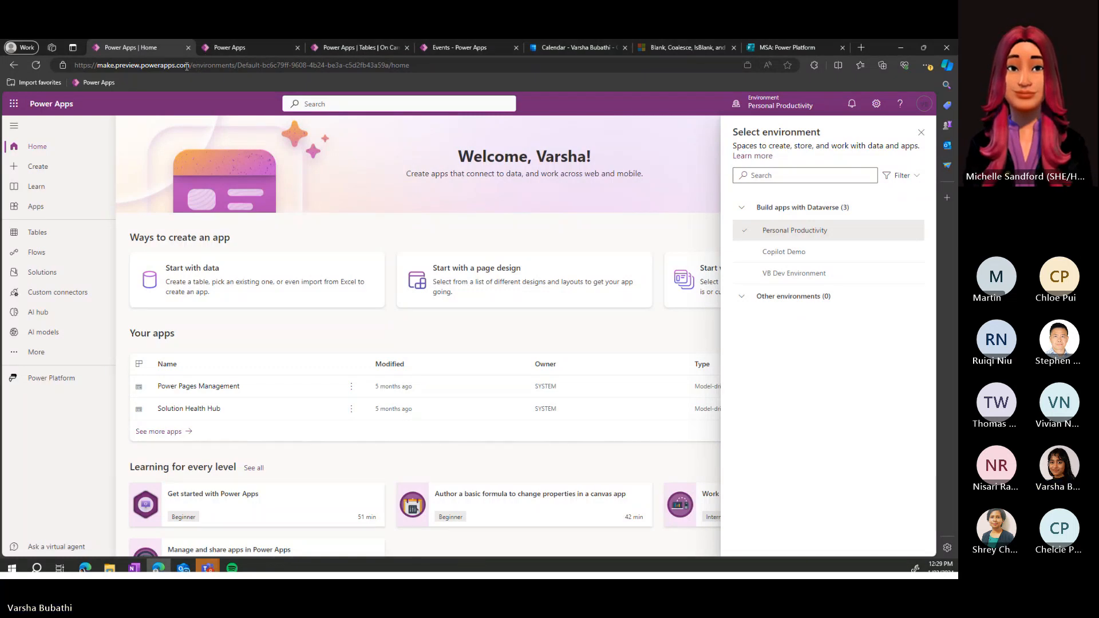
- Highlight the portal's base address, make.preview.powerapps.com, and check the signed-in account's details again
drag(190, 66, 56, 48)
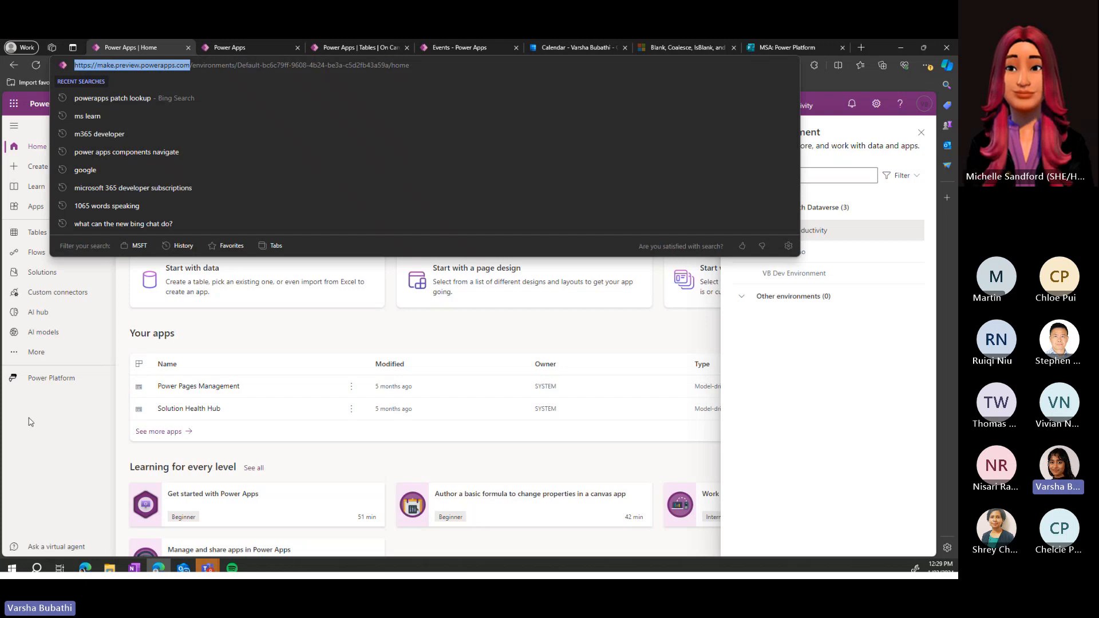
click(84, 470)
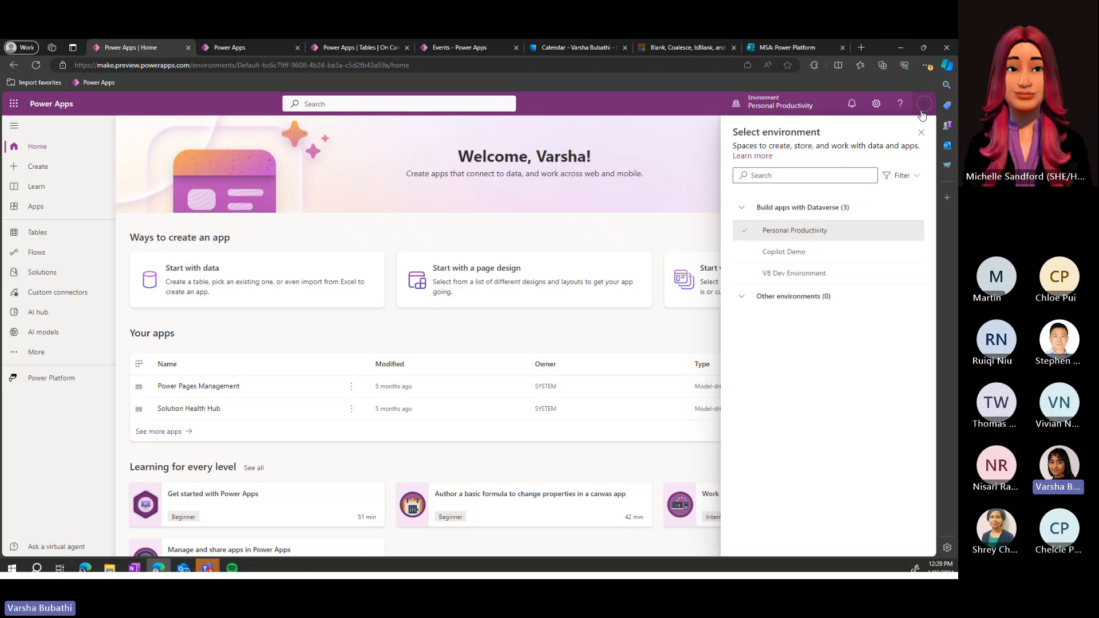
click(924, 104)
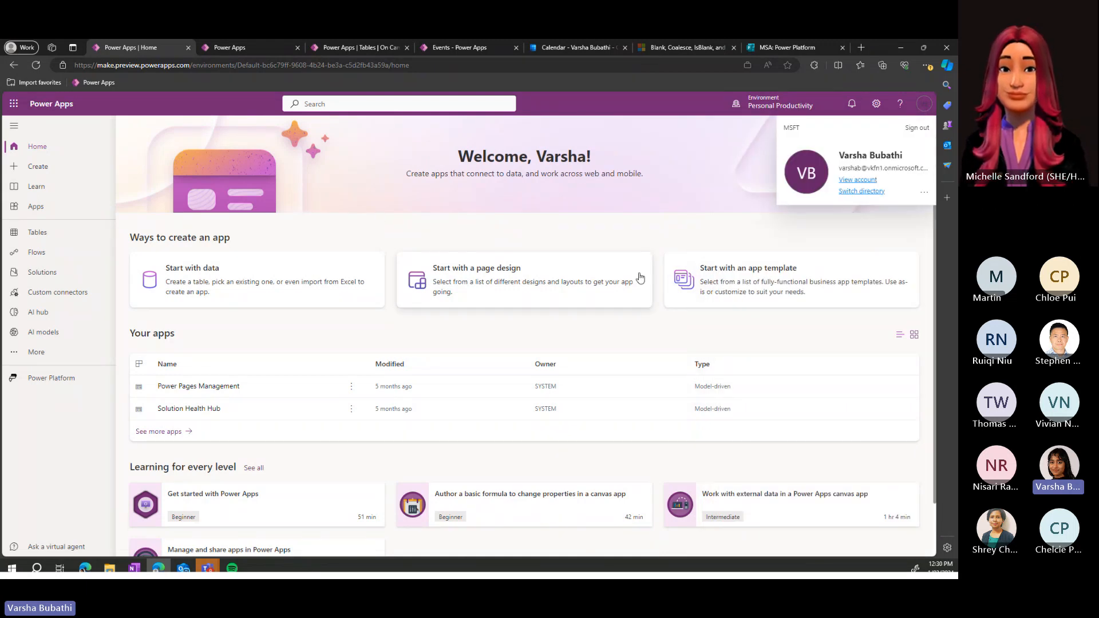
click(924, 109)
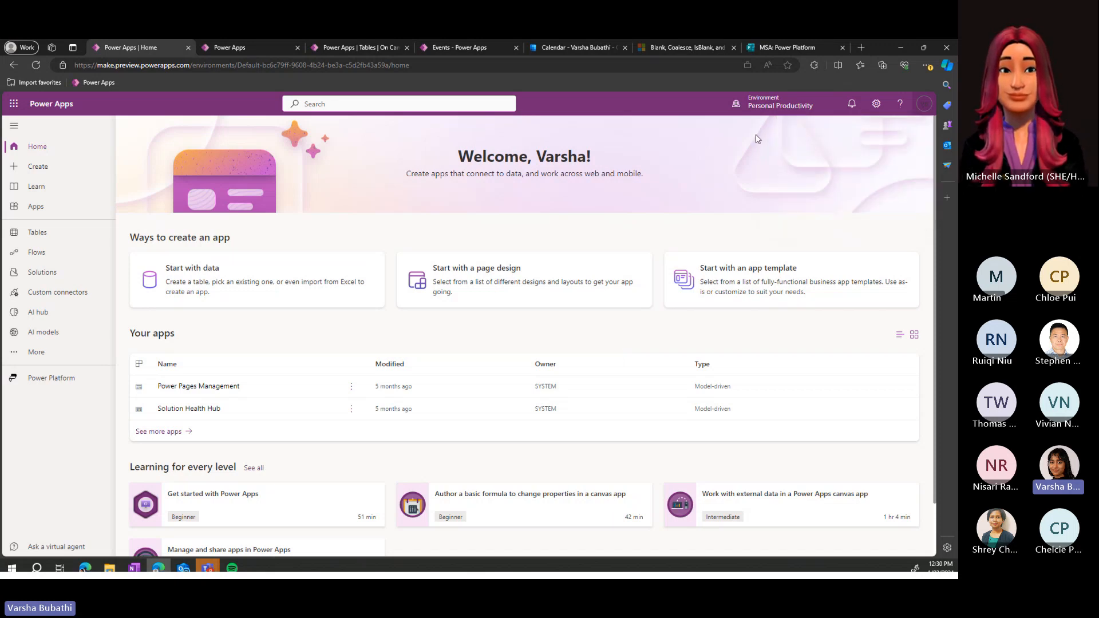
- Switch the environment to Copilot Demo and look at the environment list once more
mouse_move(756, 111)
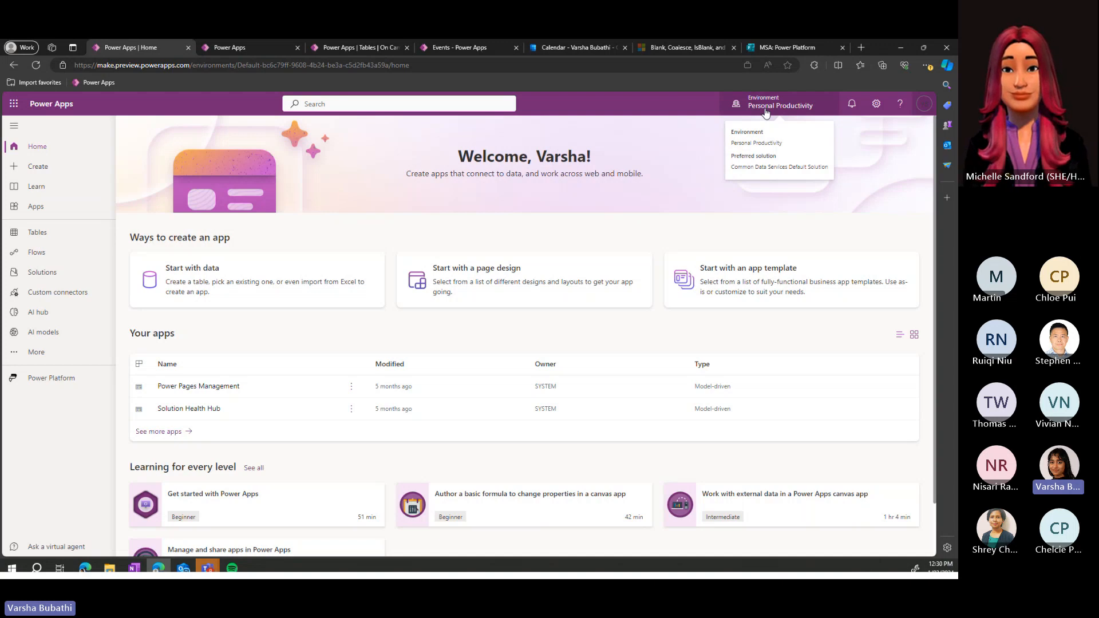
click(766, 109)
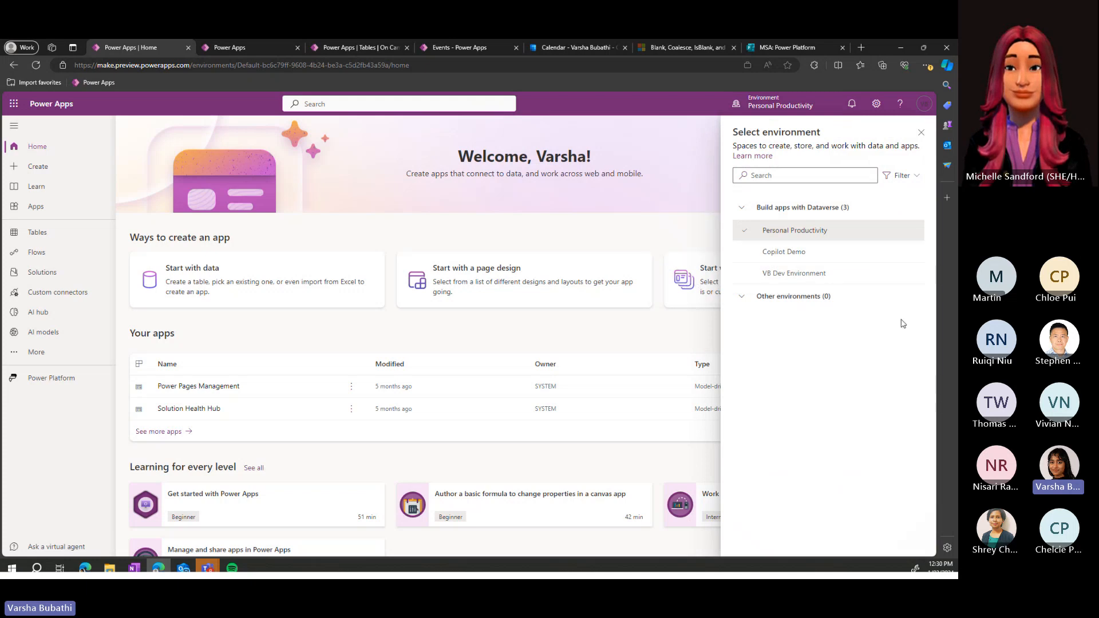
mouse_move(771, 260)
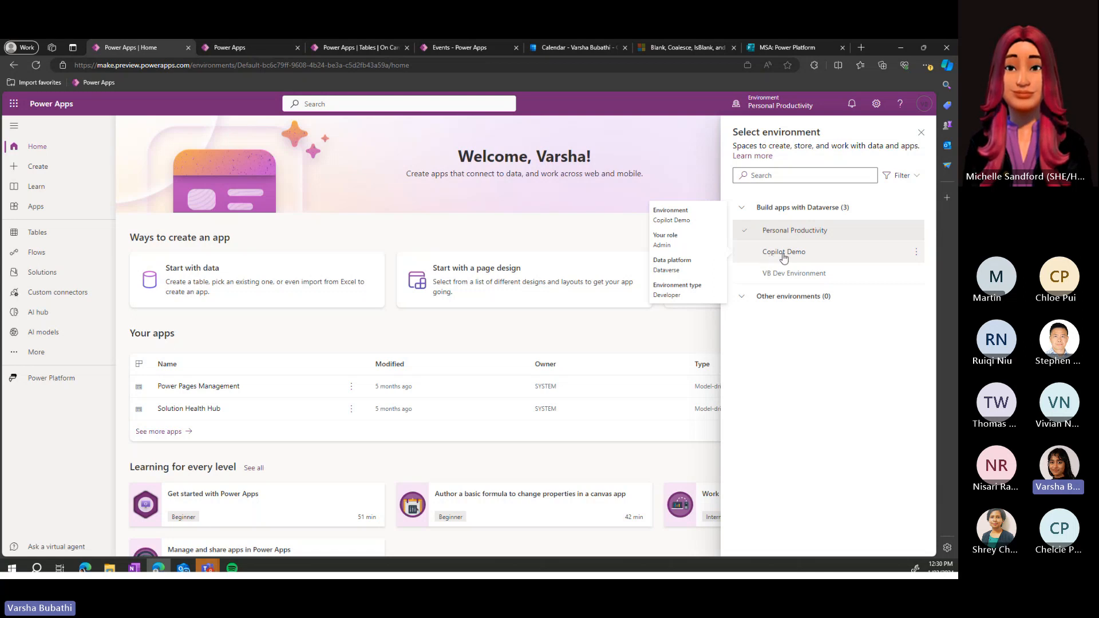
click(850, 252)
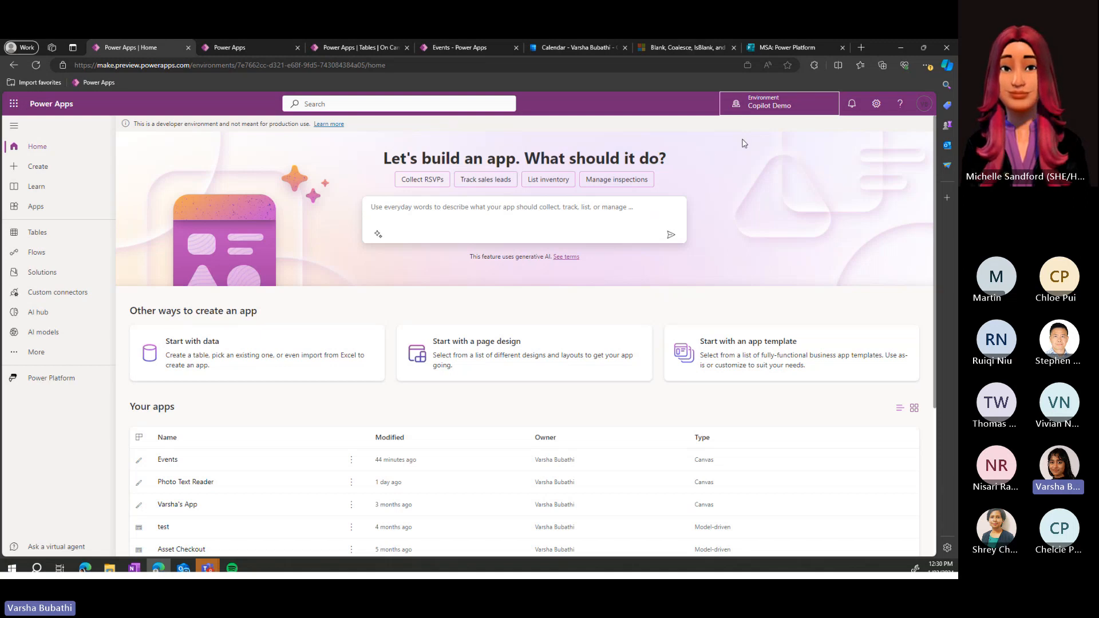
click(772, 107)
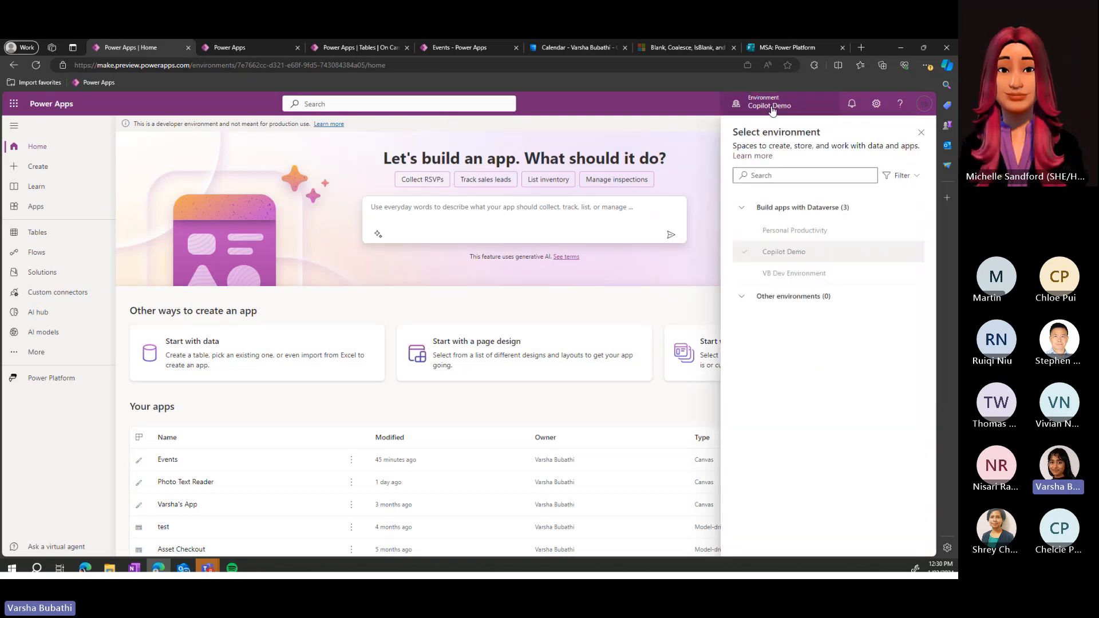
click(773, 107)
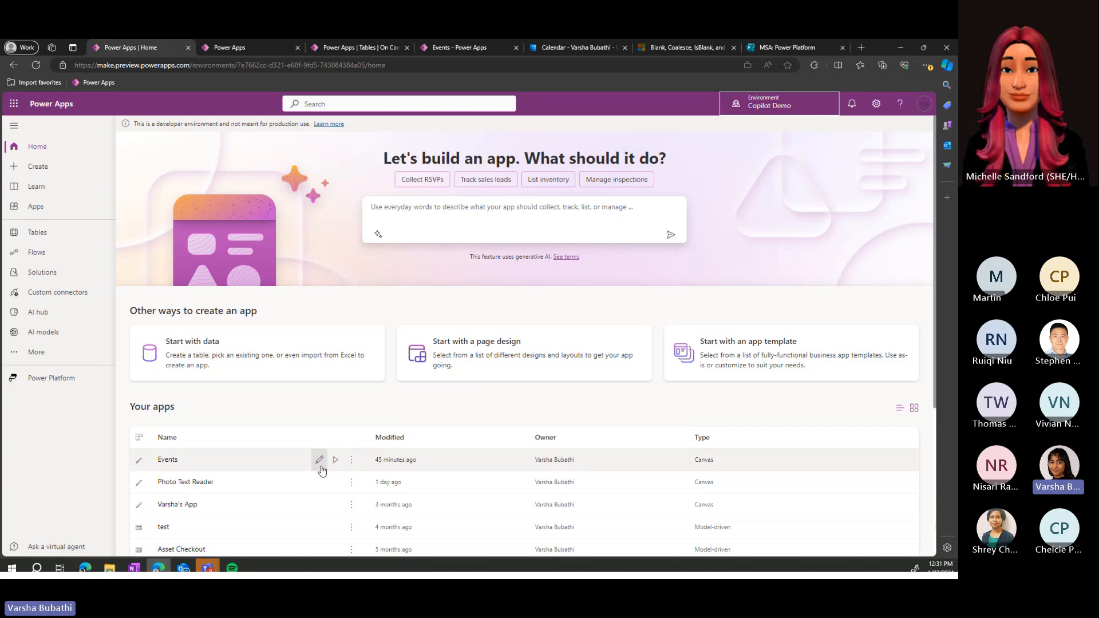
- Start sharing the Events app with a colleague as a new user, then discard the sharing changes
click(354, 461)
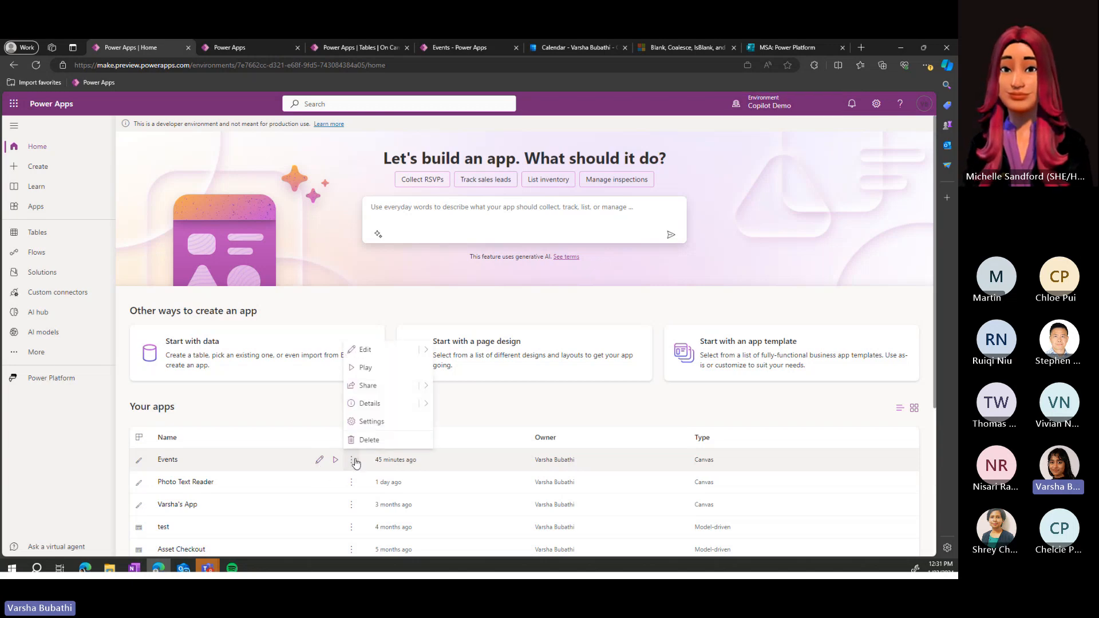
click(408, 389)
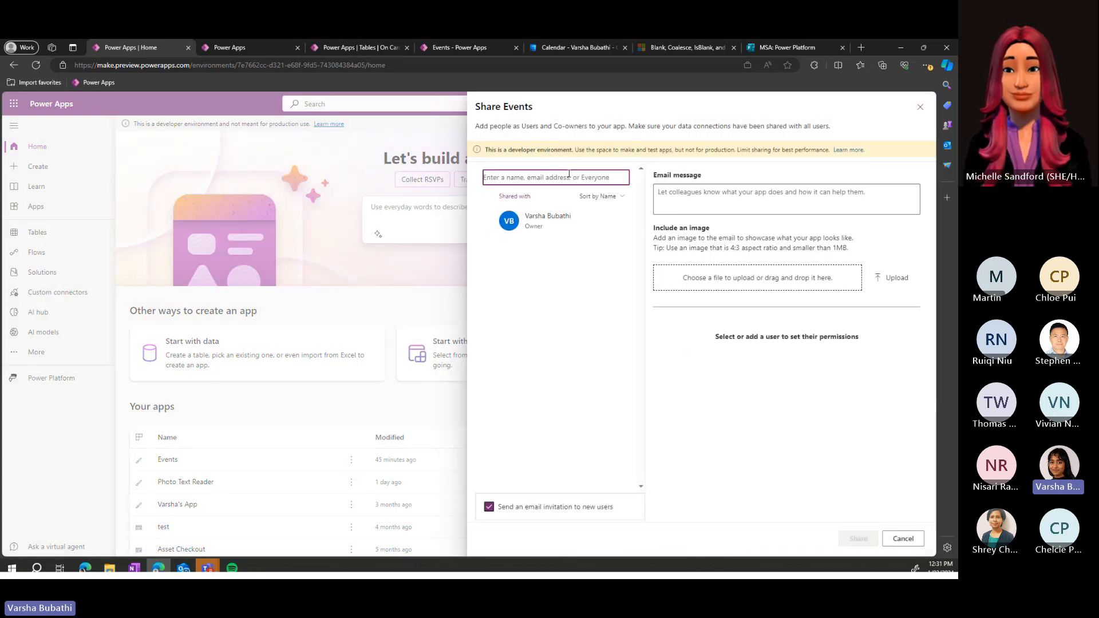
text(ad)
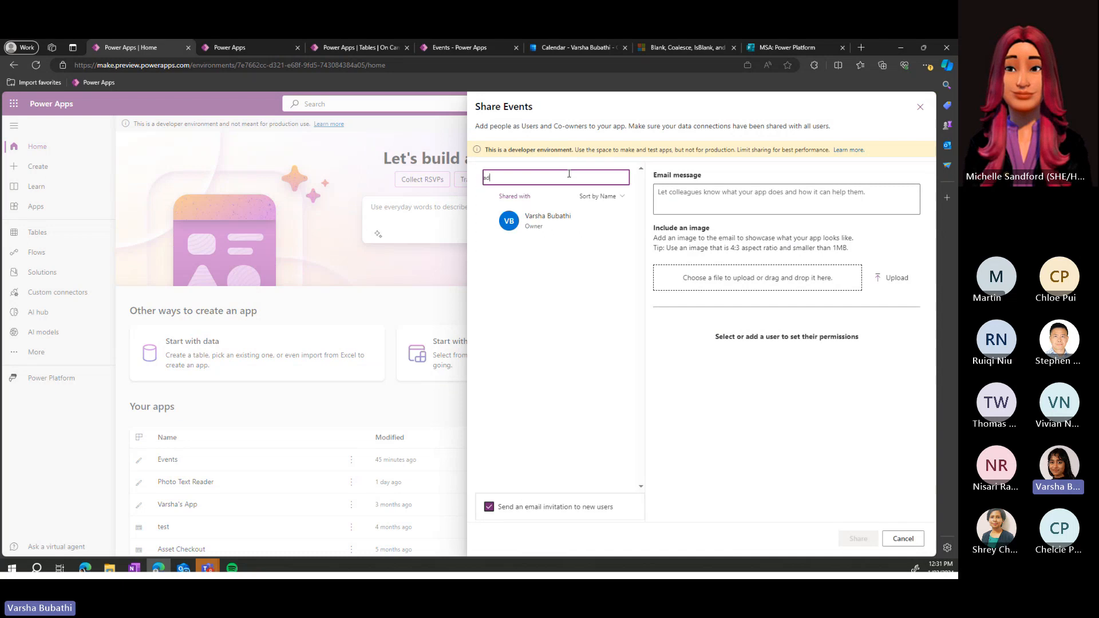
text(ele)
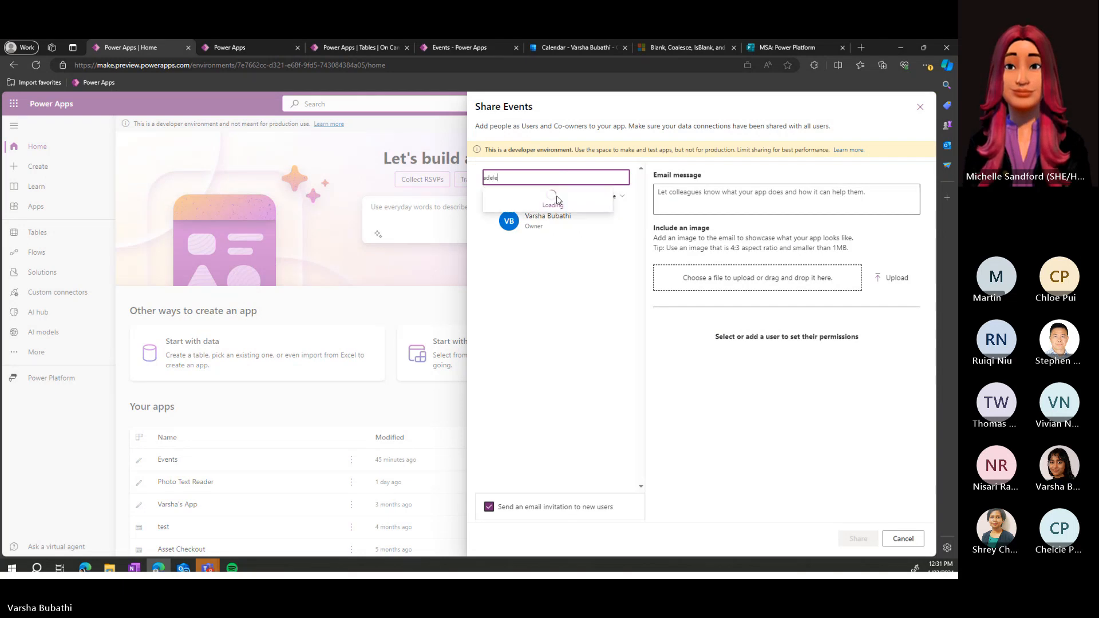
click(557, 203)
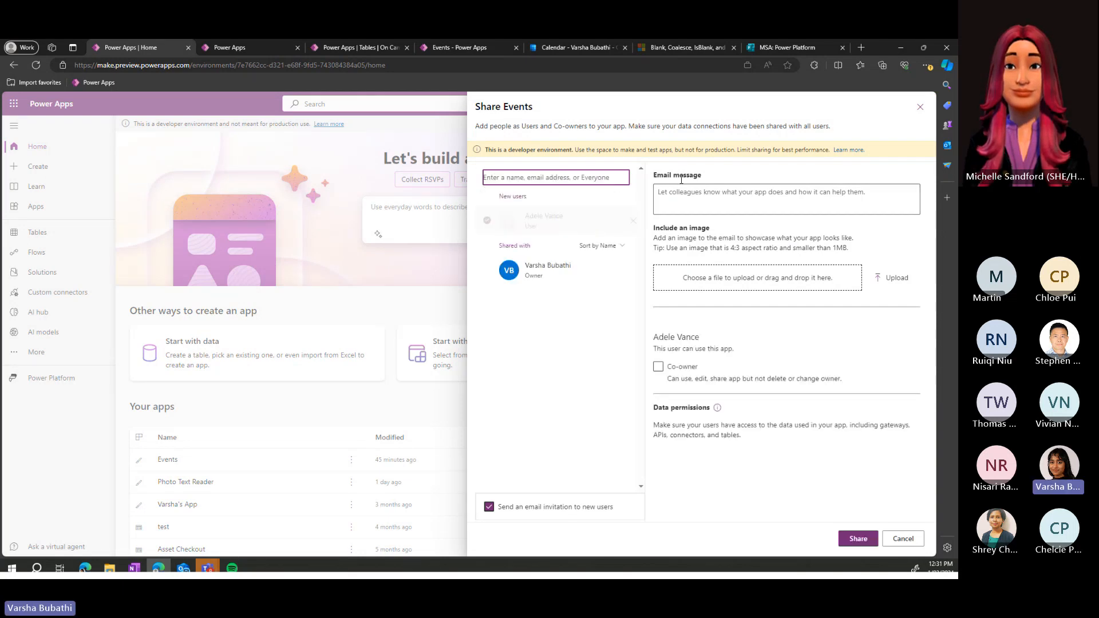
click(921, 112)
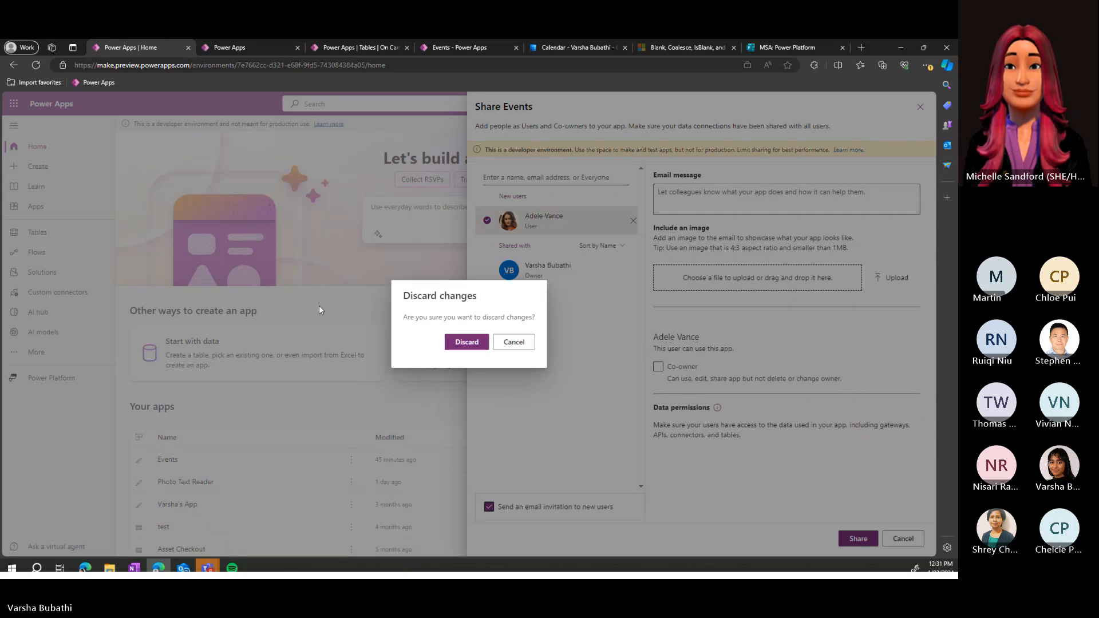
click(466, 342)
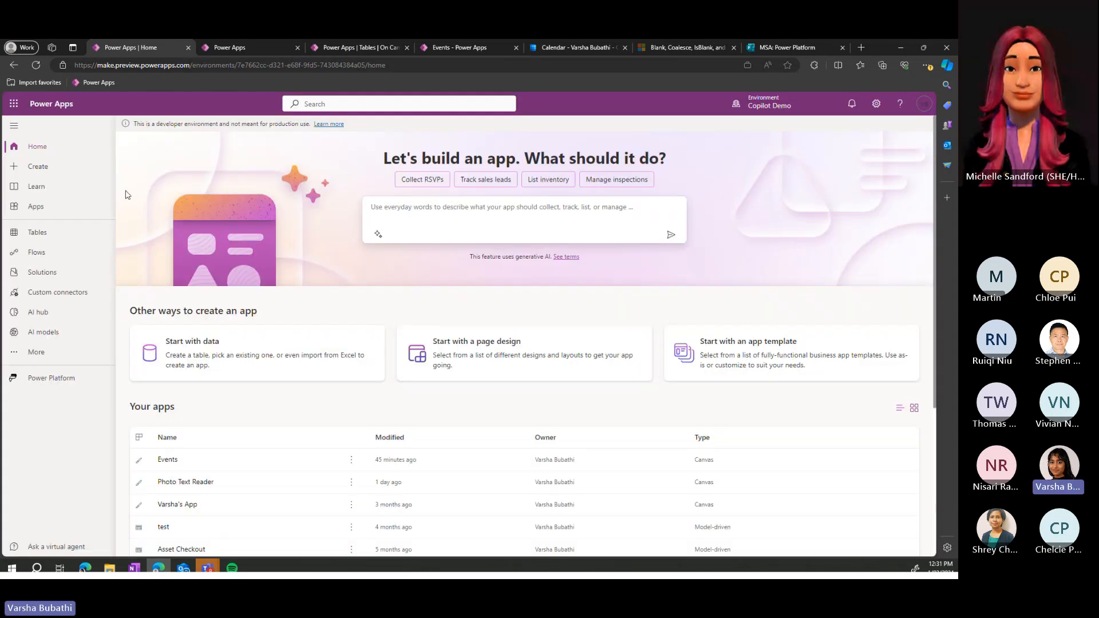
- Browse the environment's Dataverse tables, comparing the Recommended and Custom lists
click(60, 240)
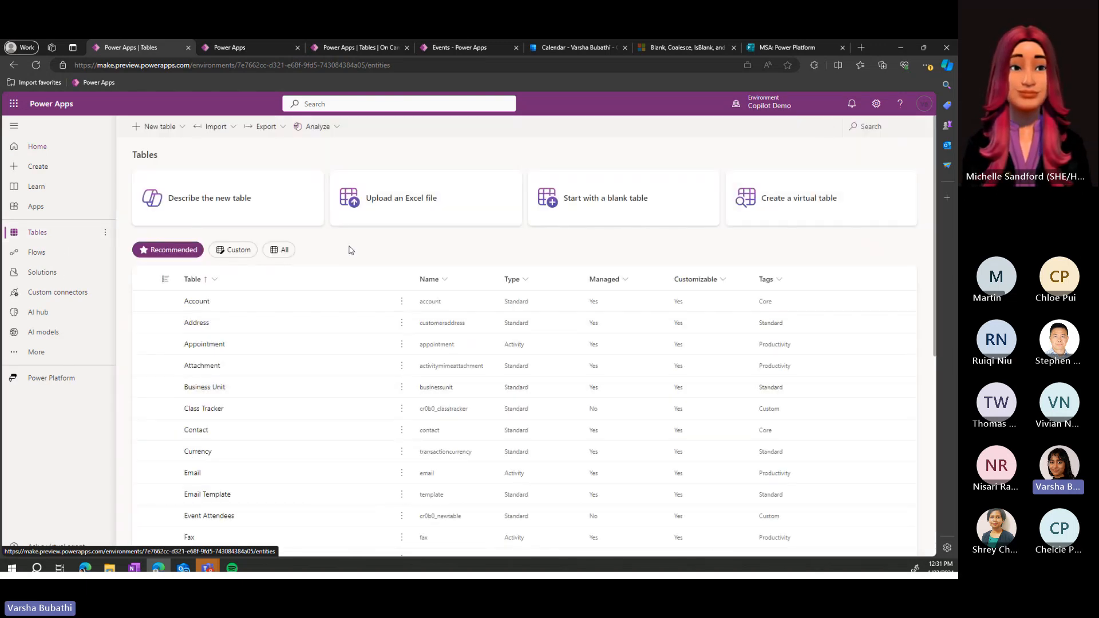
click(231, 250)
click(172, 249)
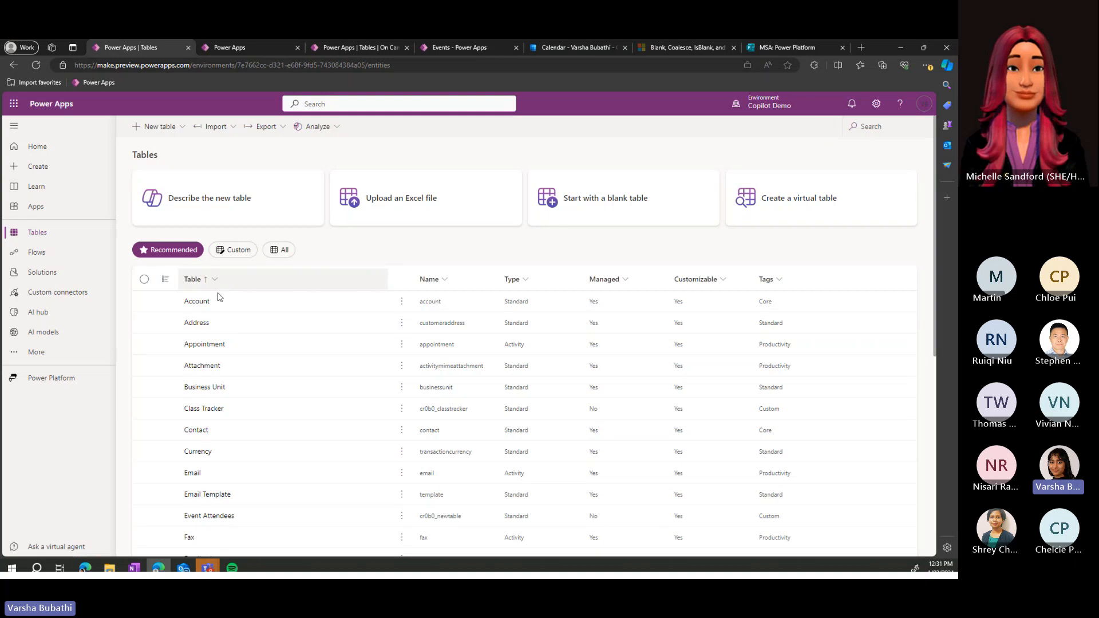
click(233, 255)
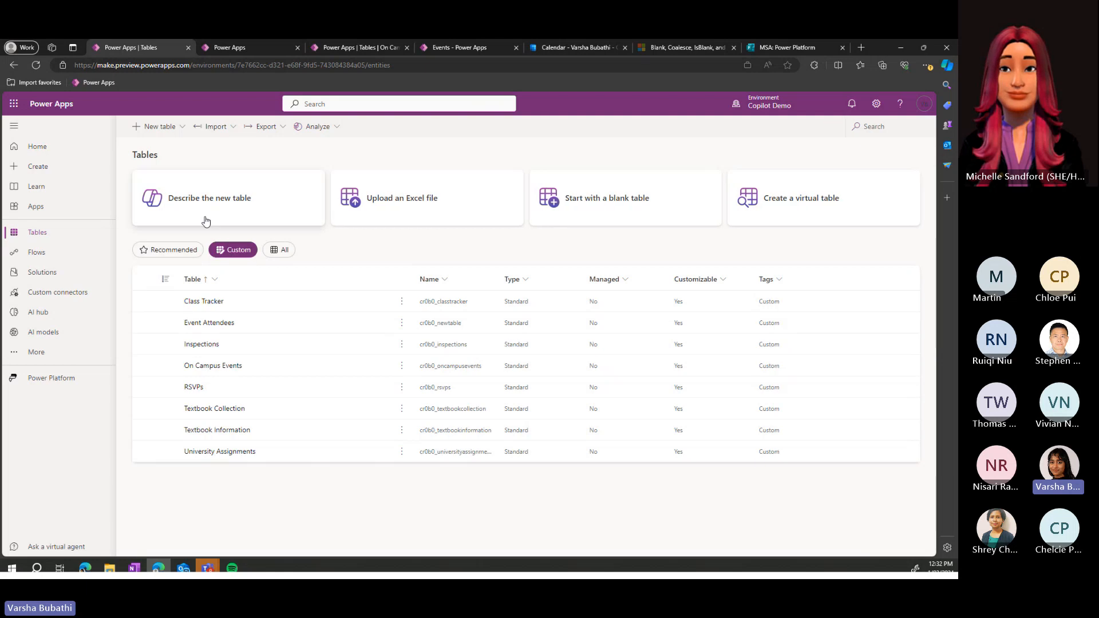
click(181, 255)
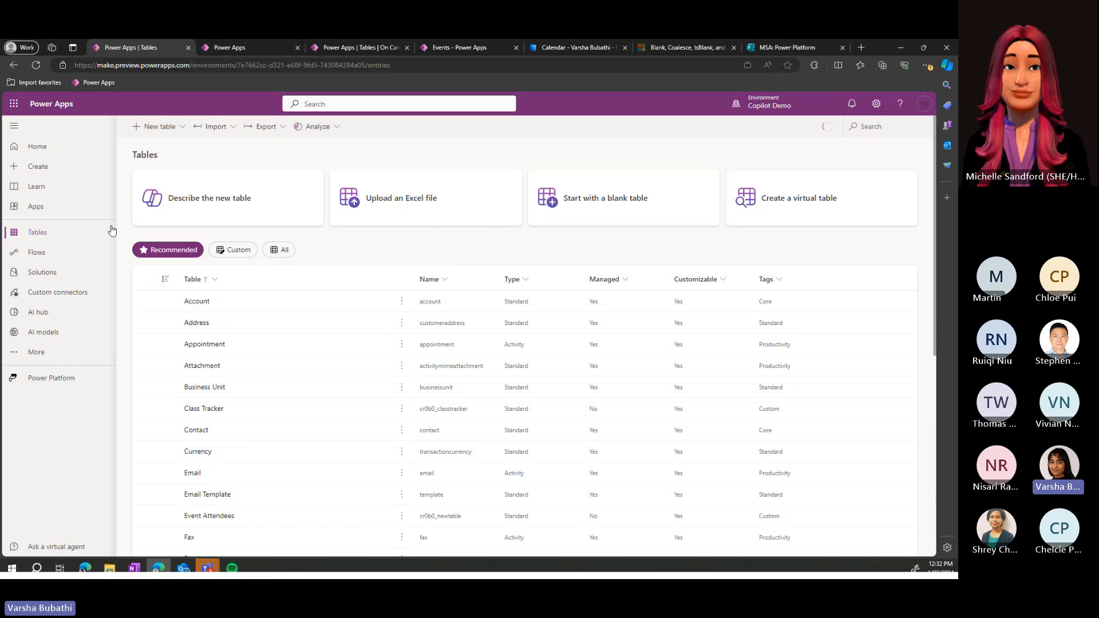
- Look at the AI hub and its catalogue of AI models
click(69, 322)
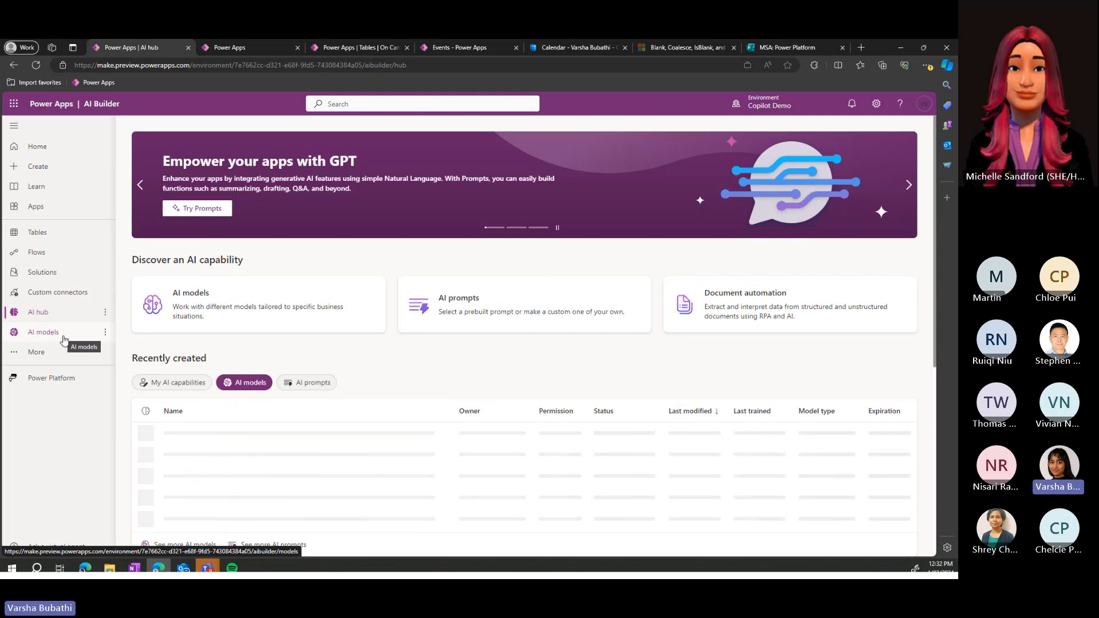
click(63, 336)
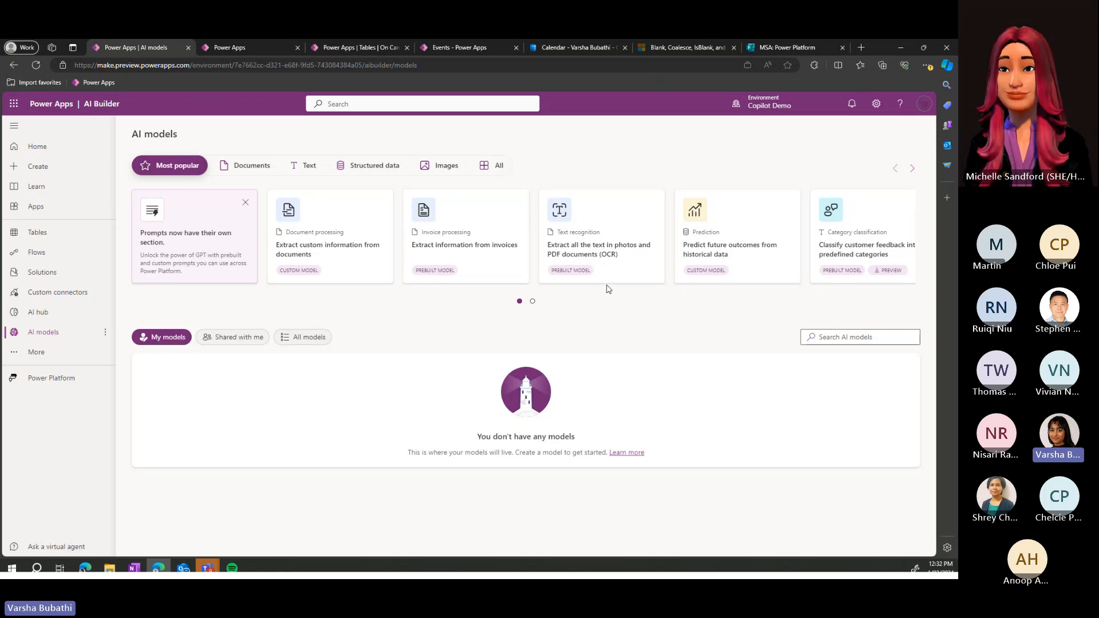
- Explore the other Power Platform products, opening Power Automate briefly and returning to the product list
click(58, 380)
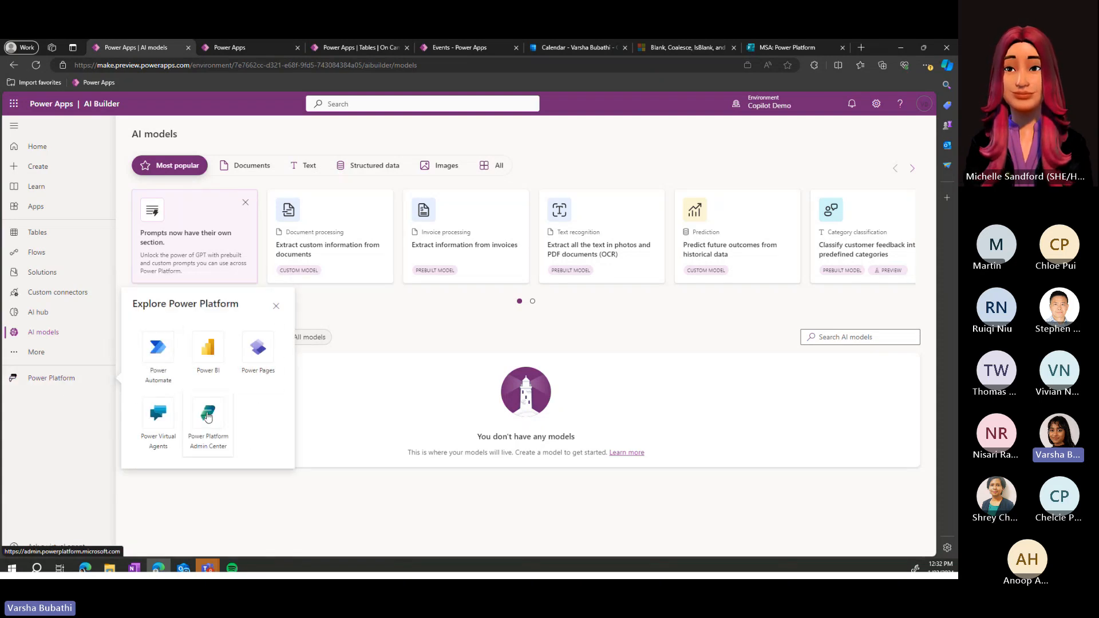
click(158, 352)
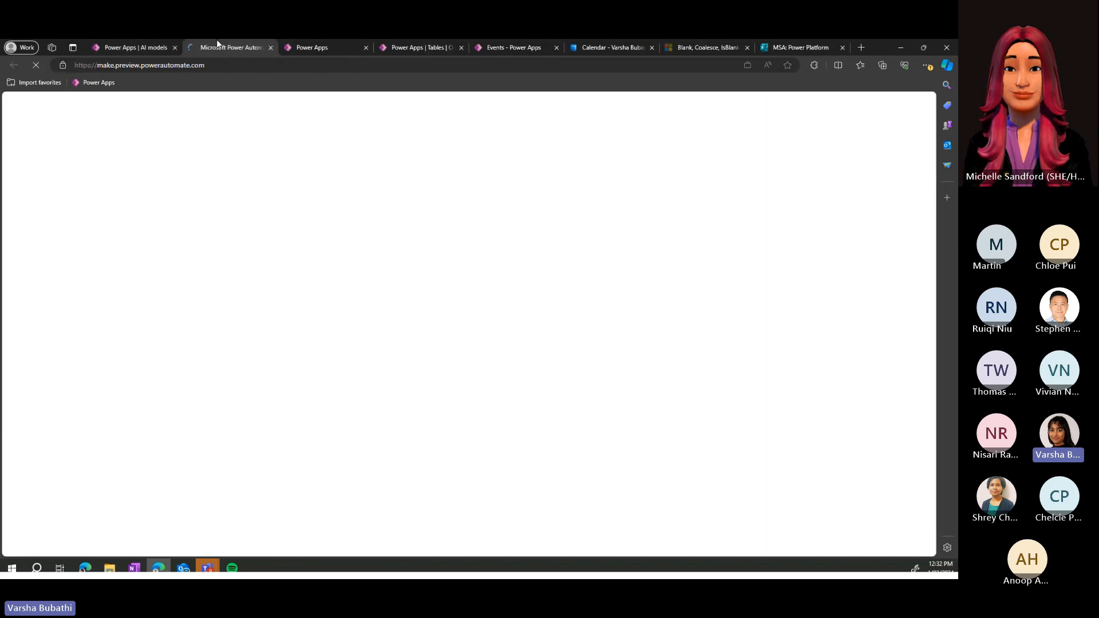
click(271, 48)
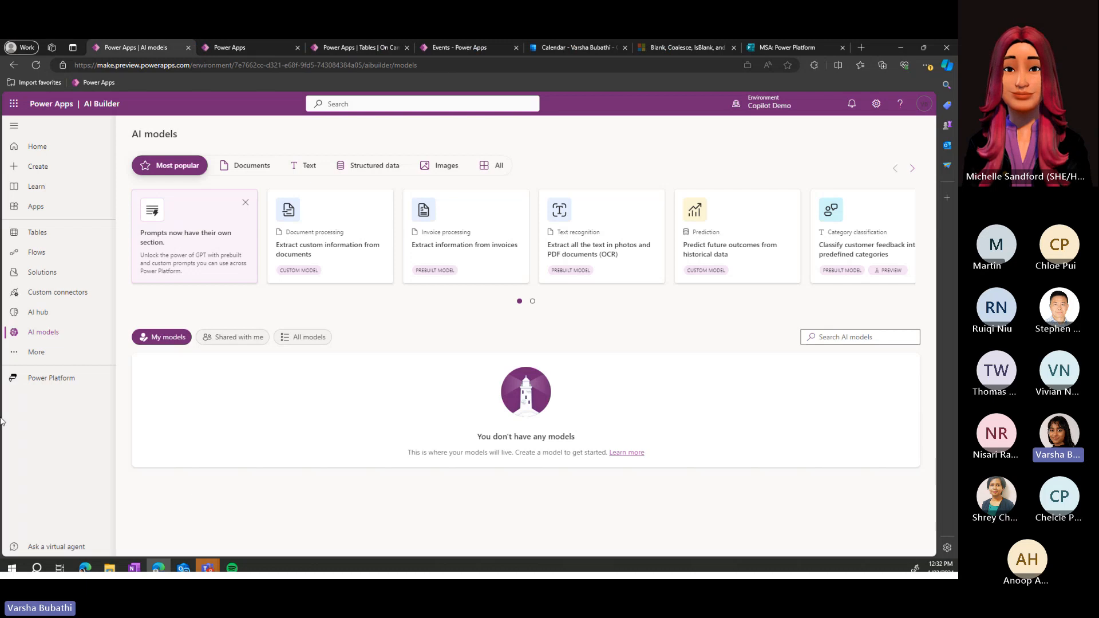
click(34, 379)
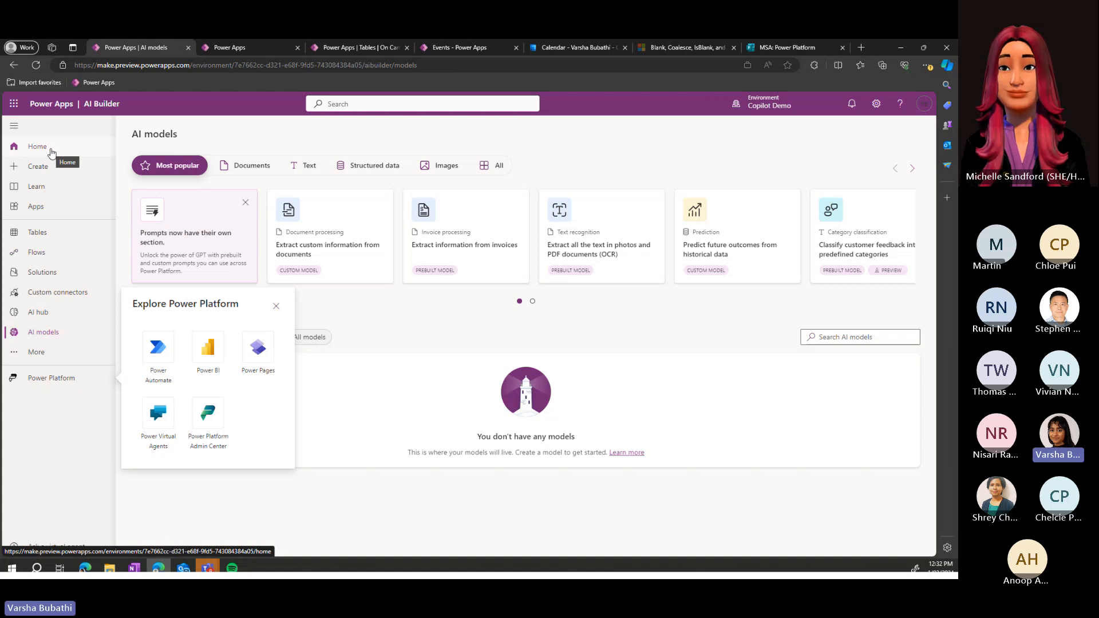
- Open the app creation page and review the available starting points
click(63, 171)
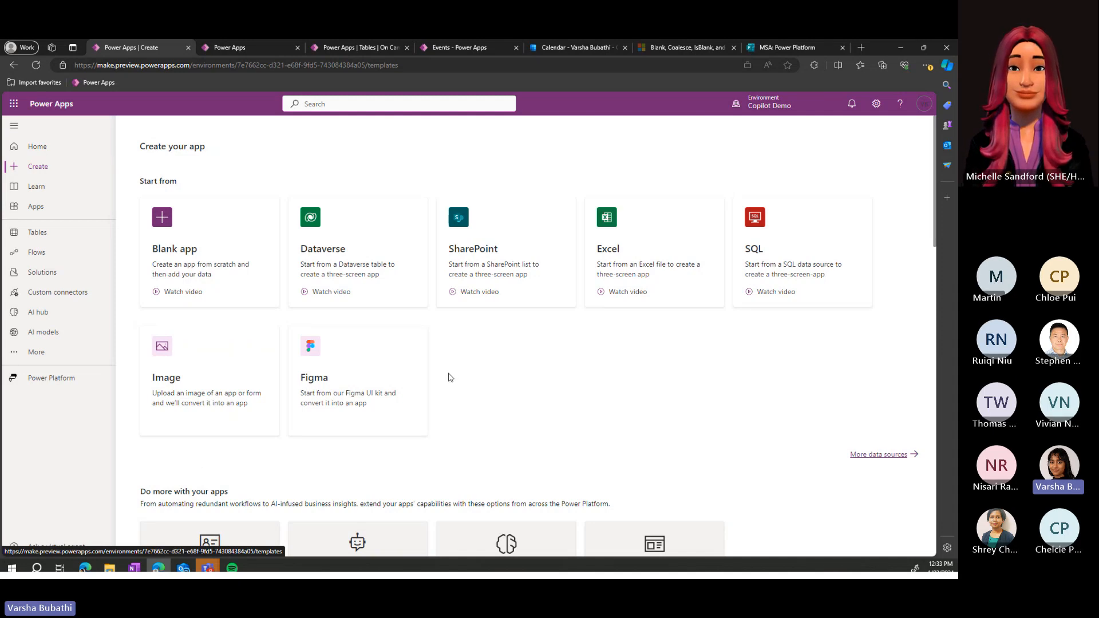
scroll(450, 377, down, 1)
scroll(401, 355, up, 1)
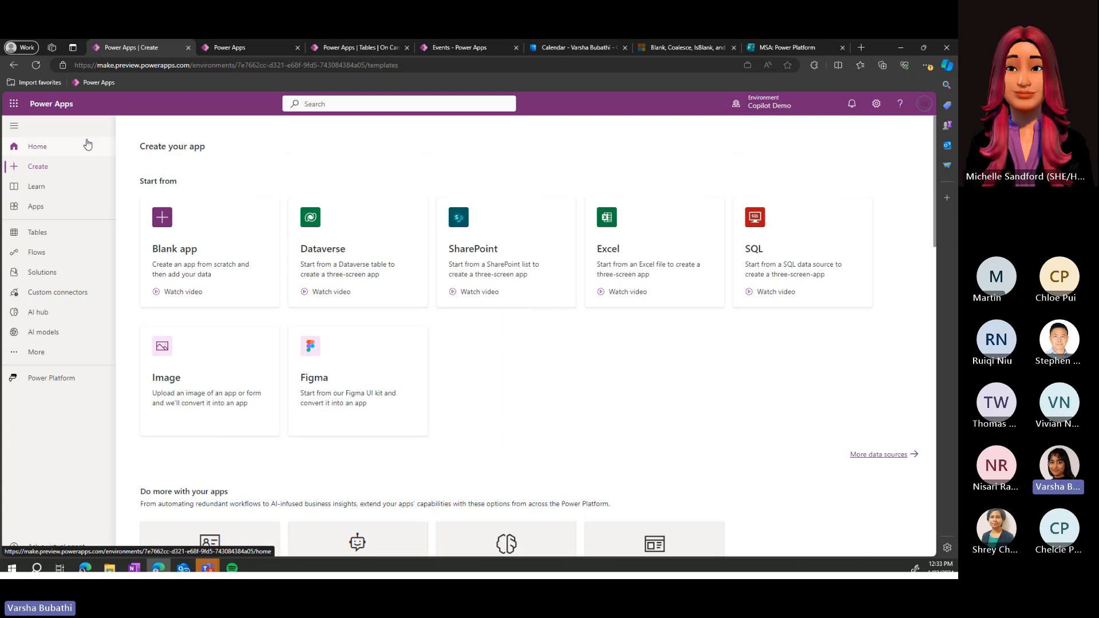
- From the home page, ask Copilot to build an app with the description "create an app that collects contacts"
click(52, 145)
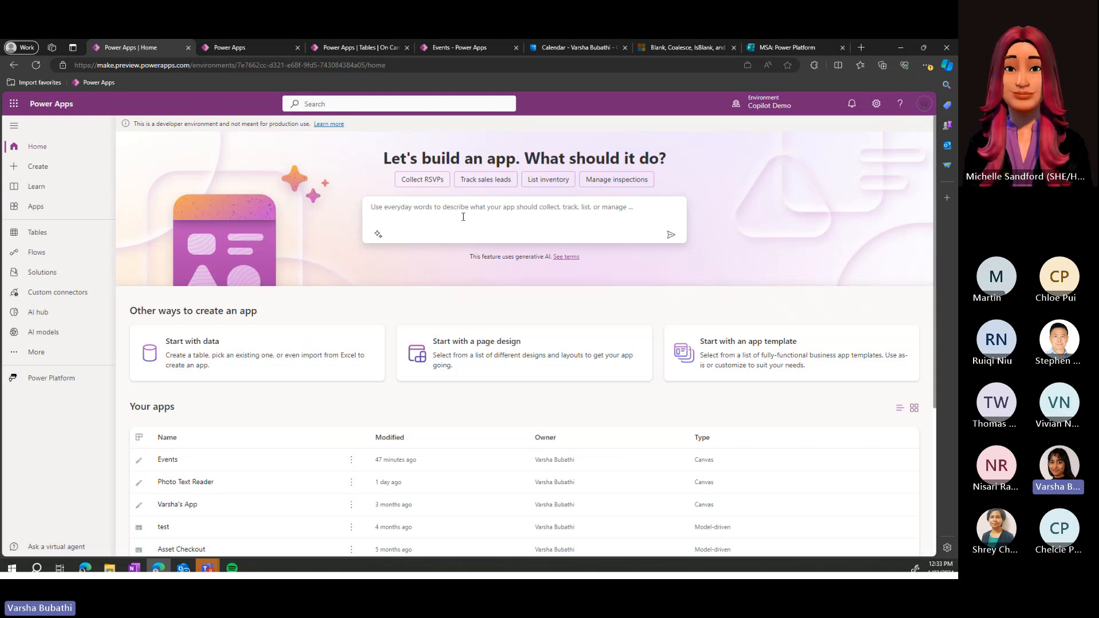
text(create an)
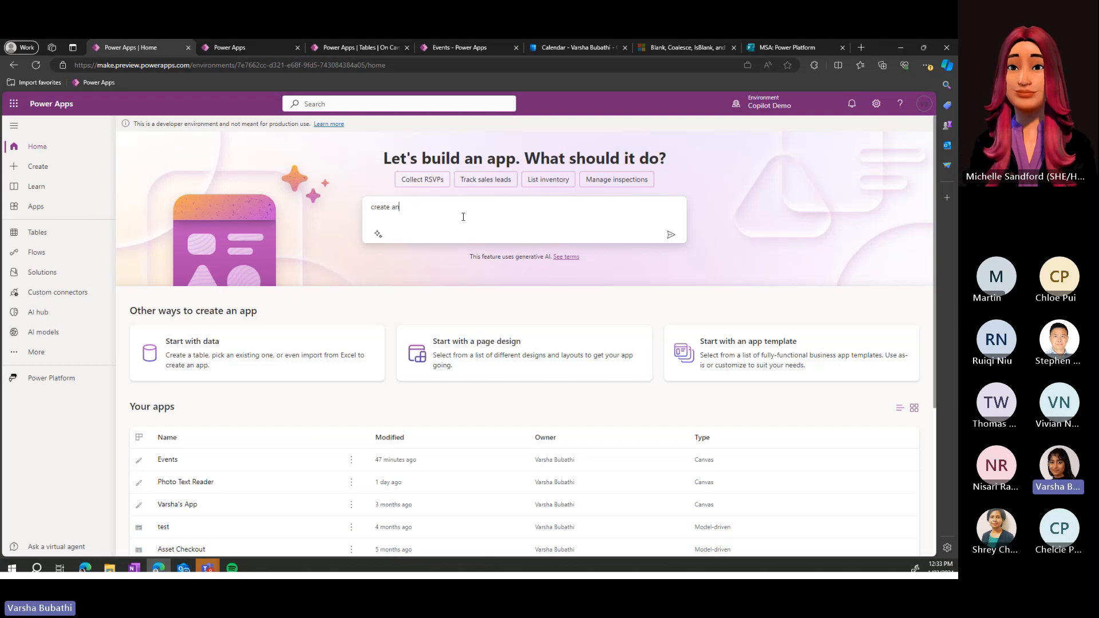
text( app that collects)
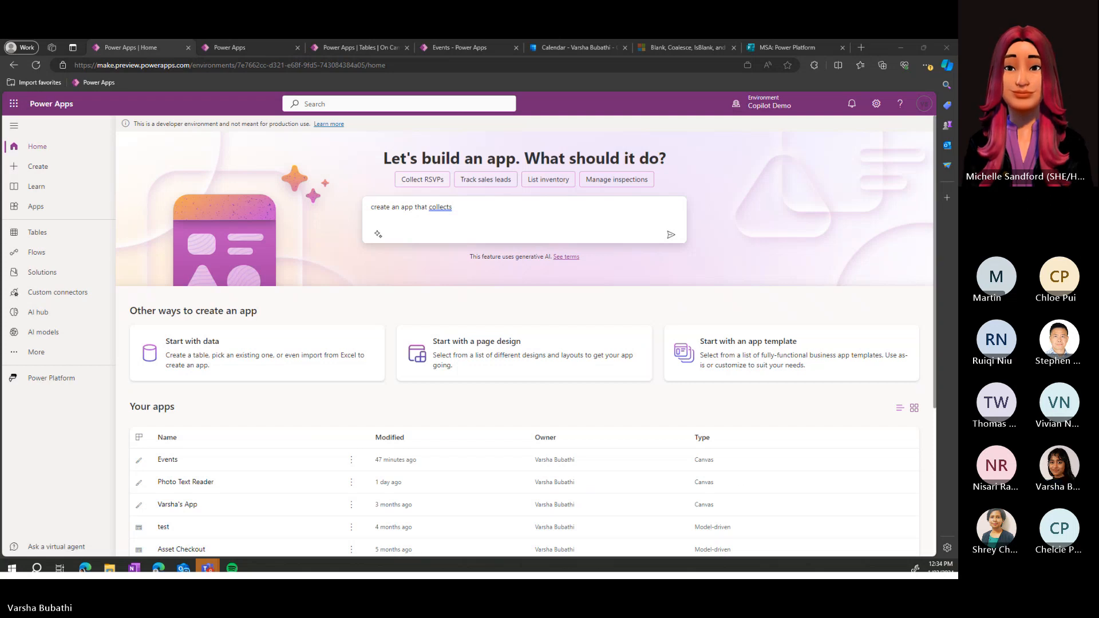
click(549, 233)
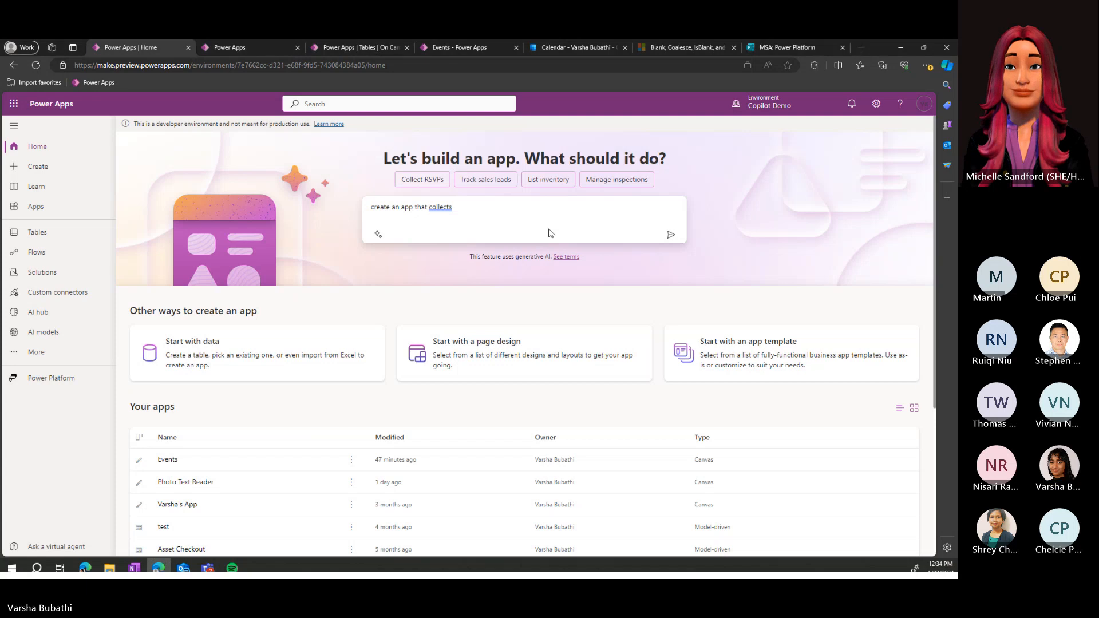
click(490, 213)
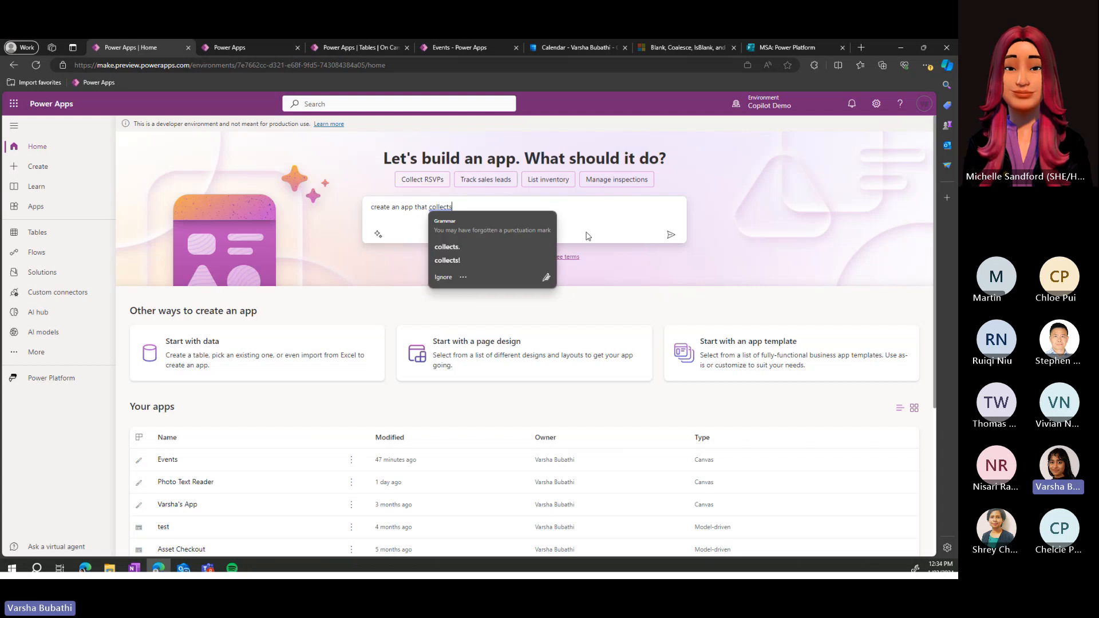
text(con)
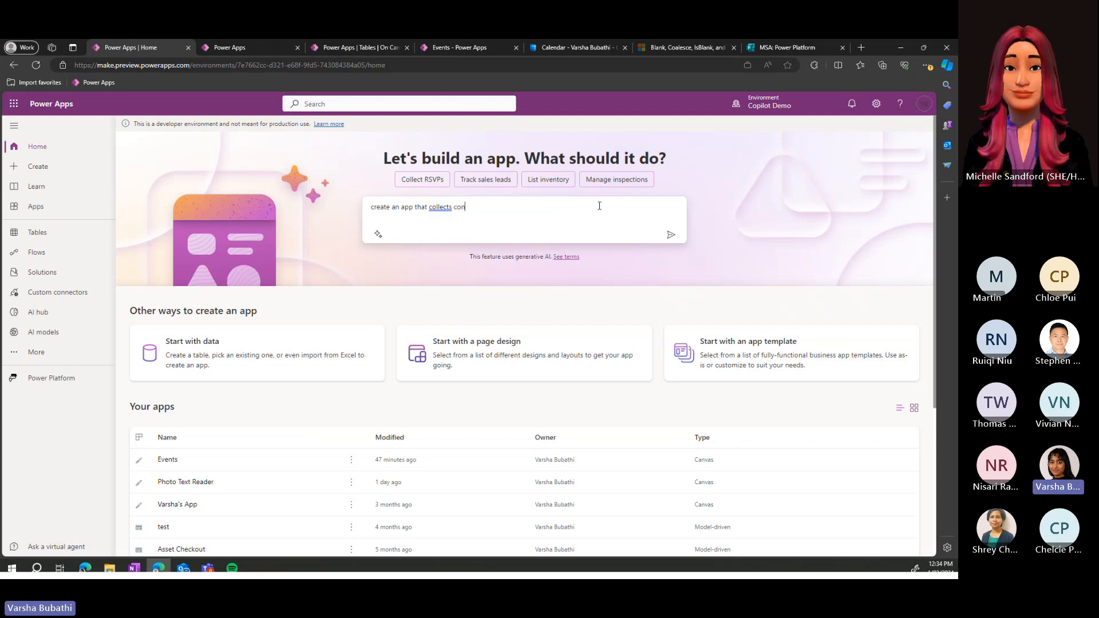
text(tacts)
key(Return)
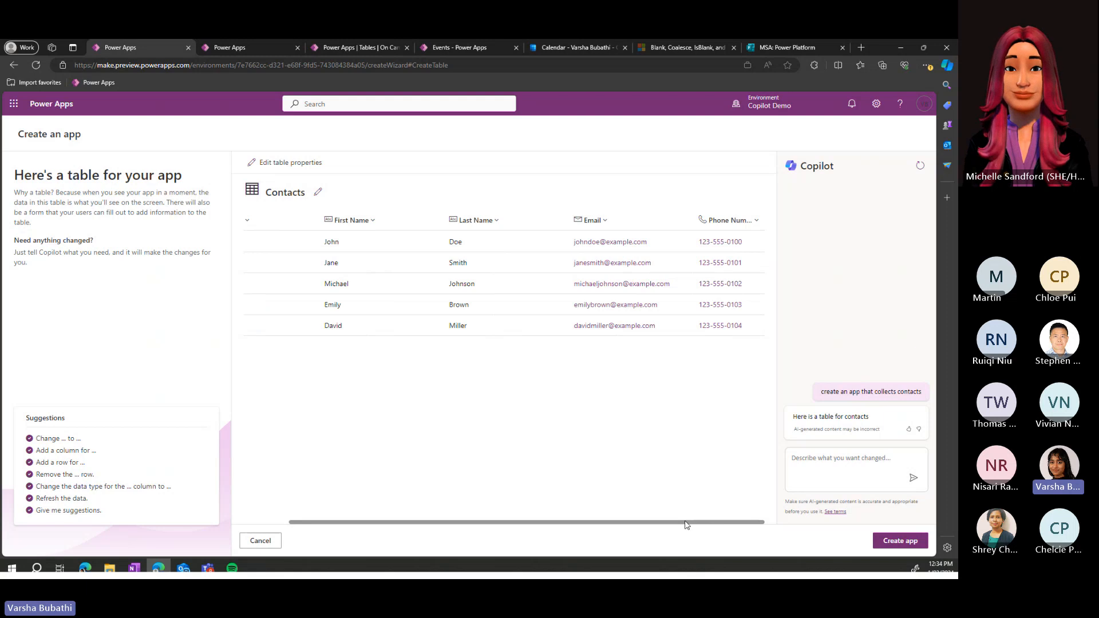
- Ask Copilot to extend the Contacts table with the request "add more row data" and check the phone number column
click(816, 460)
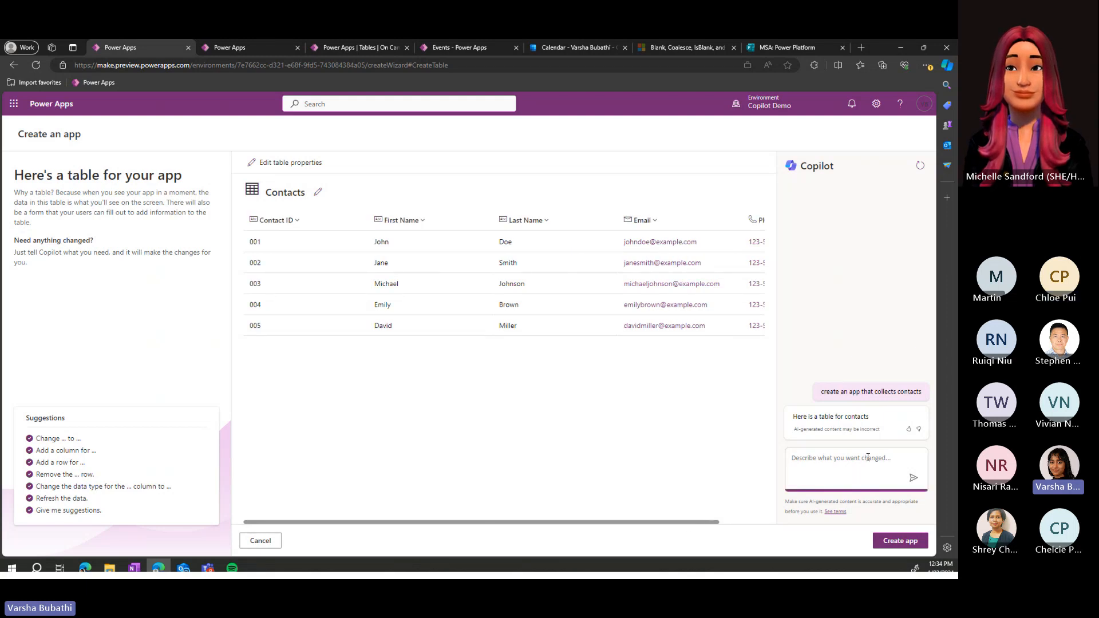
text(add more row data)
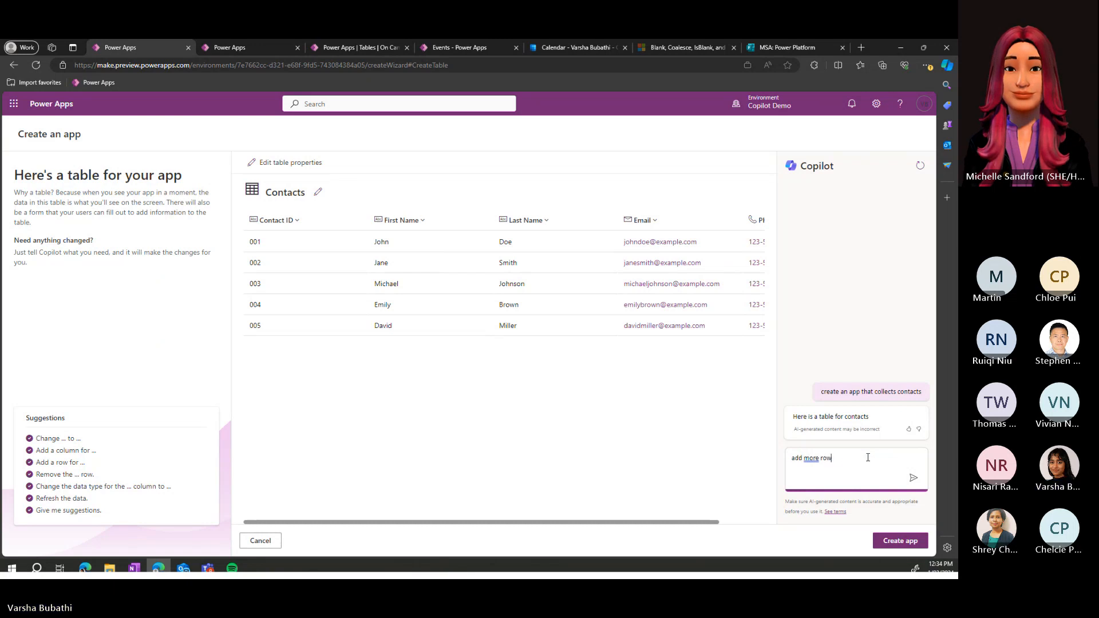
key(Return)
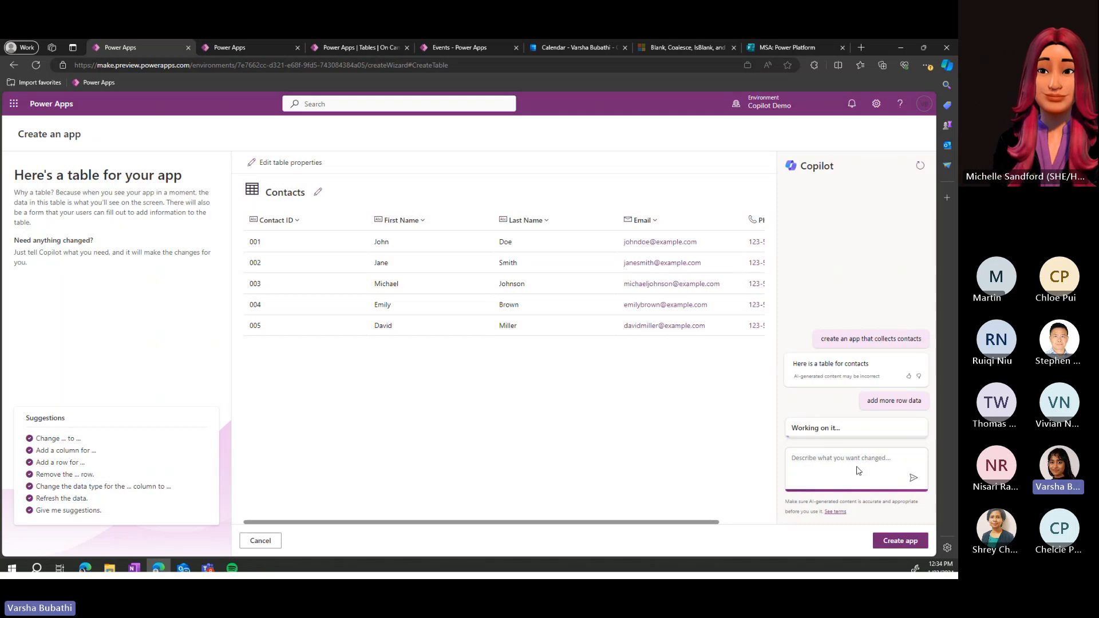
drag(674, 522, 735, 531)
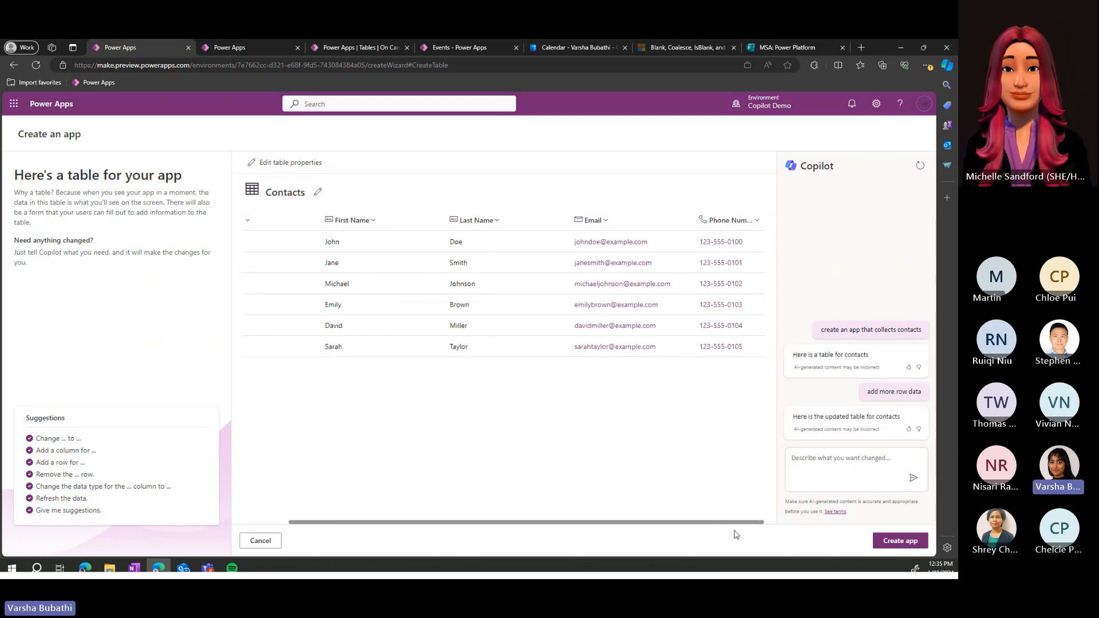
- Ask Copilot to "suggest columns", accept the Company Name column suggestion, and review the table's columns
click(831, 459)
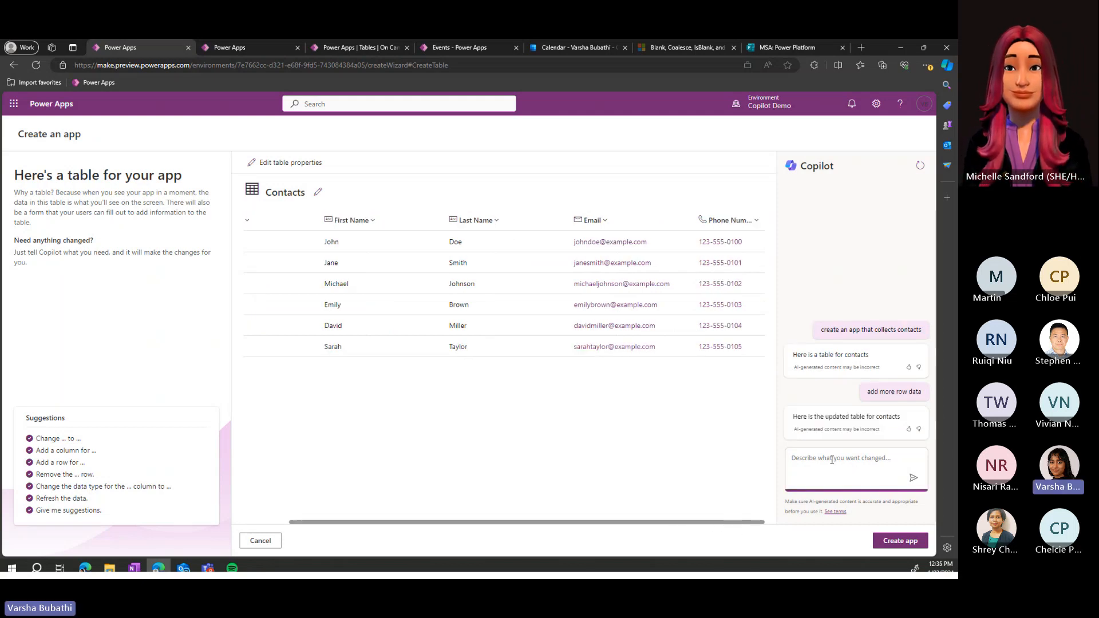
text(suggest )
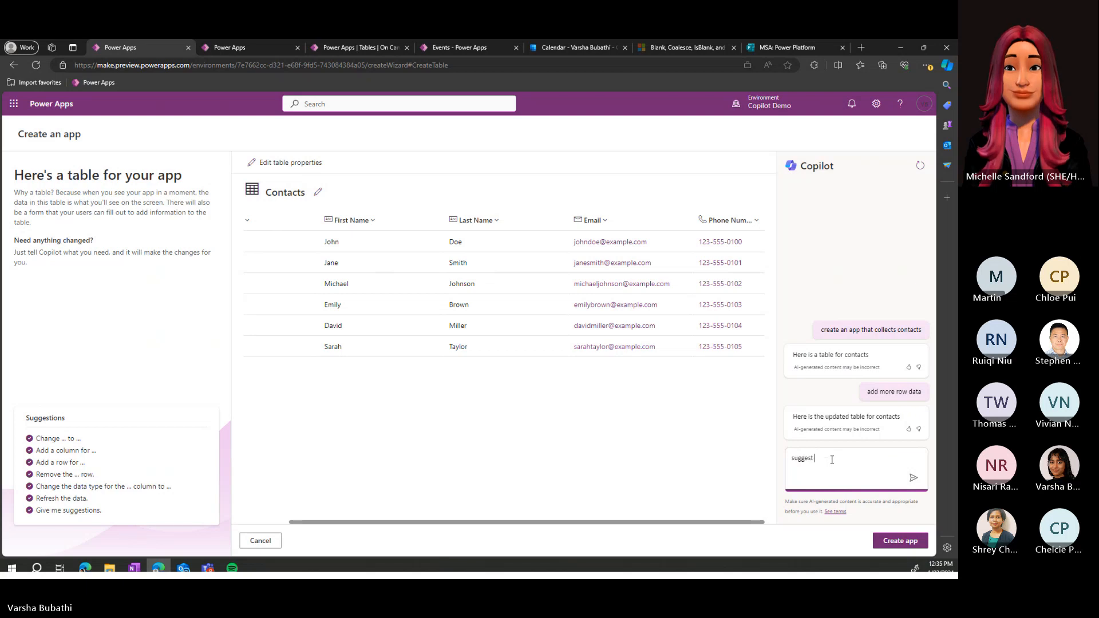
text(colu)
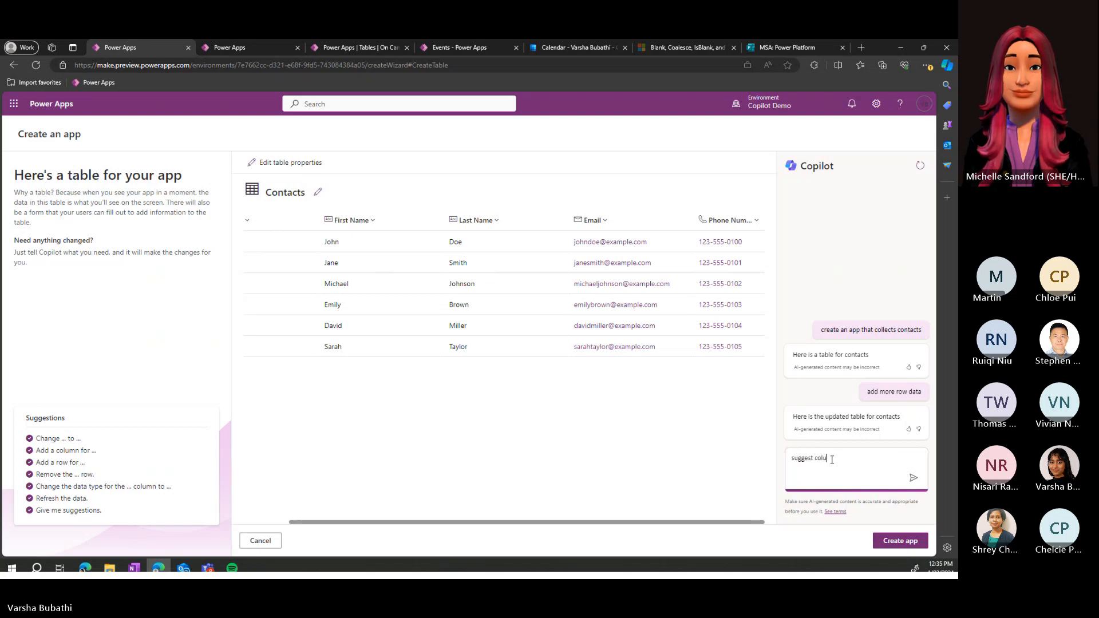
text(mns)
key(Return)
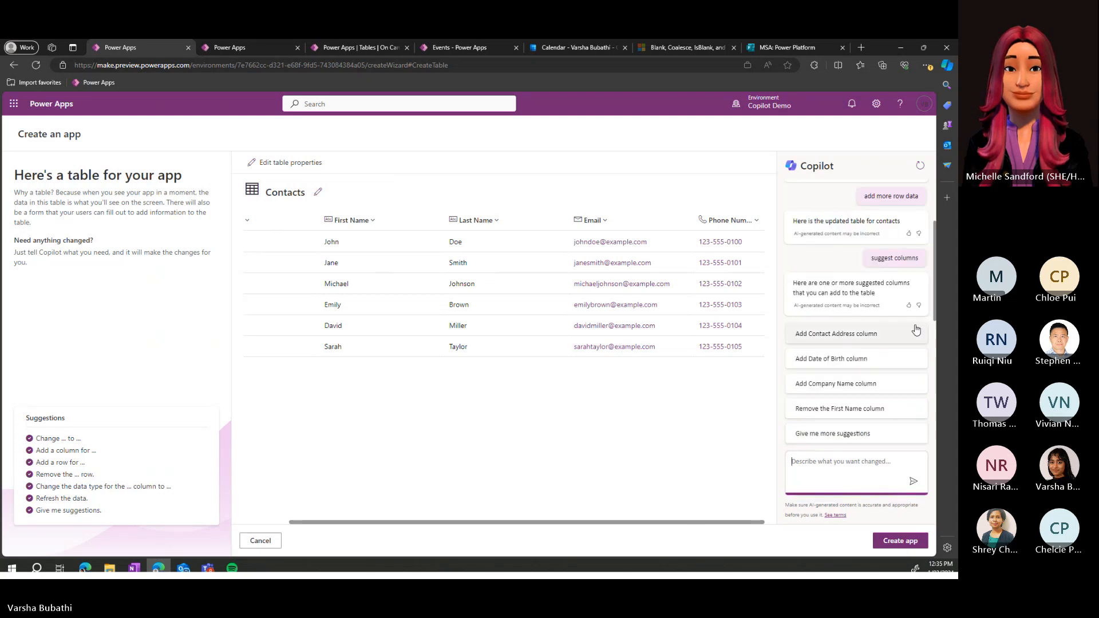
click(878, 395)
drag(720, 522, 608, 525)
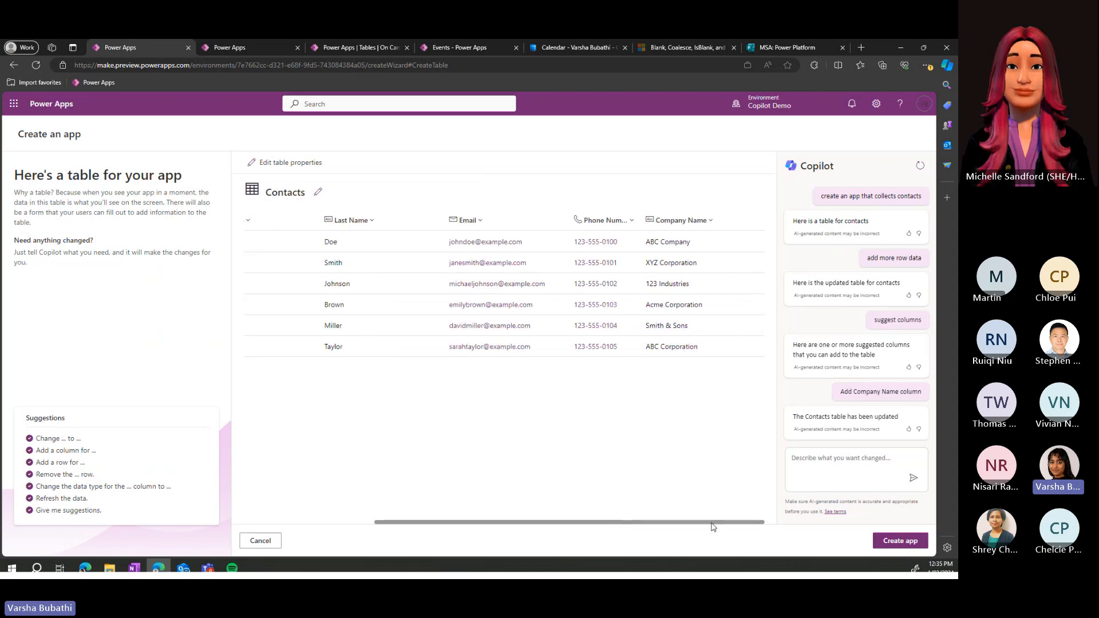
drag(616, 522, 484, 522)
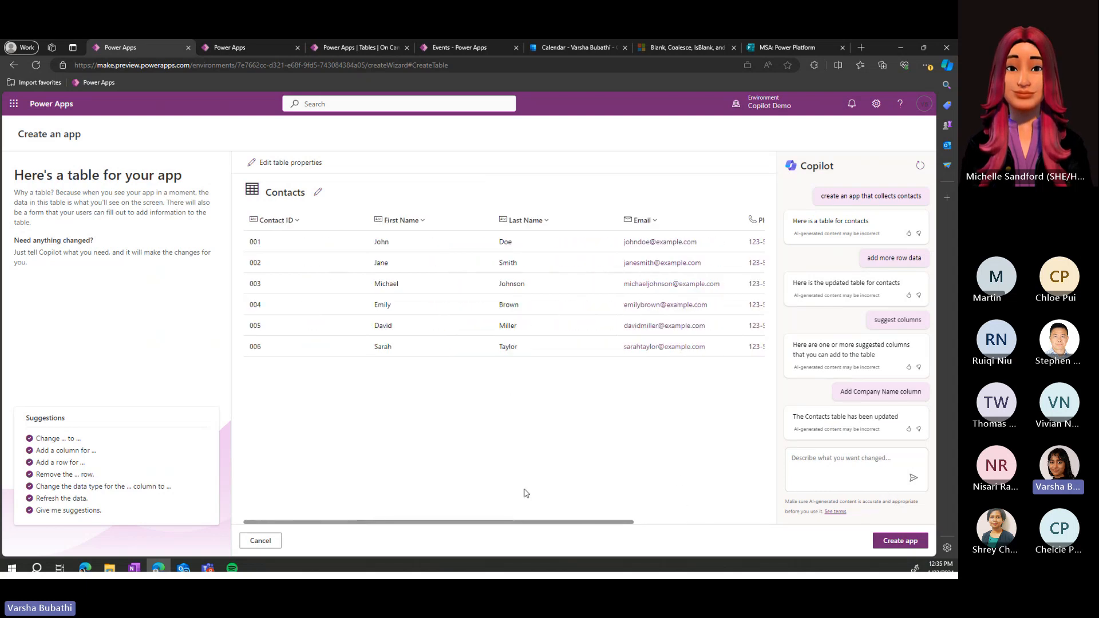
- Create the app from the Contacts table and close the Copilot pane in the editor
click(899, 543)
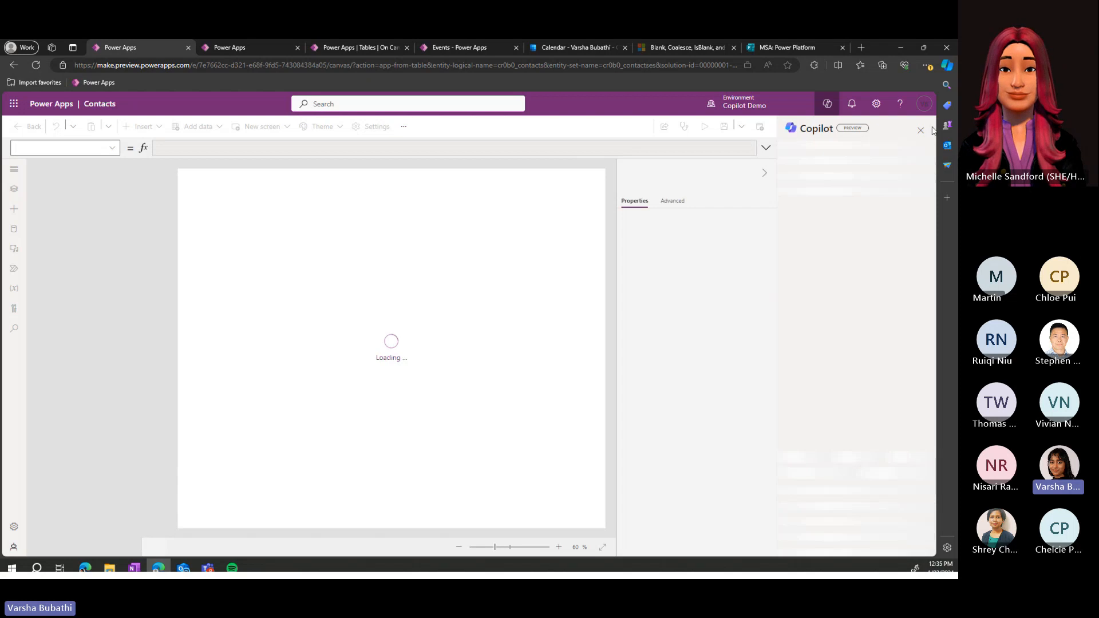
click(920, 130)
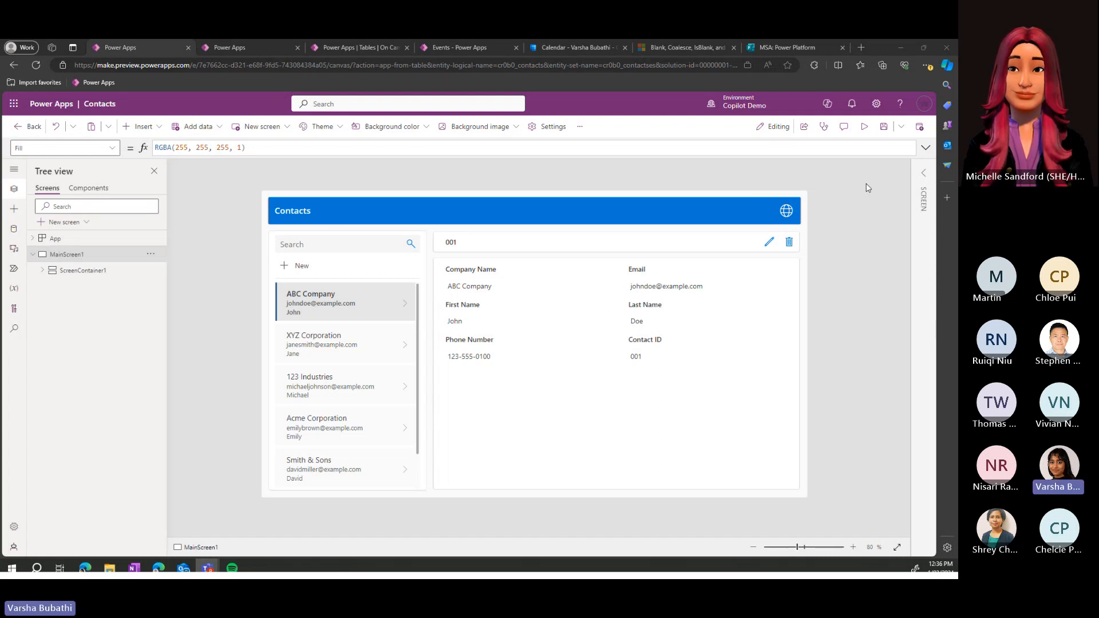
- Preview the Contacts app and switch between the ABC Company and XYZ Corporation records
click(864, 127)
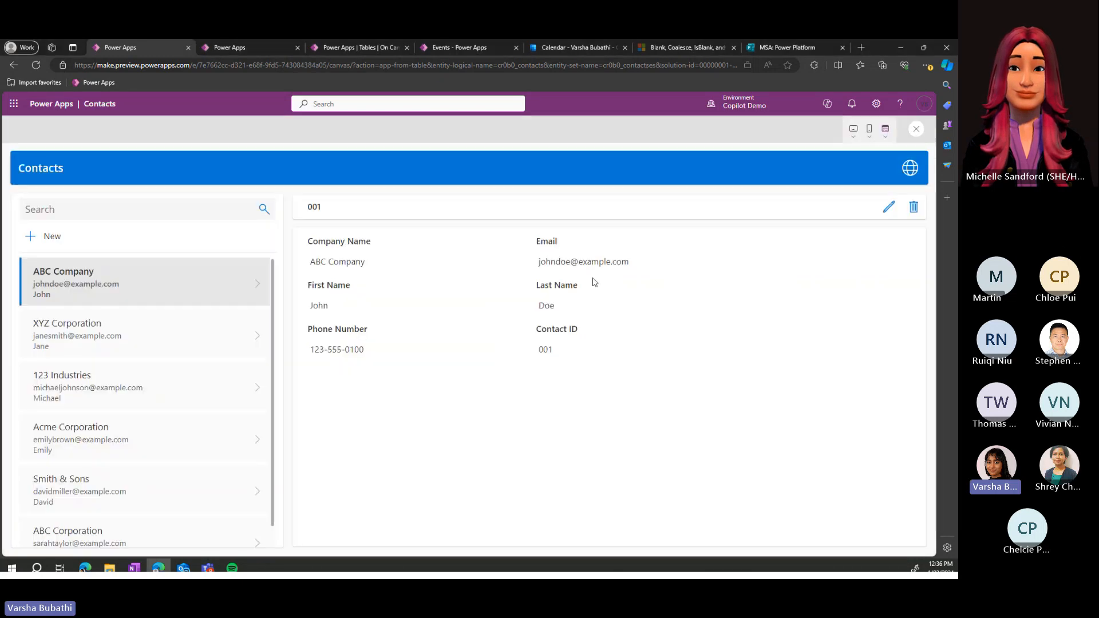
click(129, 337)
scroll(135, 303, up, 1)
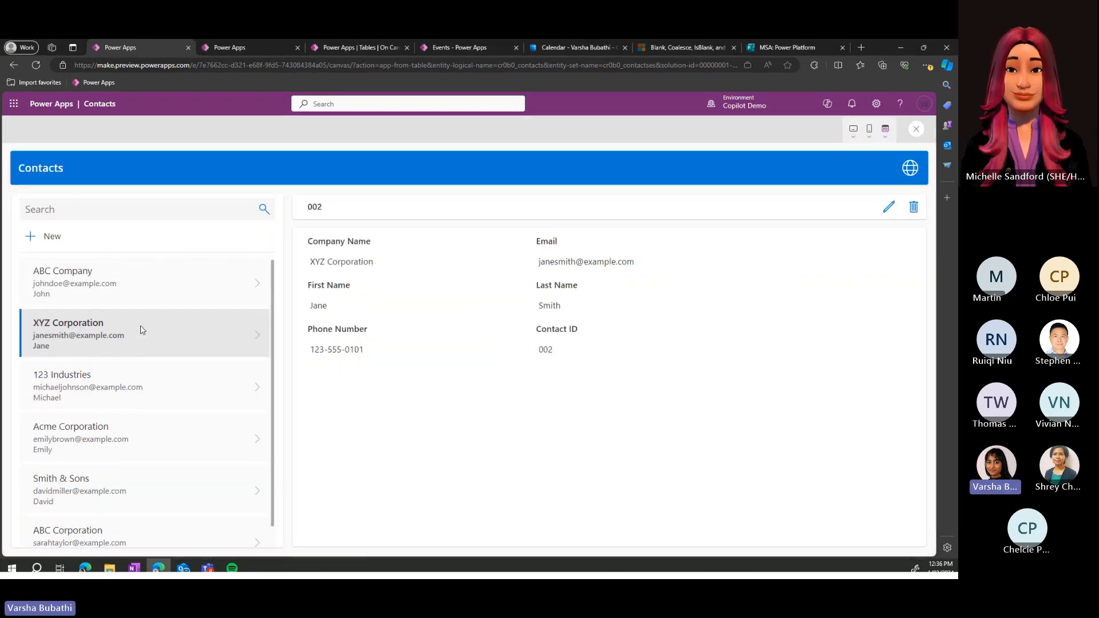
click(148, 295)
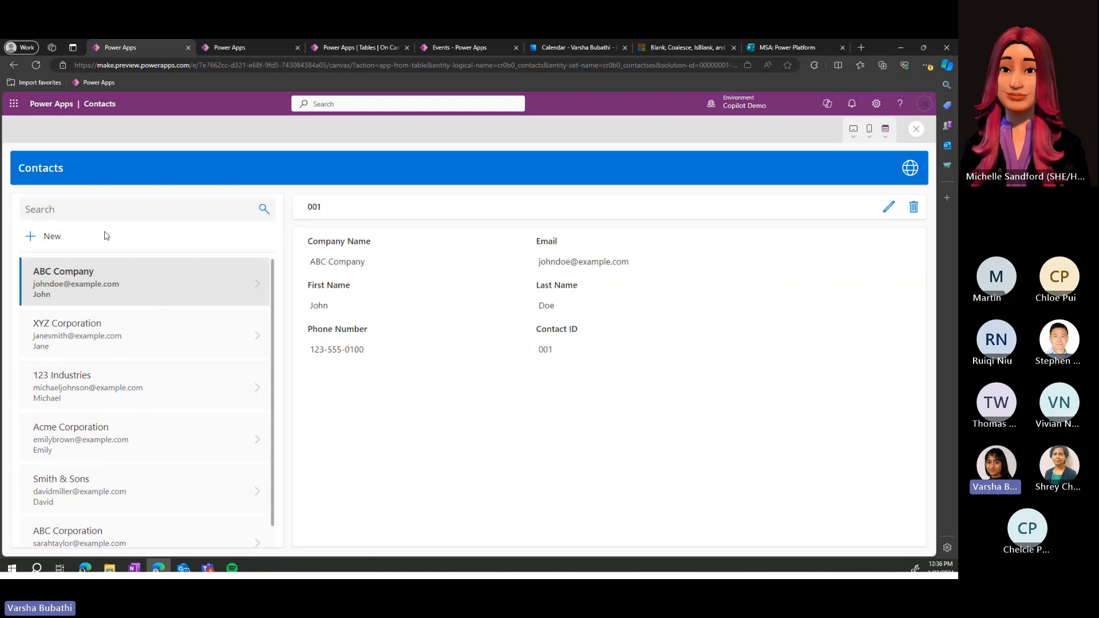
click(128, 342)
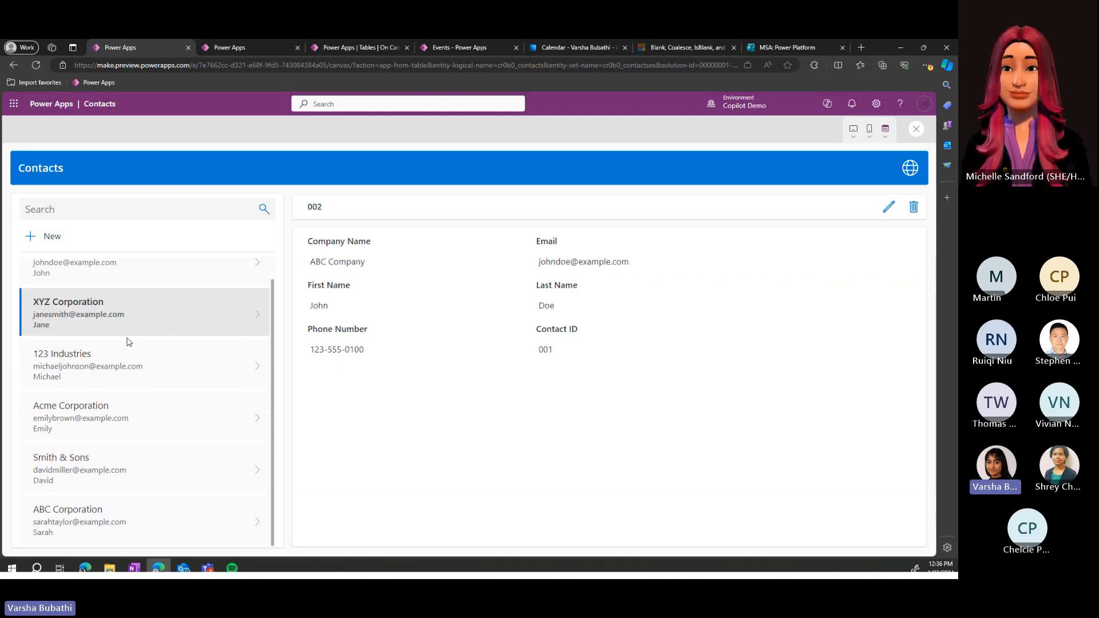
click(140, 276)
- Add a new record in the previewed app with Company Name "test" and Contact ID "test", save it and dismiss the form error
click(53, 237)
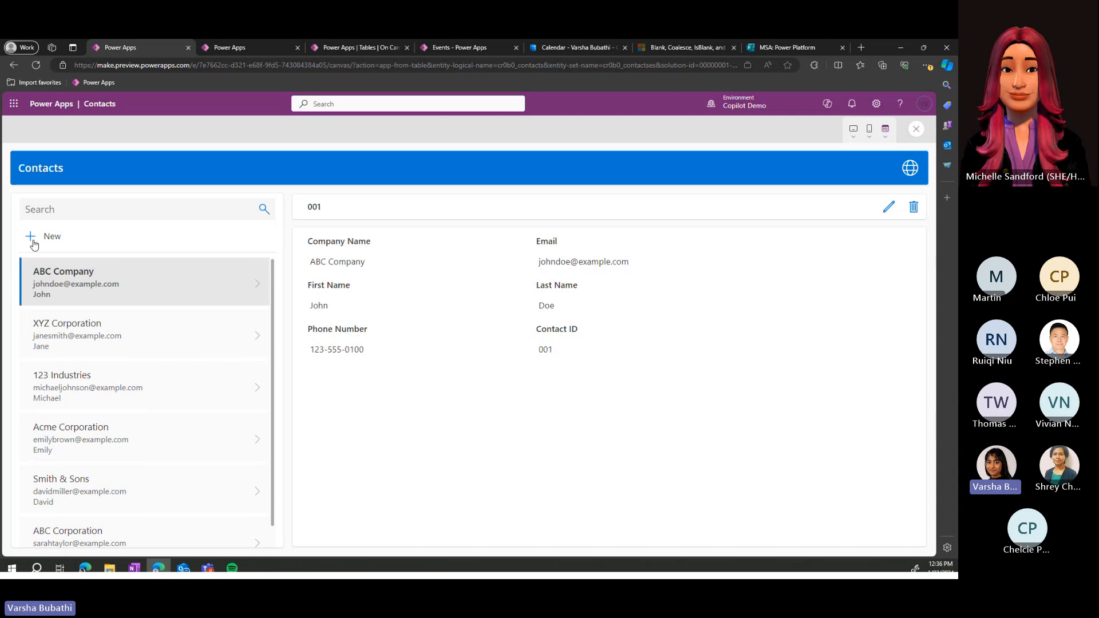
click(383, 261)
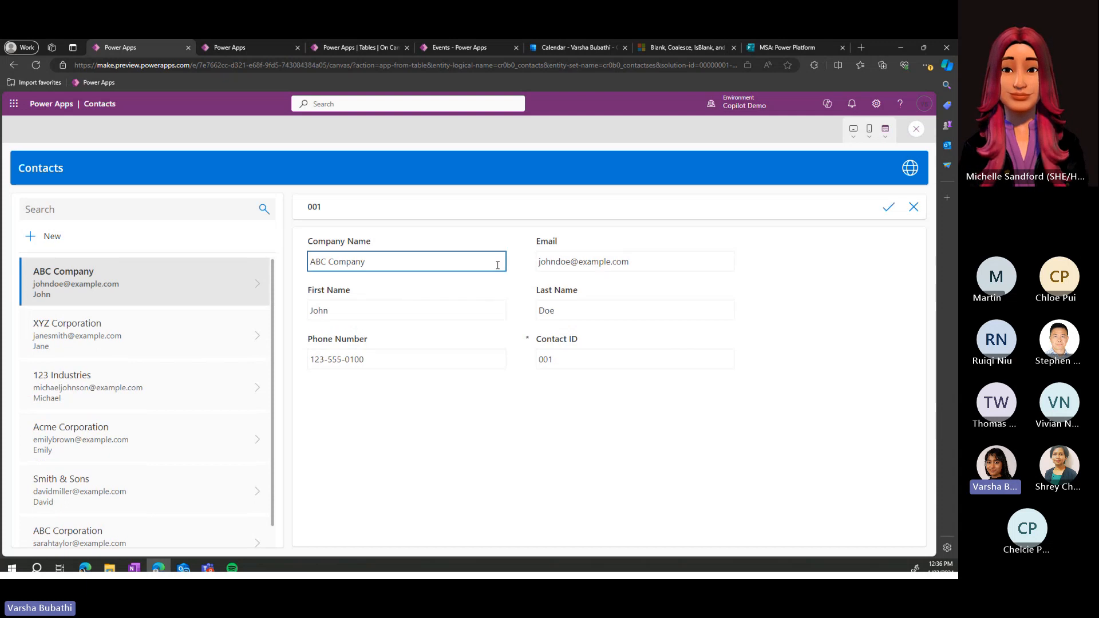
text(test)
click(886, 214)
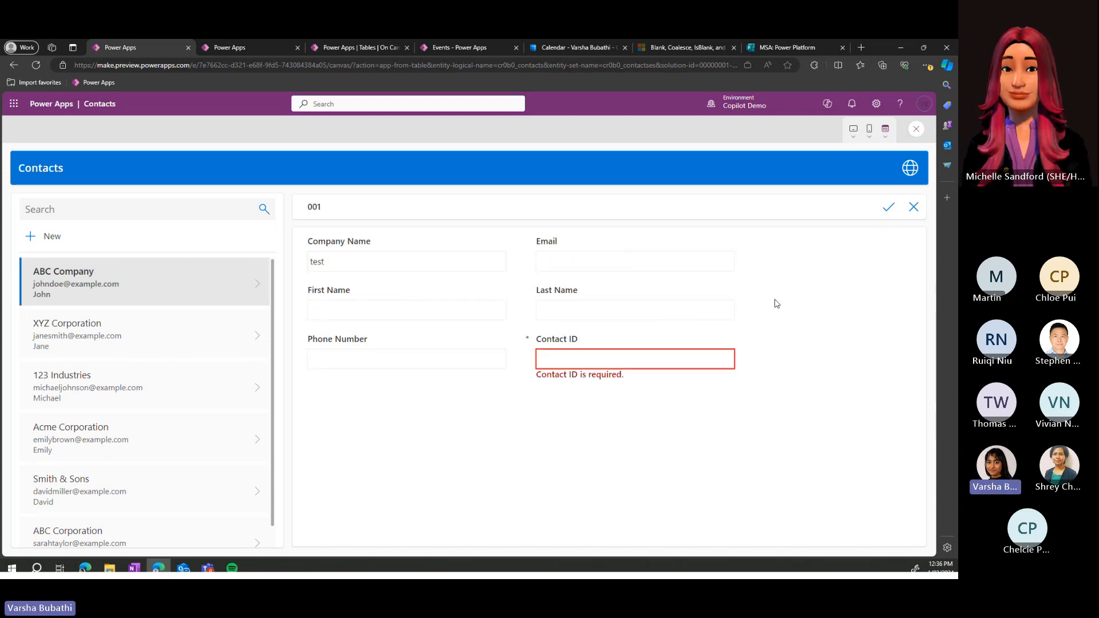
click(629, 359)
text(test)
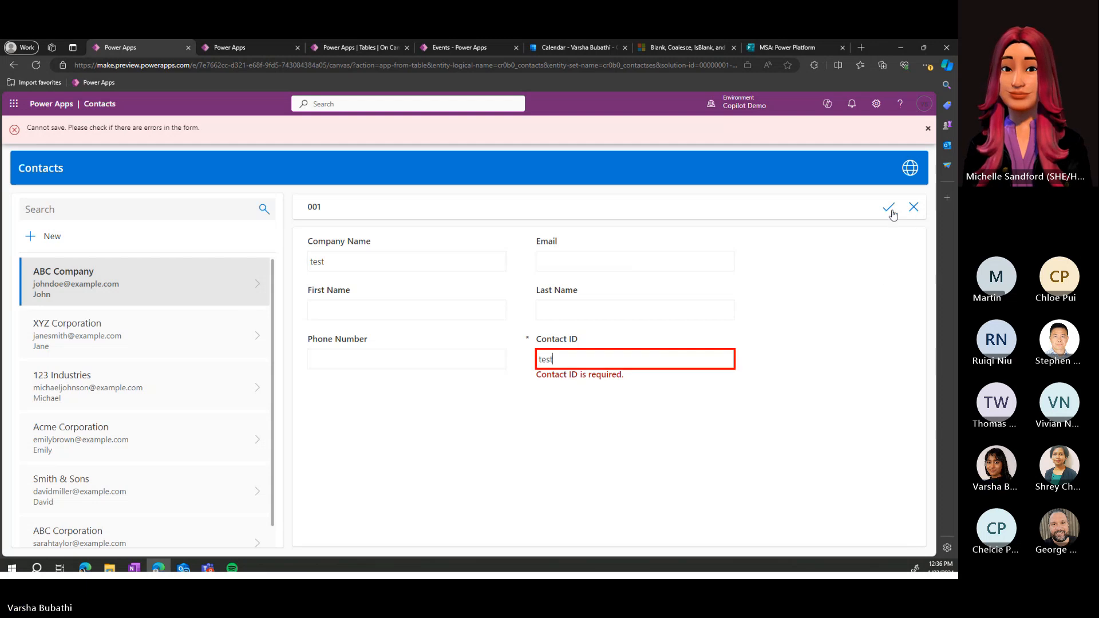
click(885, 210)
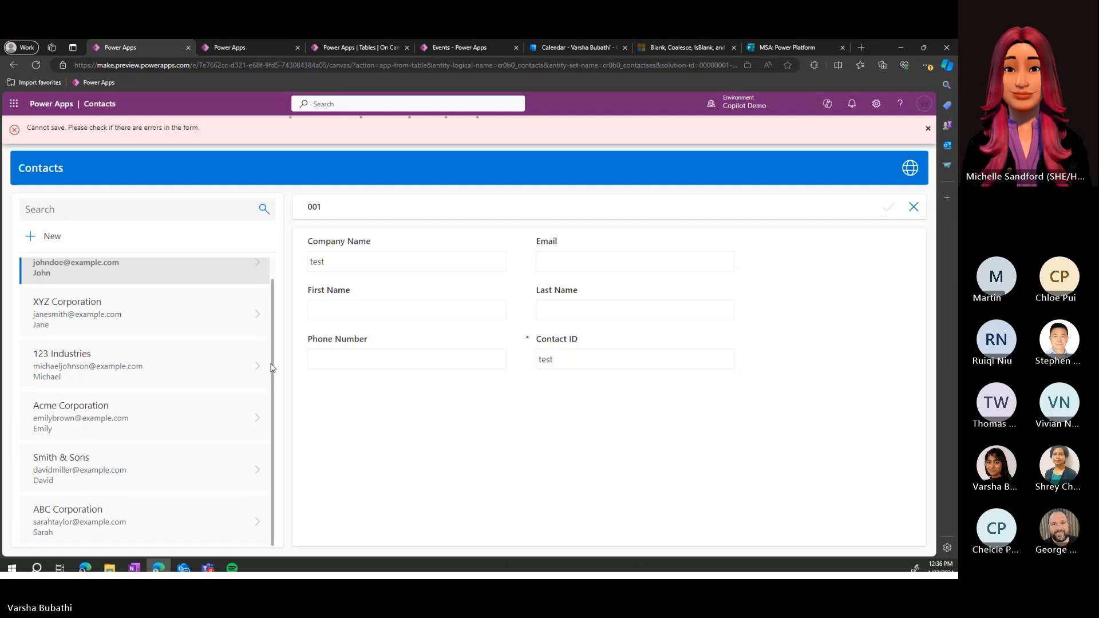
scroll(86, 400, down, 1)
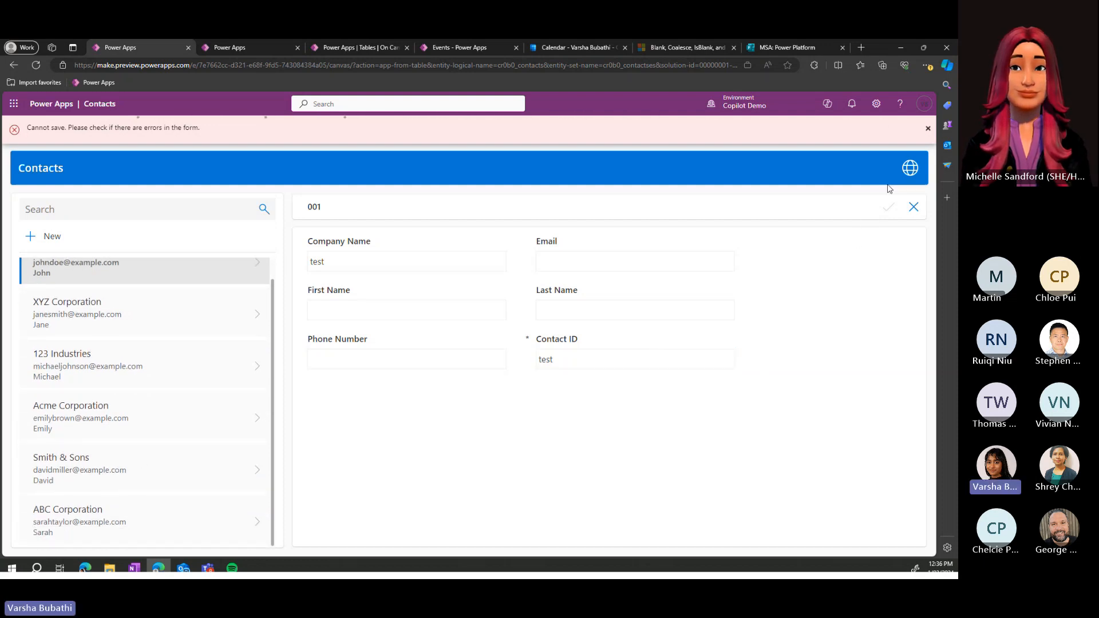
click(928, 128)
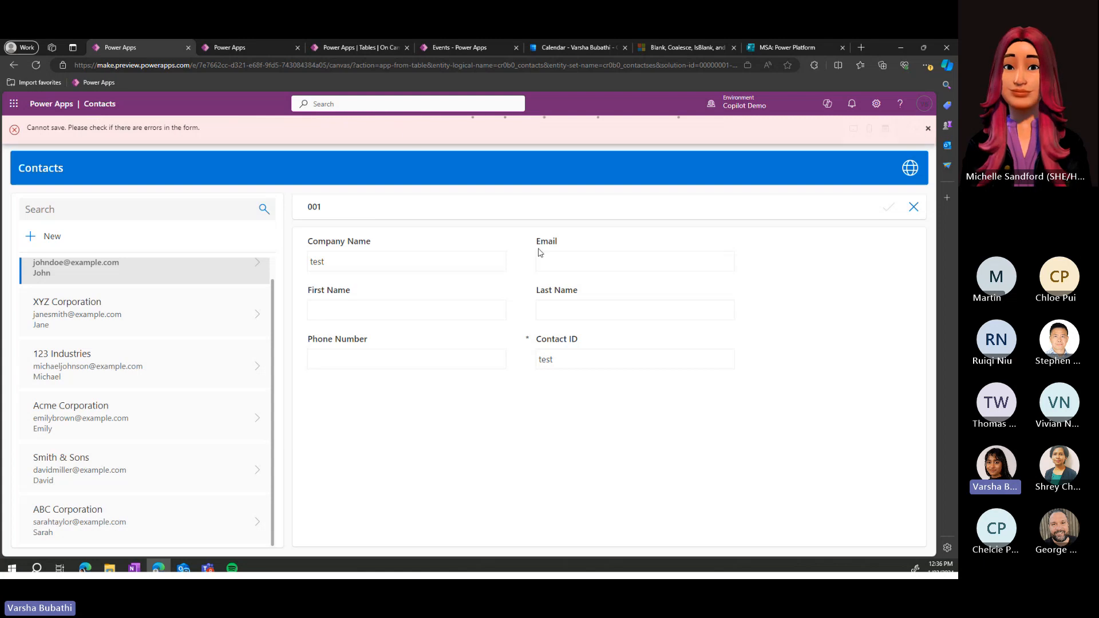
- Delete the "test" record from the previewed app and return to the editor
click(229, 322)
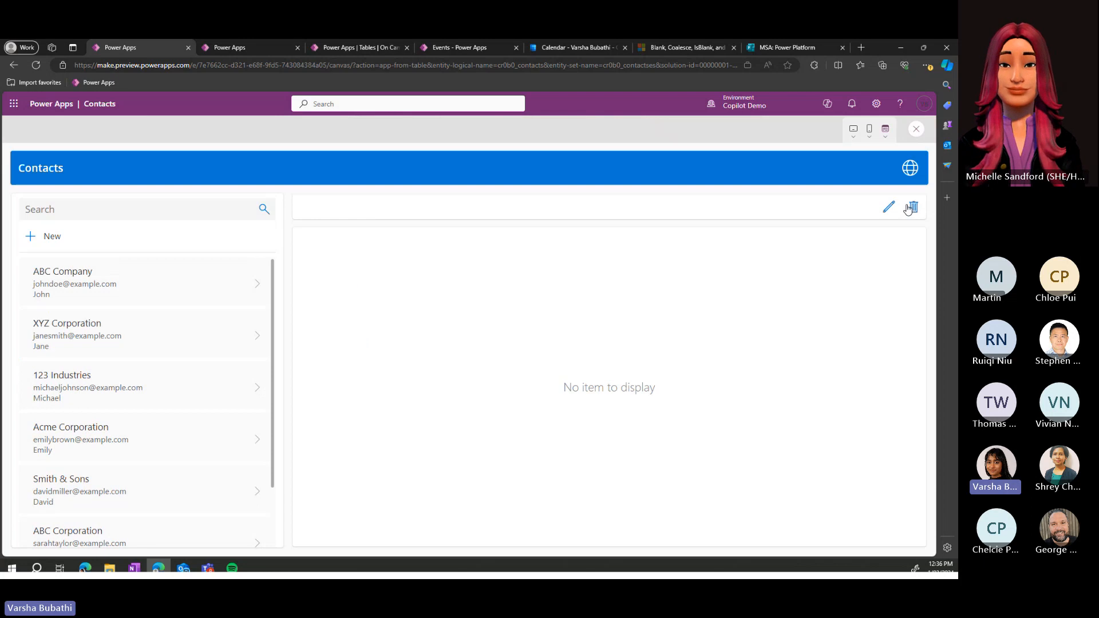
click(117, 523)
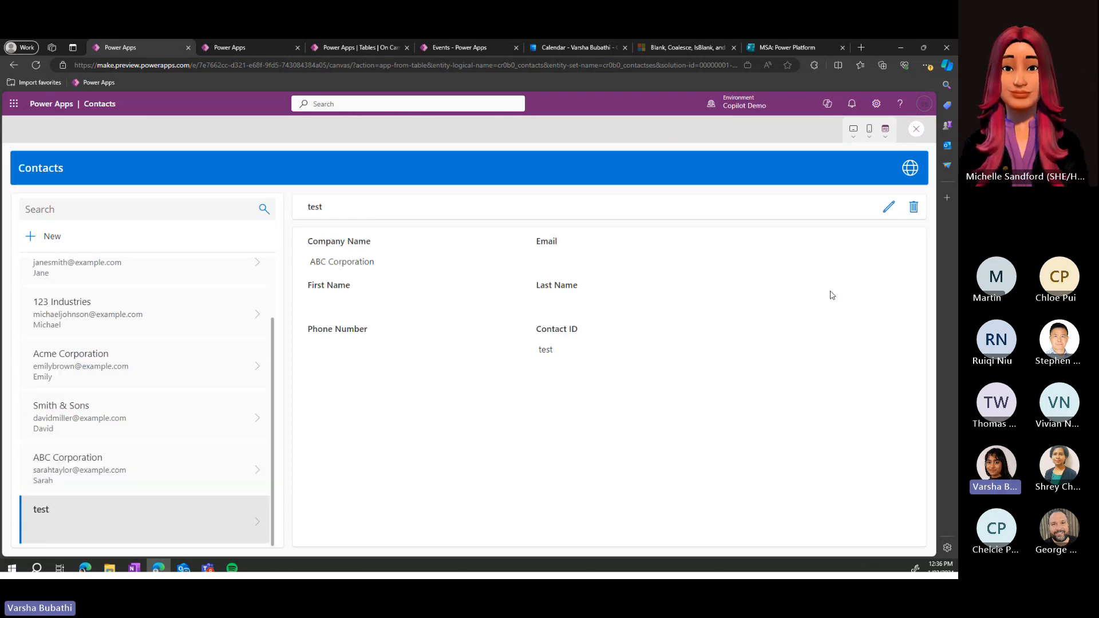
click(915, 209)
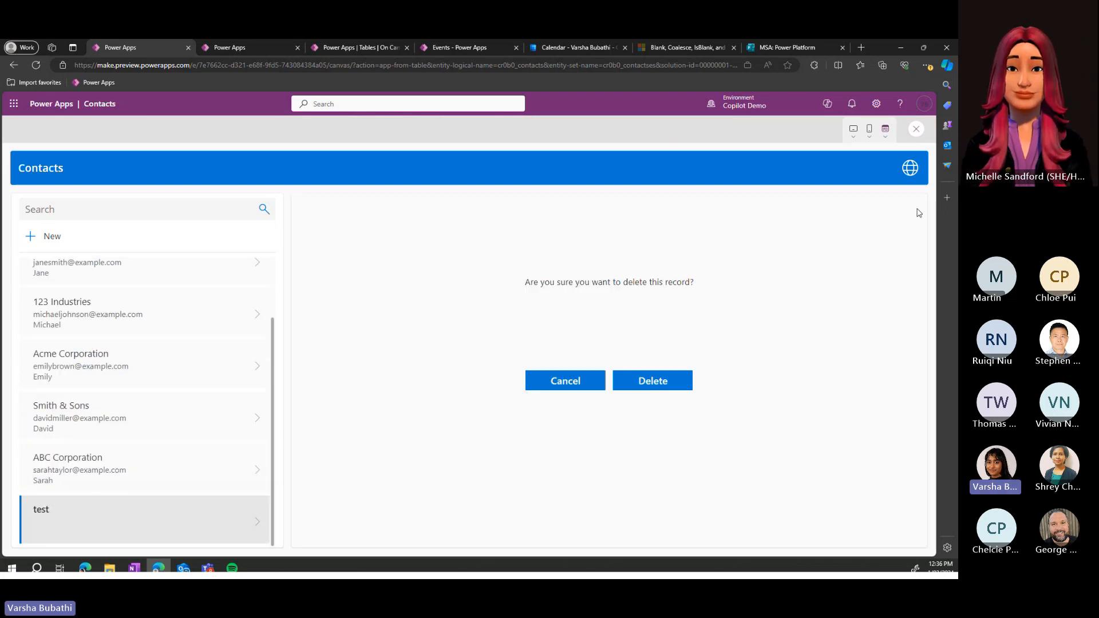
click(682, 390)
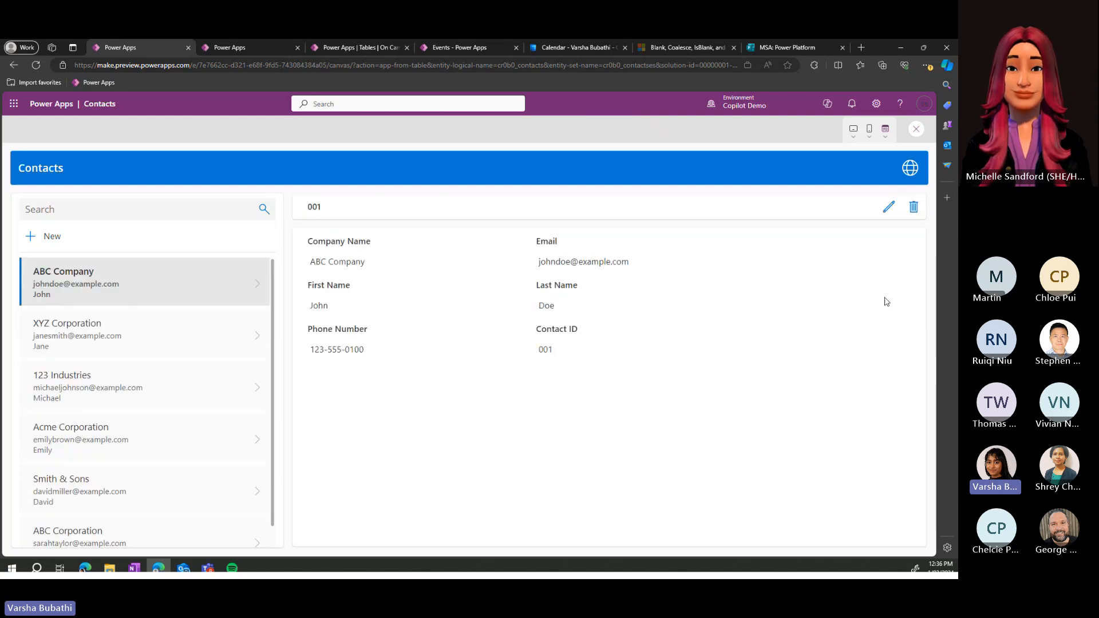
click(919, 132)
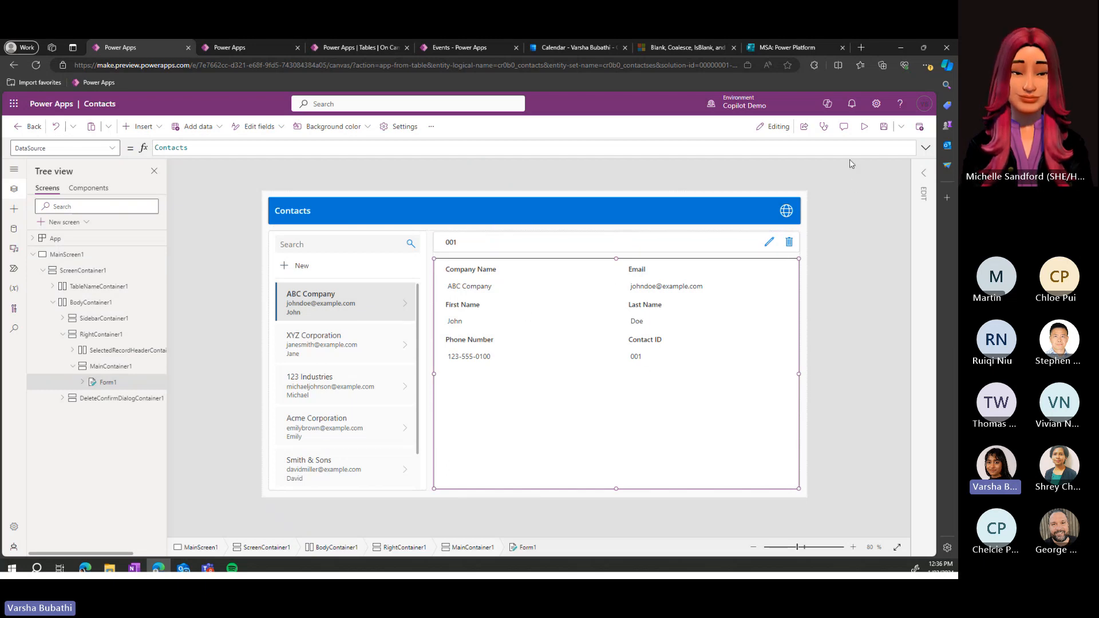
- Preview the Contacts app at tablet sizes such as Apple iPad 10.2" and Apple iPad Air 2020, and return to the editor
click(865, 128)
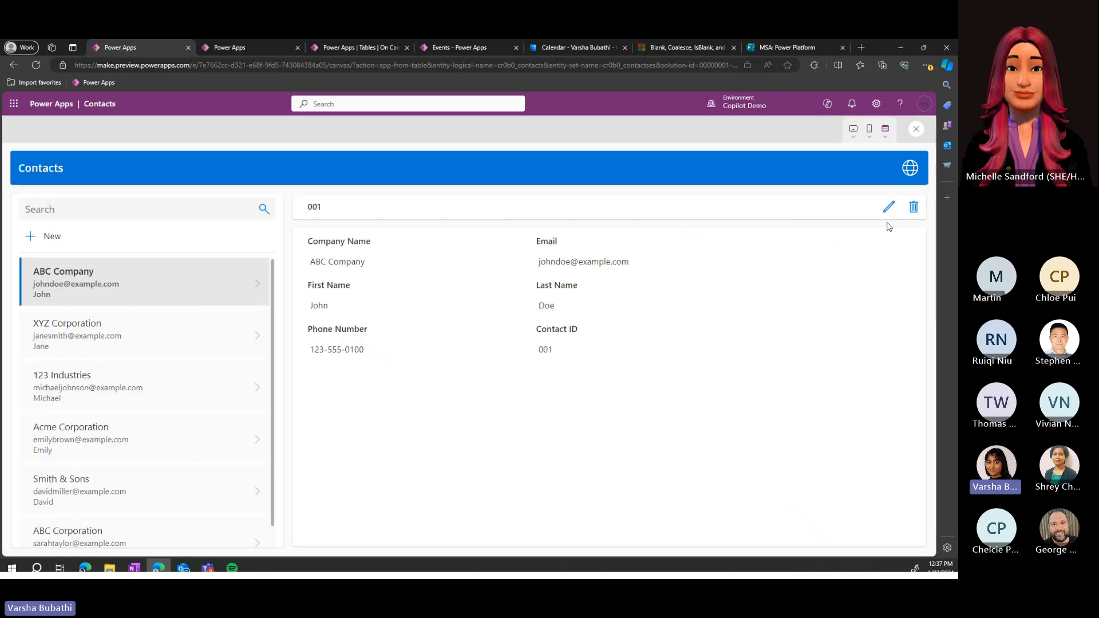
click(867, 139)
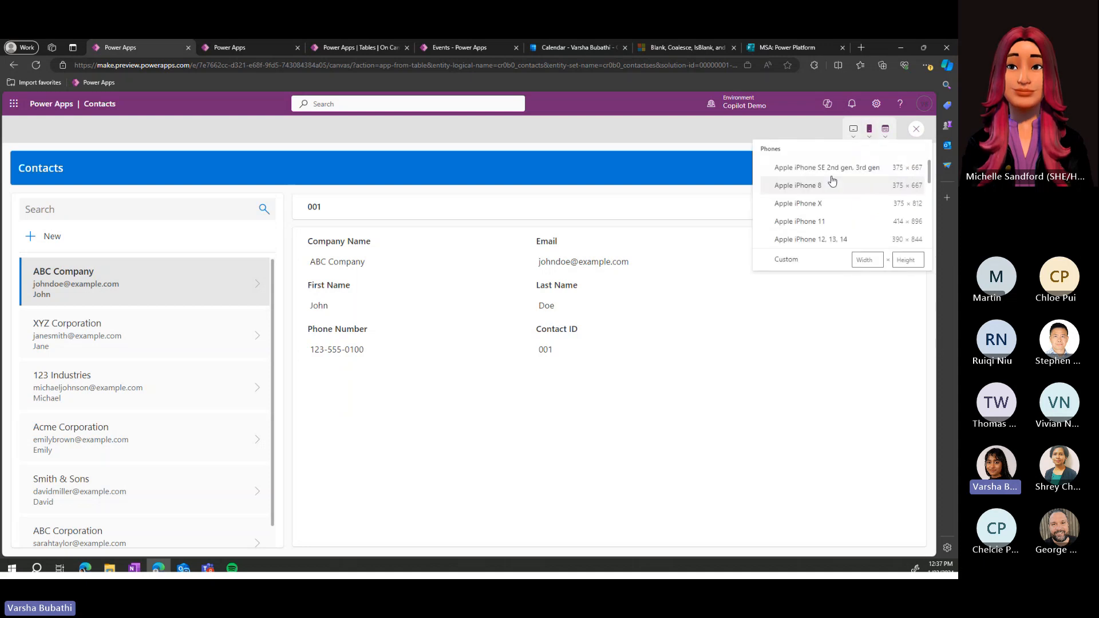
click(854, 139)
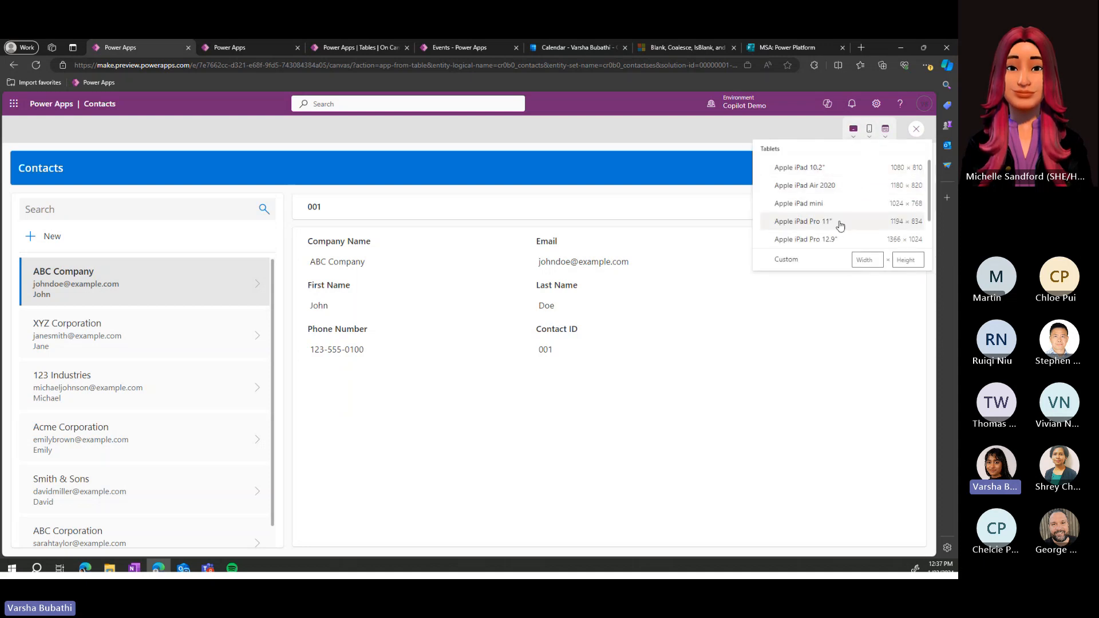
click(839, 222)
click(847, 236)
click(845, 258)
click(852, 221)
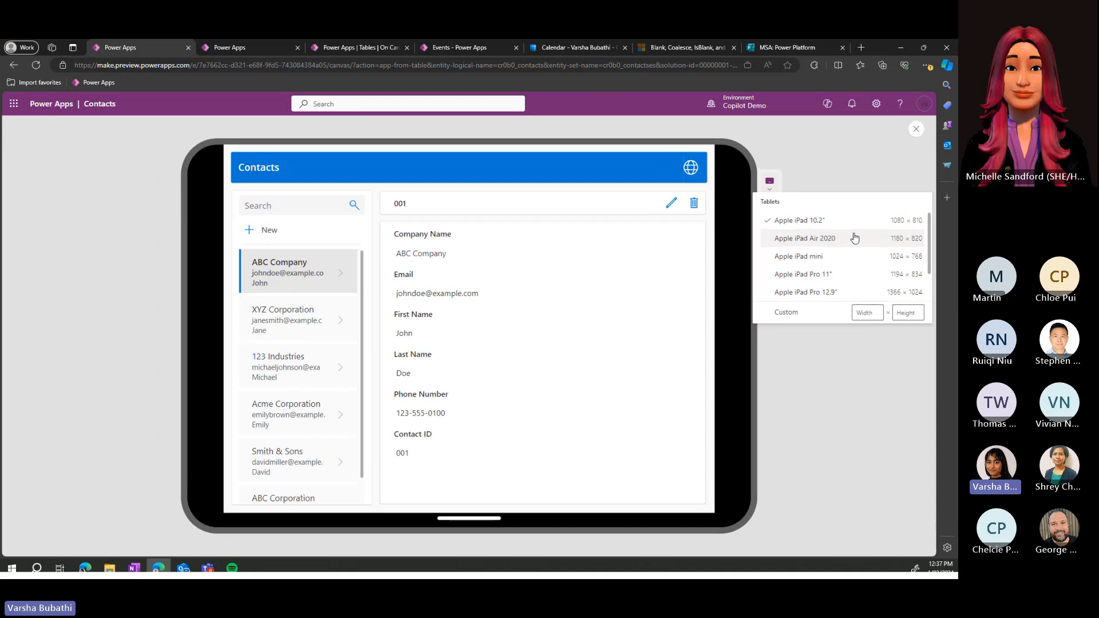
click(855, 237)
click(915, 129)
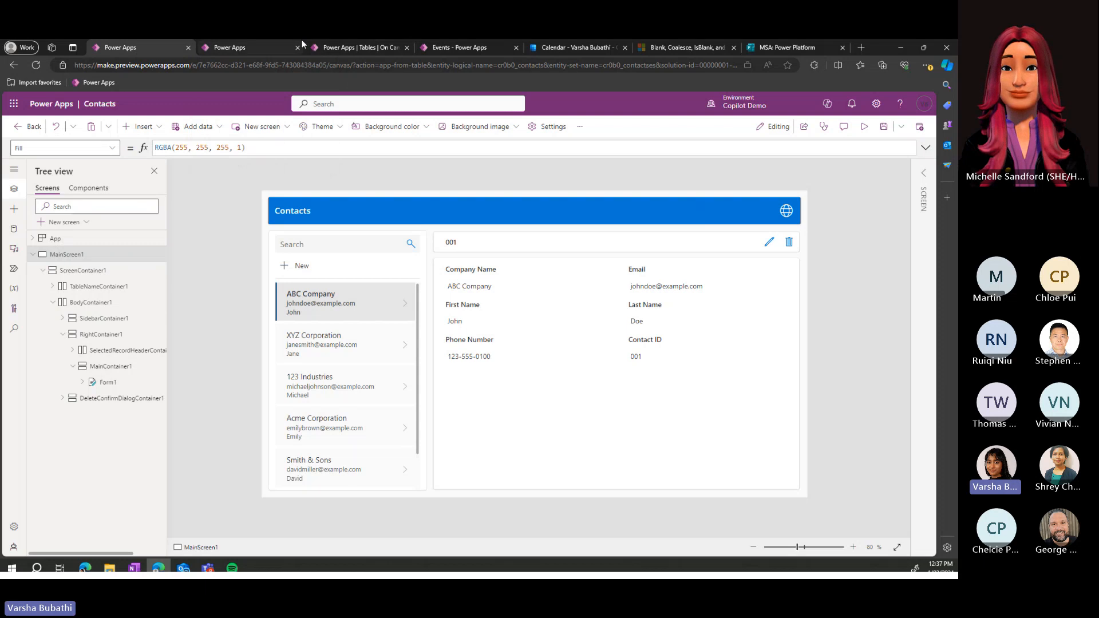
- Open the custom Contacts table to review its columns and data, and return to the Contacts app editor
click(350, 47)
click(73, 235)
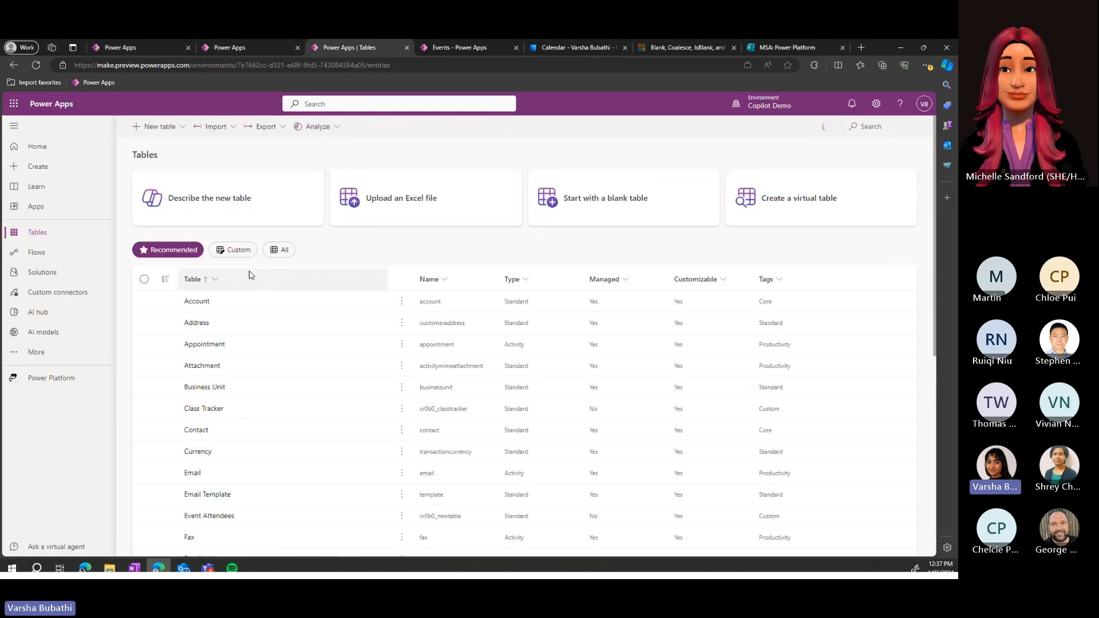
click(245, 253)
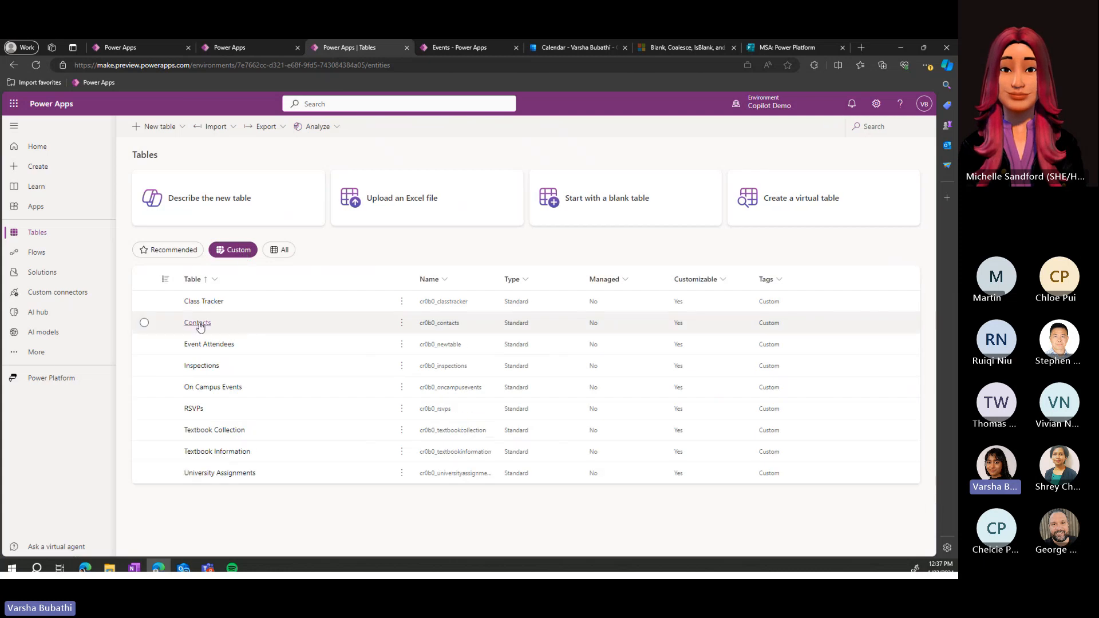
click(510, 330)
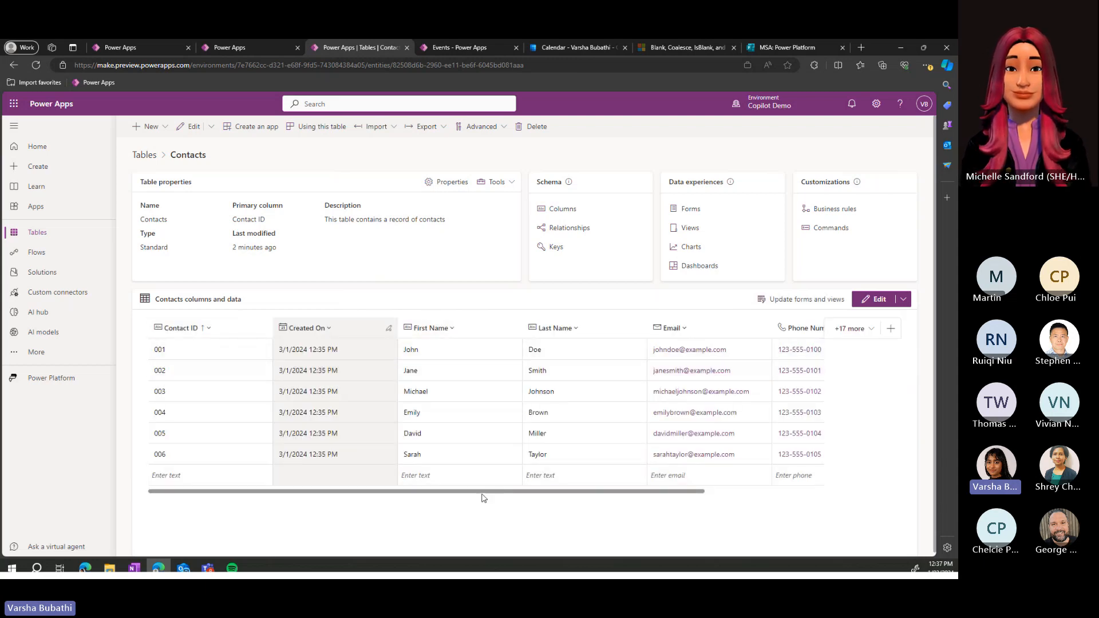
drag(578, 491, 443, 486)
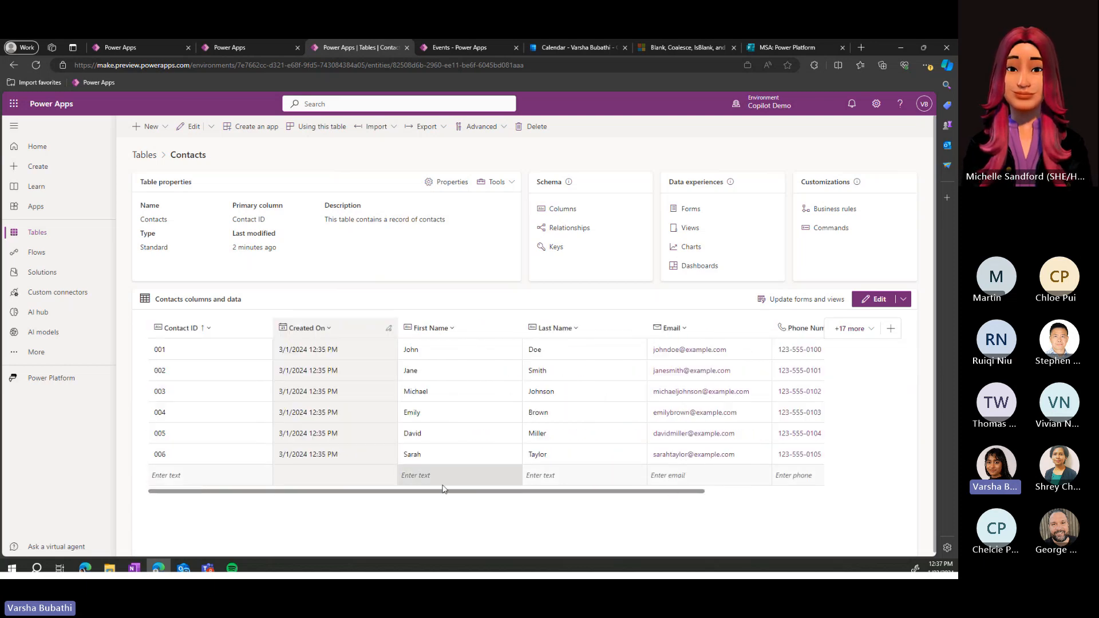
click(146, 51)
click(361, 48)
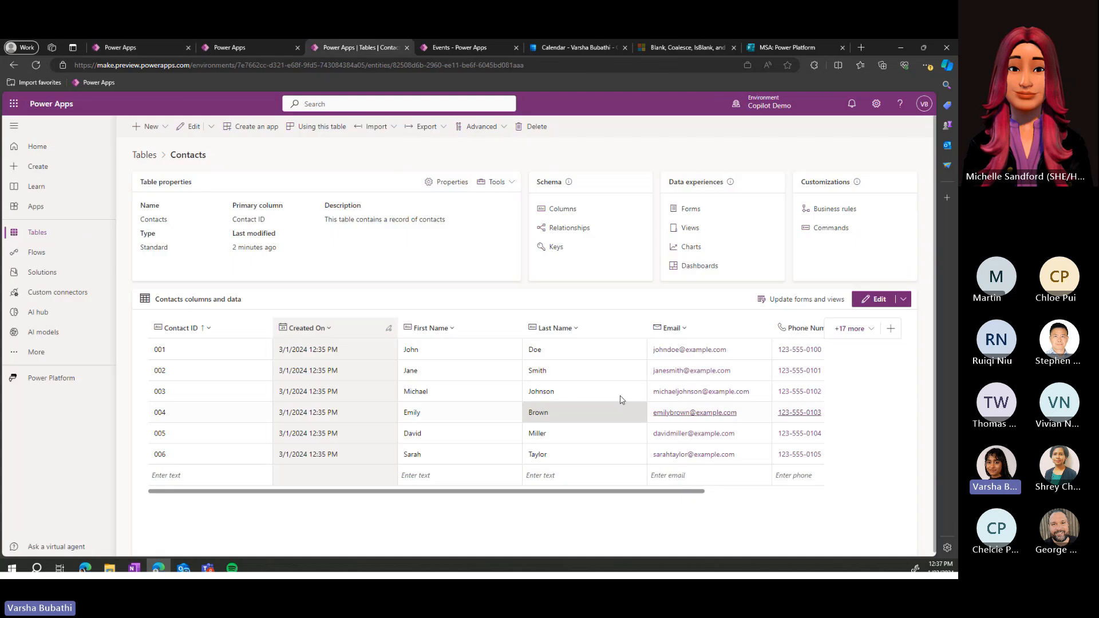
click(142, 44)
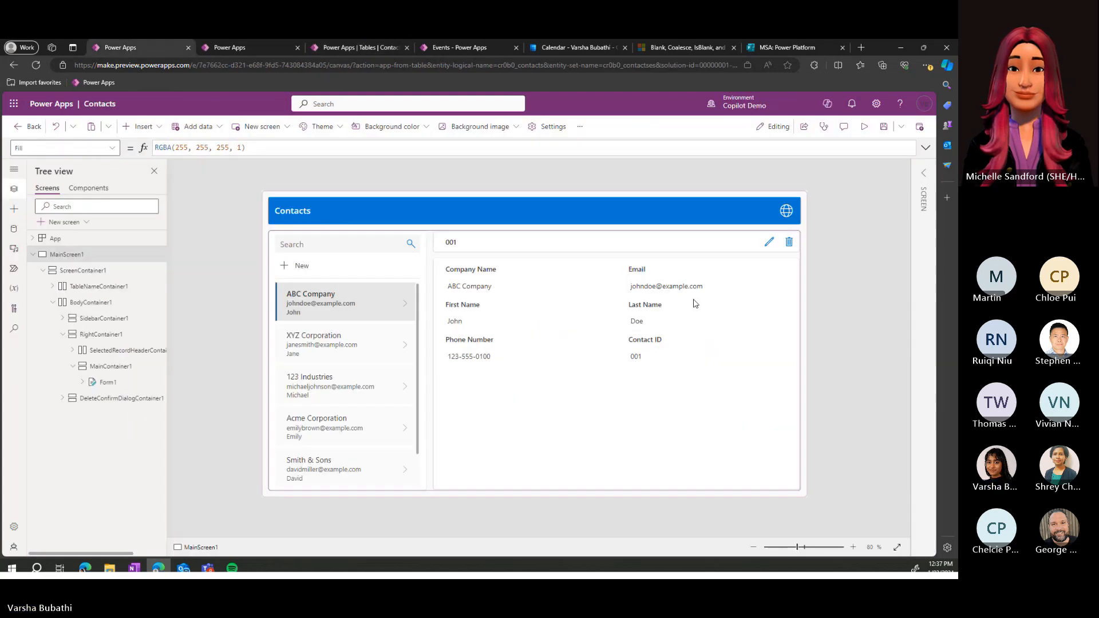
- Show the Events app's tree view to examine its screens and controls, and compare it with the Contacts app
click(275, 47)
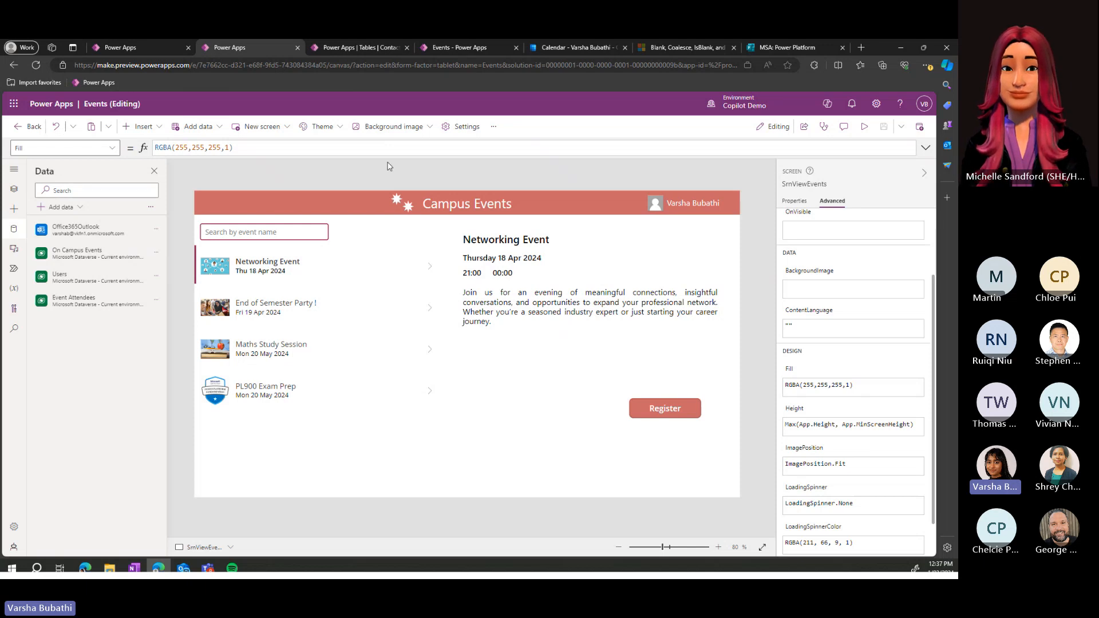
click(13, 169)
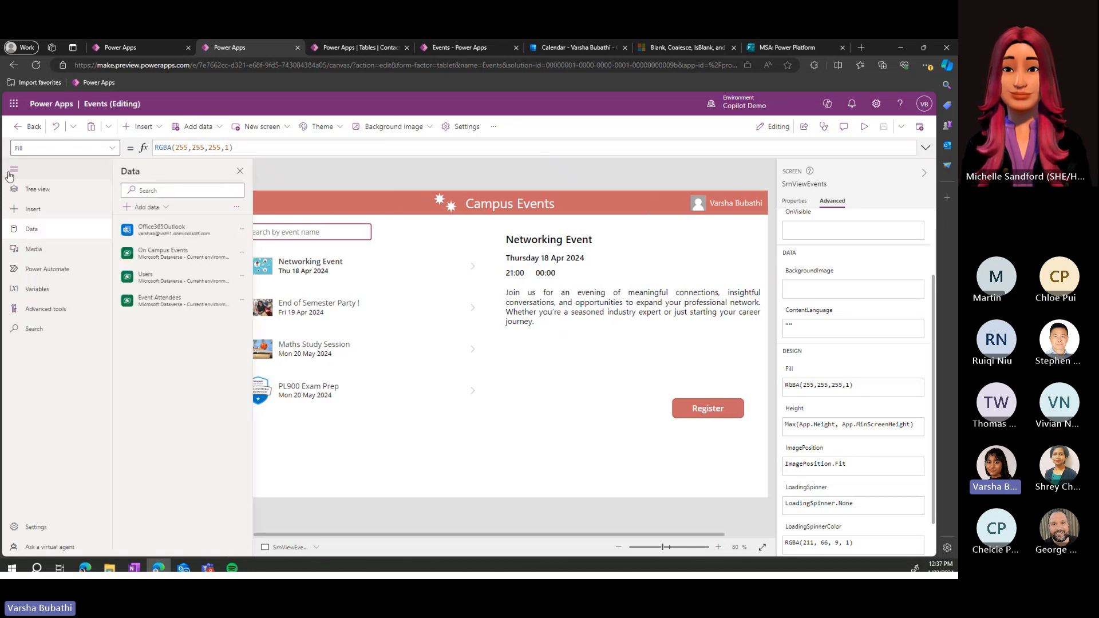
click(59, 208)
click(65, 191)
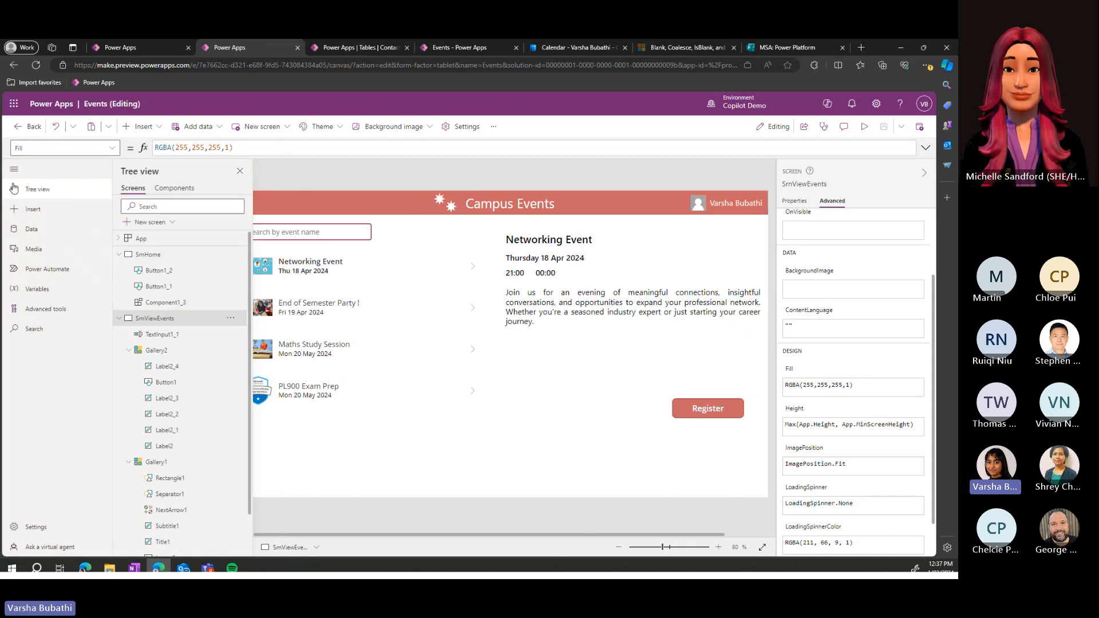
click(119, 51)
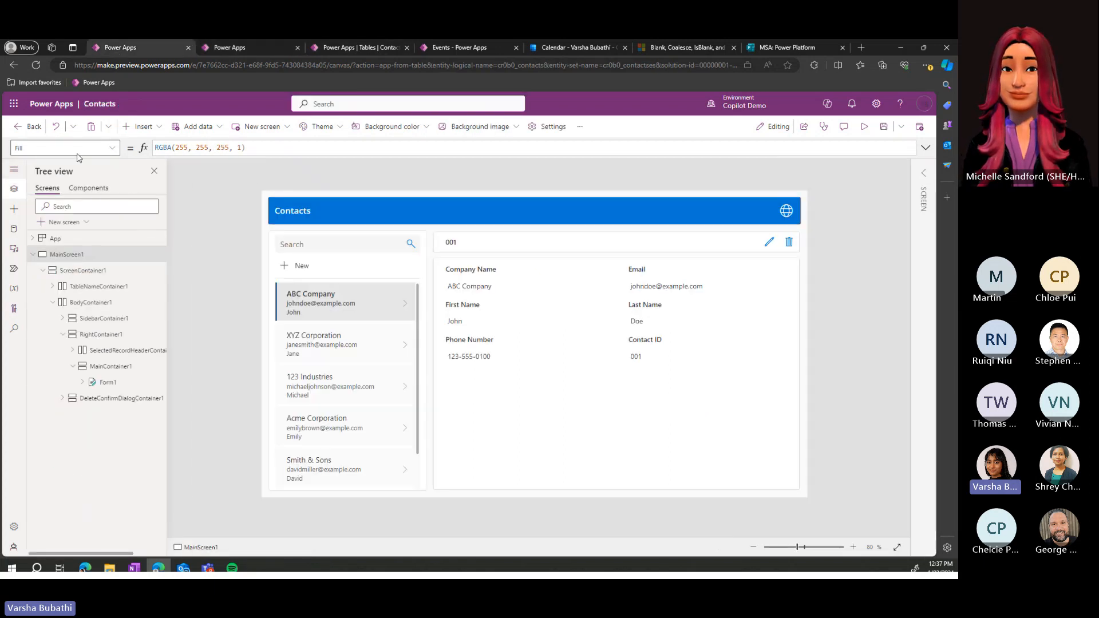
- Leave the Events app without saving and reopen it for editing from the list of apps on the home page
click(205, 47)
click(27, 126)
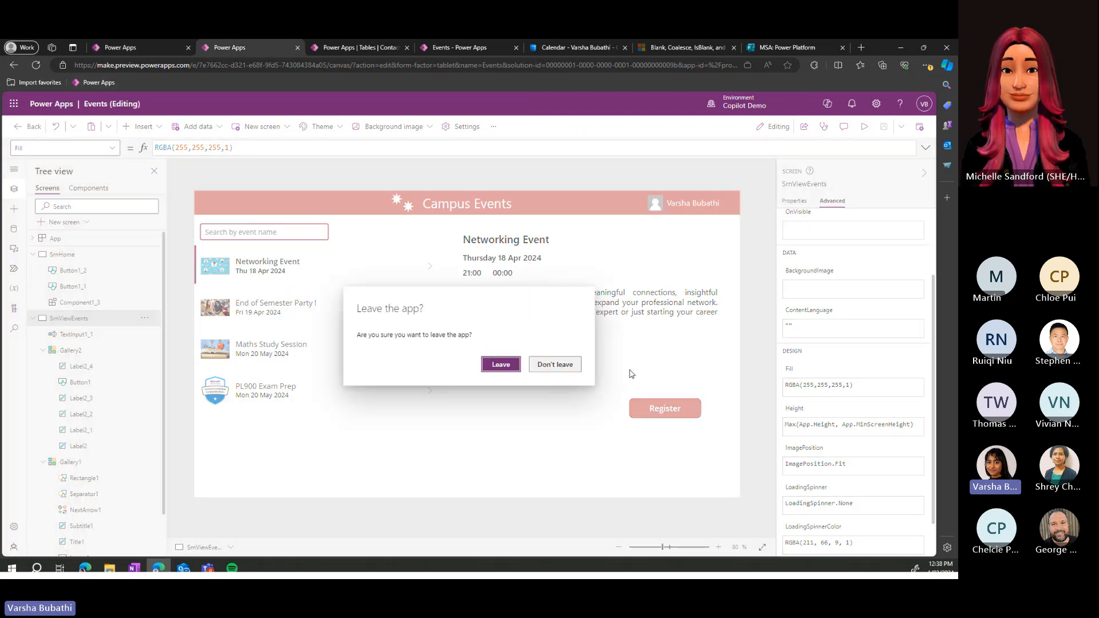
click(501, 364)
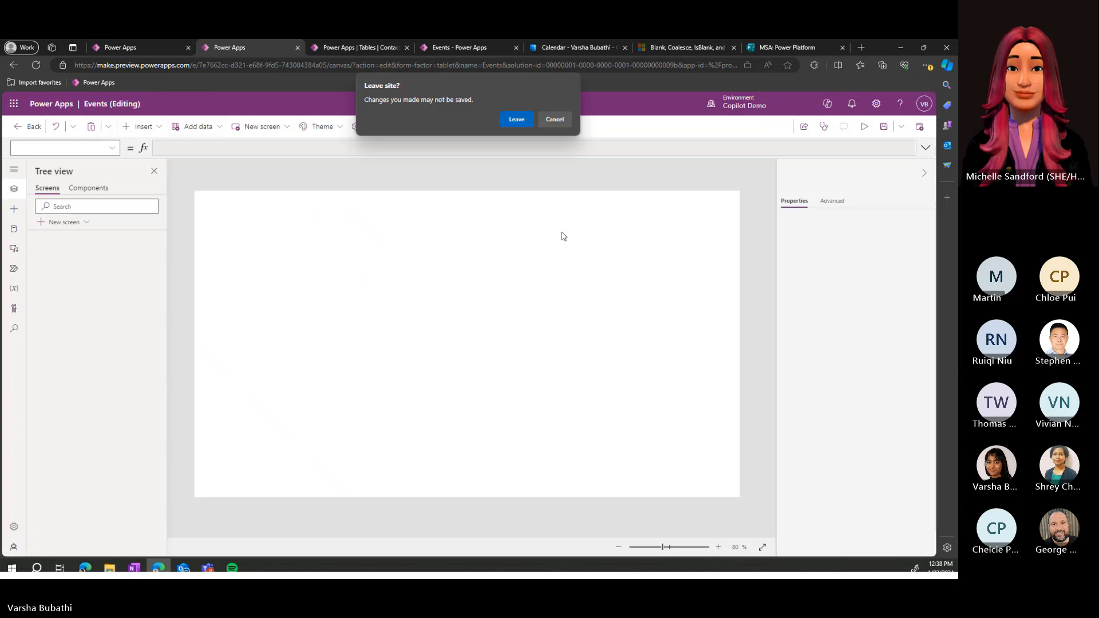
click(517, 119)
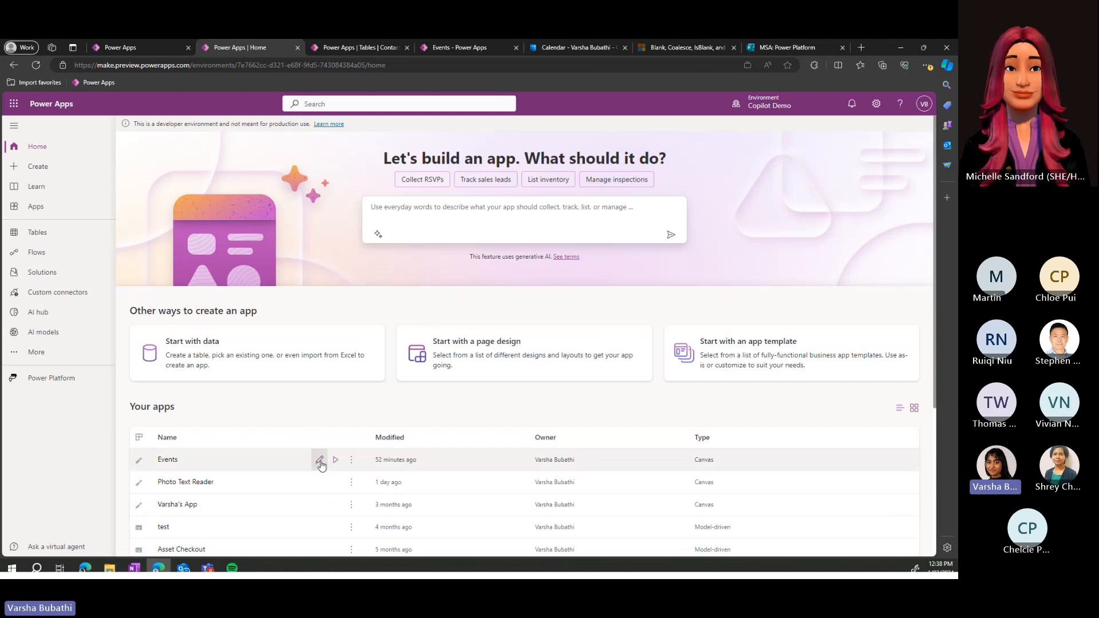
click(318, 465)
click(187, 48)
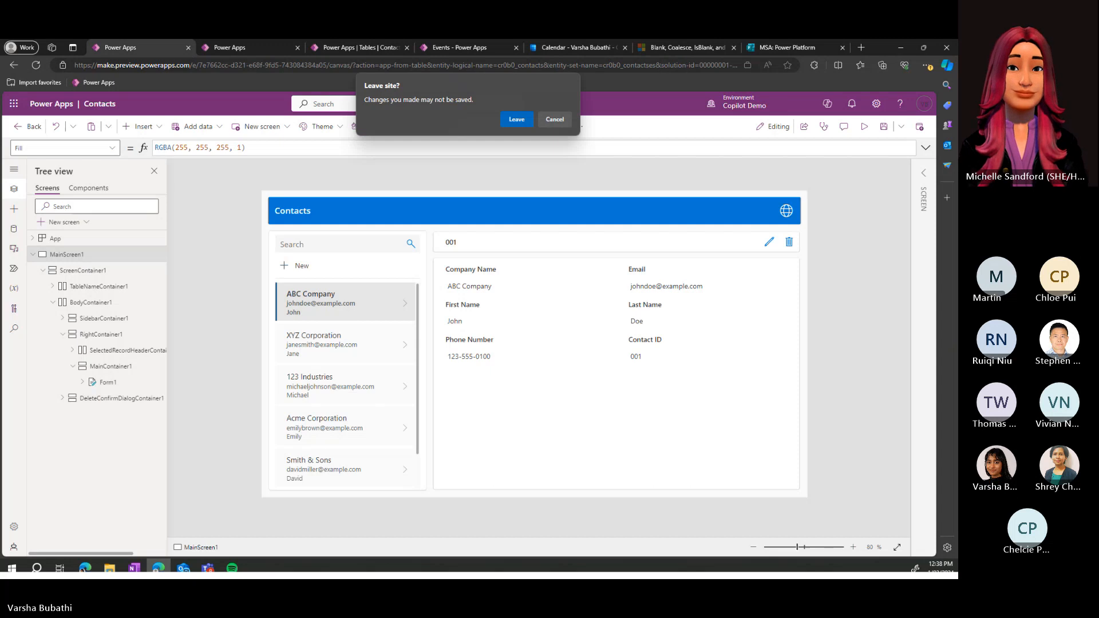
key(alt+Tab)
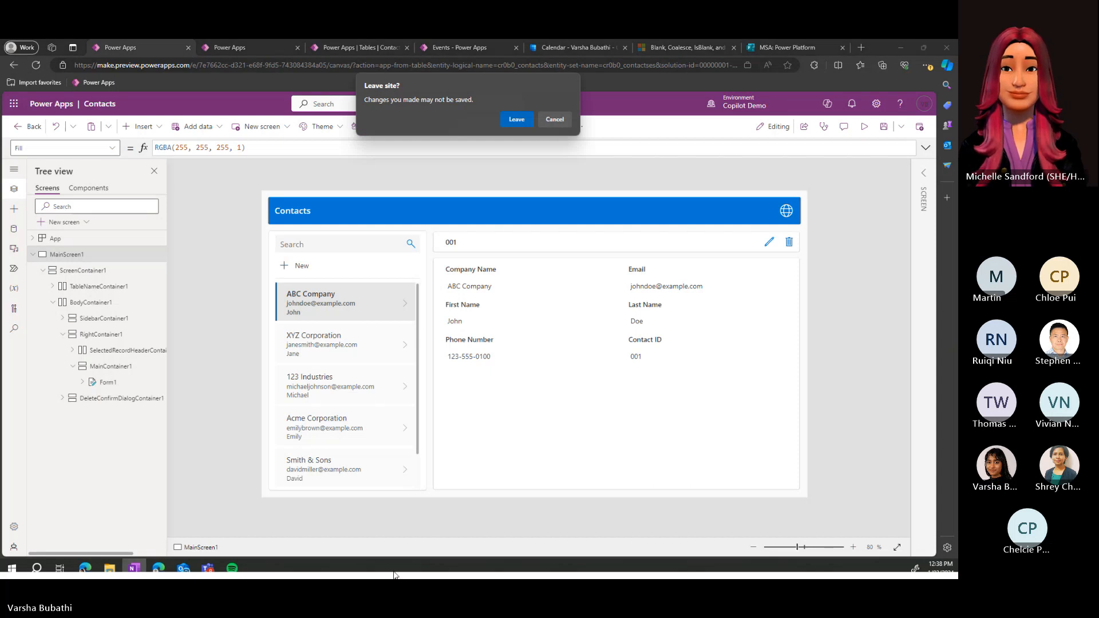
click(555, 119)
click(240, 47)
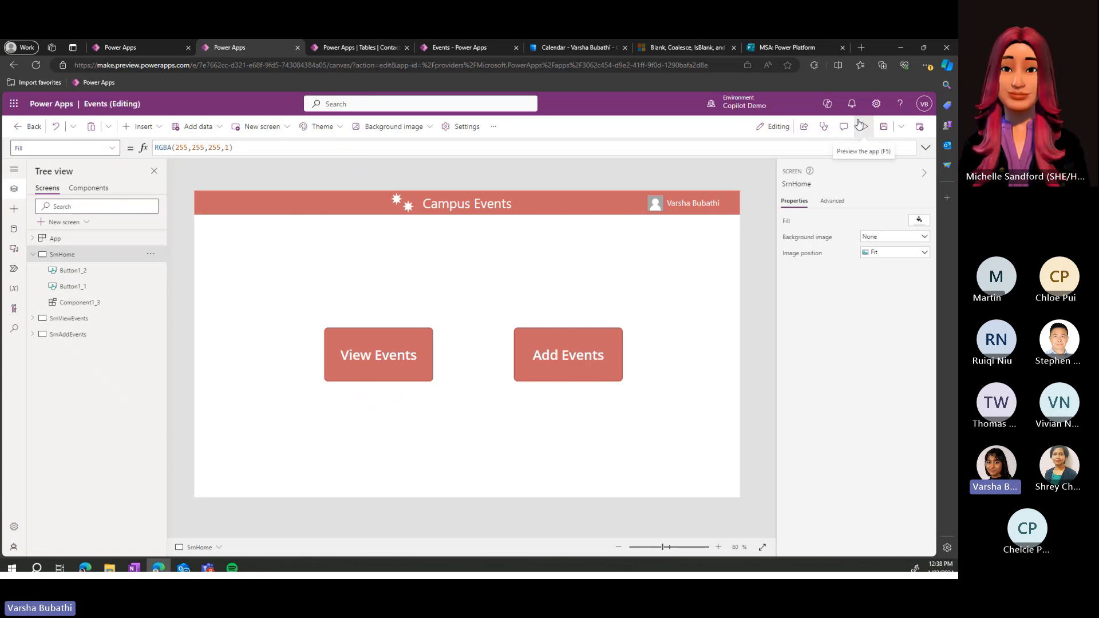
- Preview the Events app, open its View Events screen and browse the details of the listed campus events
click(859, 126)
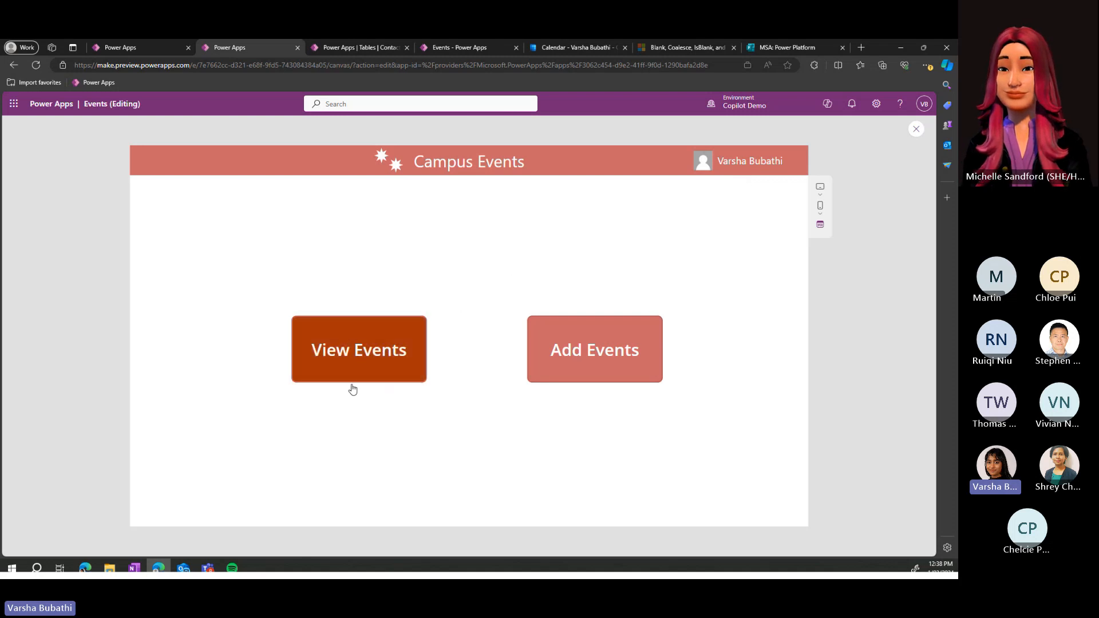
click(370, 370)
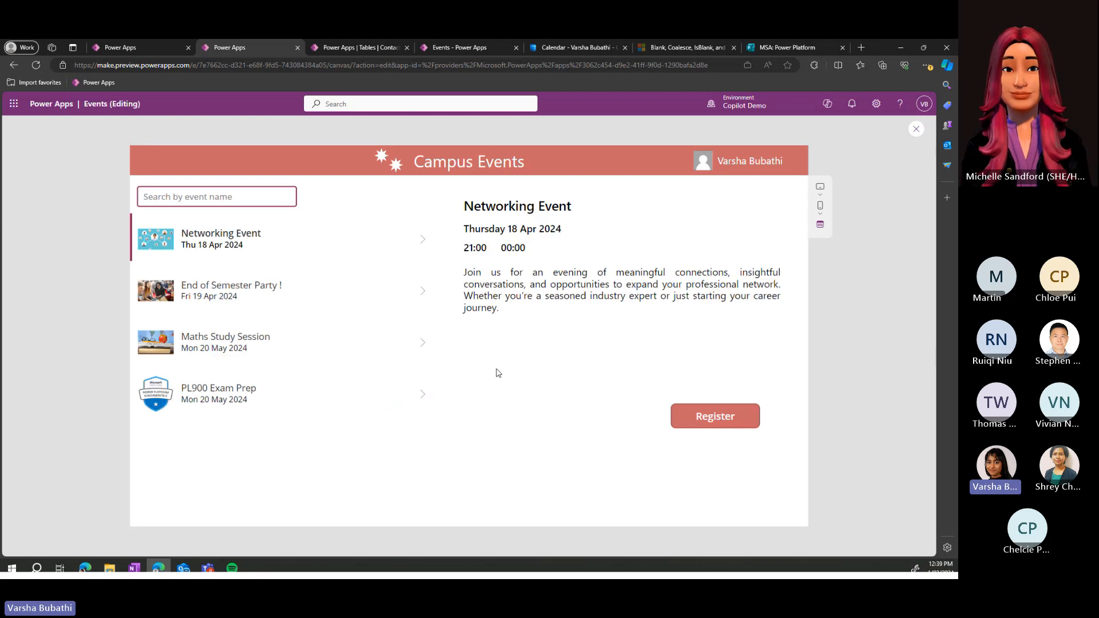
click(256, 296)
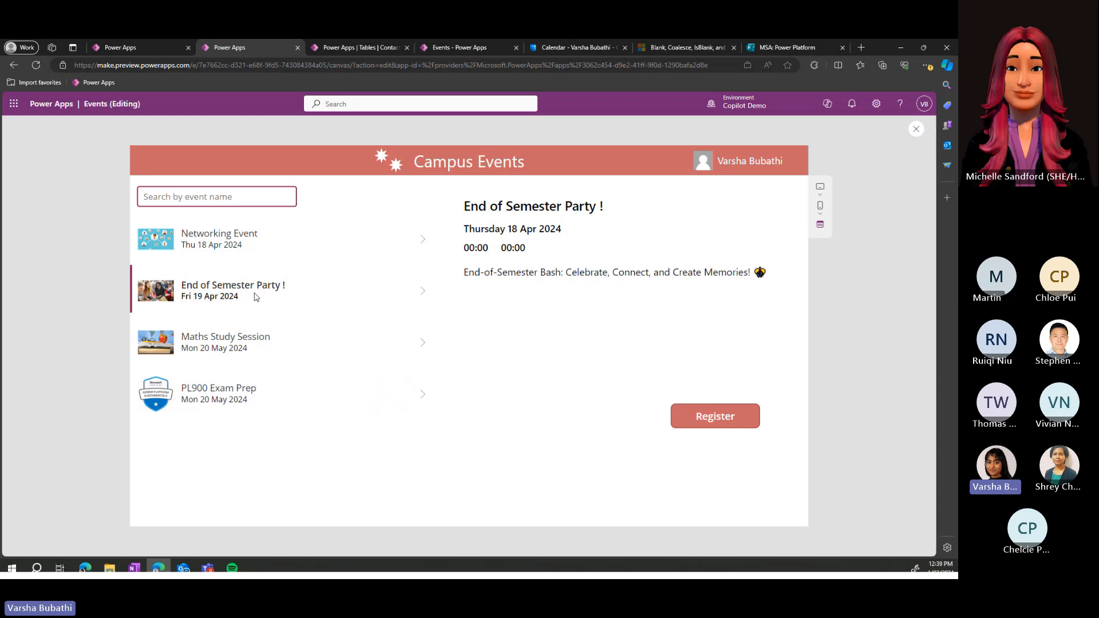
click(247, 329)
click(221, 376)
click(233, 279)
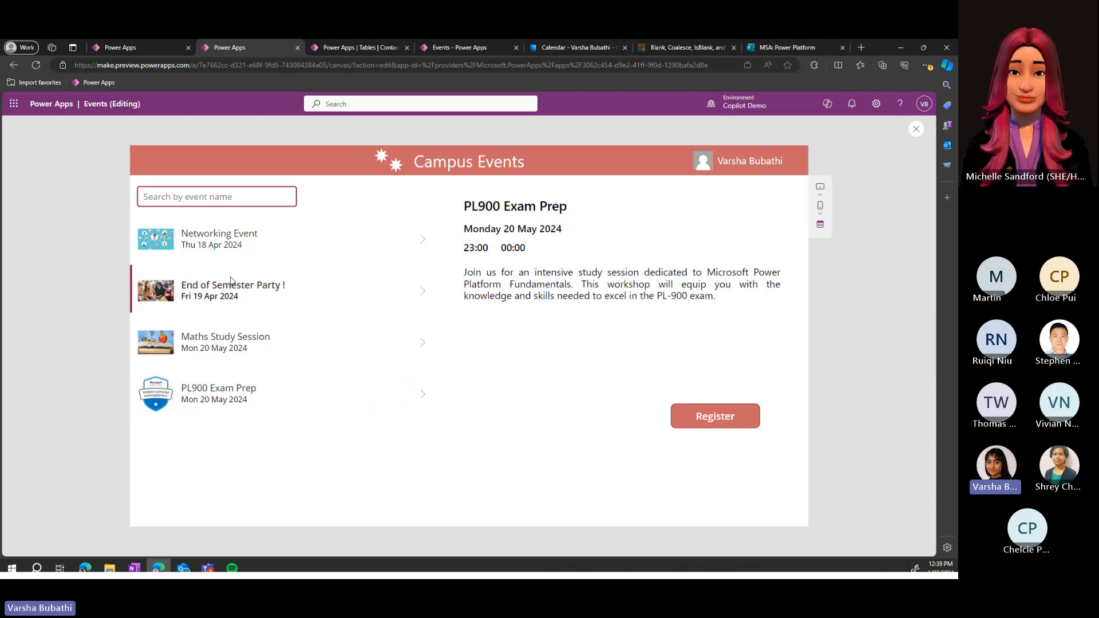
click(262, 234)
- Search the previewed event list for "pl900" and clear the search
click(223, 196)
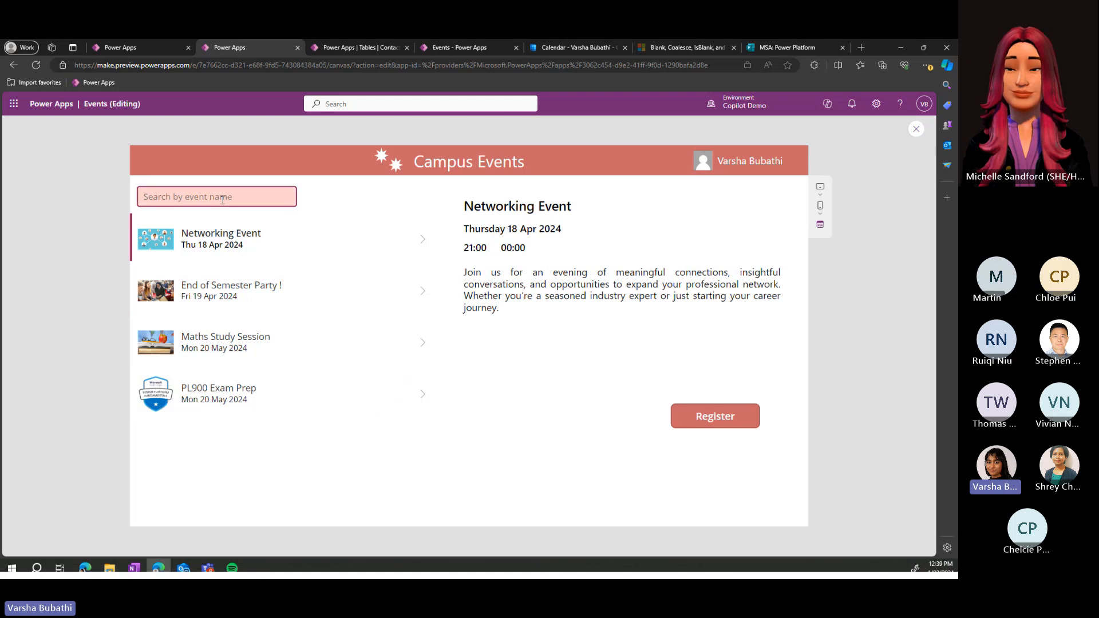
text(pl900)
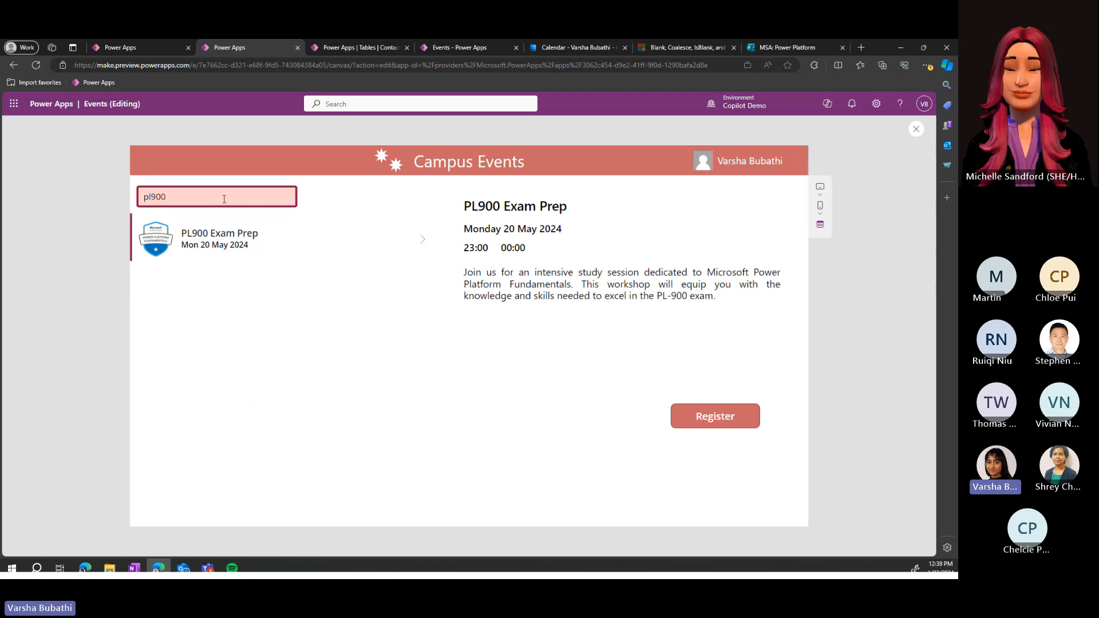
key(BackSpace)
key(BackSpace)
key(BackSpace)
key(BackSpace)
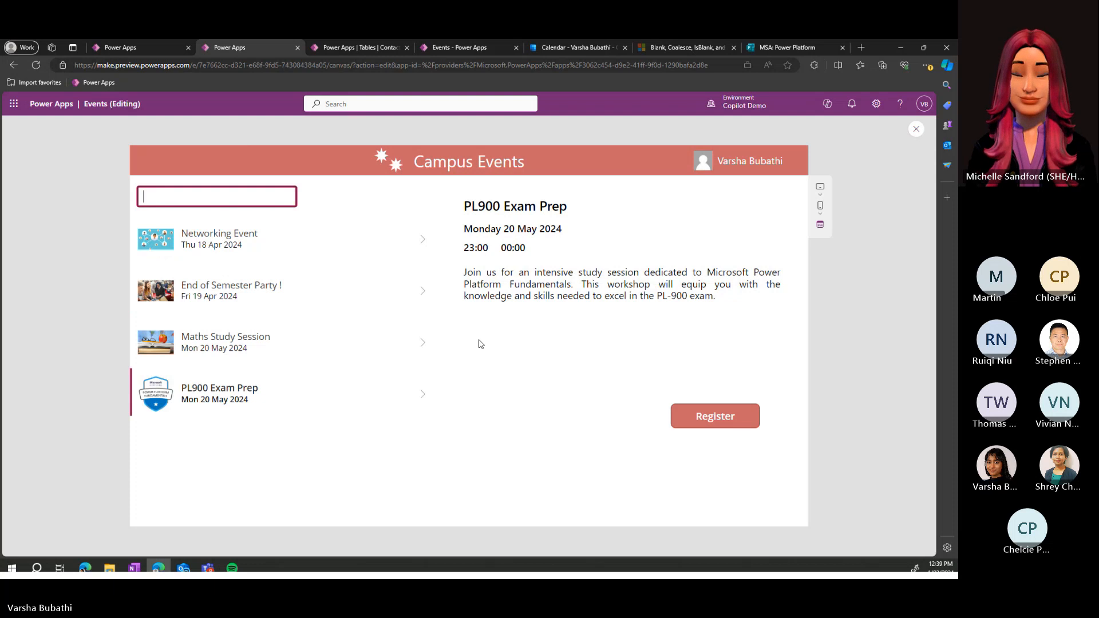
- Register for the Networking Event in the previewed Events app
click(273, 252)
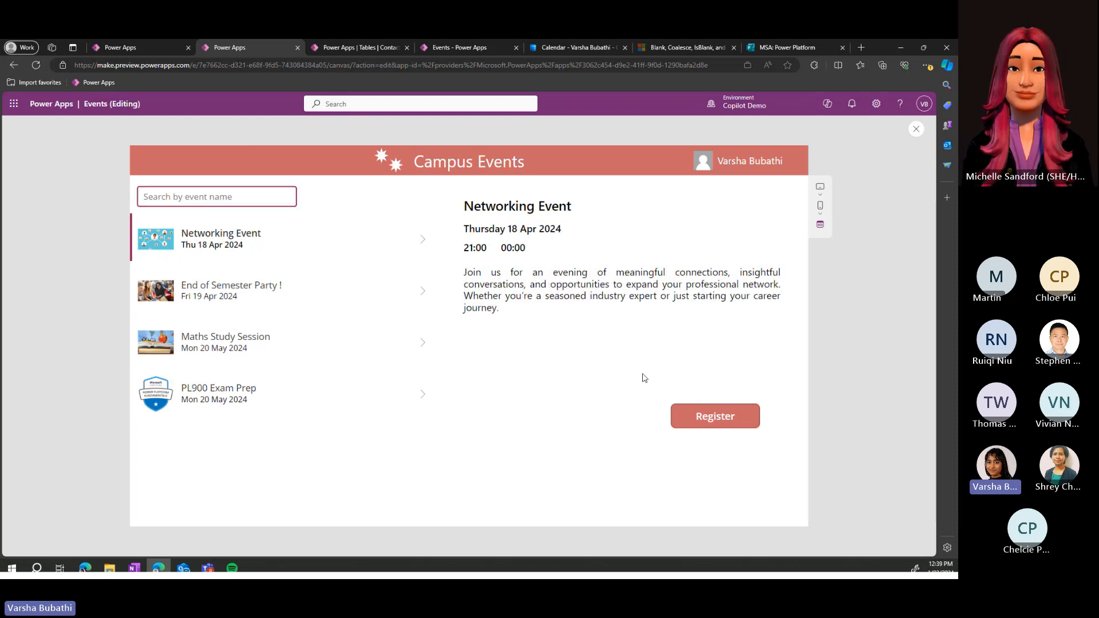
click(740, 427)
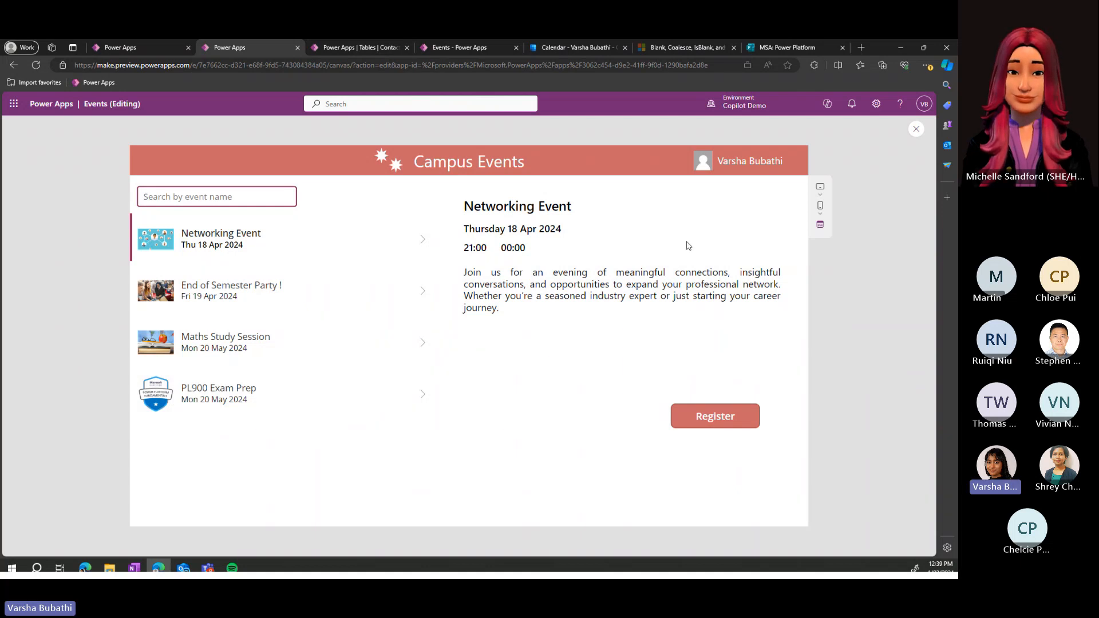
- Switch to the Outlook calendar, go to 18 April 2024 and view the End of Semester Party entry
click(615, 43)
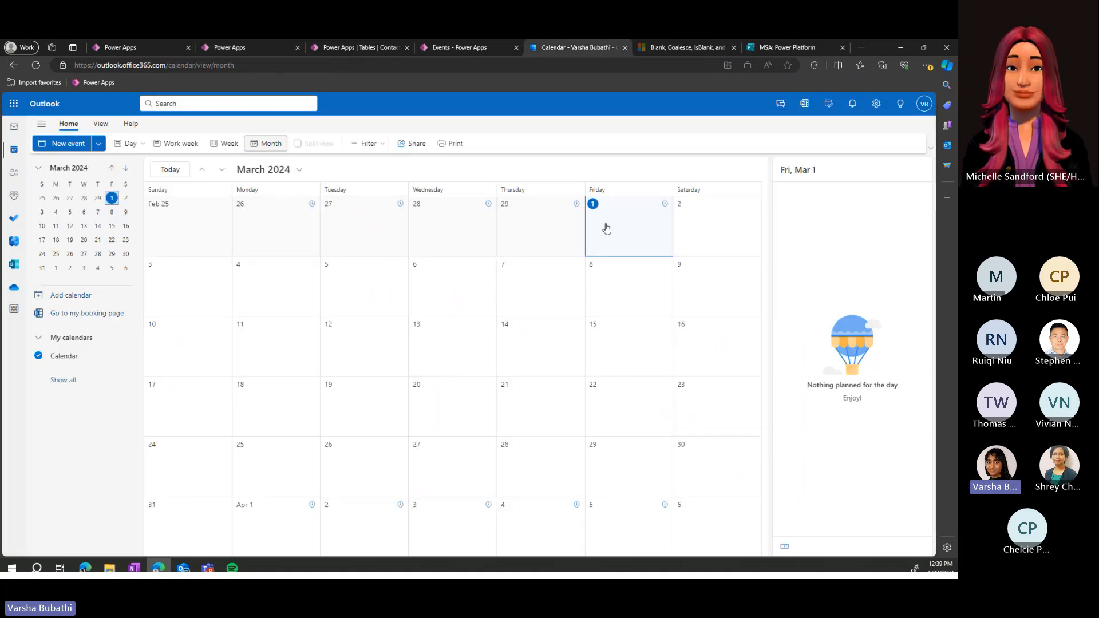
click(249, 47)
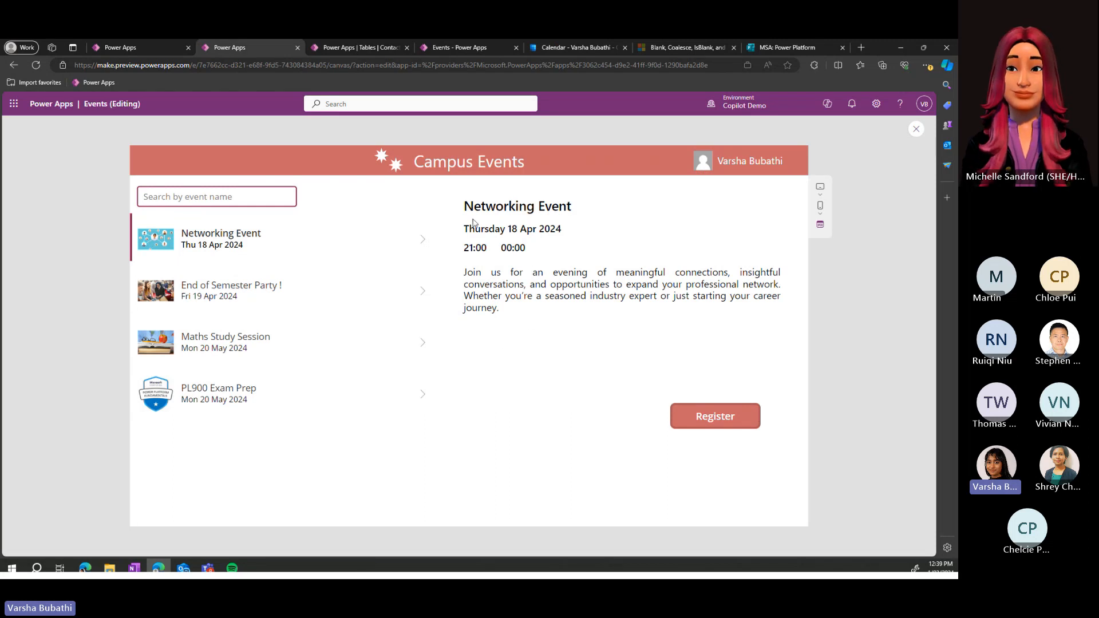
click(605, 47)
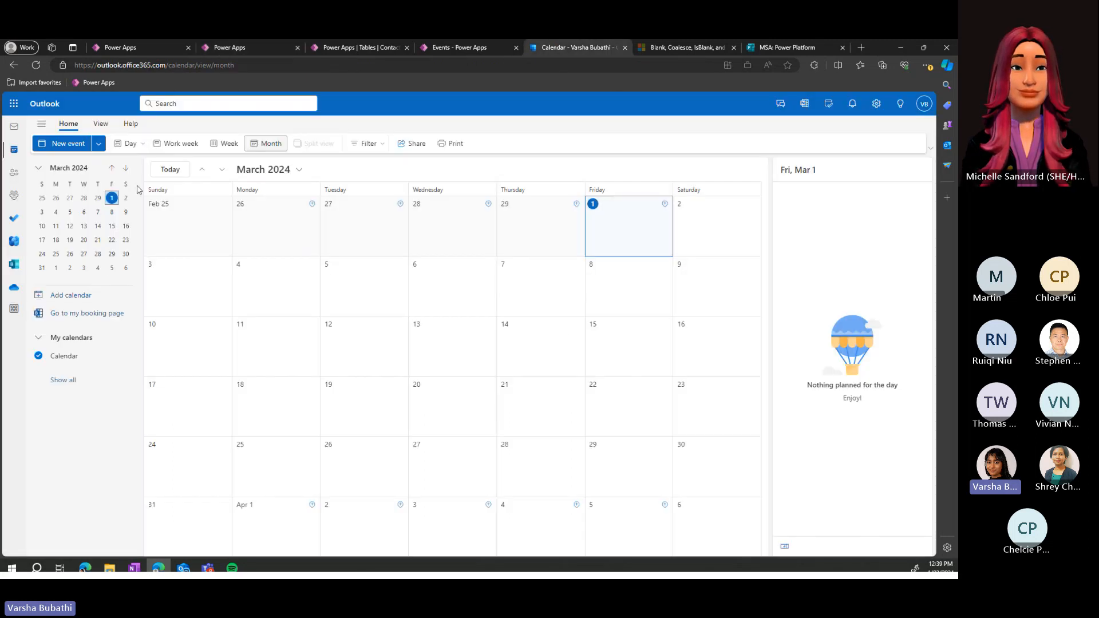
click(98, 226)
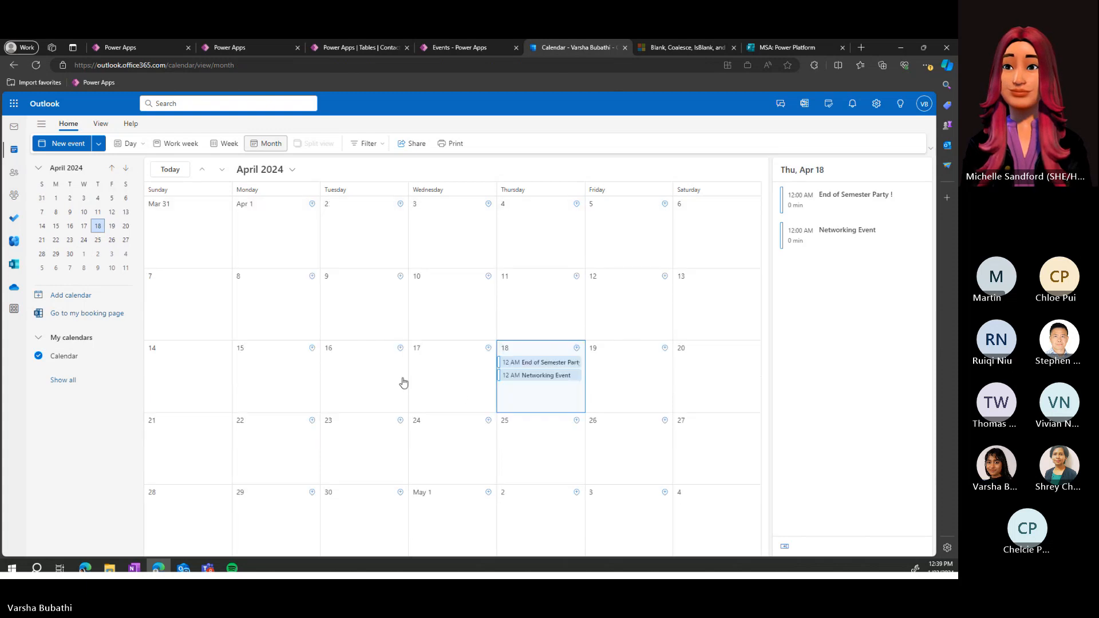
click(554, 364)
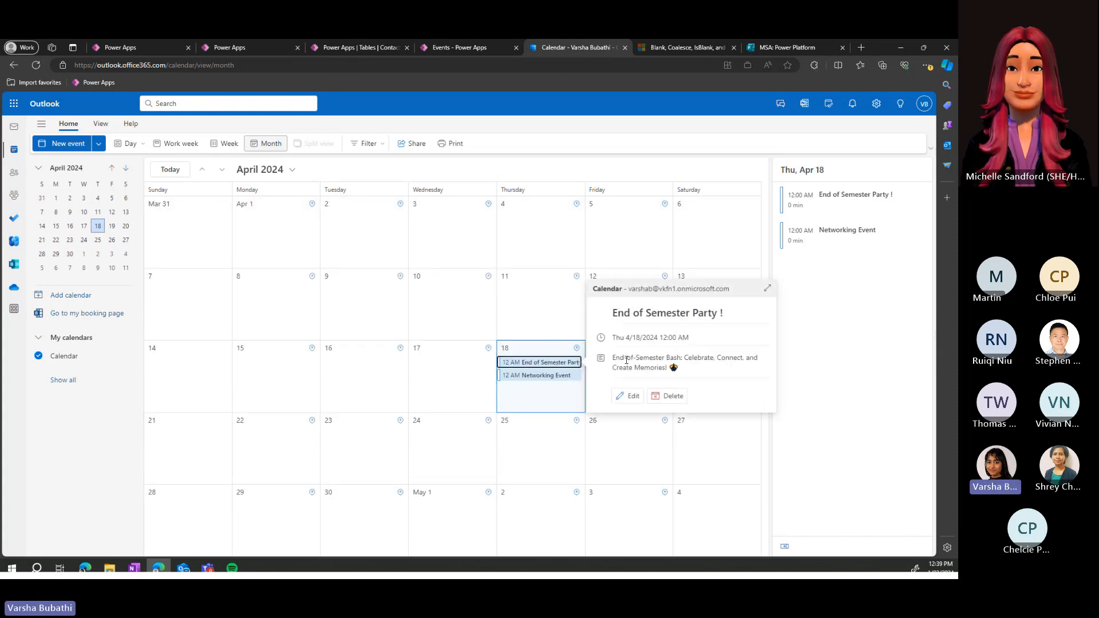
- View the Networking Event entry in the April calendar and switch back to the Events app in Power Apps
click(539, 377)
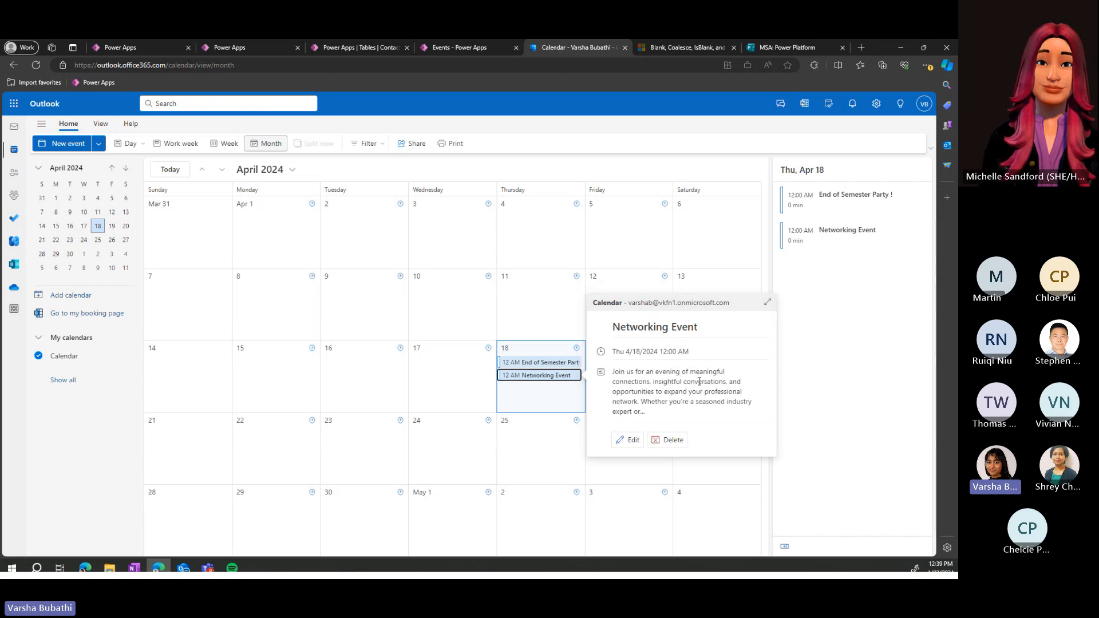
click(287, 39)
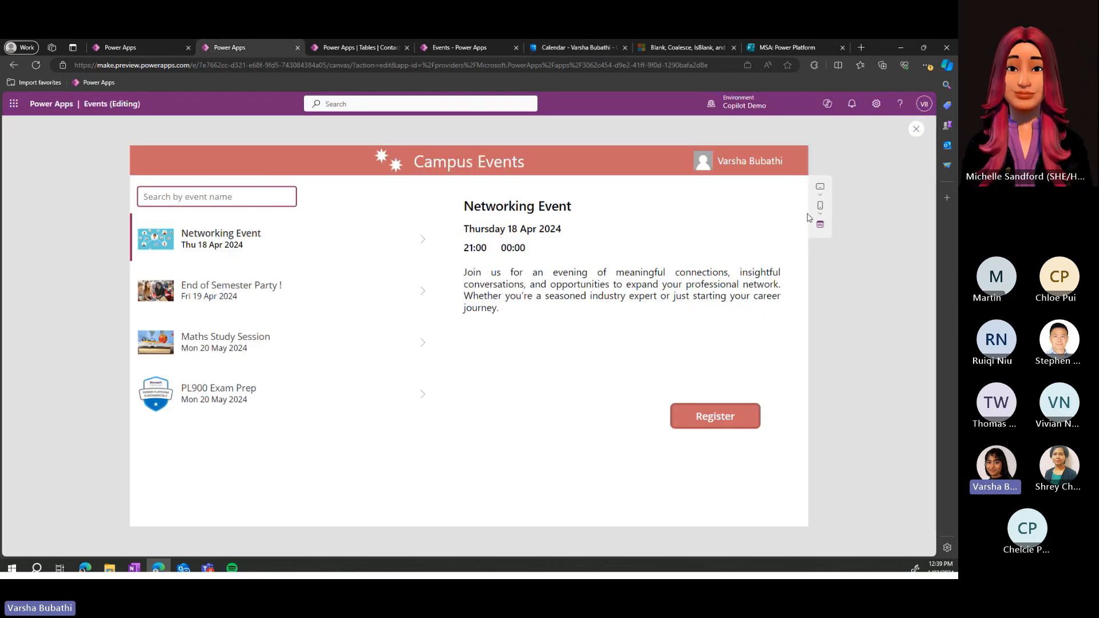
- Preview the app's Add Events screen and look through the Maths Study Session and Networking Event details
click(917, 130)
click(68, 334)
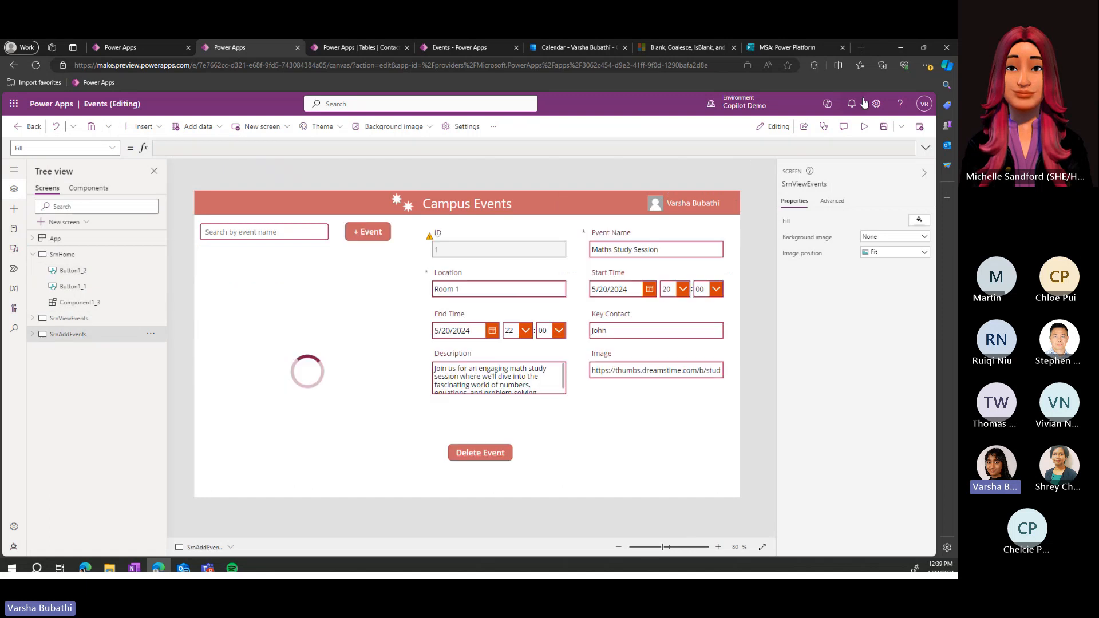
click(864, 127)
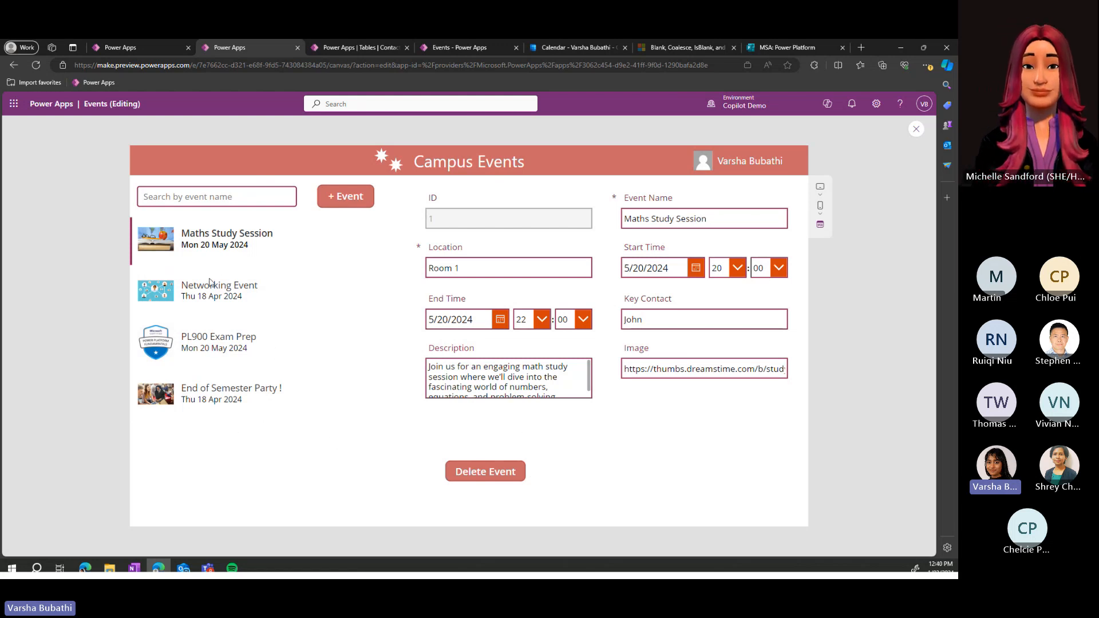
click(227, 292)
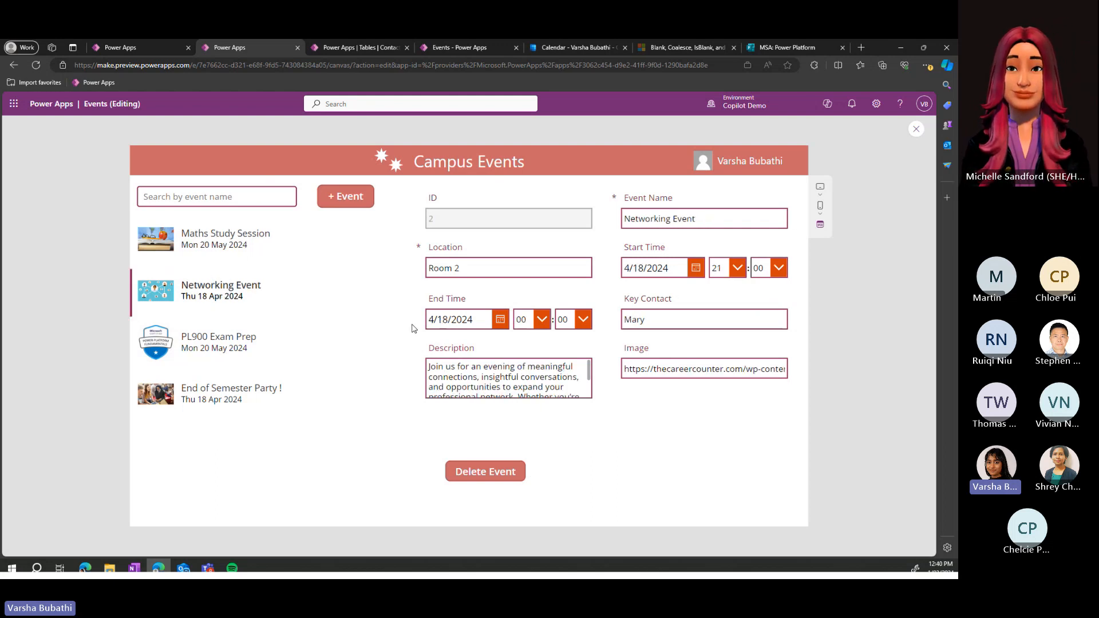
click(241, 247)
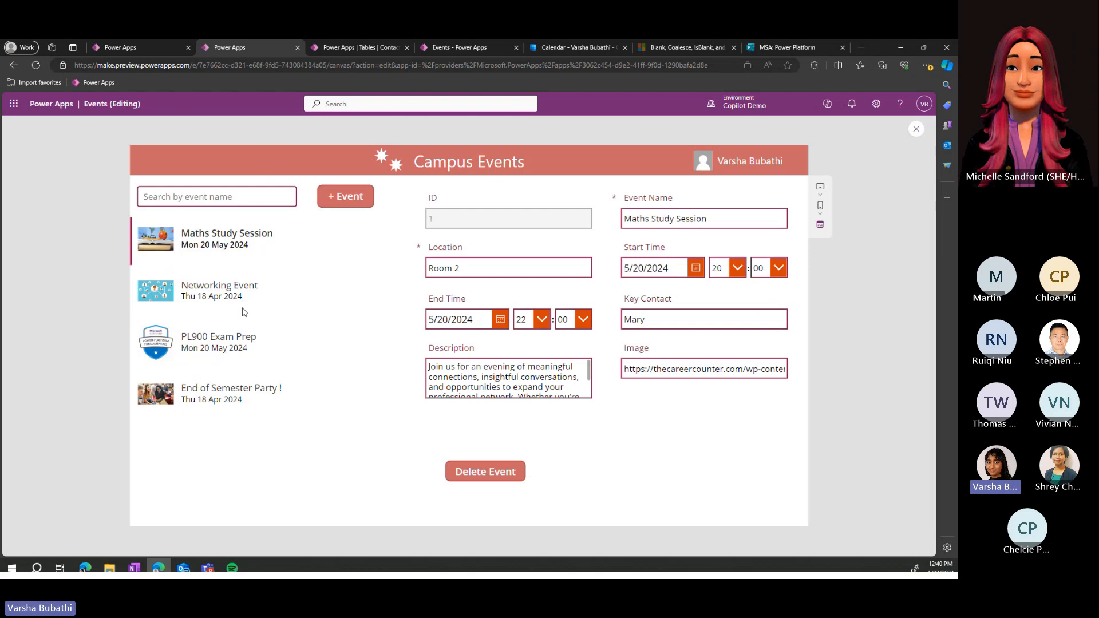
click(243, 310)
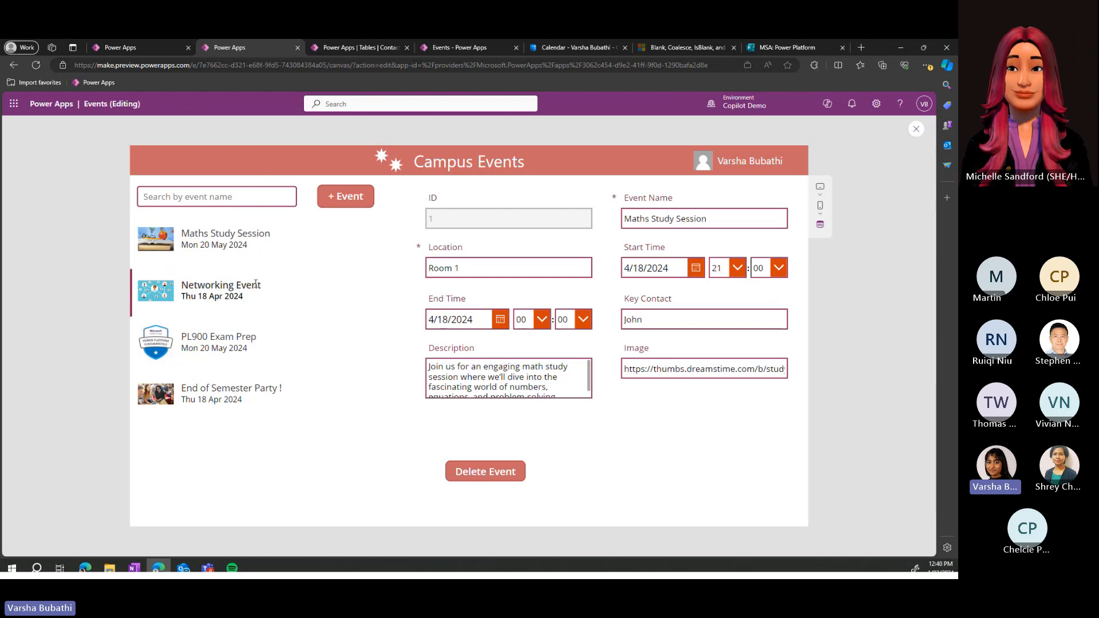
- Try changing the Networking Event's start hour to 18 and end hour to 19, then leave it unsaved by selecting Maths Study Session
click(738, 269)
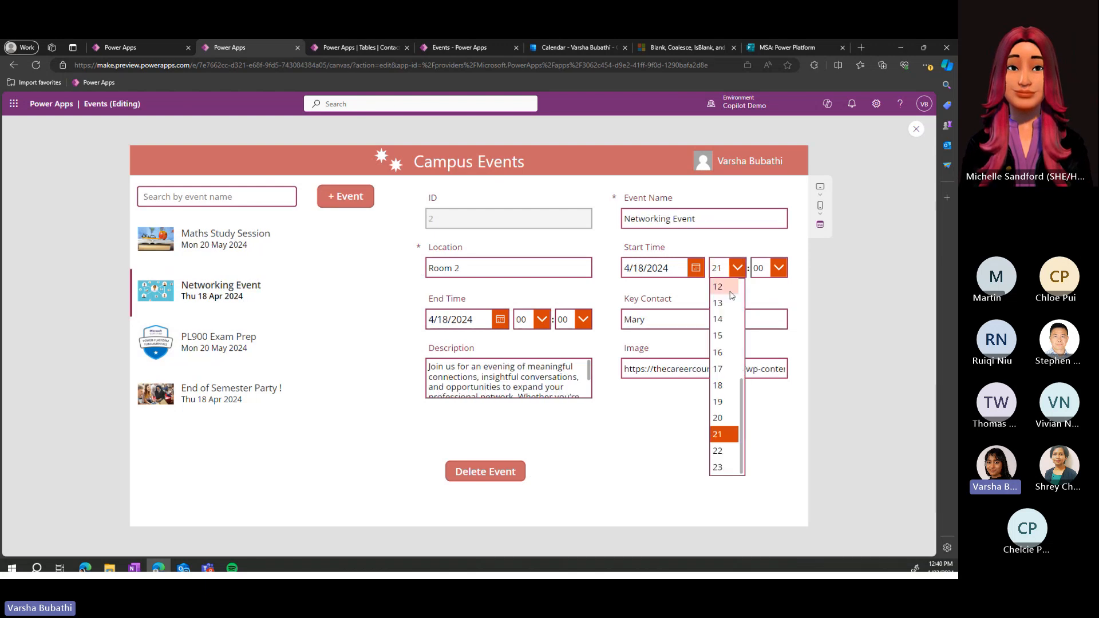
click(727, 386)
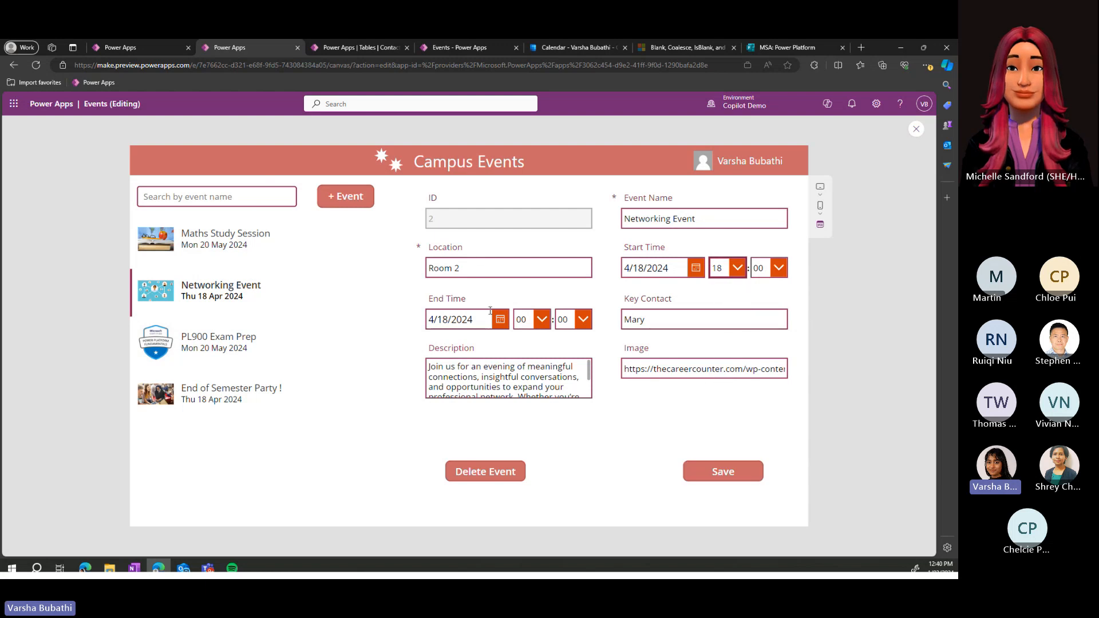
click(524, 314)
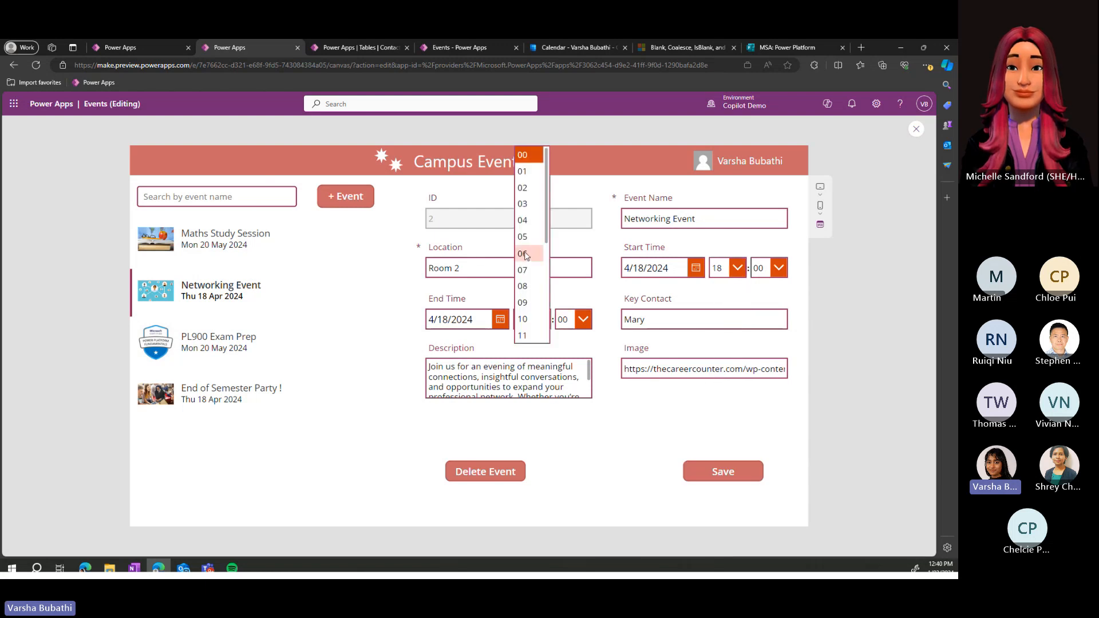
scroll(529, 315, down, 3)
click(537, 320)
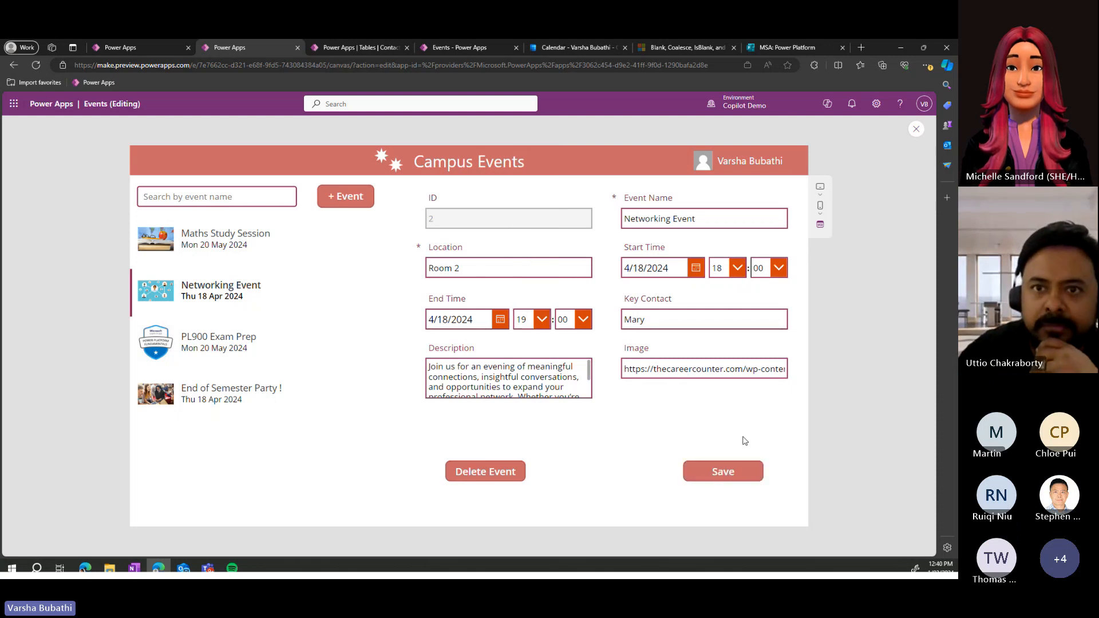
click(305, 240)
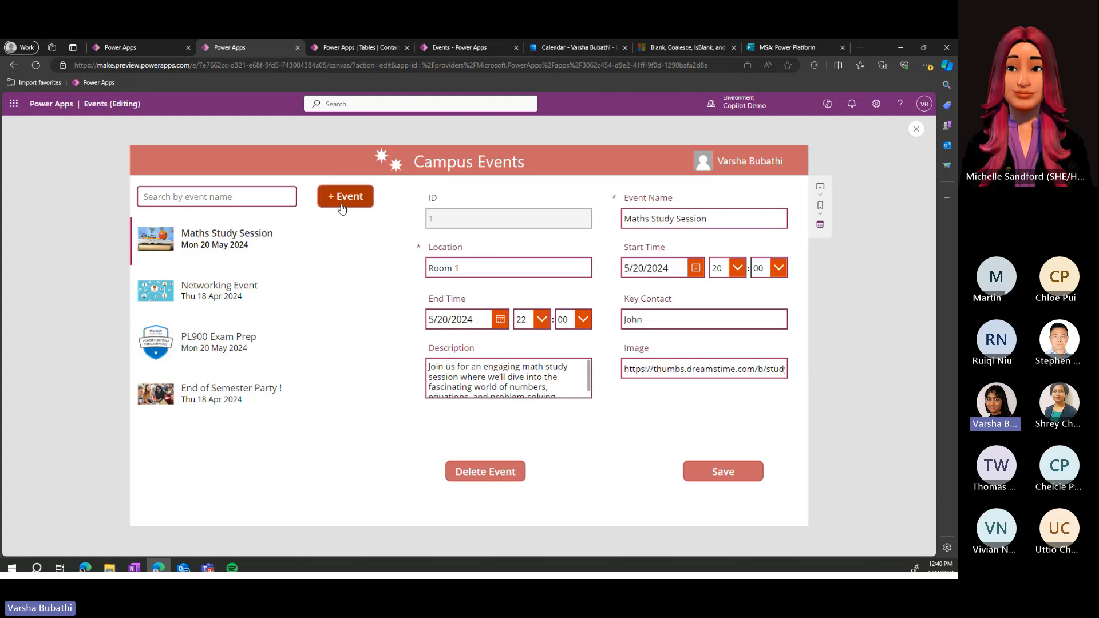
- Start a new campus event and try selecting its prefilled ID value
click(342, 207)
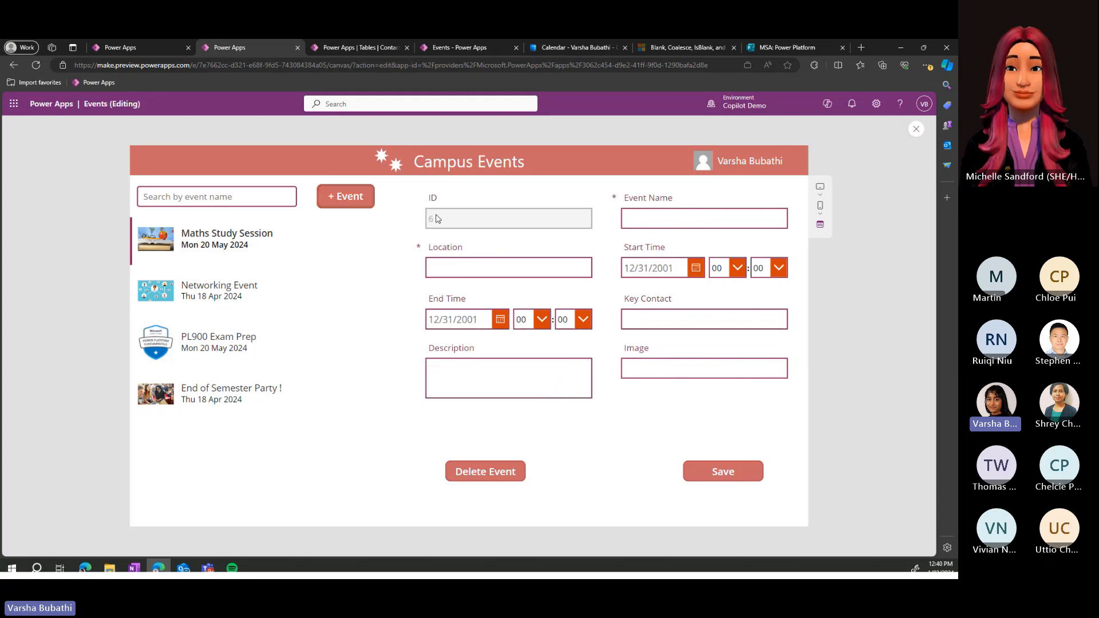
double_click(434, 222)
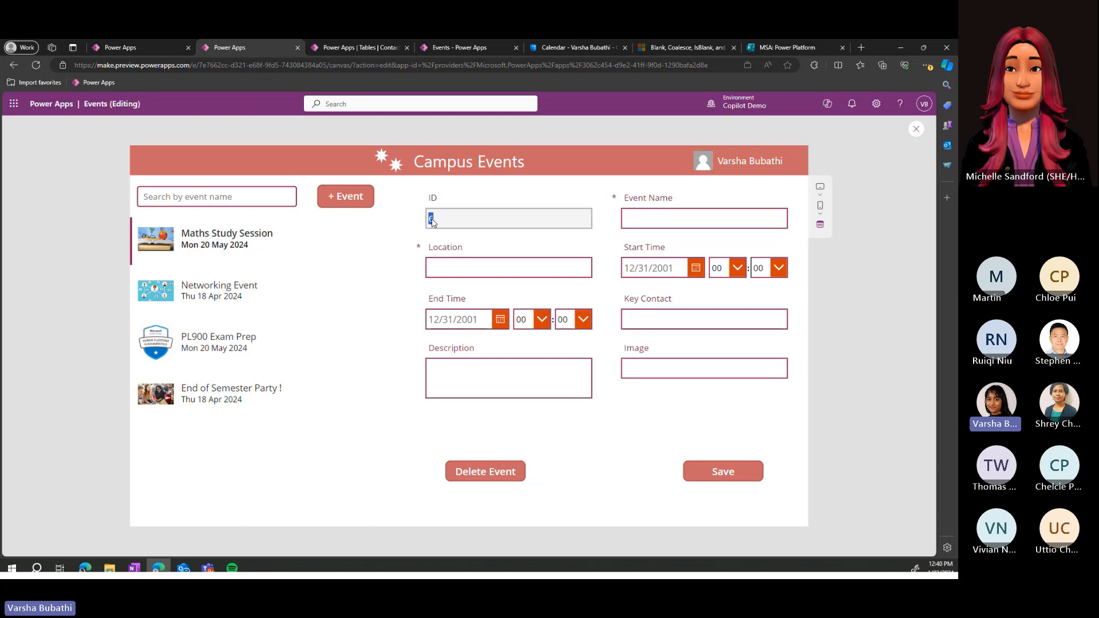
click(434, 221)
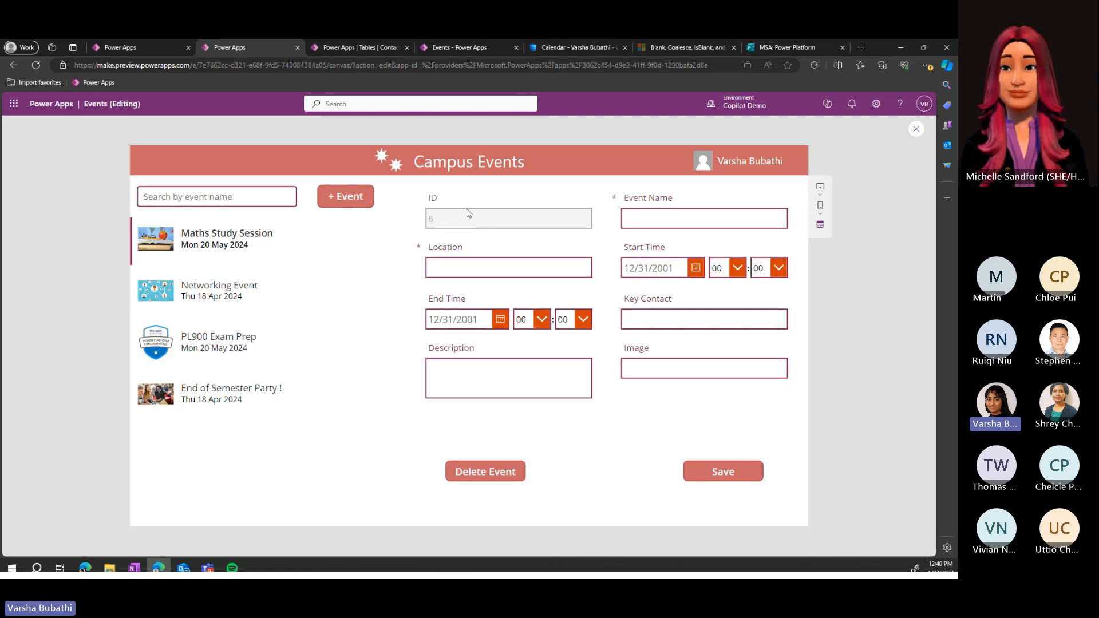
double_click(453, 223)
click(449, 230)
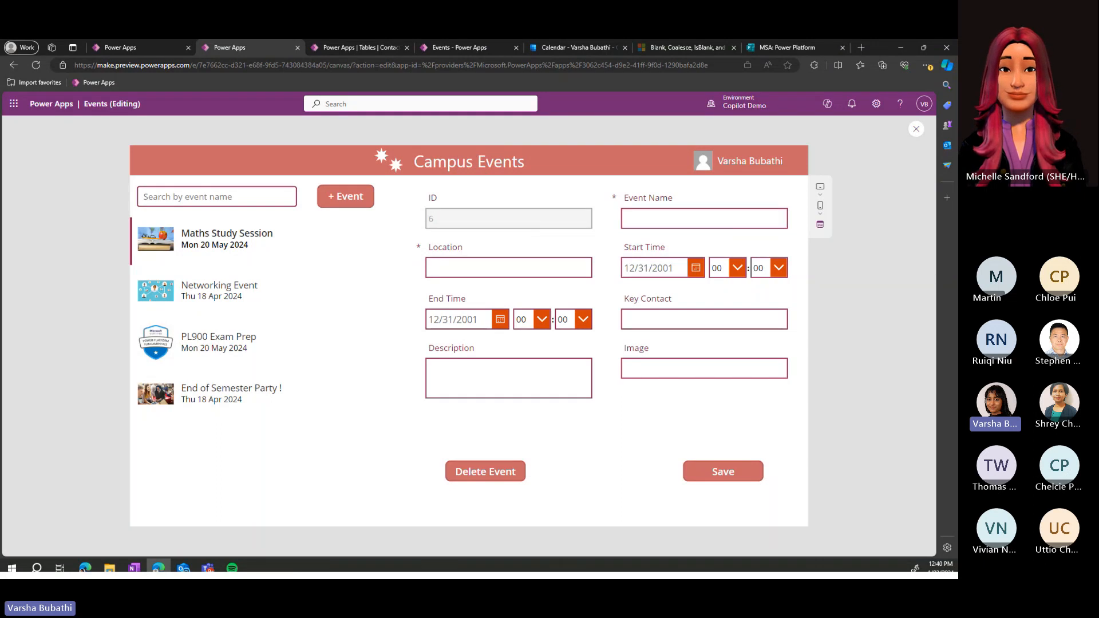
- Name the new event "Power Platform Workshop AI Builder" and set its location to "room 7"
key(alt+Tab)
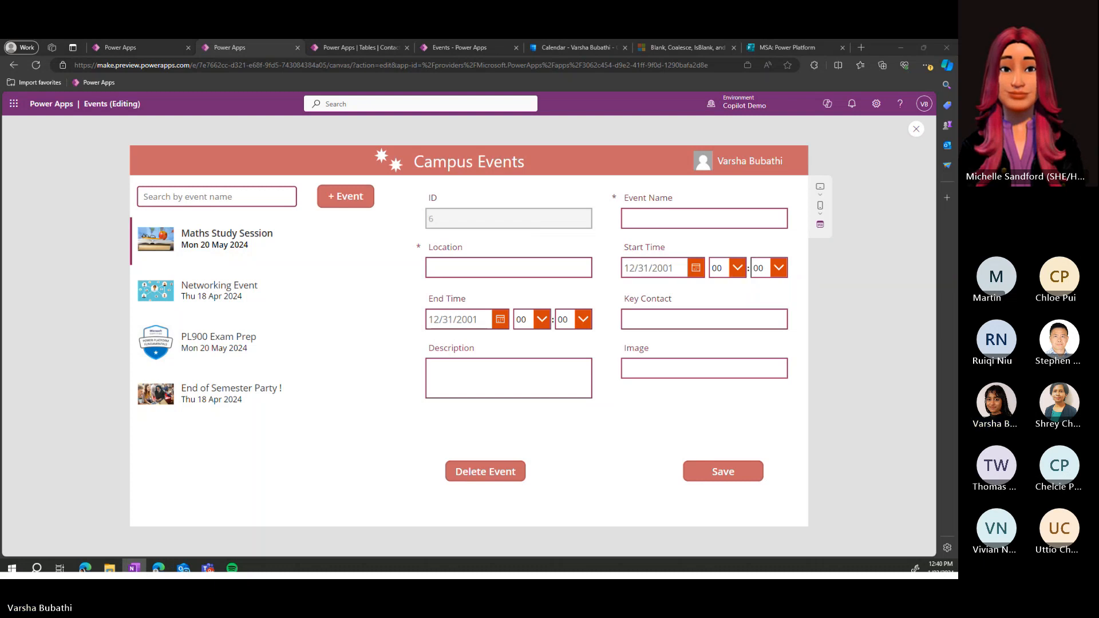
click(743, 218)
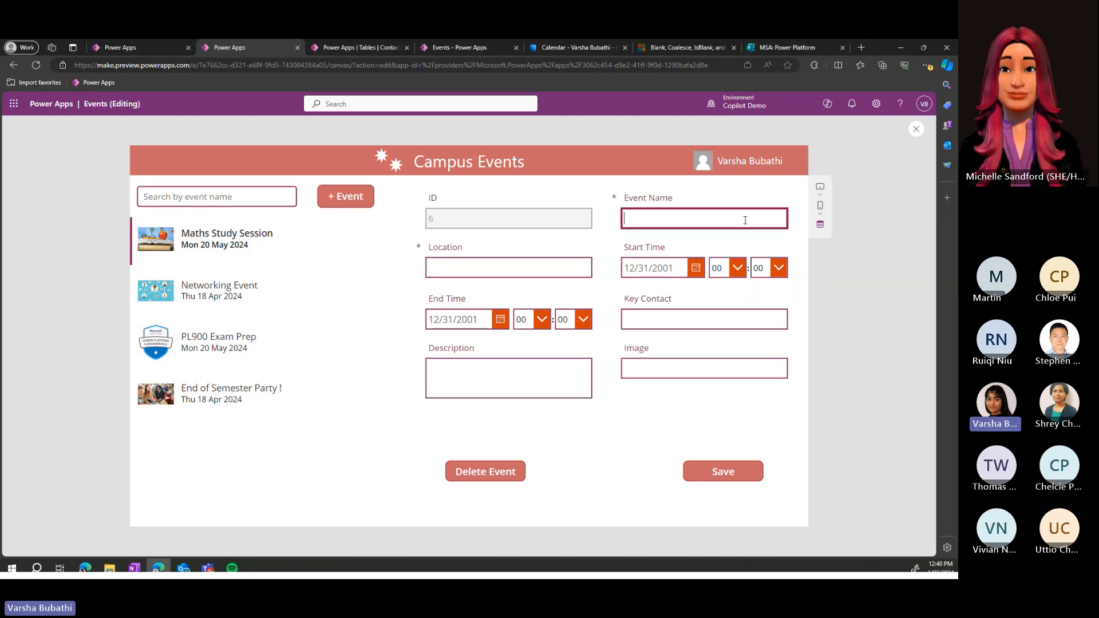
text(Power Platform Workshop AI Builde)
text(r)
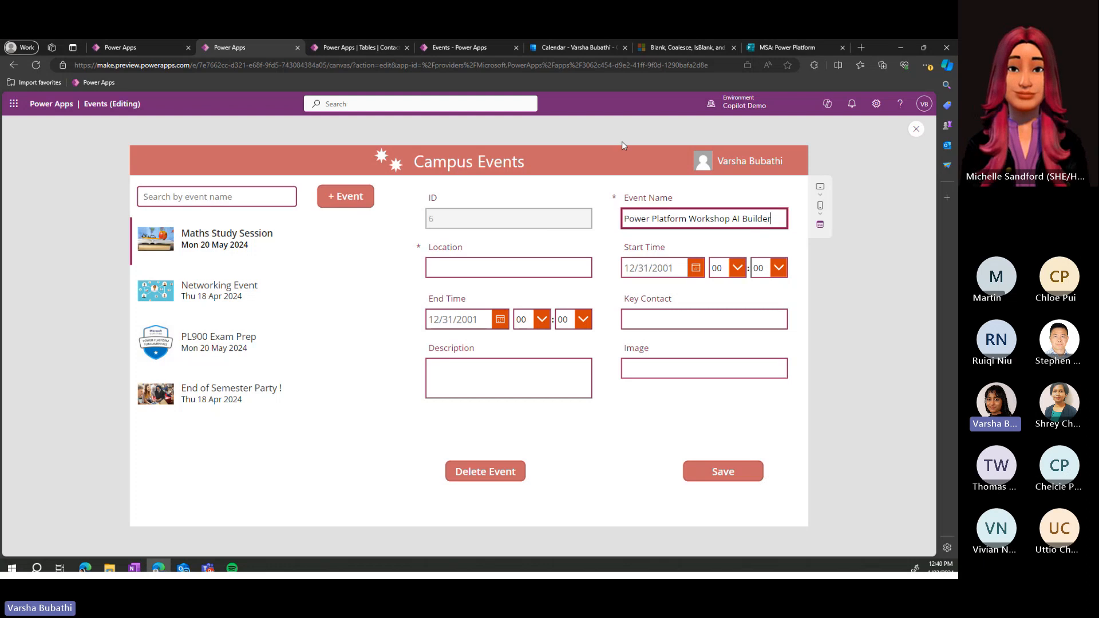
key(Tab)
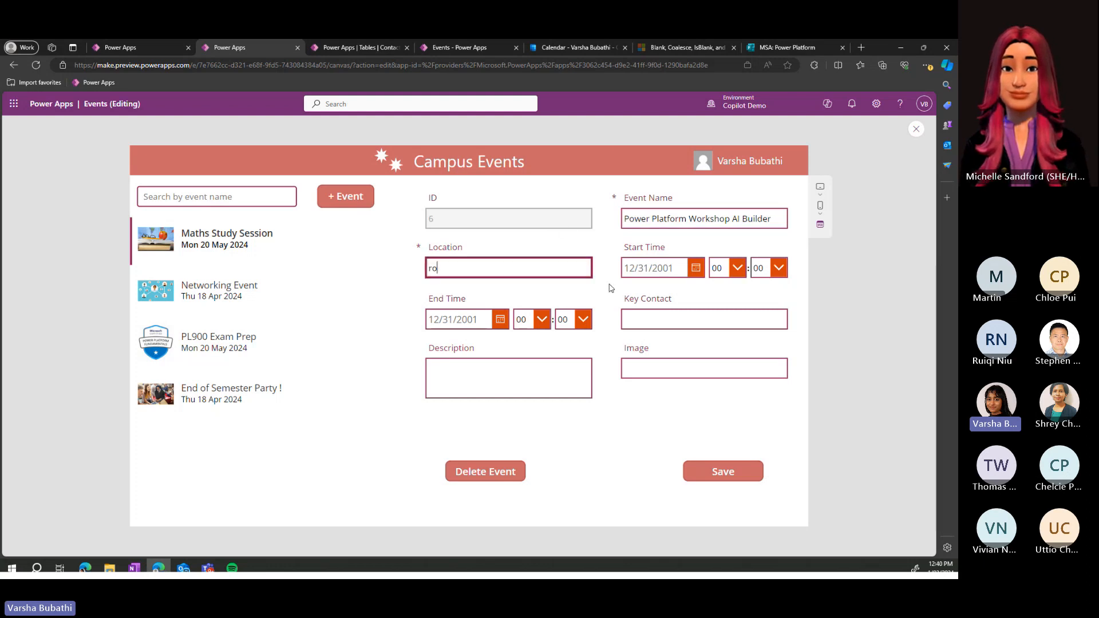
- Set the new event's start time to 3/4/2024 at 15:00
click(696, 269)
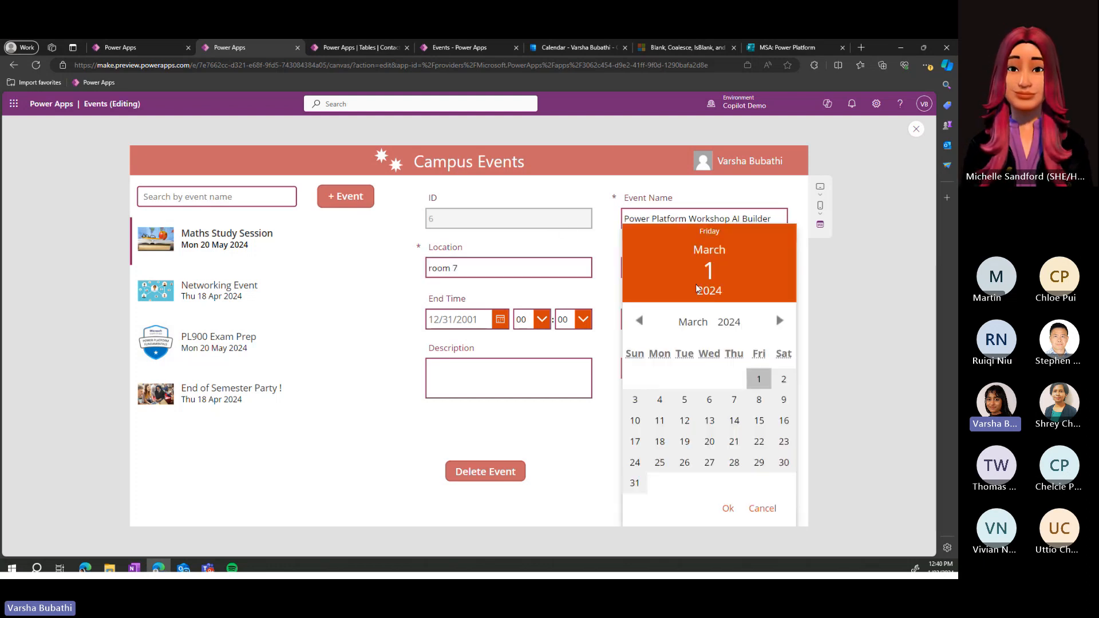
click(782, 378)
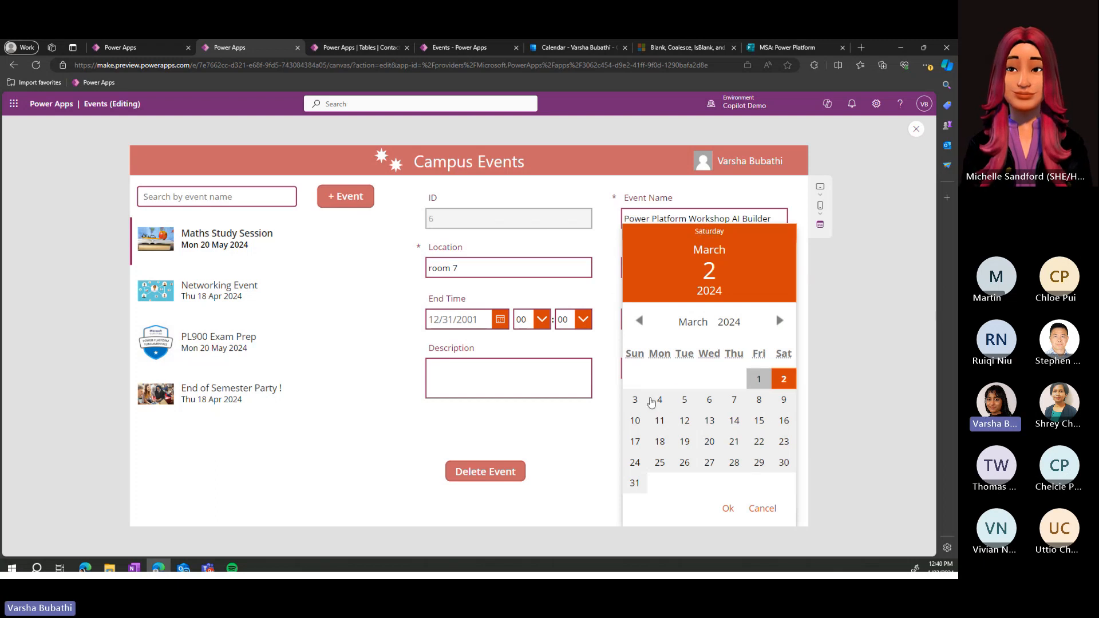
click(659, 400)
click(728, 508)
click(737, 268)
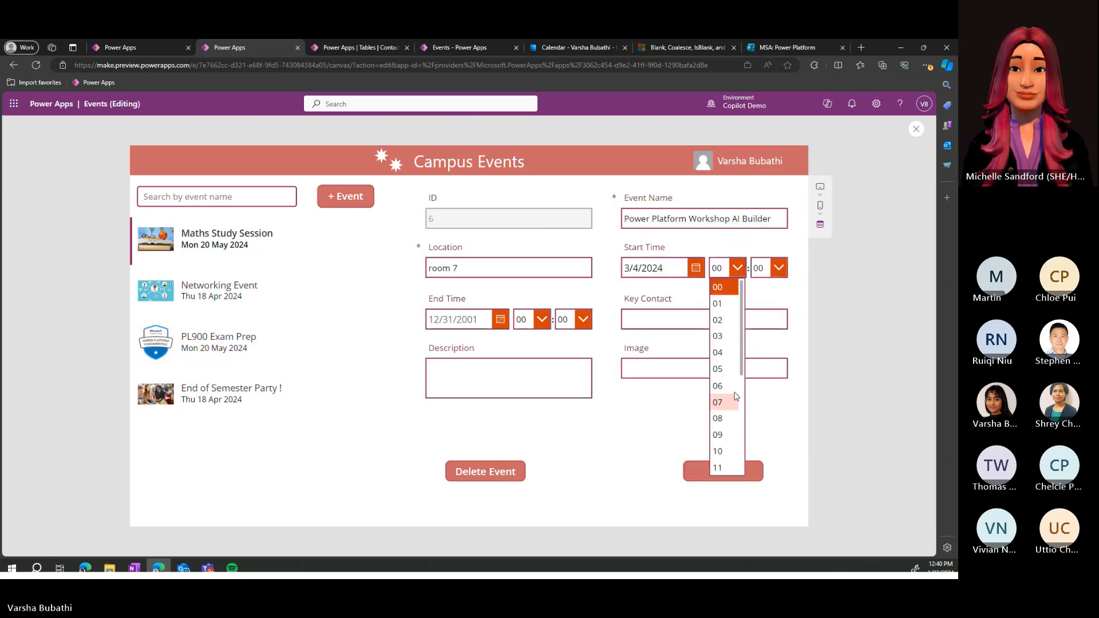
scroll(725, 435, down, 2)
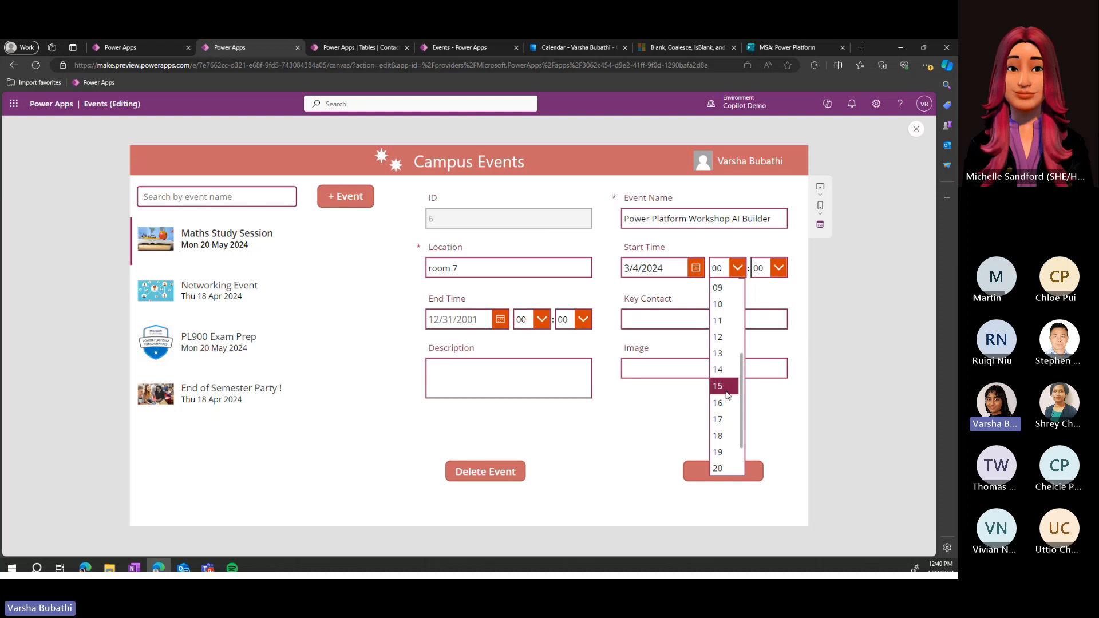
click(721, 386)
- Set the new event's end time to 3/4/2024 at 16:00
click(500, 319)
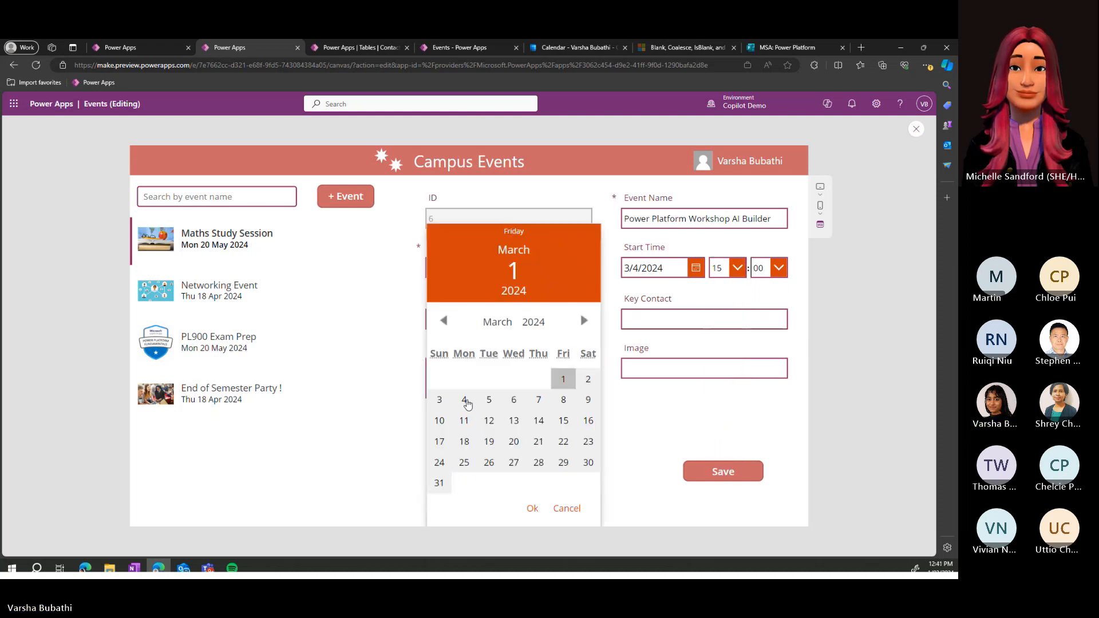
click(465, 400)
click(532, 508)
click(541, 320)
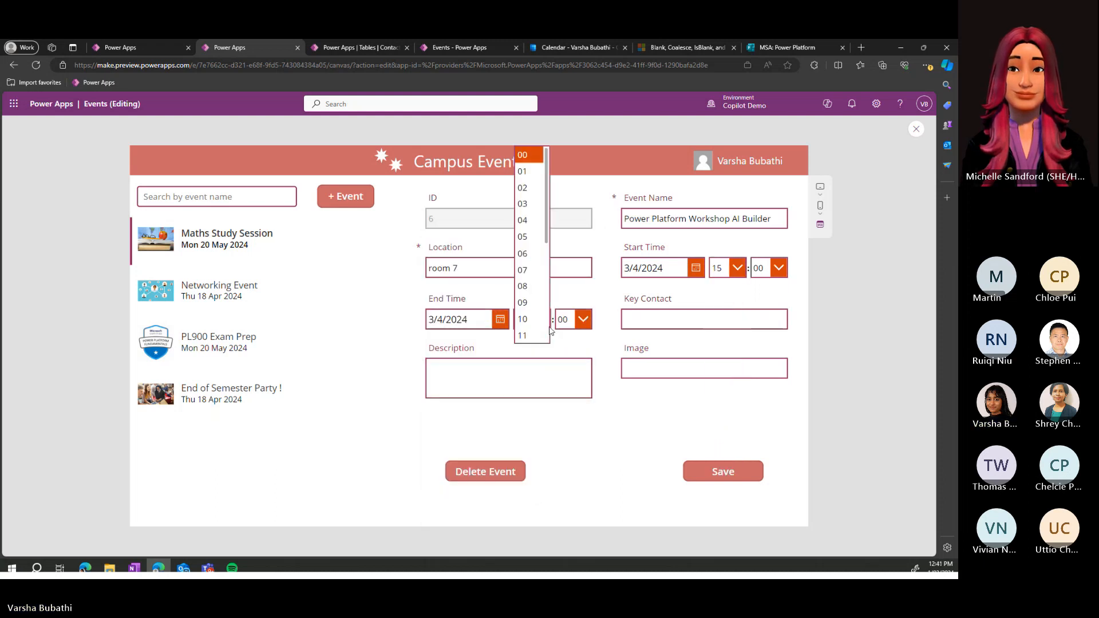
scroll(521, 276, down, 2)
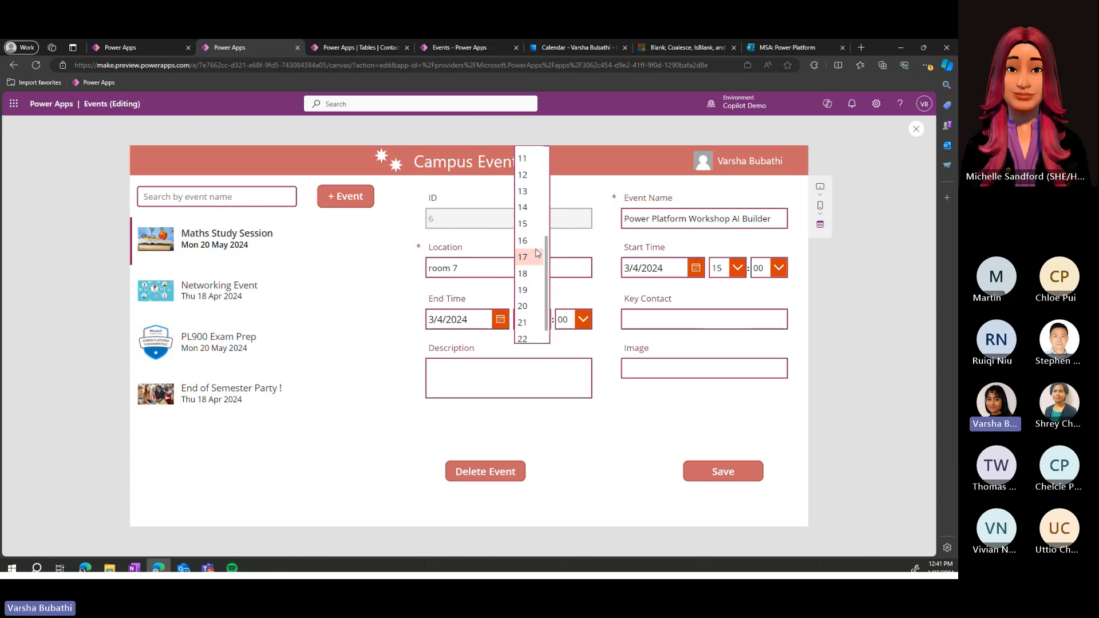
click(522, 246)
click(497, 375)
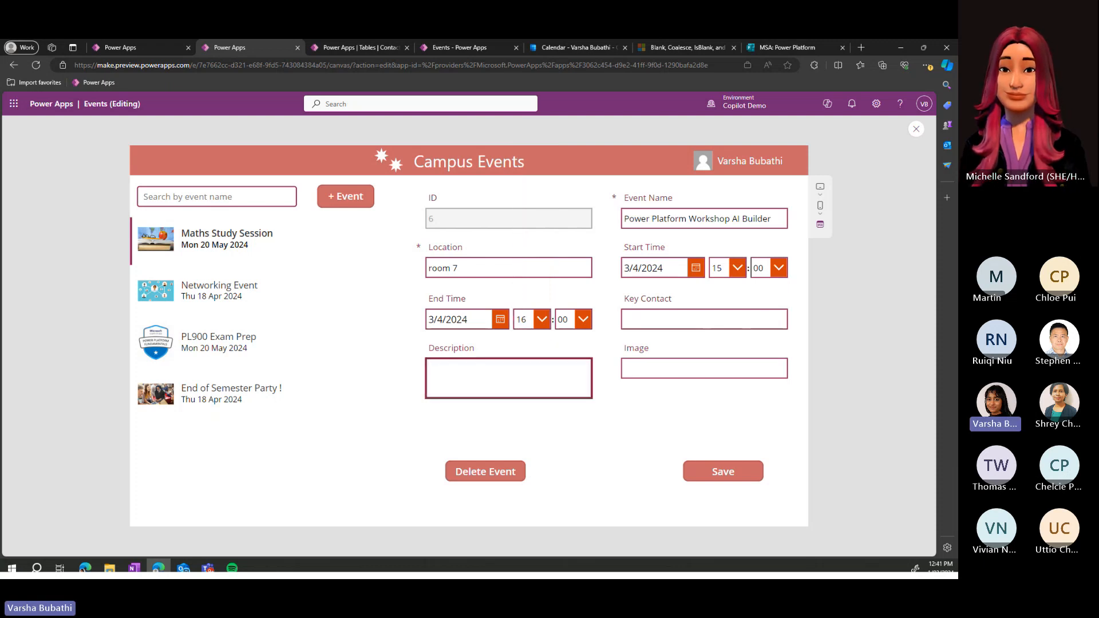
key(alt+Tab)
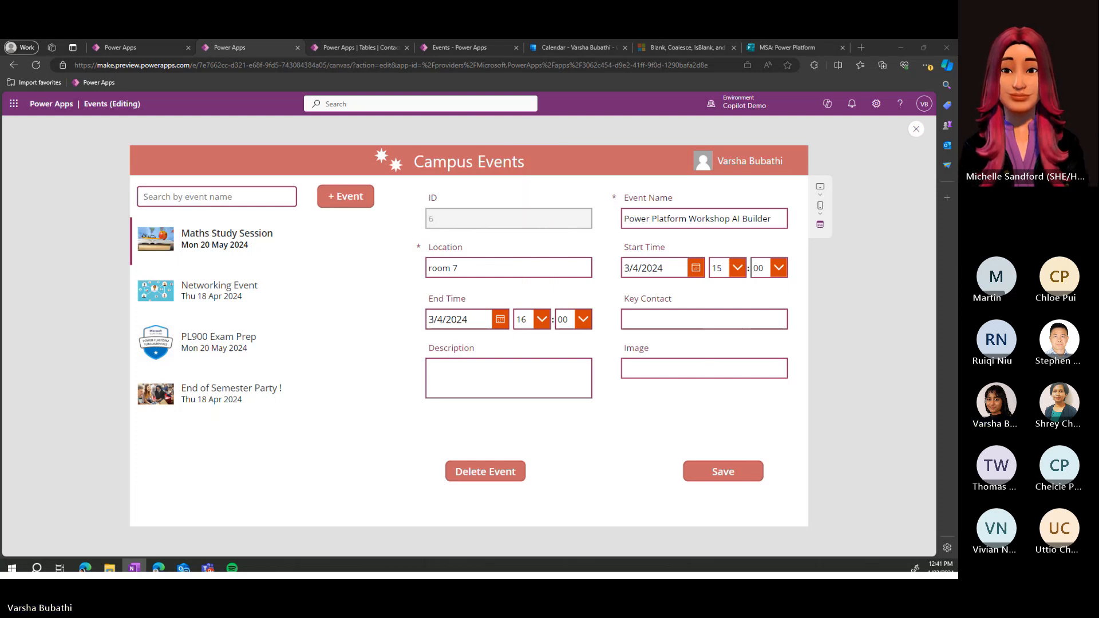
click(500, 378)
key(ctrl+v)
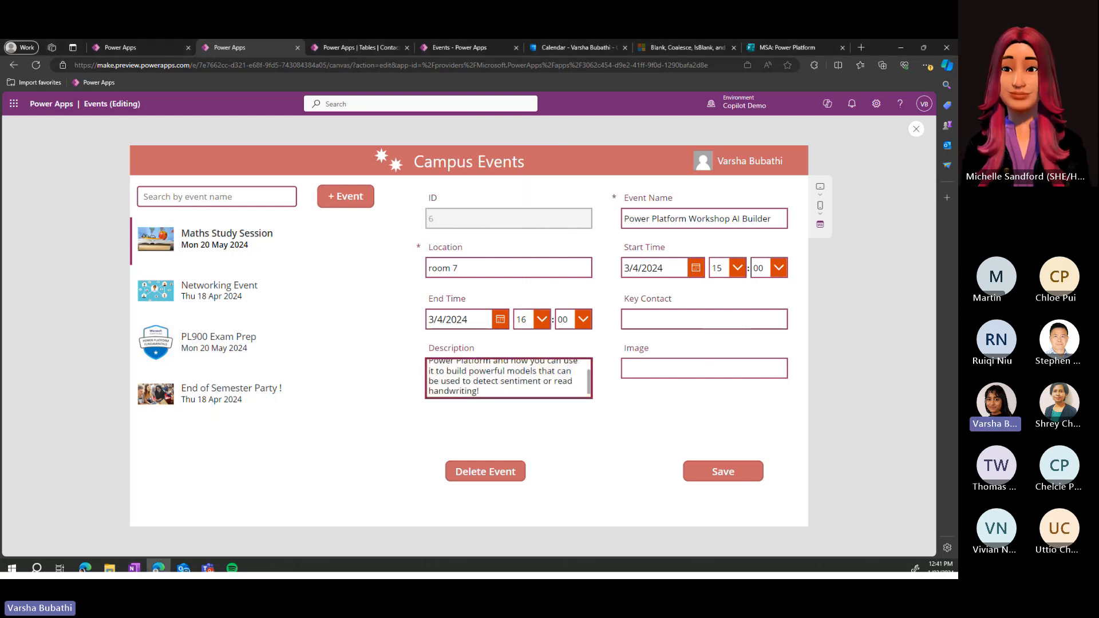
key(alt+Tab)
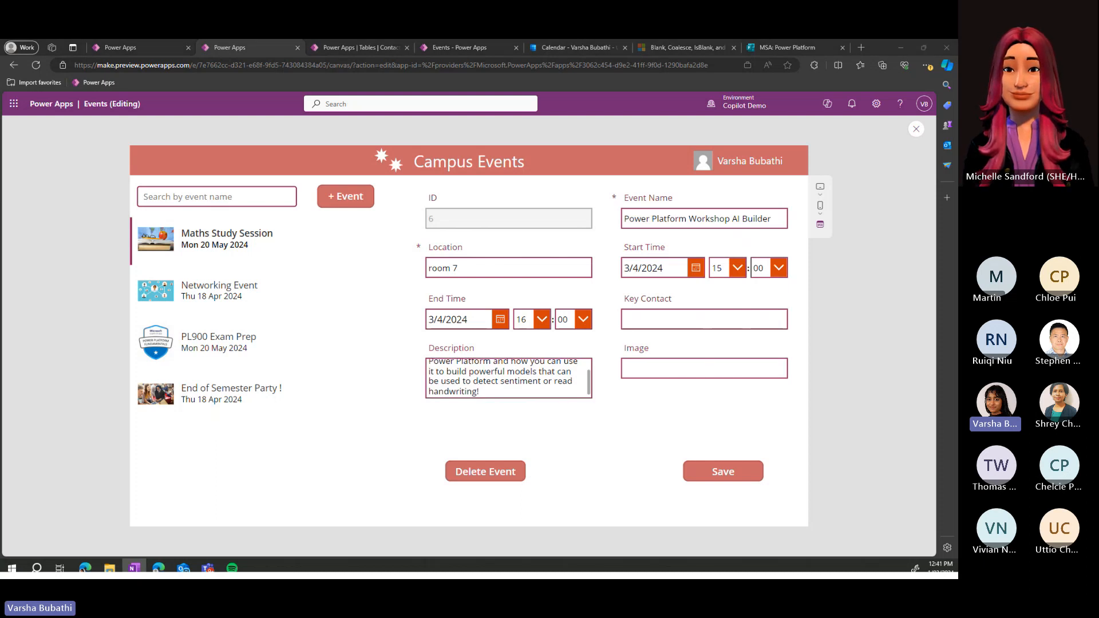
click(676, 369)
key(ctrl+v)
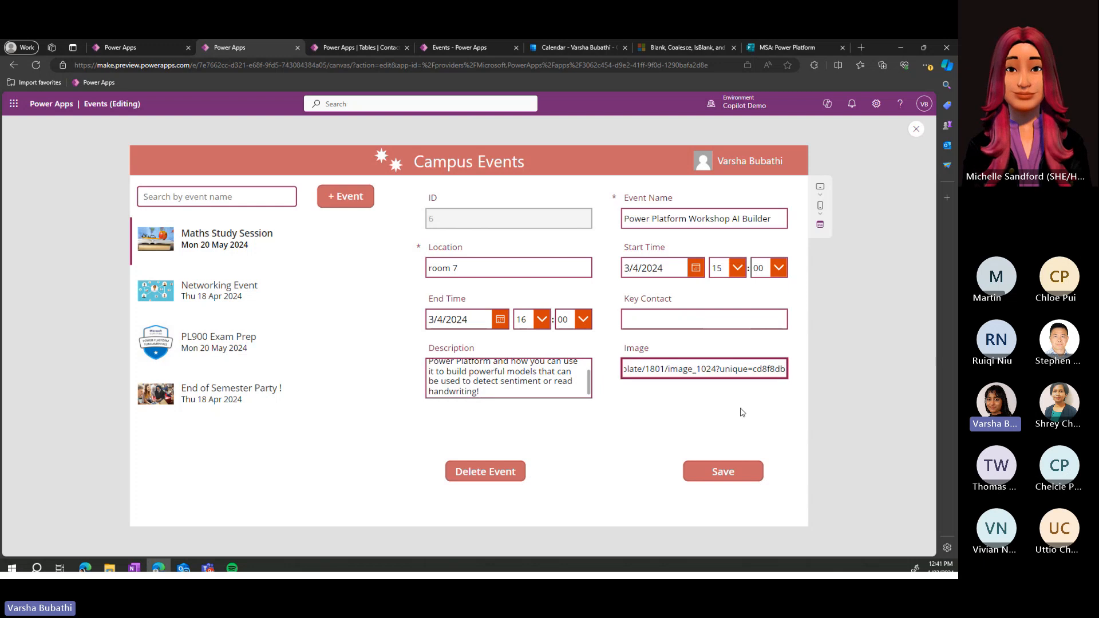
- Save the new event and check its record in the event list before leaving the preview
click(719, 472)
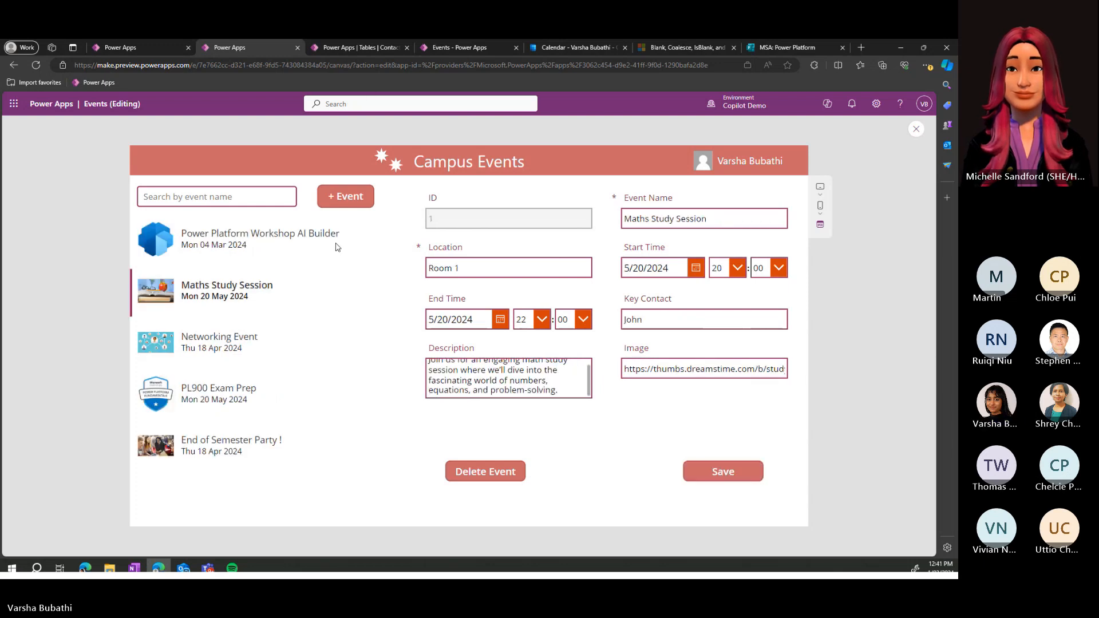
click(165, 248)
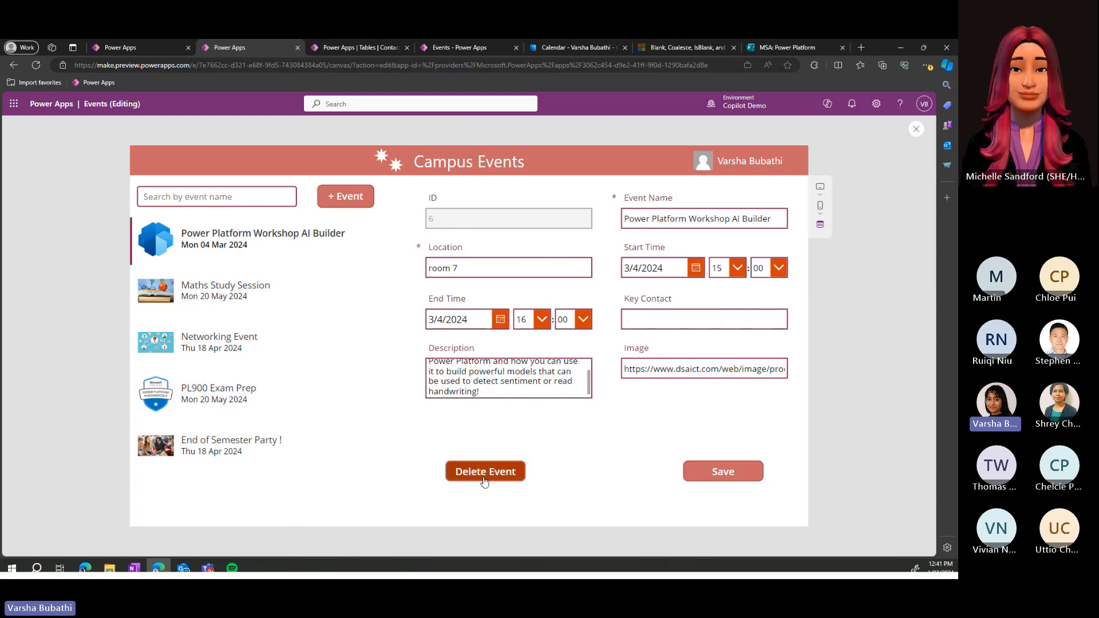
click(916, 129)
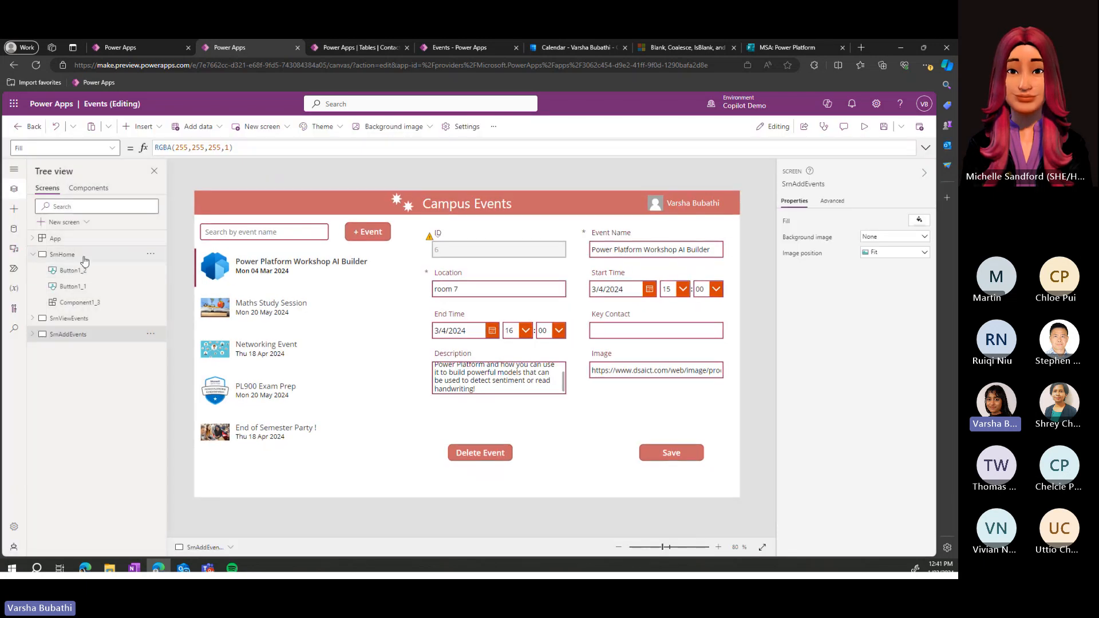
- Preview the SrnViewEvents screen and register for the Power Platform Workshop AI Builder event
click(80, 318)
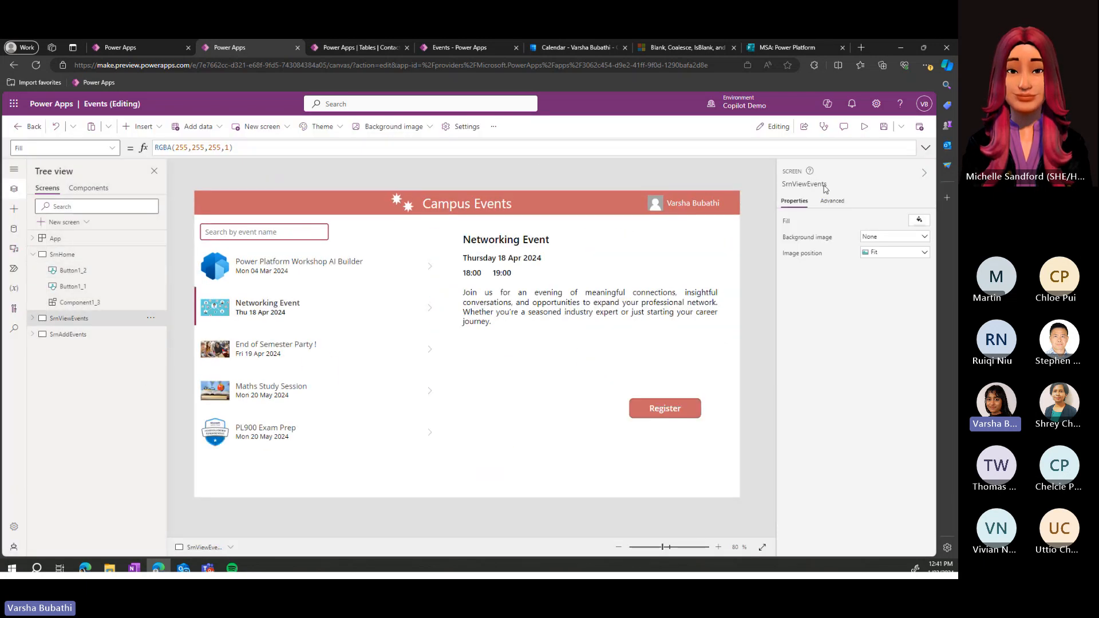
click(864, 127)
click(148, 244)
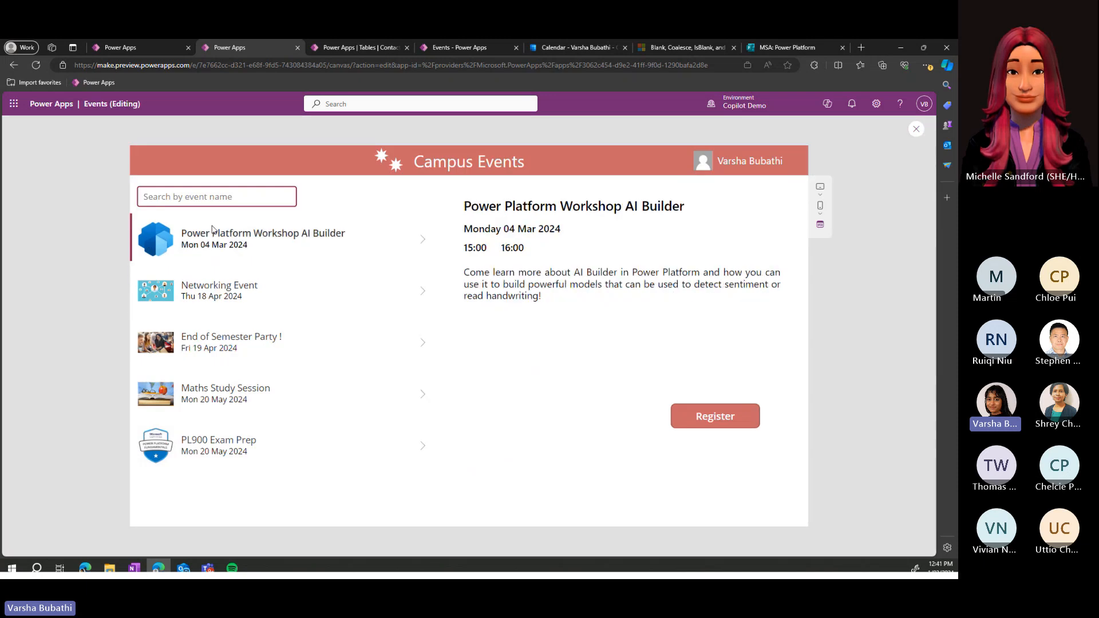
click(264, 283)
click(253, 247)
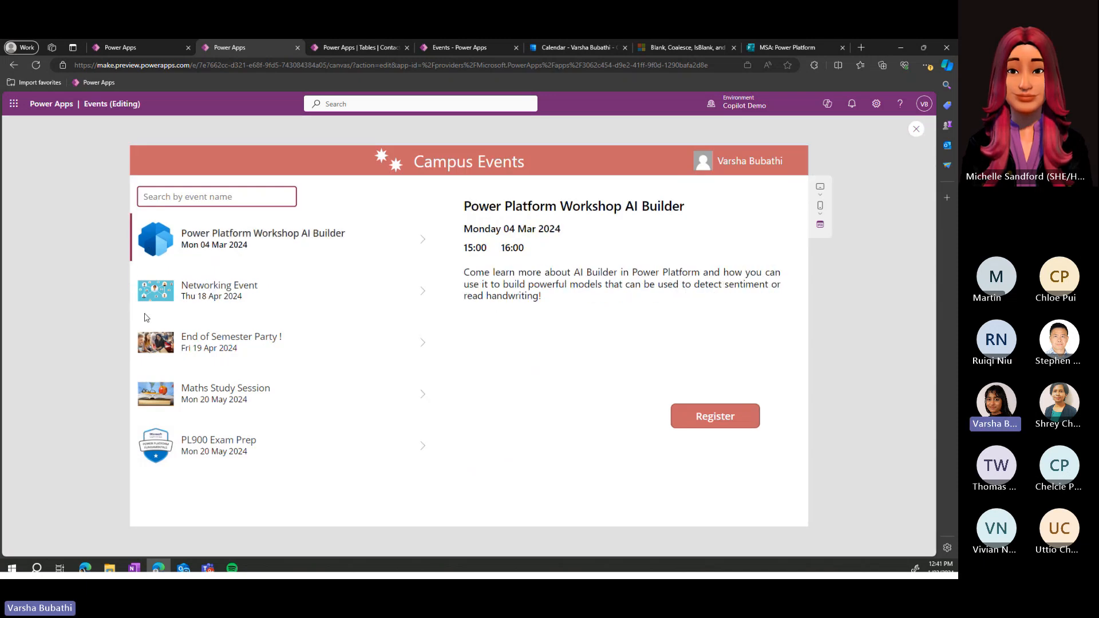
click(728, 419)
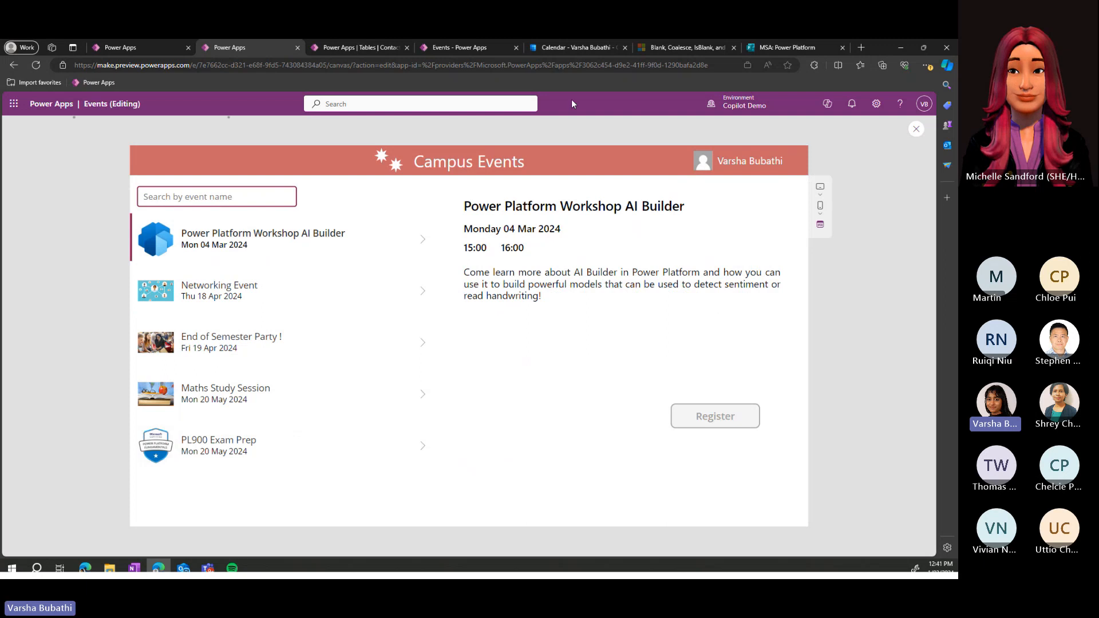
- Switch to the Outlook calendar, check March 2024 for the registered workshop, and return to the Events app editor
click(599, 49)
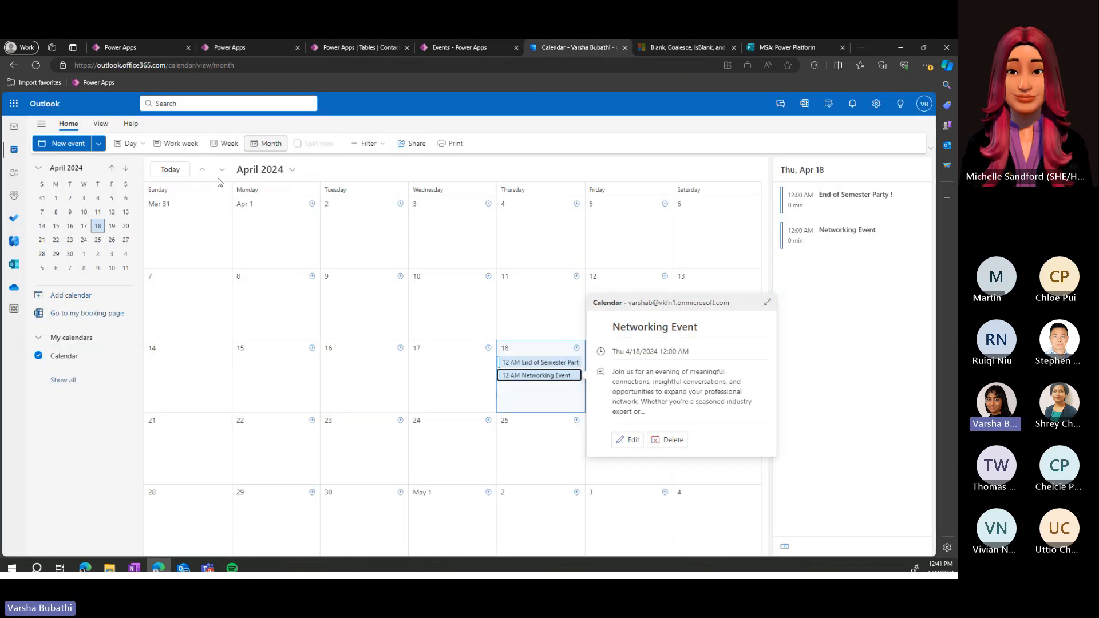
click(202, 169)
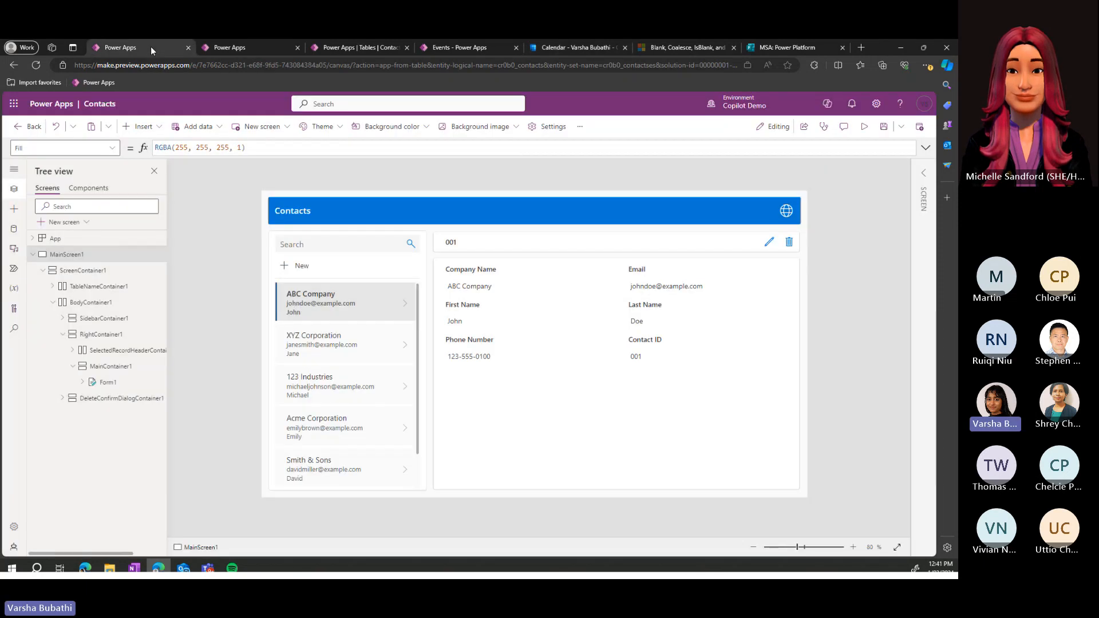
click(150, 49)
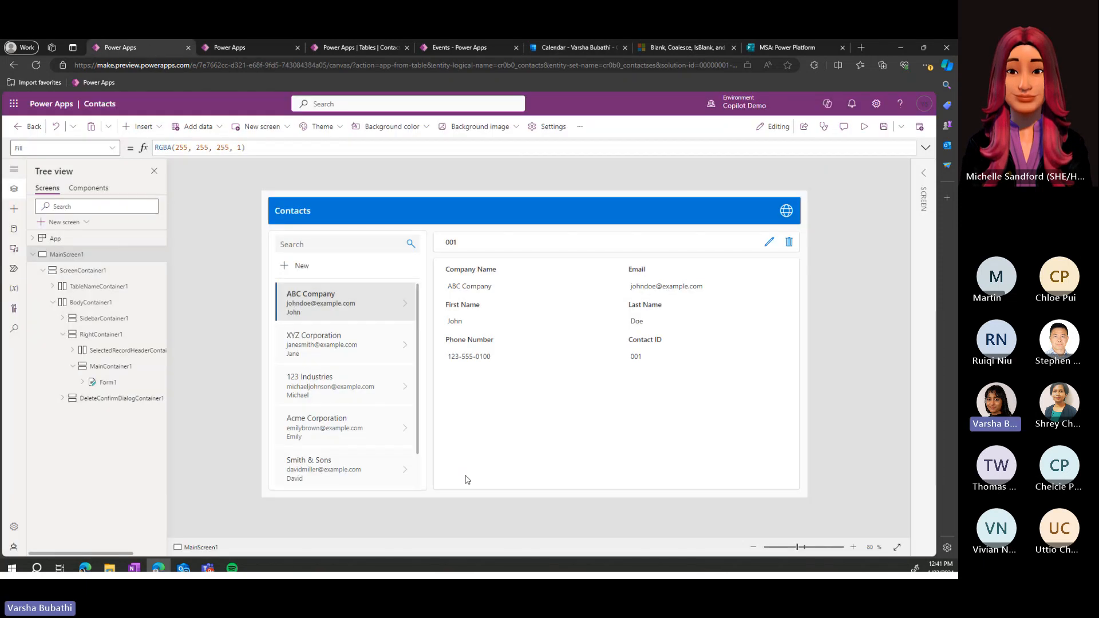
click(246, 48)
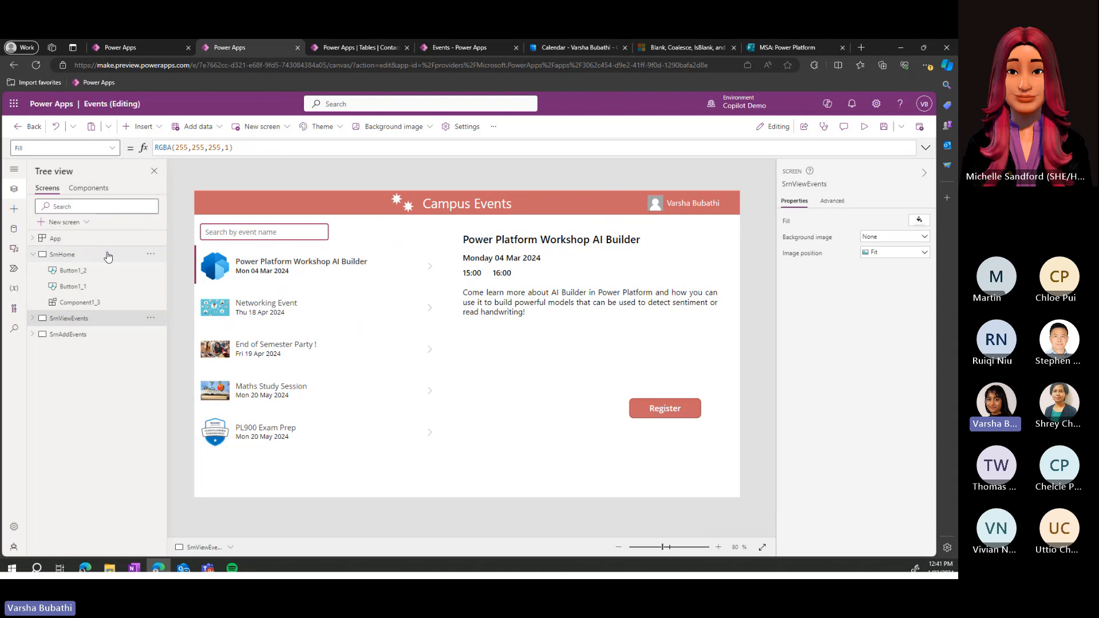
- Review the home, view-events and add-events screens, and view the Maths Study Session and Networking Event records in the add-events form
click(108, 255)
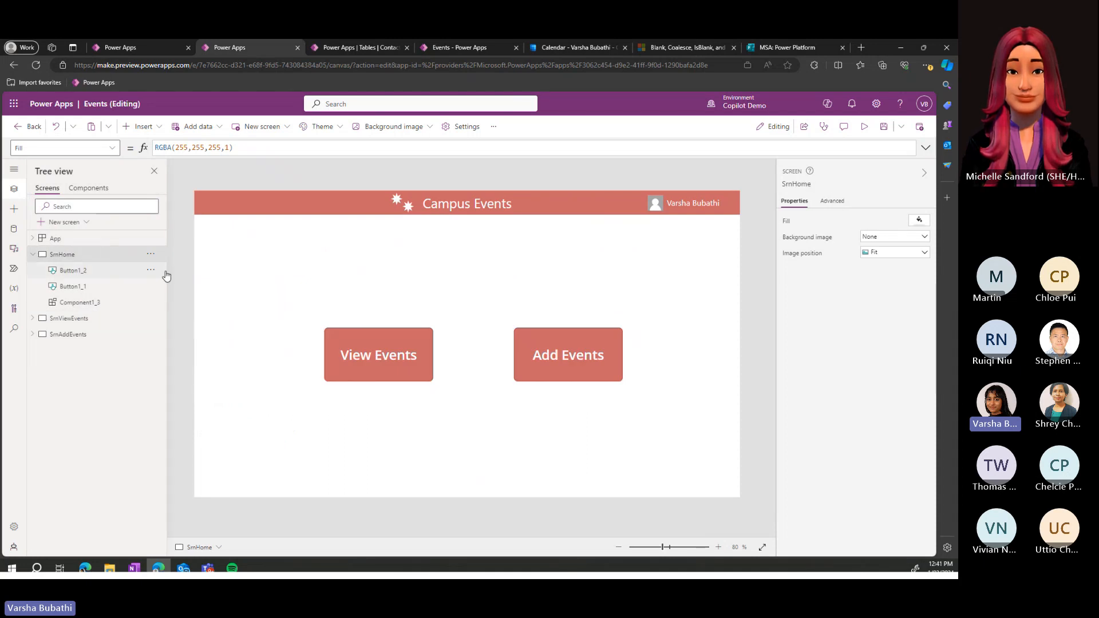
click(102, 322)
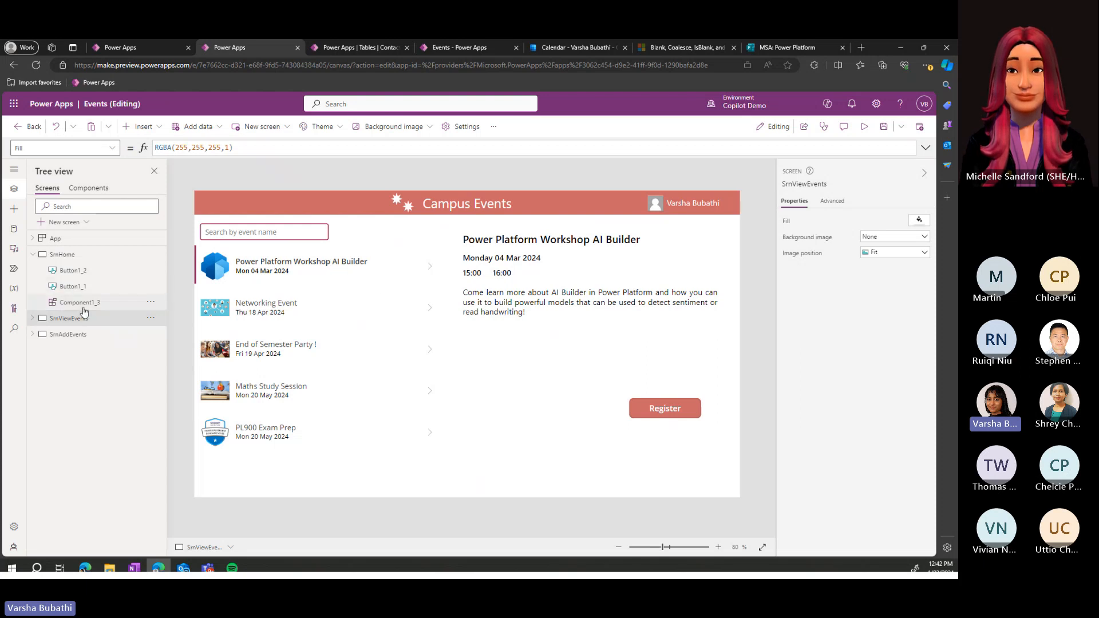
click(94, 333)
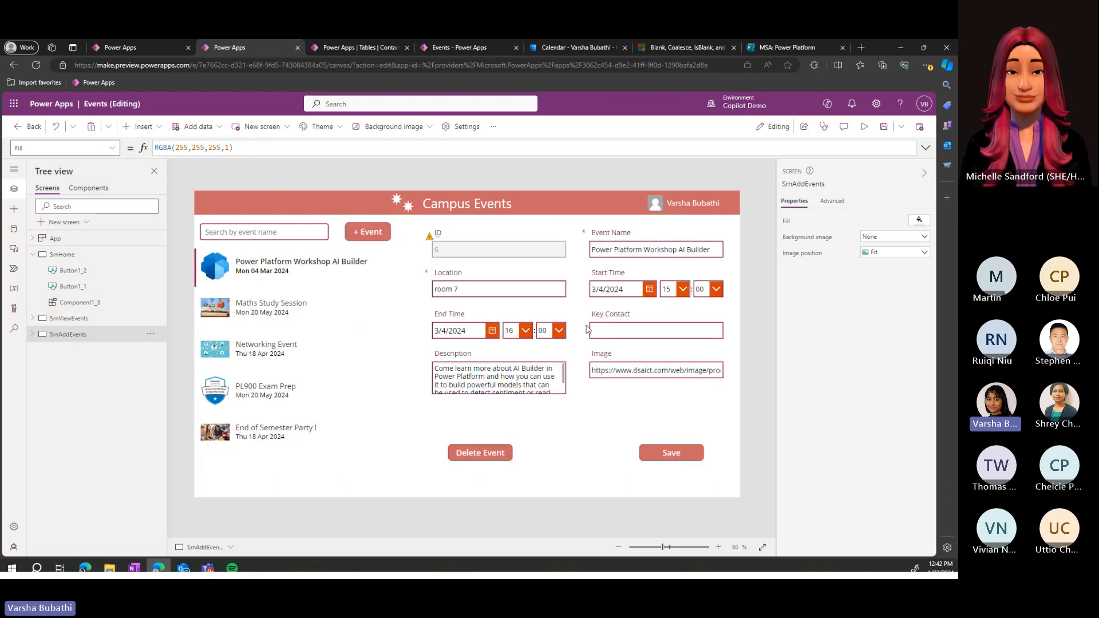
click(346, 312)
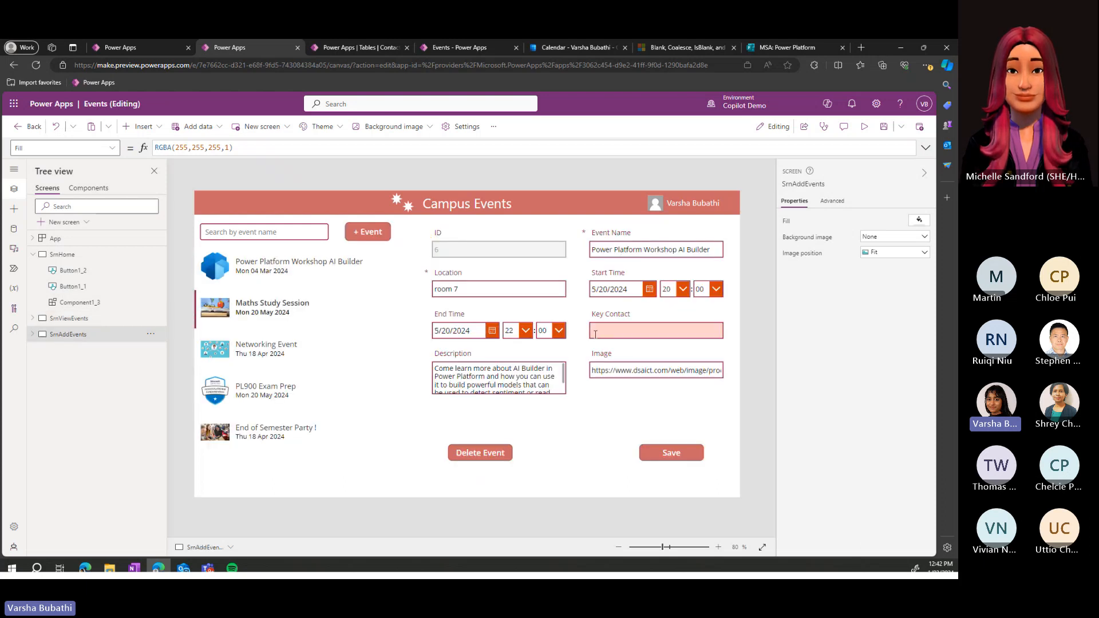
click(256, 363)
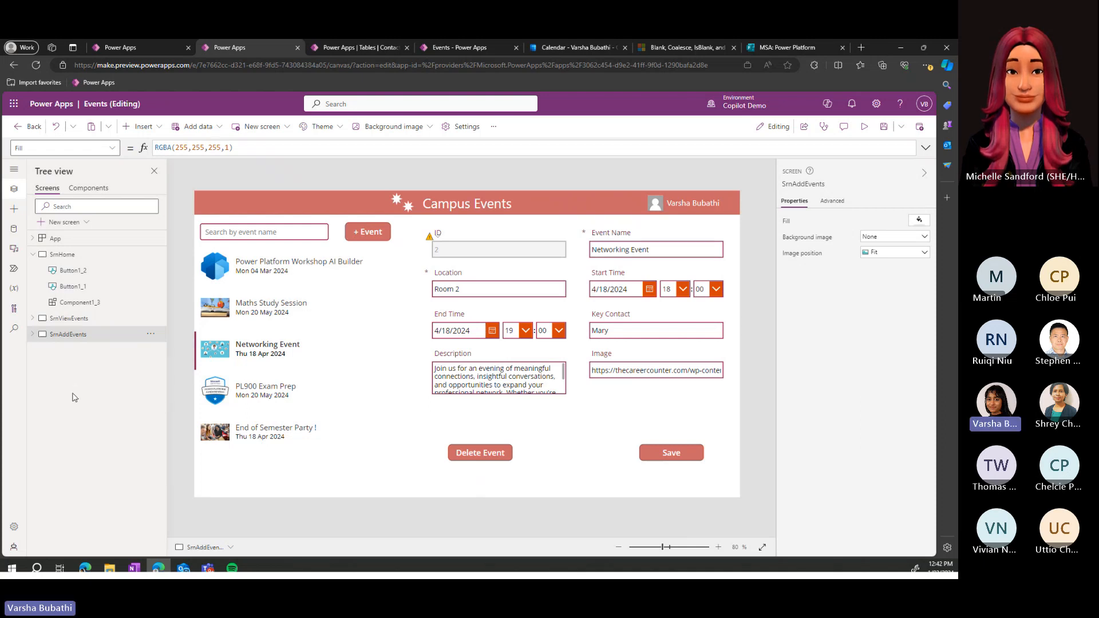
- Collapse the SrnHome controls in the tree and compare the app's three screens one after another
click(12, 170)
click(13, 172)
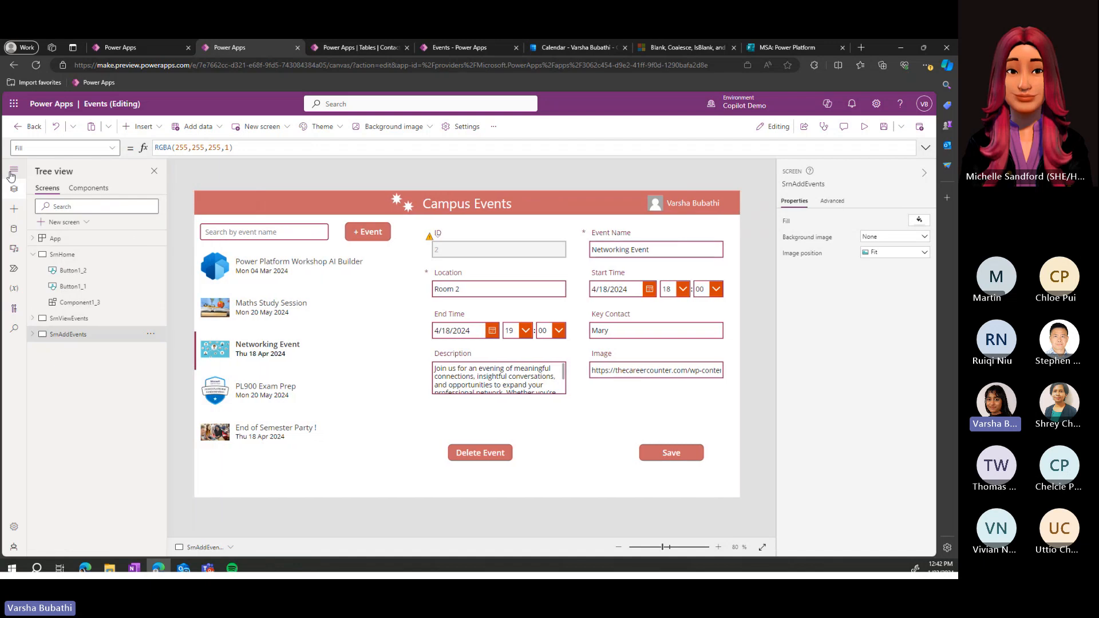
click(33, 255)
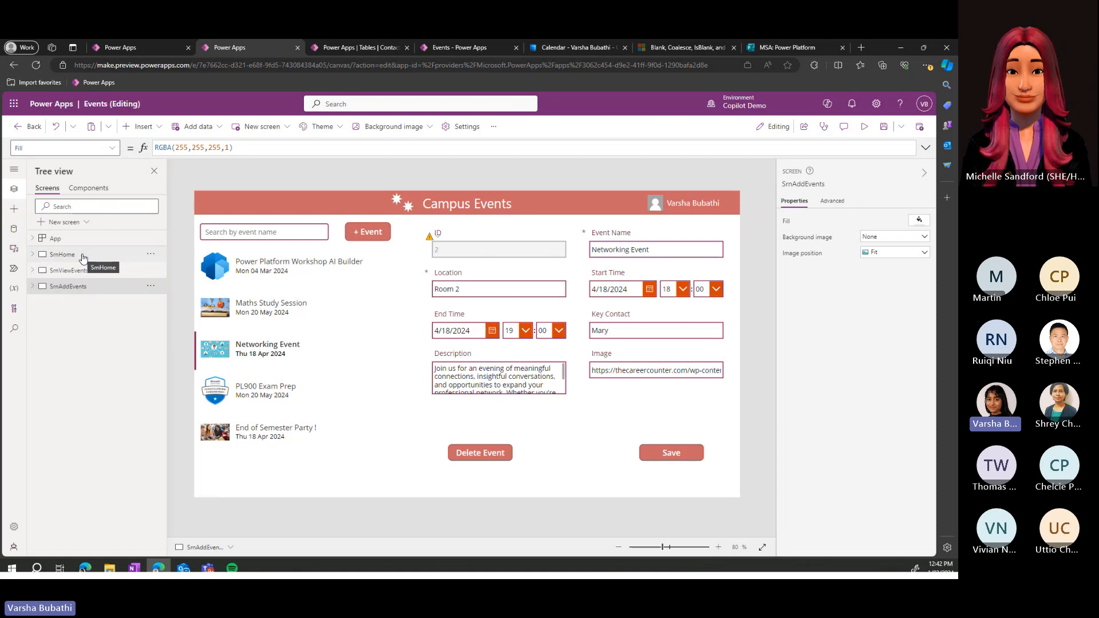
click(83, 256)
click(87, 270)
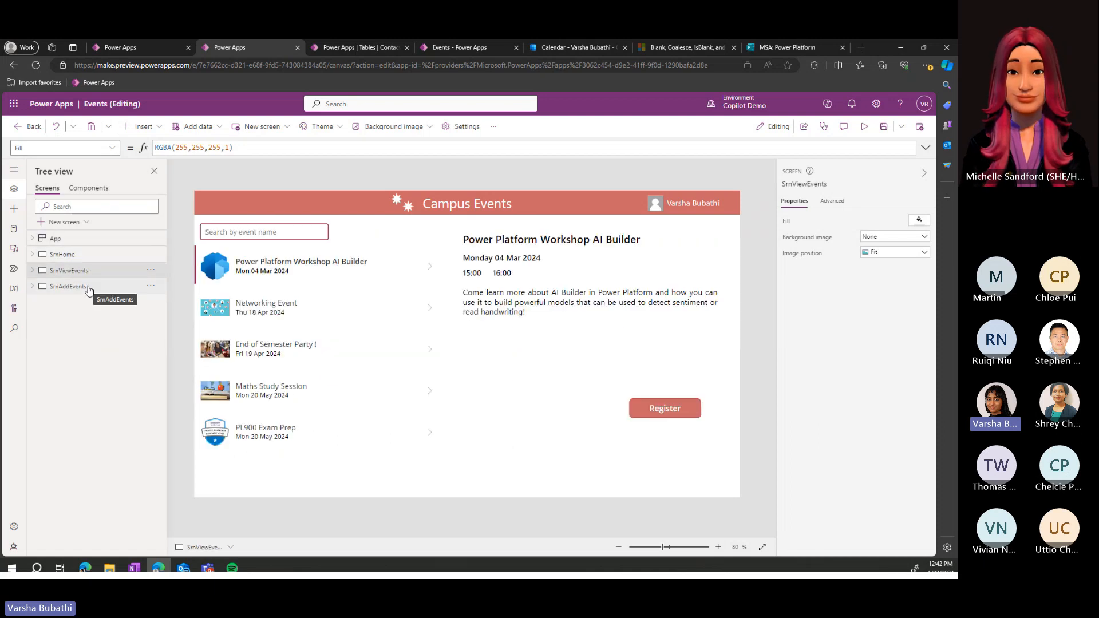
click(87, 287)
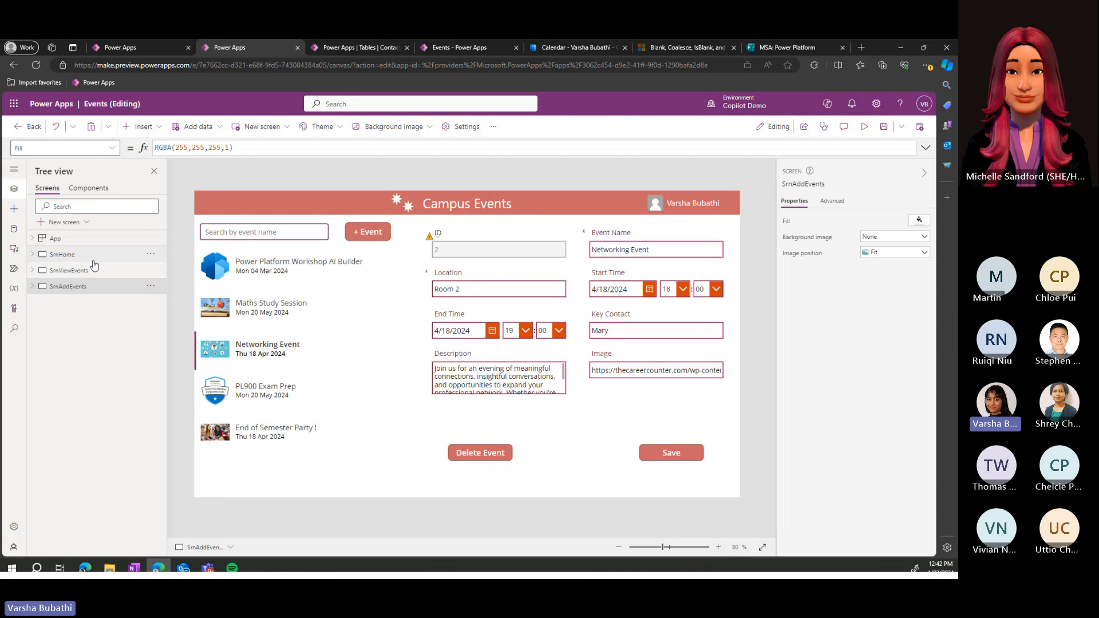
click(93, 267)
click(90, 288)
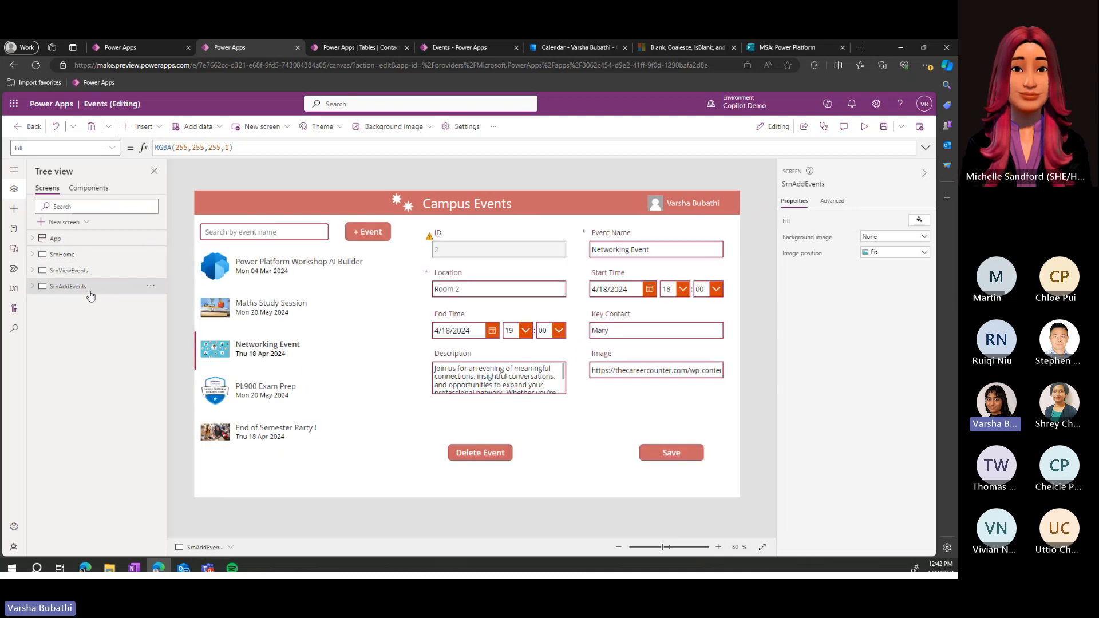
- Expand the SrnHome screen and rename its Add Events button as btnAddEvents
click(89, 253)
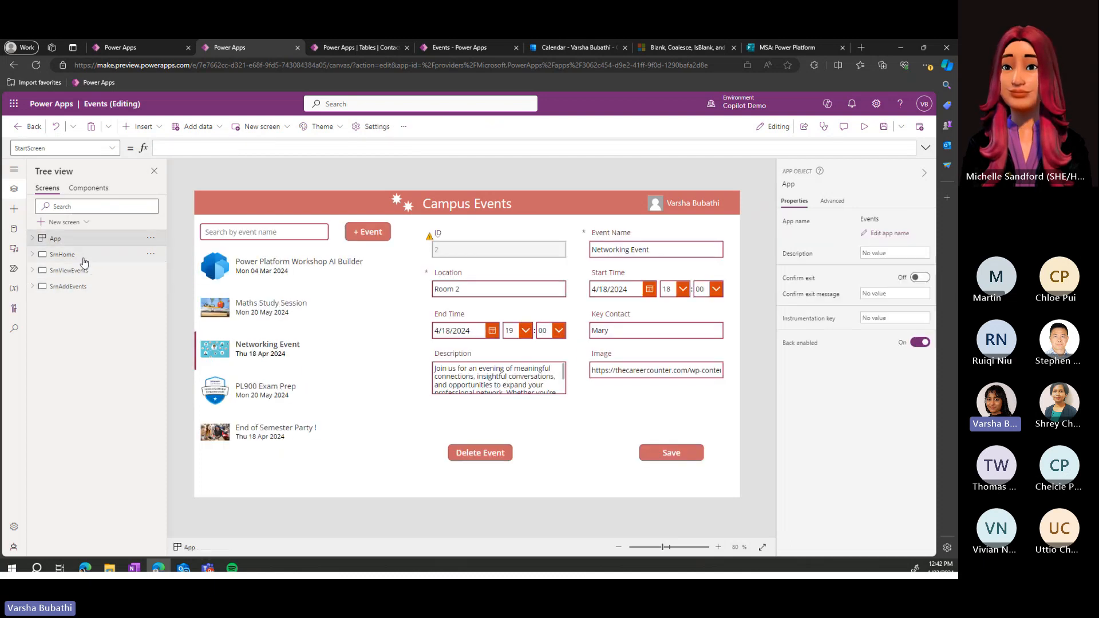
click(33, 255)
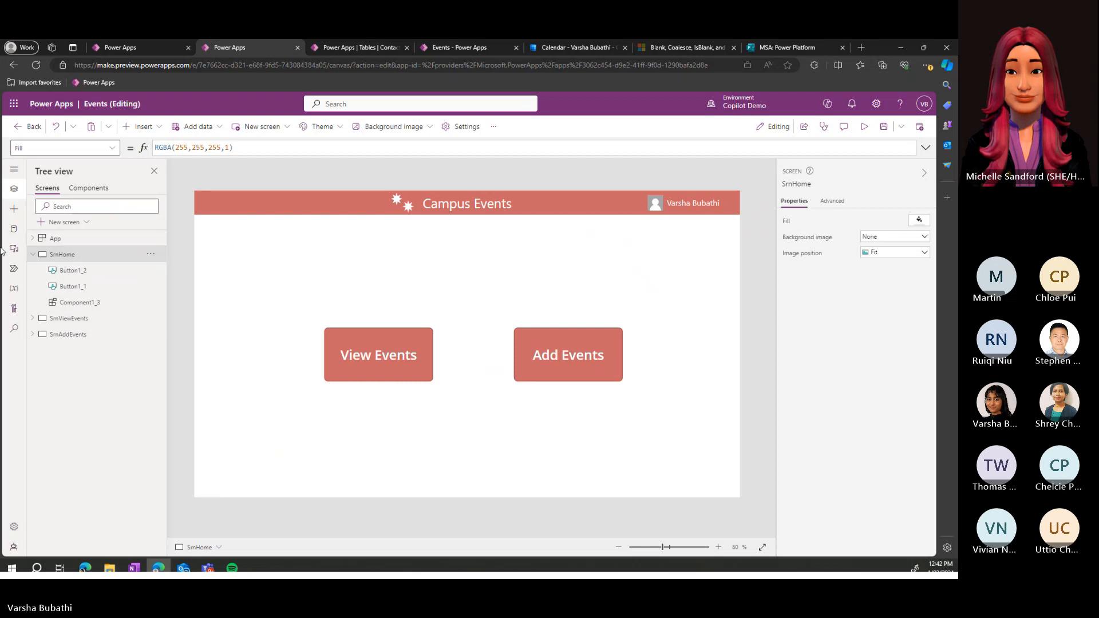
double_click(77, 270)
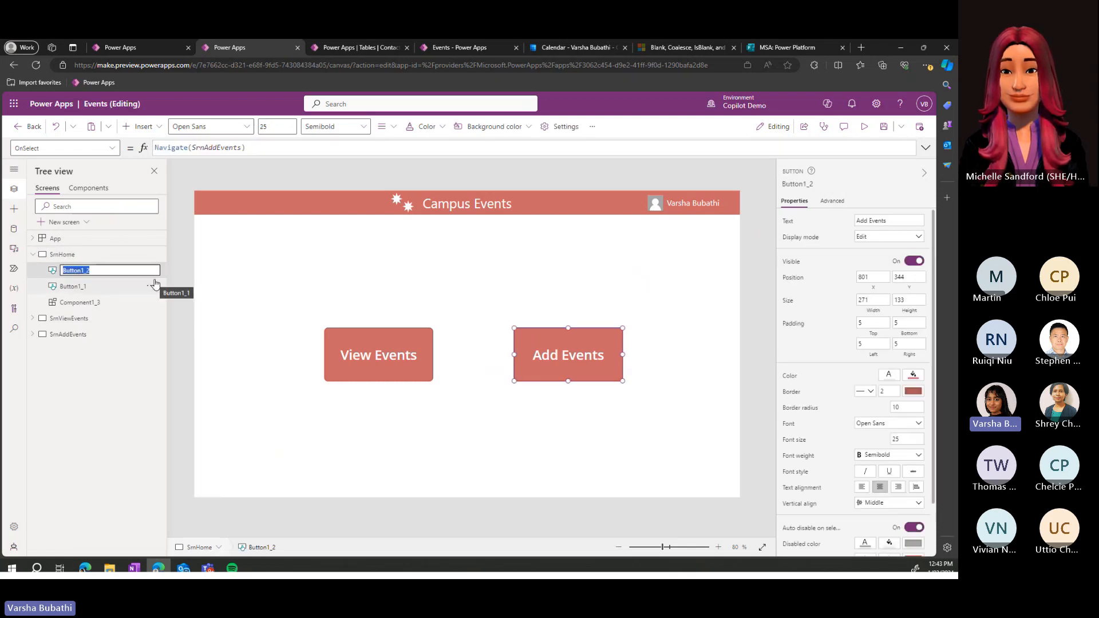
text(btnAddEvents)
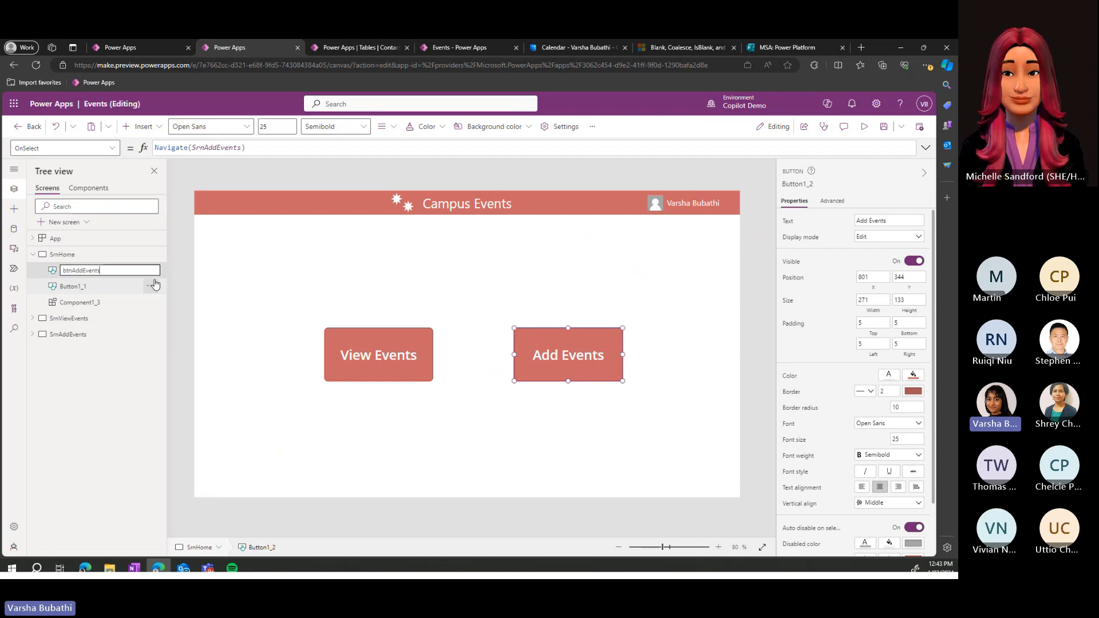
key(Return)
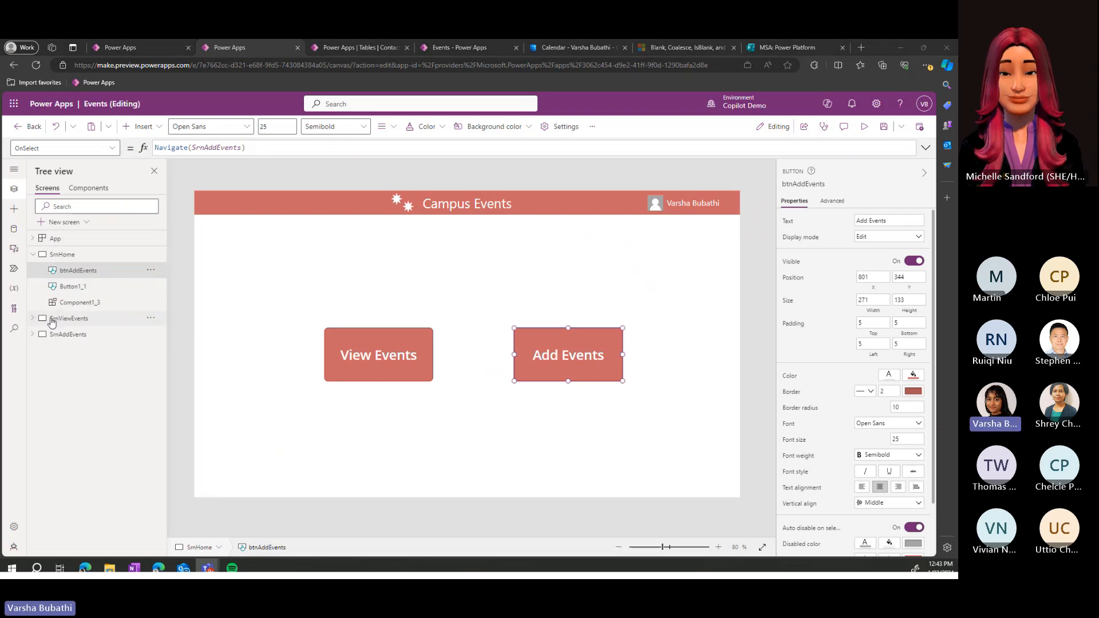
- Expand SrnViewEvents, SrnAddEvents and Gallery2 in the tree and display the SrnViewEvents screen
click(34, 320)
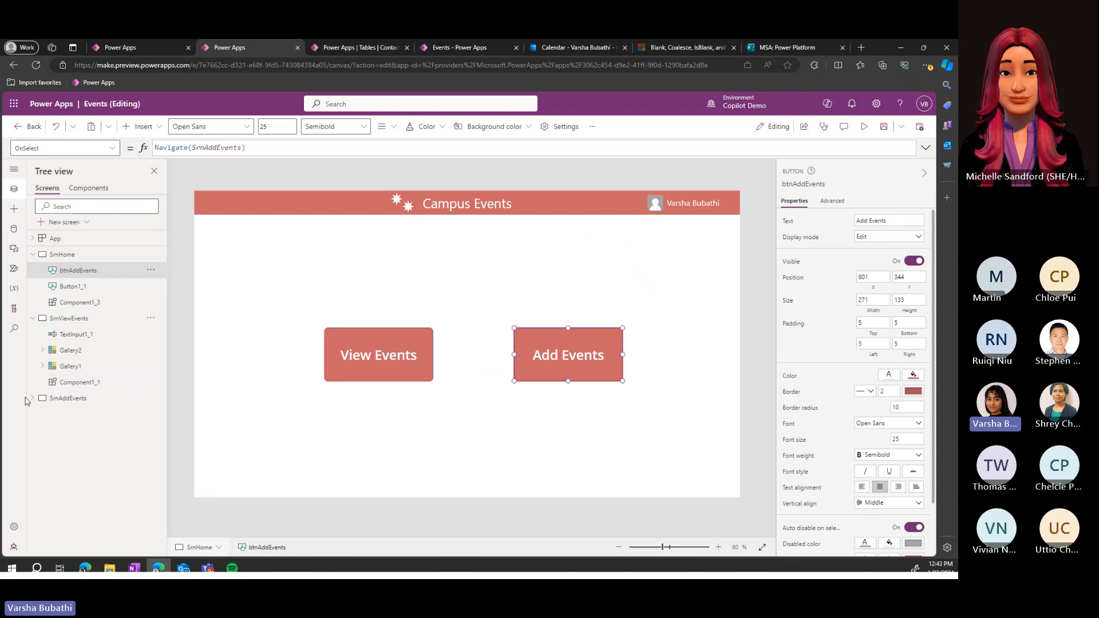
click(31, 399)
click(43, 352)
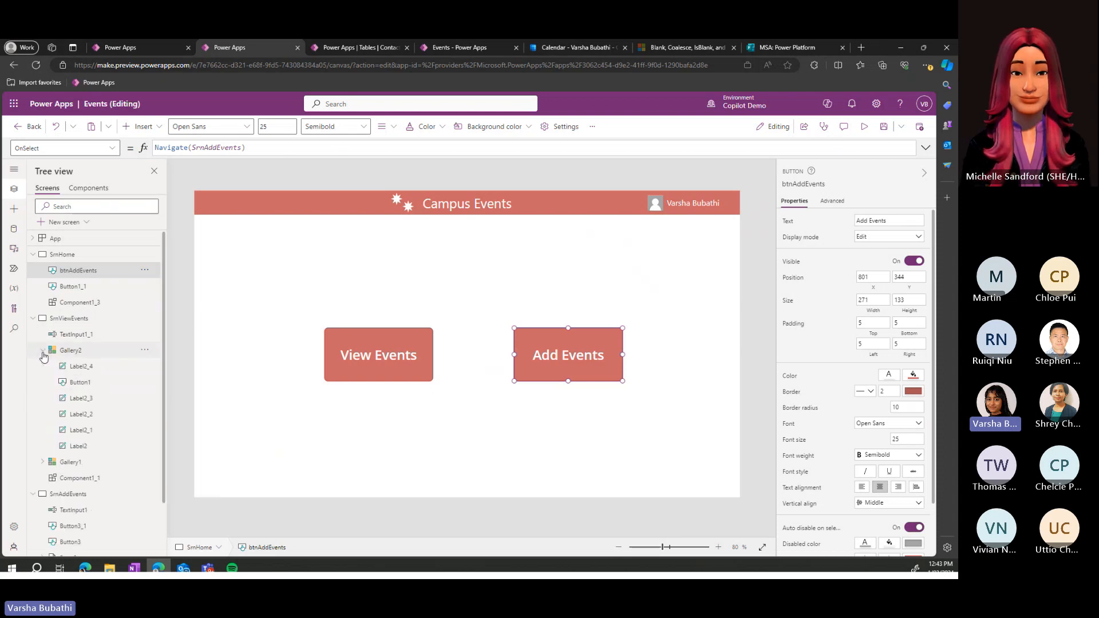
click(74, 318)
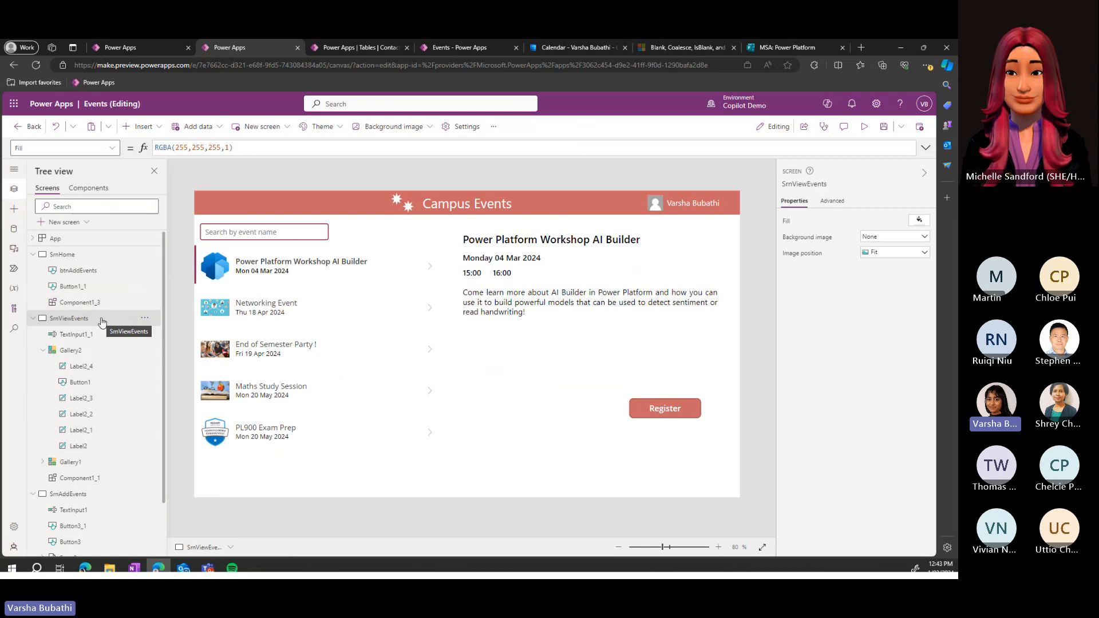
- Examine Gallery2's labels and Register button on the SrnViewEvents screen, matching each control to its place on the canvas and its formula
click(83, 351)
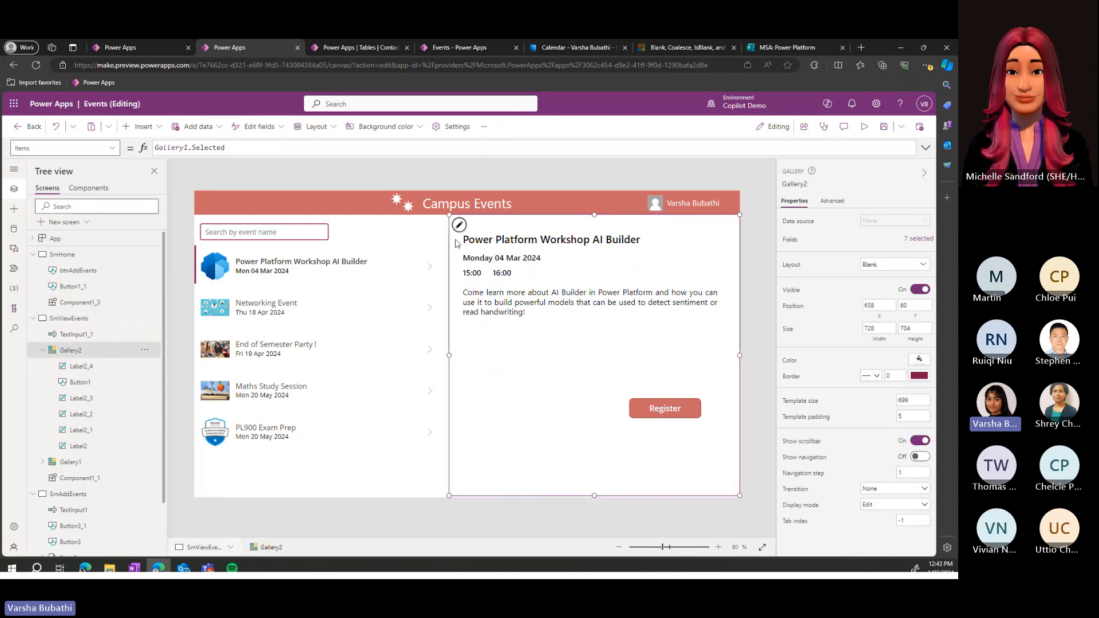
click(102, 369)
click(98, 382)
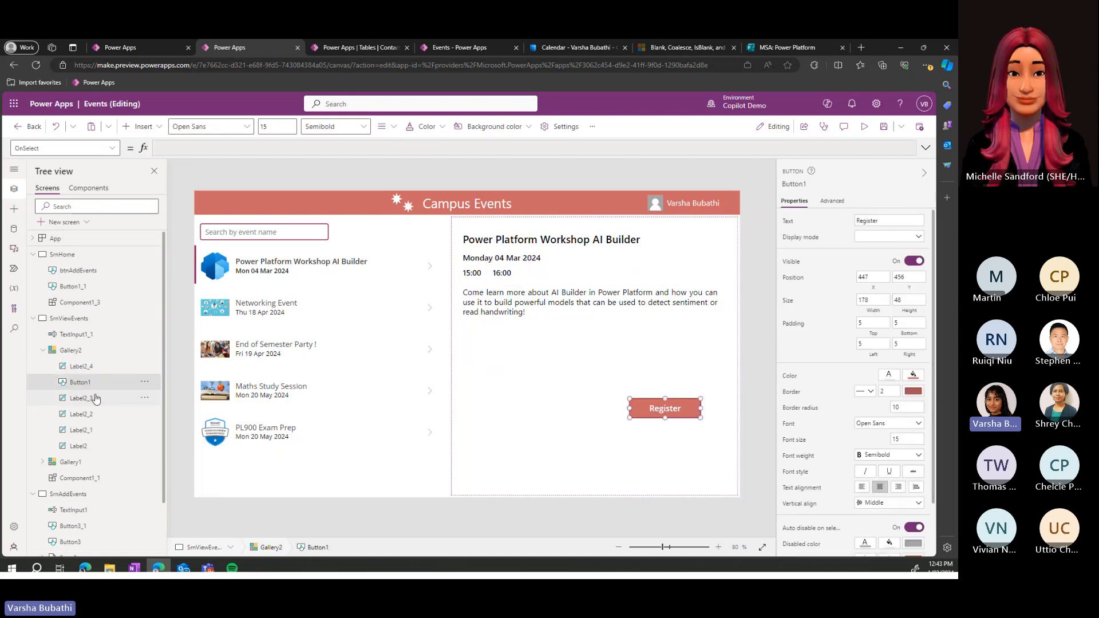
click(95, 399)
click(96, 415)
click(95, 430)
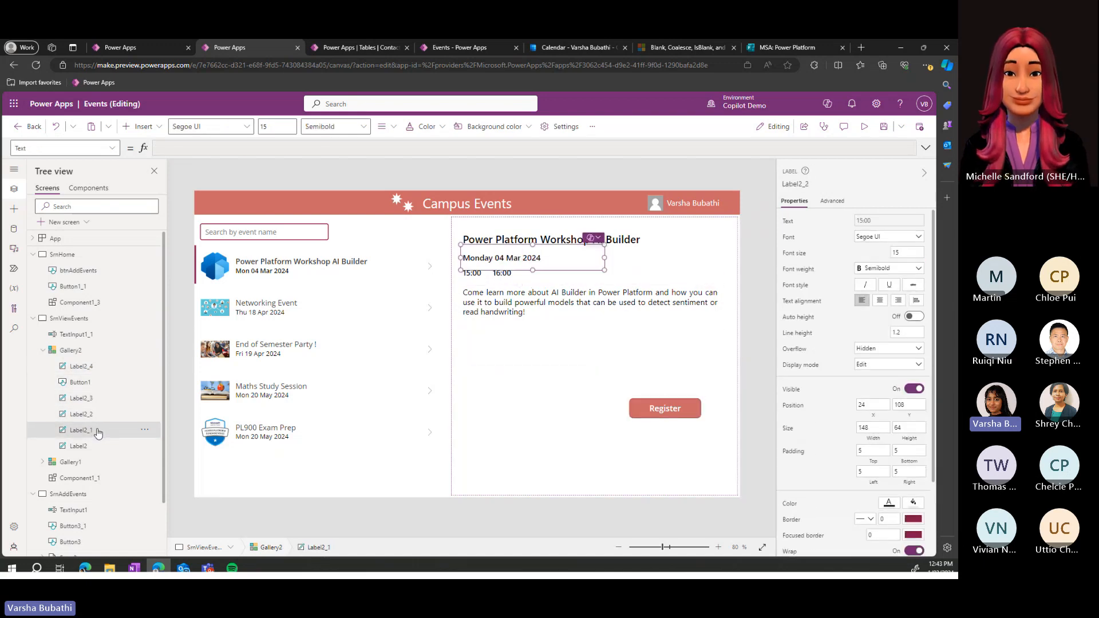
click(92, 446)
click(95, 372)
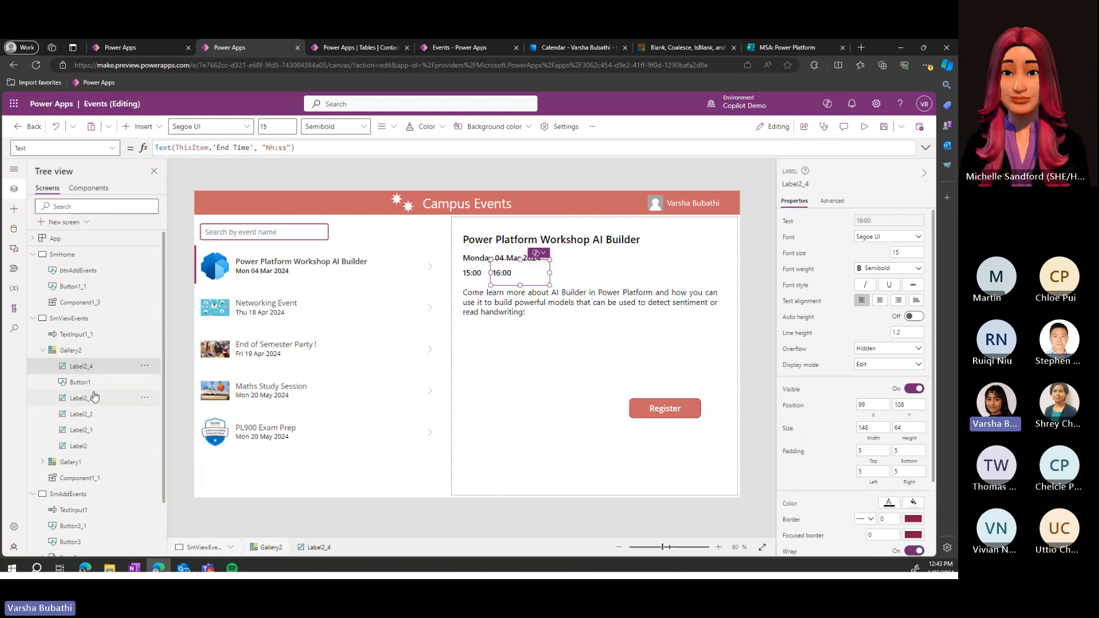
click(84, 398)
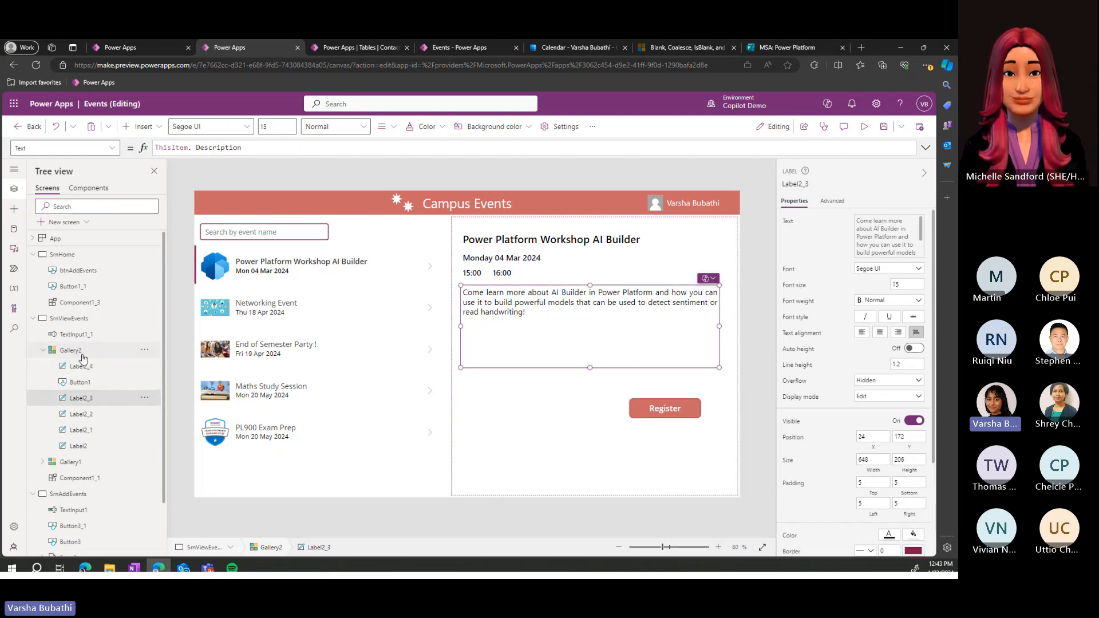
click(71, 351)
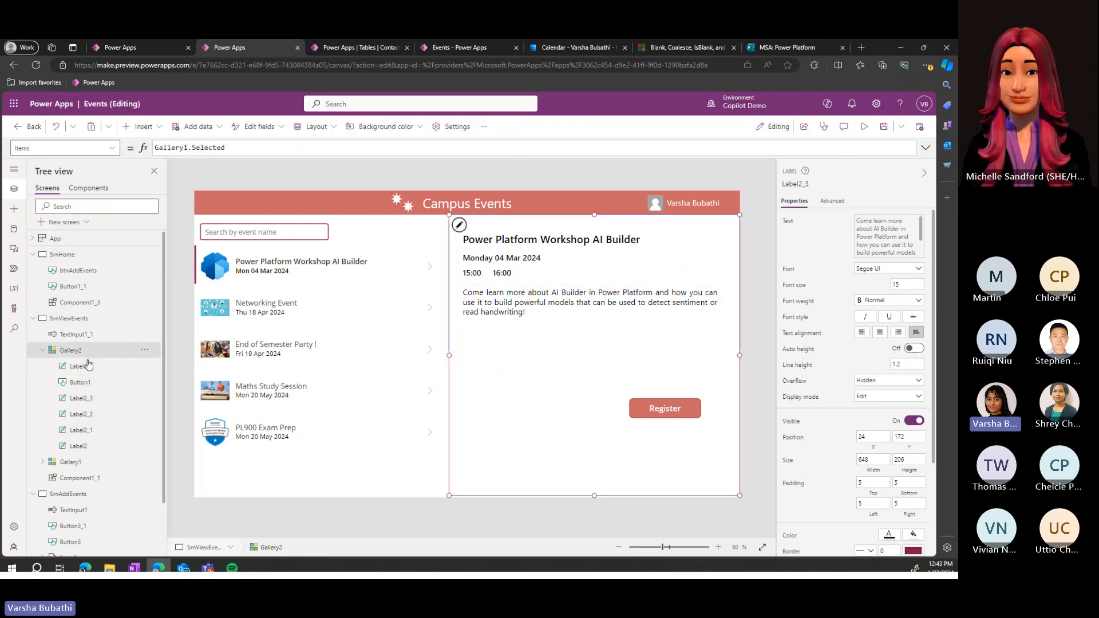
click(81, 366)
click(80, 381)
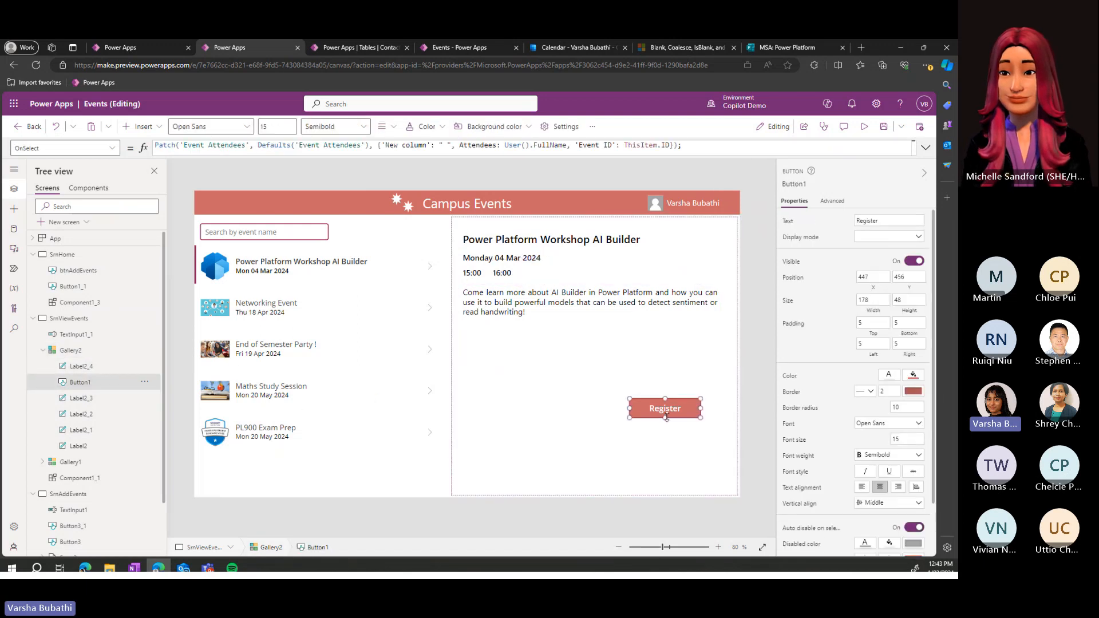
- Shorten the event description label in Gallery2 to a height of about 65, keeping its width
click(587, 309)
mouse_move(590, 299)
mouse_down()
mouse_move(583, 324)
mouse_move(583, 295)
mouse_up()
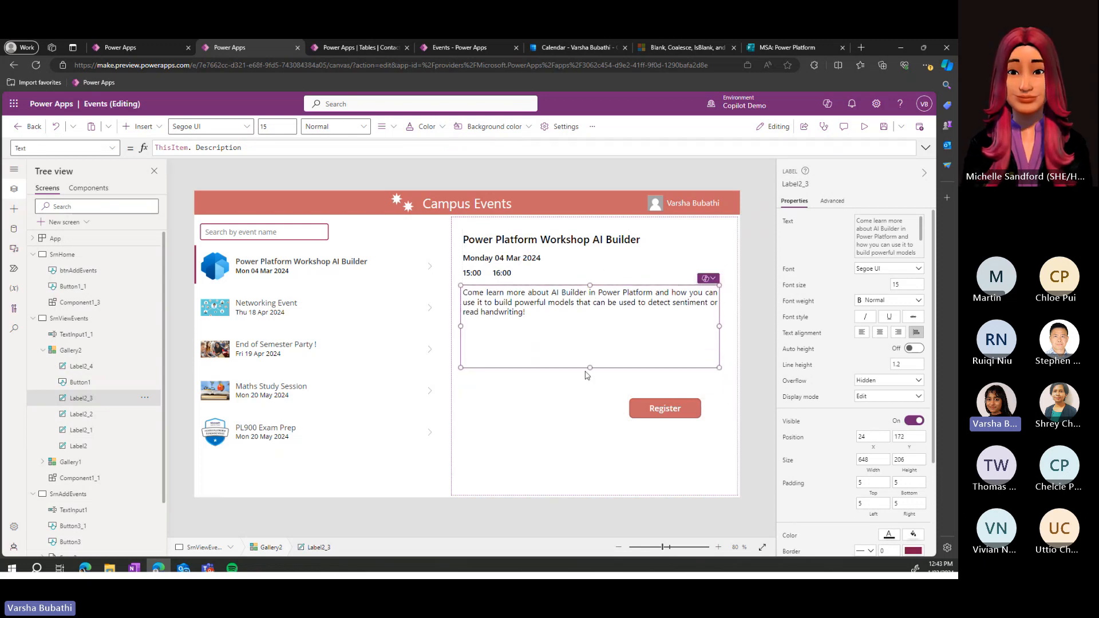
drag(590, 369, 590, 312)
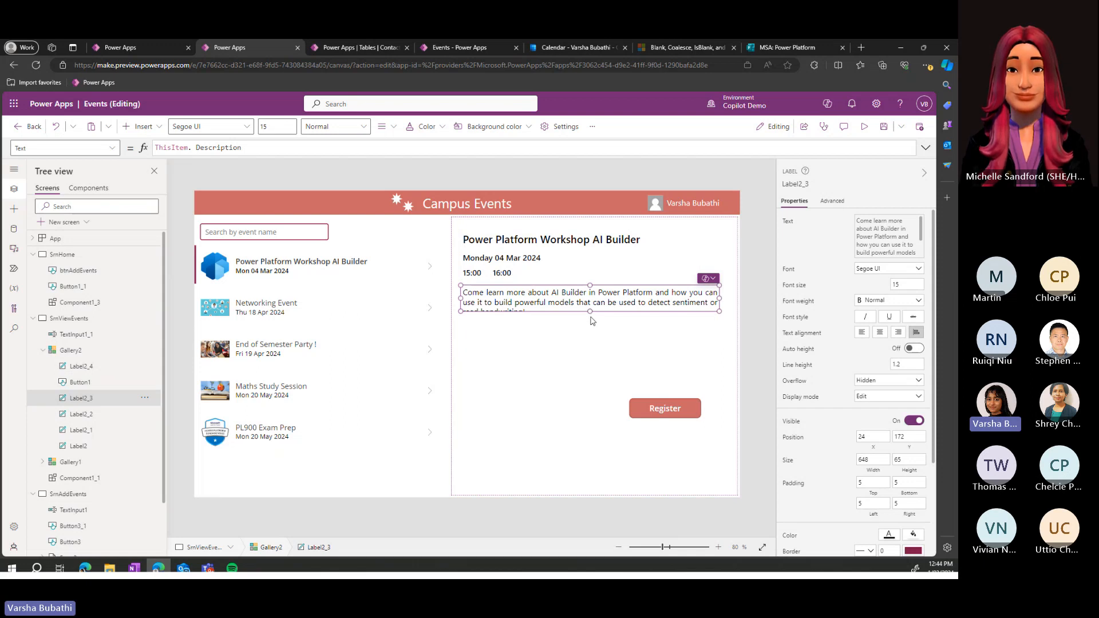
- Increase the event description label's height to about 125 and display its FontWeight formula
drag(589, 310, 586, 335)
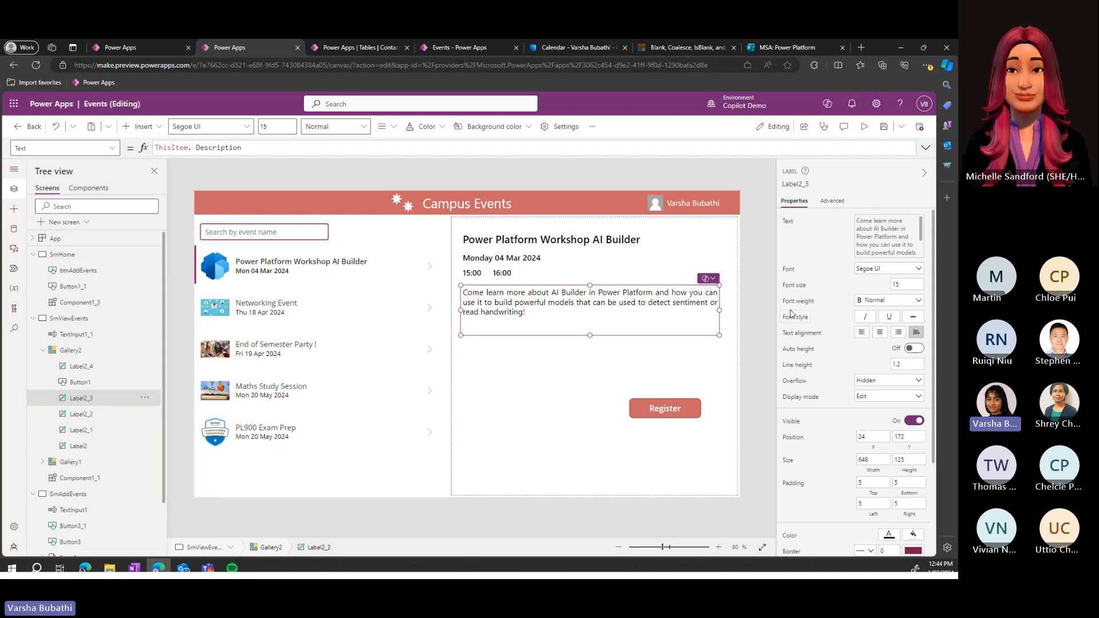
click(111, 149)
scroll(82, 221, up, 5)
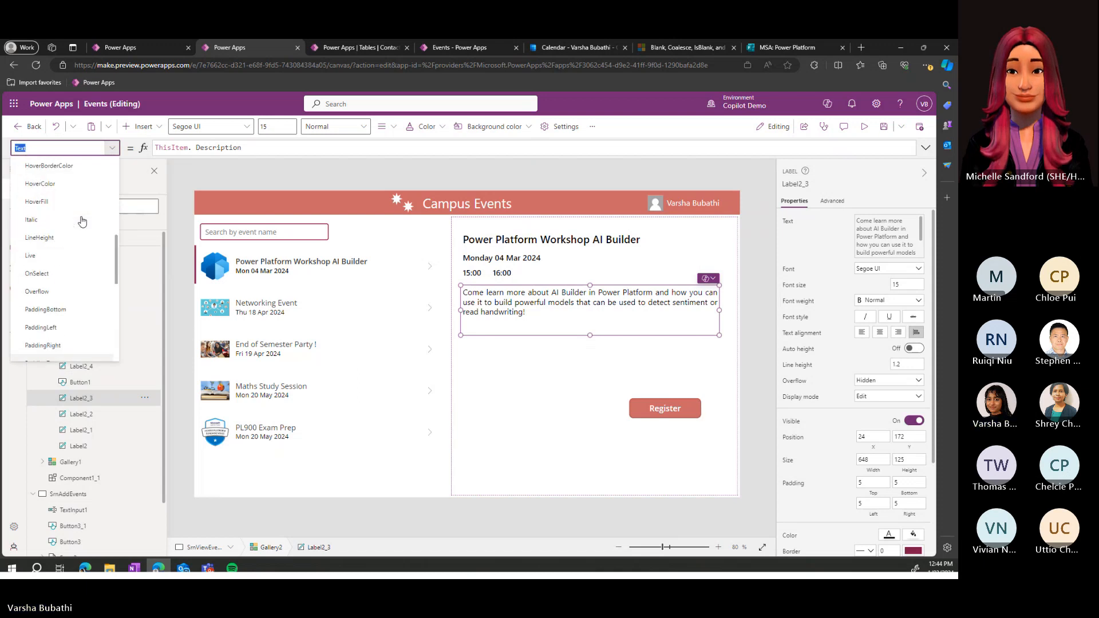
scroll(76, 220, down, 3)
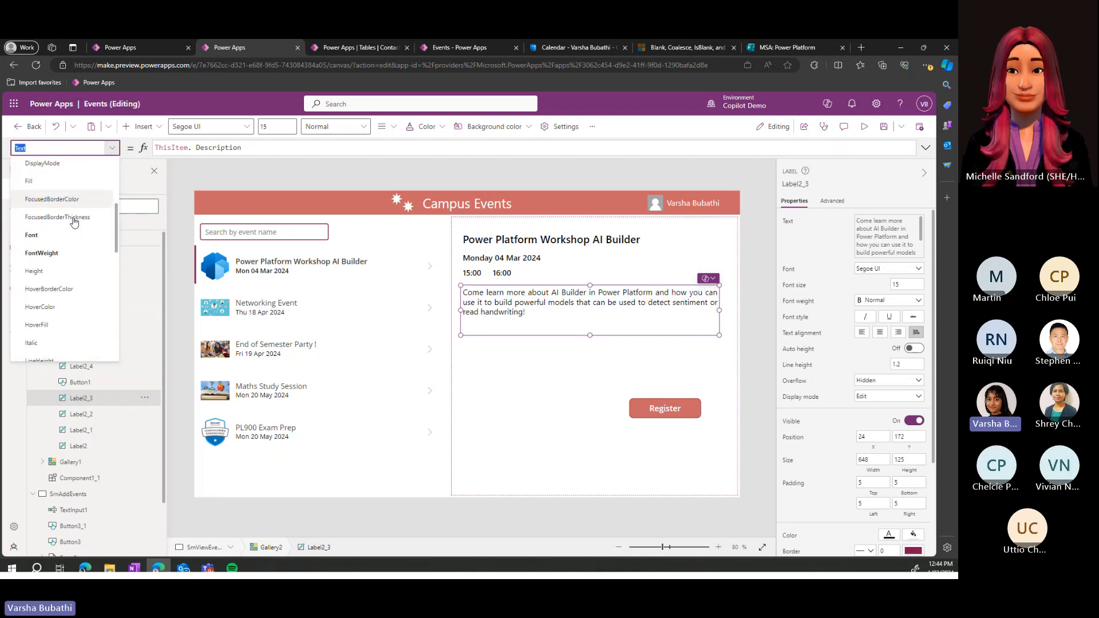
click(72, 255)
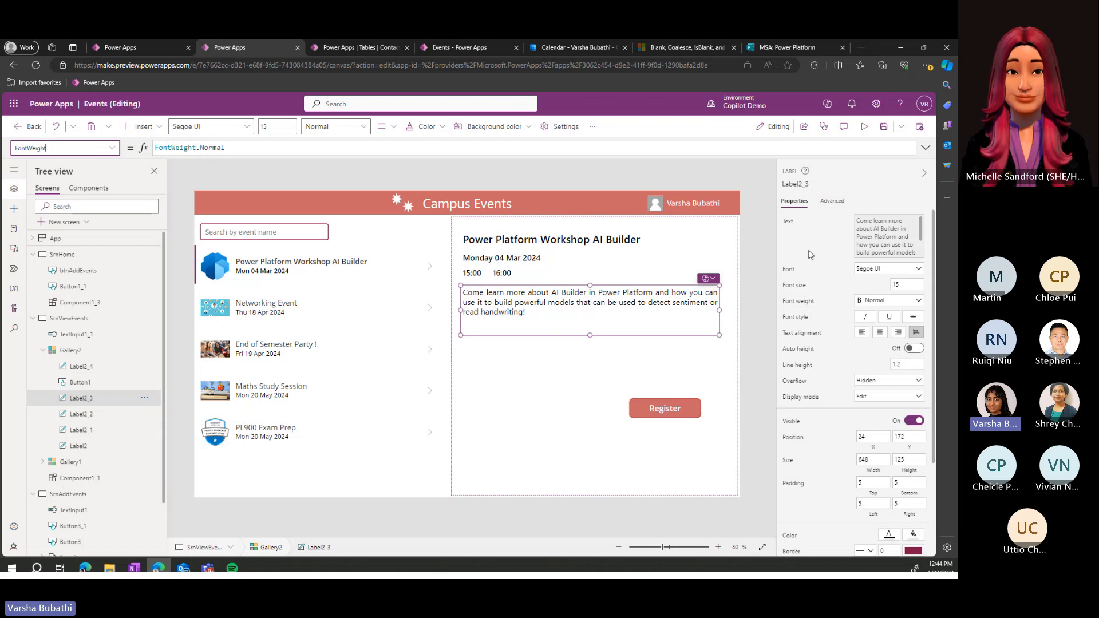
- Examine the advanced properties of the event description label in Gallery2, including its OnSelect action
click(832, 200)
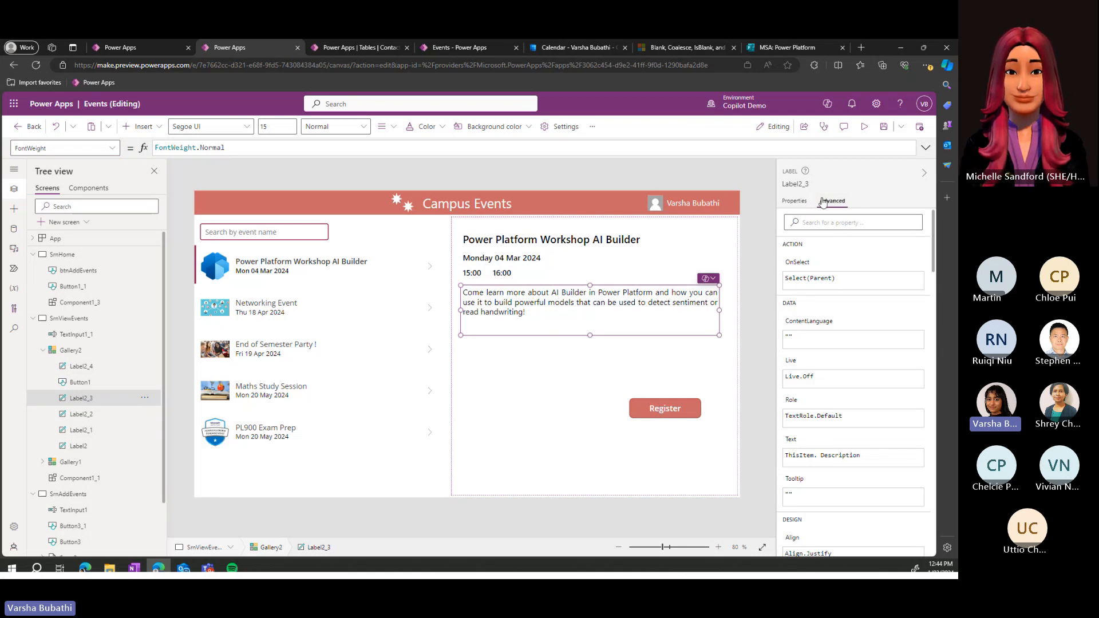
click(843, 223)
click(773, 232)
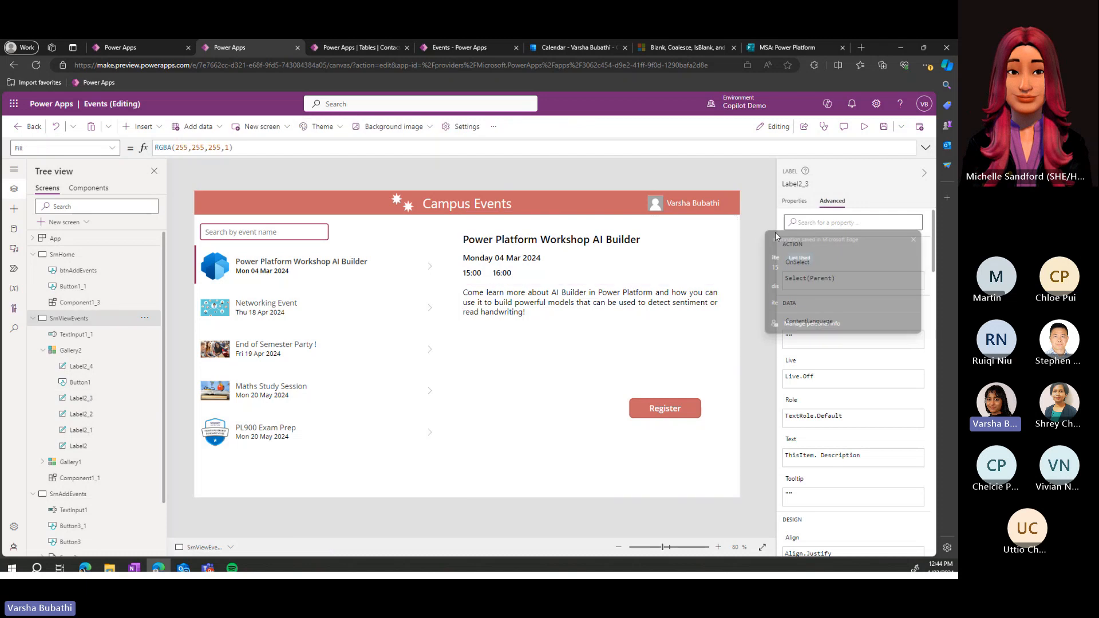
click(630, 296)
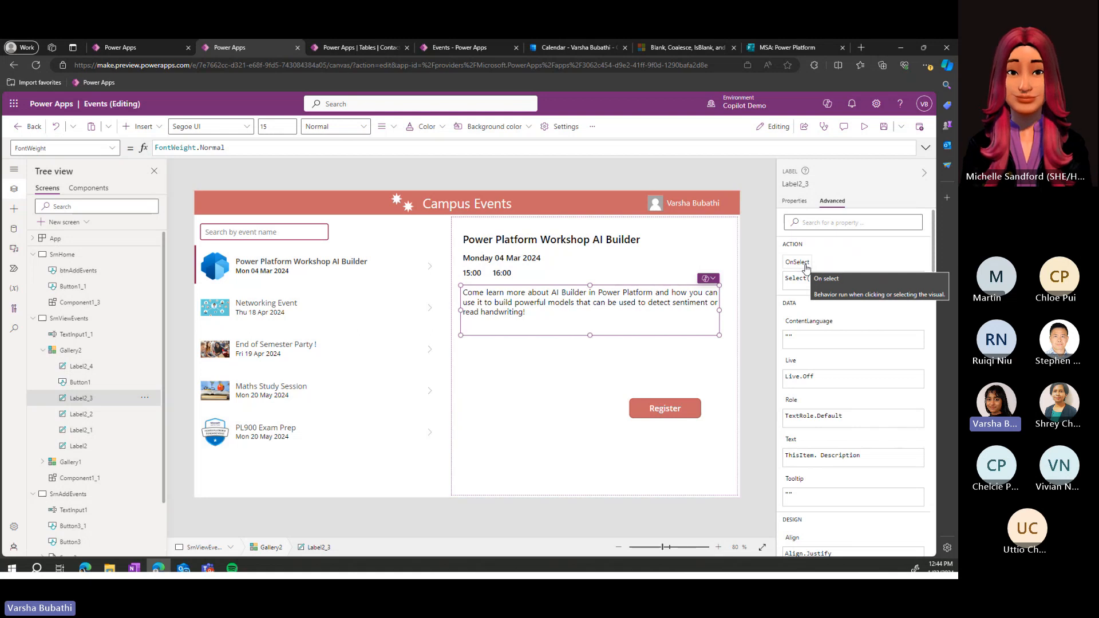
- Examine the Items formula in Gallery1's advanced properties, highlighting Sort, its On Campus Events and Start Time arguments, Search and TextInput1_1.Text
click(388, 438)
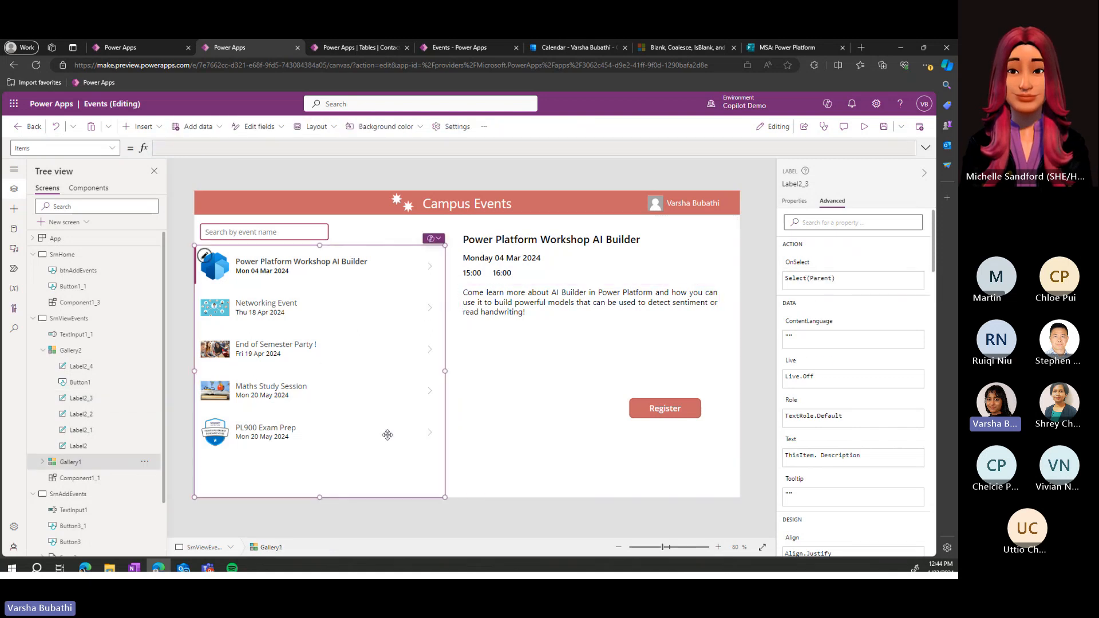
scroll(854, 385, down, 1)
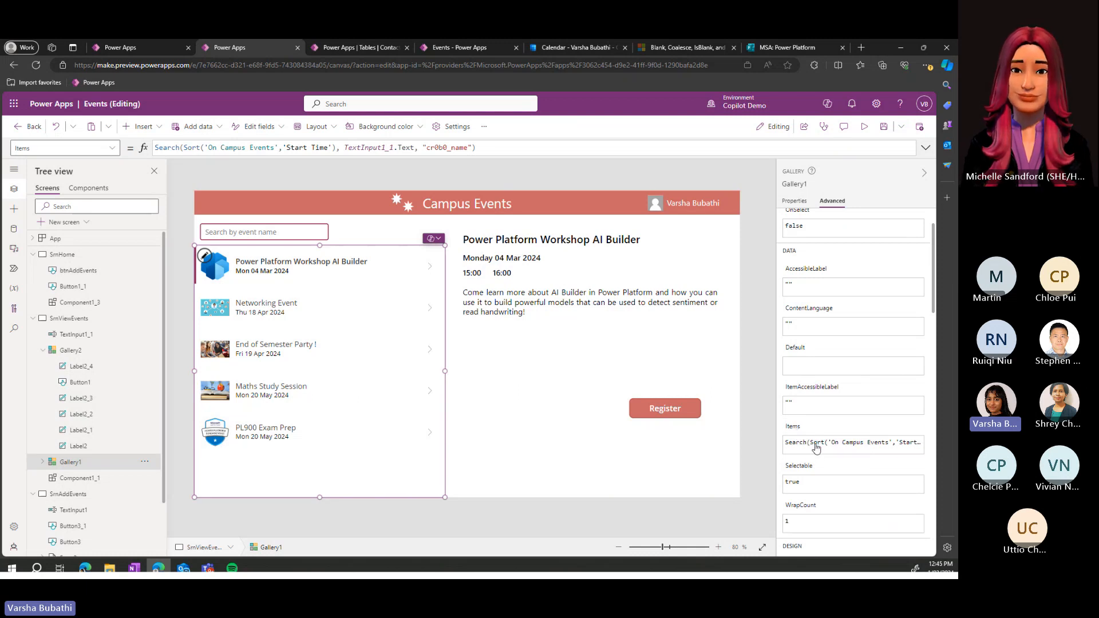
click(814, 453)
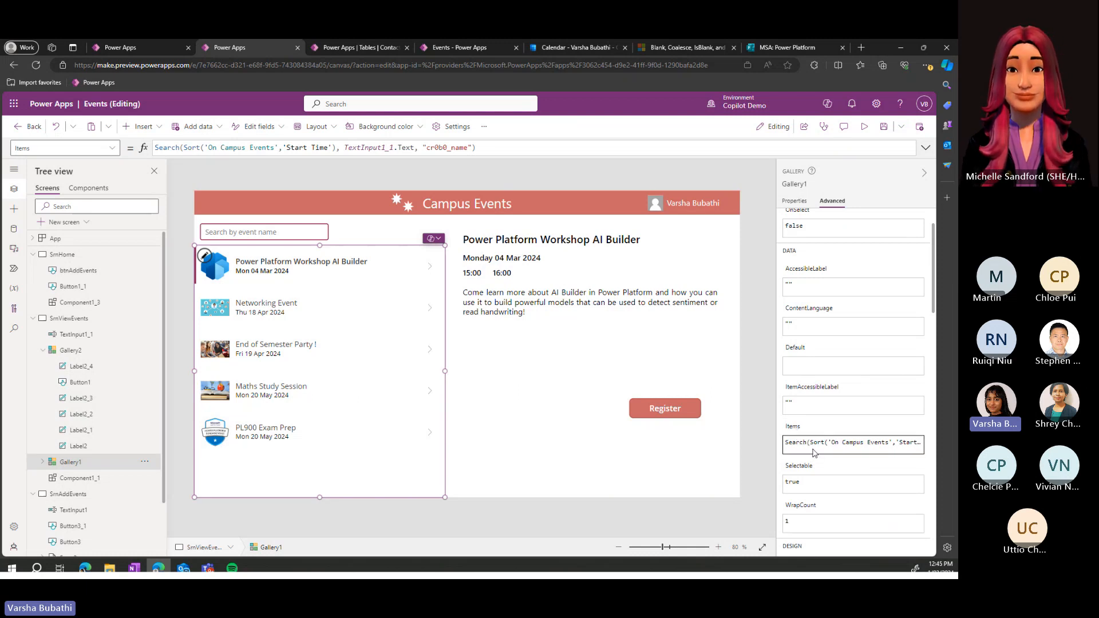
double_click(820, 441)
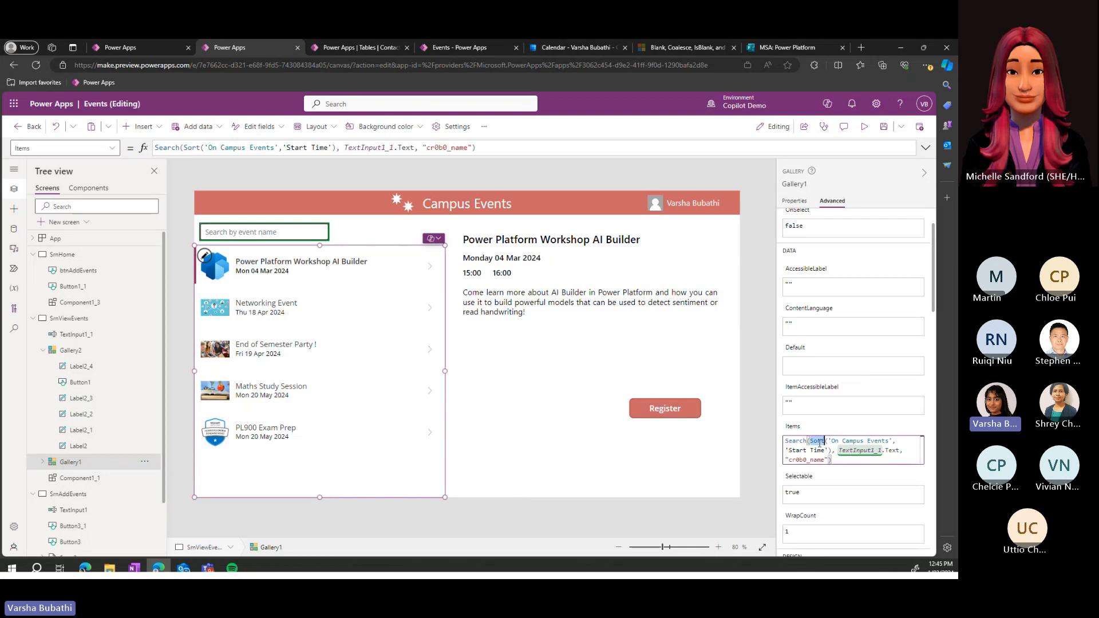
mouse_move(828, 441)
mouse_down()
mouse_move(891, 441)
mouse_move(831, 450)
mouse_move(892, 442)
mouse_move(825, 450)
mouse_up()
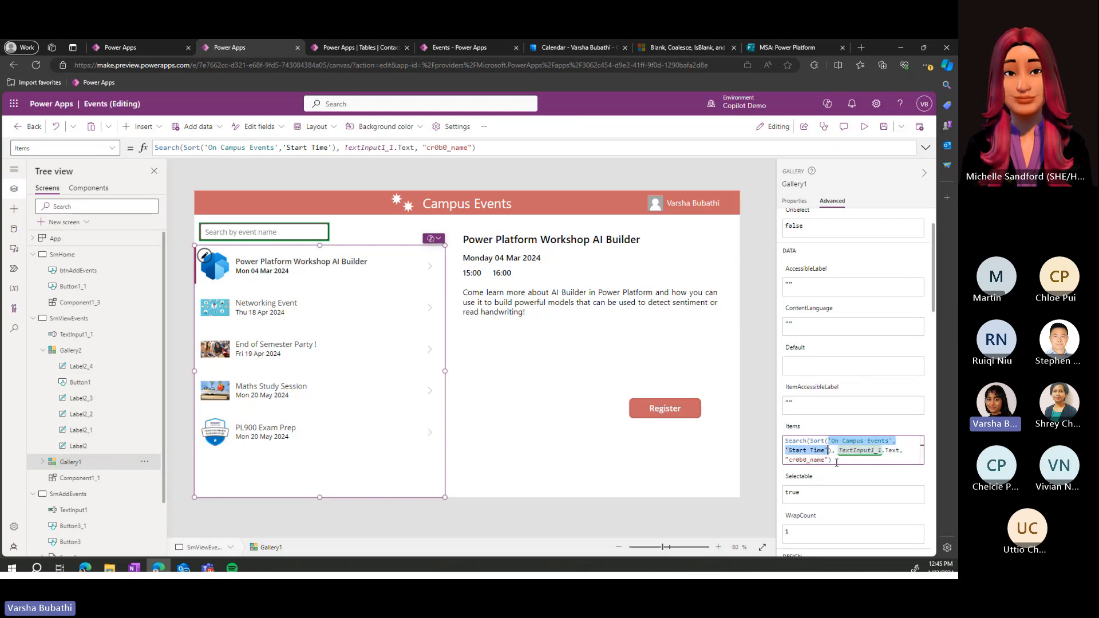
click(794, 449)
double_click(796, 441)
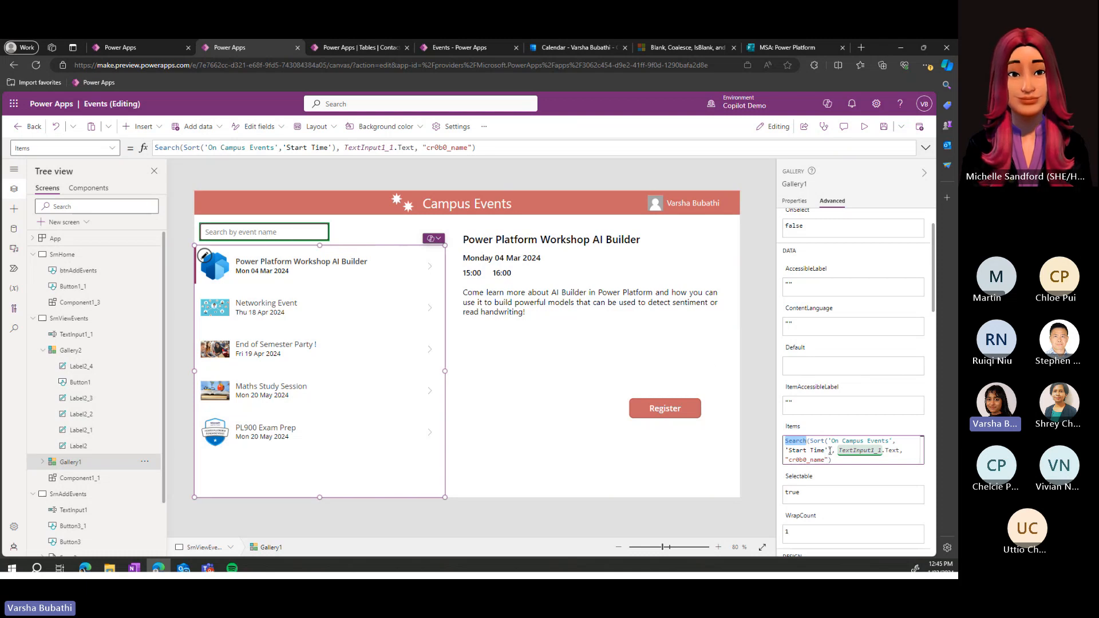
drag(839, 450, 904, 451)
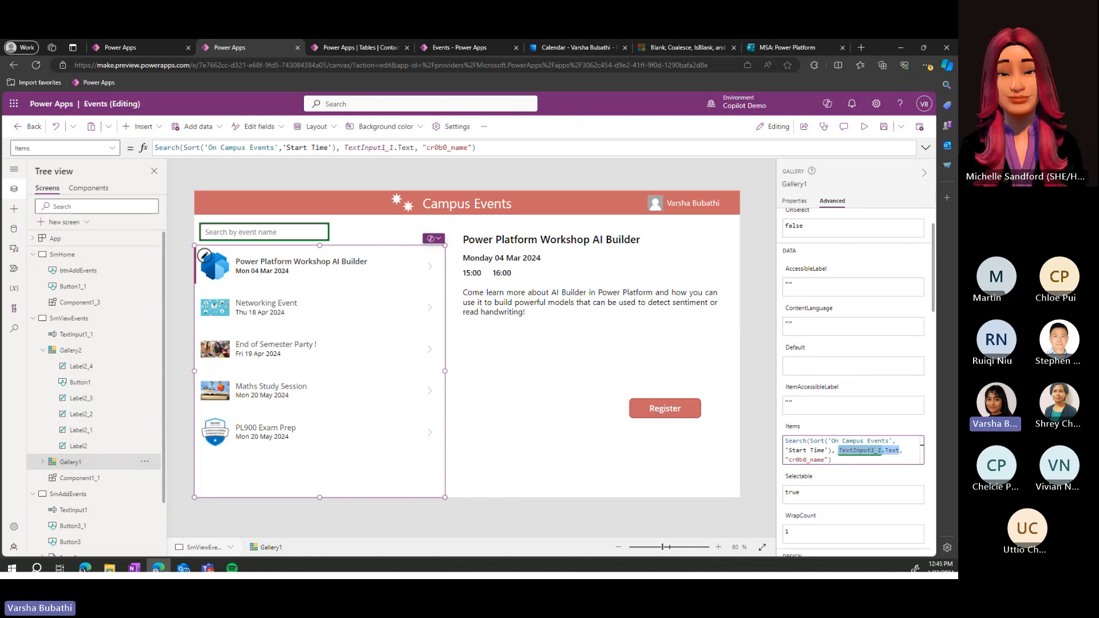
key(alt+Tab)
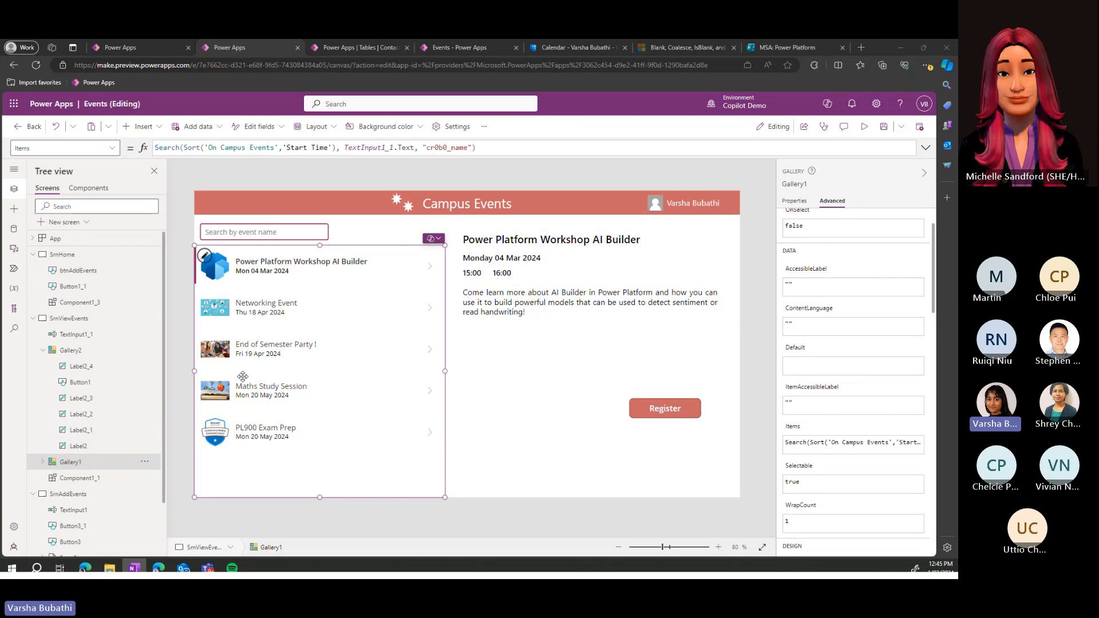
- Select the SrnViewEvents screen and review the control categories available for insertion, from Popular to Mixed Reality
click(342, 179)
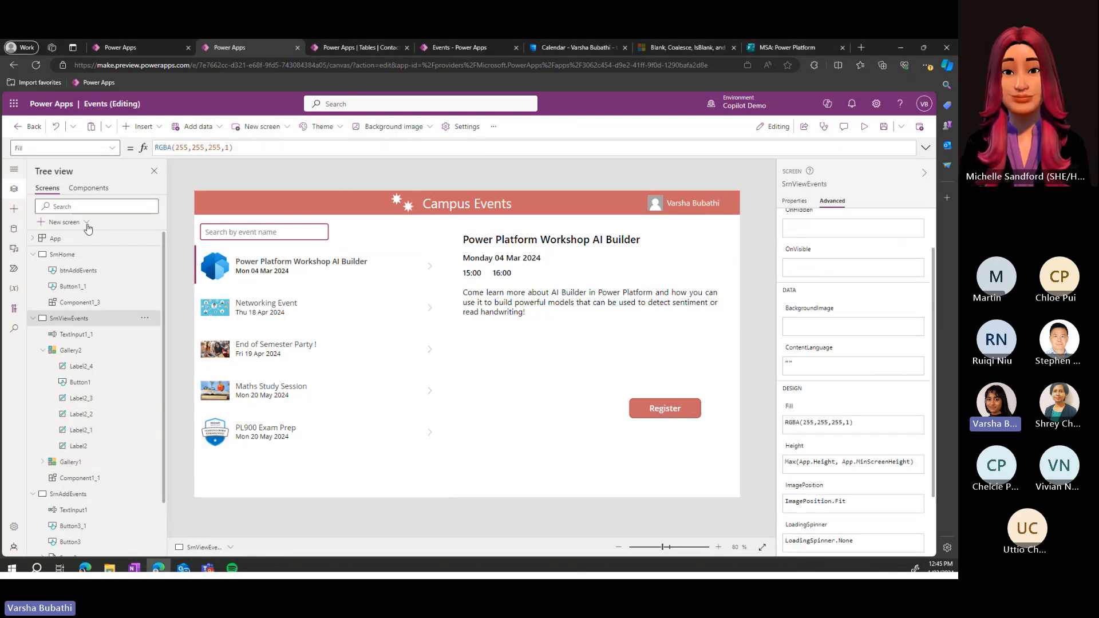
click(20, 210)
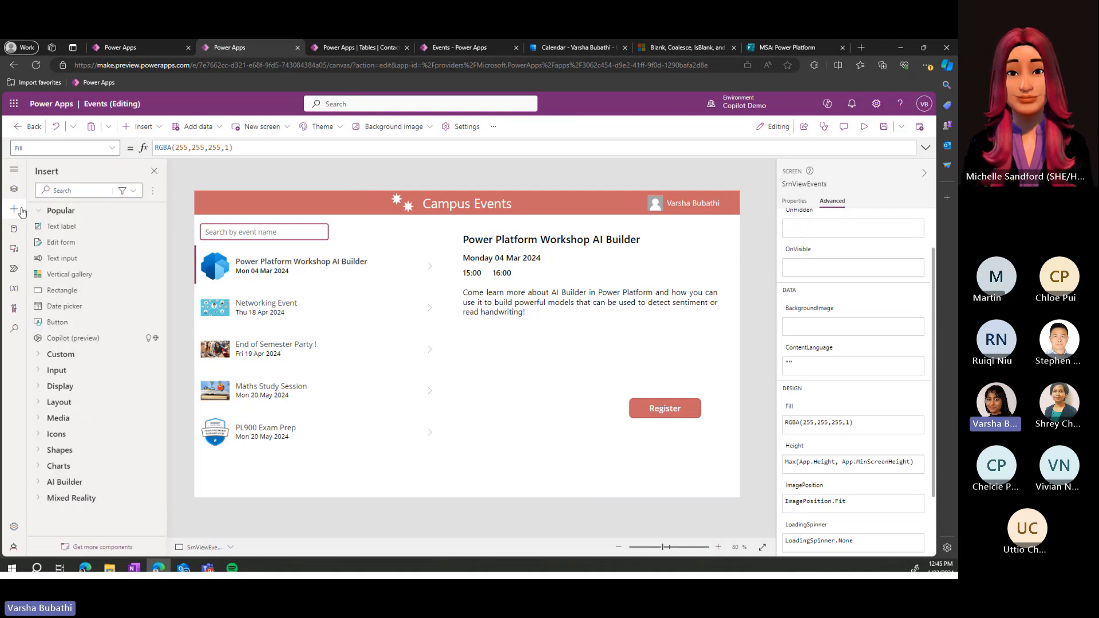
click(57, 212)
click(57, 212)
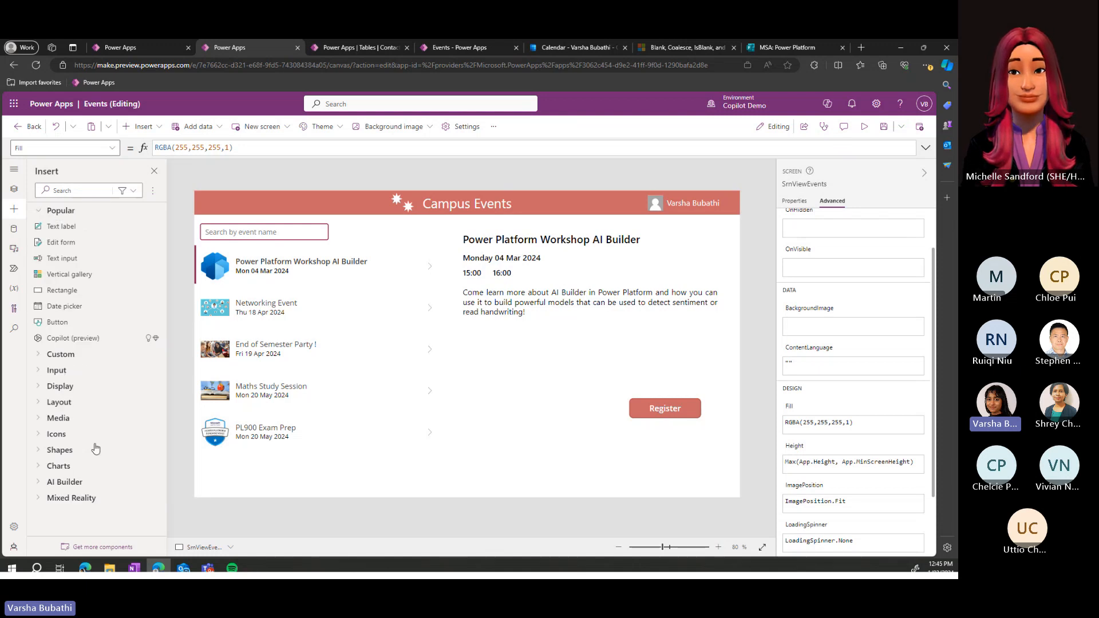
click(140, 127)
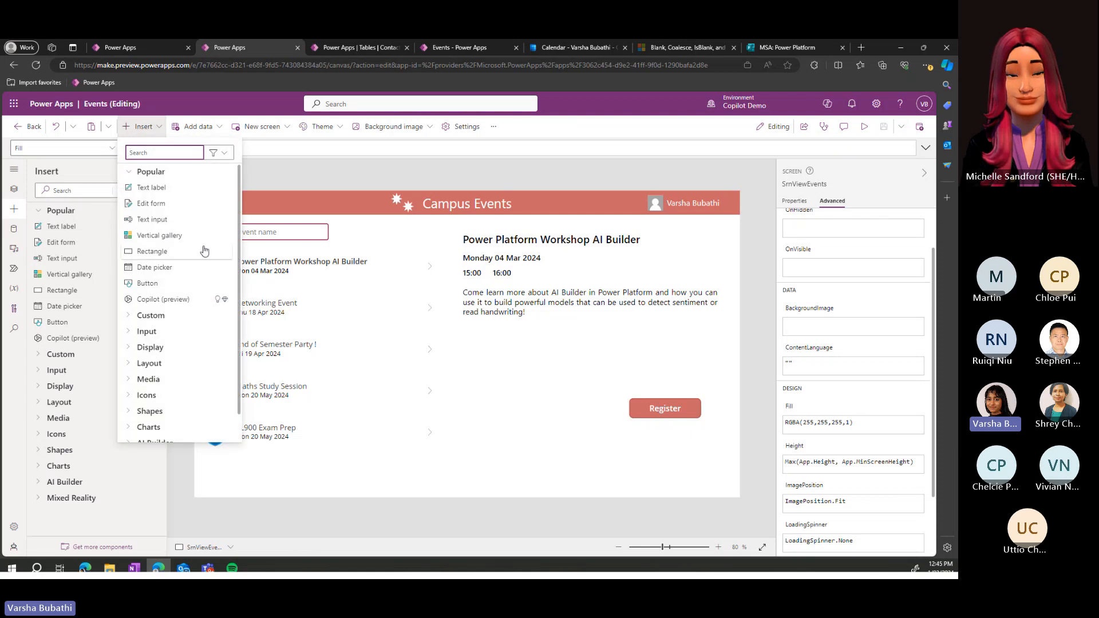
scroll(194, 280, down, 1)
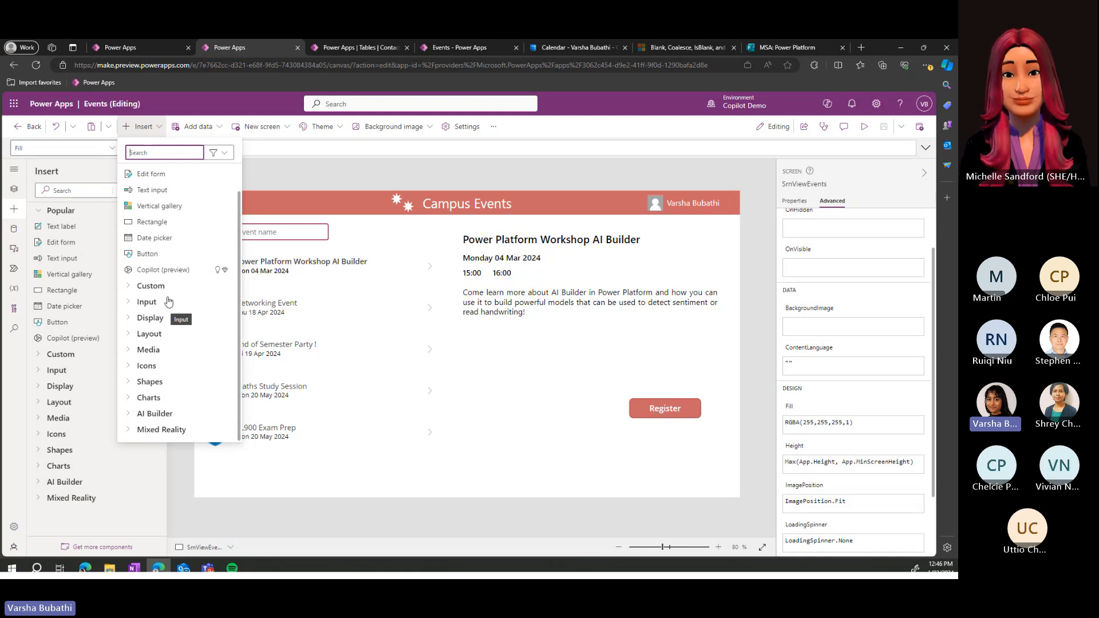
- Review the app's connected data sources and browse the tables and connectors available to add
click(14, 229)
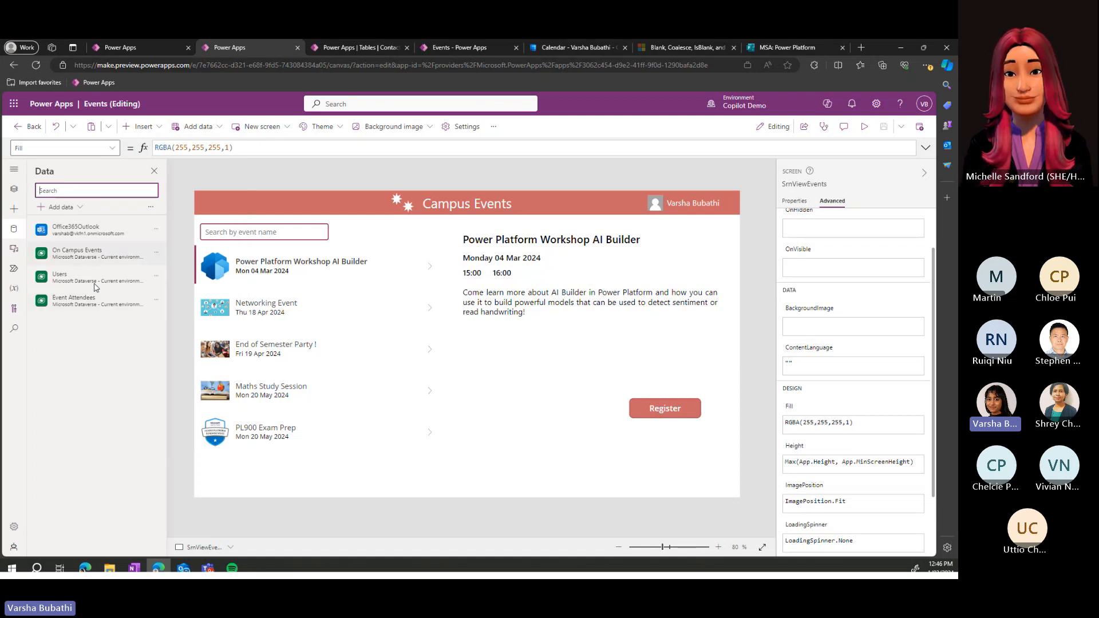
mouse_move(97, 233)
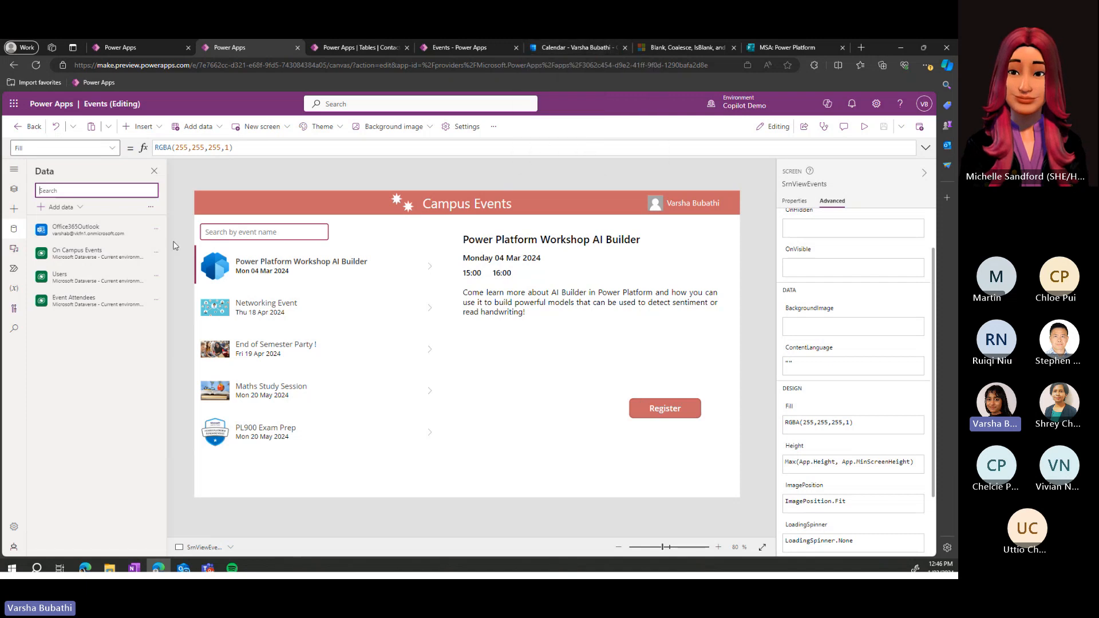
click(71, 213)
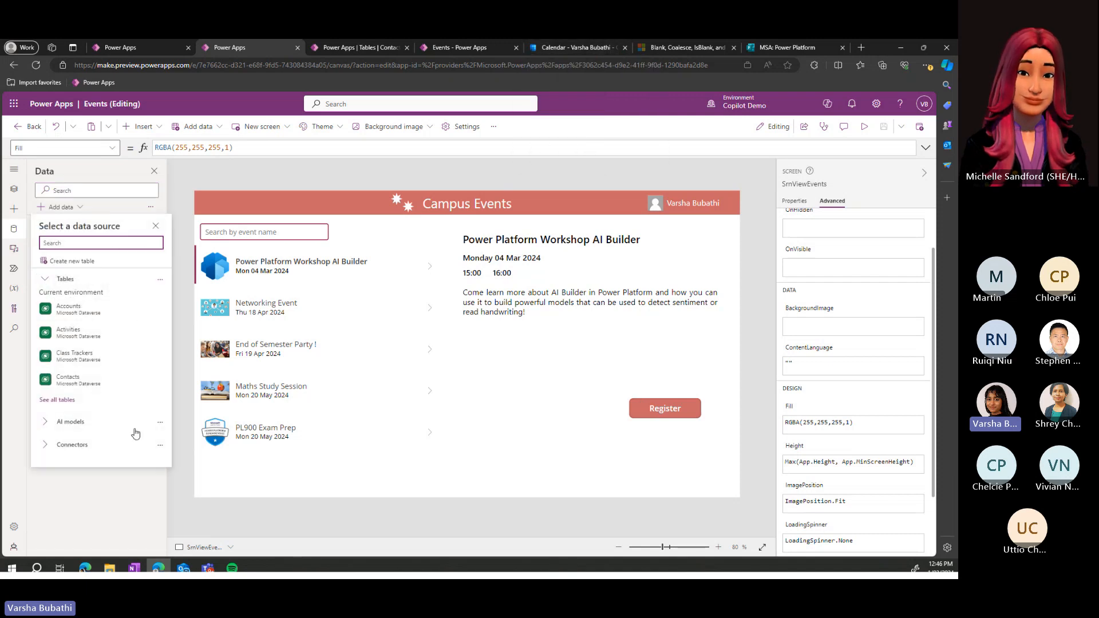
click(48, 446)
scroll(86, 446, down, 2)
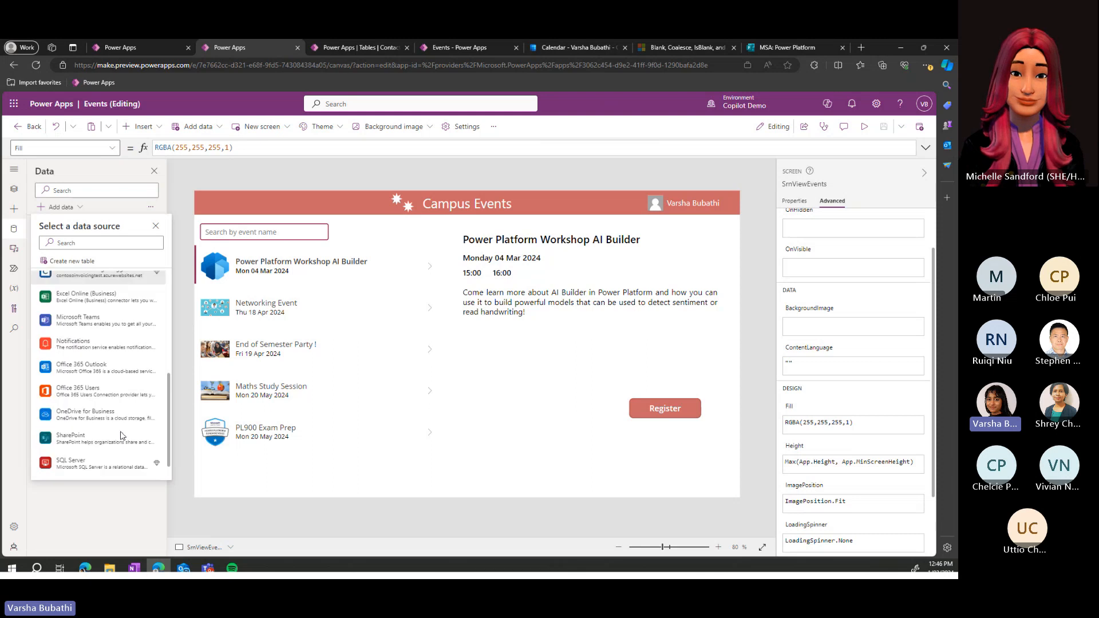
scroll(93, 435, down, 10)
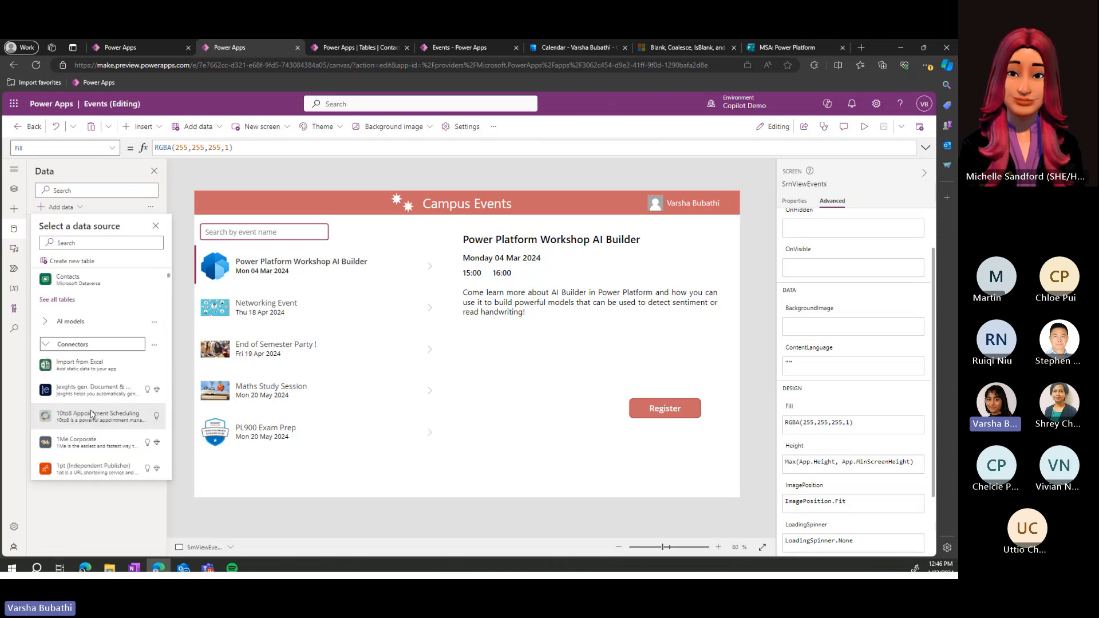
scroll(167, 344, up, 15)
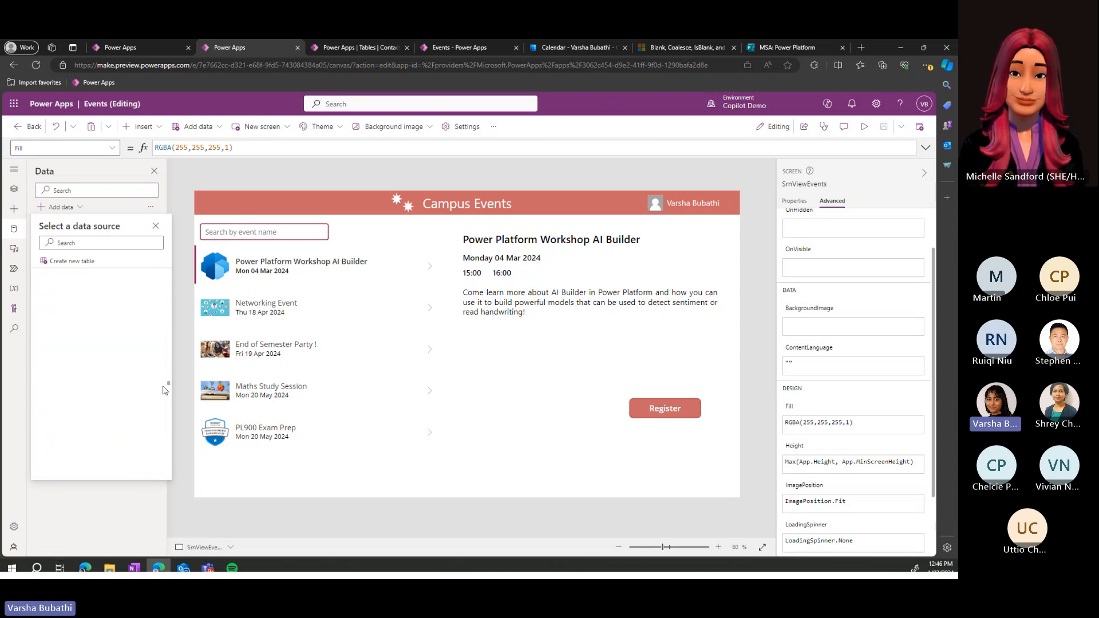
- Search the available data sources for twitter and clear the search
click(121, 241)
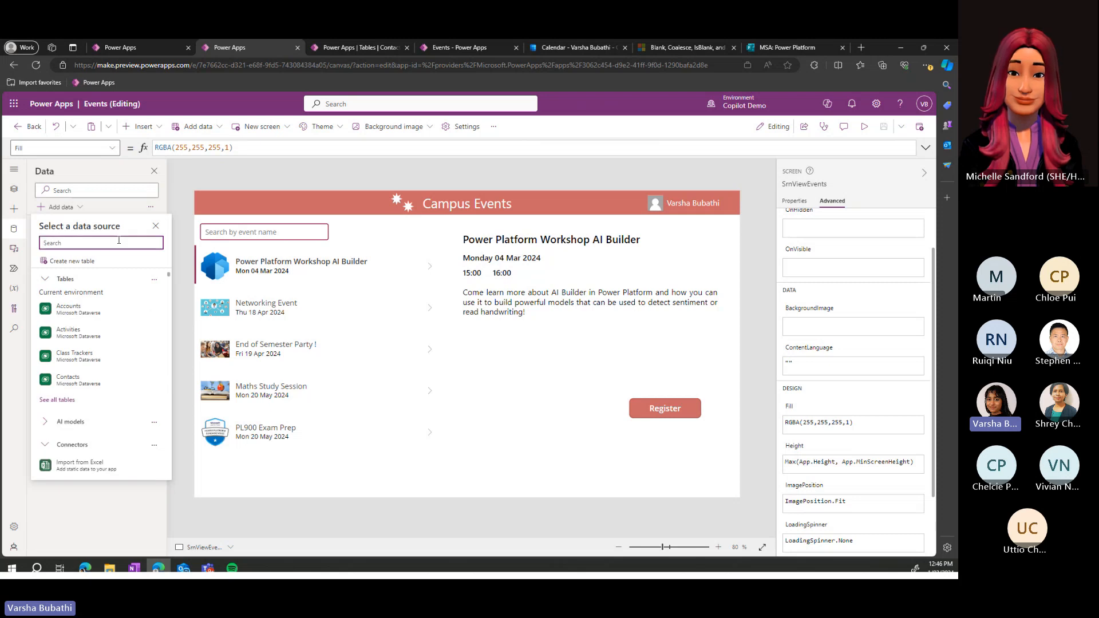
text(twitter)
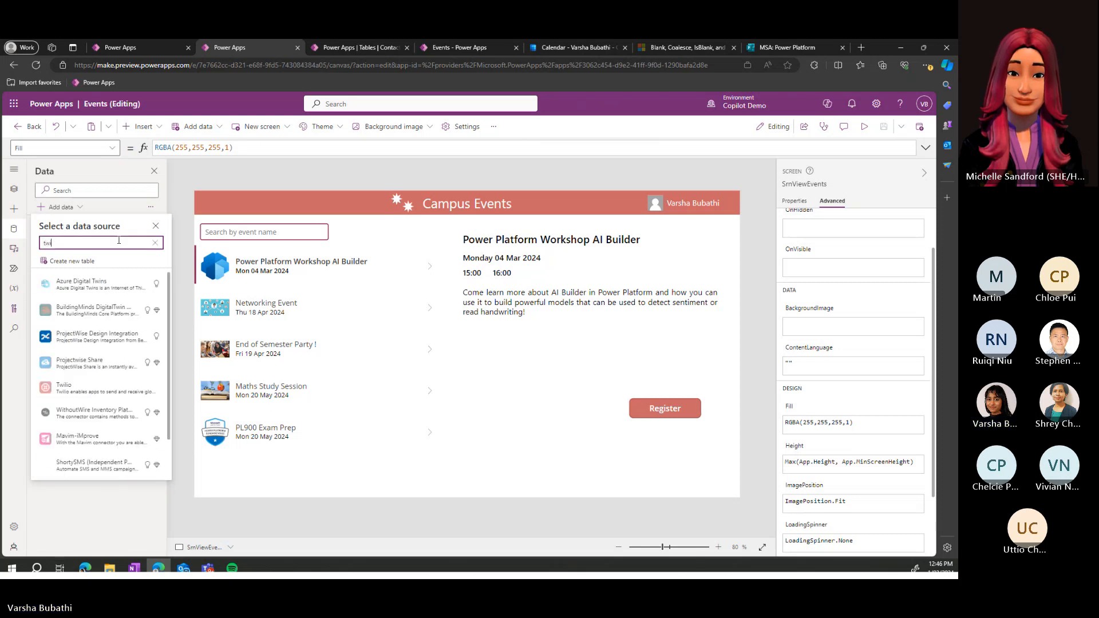
key(BackSpace)
key(BackSpace)
key(BackSpace)
key(BackSpace)
key(BackSpace)
key(BackSpace)
key(BackSpace)
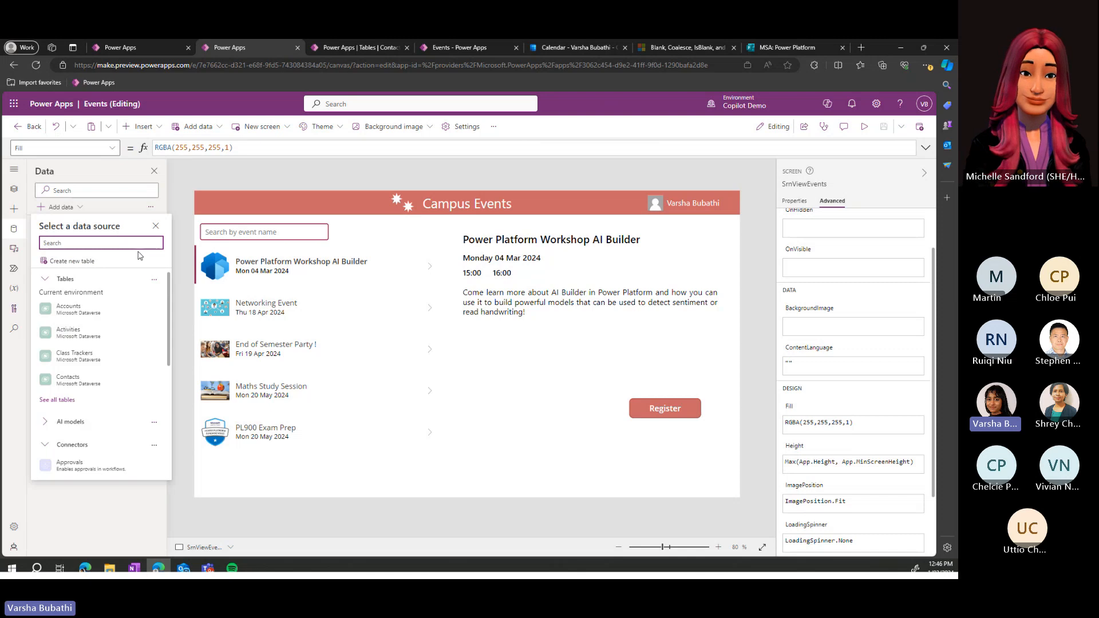
- Search the available data sources for spotify, view the Spotify connector's description, and clear the search
text(spotify)
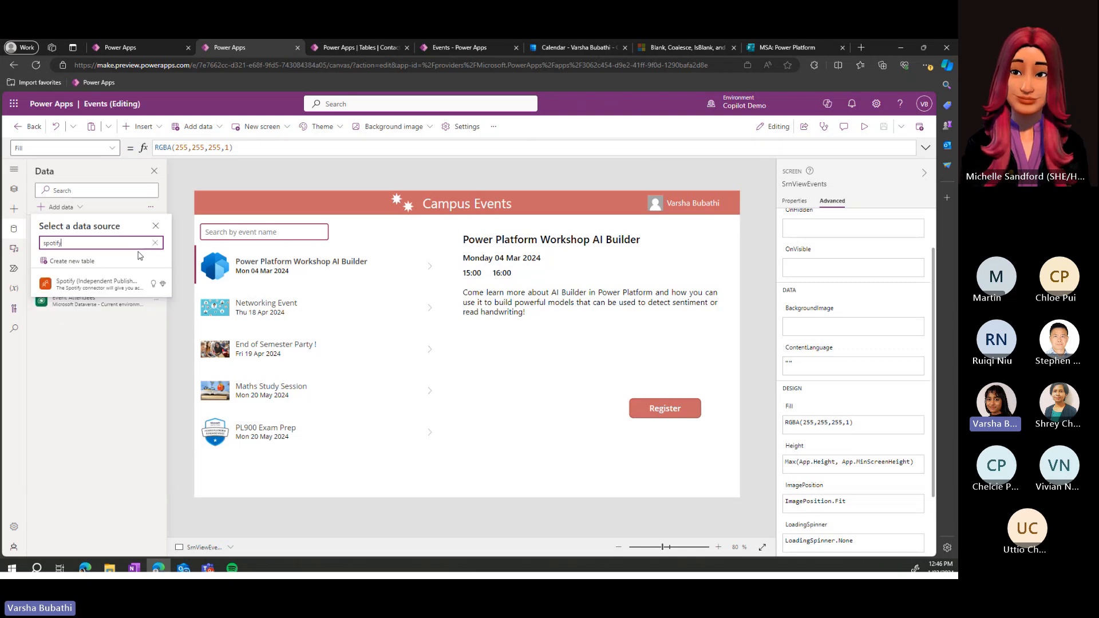
mouse_move(93, 286)
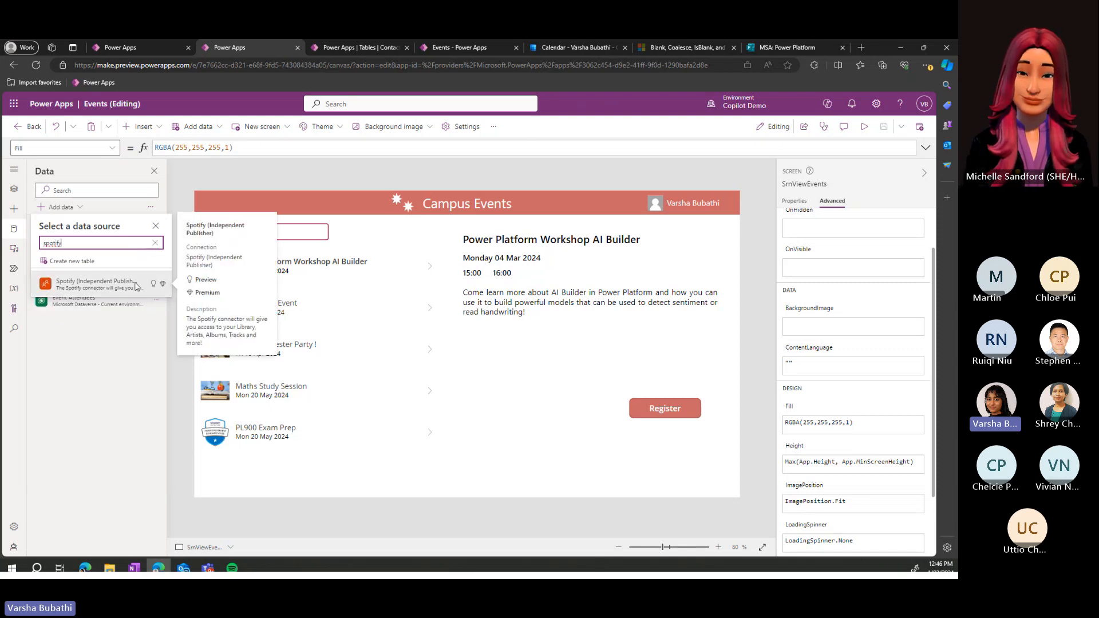
click(153, 245)
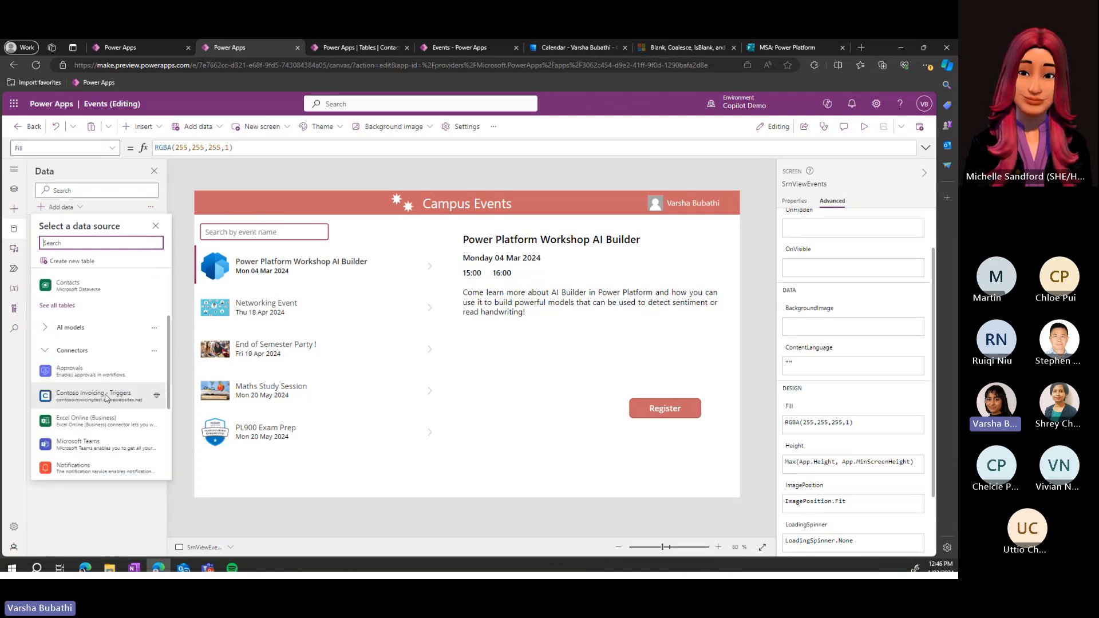
- View the descriptions of the Office 365 Outlook and OneDrive for Business connectors
scroll(105, 397, down, 3)
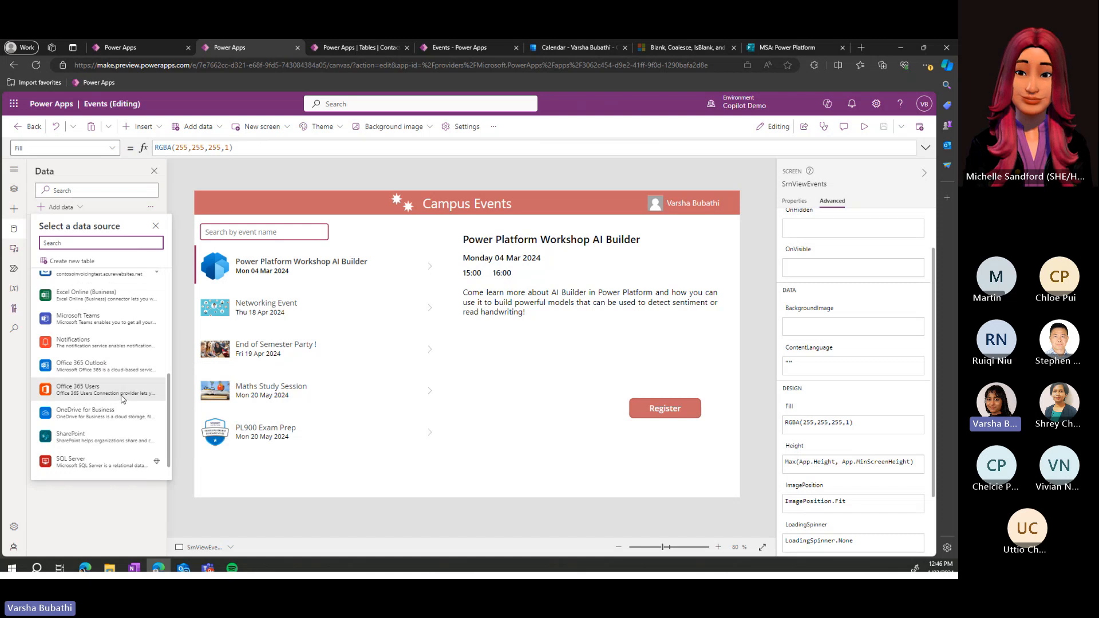
mouse_move(109, 372)
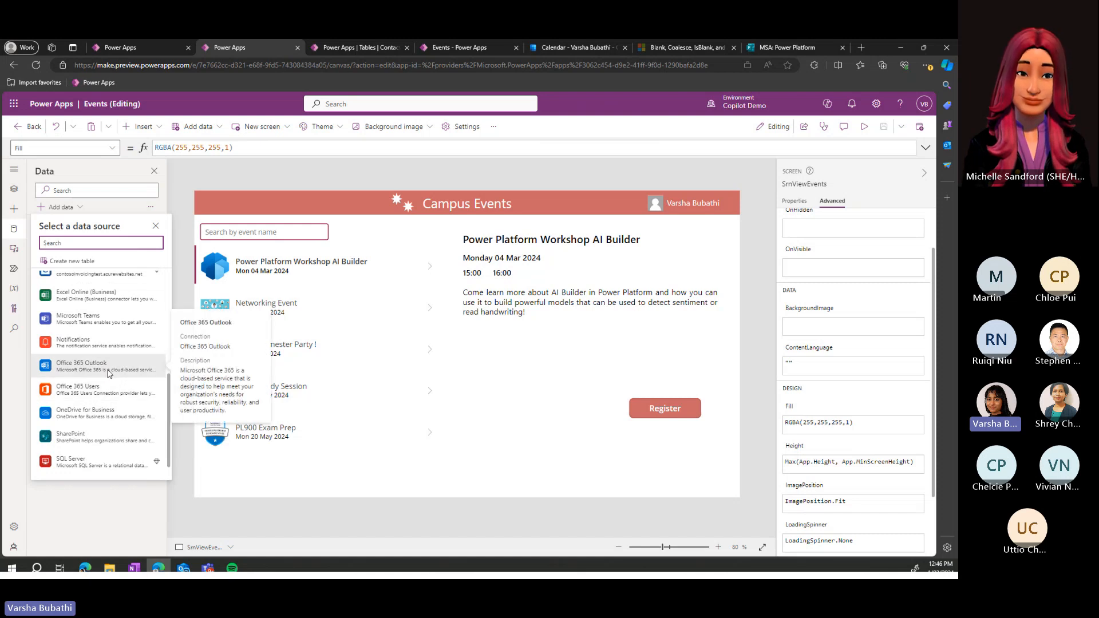
mouse_move(110, 424)
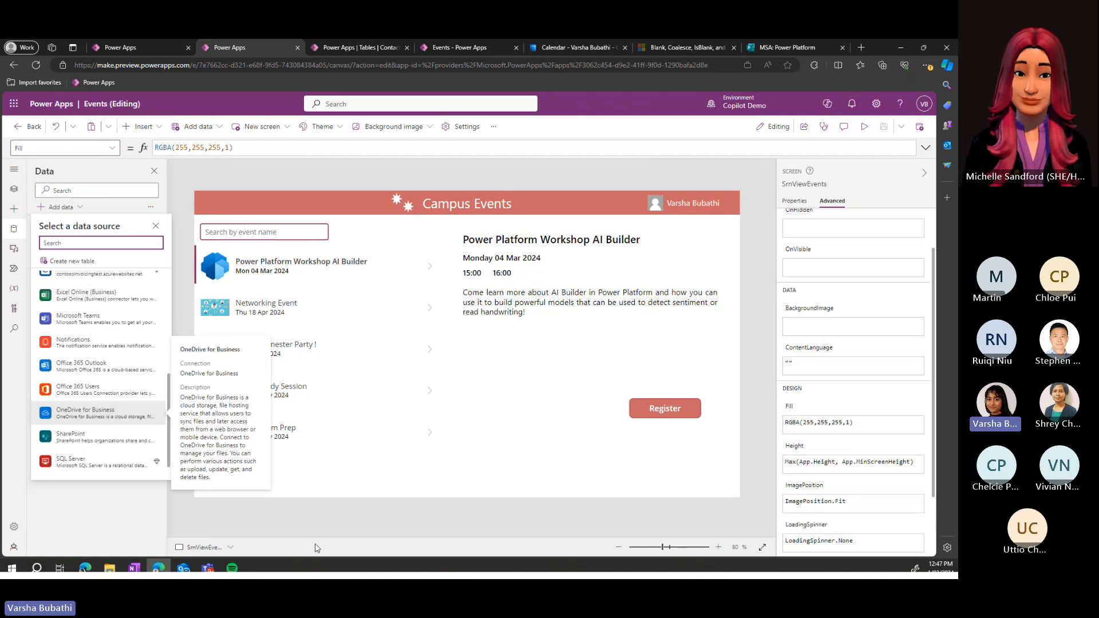
- Browse the Power Apps templates for creating a new Power Automate flow, and view the details of the app's Create event (V4) flow
click(100, 521)
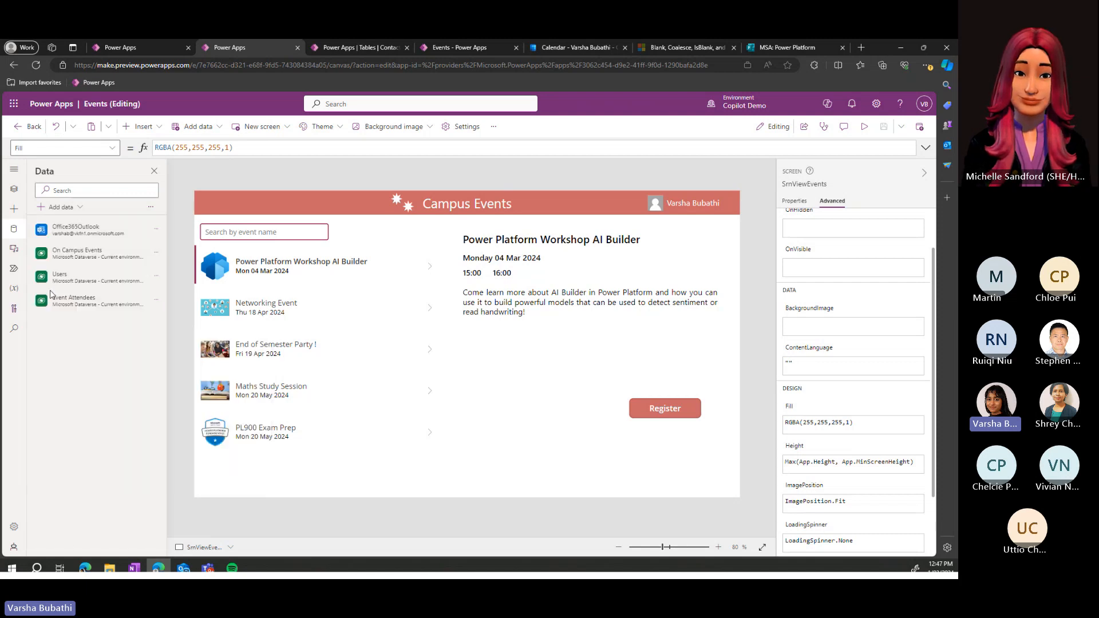
click(19, 273)
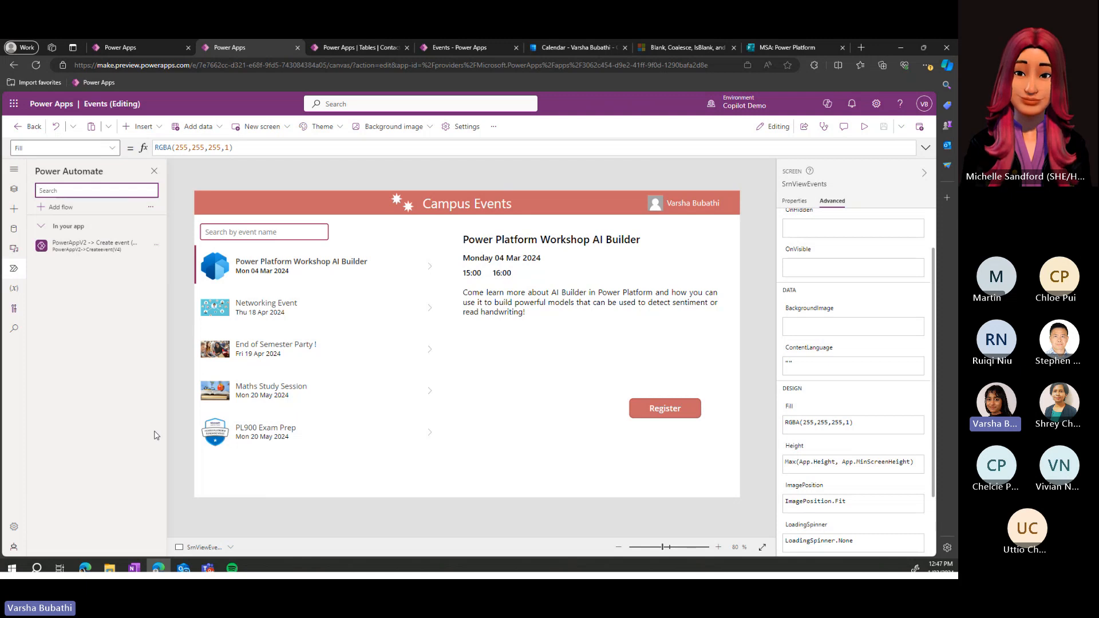
click(61, 207)
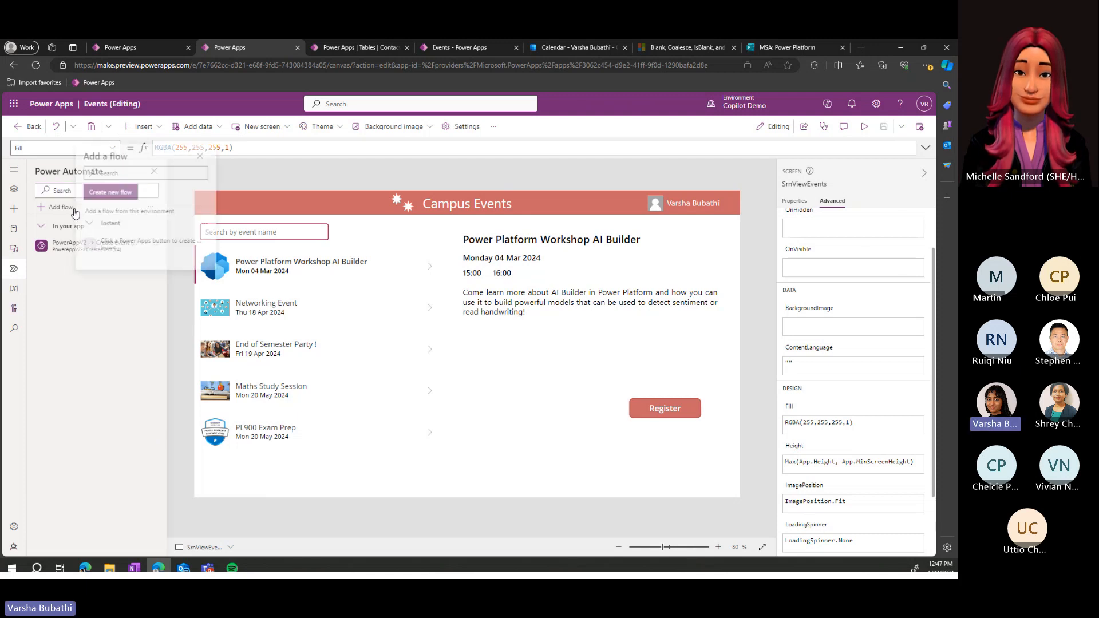
click(131, 193)
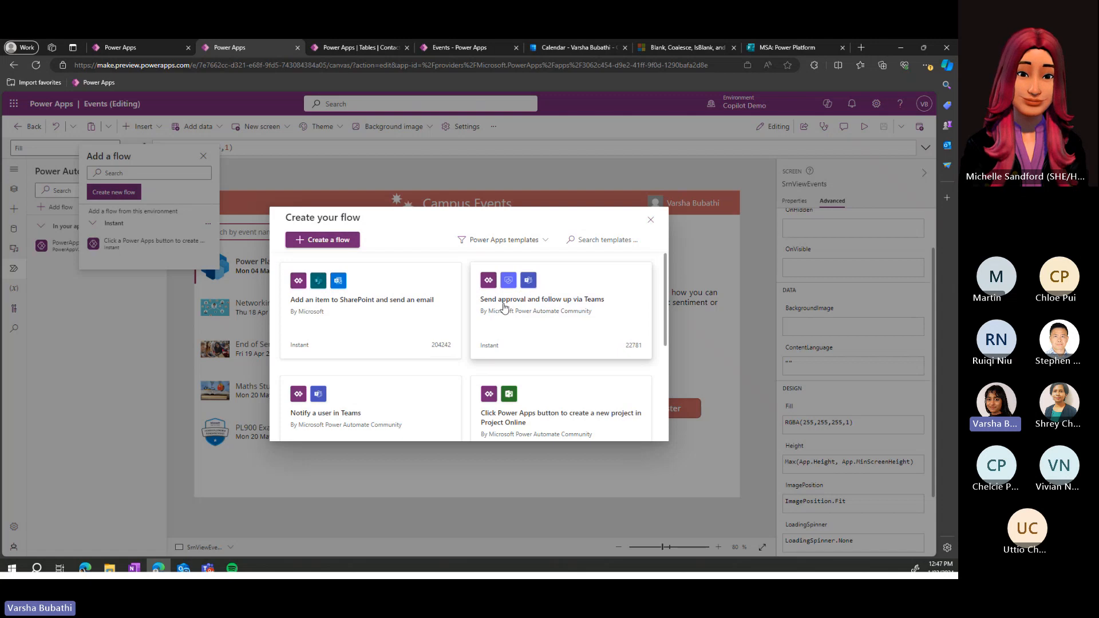
scroll(388, 368, down, 1)
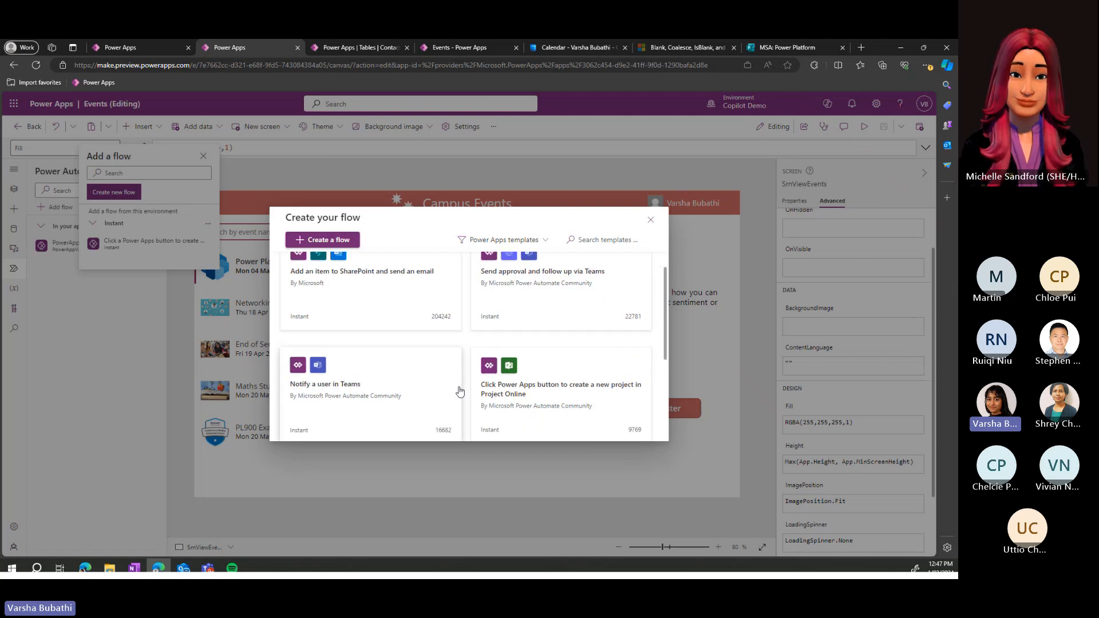
click(651, 220)
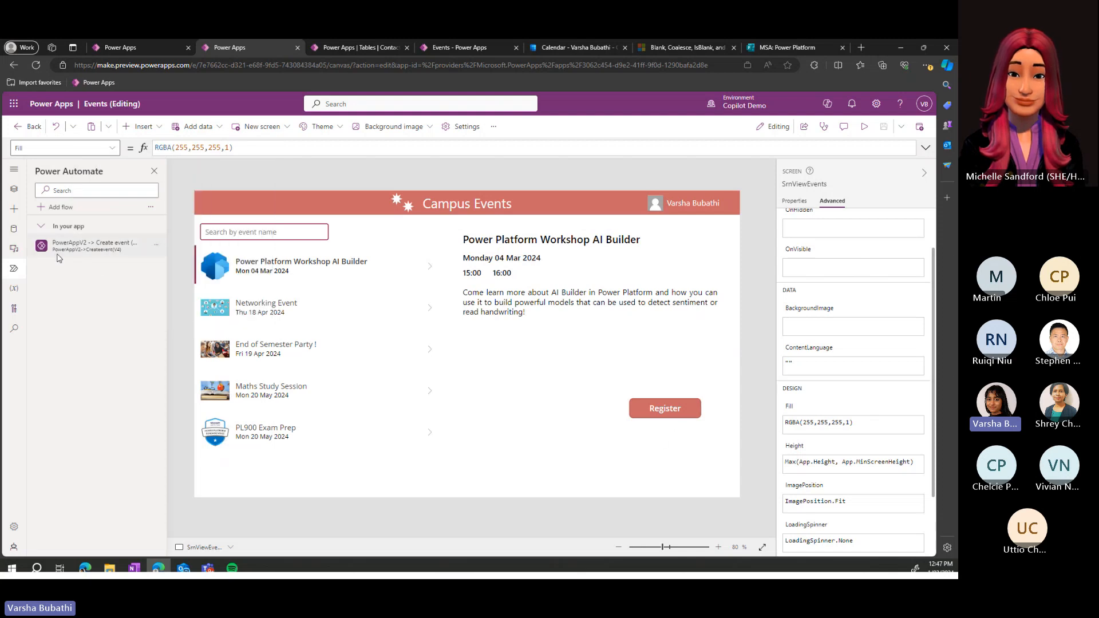
mouse_move(59, 254)
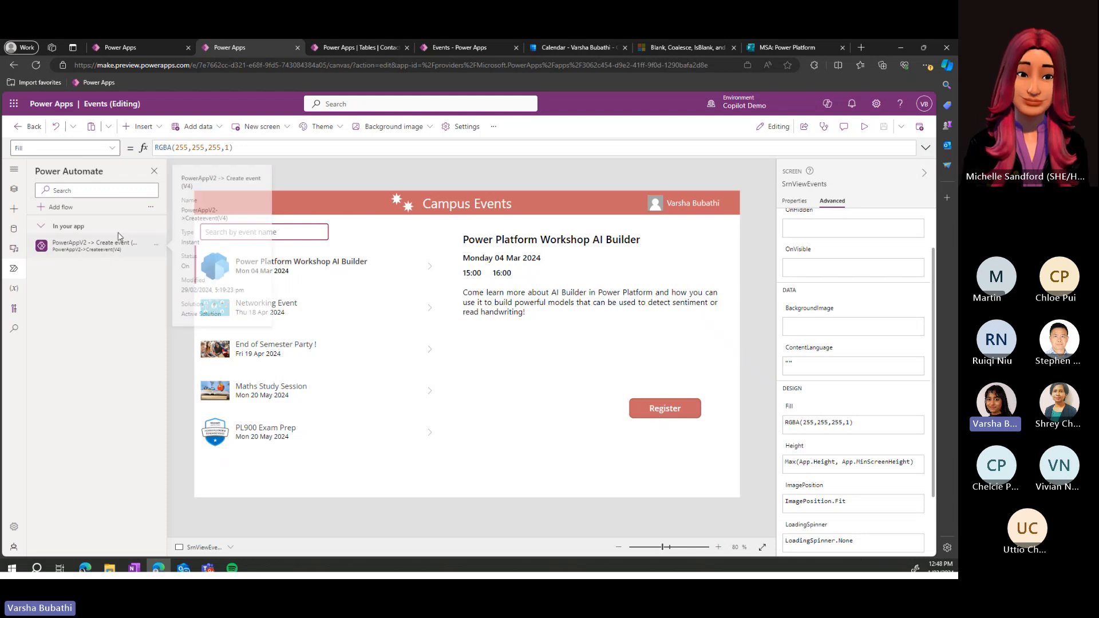
mouse_move(118, 254)
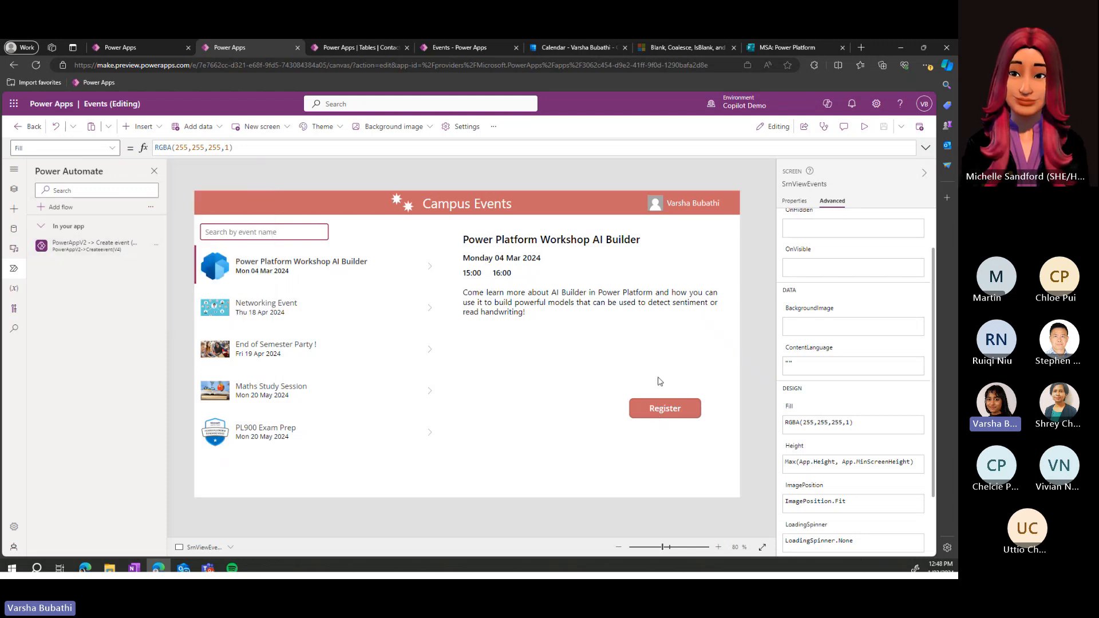
- Expand the Register button's OnSelect formula and highlight the call that runs the PowerAppV2->Createevent(V4) flow
click(662, 410)
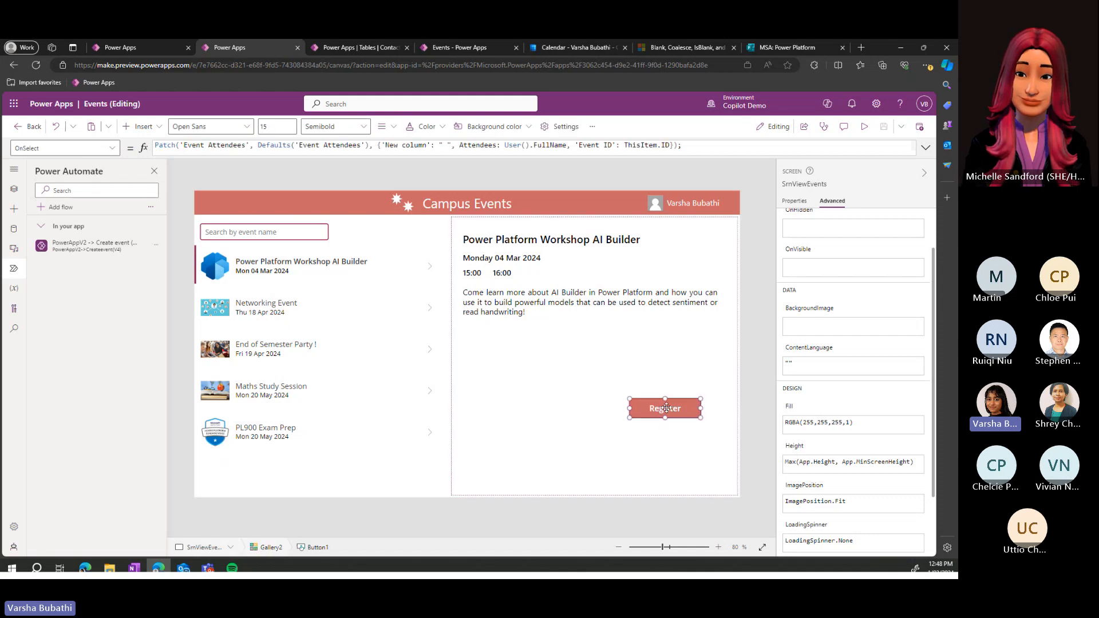
drag(573, 156, 574, 232)
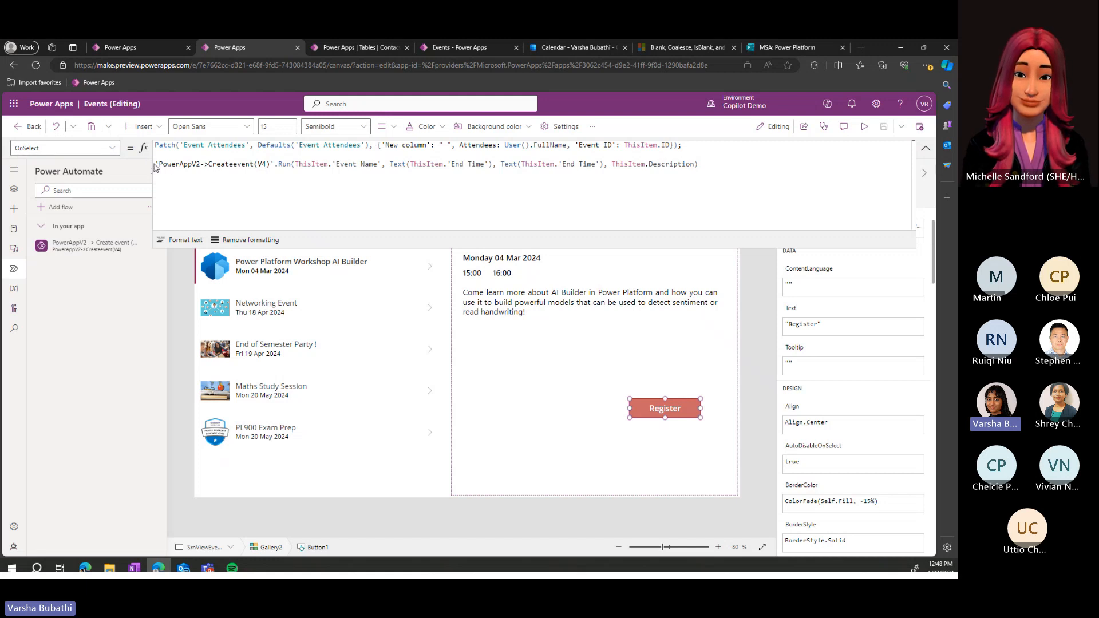
drag(183, 165, 291, 165)
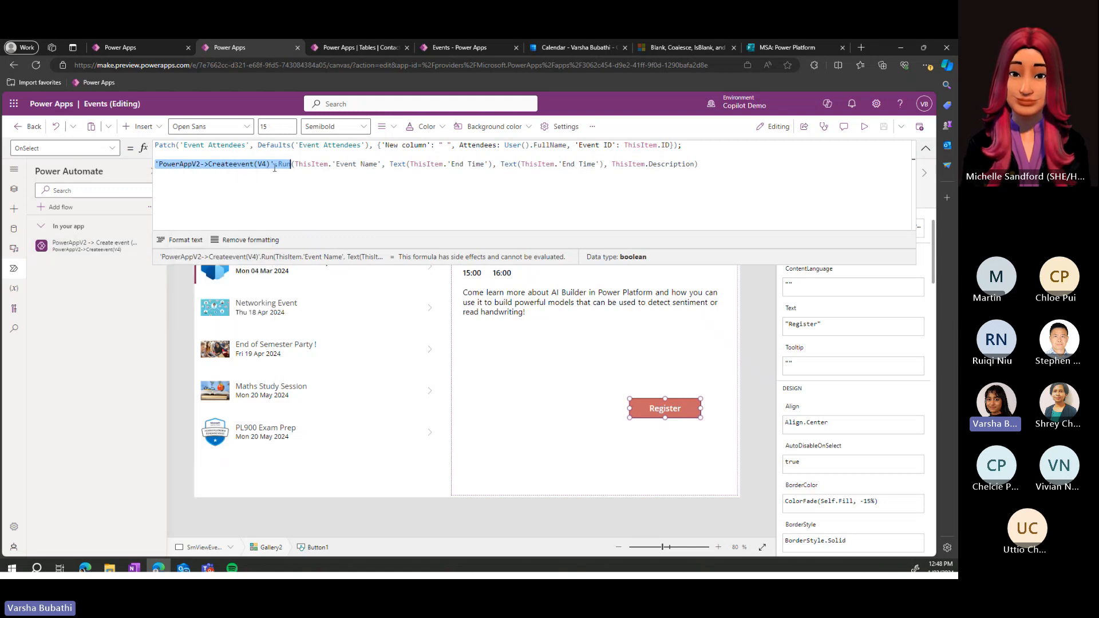
- Highlight the ThisItem.'Event Name' argument passed to the flow in the Register button's formula, and leave the formula
double_click(303, 165)
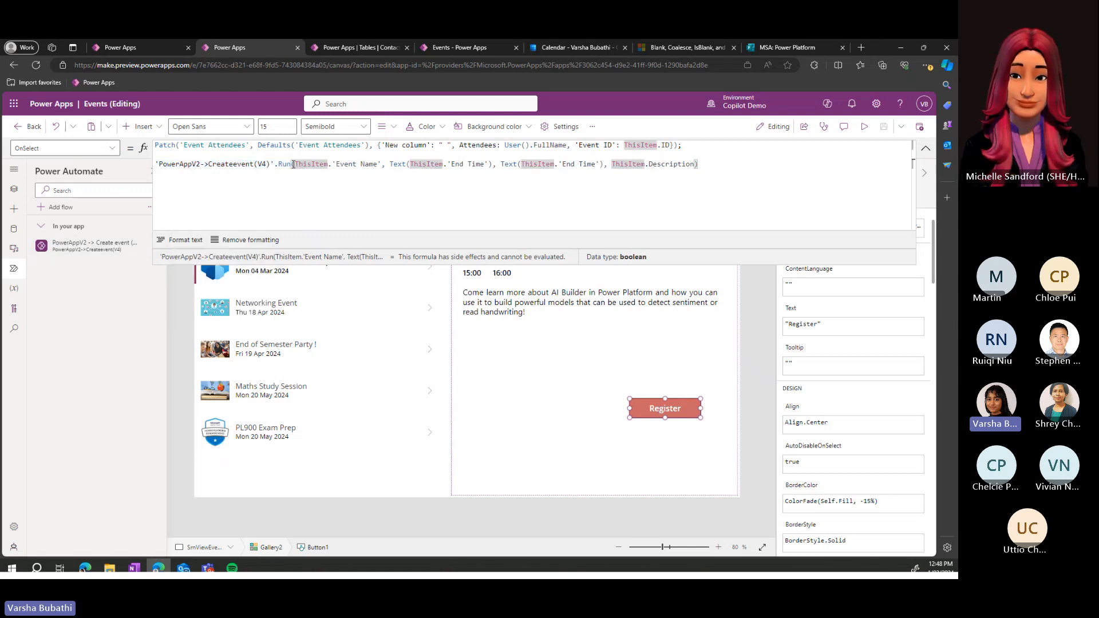
key(shift+Right)
key(shift+Right)
key(shift+Right)
key(shift+Right)
key(shift+Right)
key(shift+Right)
key(shift+Right)
key(shift+Right)
key(shift+Right)
key(shift+Right)
key(shift+Right)
key(shift+Right)
key(shift+Right)
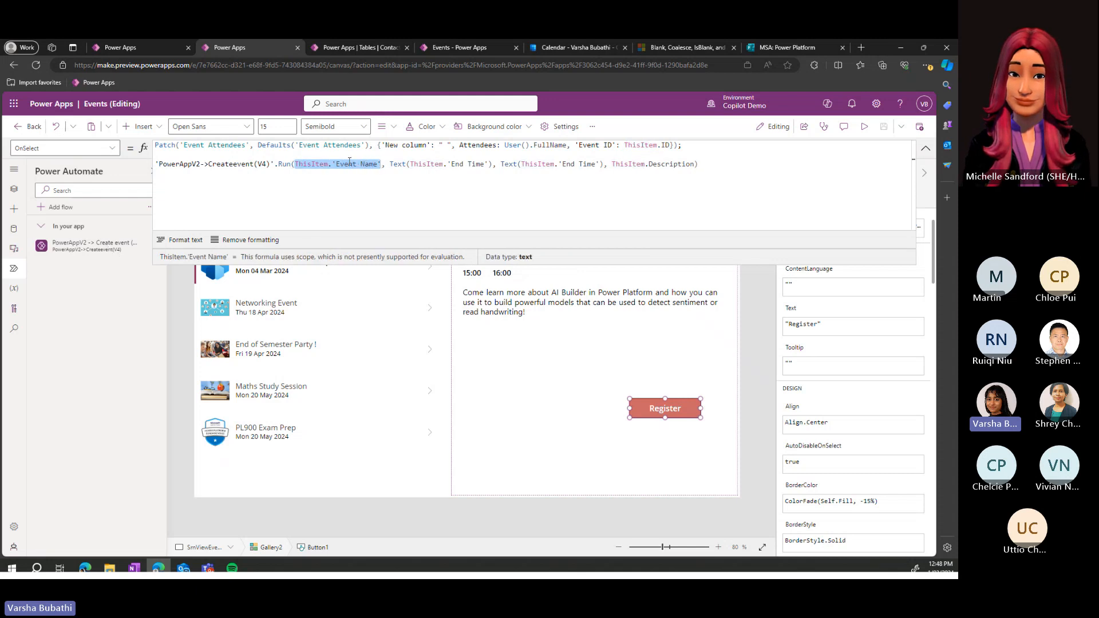
click(369, 166)
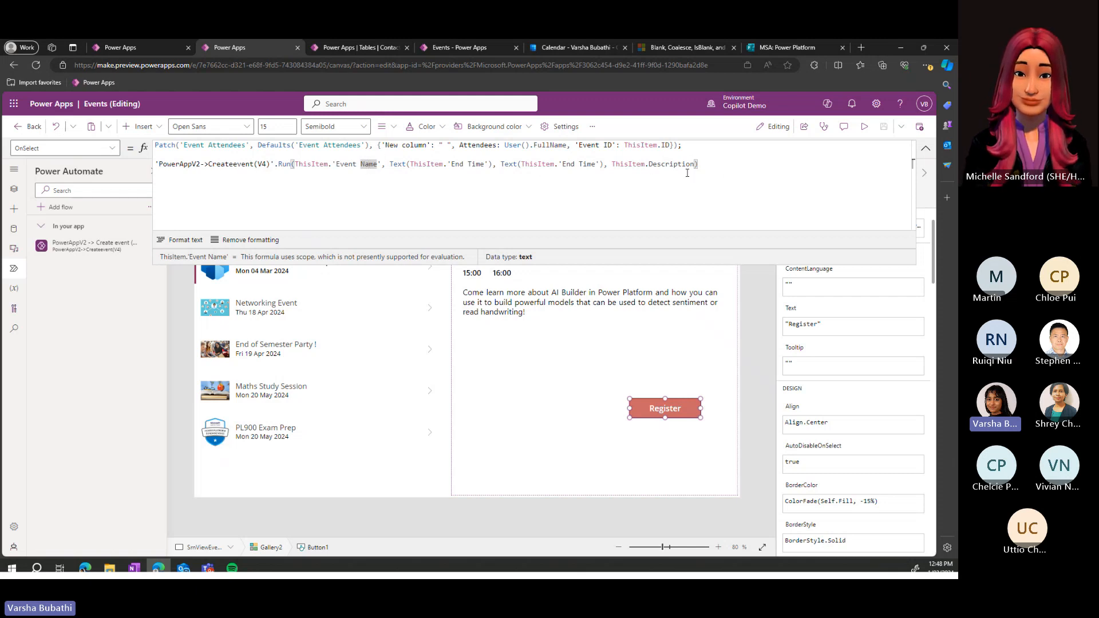
click(660, 407)
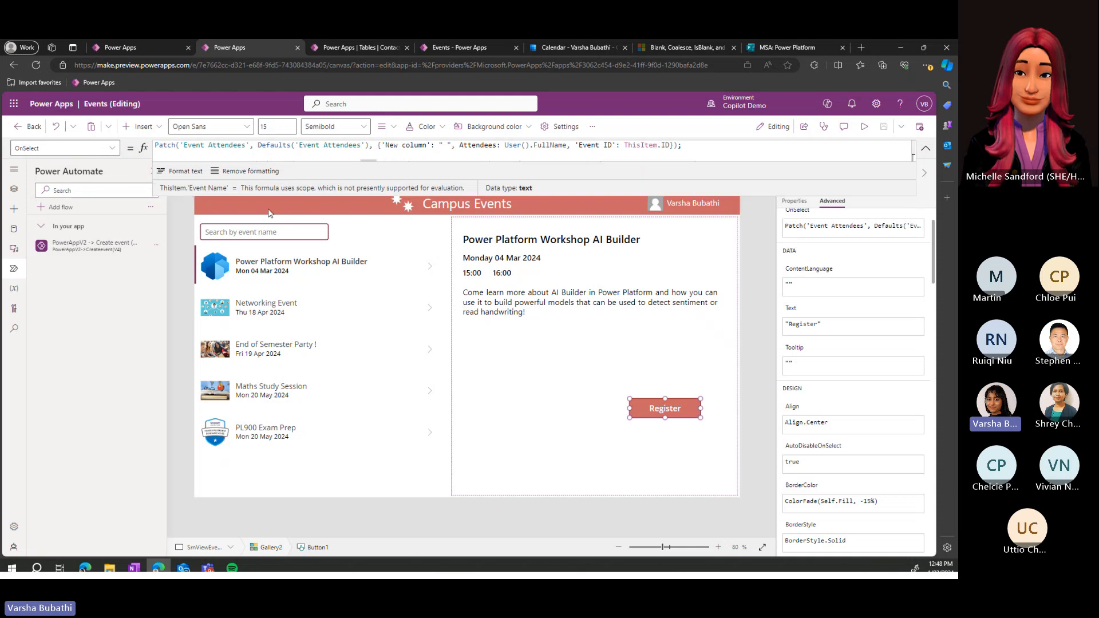
- Compare the reusable header Component1 with the headers shown on the home, view-events and add-events screens
click(14, 188)
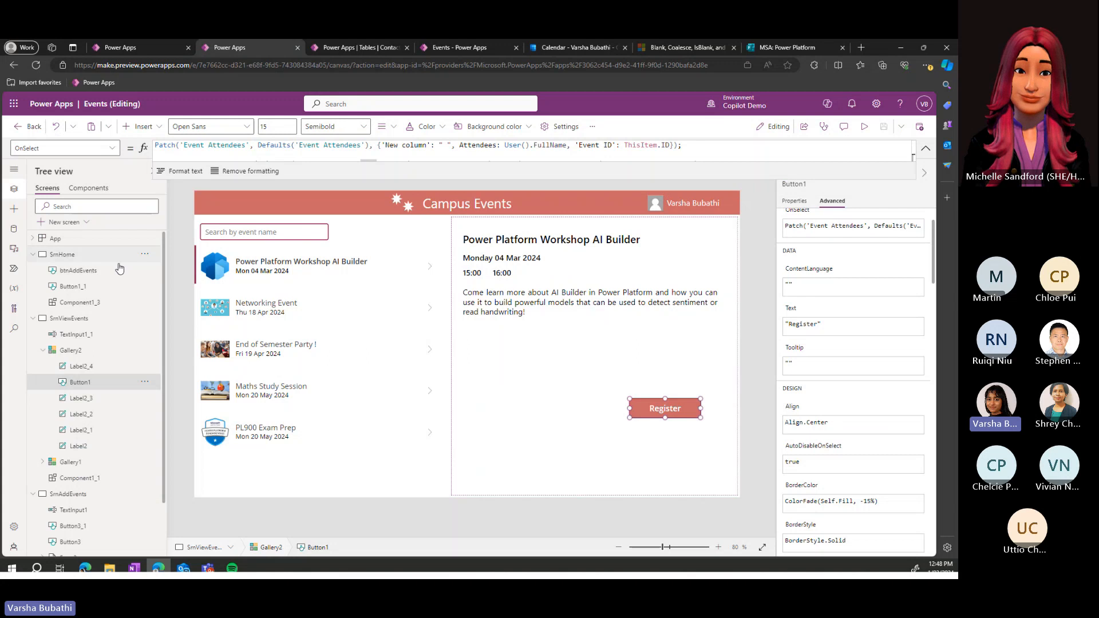
click(96, 190)
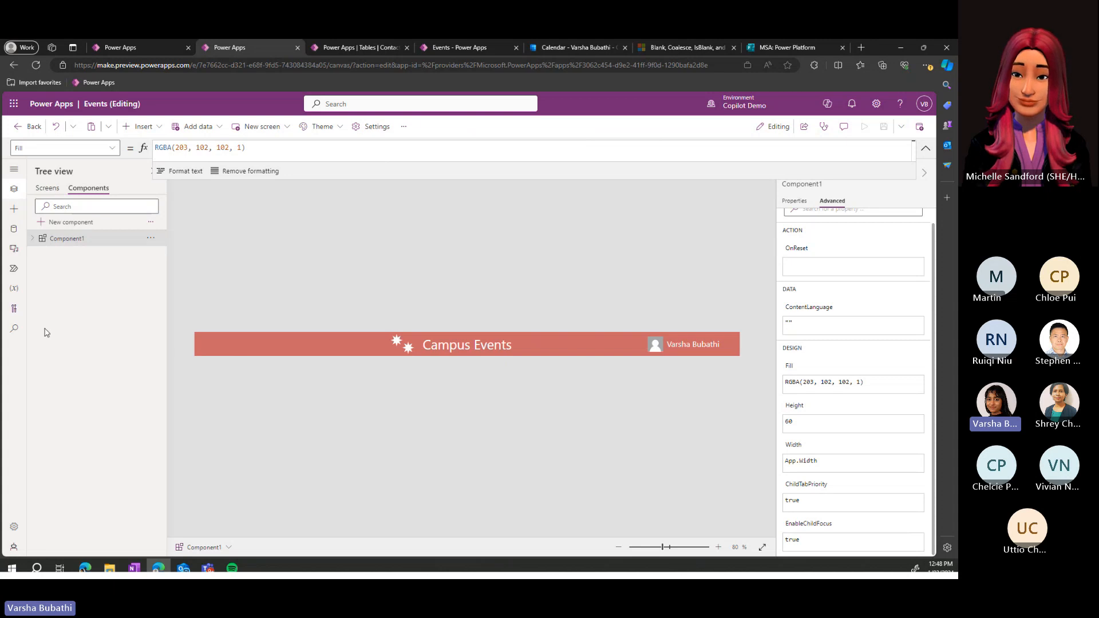
click(48, 189)
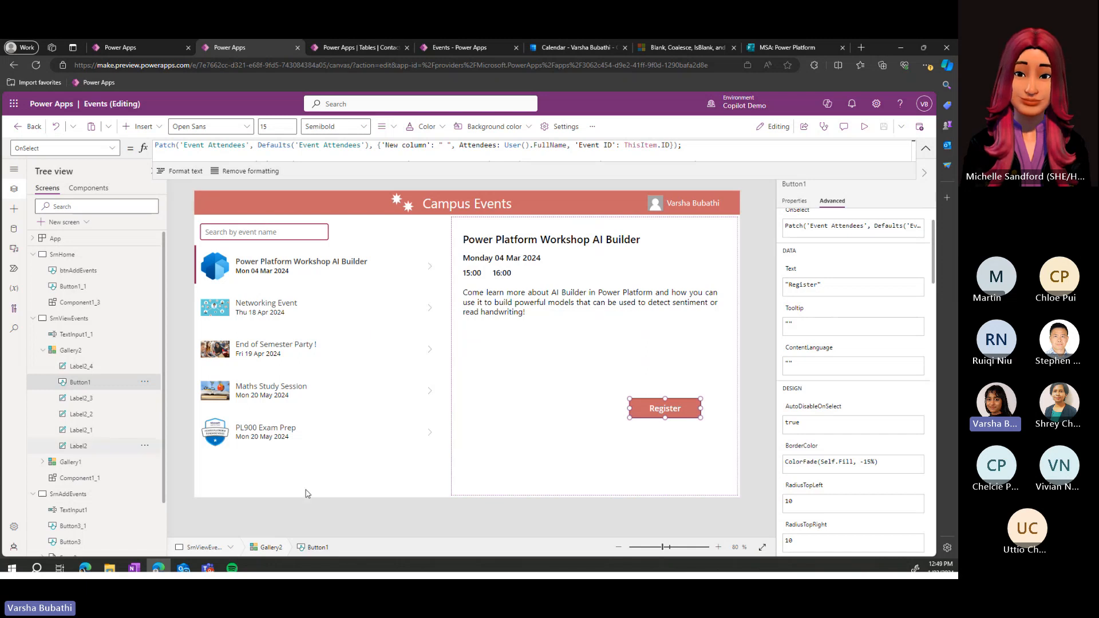
click(78, 319)
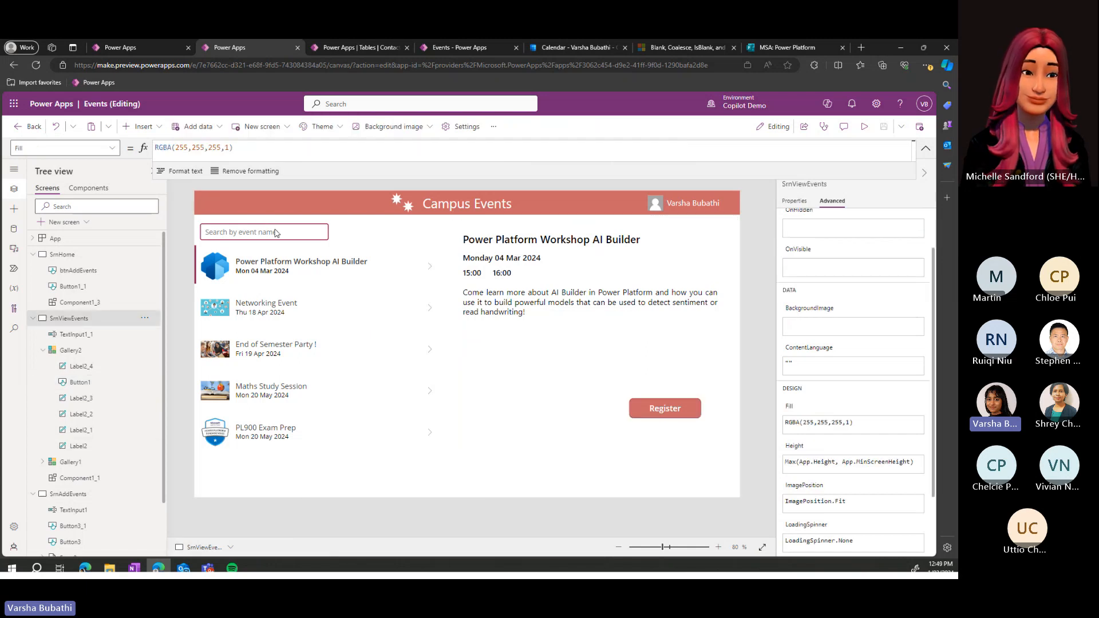
click(85, 256)
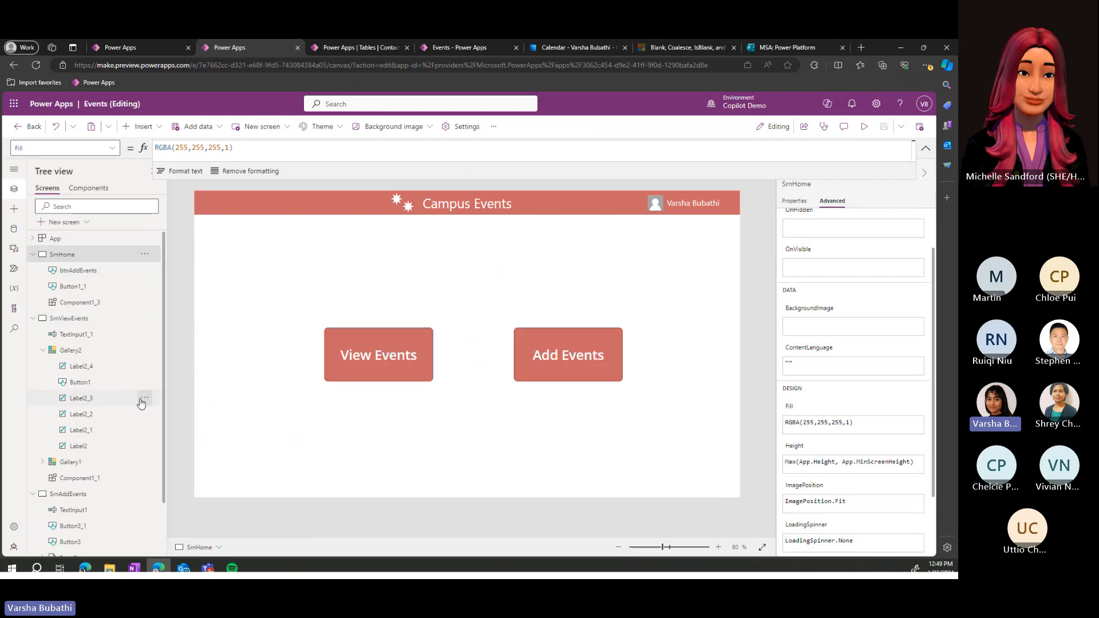
scroll(140, 400, down, 2)
click(91, 432)
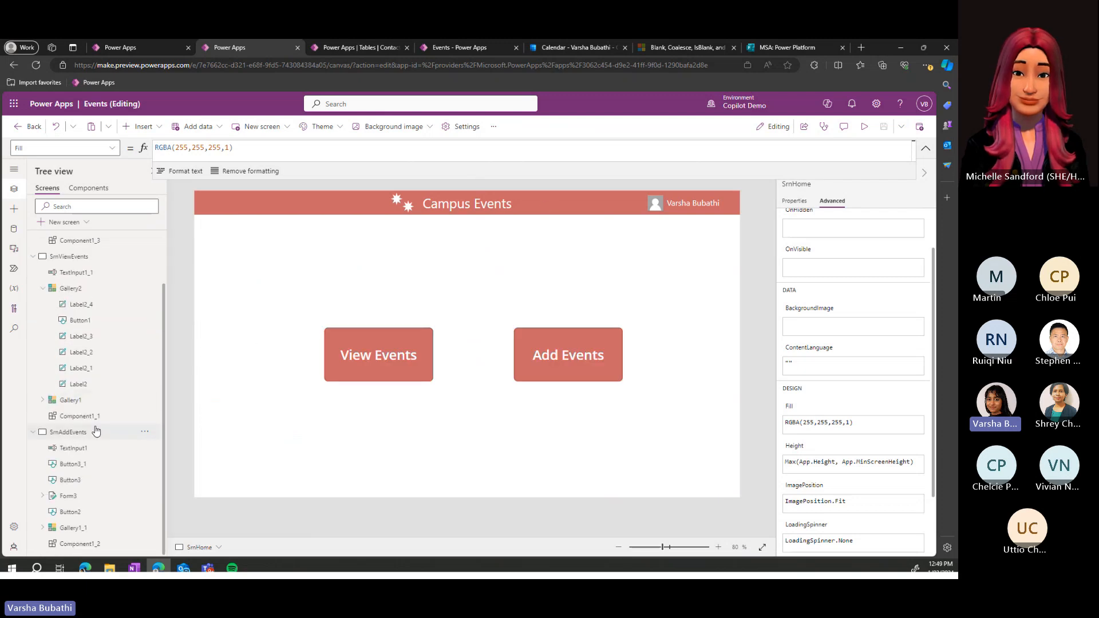
click(96, 188)
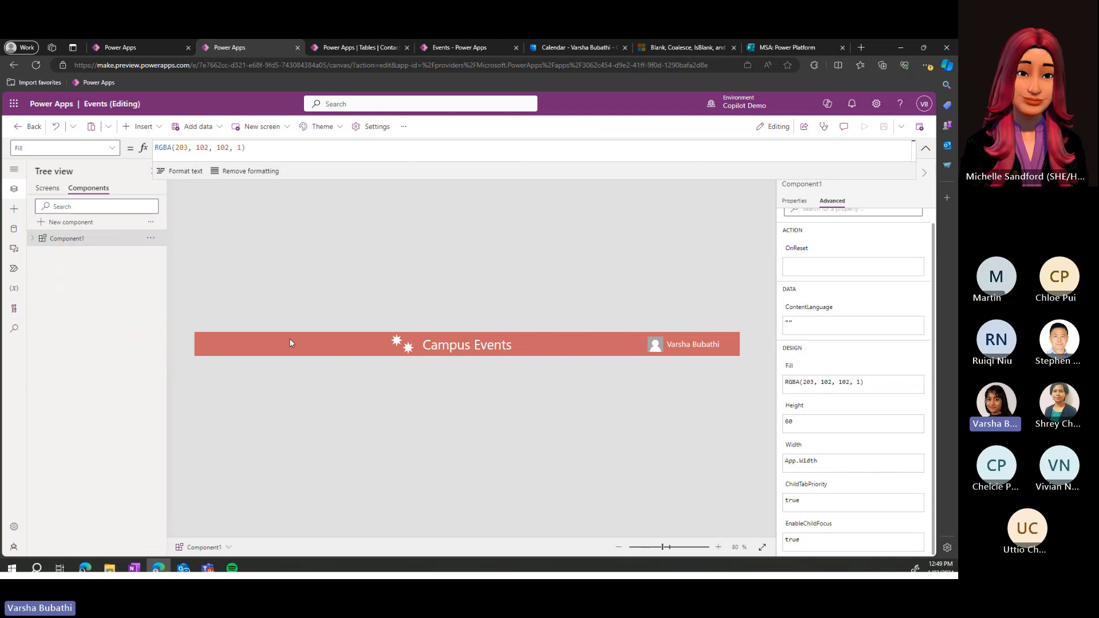
- Insert the custom header Component1 on the add-events screen, reposition it over the event list and form, and delete it
click(48, 189)
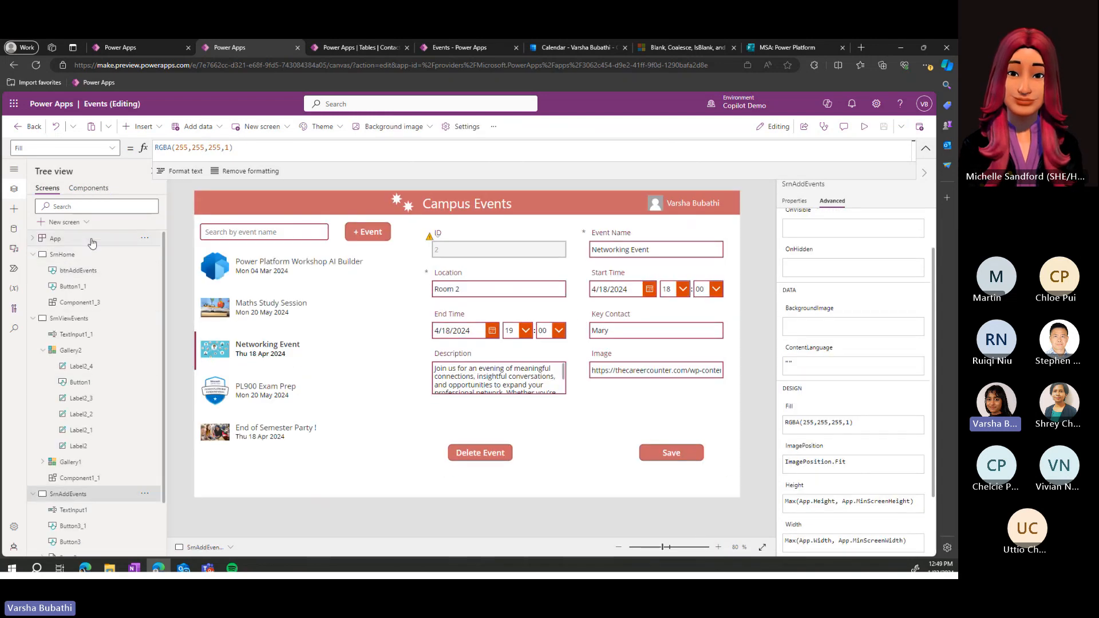
scroll(92, 441, down, 1)
click(140, 127)
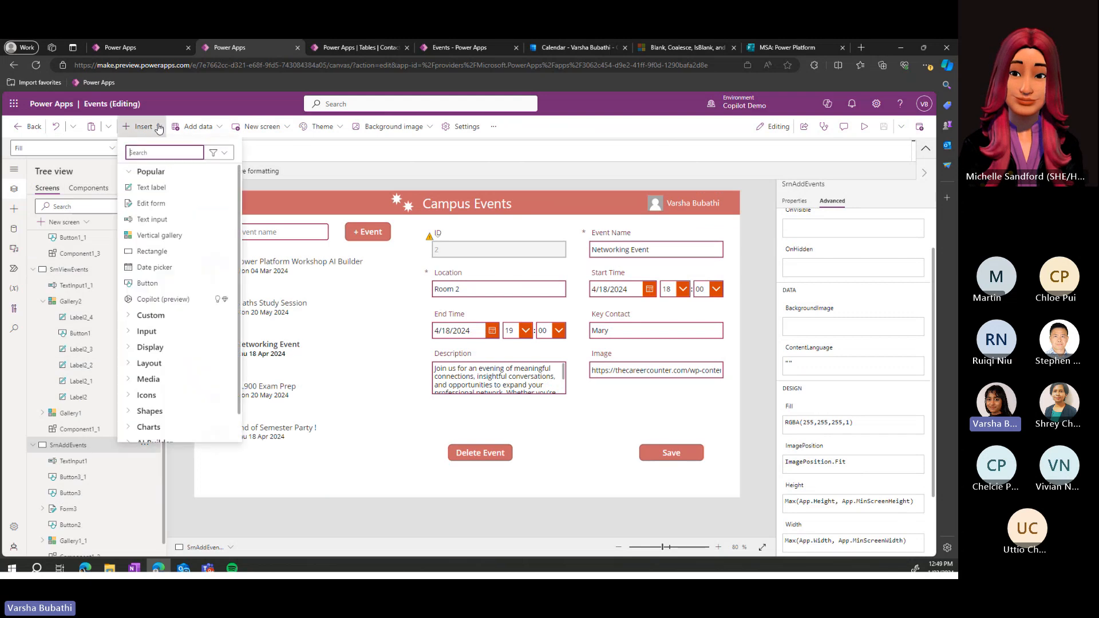
scroll(173, 346, down, 1)
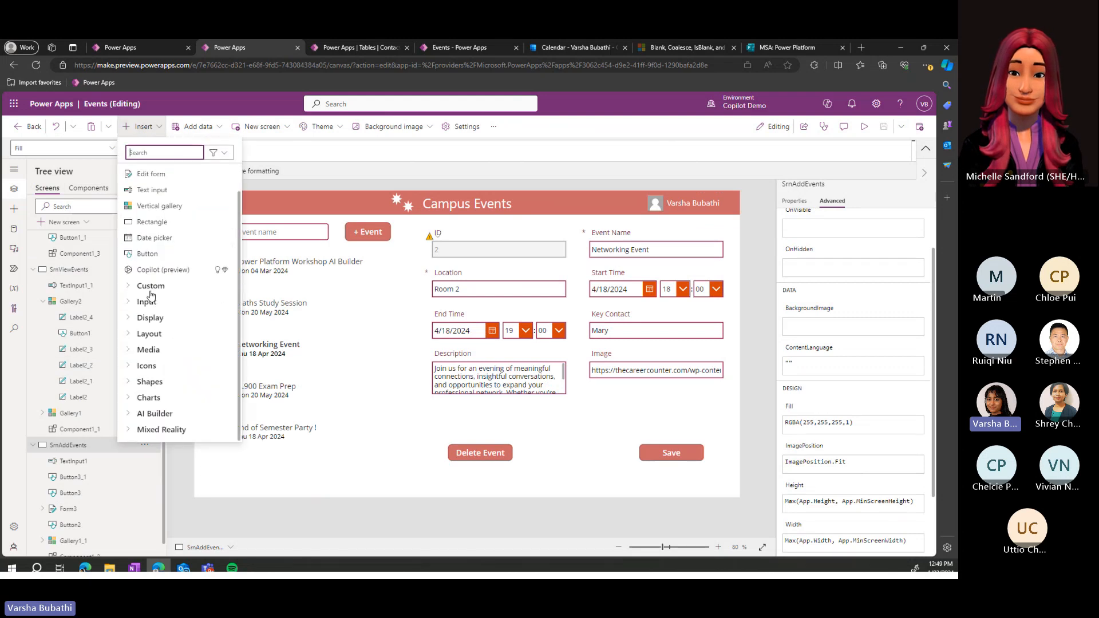
click(150, 291)
click(166, 303)
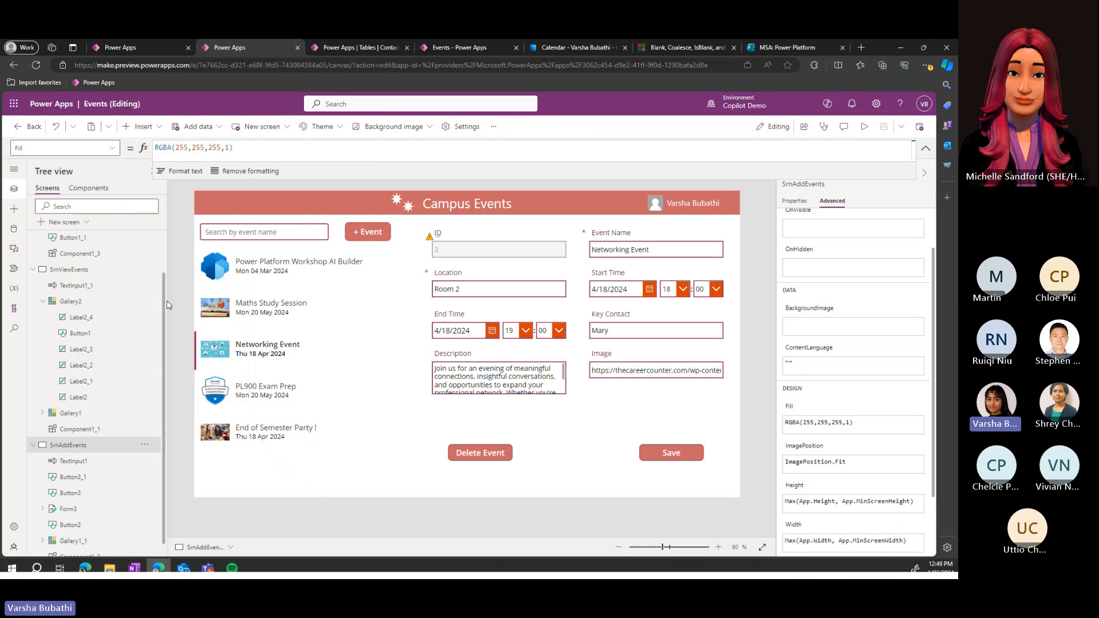
drag(451, 210, 450, 402)
drag(453, 359, 471, 273)
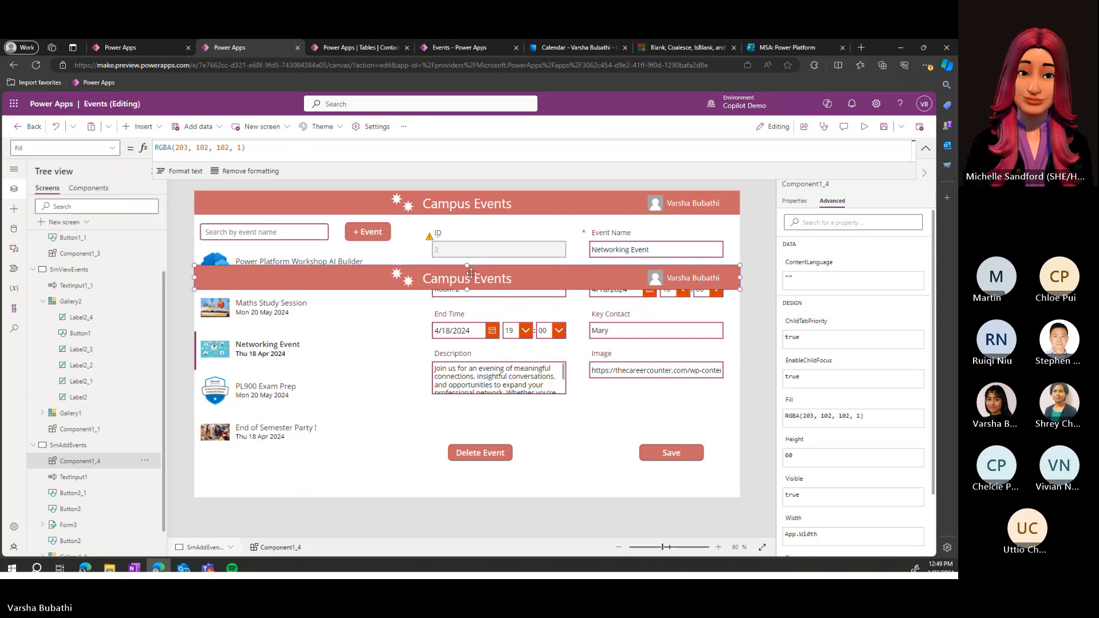
key(Delete)
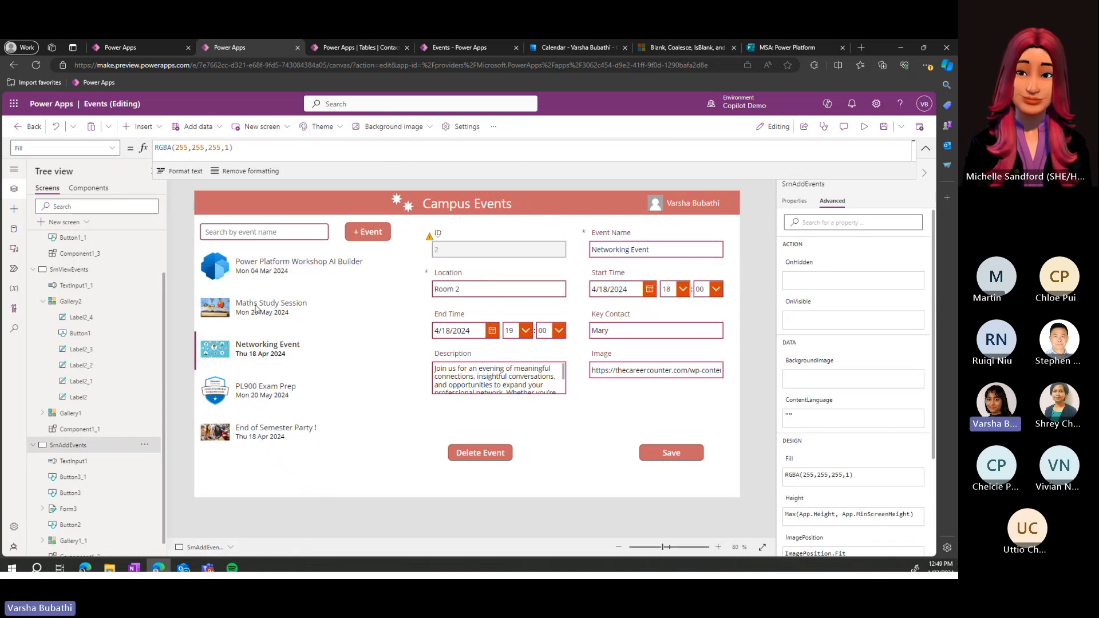
- Change the Text formula of the user name label in header Component1 to User().Email
click(88, 188)
click(668, 344)
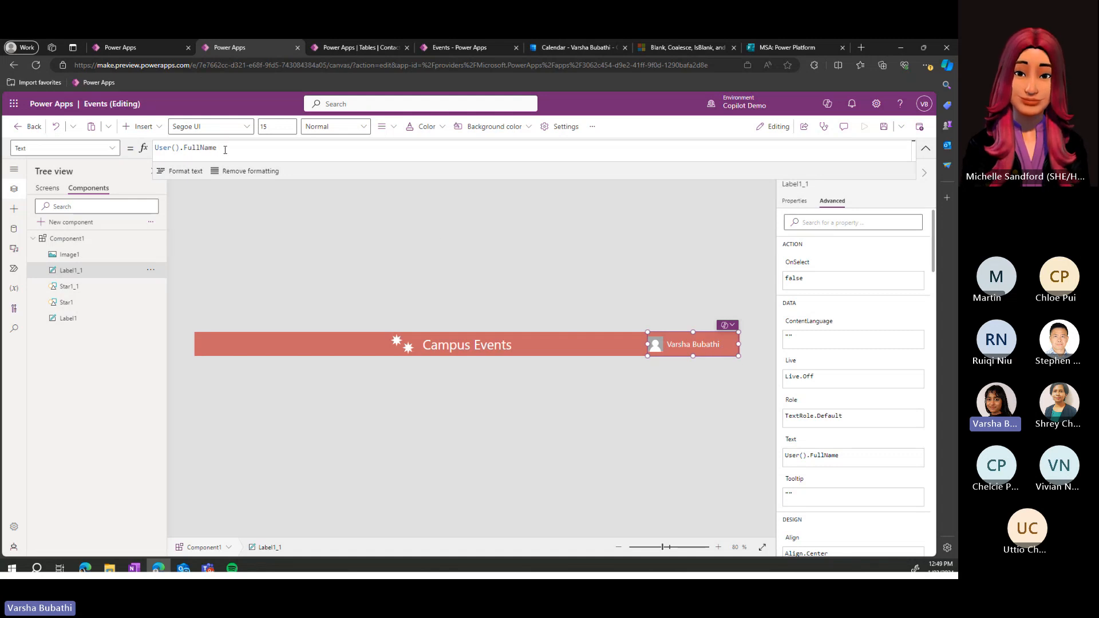
double_click(171, 148)
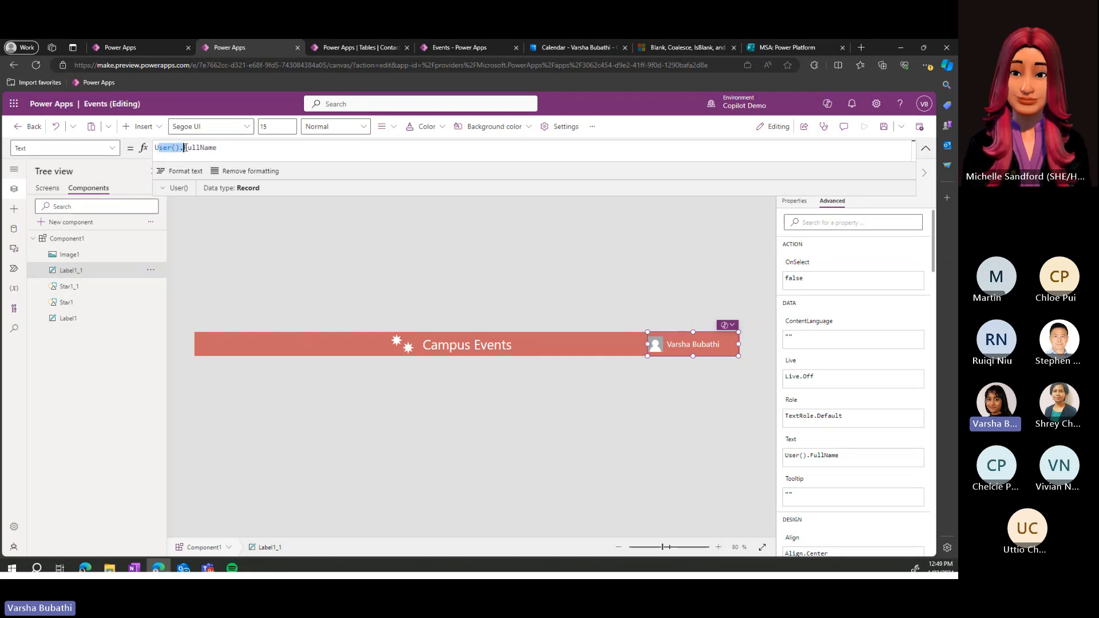
double_click(213, 148)
key(BackSpace)
key(BackSpace)
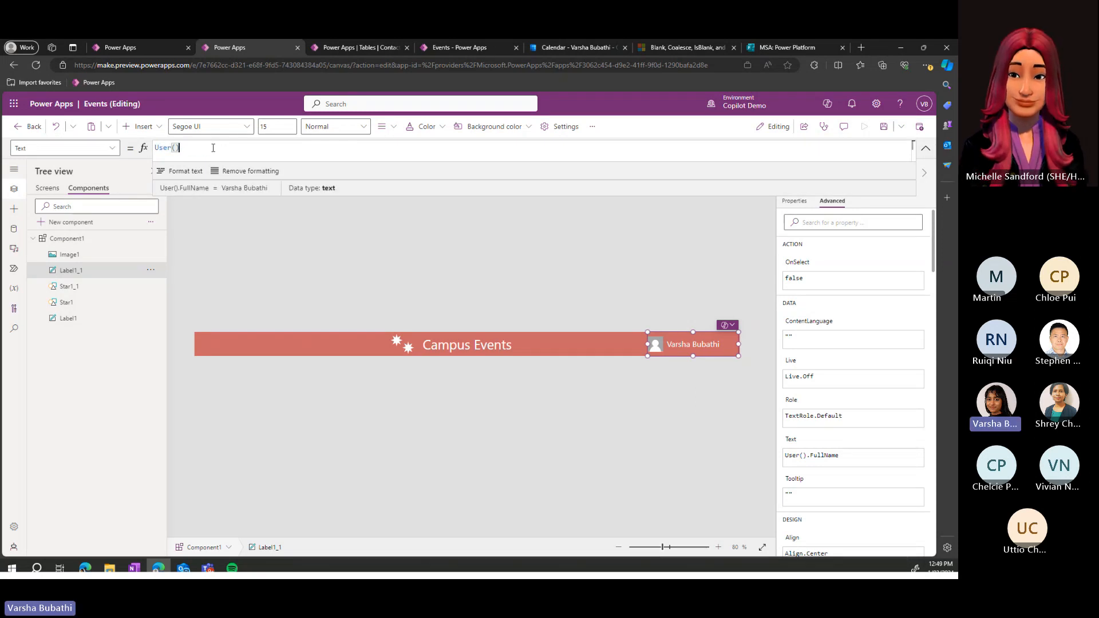
text(.)
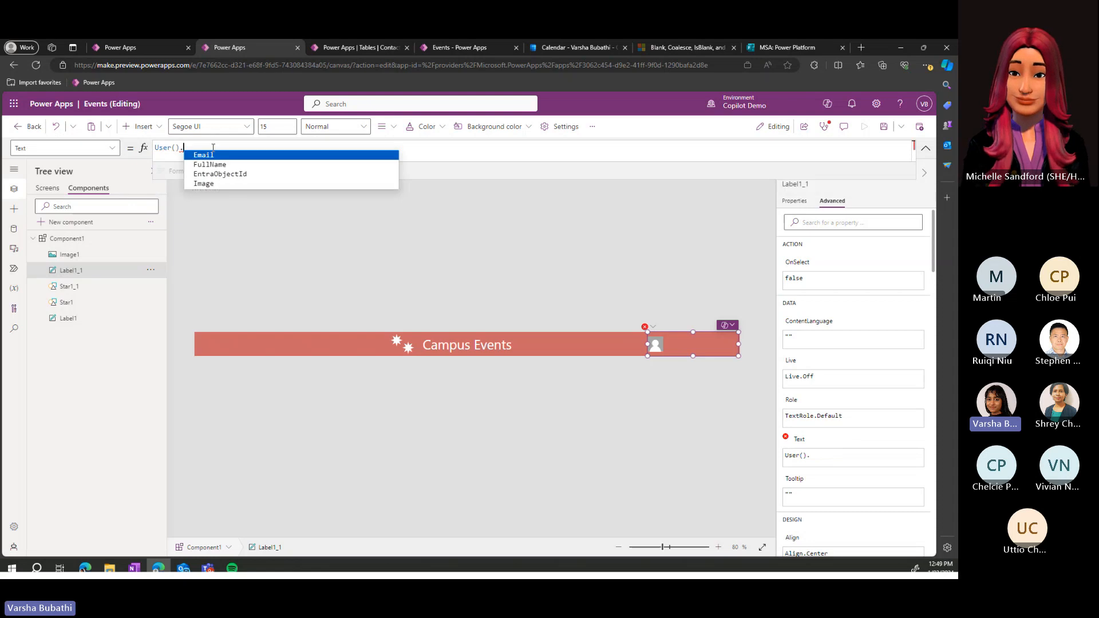
click(208, 155)
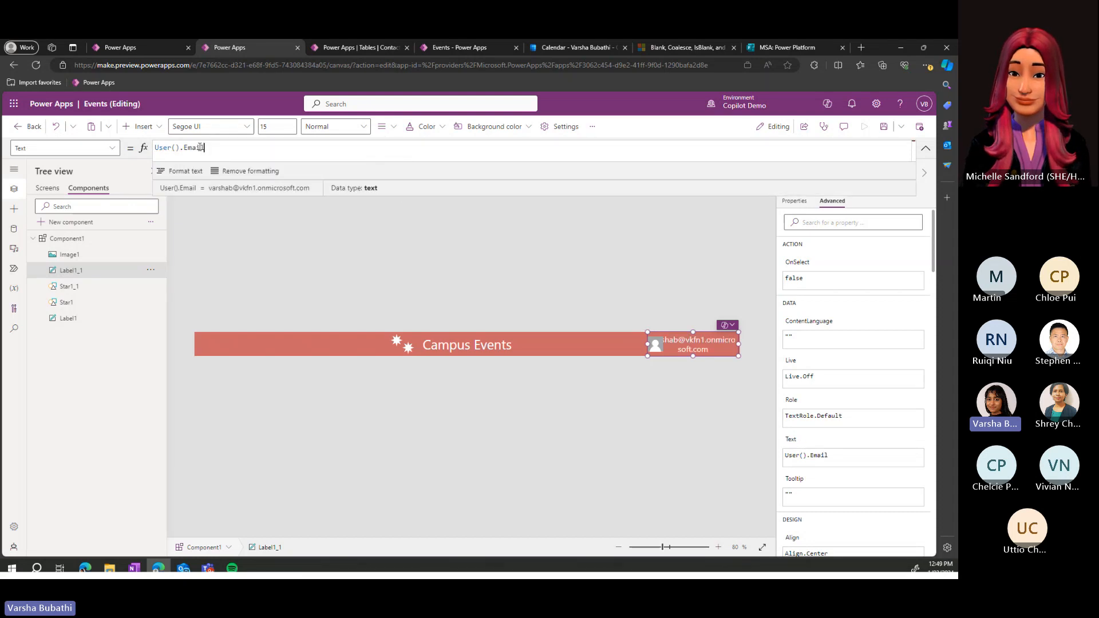
- Restore the header label's Text formula to User().FullName
double_click(200, 148)
text(FullName)
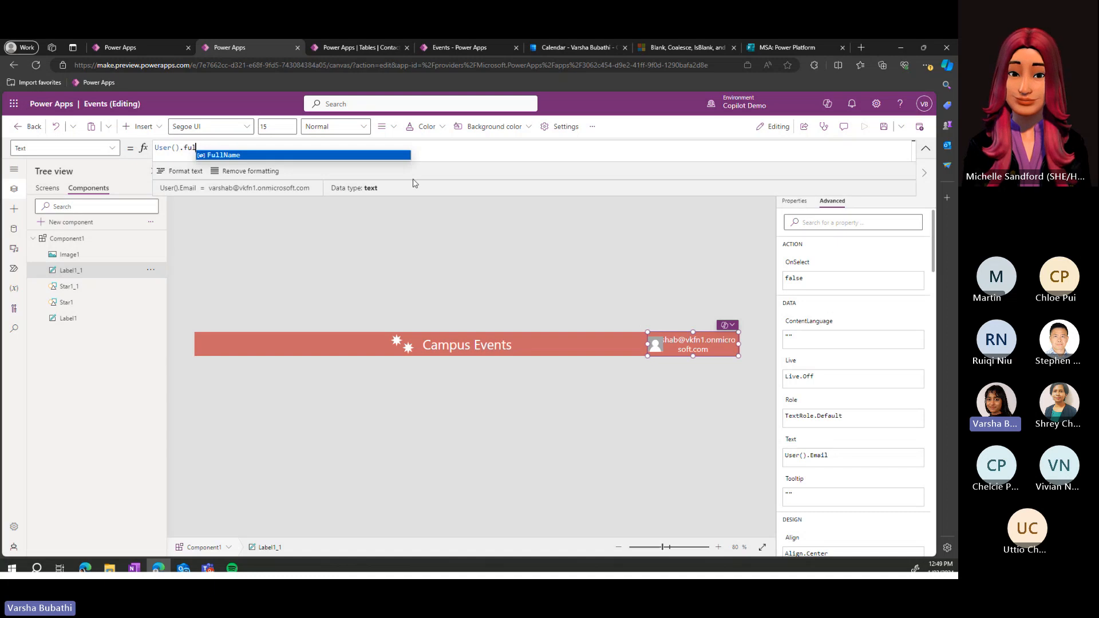
key(Tab)
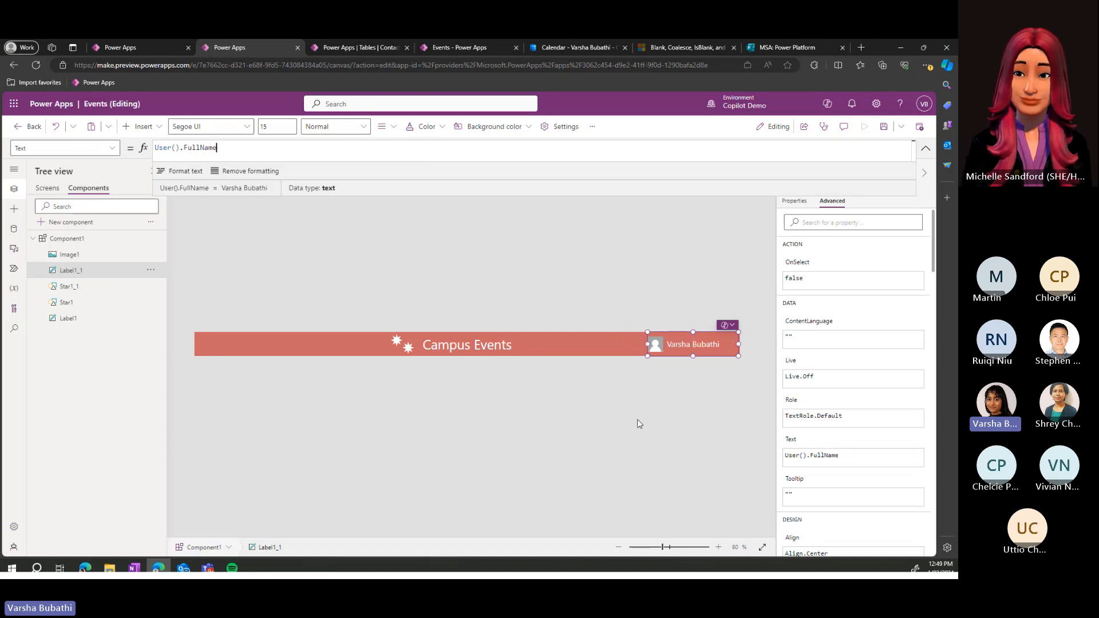
- Return from the header component to the add-events screen and review the app's General and Display settings
click(696, 291)
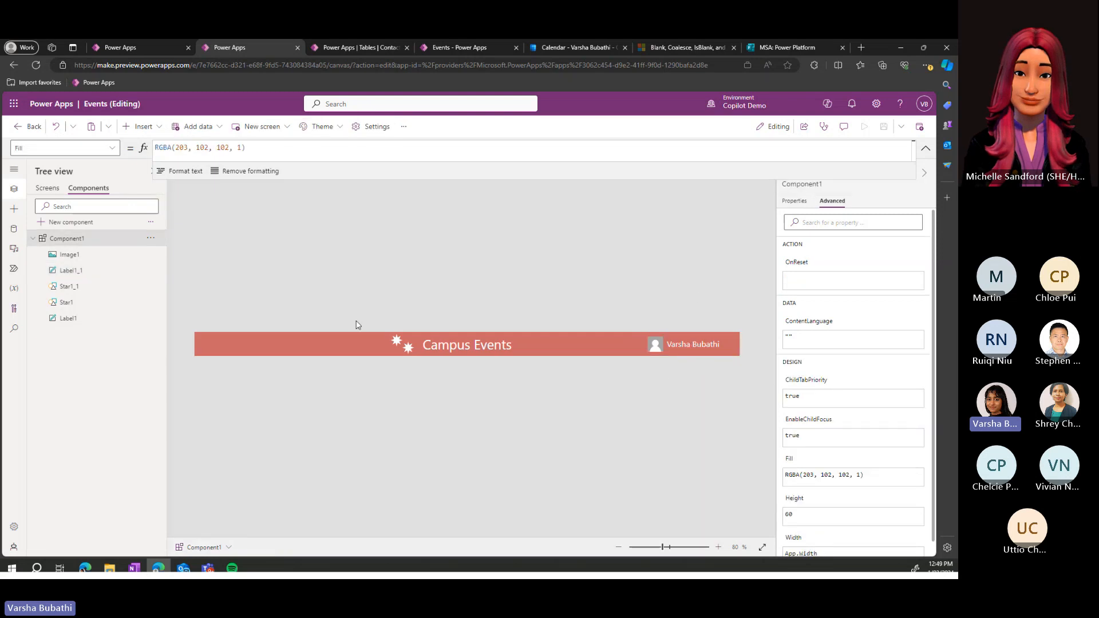
click(48, 188)
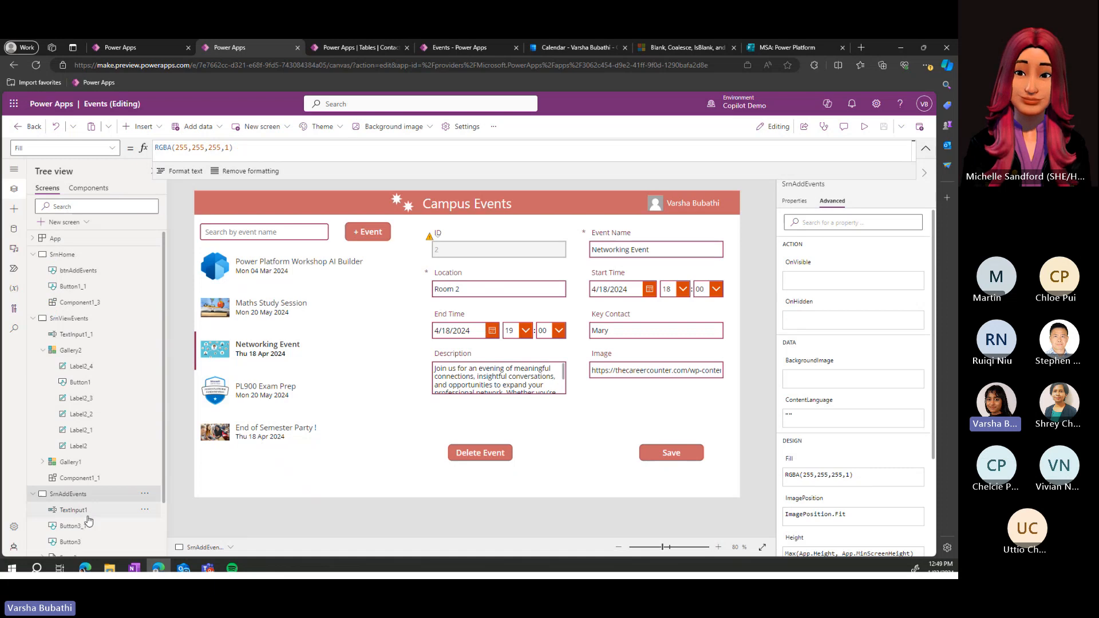
click(10, 527)
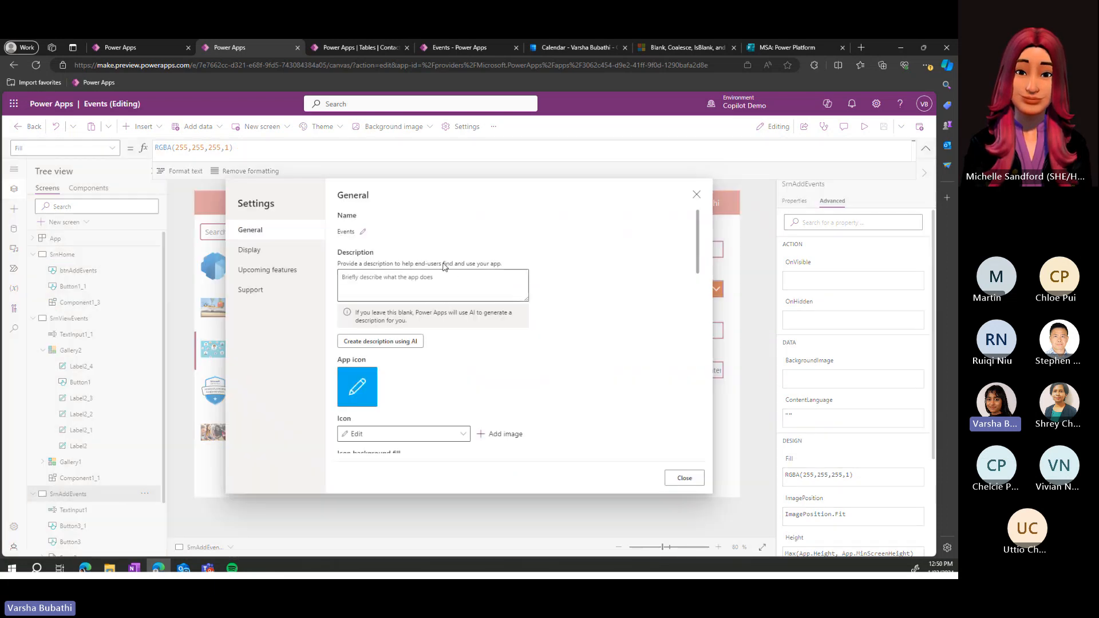
scroll(449, 355, down, 3)
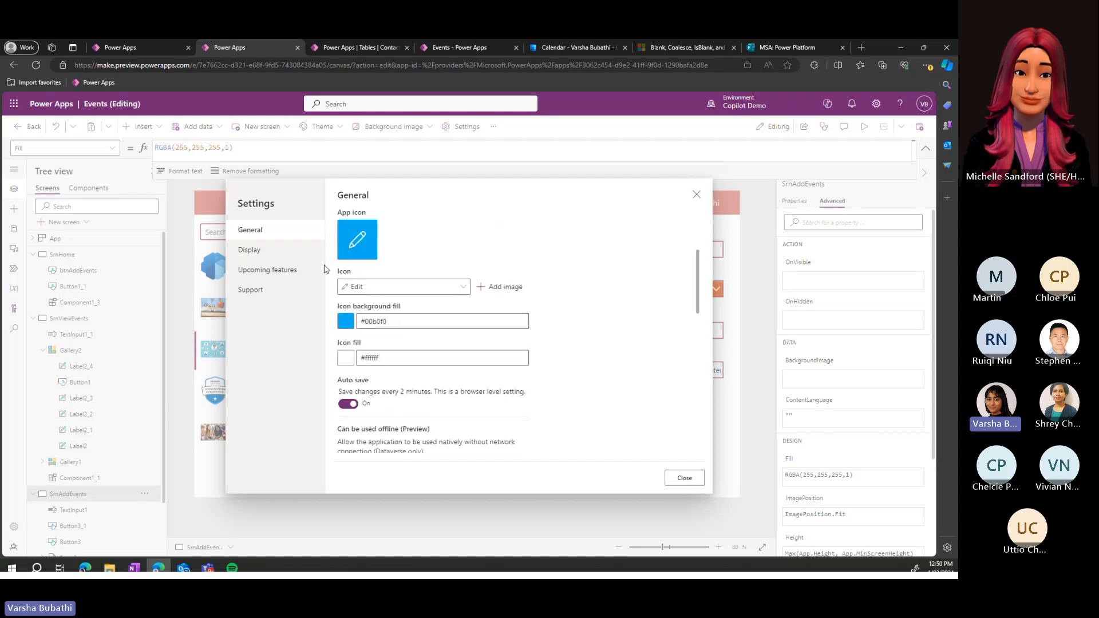
click(285, 250)
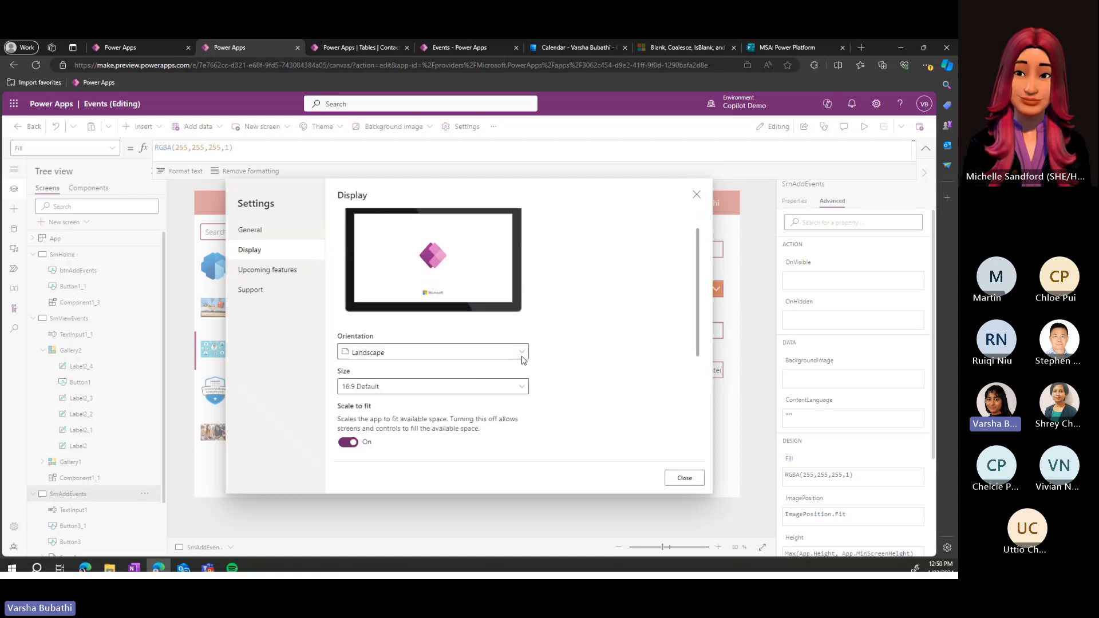
- Look through the Preview and Experimental upcoming features in the app settings, and close the settings
click(269, 270)
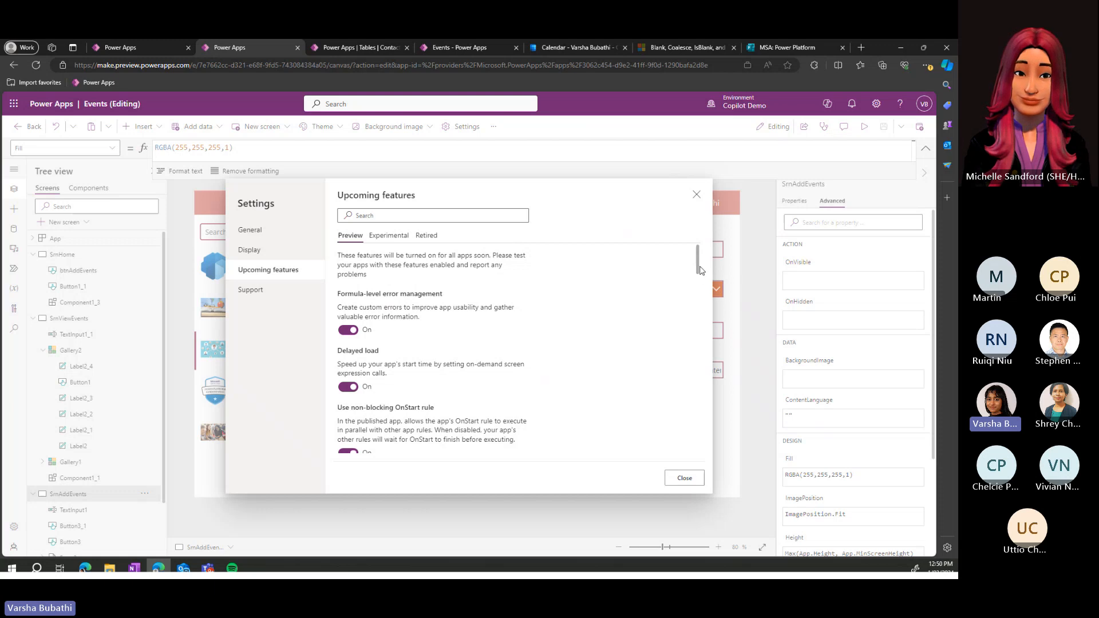
drag(702, 270, 698, 421)
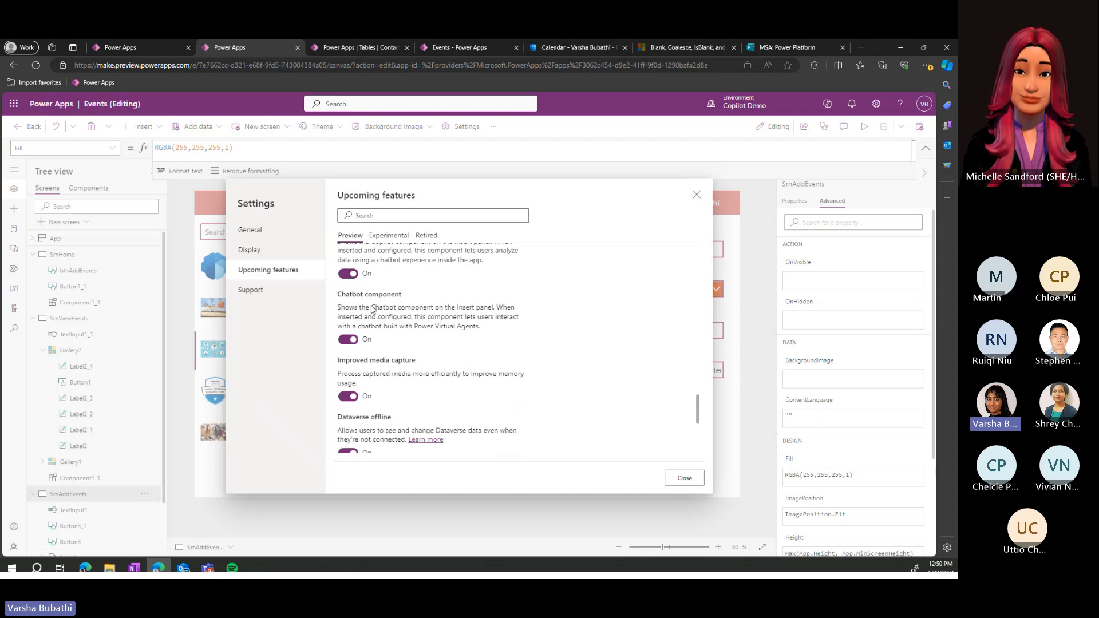
scroll(443, 321, down, 5)
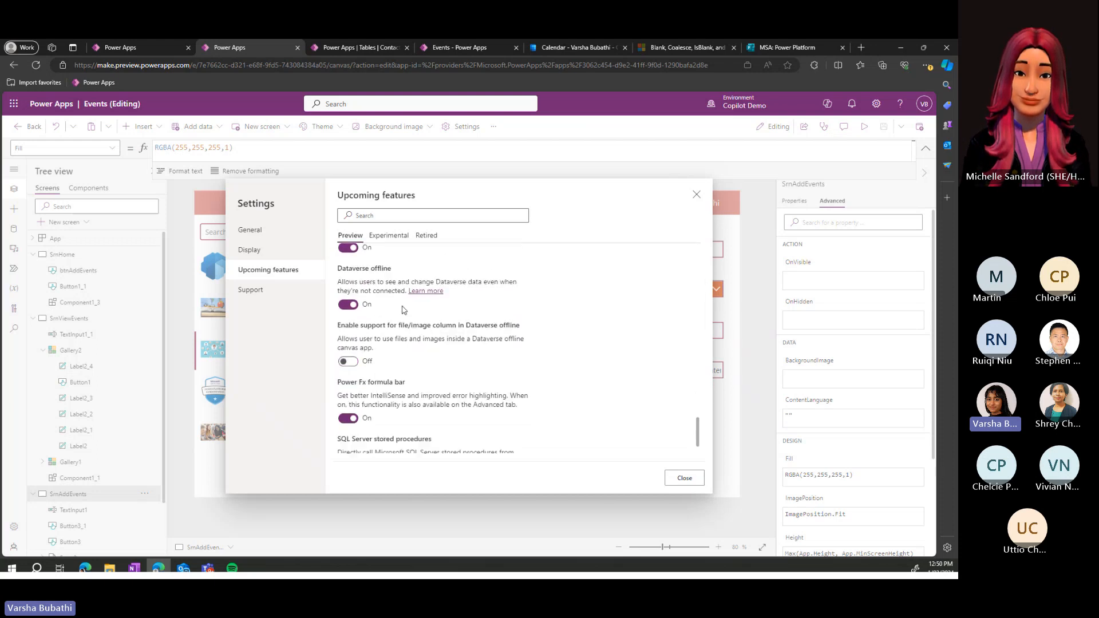
scroll(403, 309, up, 5)
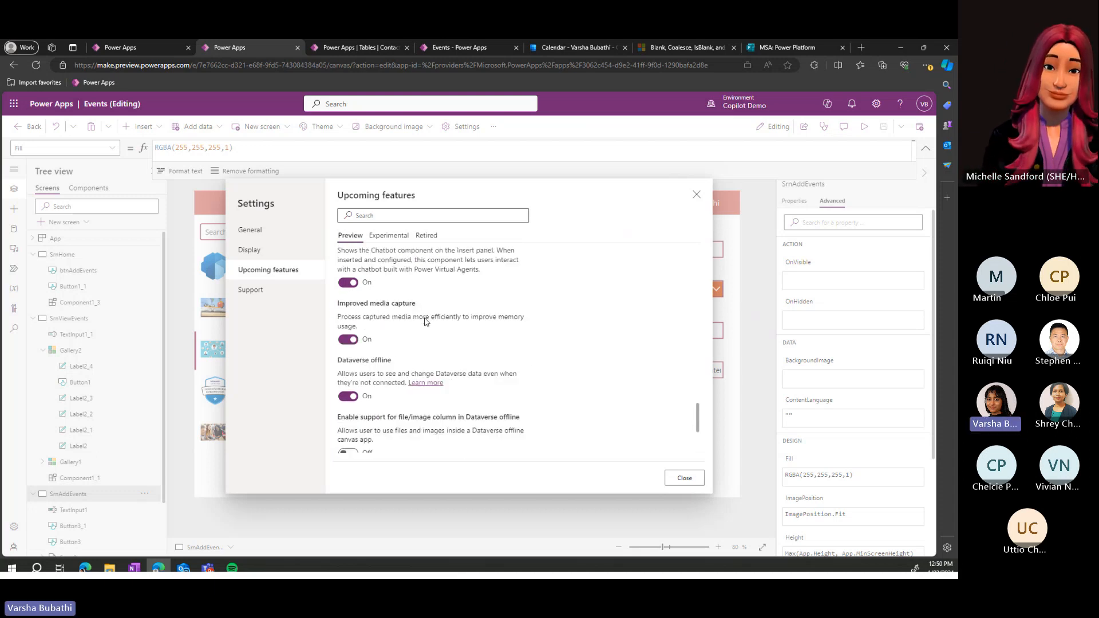
click(402, 240)
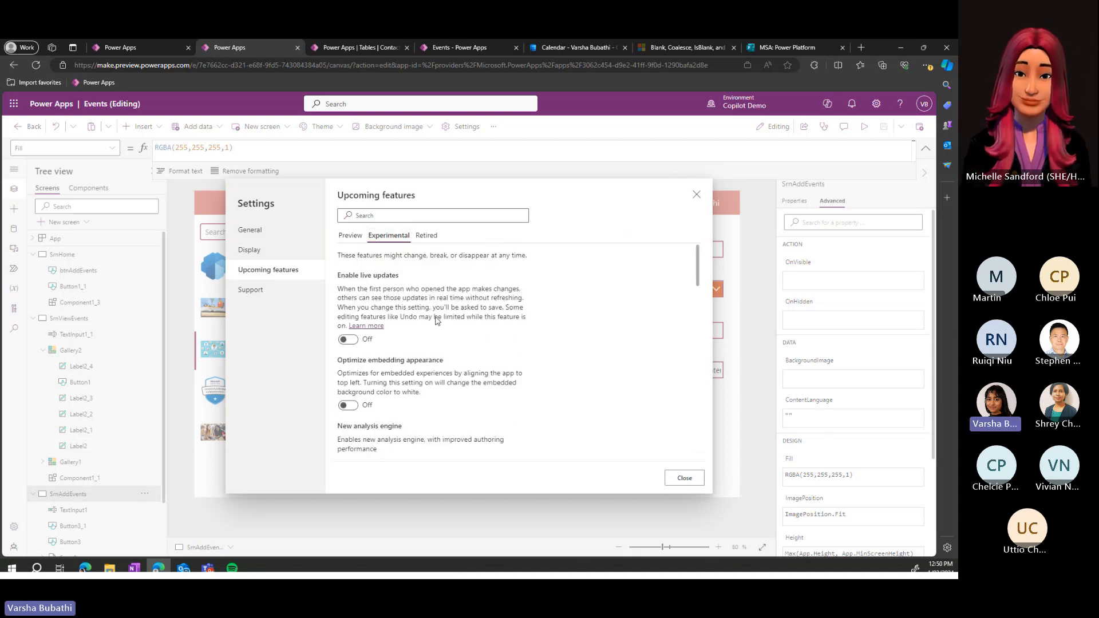
scroll(437, 320, down, 2)
scroll(437, 321, down, 2)
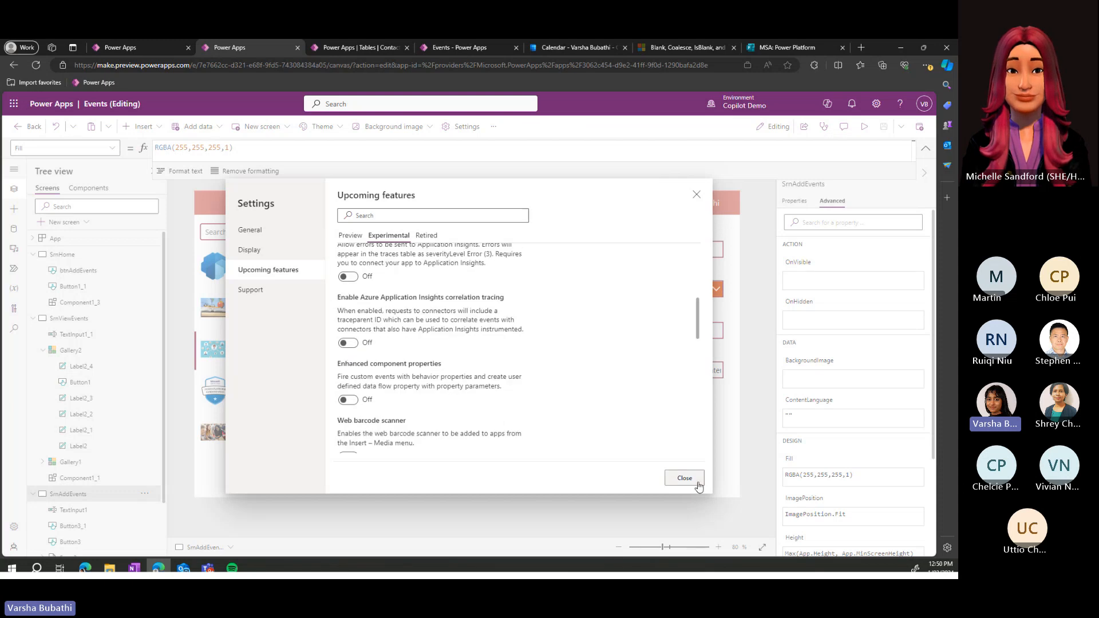
click(684, 479)
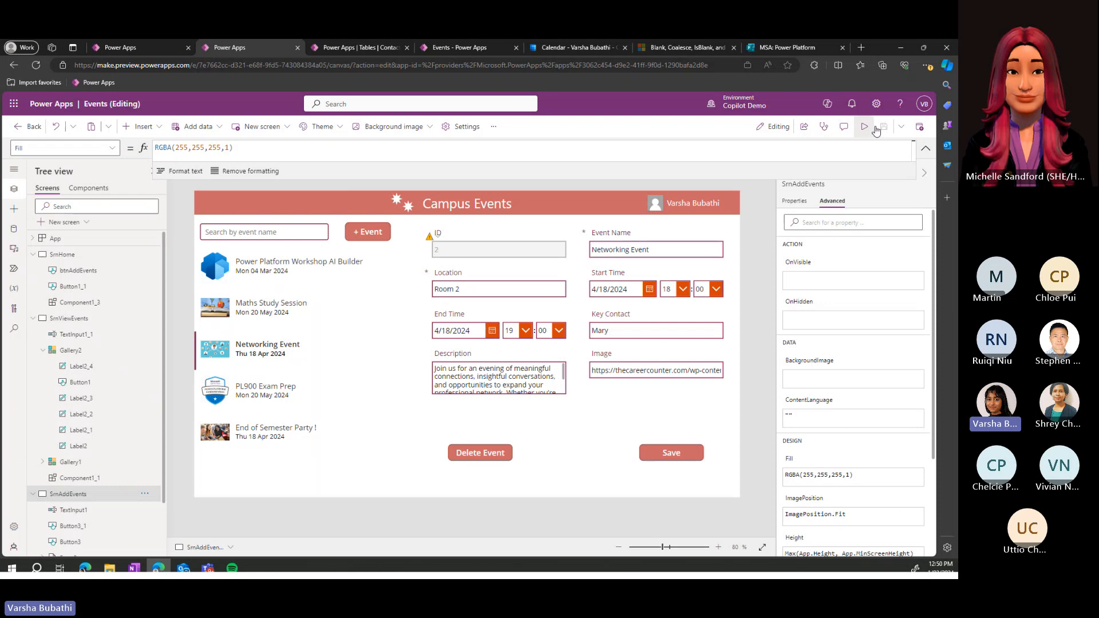
- Move the Save button slightly lower on the add-events screen and select the event form behind it
click(679, 453)
drag(679, 452, 679, 457)
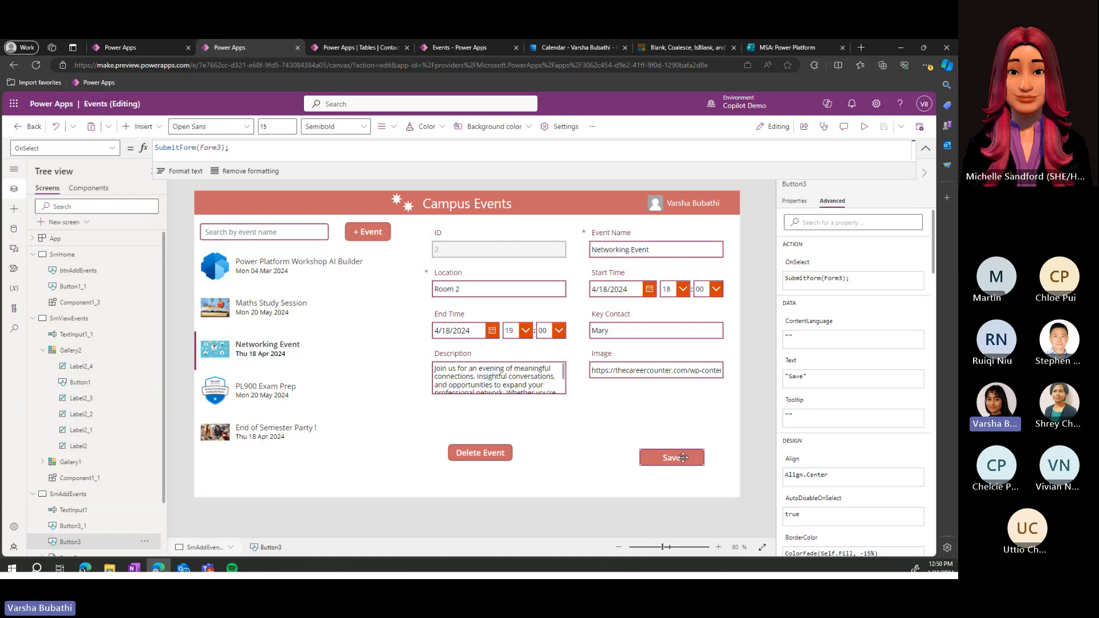
click(732, 371)
- Save the Events app and publish this version without entering a description
click(890, 123)
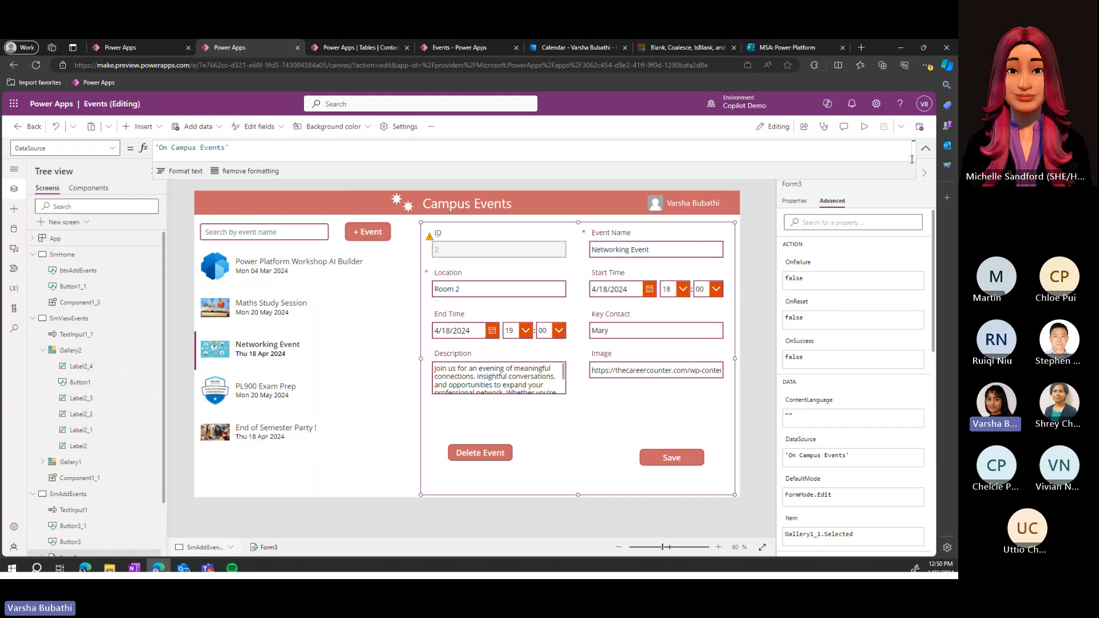
click(921, 128)
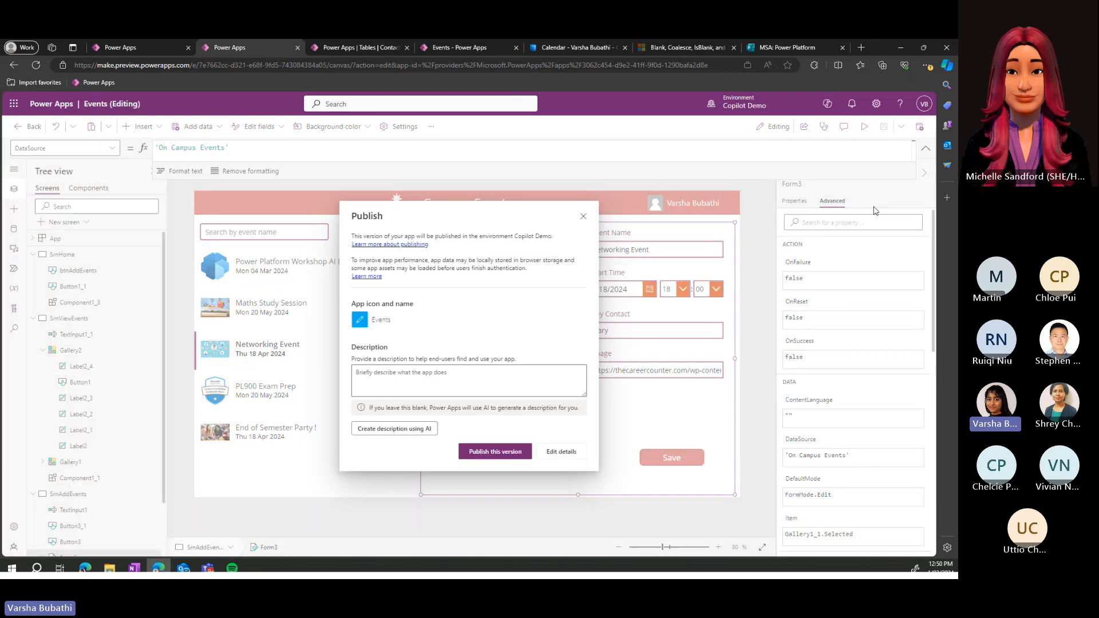
click(503, 458)
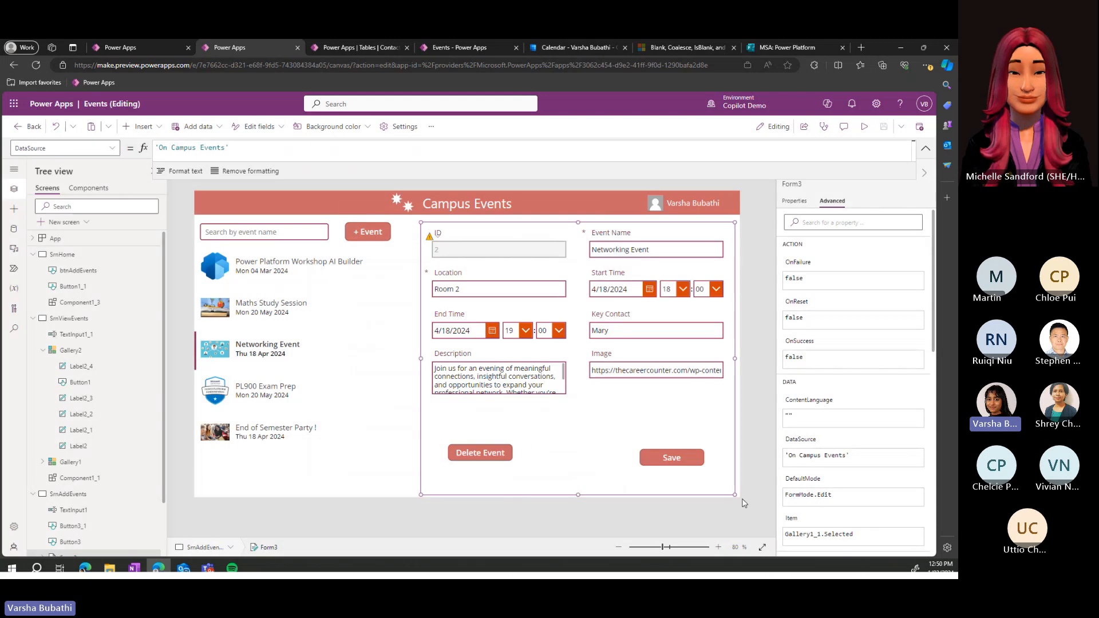
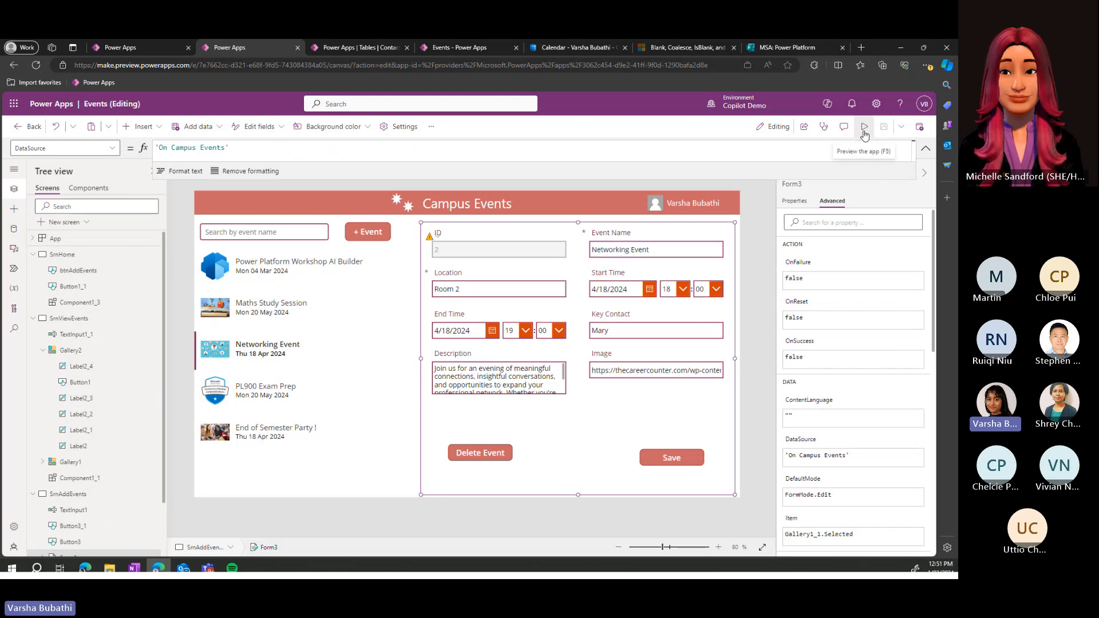
- Preview the app from the home screen, go to View Events and close the preview
click(79, 255)
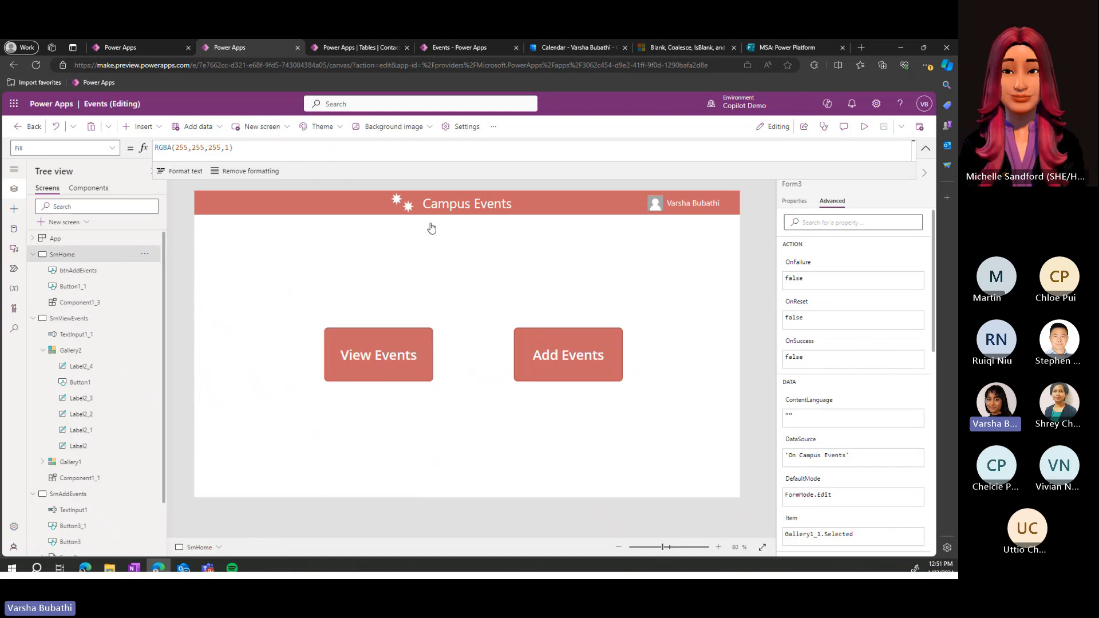
click(865, 127)
click(378, 352)
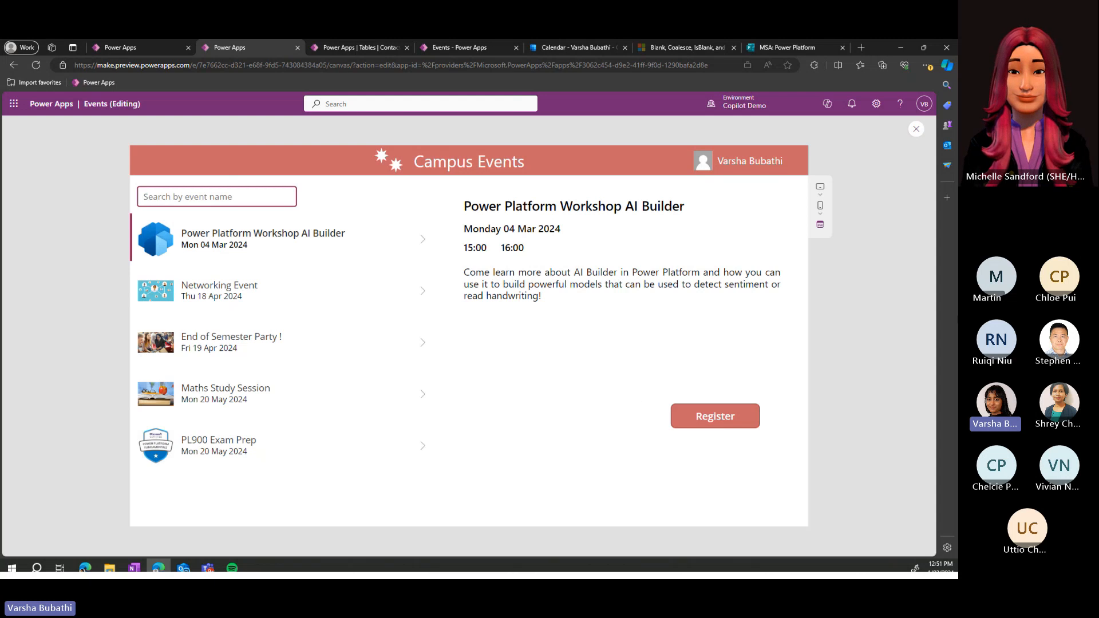
click(915, 131)
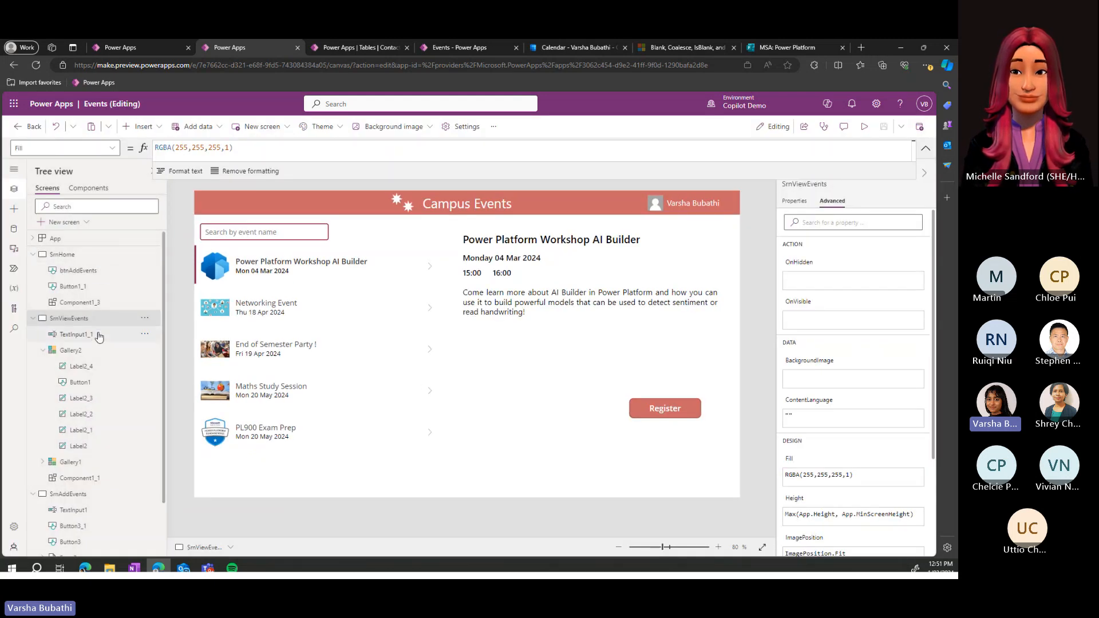
- Open the header Component1 for editing and insert a Back arrow icon at the header's left end
click(280, 207)
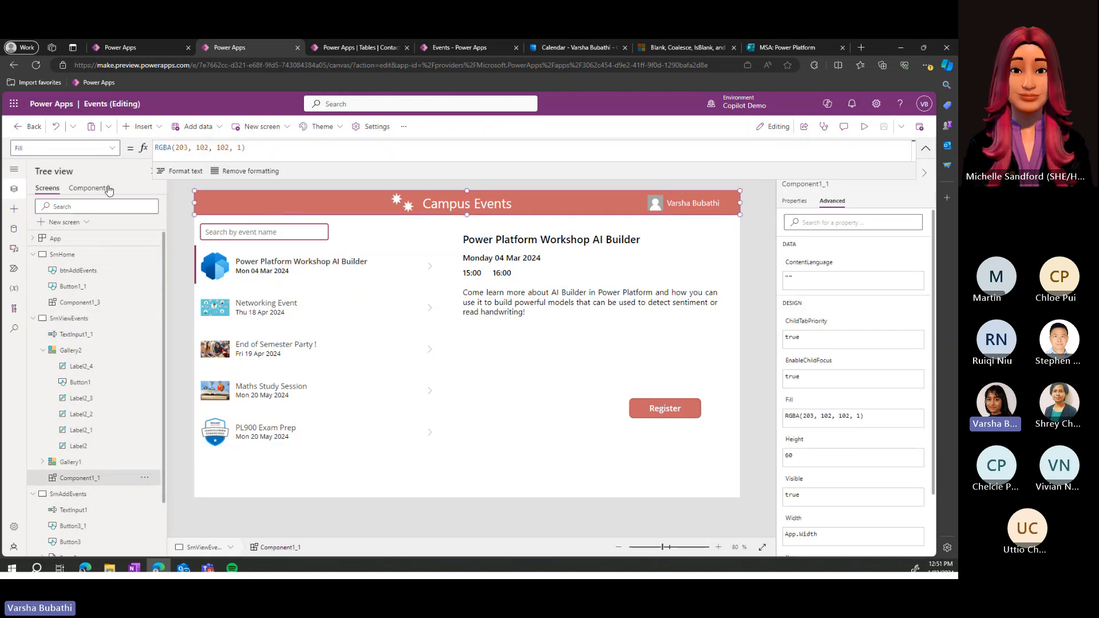
click(107, 190)
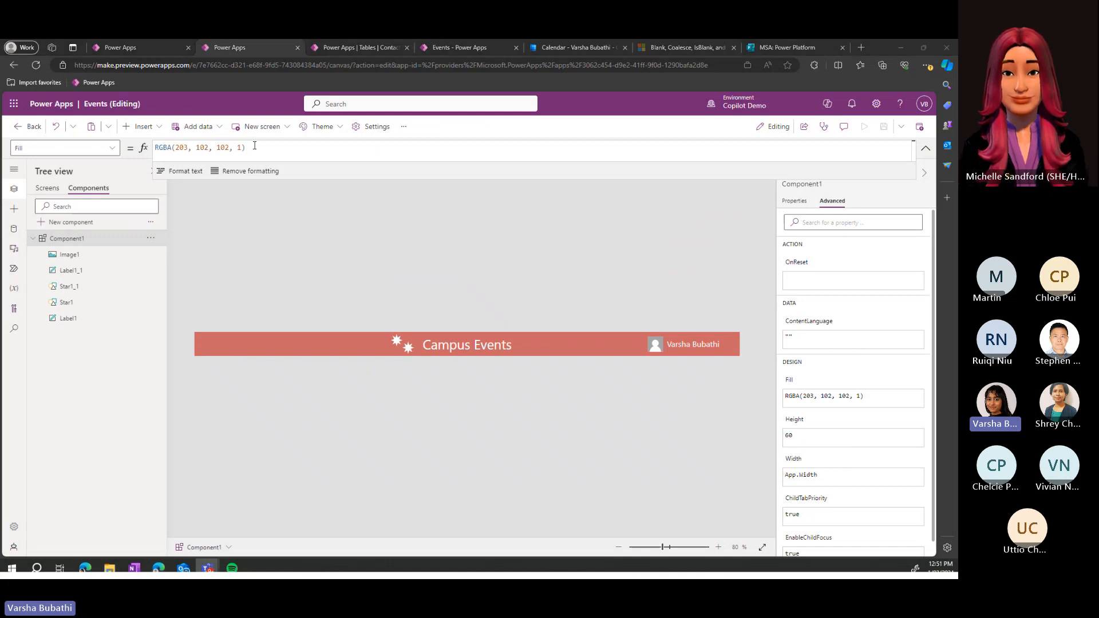
drag(291, 179, 308, 146)
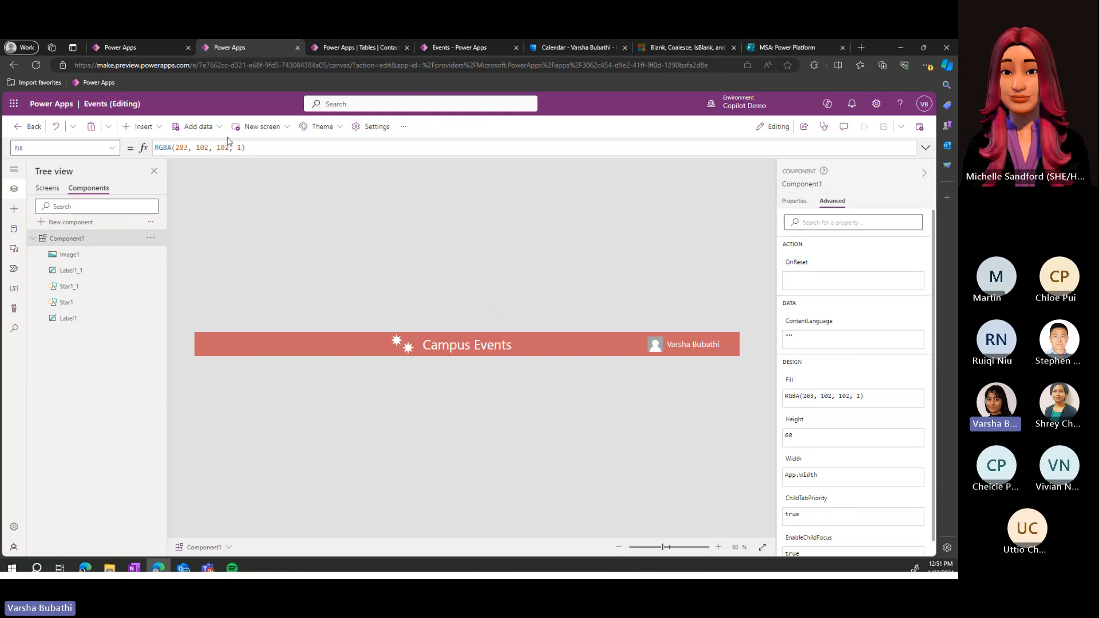
click(143, 127)
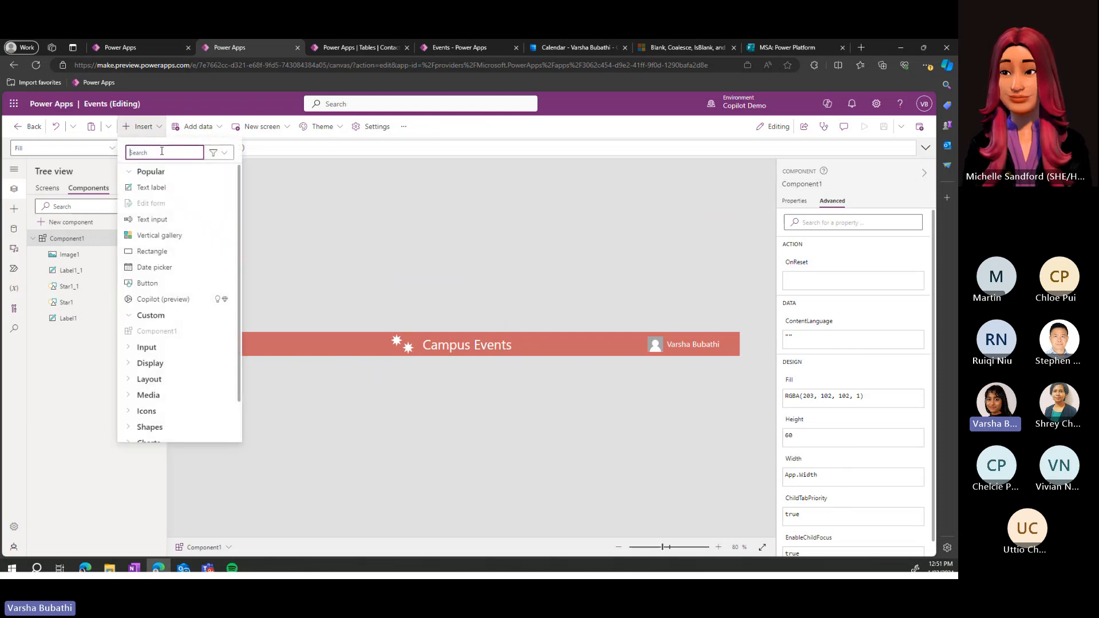
text(bac)
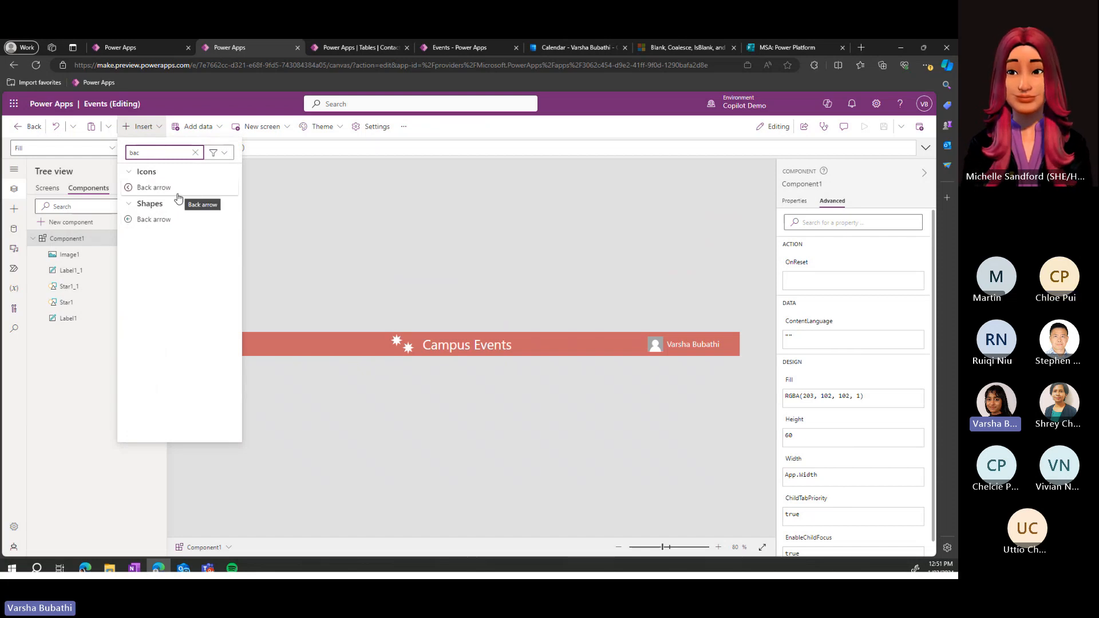
drag(192, 197, 212, 343)
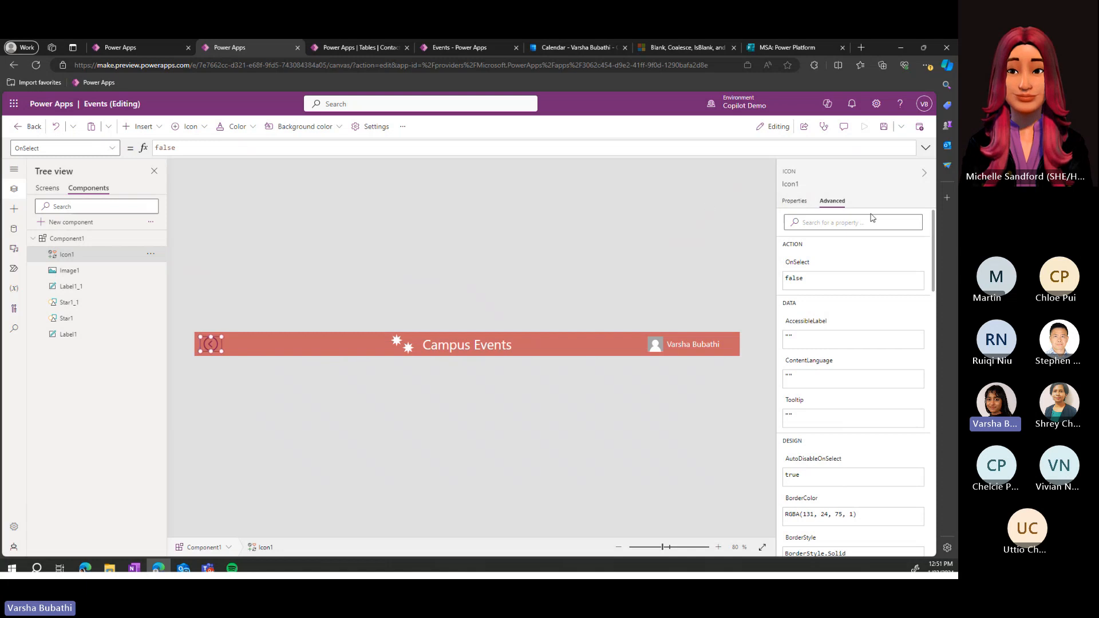
- Color the header's back arrow icon white and set its OnSelect formula to Back()
click(798, 203)
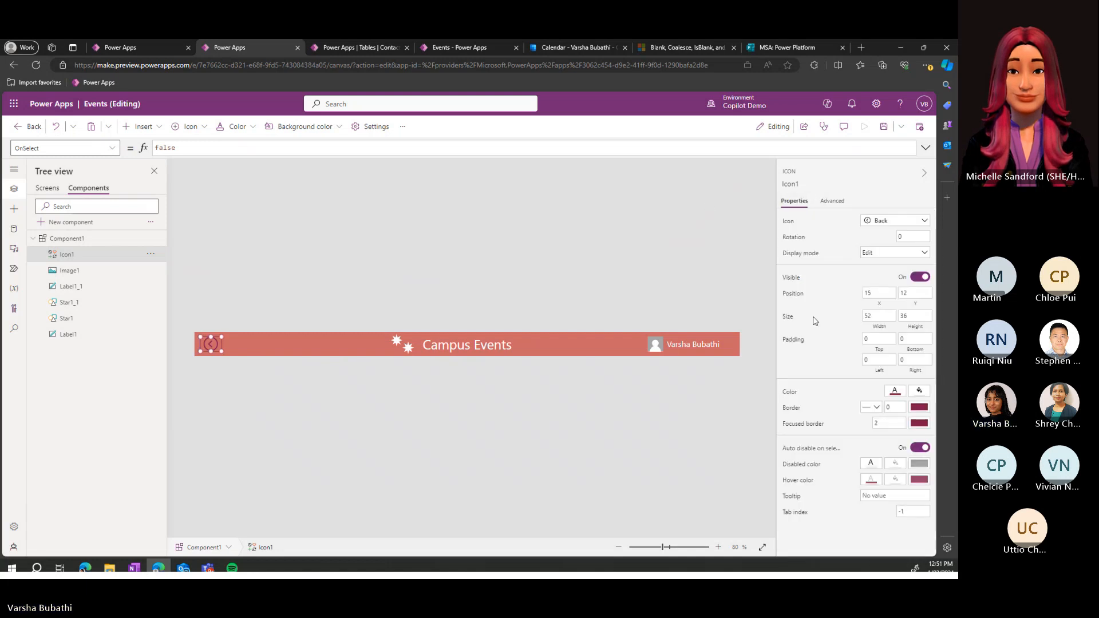
click(919, 391)
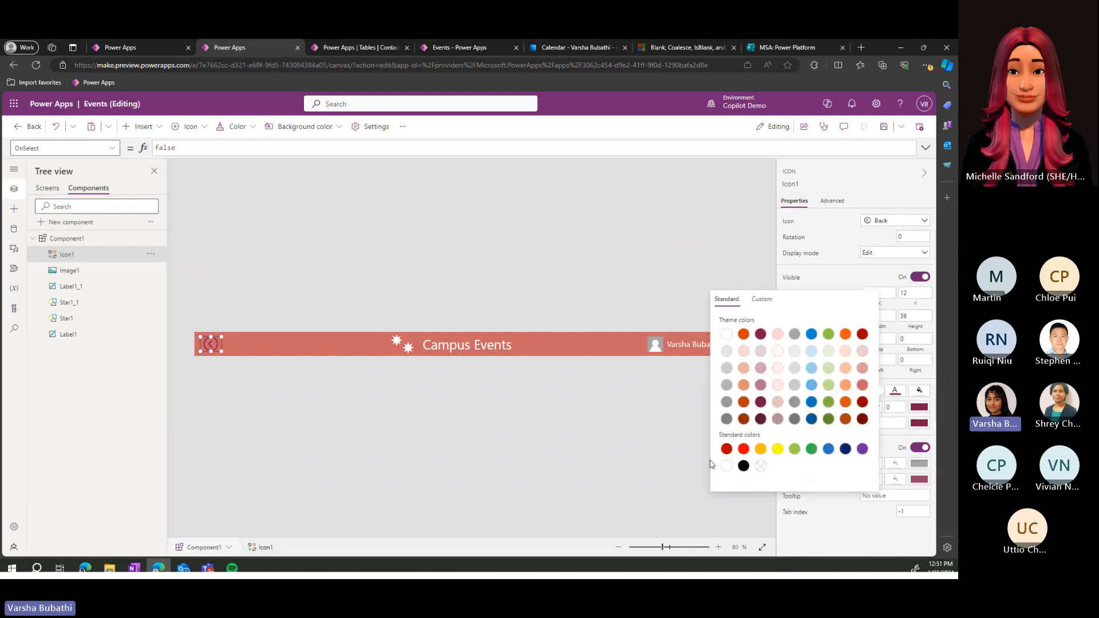
click(828, 203)
click(807, 273)
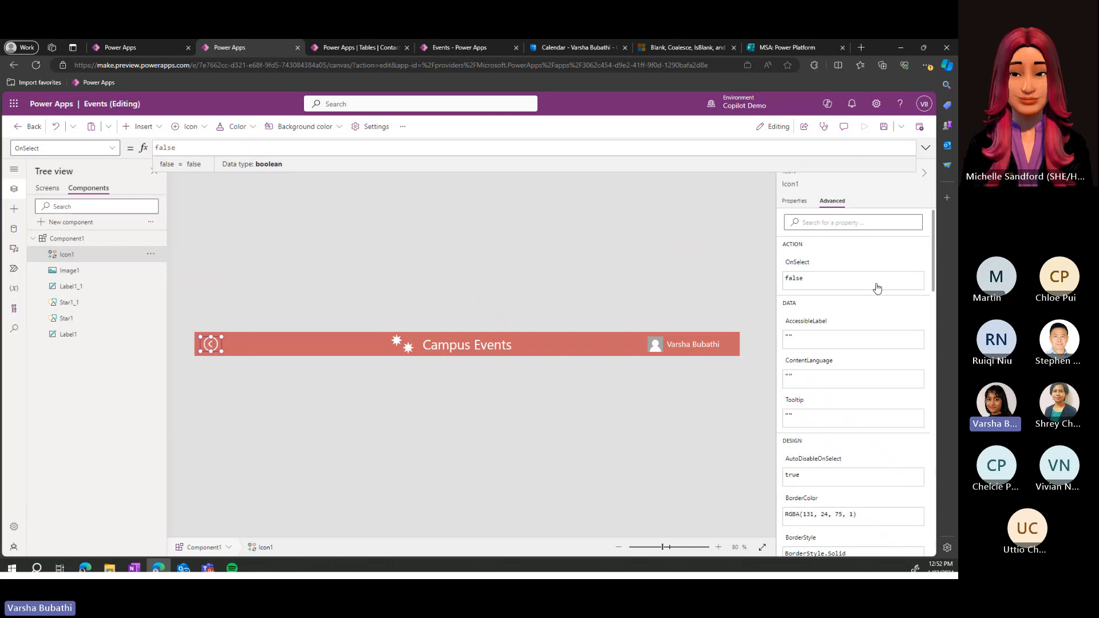
click(852, 280)
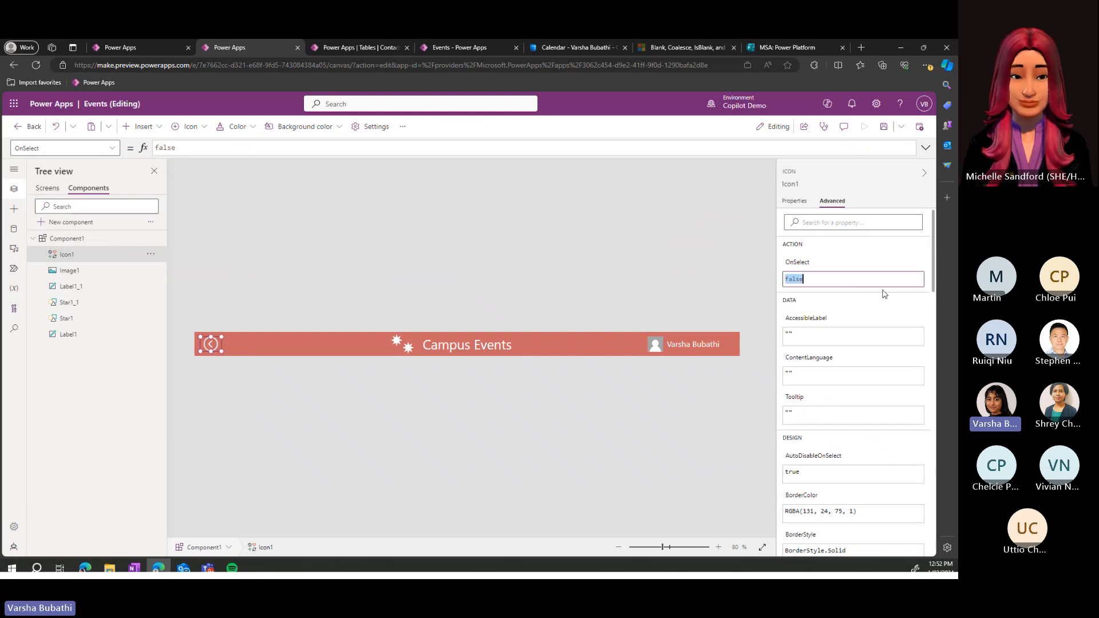
text(Back)
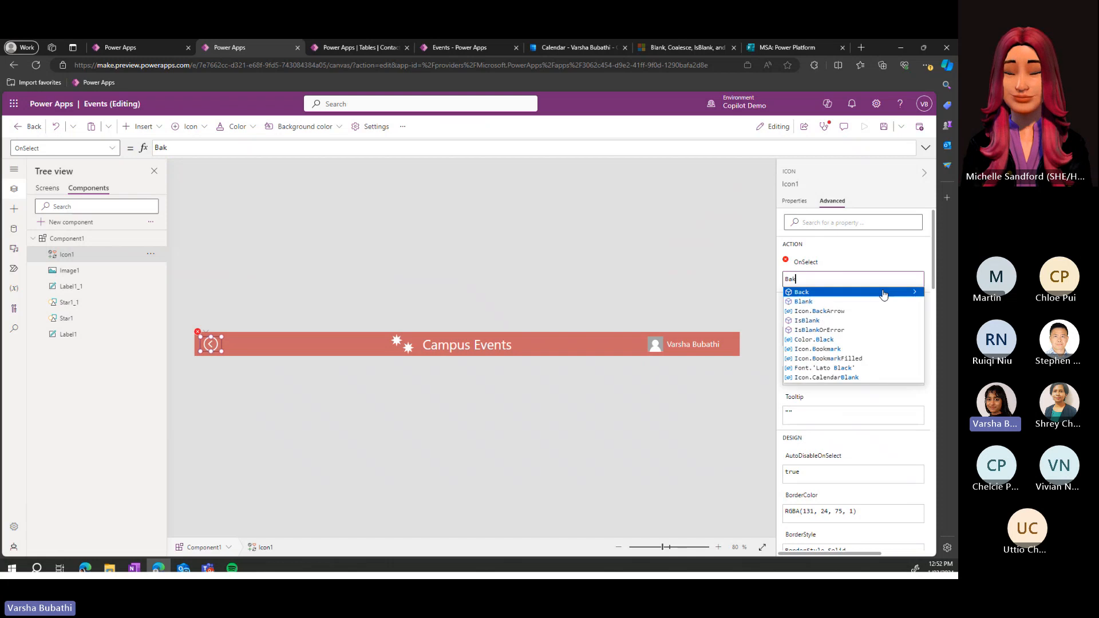
click(884, 292)
text(())
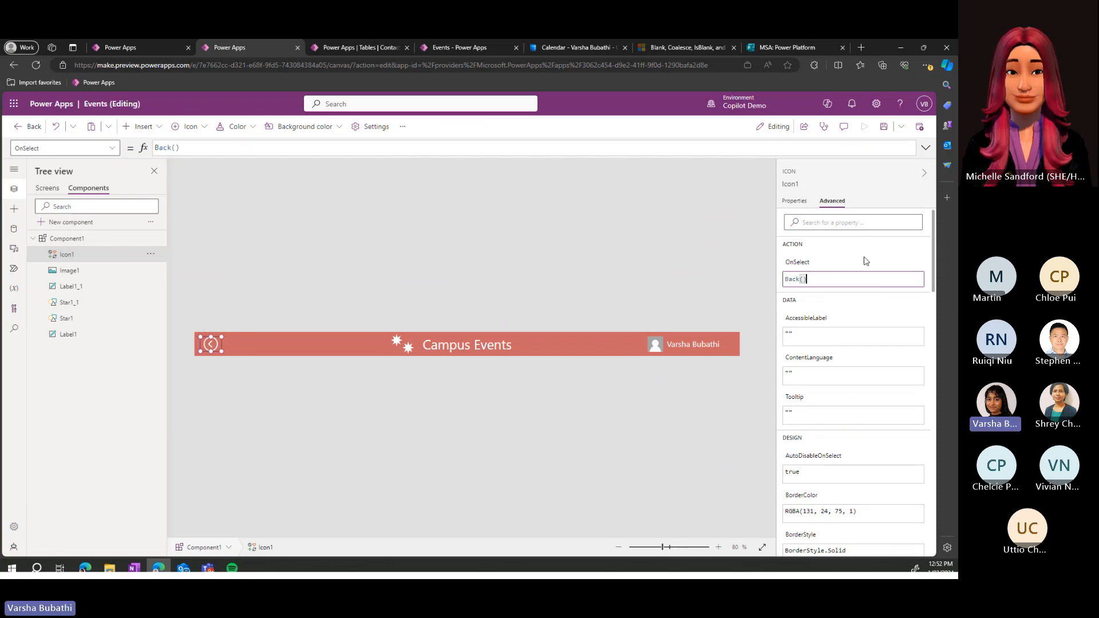
click(866, 250)
- Check the header with its back arrow on the view-events and home screens
click(71, 238)
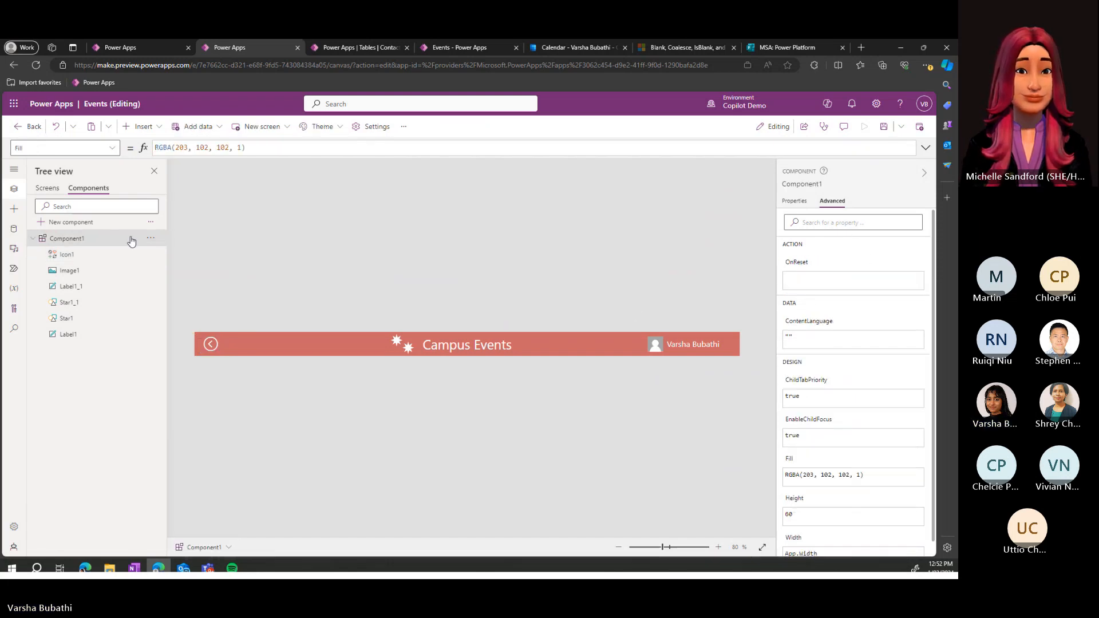
click(47, 189)
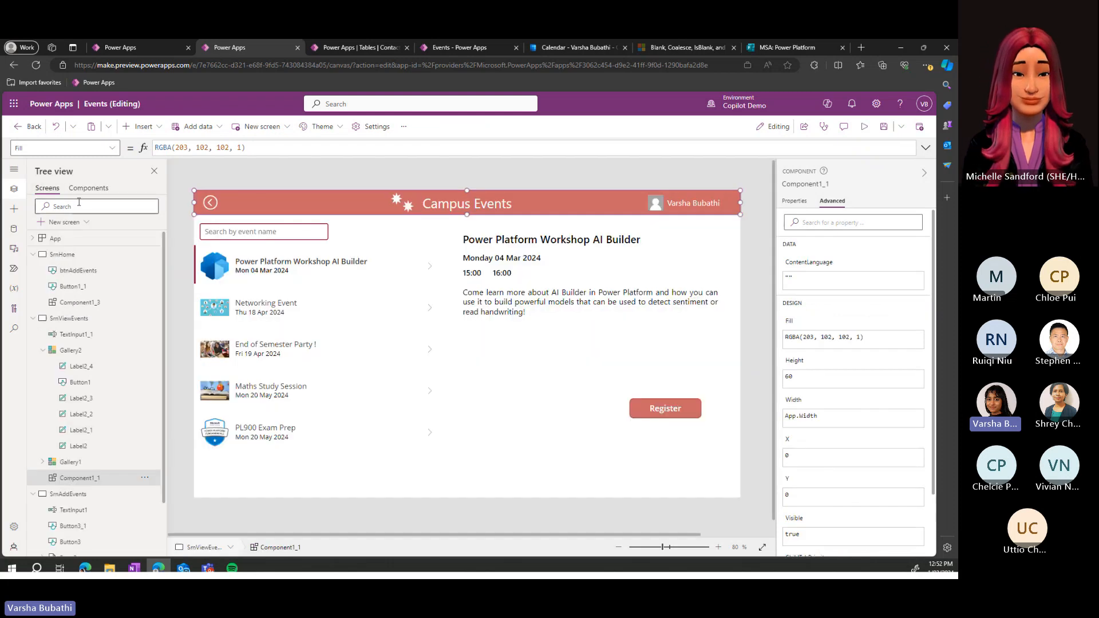
click(73, 254)
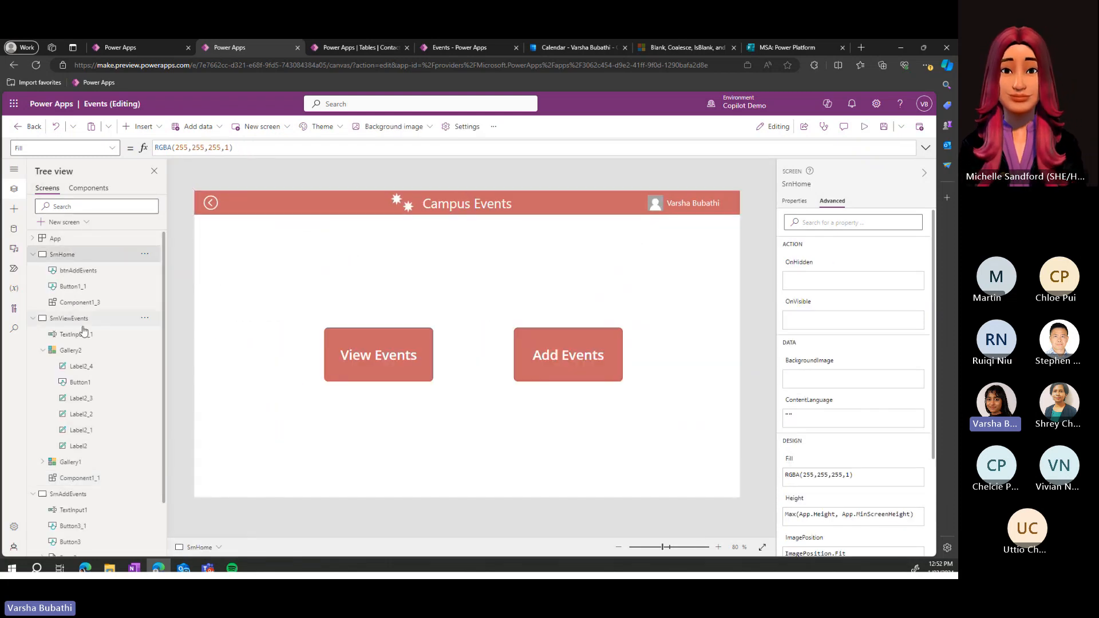
- Check the header's back arrow on the view-events, add-events and home screens
click(83, 318)
click(80, 494)
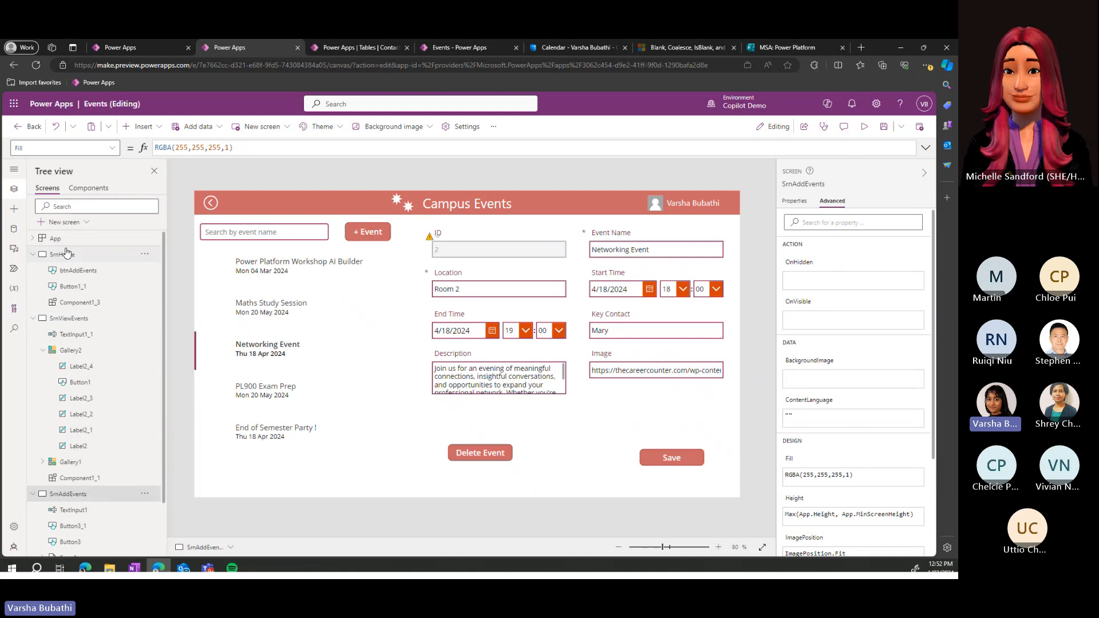
click(63, 254)
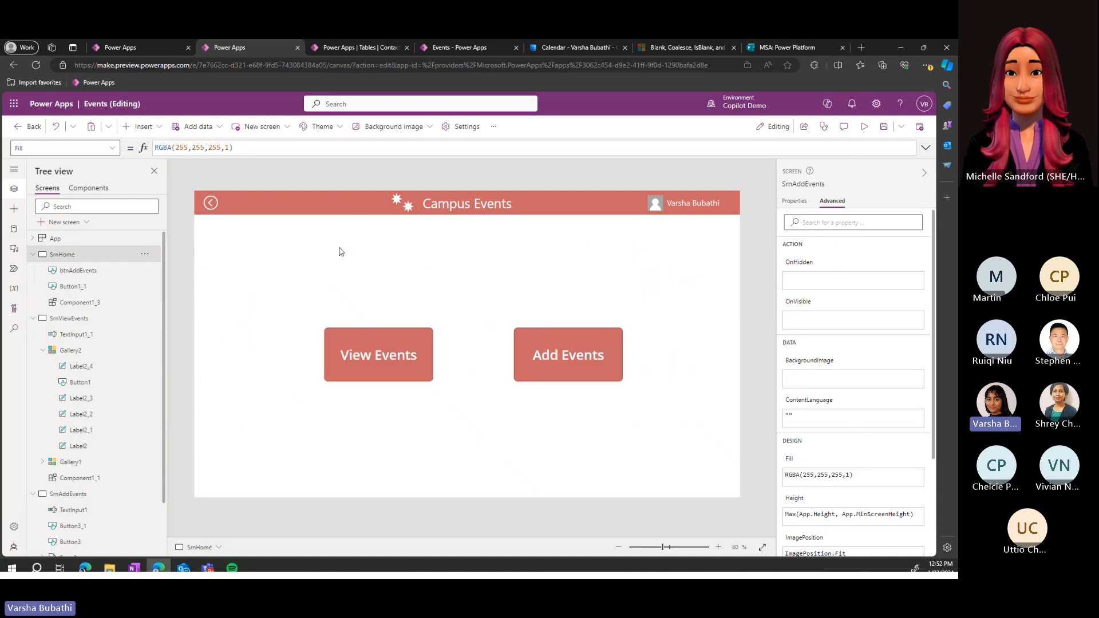
- Preview the app, test the header's back arrow from the View Events and Add Events screens, and close the preview
click(862, 128)
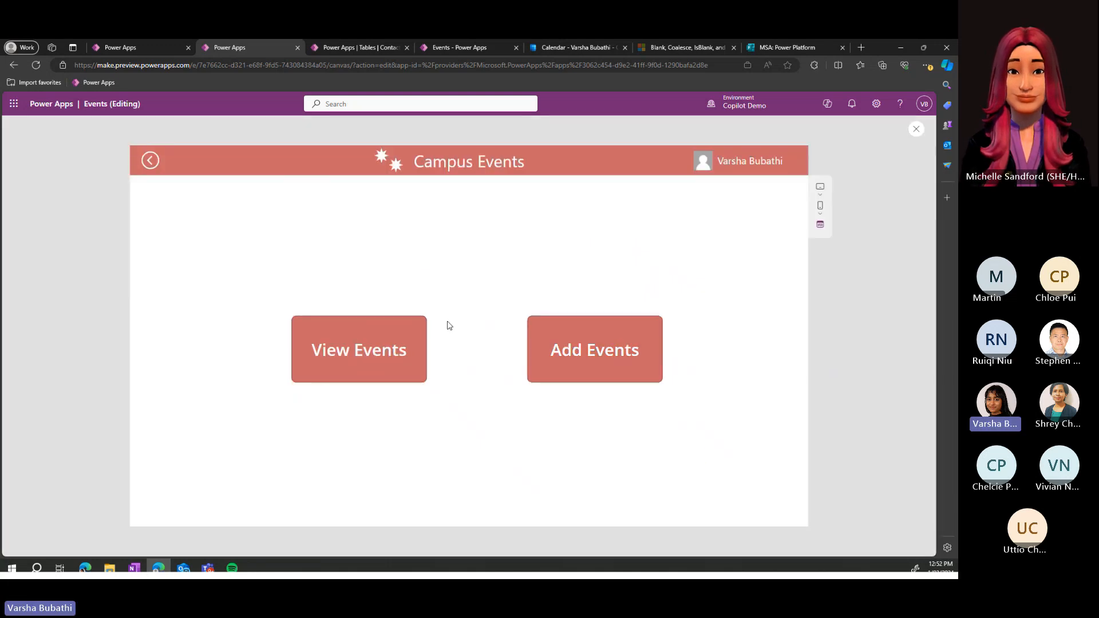
click(393, 345)
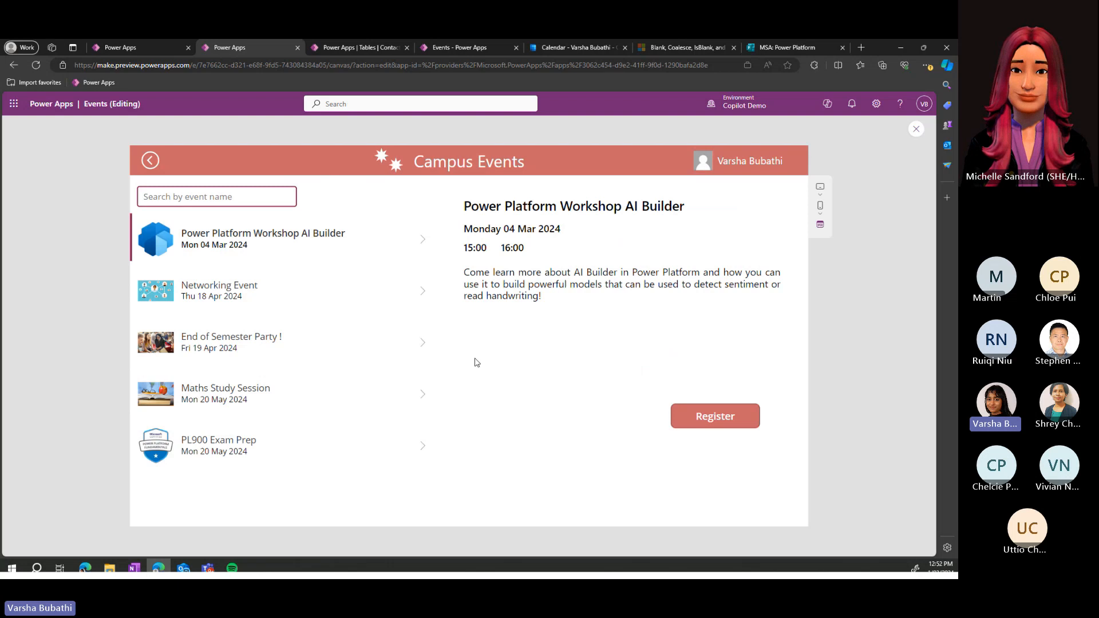
click(151, 162)
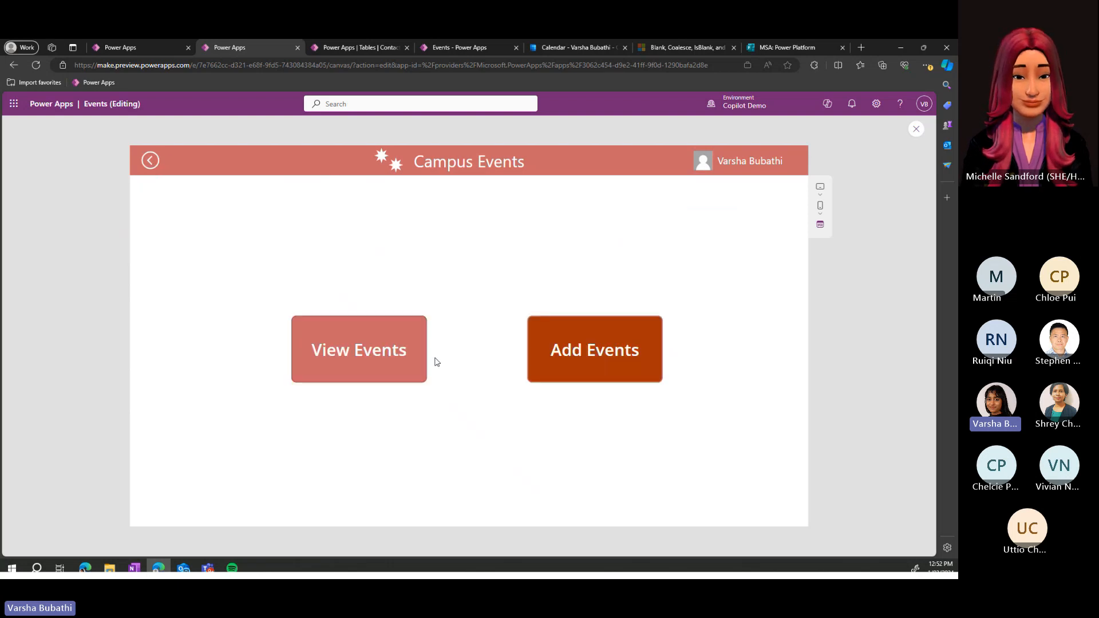
click(616, 372)
click(161, 165)
click(373, 349)
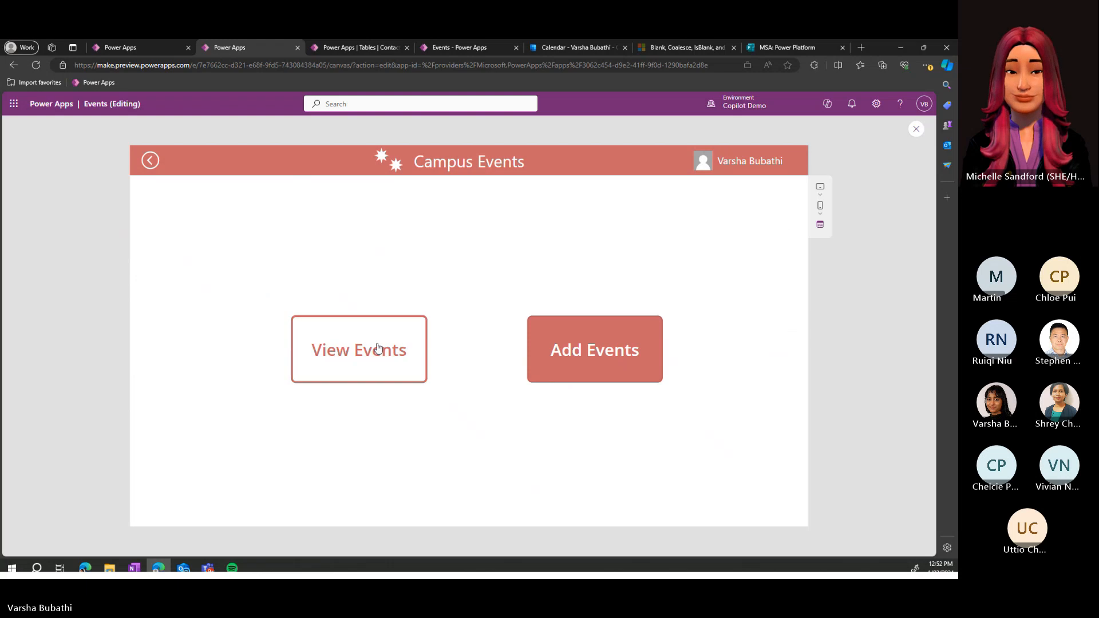
click(148, 161)
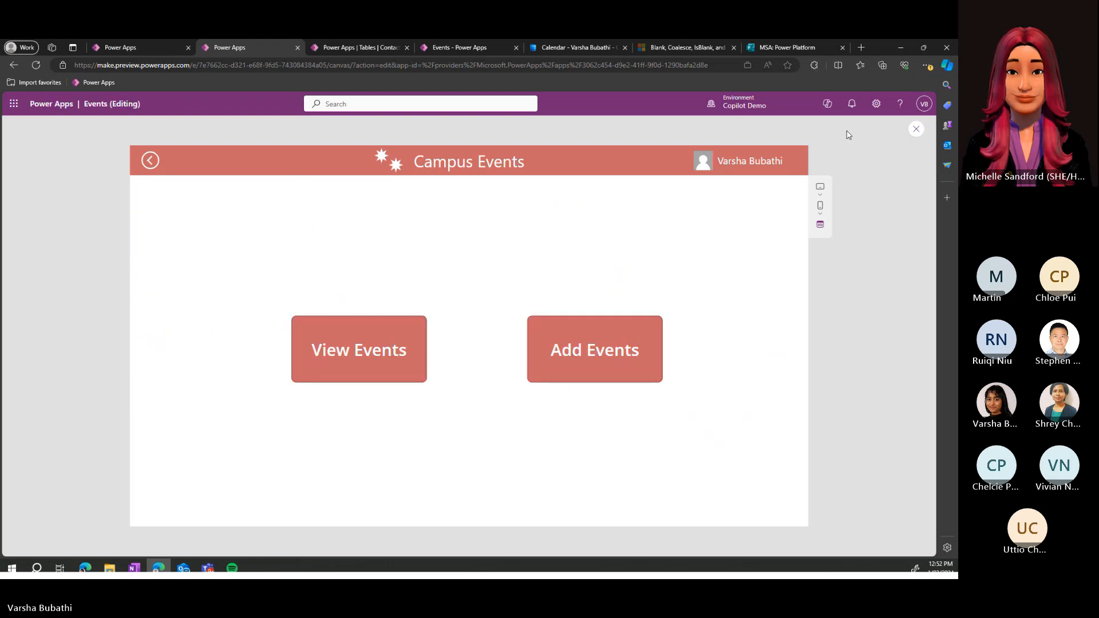
click(915, 131)
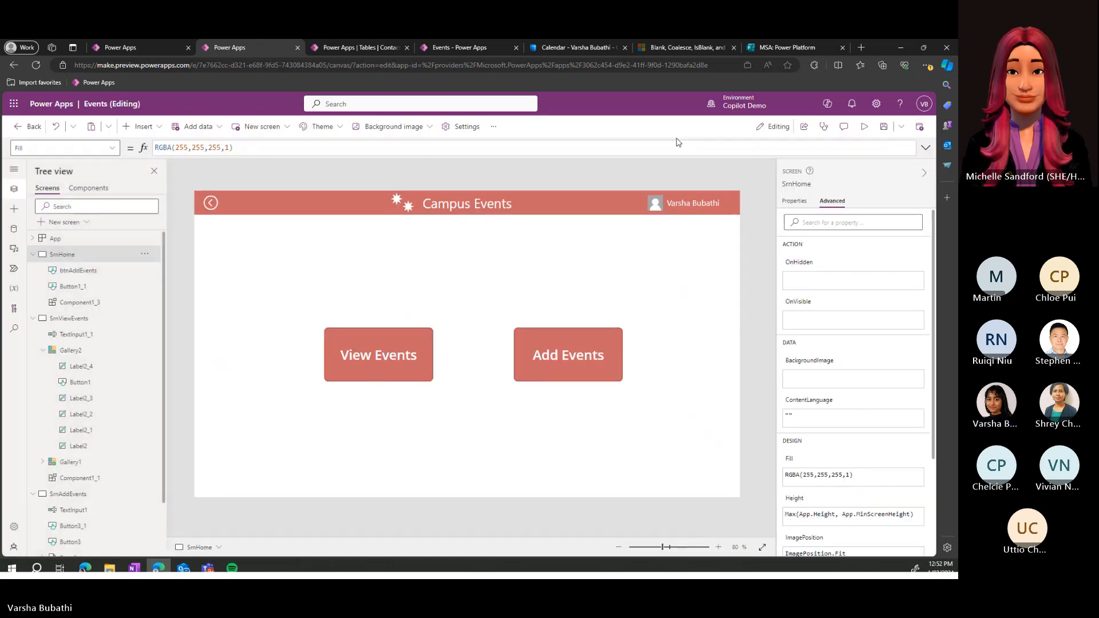
- Switch to the Power Fx reference on Microsoft Learn and open the article on the Back function
click(674, 48)
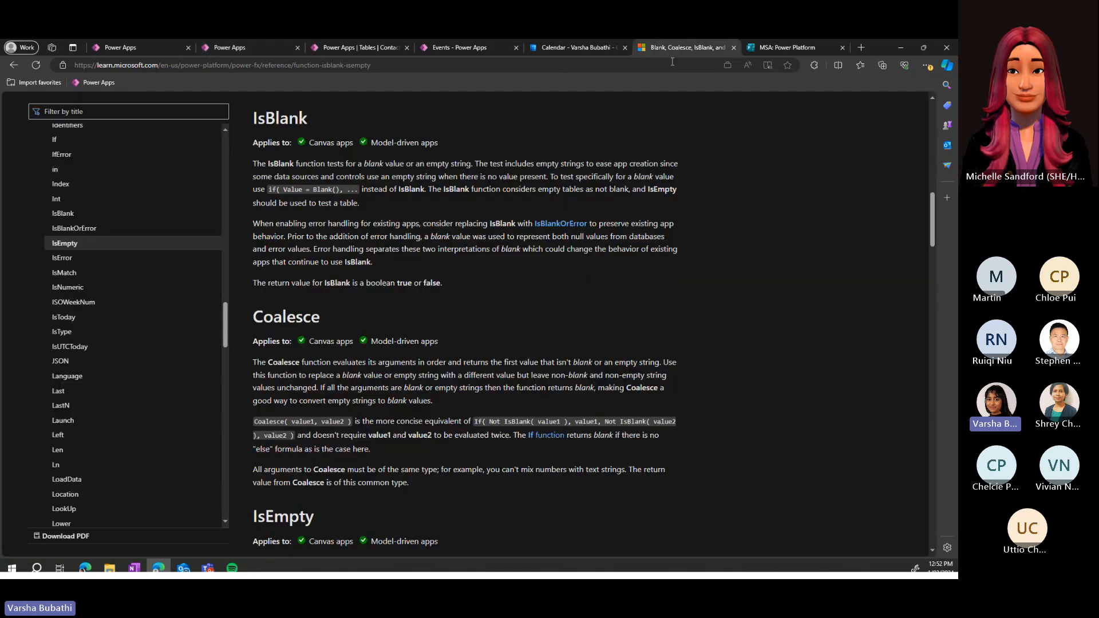
scroll(359, 321, up, 10)
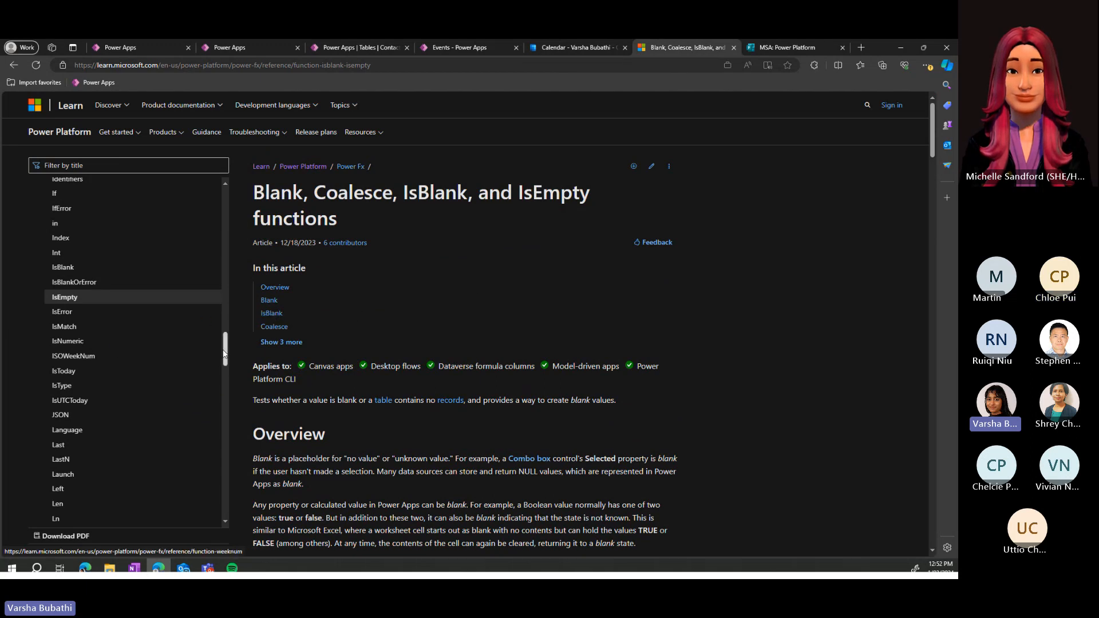
drag(224, 353, 228, 294)
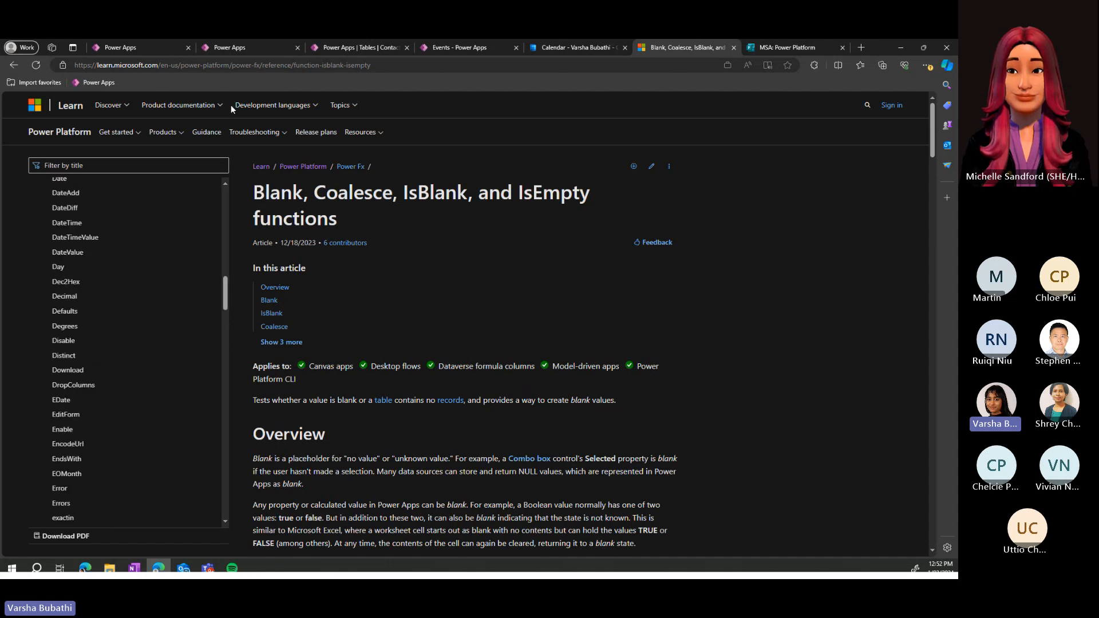
drag(224, 299, 226, 248)
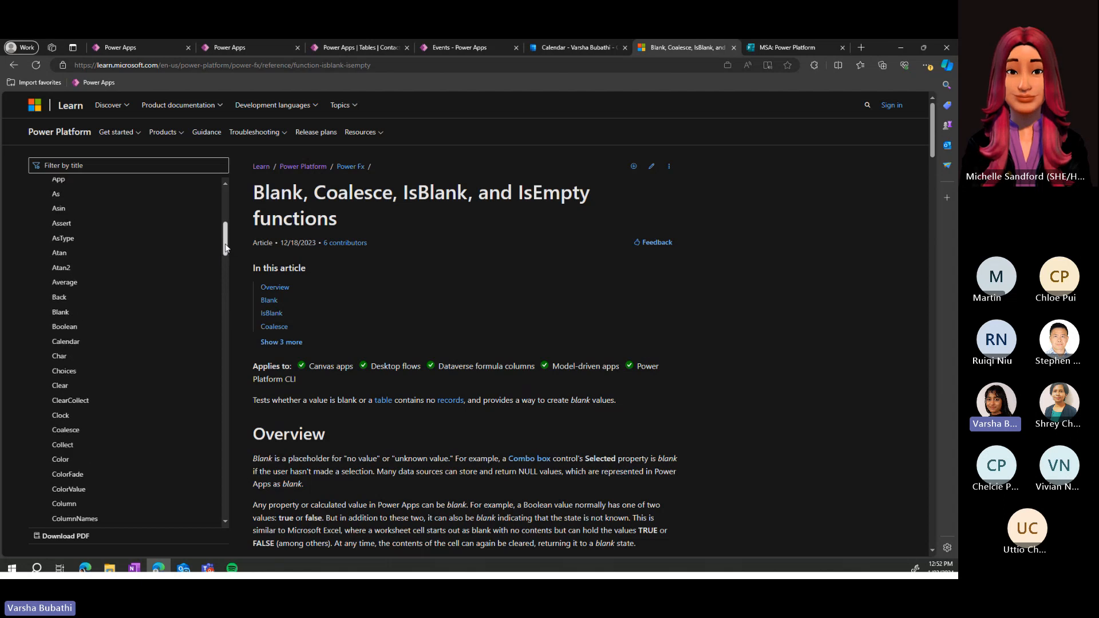
click(85, 297)
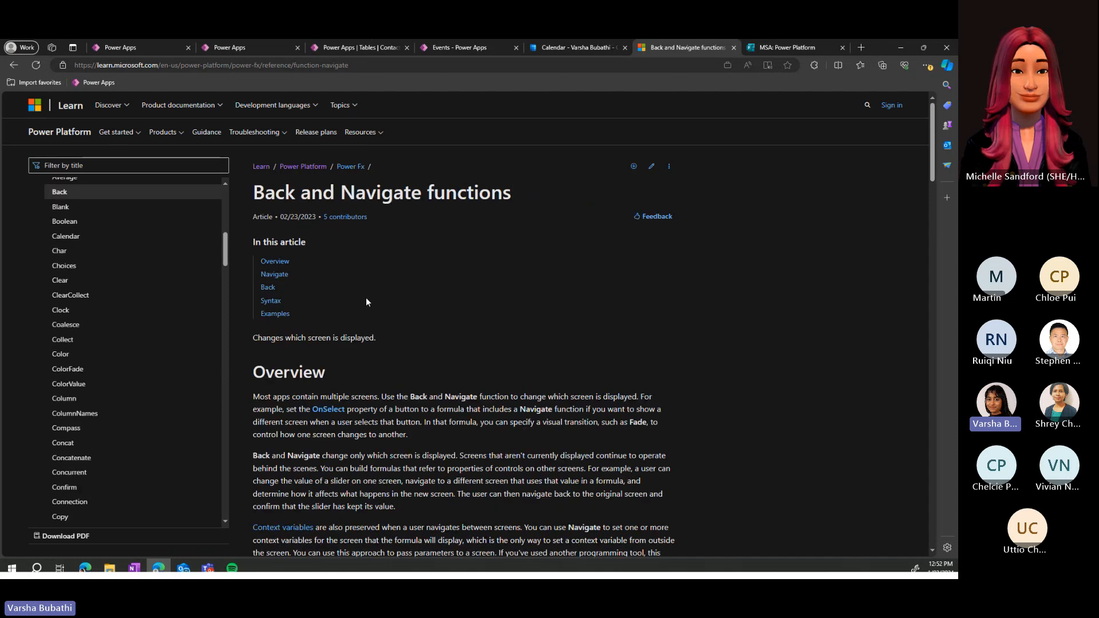
- Read the overview and Navigate sections of the Back and Navigate functions article
drag(265, 192, 428, 187)
click(429, 189)
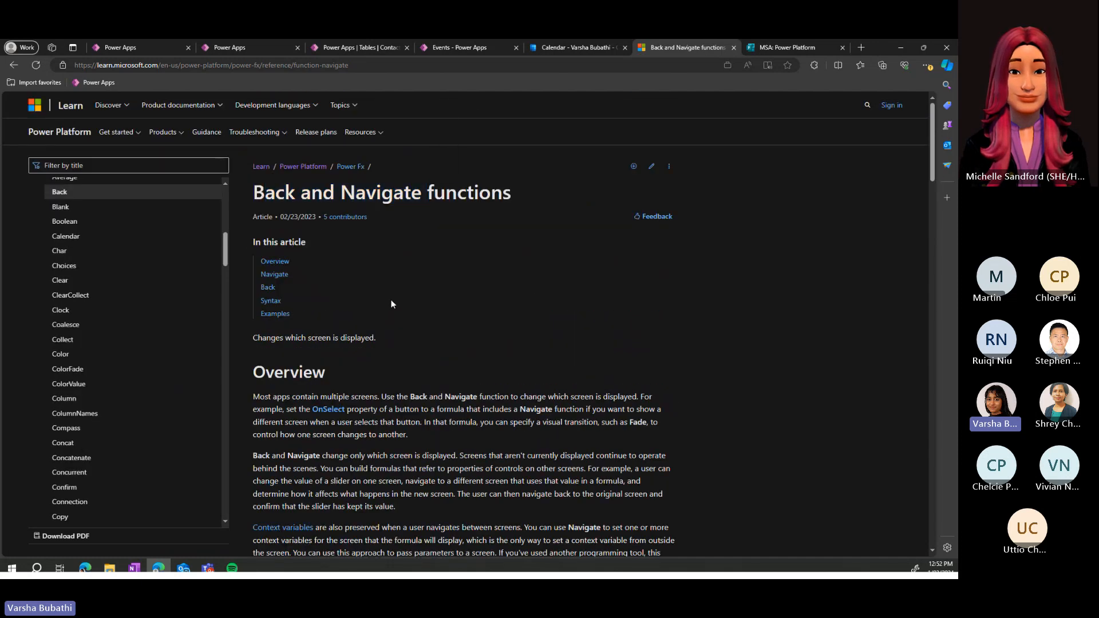
scroll(391, 304, down, 5)
scroll(392, 305, down, 2)
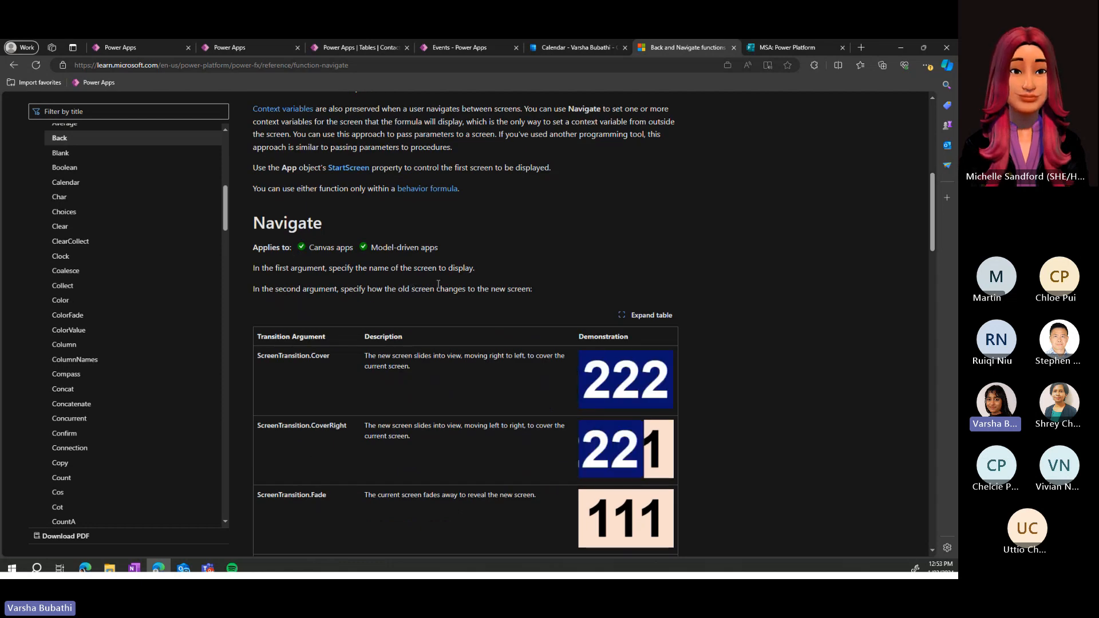
scroll(437, 291, up, 2)
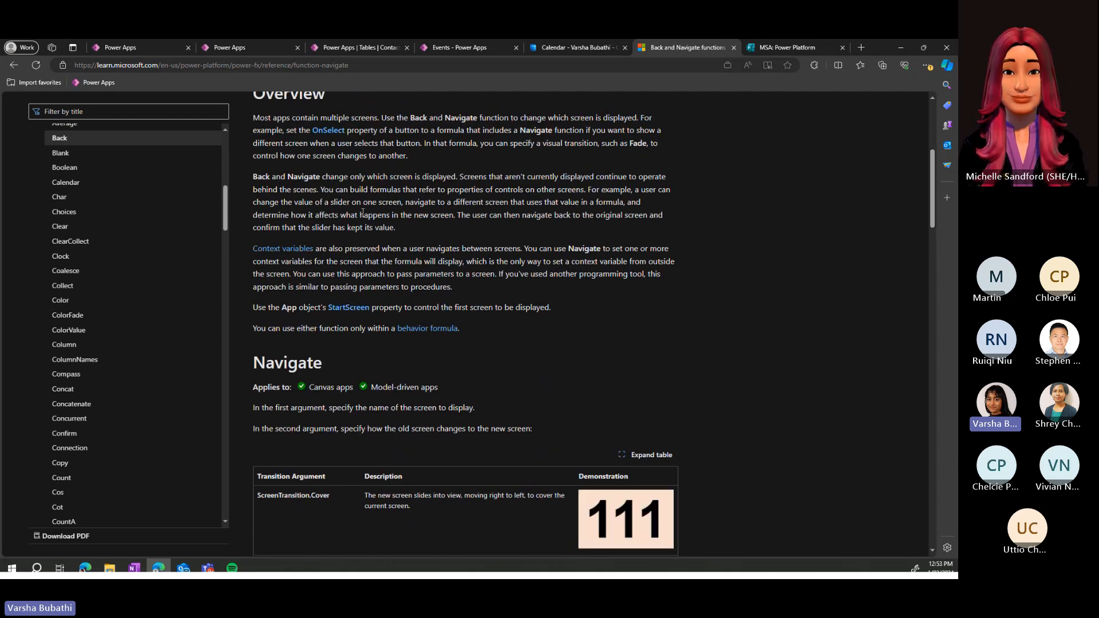
- Switch back to the Events app in Power Apps and collapse the SrnHome, SrnViewEvents and SrnAddEvents screens in the tree
click(239, 49)
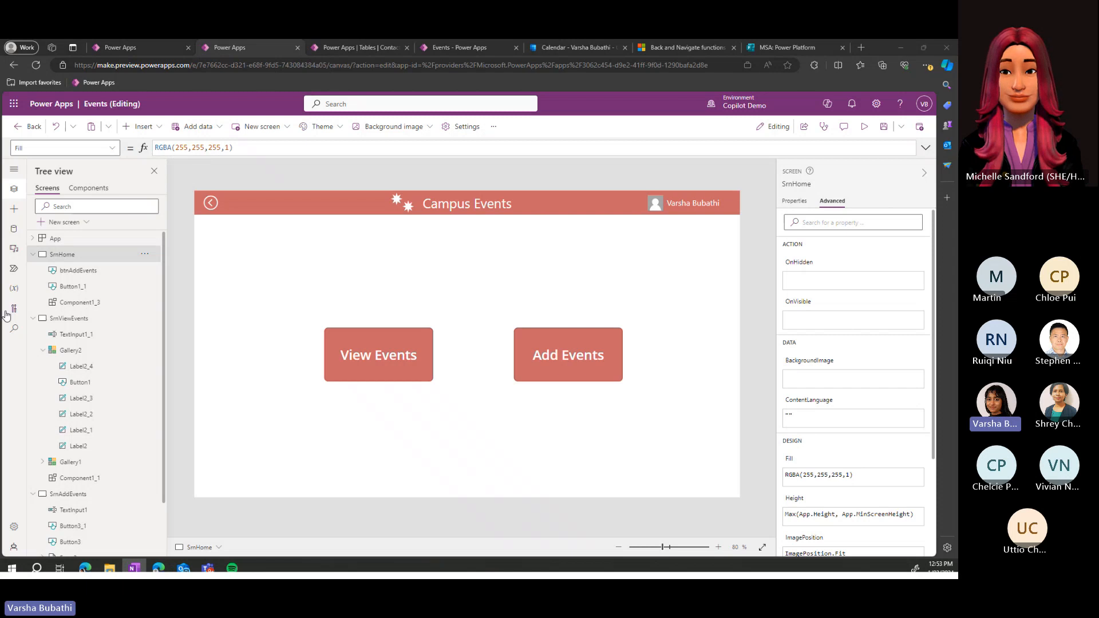
click(34, 254)
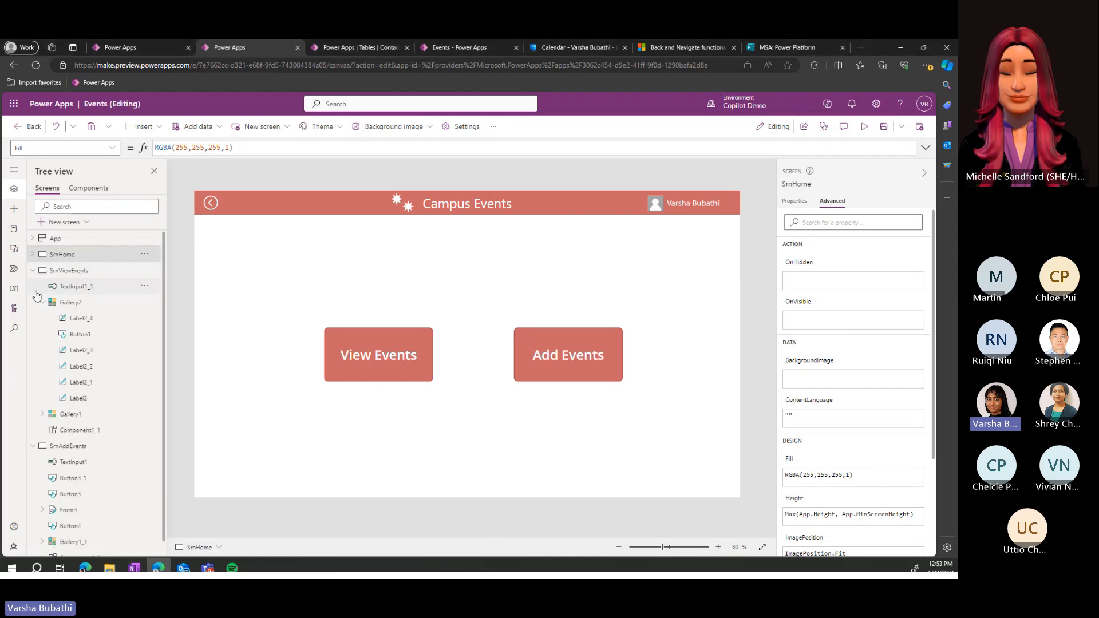
click(32, 271)
click(32, 286)
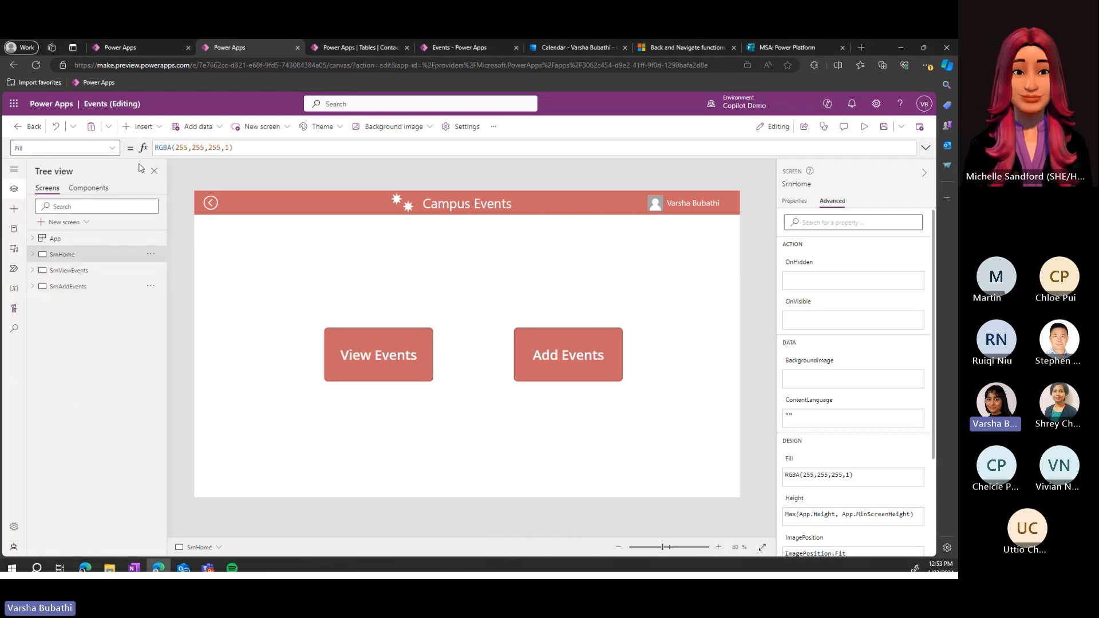
- Add a new screen from the Calendar template, and view the Outlook calendar before returning to the Events app
click(259, 130)
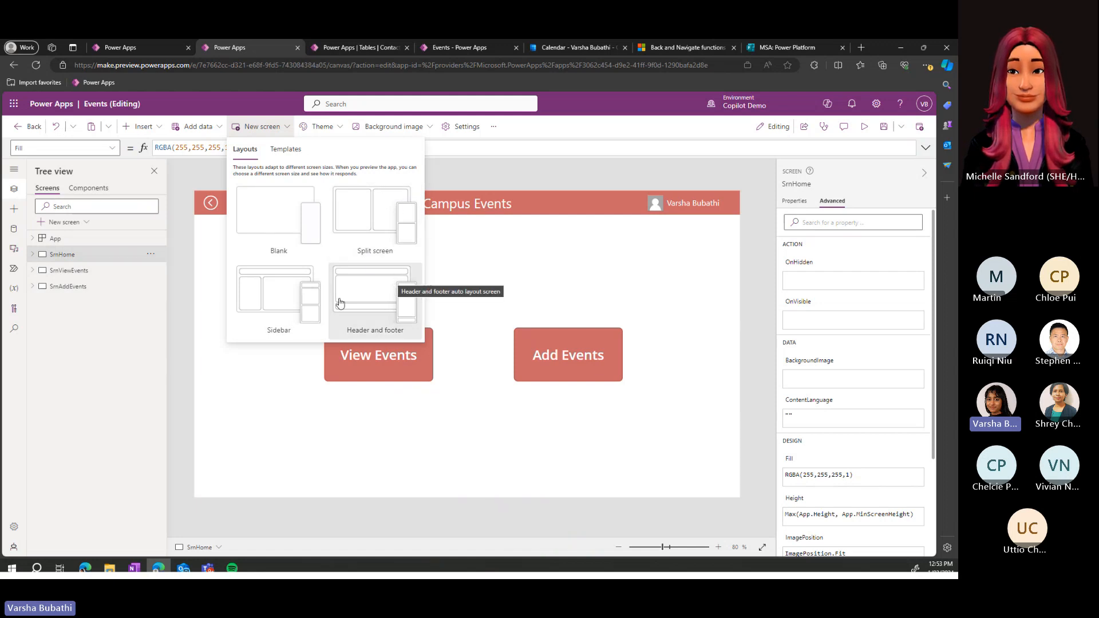
click(286, 149)
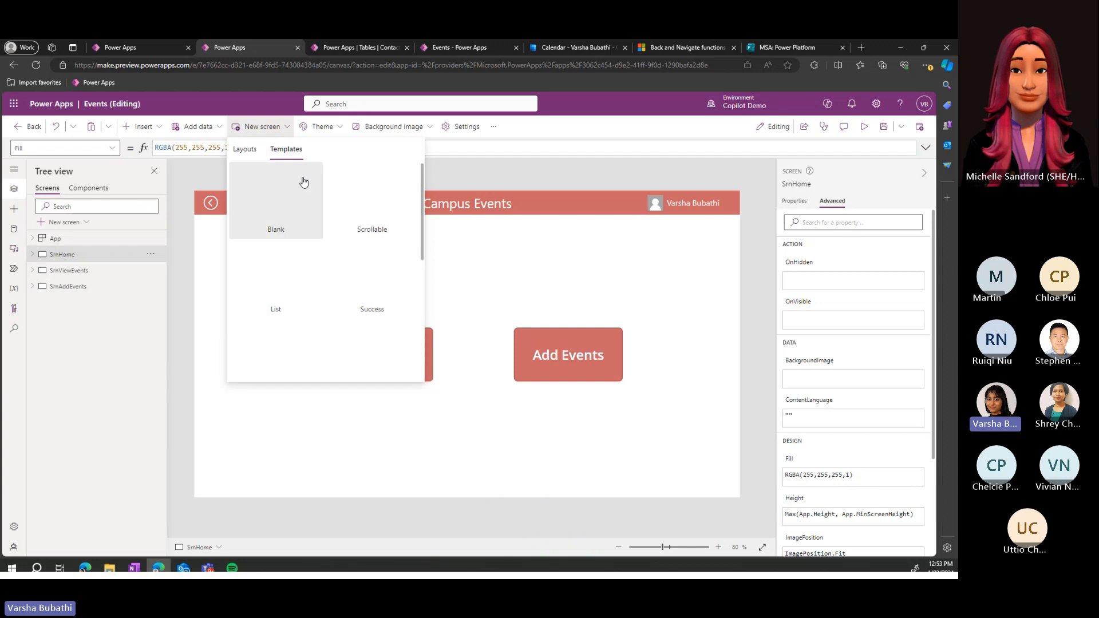
scroll(304, 218, down, 3)
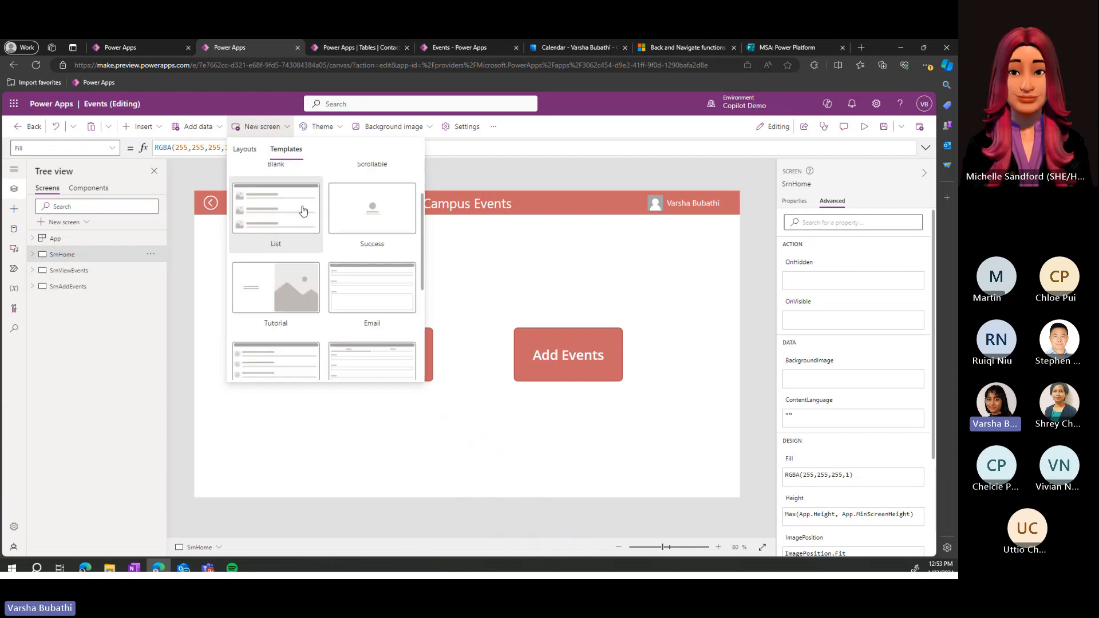
scroll(306, 234, down, 3)
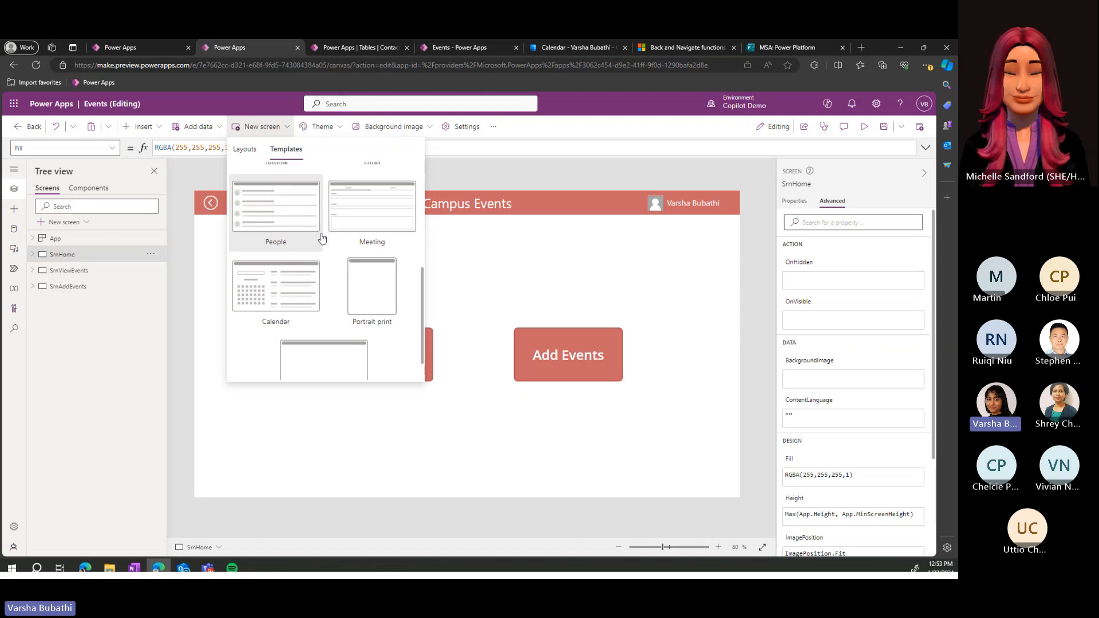
click(277, 280)
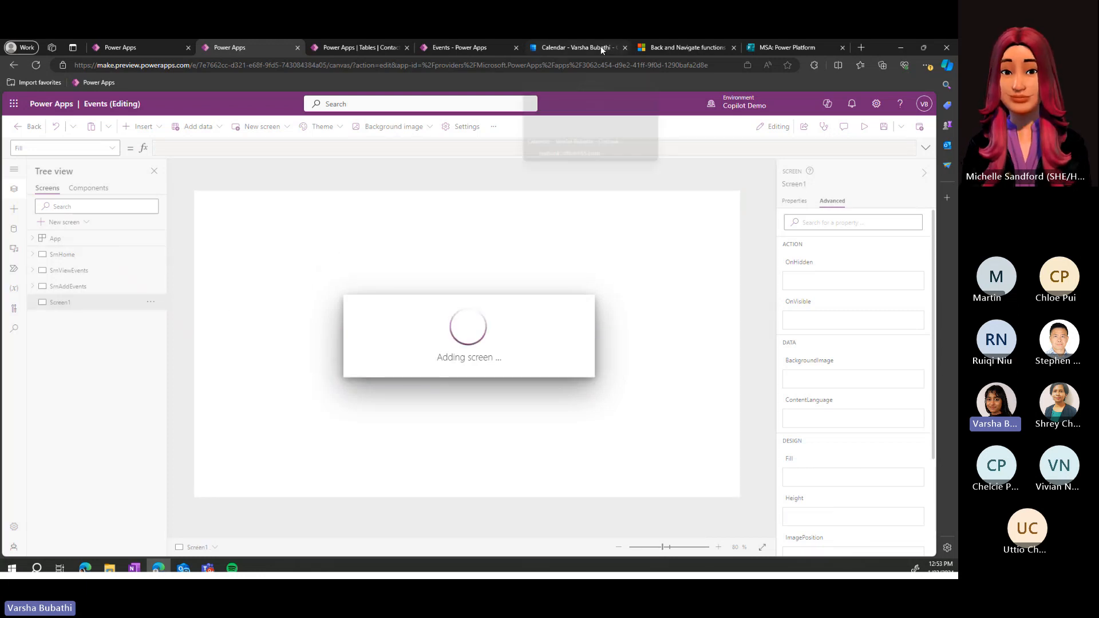
click(573, 48)
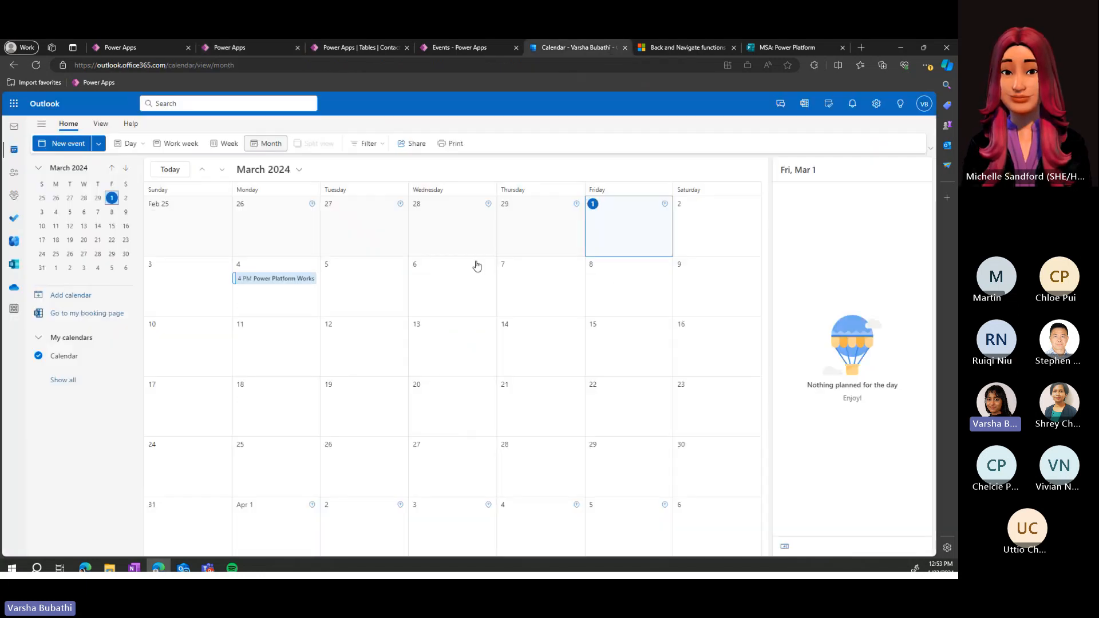
click(255, 46)
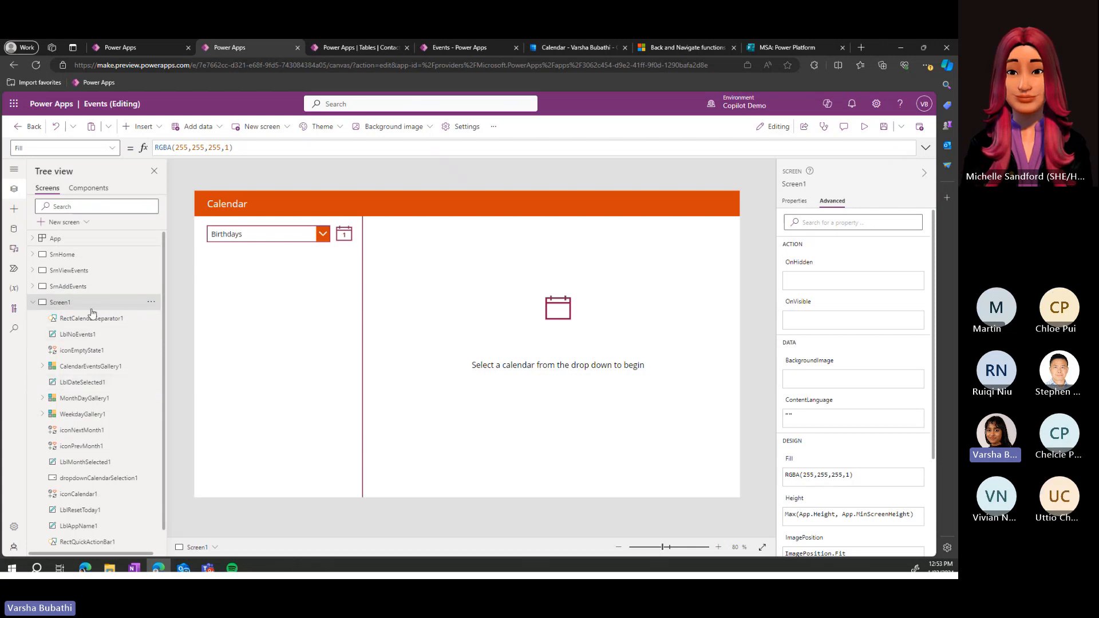
- Inspect the new calendar screen's controls, including the events gallery, month-day gallery, labels and calendar selection dropdown
click(107, 366)
click(98, 396)
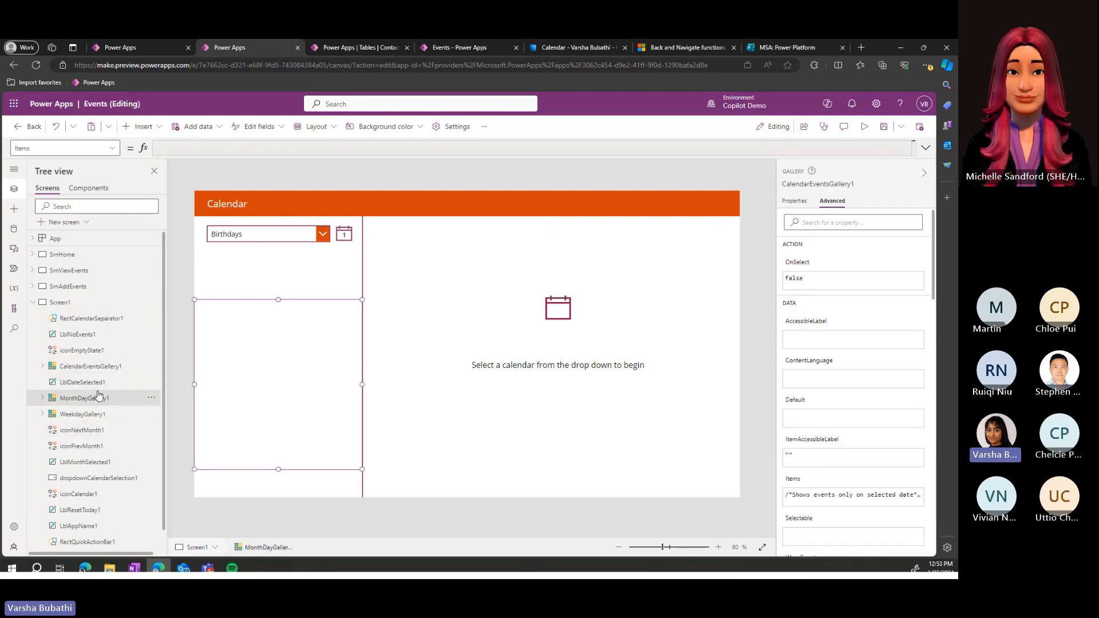
click(102, 336)
click(95, 383)
click(92, 431)
click(89, 479)
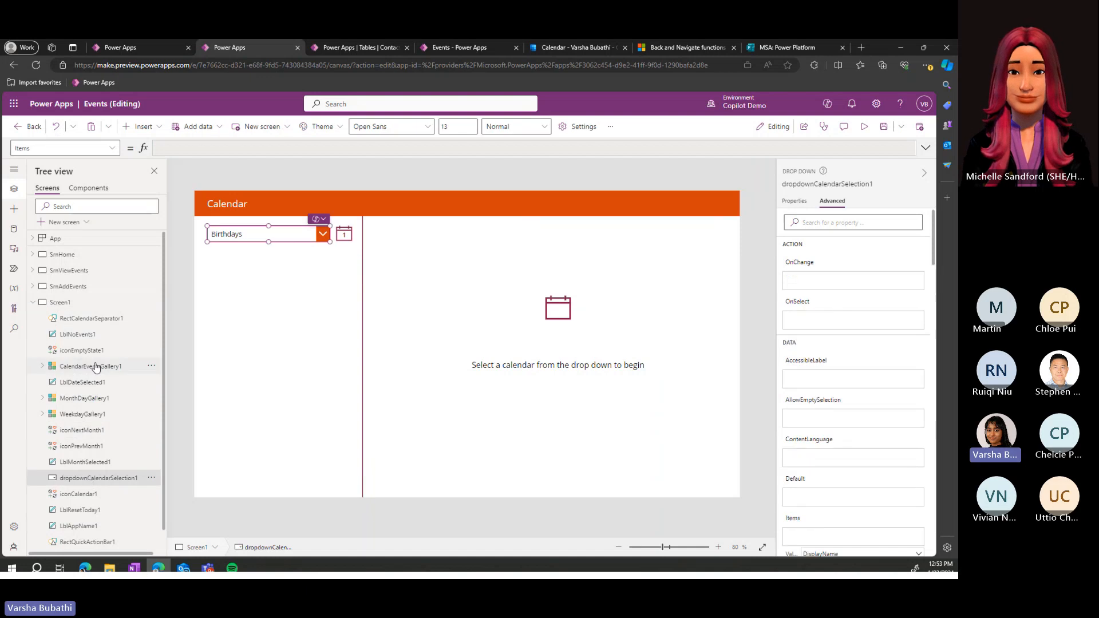
click(96, 367)
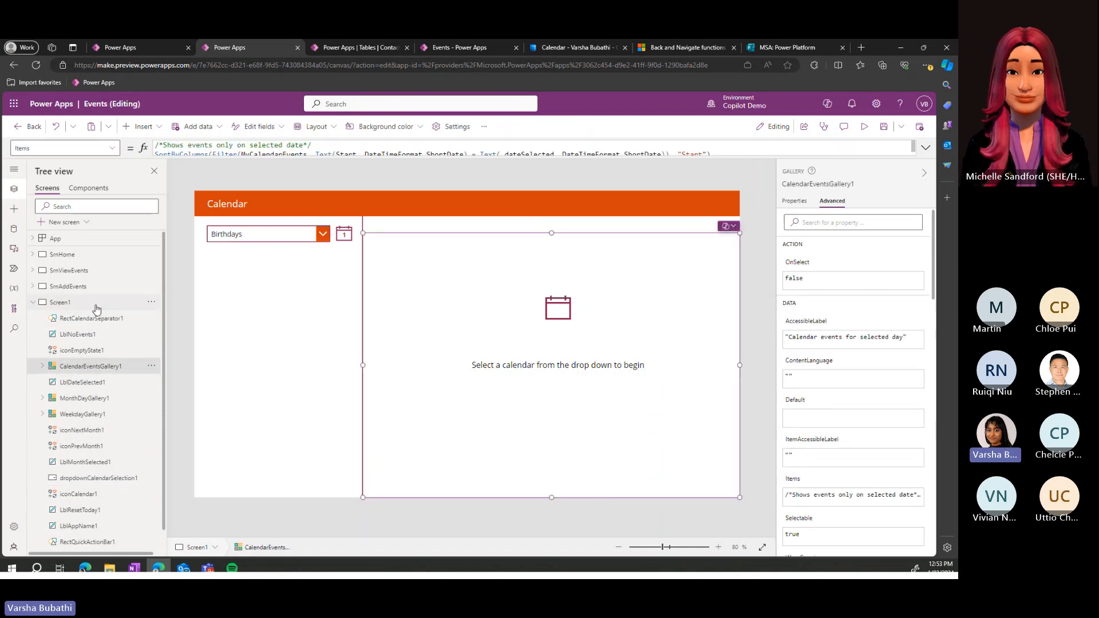
- Preview the calendar screen, choose the Calendar calendar, view the events on April 18, 2024, and close the preview
click(864, 127)
click(290, 199)
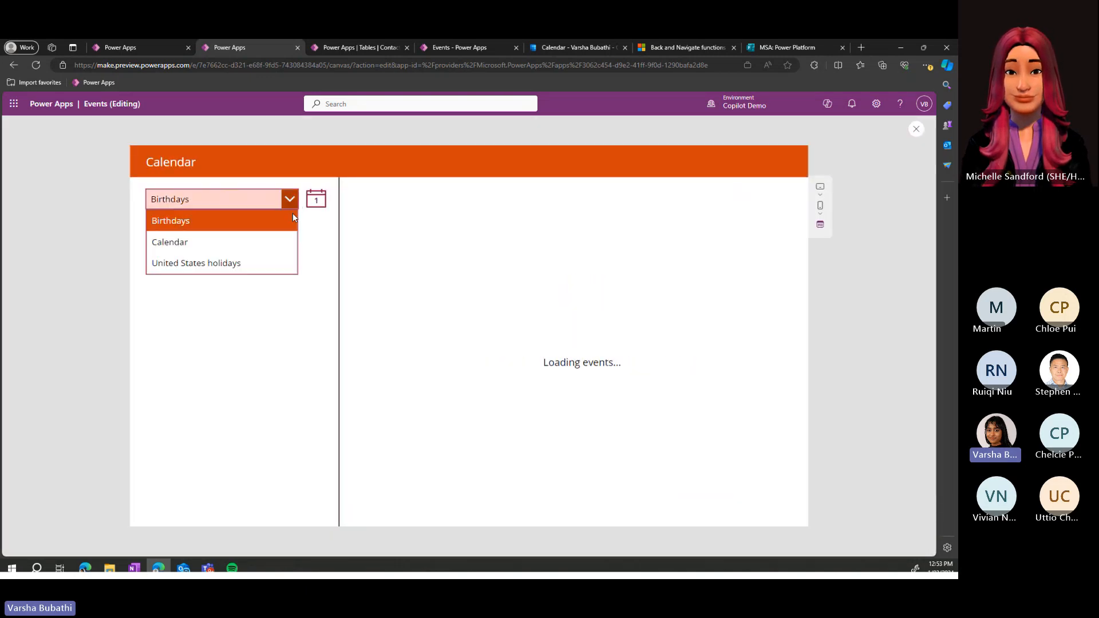
click(265, 245)
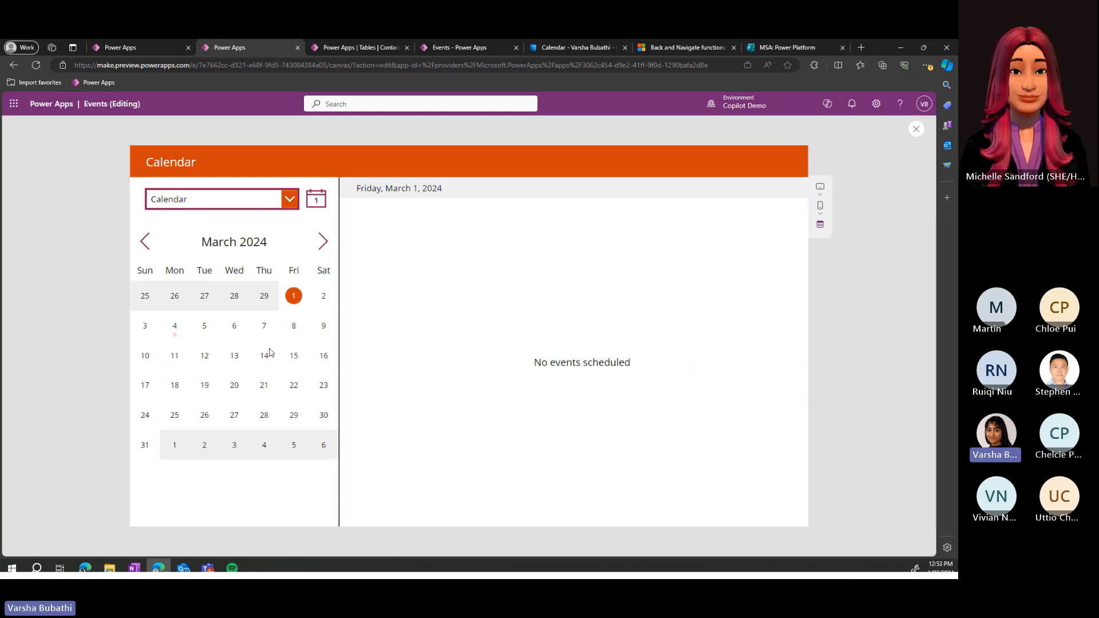
click(324, 242)
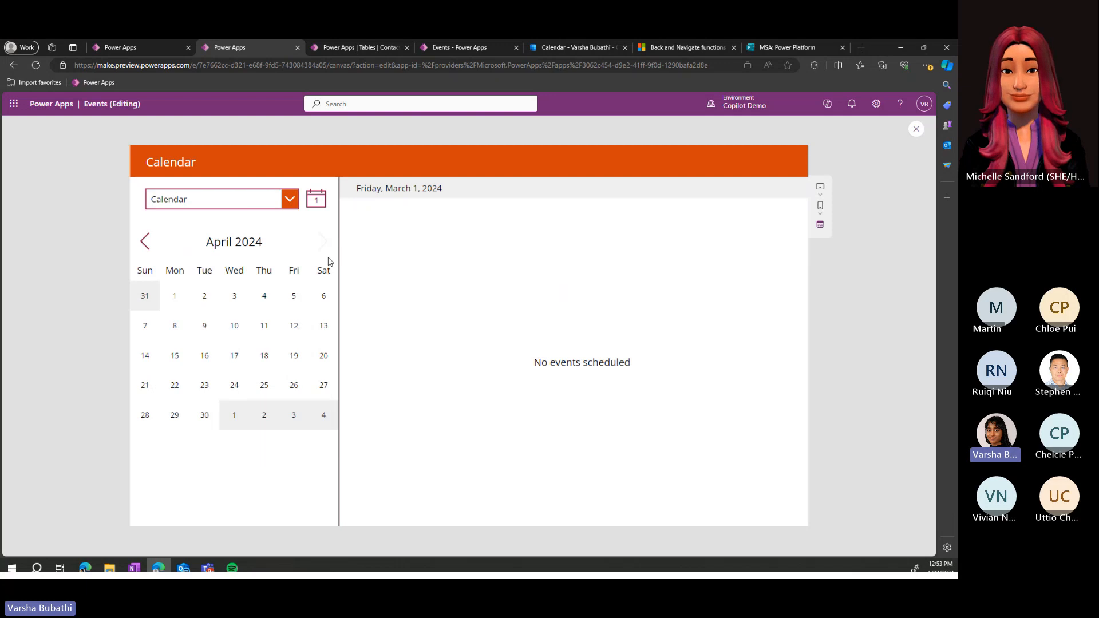
click(267, 361)
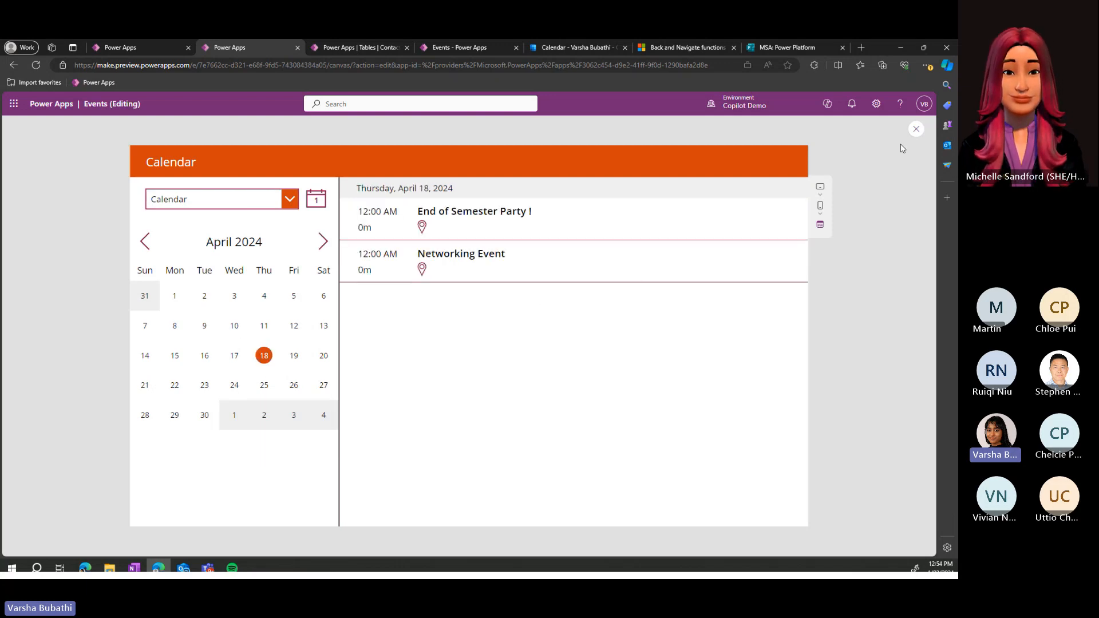
click(916, 129)
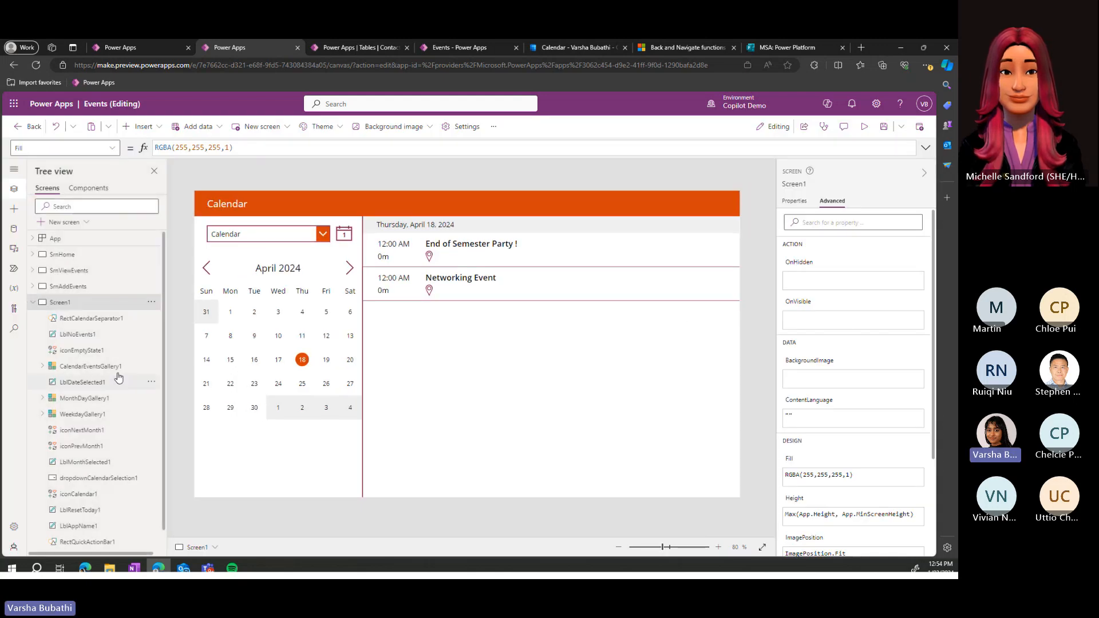
scroll(69, 349, down, 1)
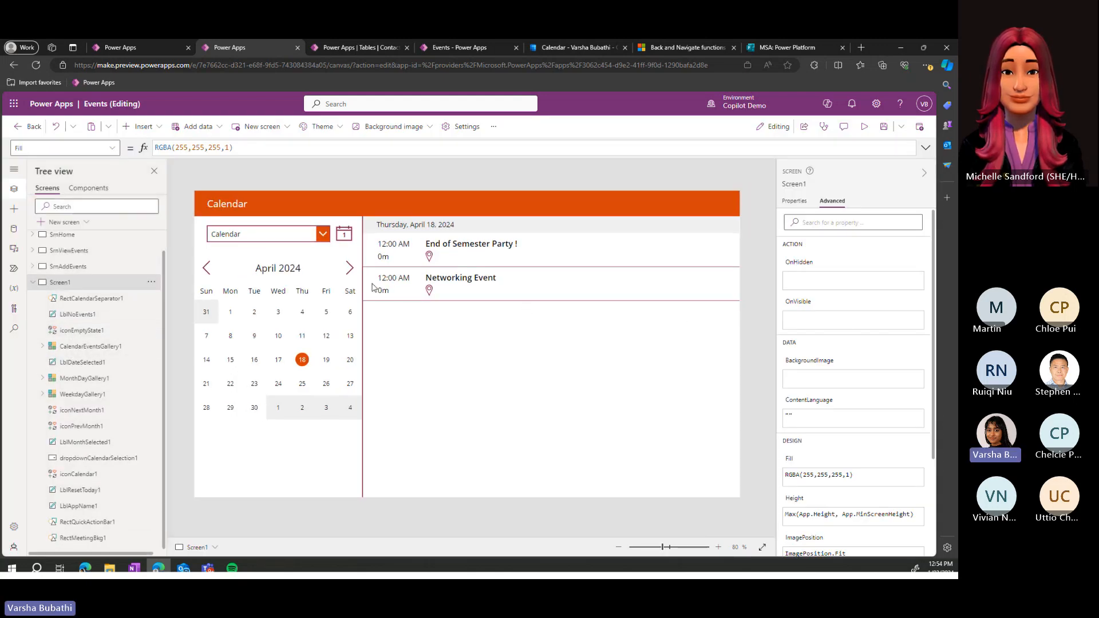
- View the Items formula of CalendarEventsGallery1 and delete the Description1 duration label from the gallery
click(394, 289)
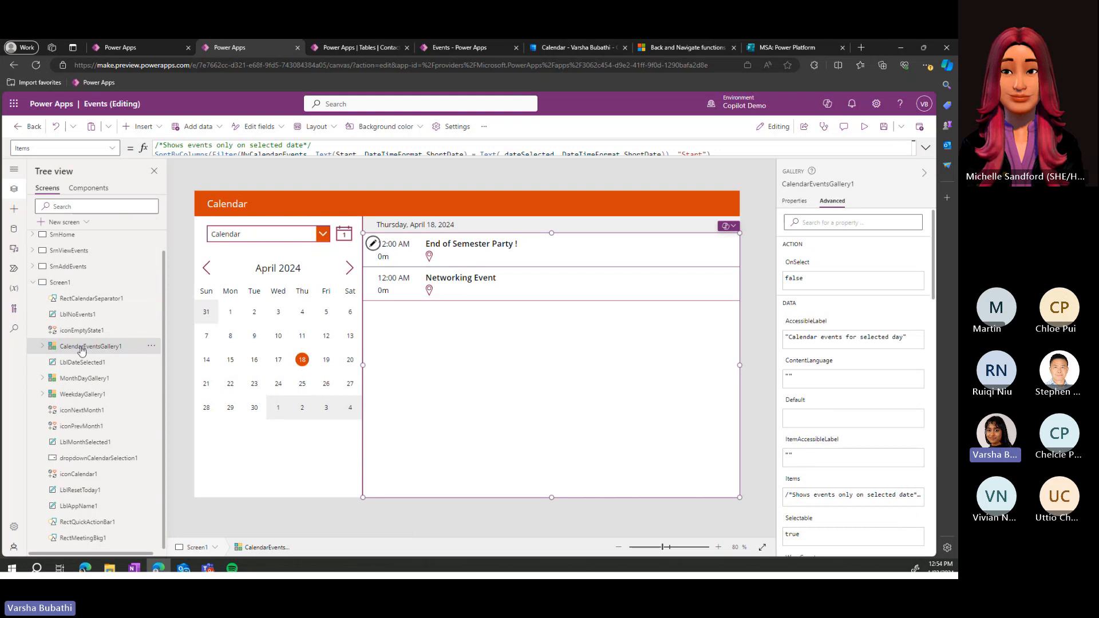
click(471, 153)
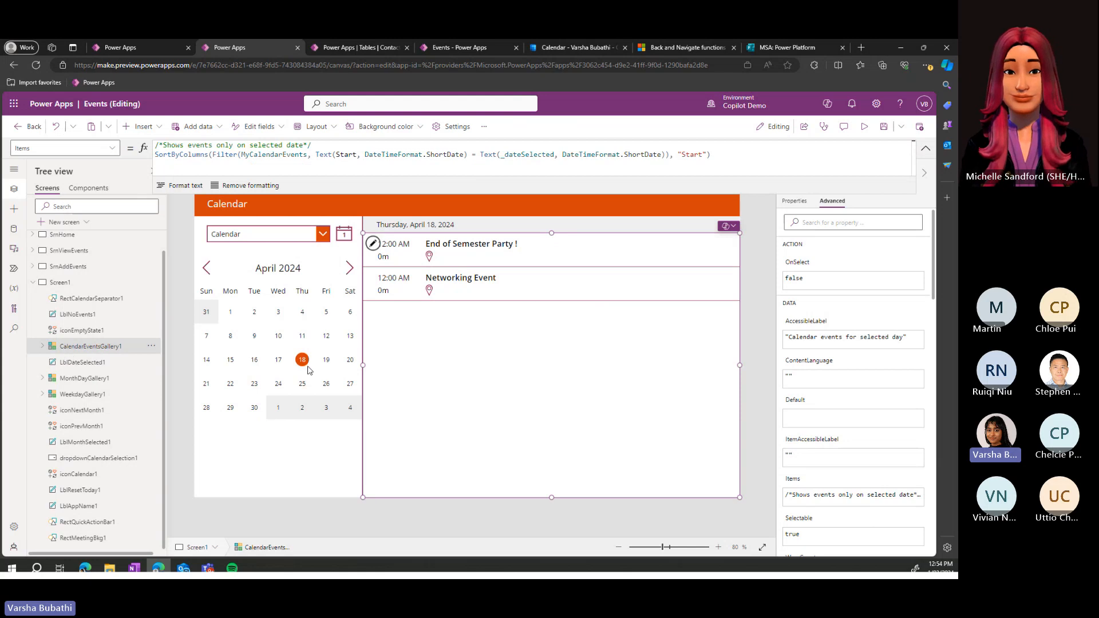
click(43, 347)
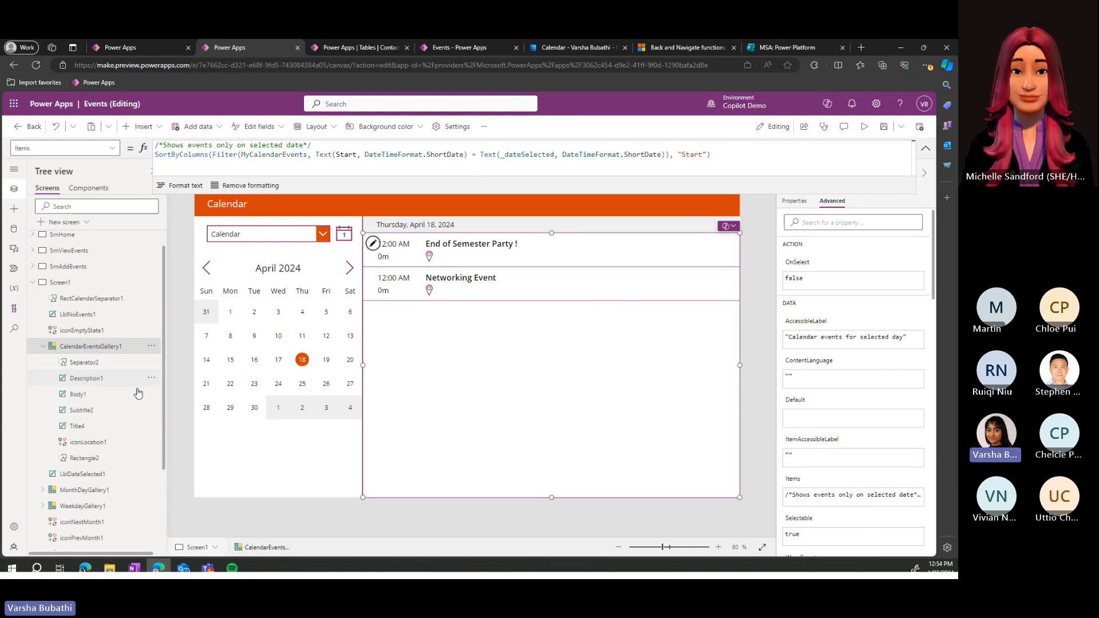
click(90, 367)
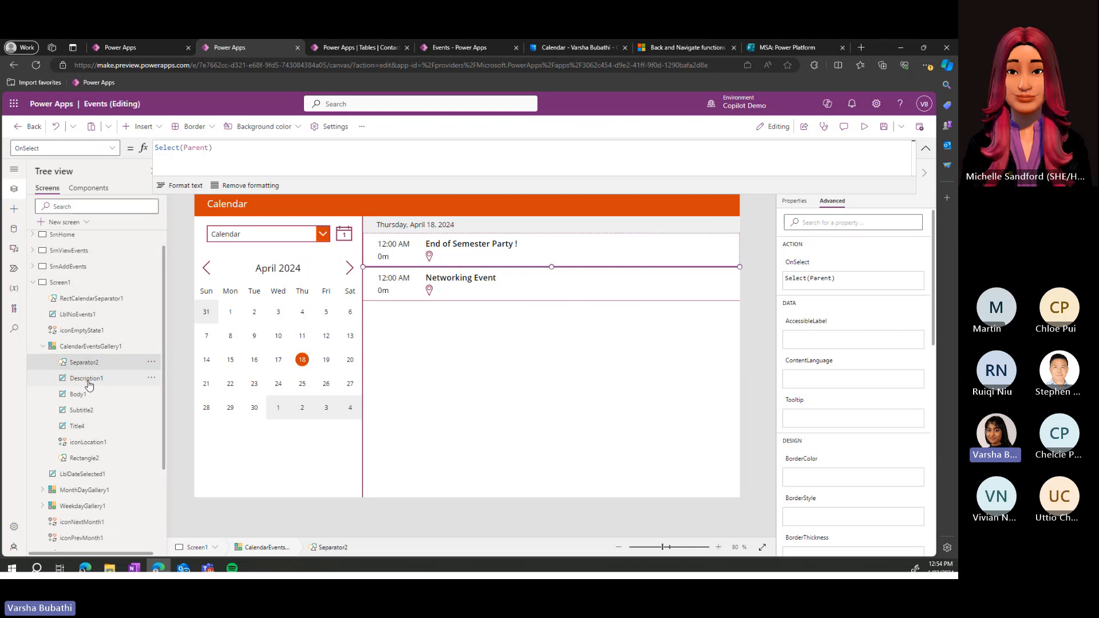
click(88, 381)
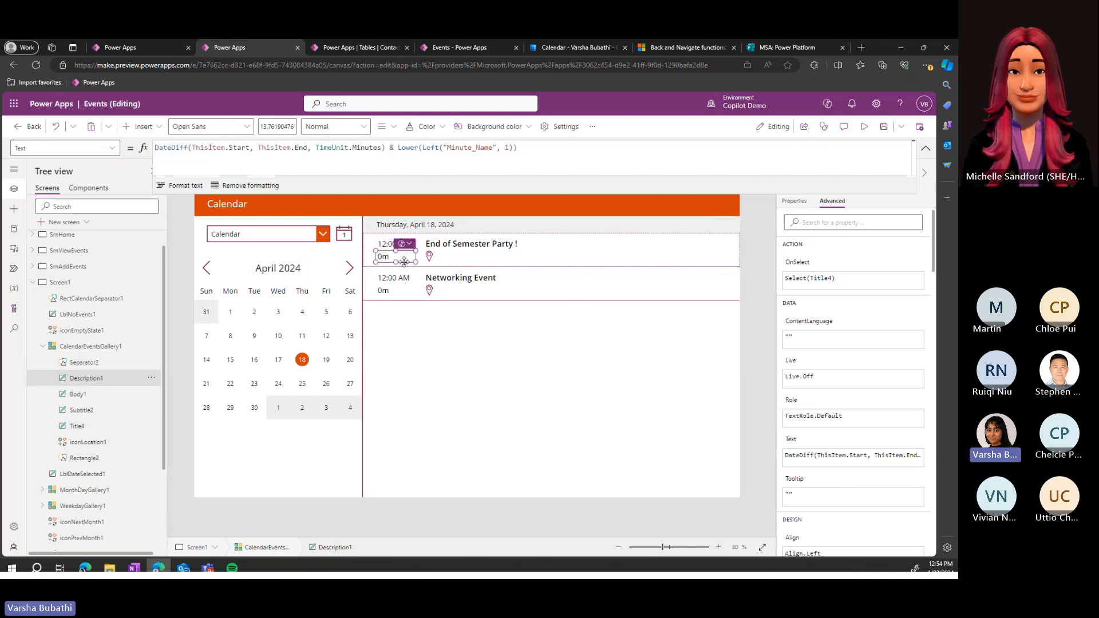
key(Delete)
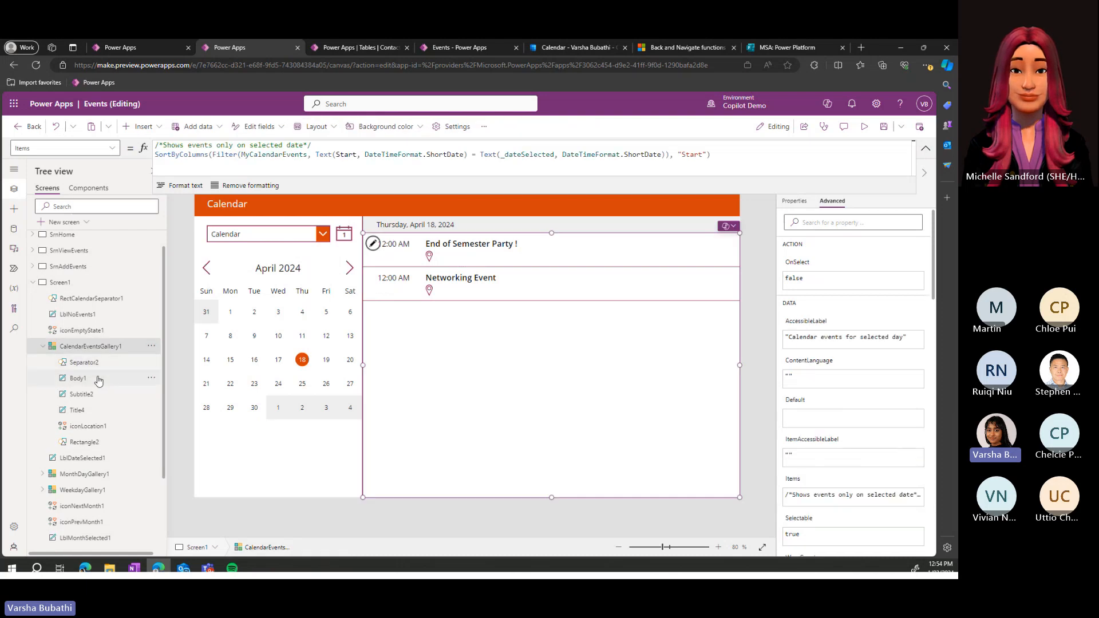
- Delete the Subtitle2 location label and the iconLocation1 pin icon from the calendar events gallery
click(98, 380)
click(90, 397)
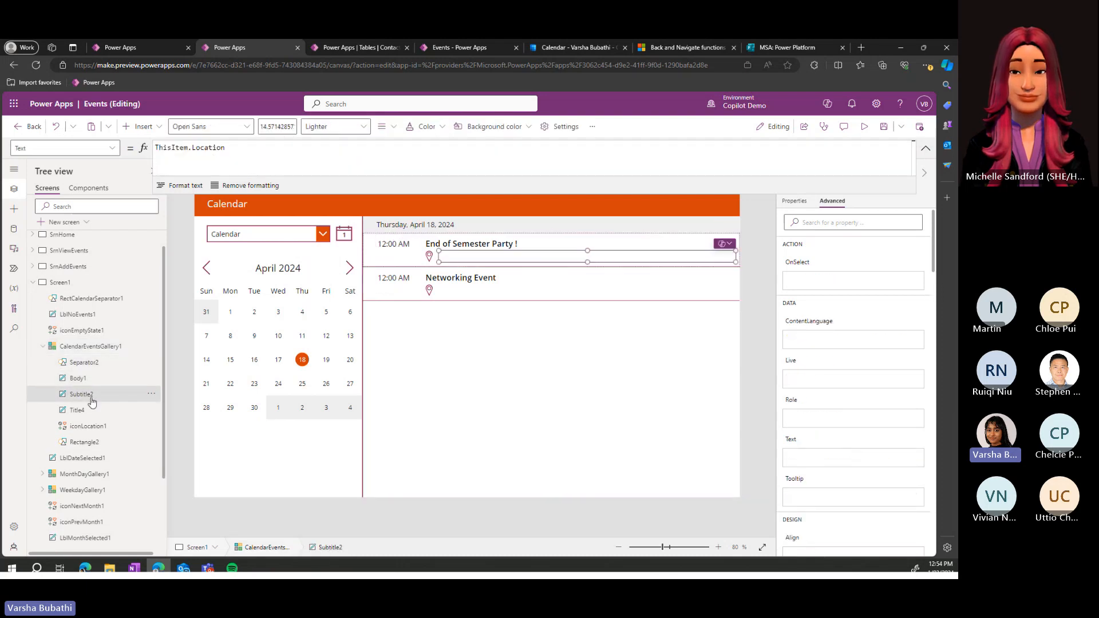
key(Delete)
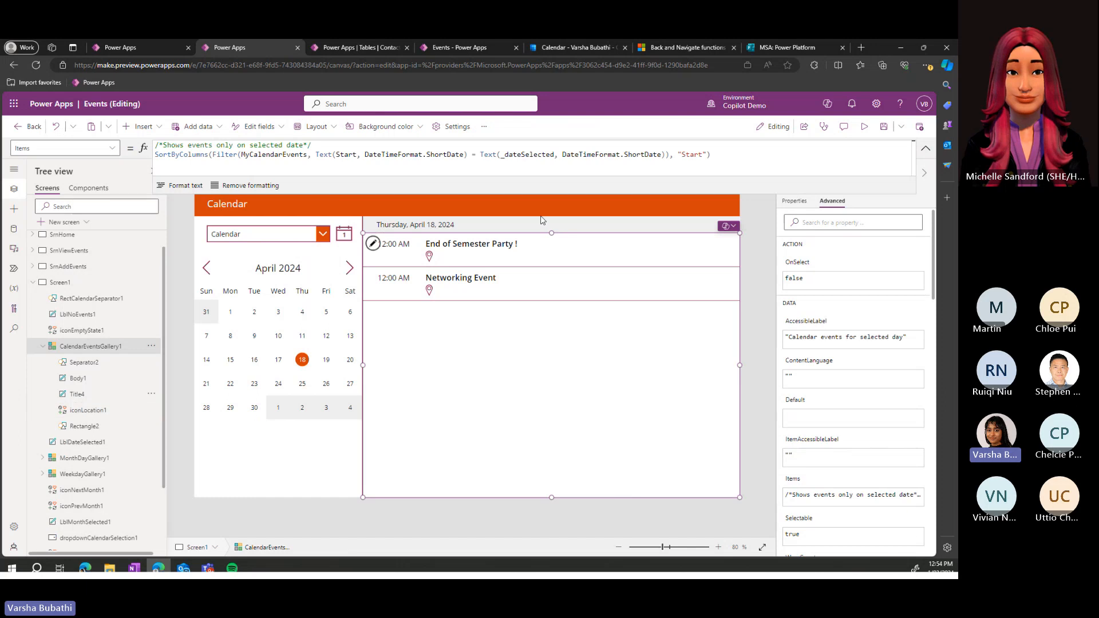
click(428, 260)
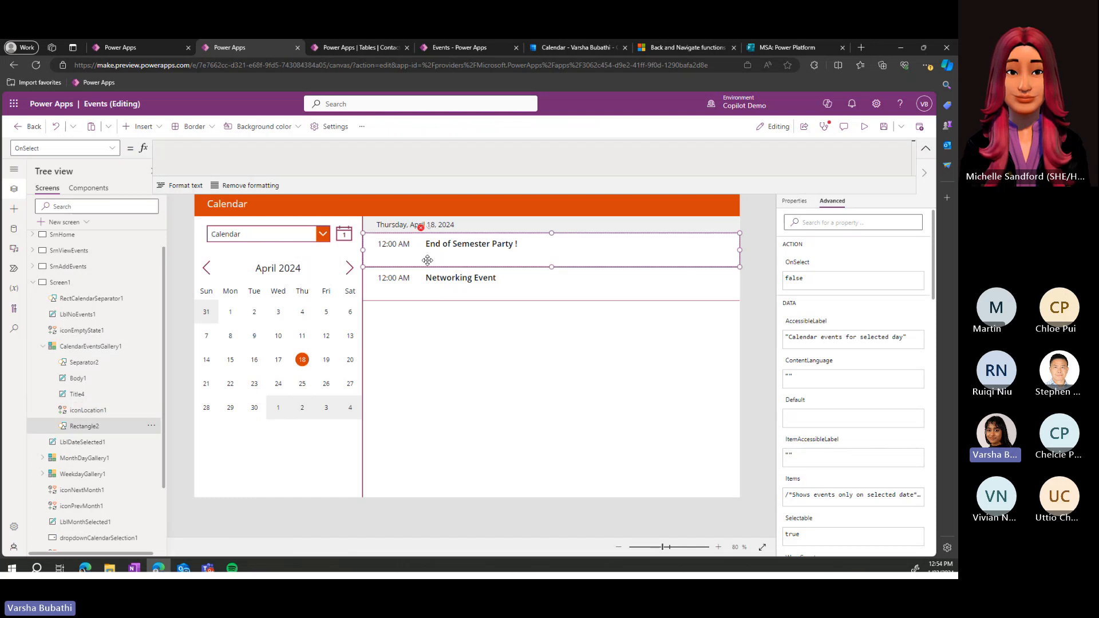
click(423, 229)
click(486, 273)
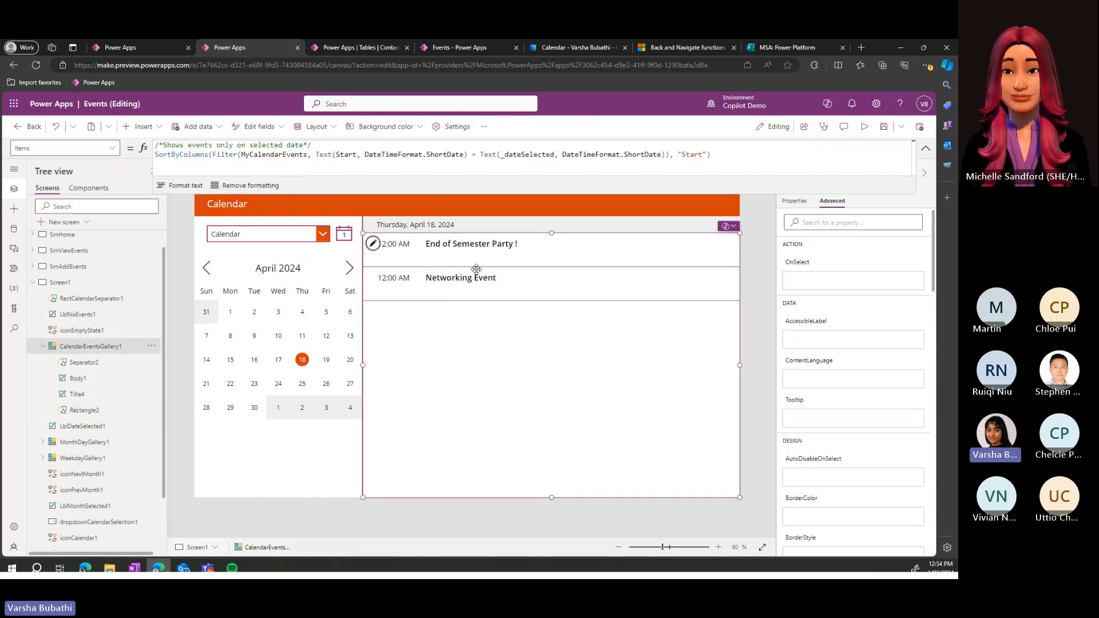
- Inspect the Rectangle2, Title4, Body1 and Separator2 controls in the calendar events gallery
click(473, 243)
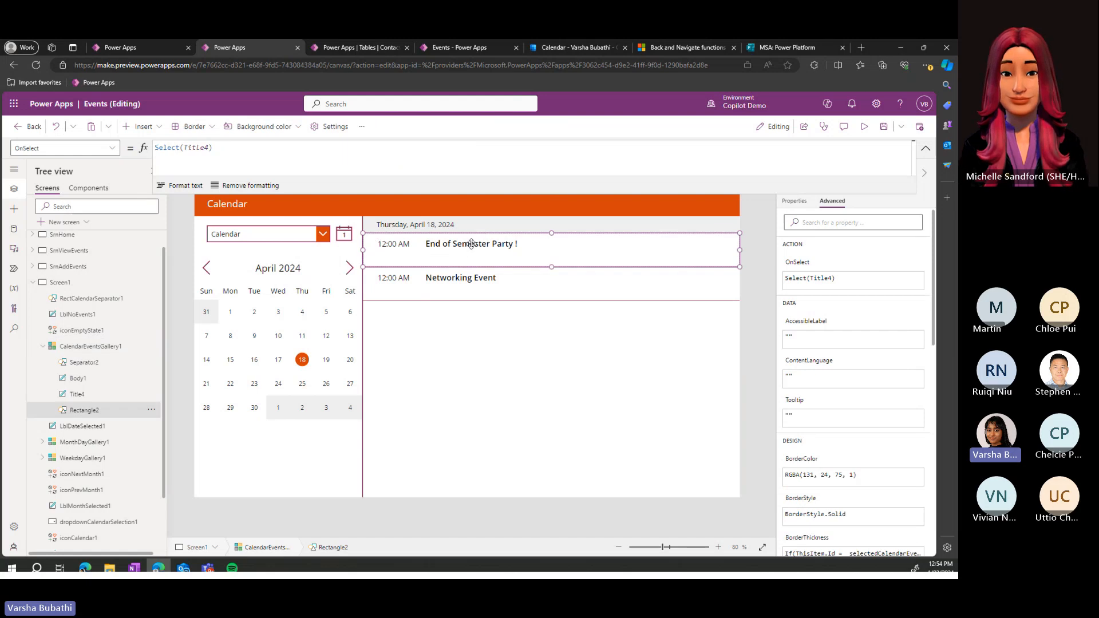
click(119, 394)
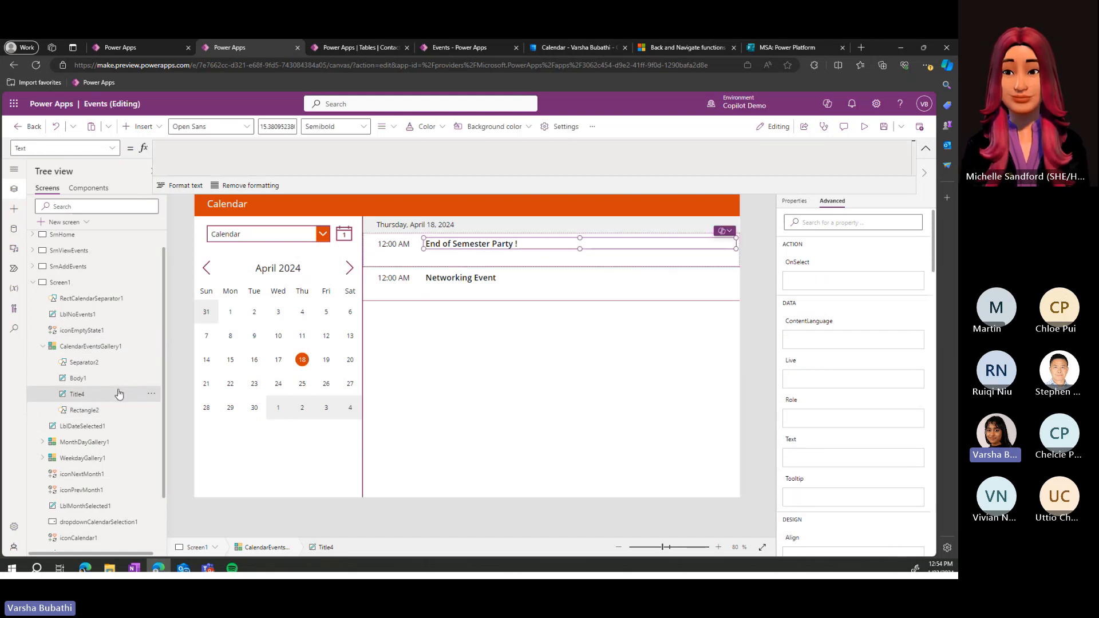
click(115, 378)
click(110, 363)
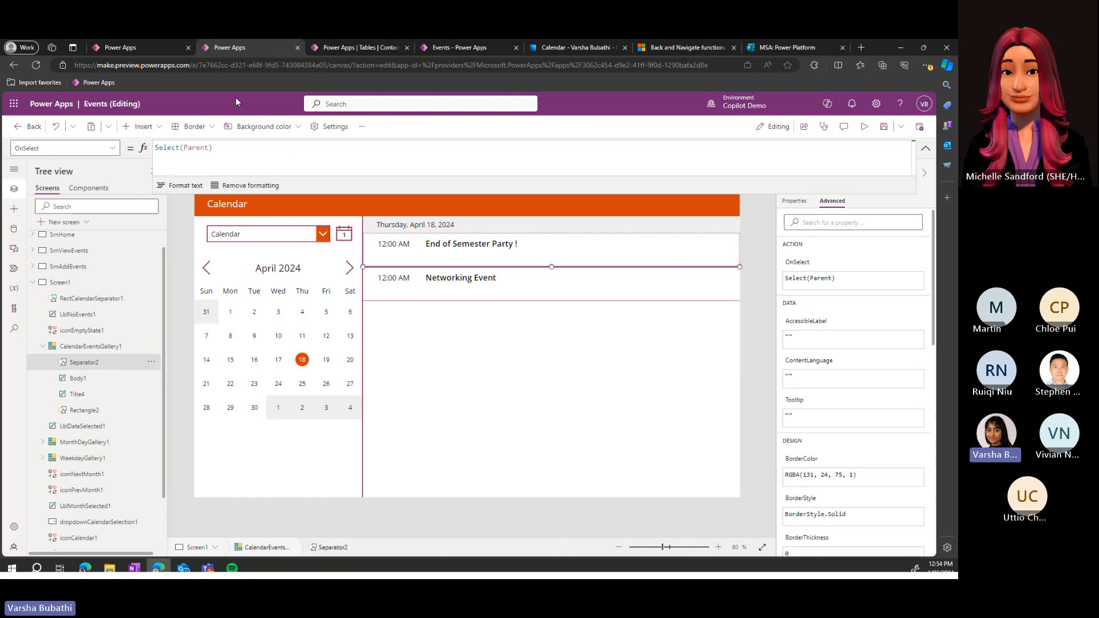
- Undo the last control deletions in CalendarEventsGallery1 and delete only its location pin icon, iconLocation1
click(59, 127)
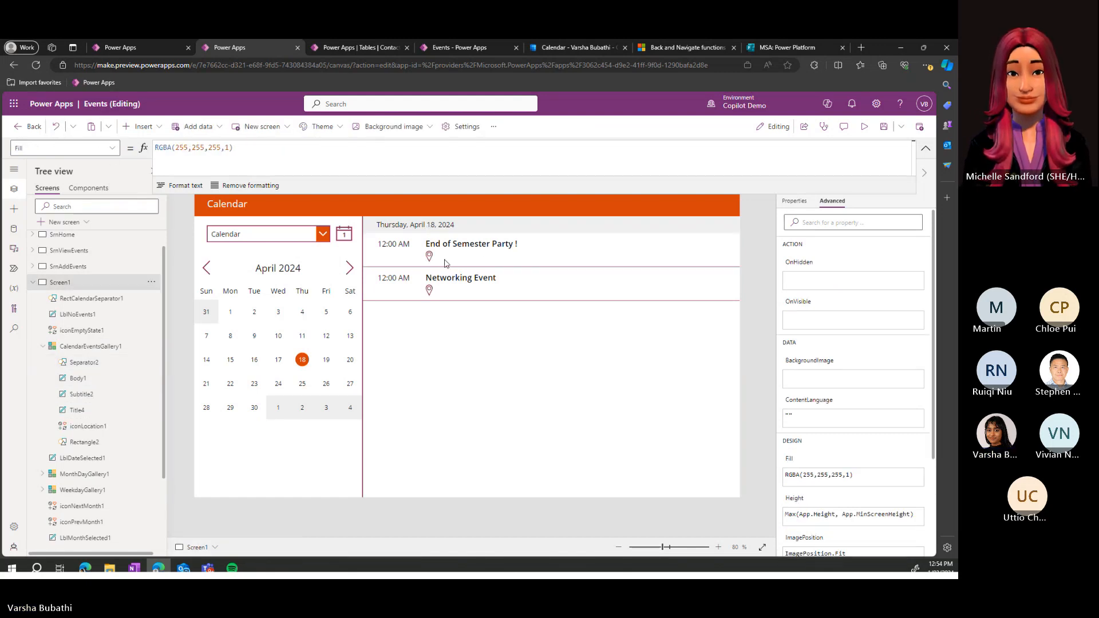
click(431, 257)
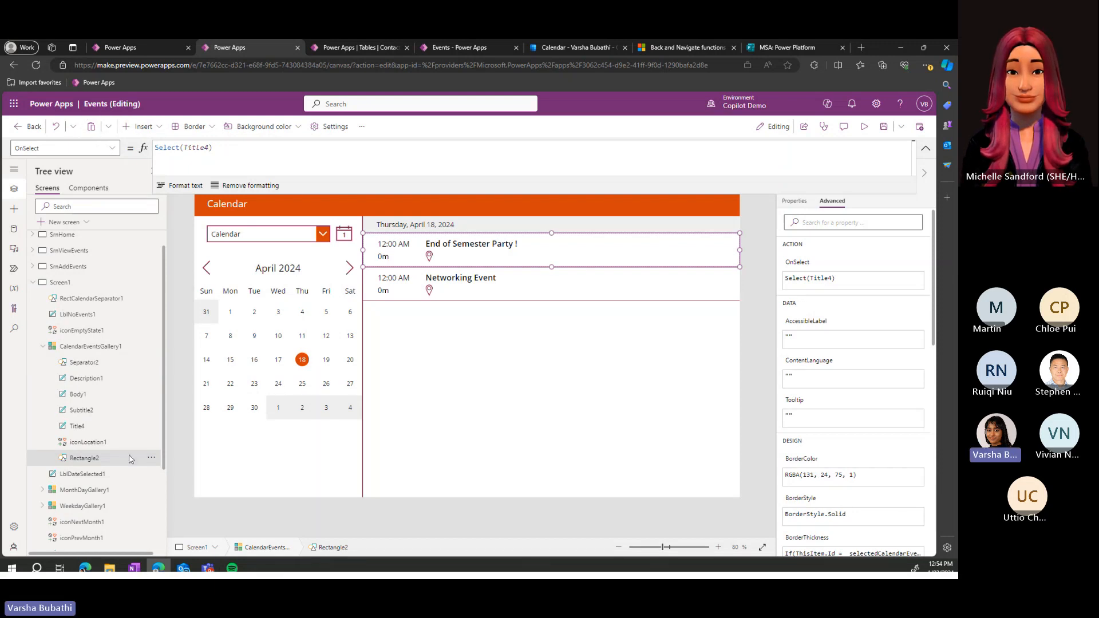
click(112, 427)
click(106, 441)
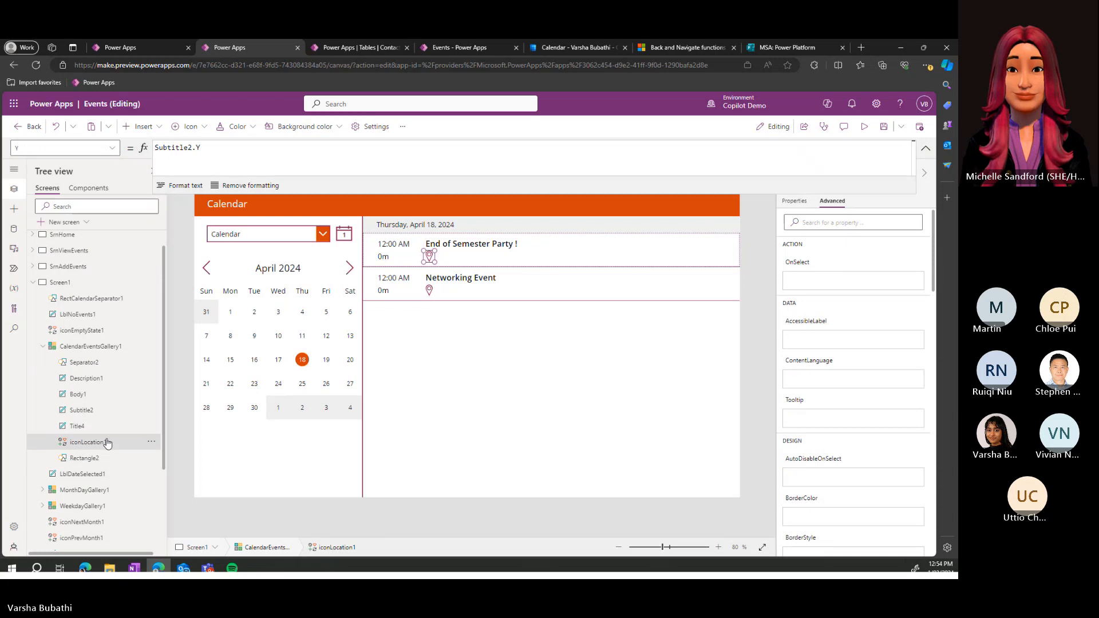
key(Delete)
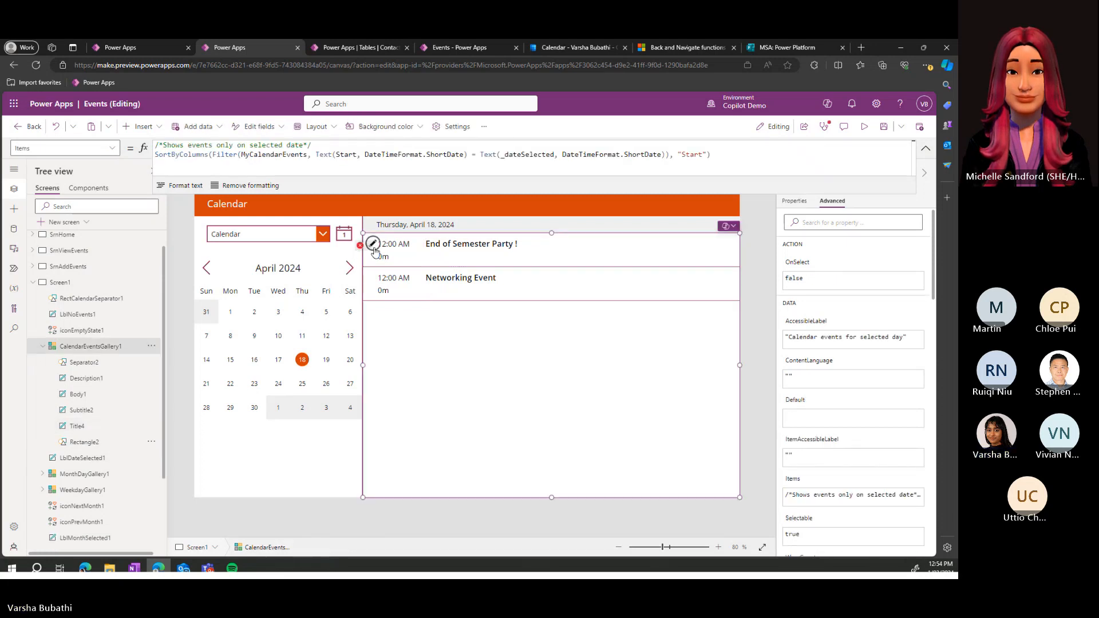
- Delete the Subtitle2 location label from the events gallery and check the formula of the Description1 duration label
click(379, 256)
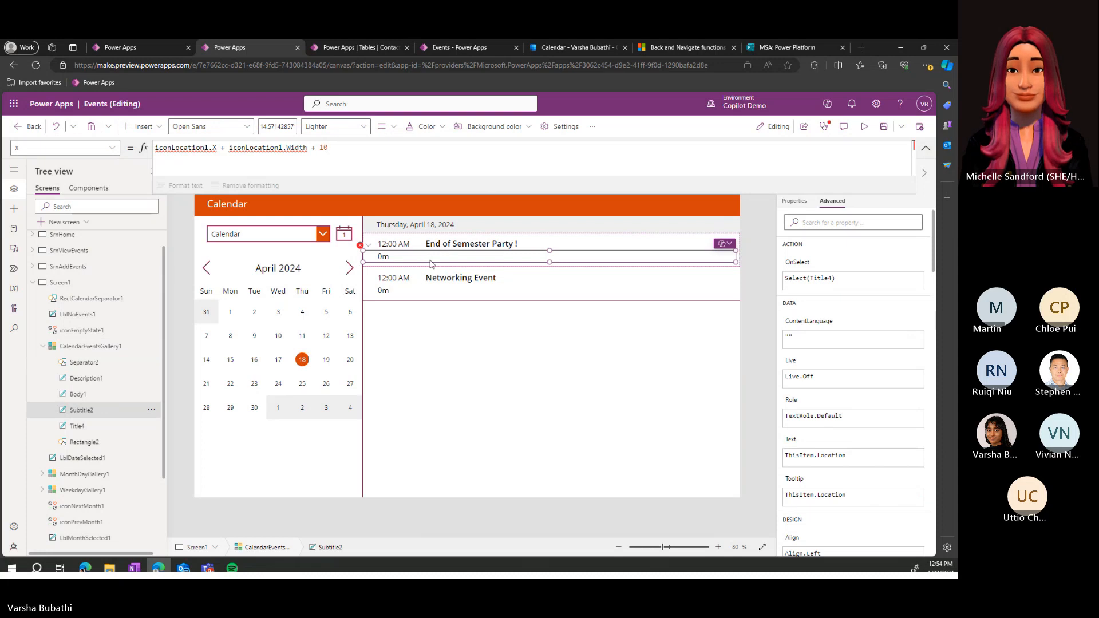
key(Delete)
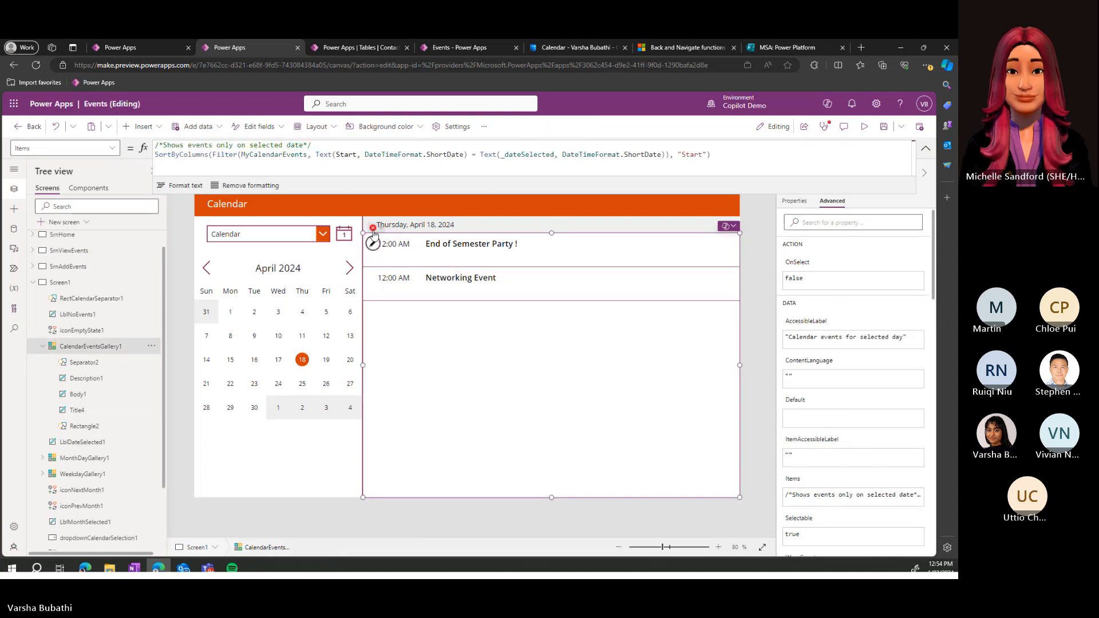
click(441, 262)
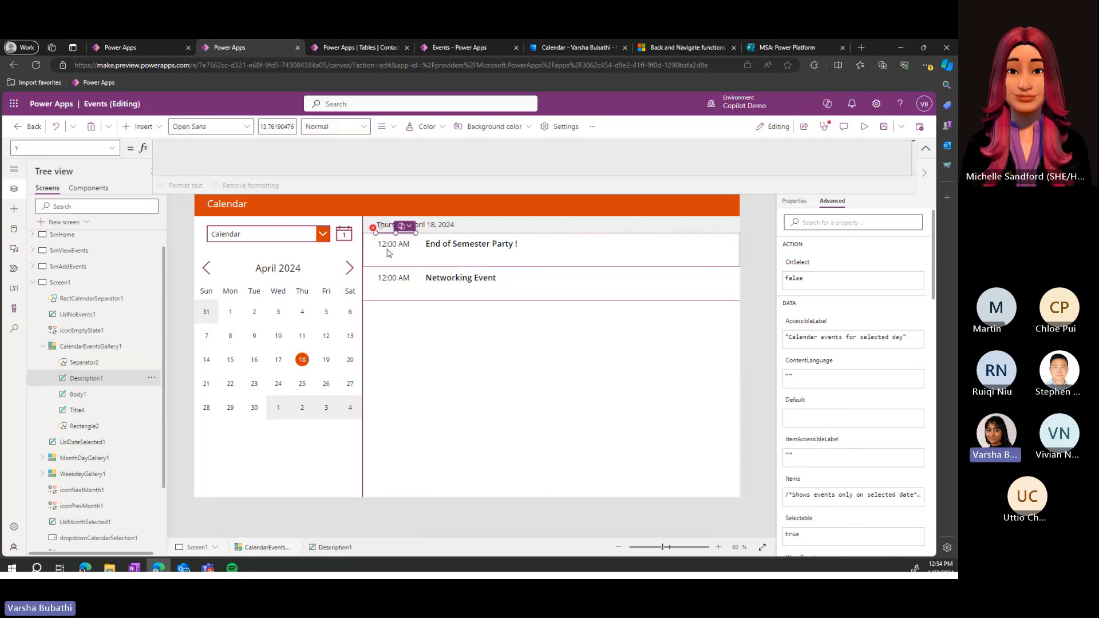
click(443, 260)
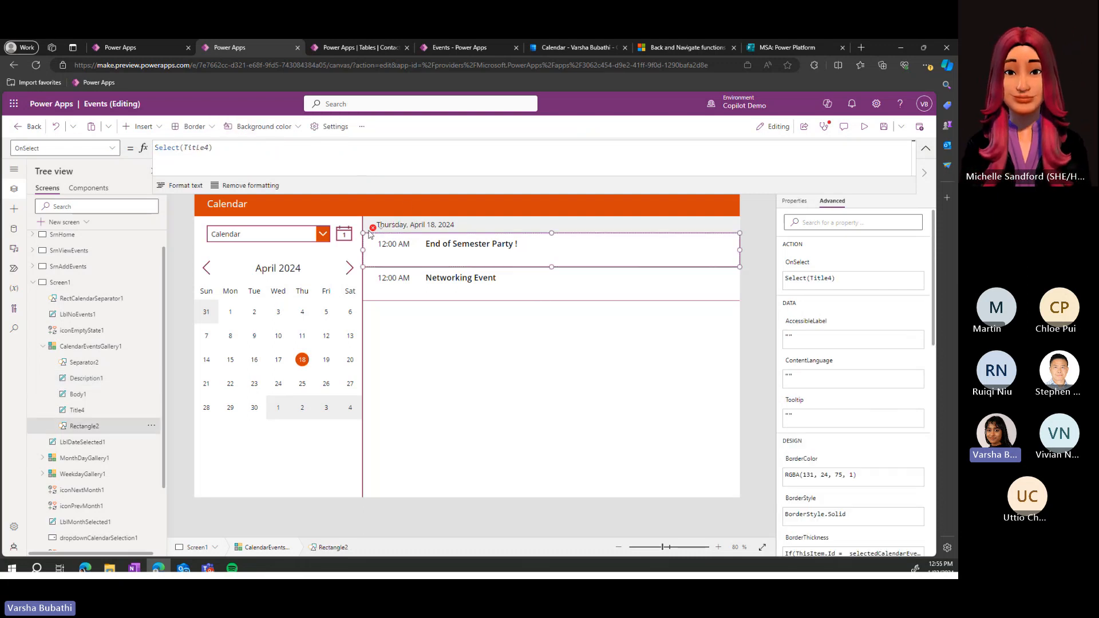
click(431, 259)
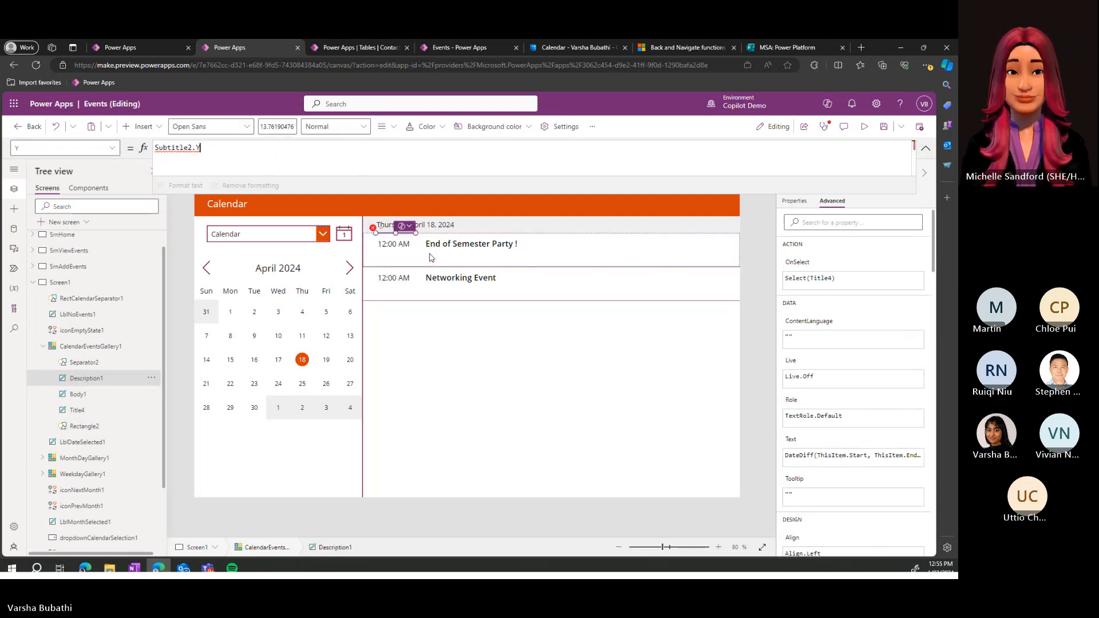
click(452, 254)
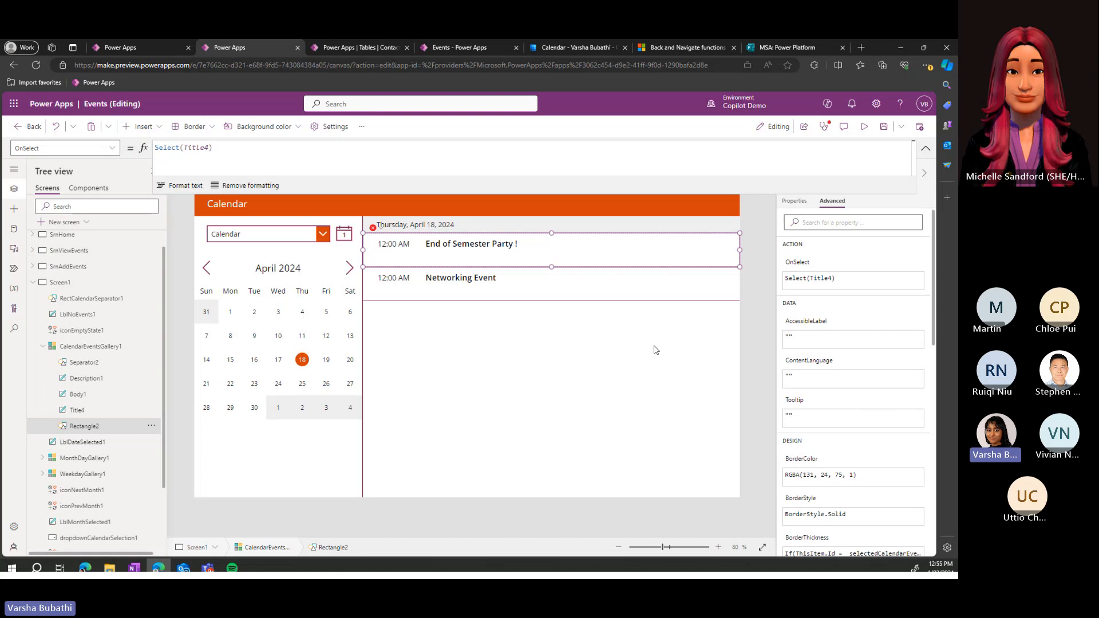
- Examine the events gallery's Items formula and the properties of the Rectangle2 row background
drag(689, 193, 691, 182)
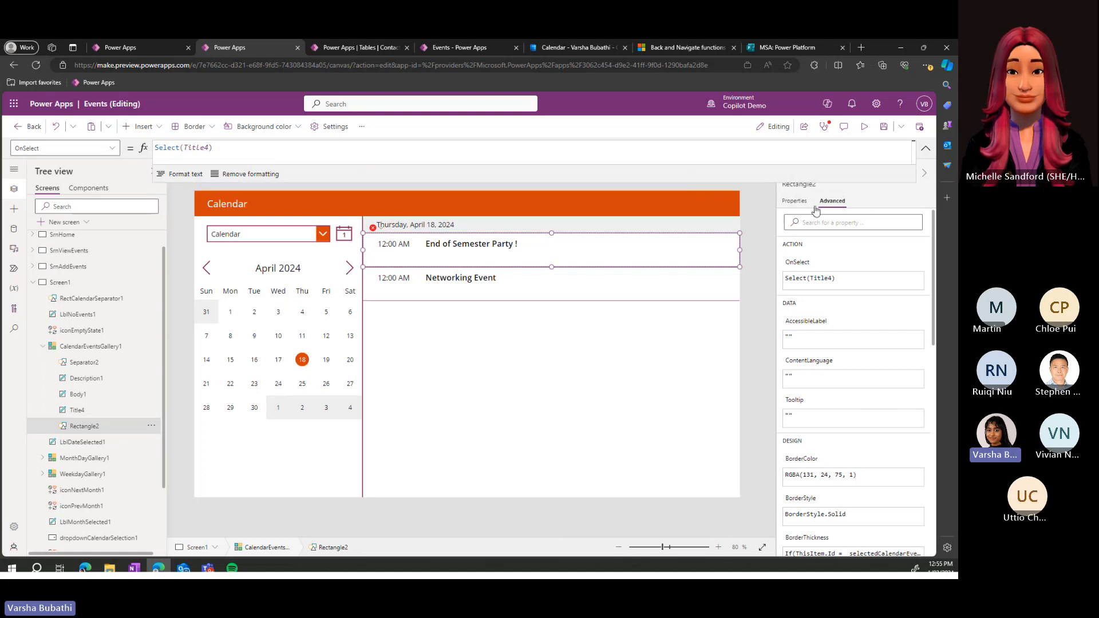
click(797, 202)
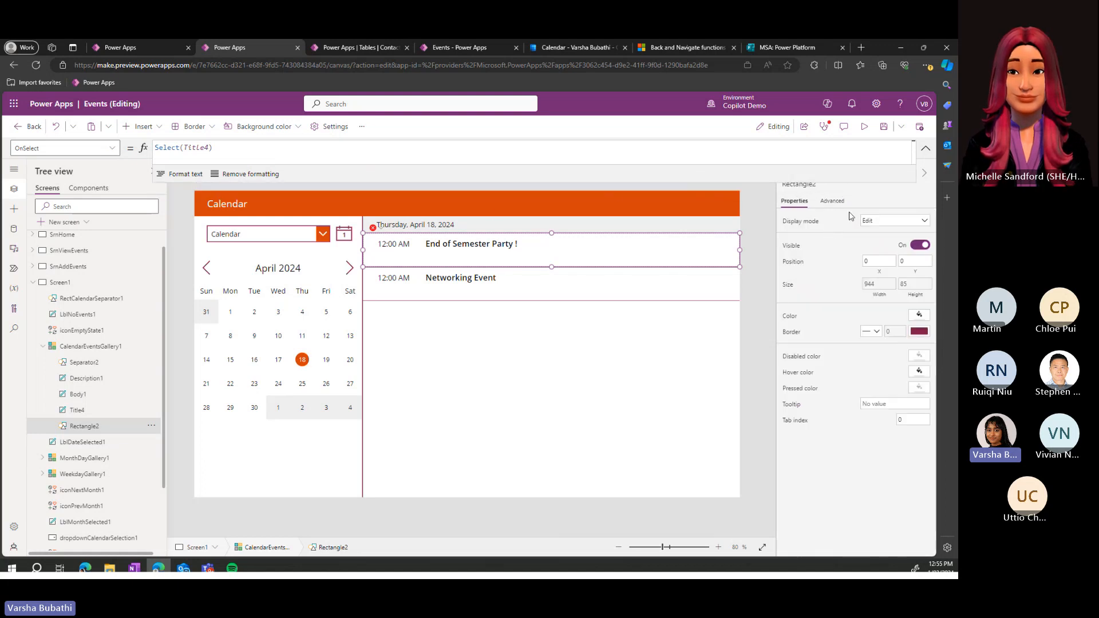
click(832, 201)
click(637, 347)
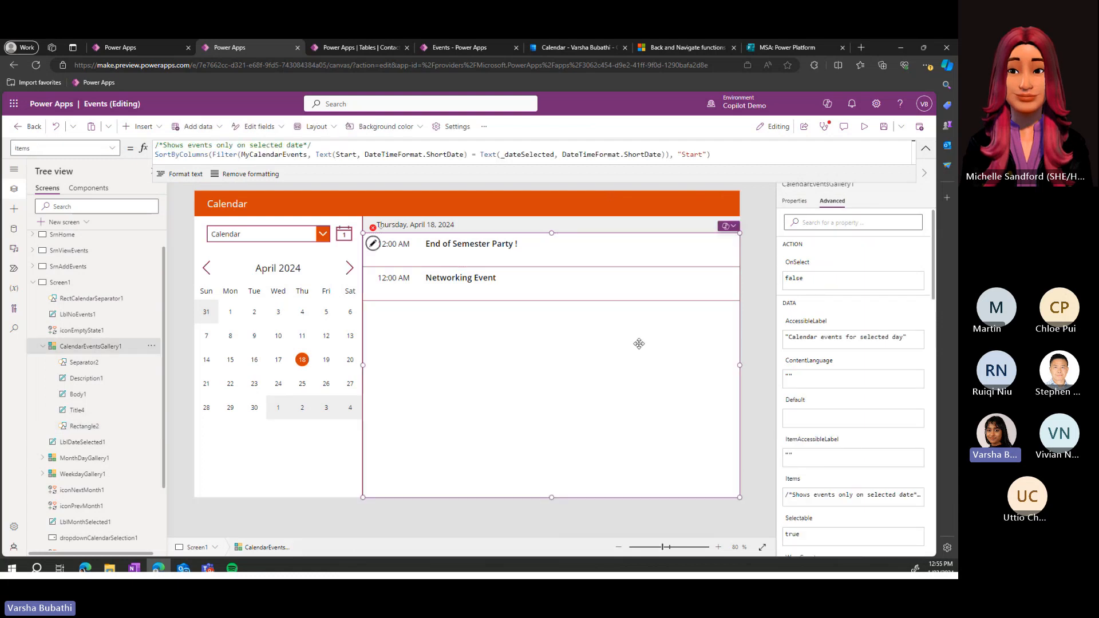
scroll(844, 344, down, 4)
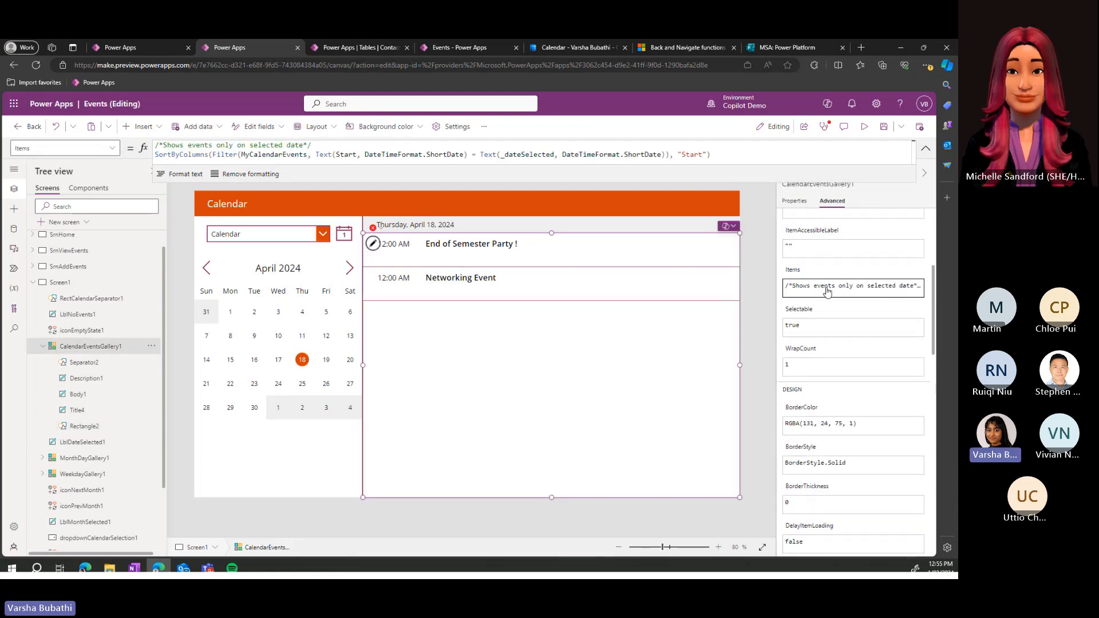
click(799, 296)
drag(786, 303, 892, 312)
click(481, 261)
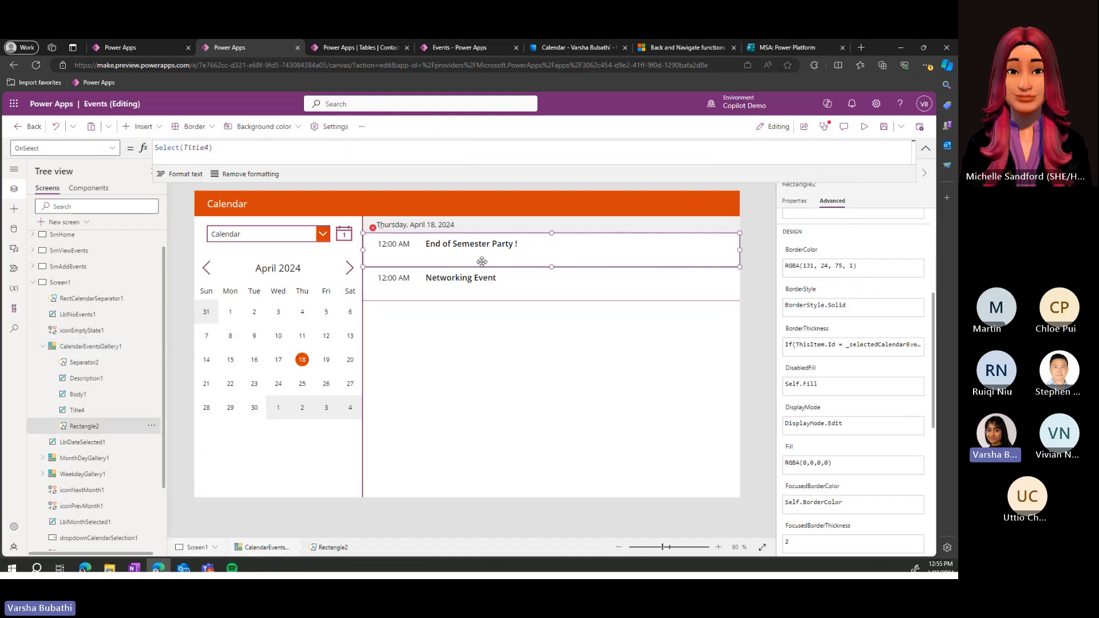
click(483, 283)
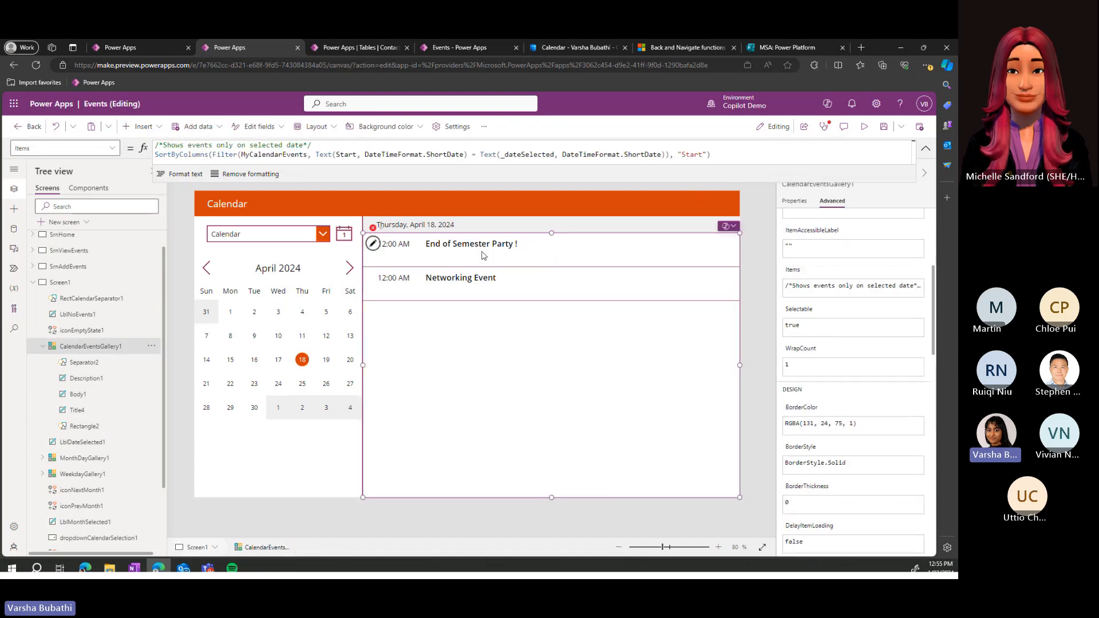
click(481, 252)
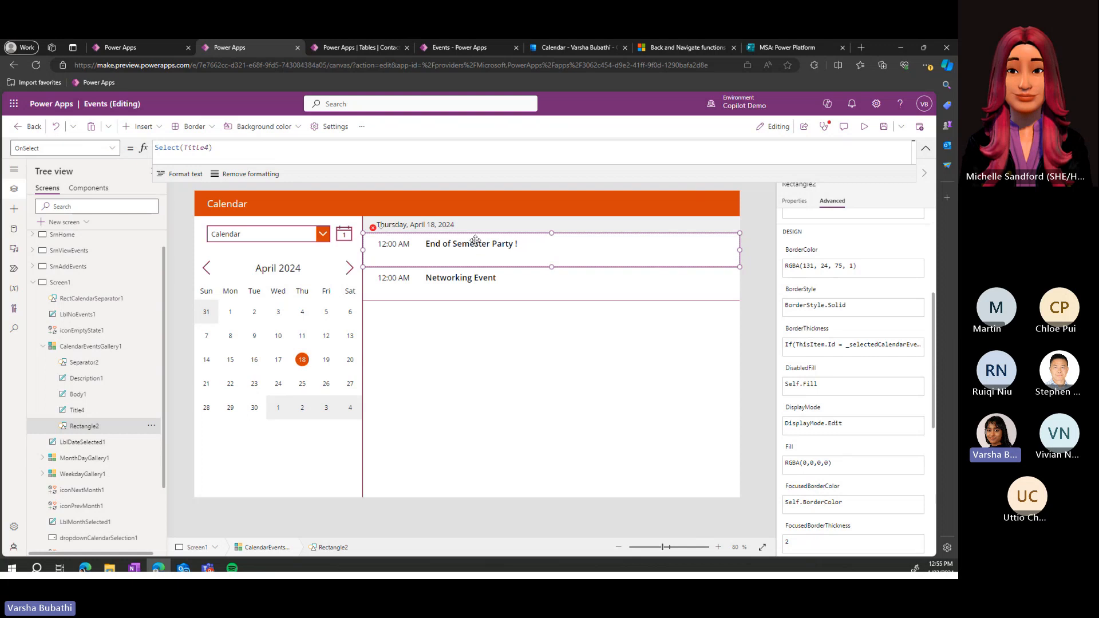
- Examine the formulas of the gallery's Title4, Body1 and Description1 labels, including the ThisItem.Start reference in the event time
click(103, 400)
click(105, 407)
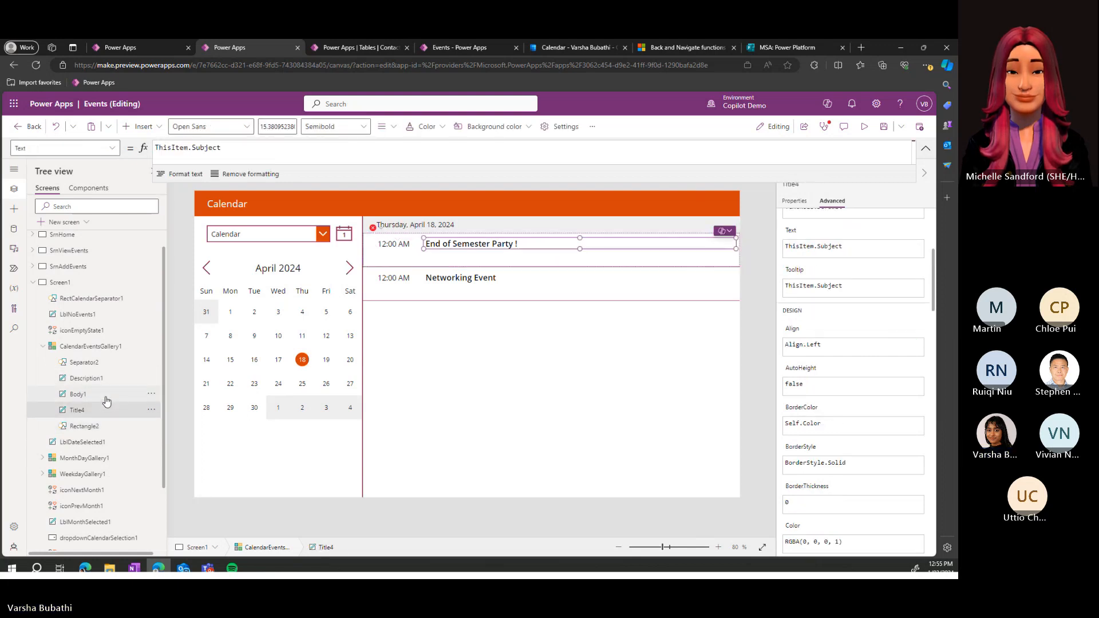
click(106, 396)
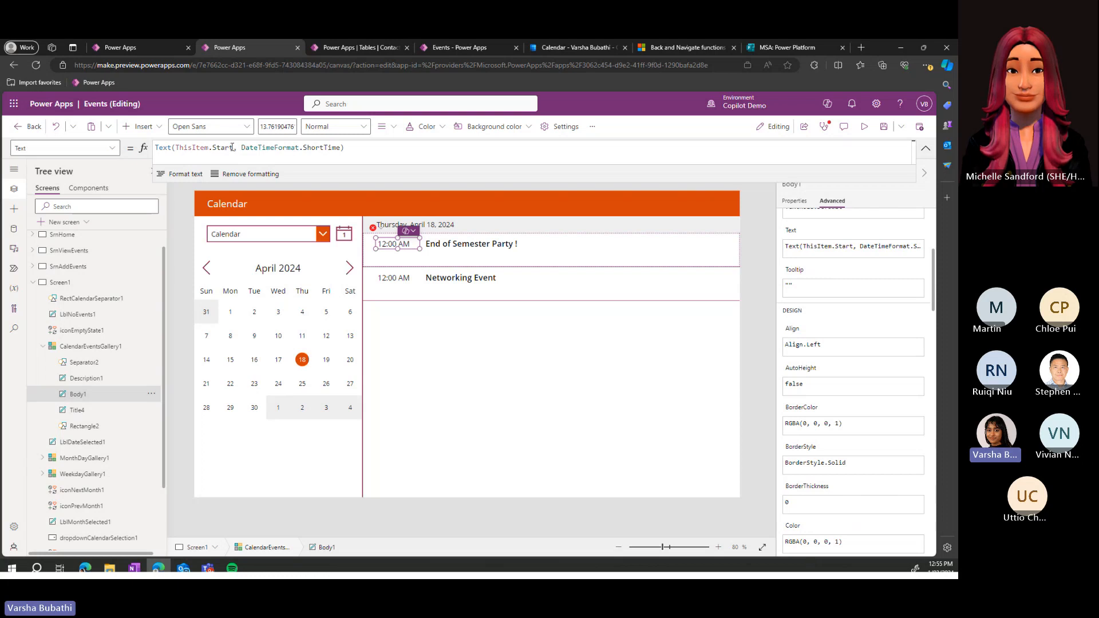
double_click(221, 148)
double_click(196, 148)
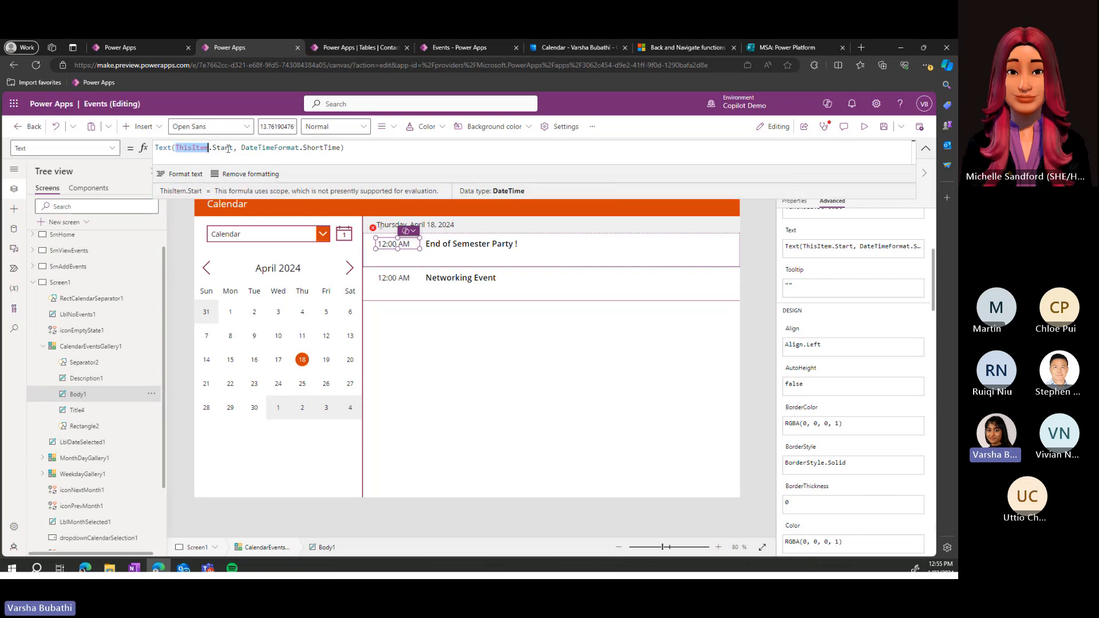
double_click(224, 148)
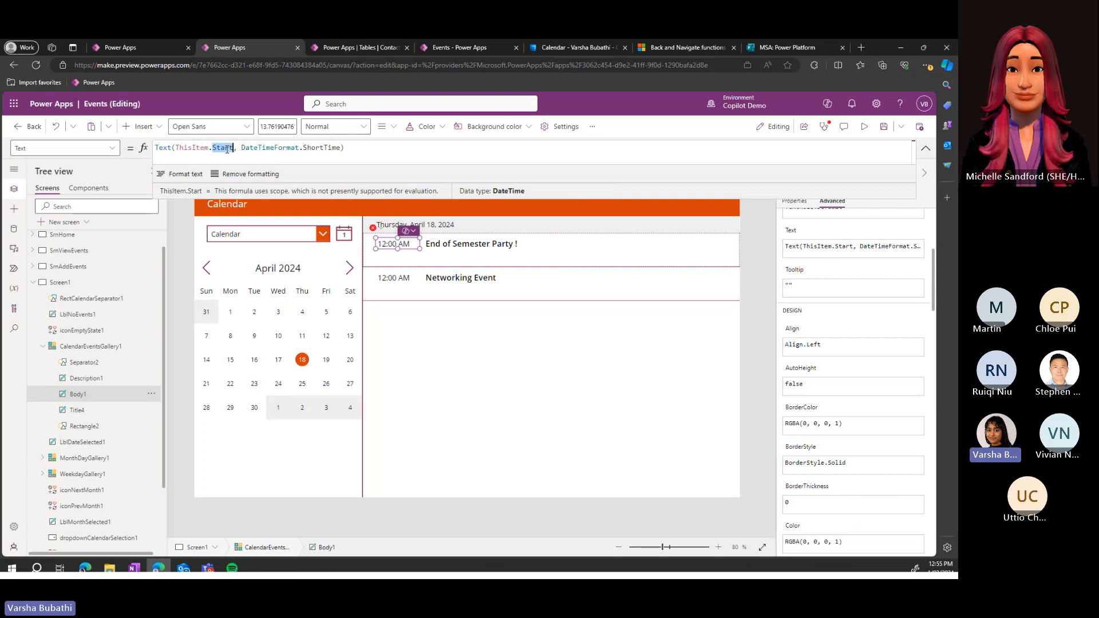
click(493, 252)
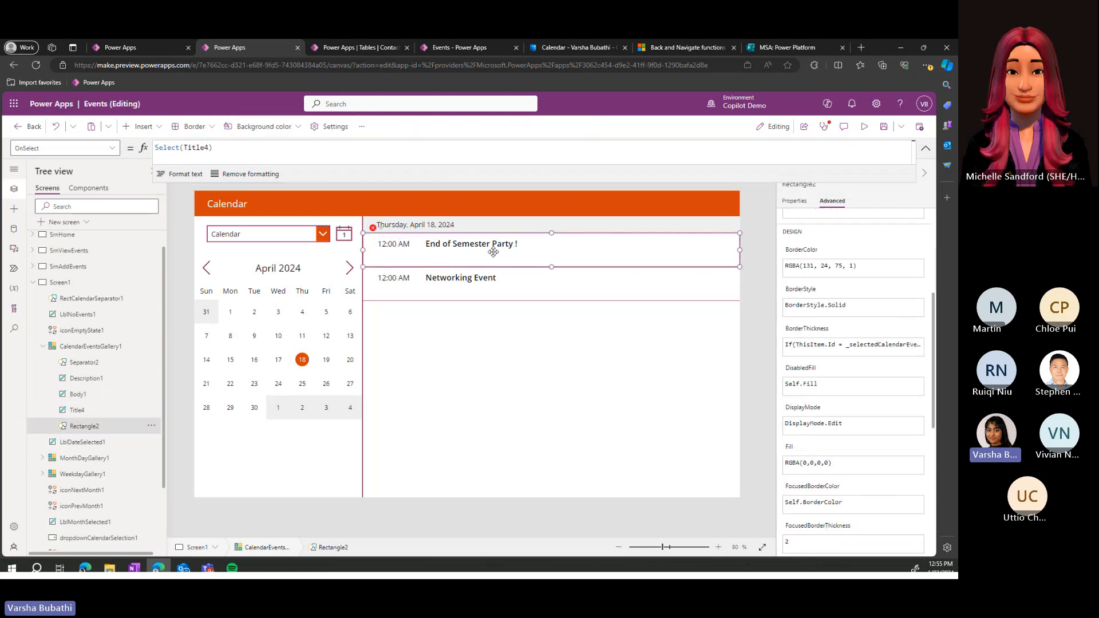
click(112, 395)
click(108, 380)
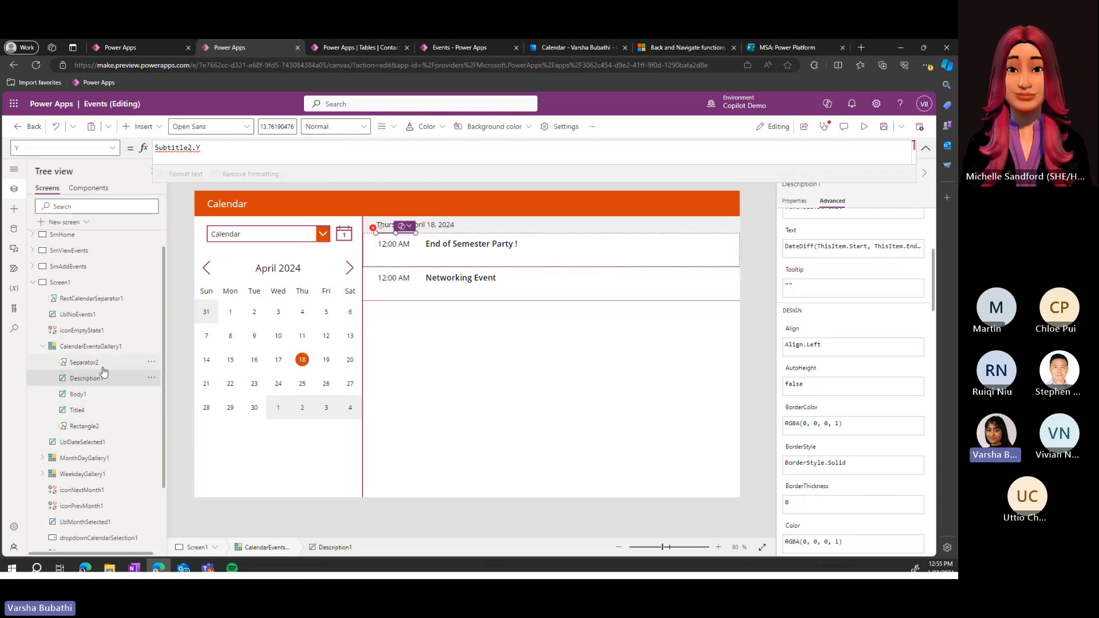
click(103, 368)
click(93, 382)
- Try ThisItem.Id as the Text formula of the Title4 label and restore it to ThisItem.Subject
click(80, 410)
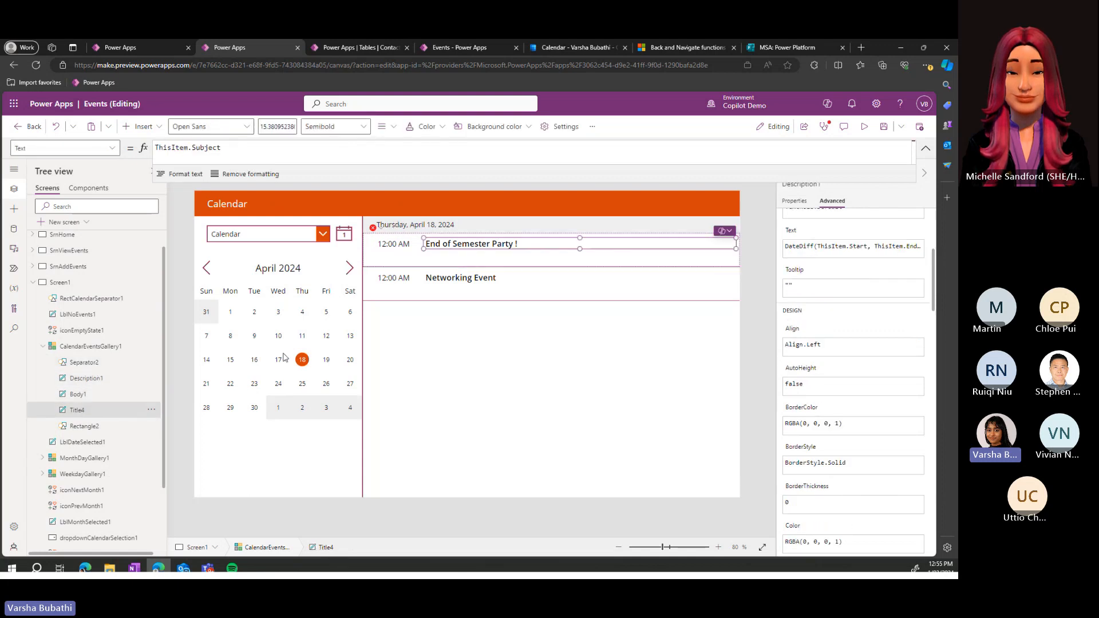
double_click(217, 149)
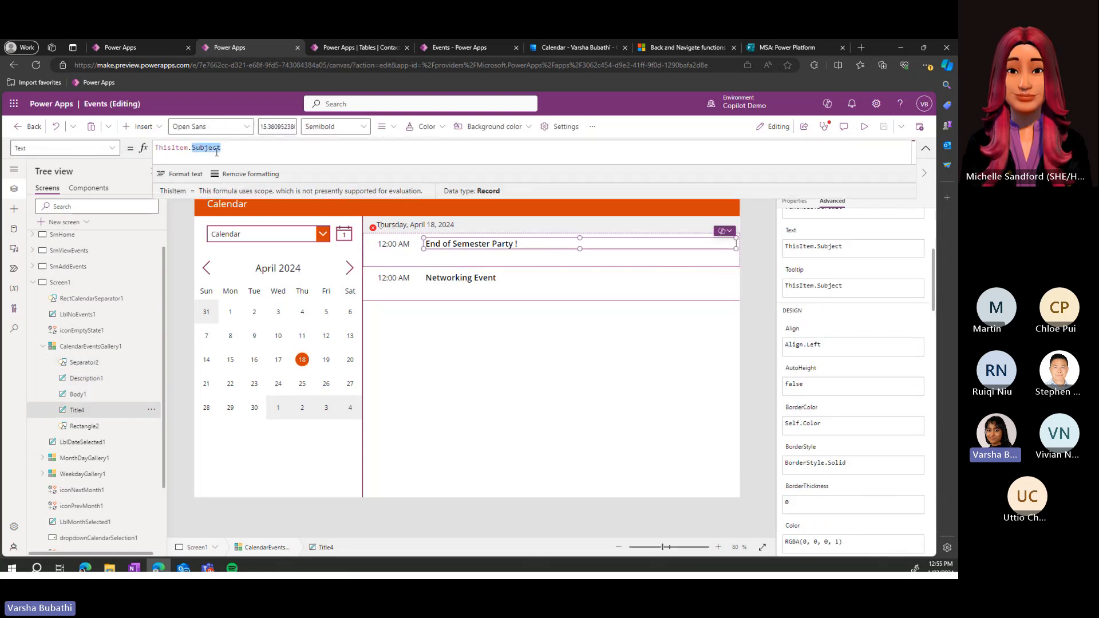
key(BackSpace)
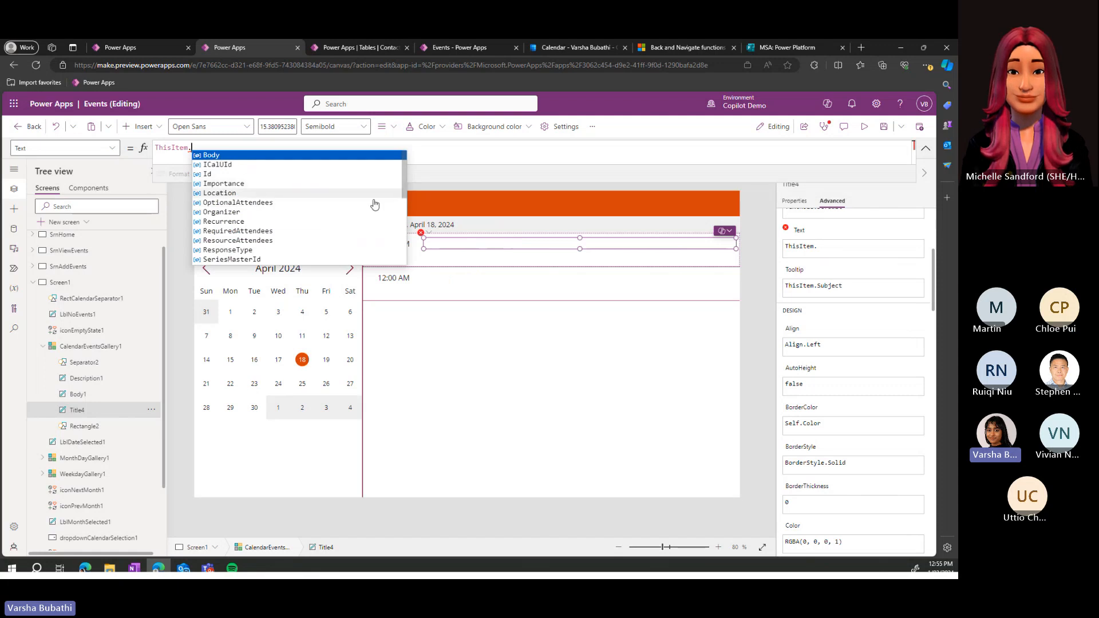
scroll(317, 194, down, 3)
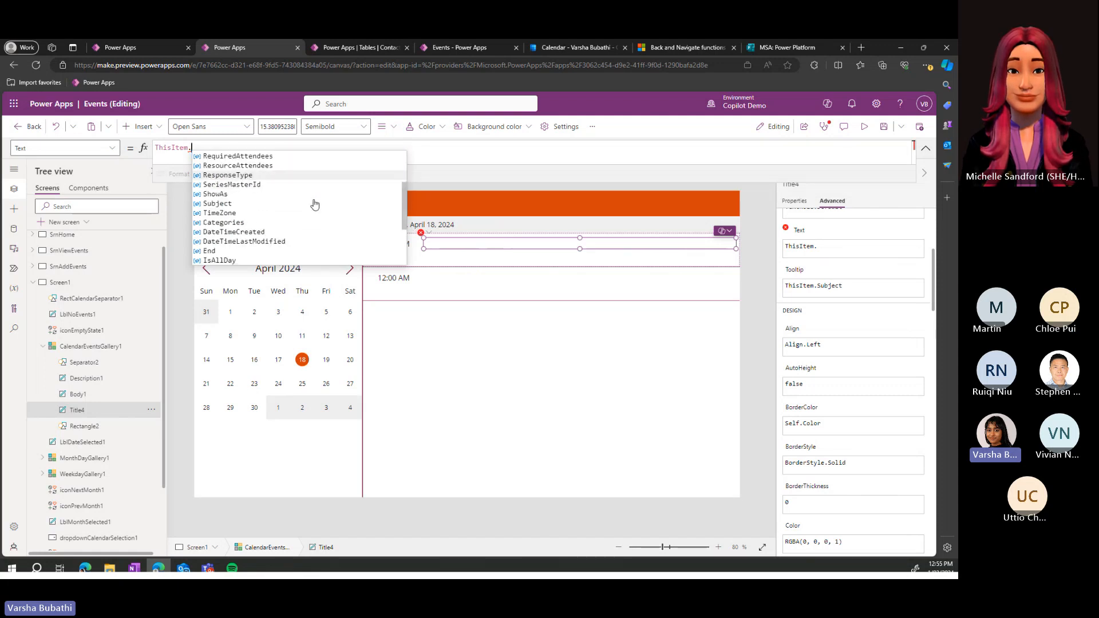
scroll(269, 246, down, 3)
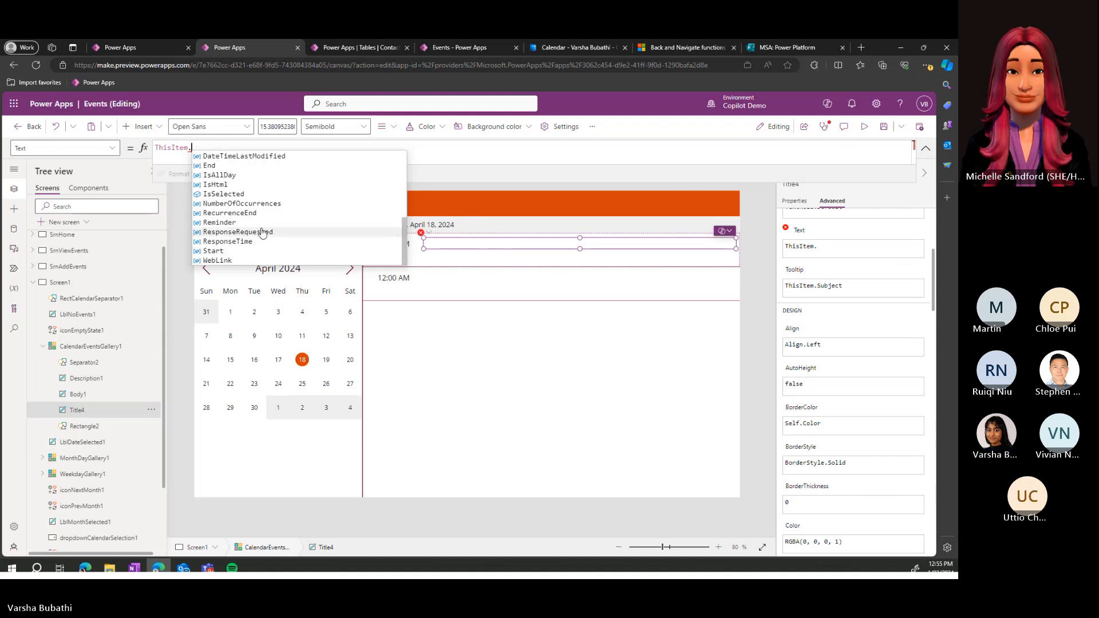
scroll(267, 206, up, 5)
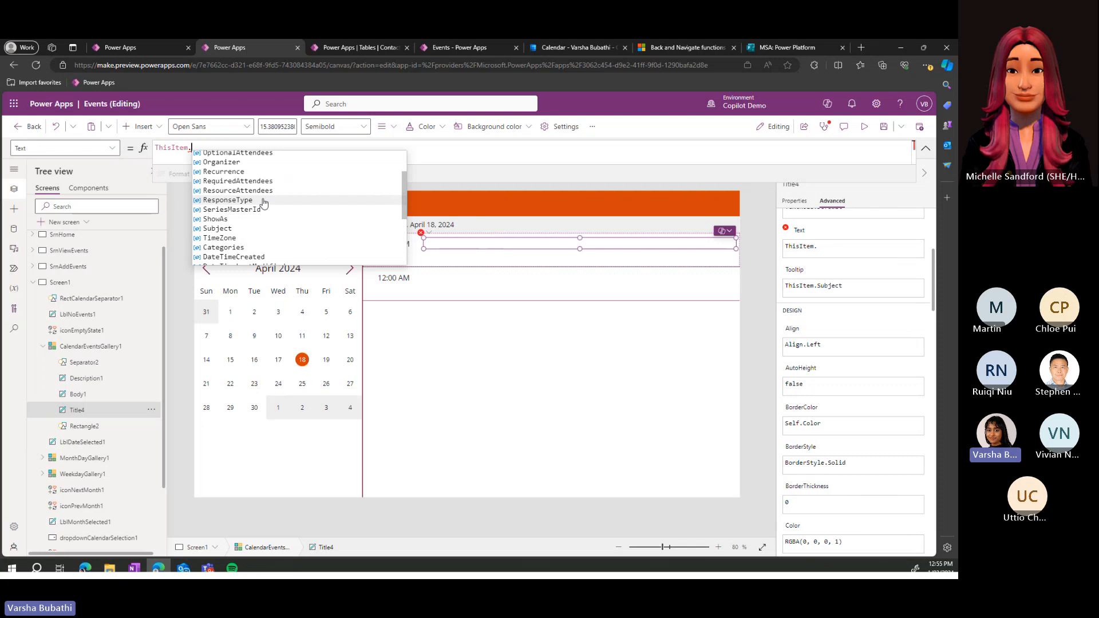
scroll(263, 204, down, 4)
scroll(267, 241, up, 5)
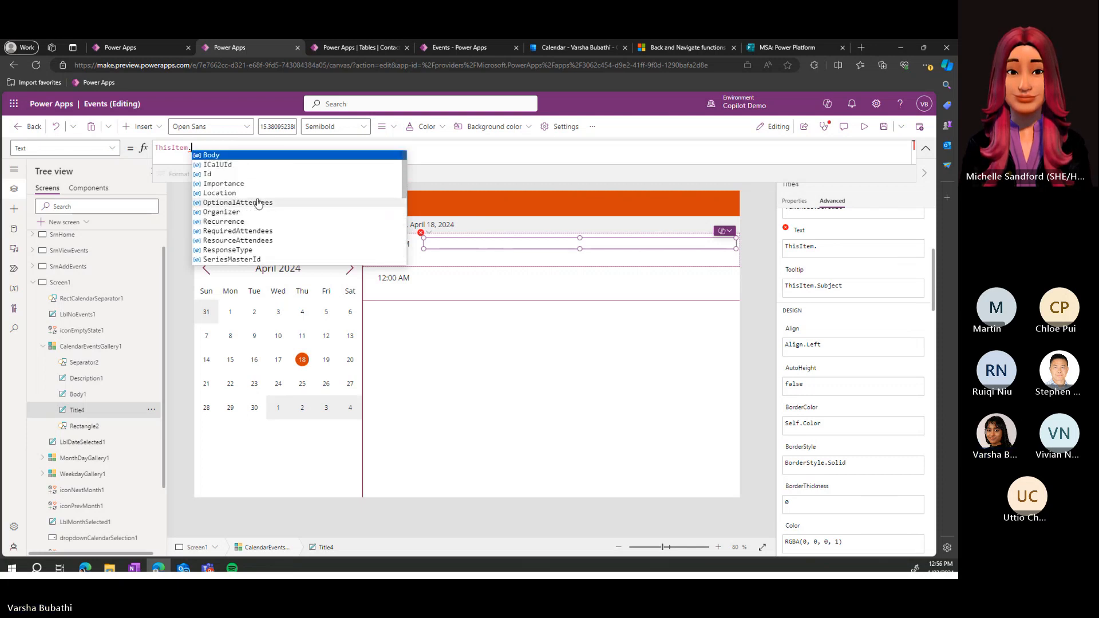
scroll(258, 207, down, 1)
scroll(241, 195, up, 1)
click(224, 175)
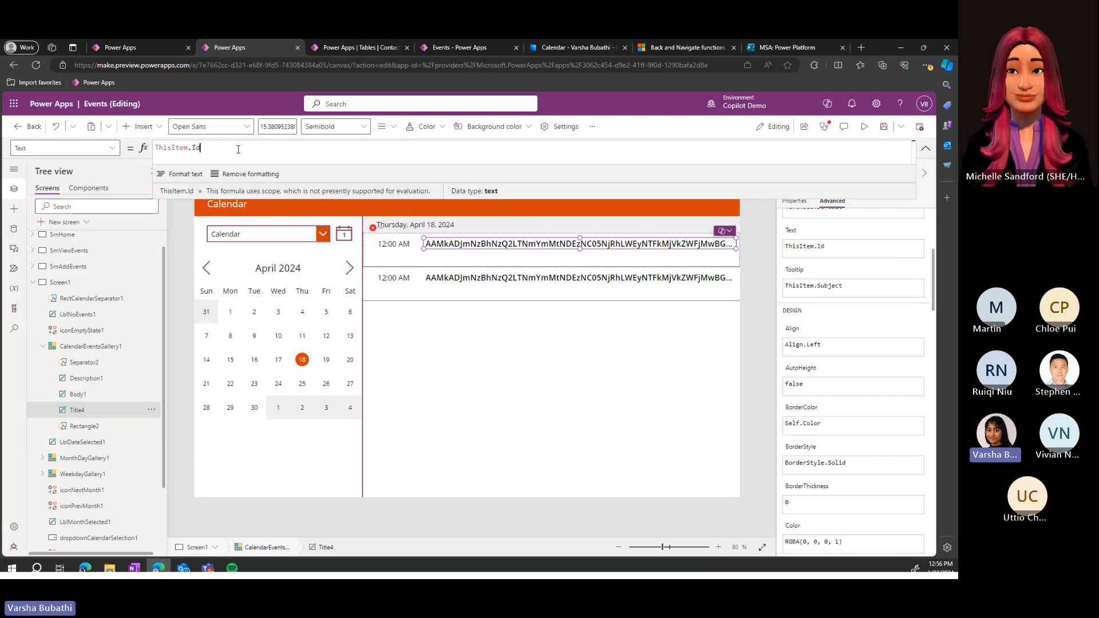
text(Subject)
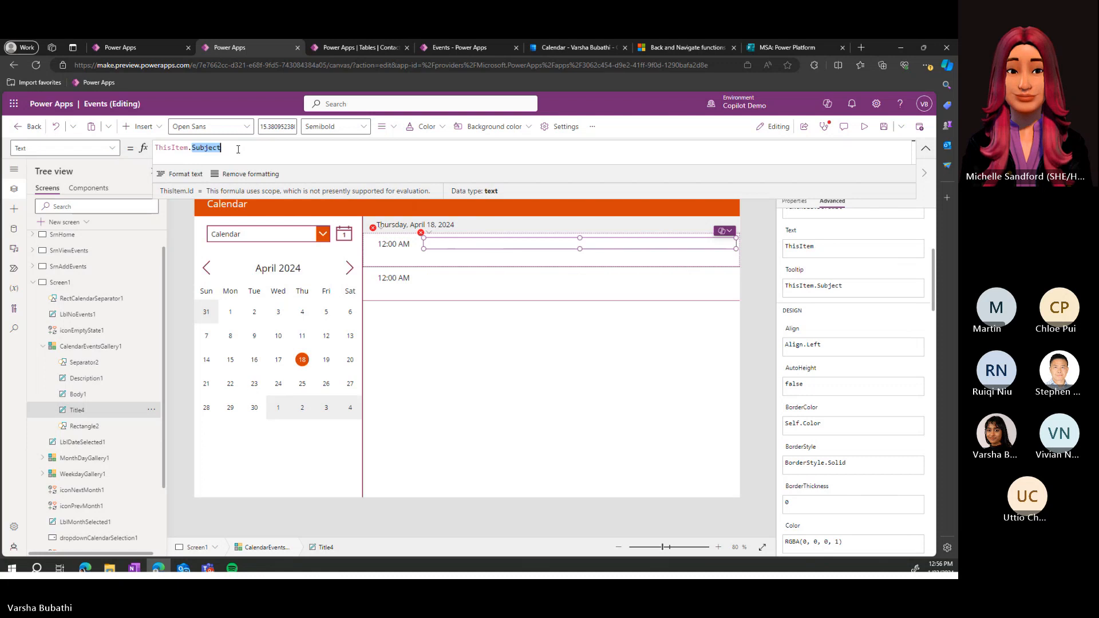
click(490, 351)
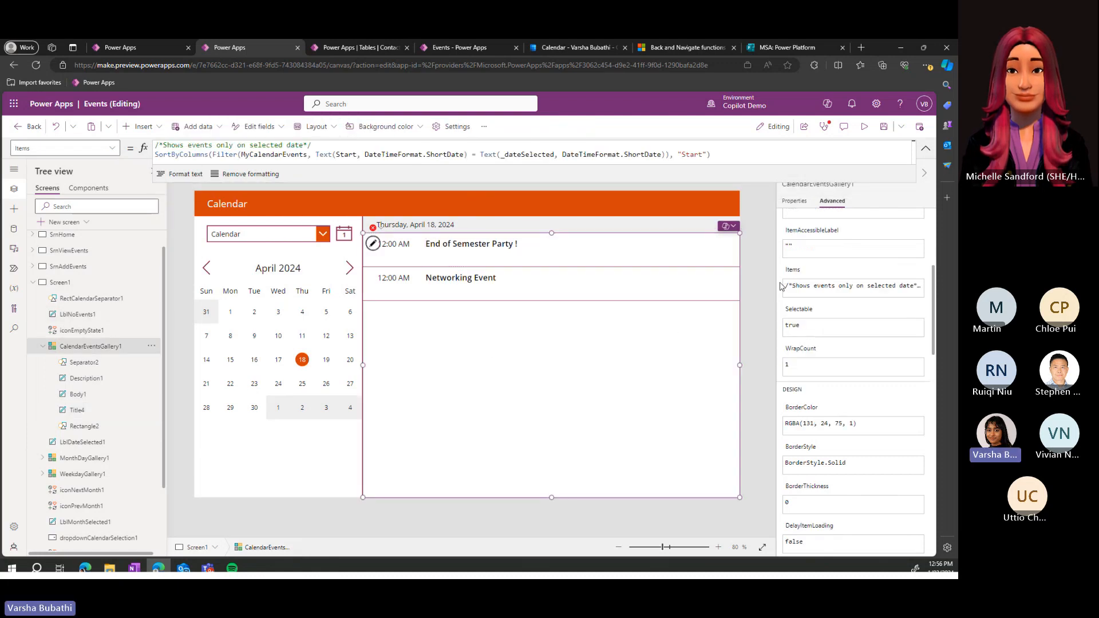
- Select the Calendar title label in the header of Screen1
click(558, 203)
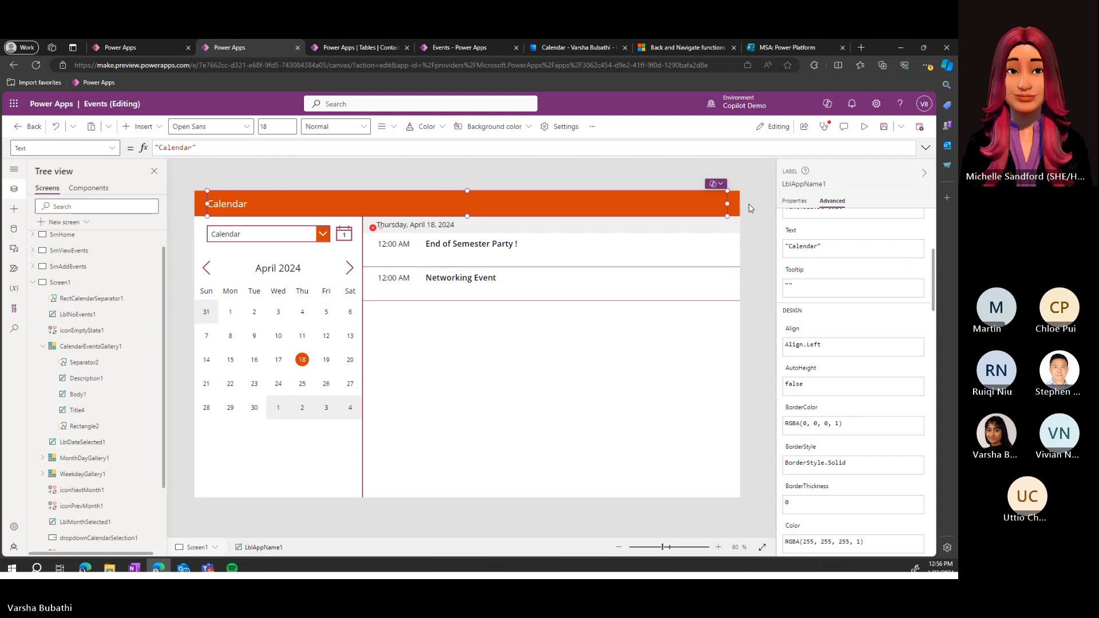
click(618, 174)
click(212, 205)
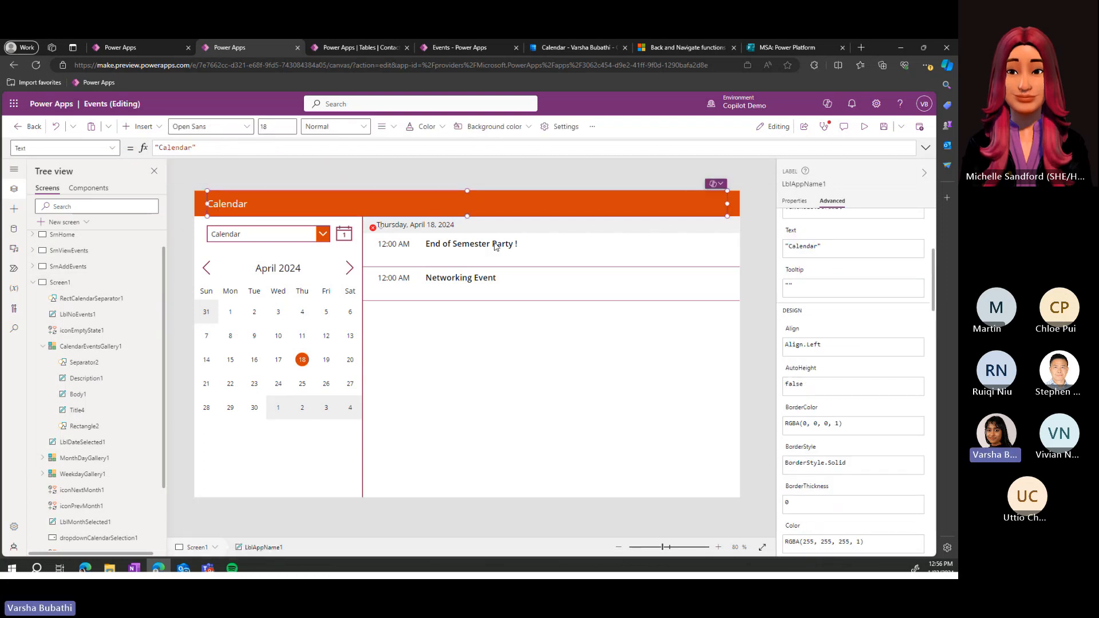
- Delete the Calendar title label from Screen1 and try removing the orange header rectangle behind it
key(Delete)
click(259, 195)
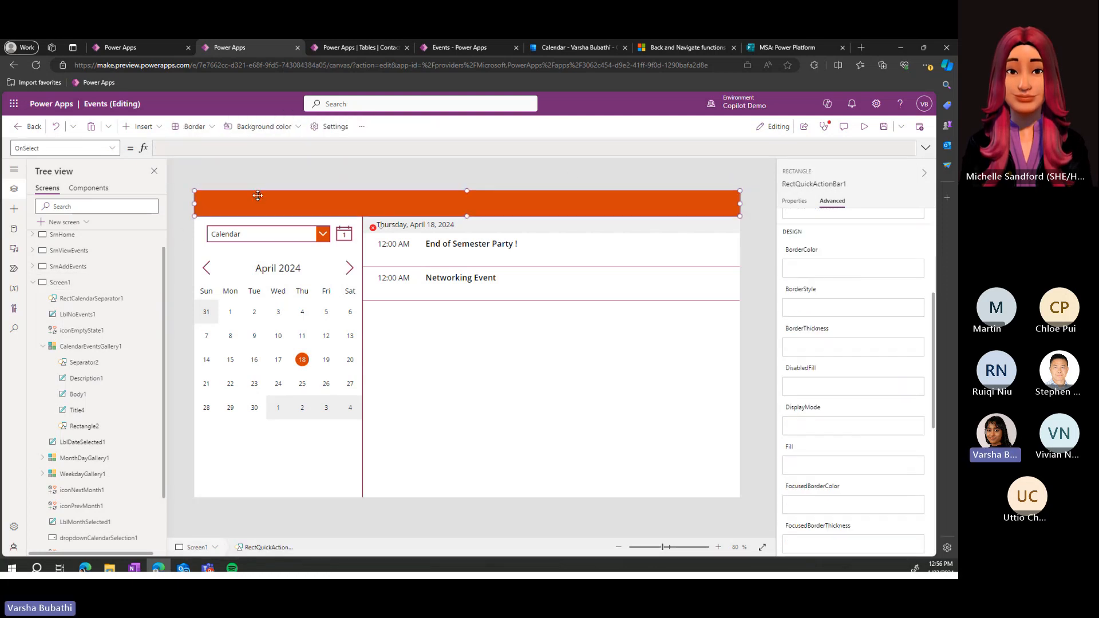
key(Delete)
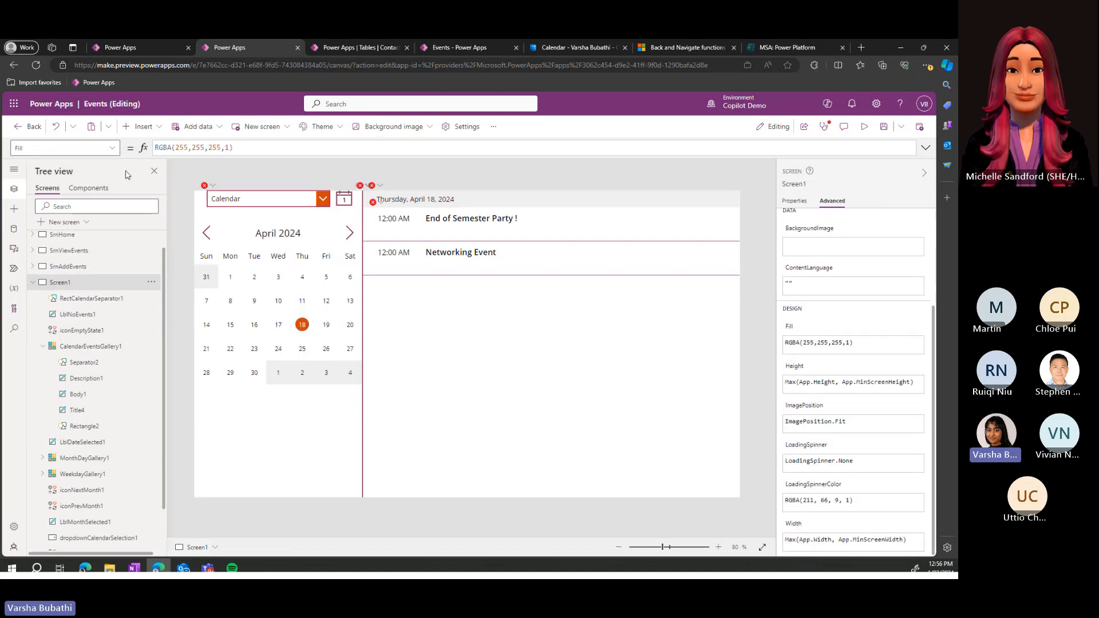
key(ctrl+z)
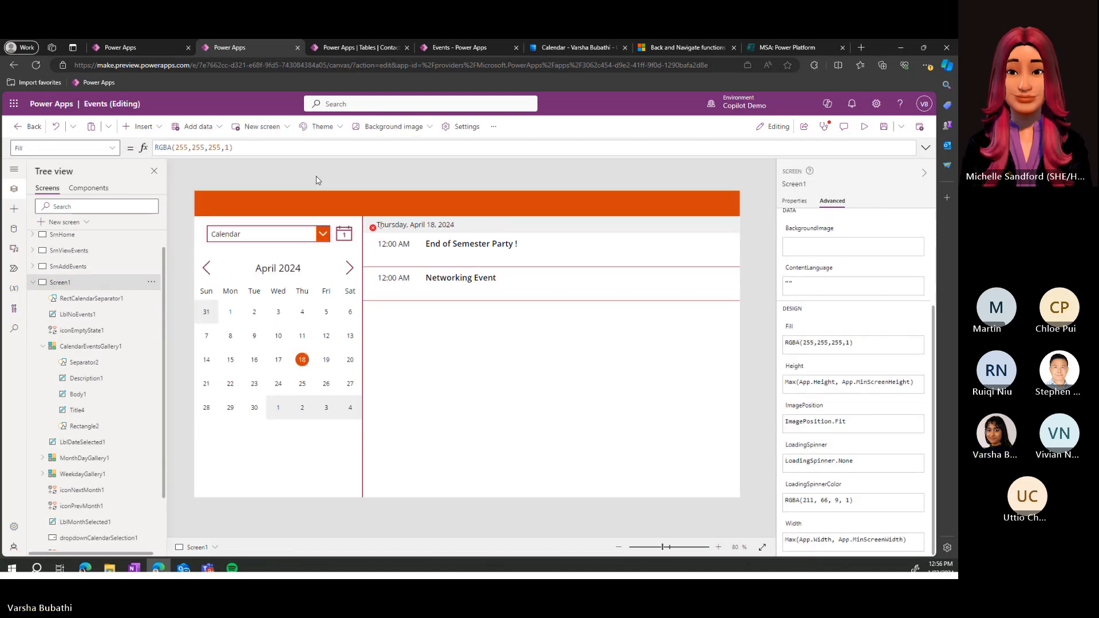
- Check the custom components and insert Component1, the Campus Events header, on Screen1
click(107, 188)
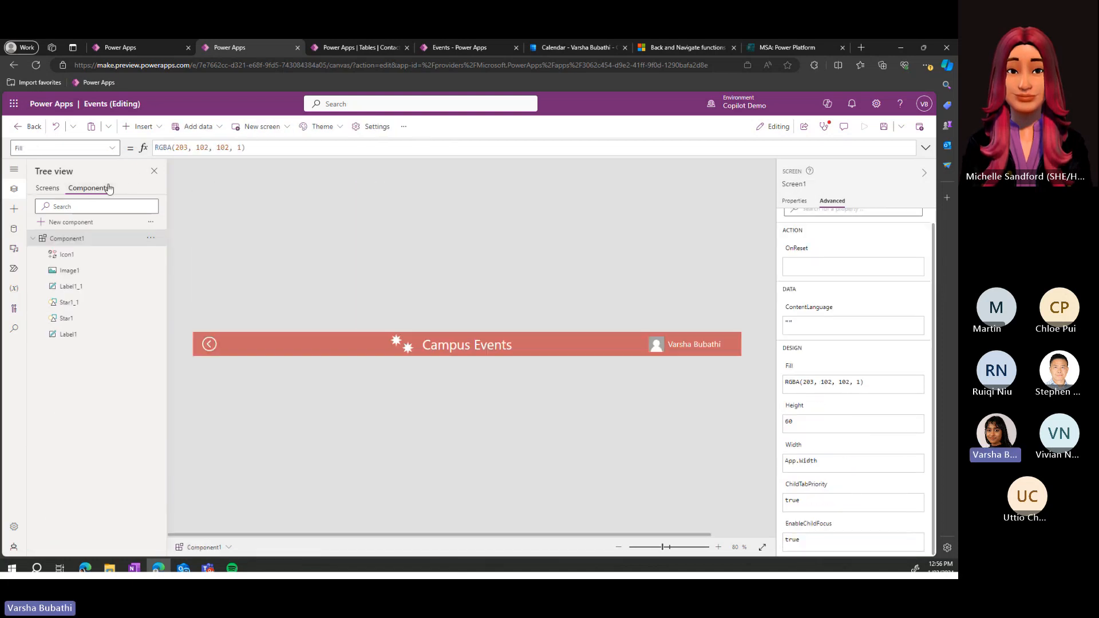
click(48, 189)
click(140, 126)
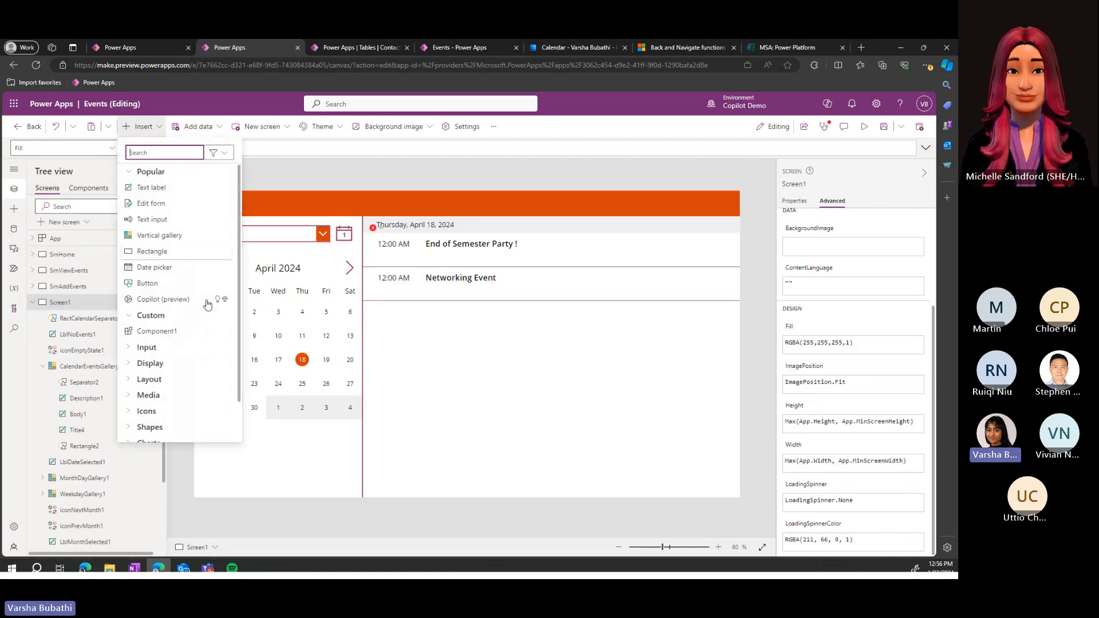
click(157, 331)
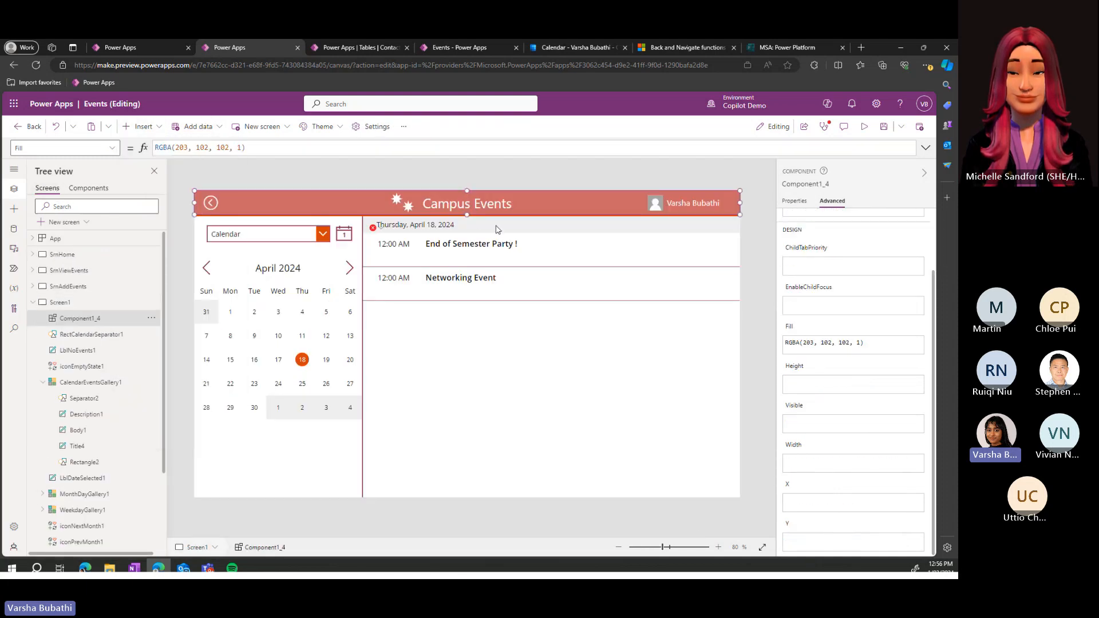
- Move the Campus Events header component down off the orange header rectangle and delete that rectangle
click(743, 223)
click(738, 219)
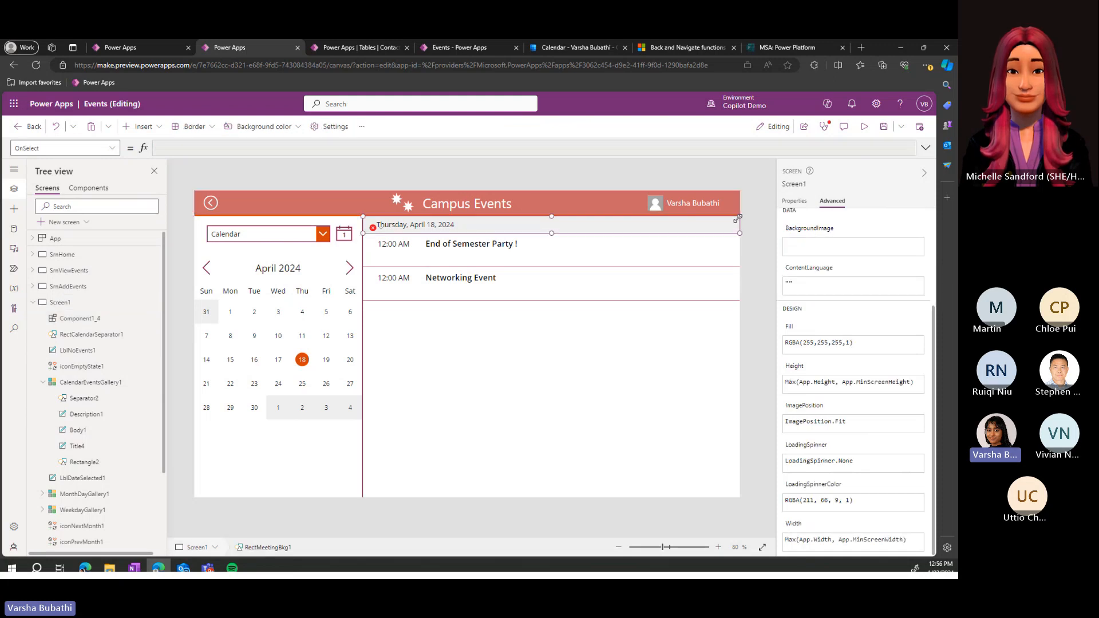
drag(267, 196, 273, 214)
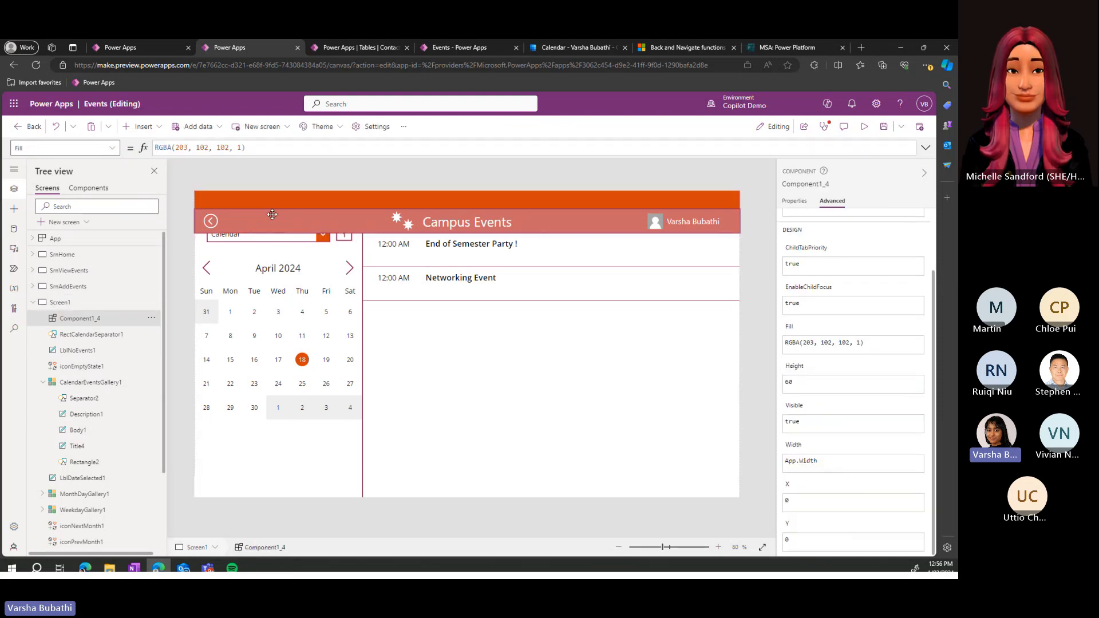
click(295, 196)
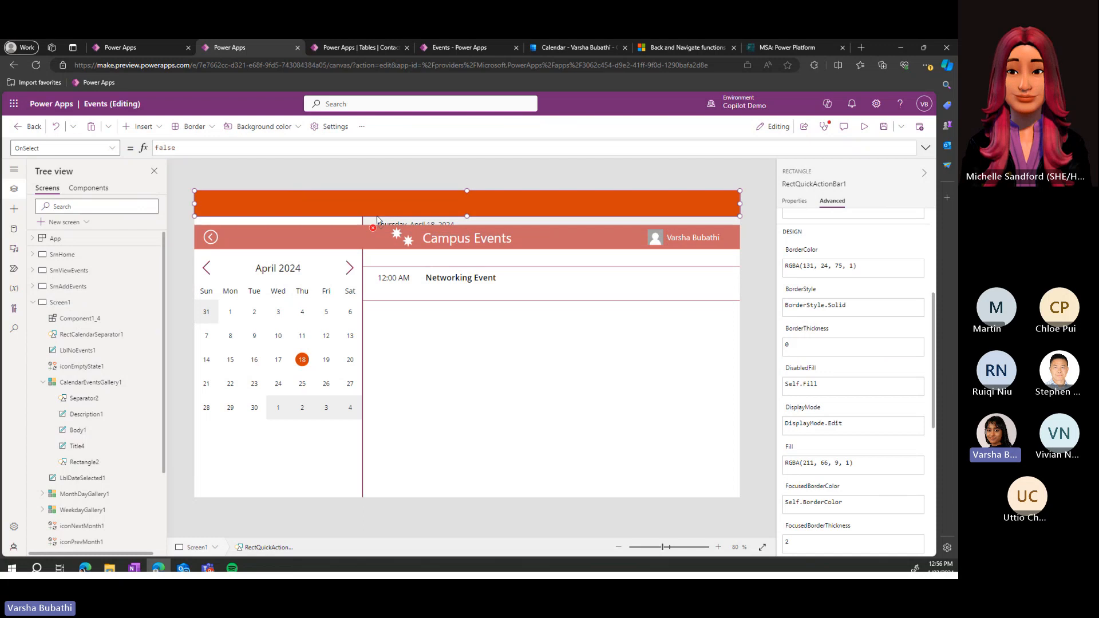
key(Delete)
- Reposition the Campus Events header component at about Y 256 and hide the tree view
drag(417, 240, 427, 347)
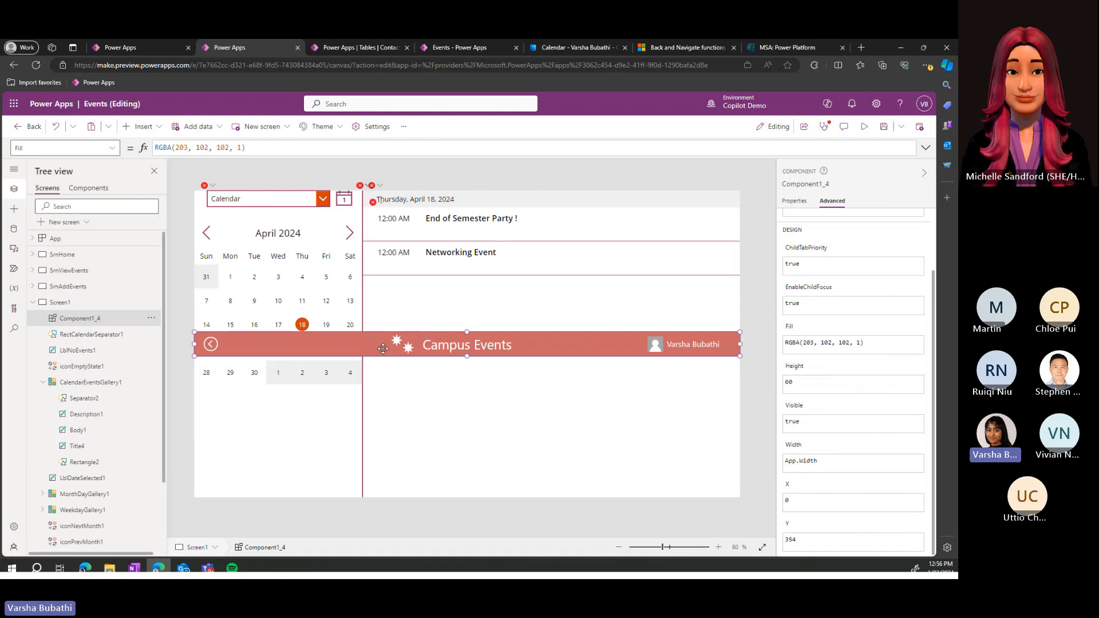
drag(383, 349, 385, 310)
click(417, 399)
click(157, 172)
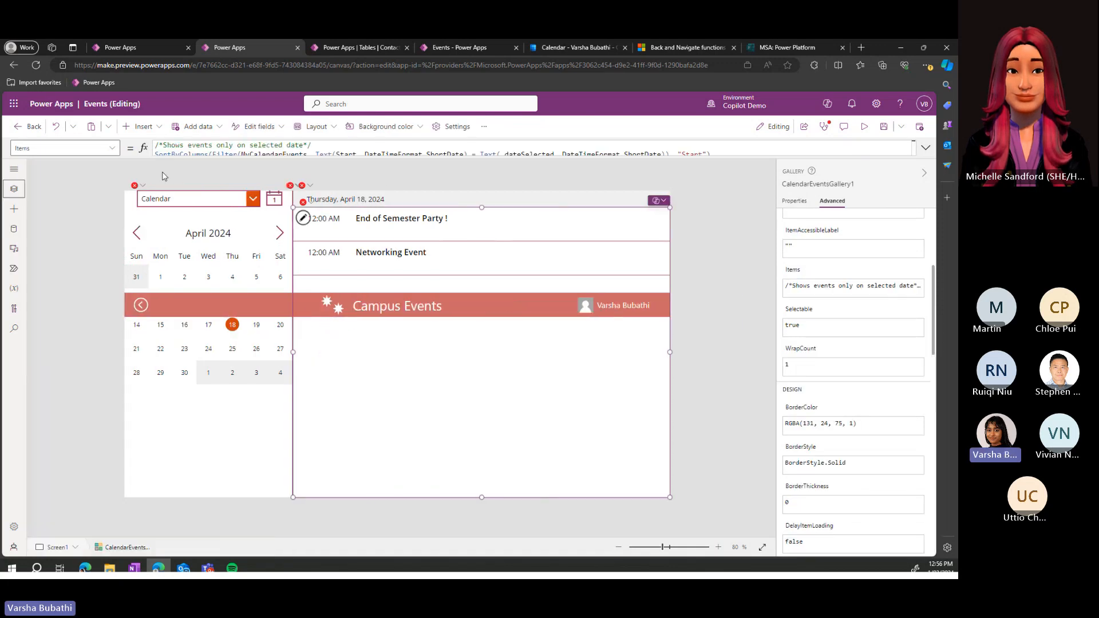
- Examine the error in the calendar dropdown's Y formula, including its RectQuickActionBar1 and Height references
click(200, 176)
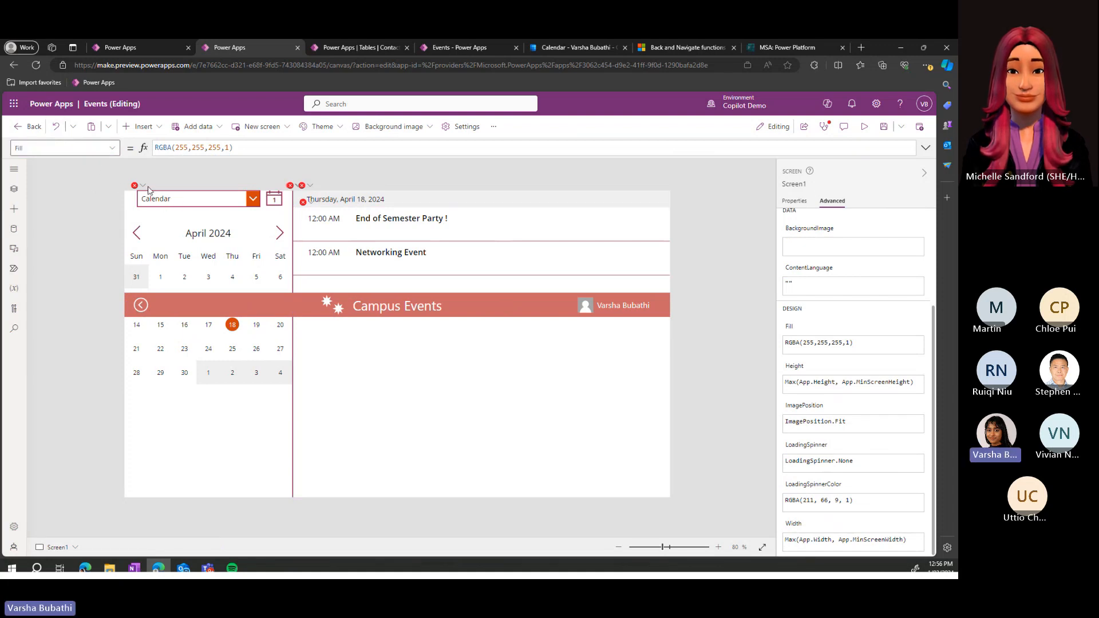
click(183, 196)
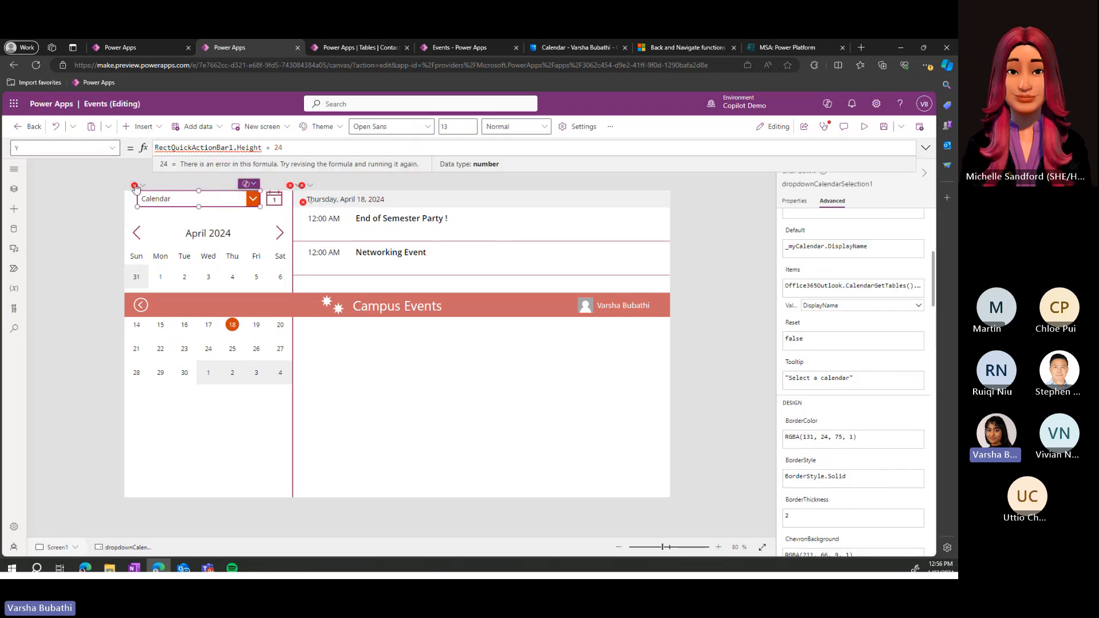
double_click(191, 147)
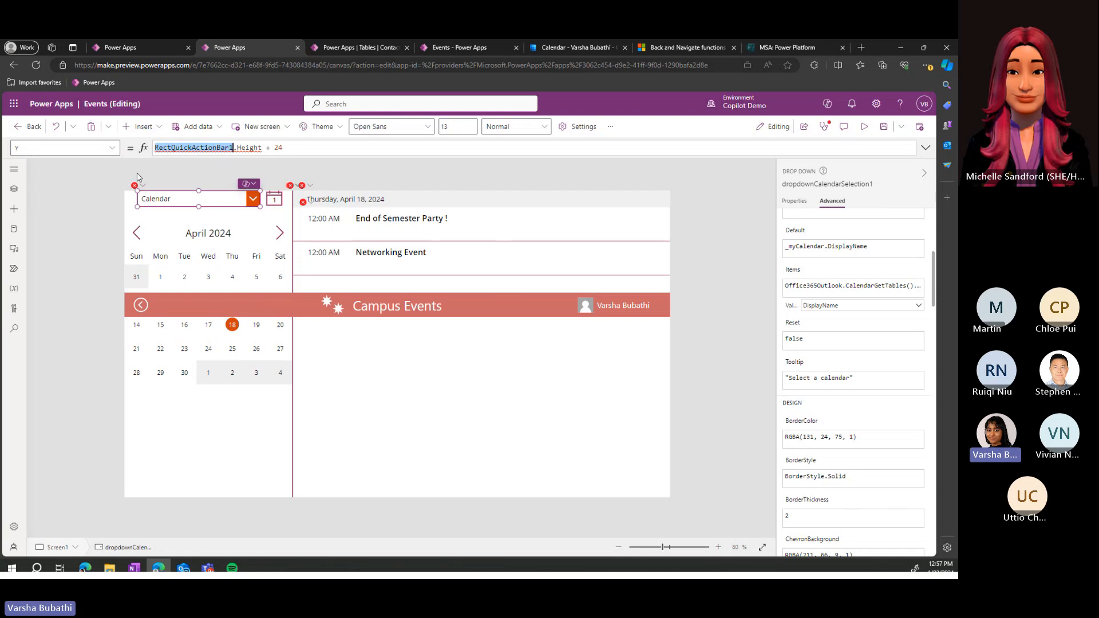
double_click(249, 147)
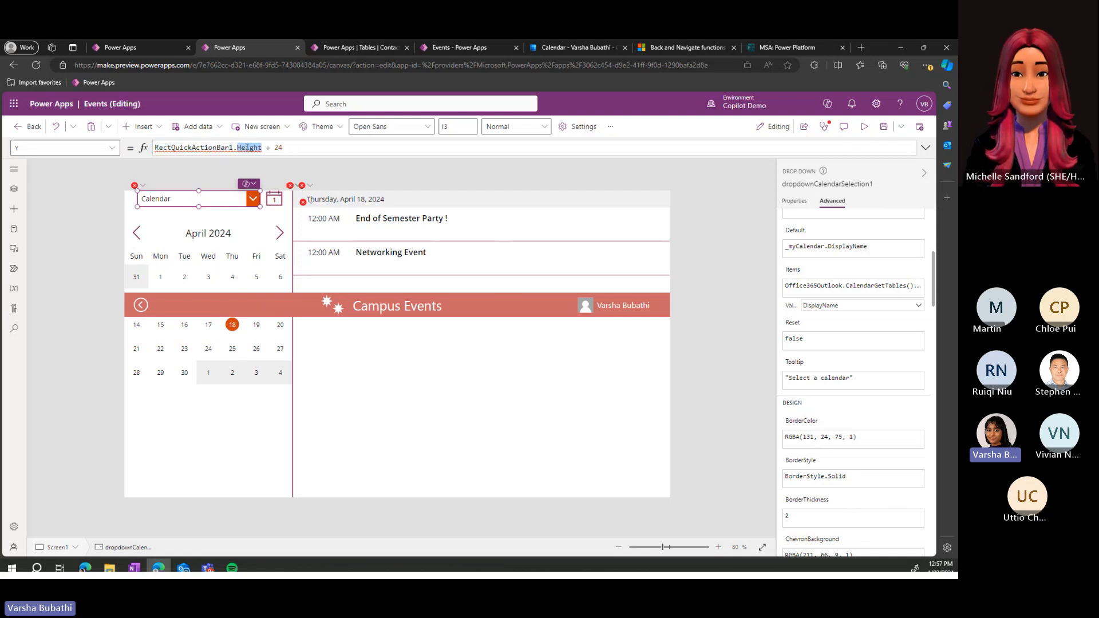
double_click(189, 148)
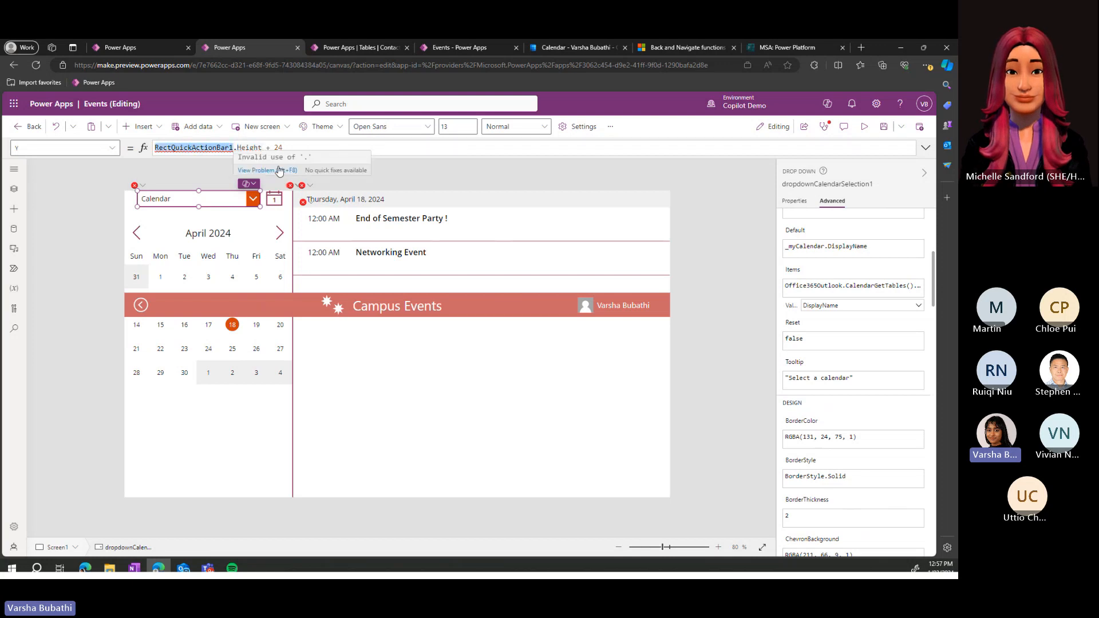
- Reopen the tree view and rename the Component1_4 header component on Screen1 as cmpHeader1
click(17, 170)
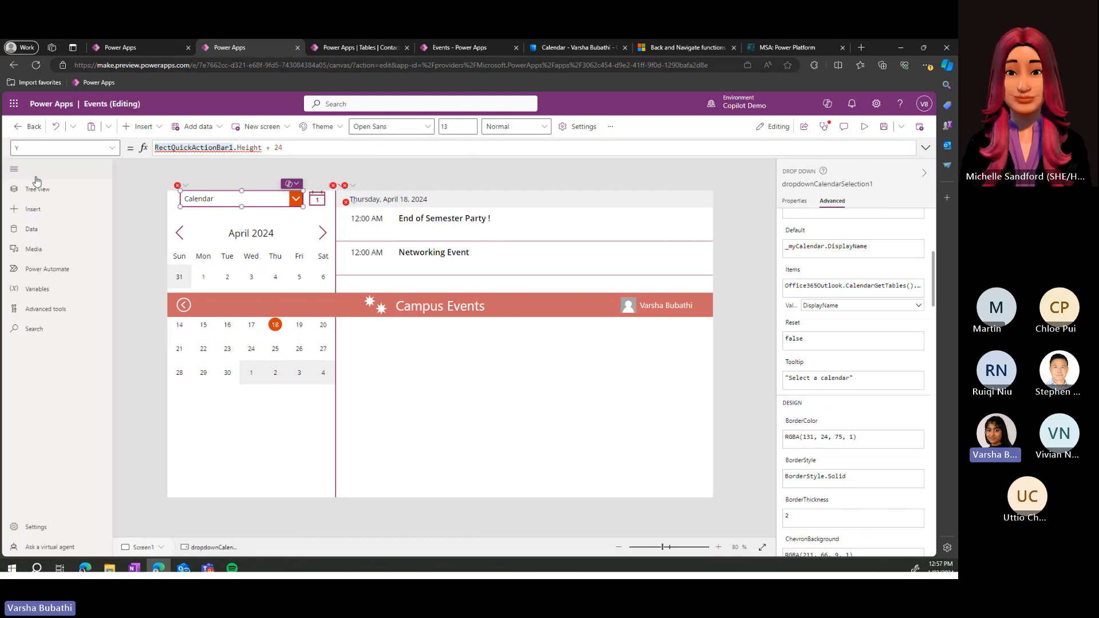
click(26, 188)
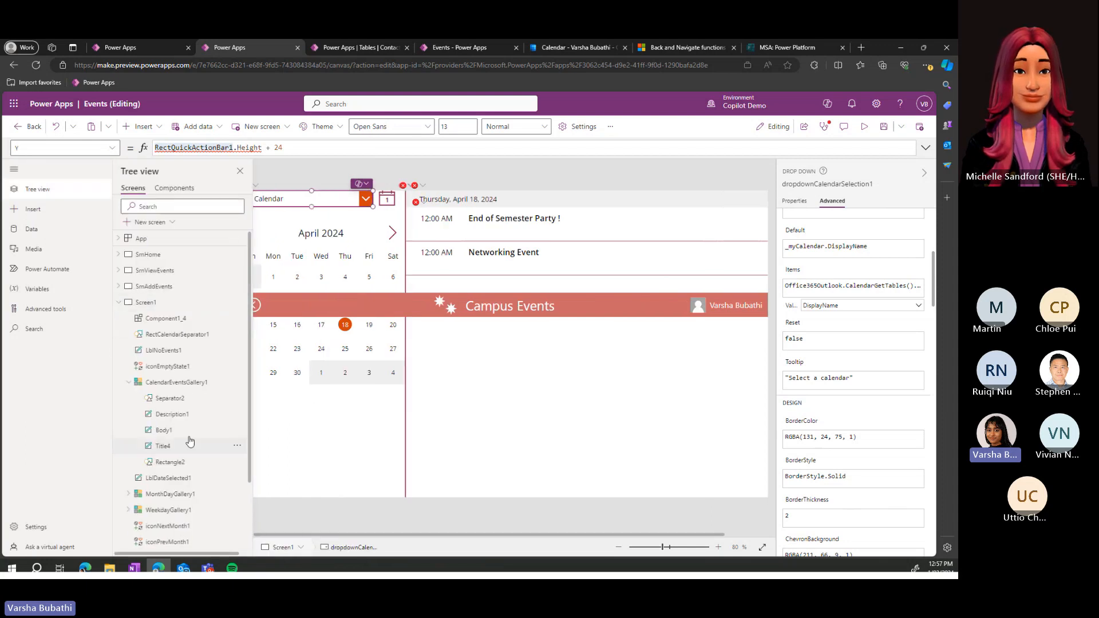
click(346, 306)
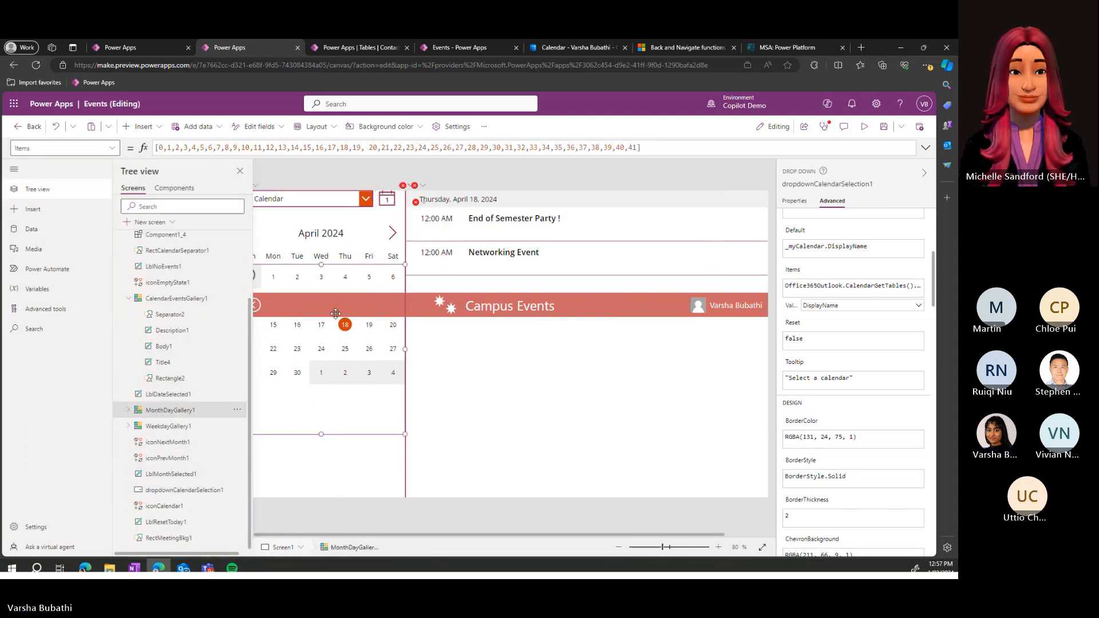
click(558, 313)
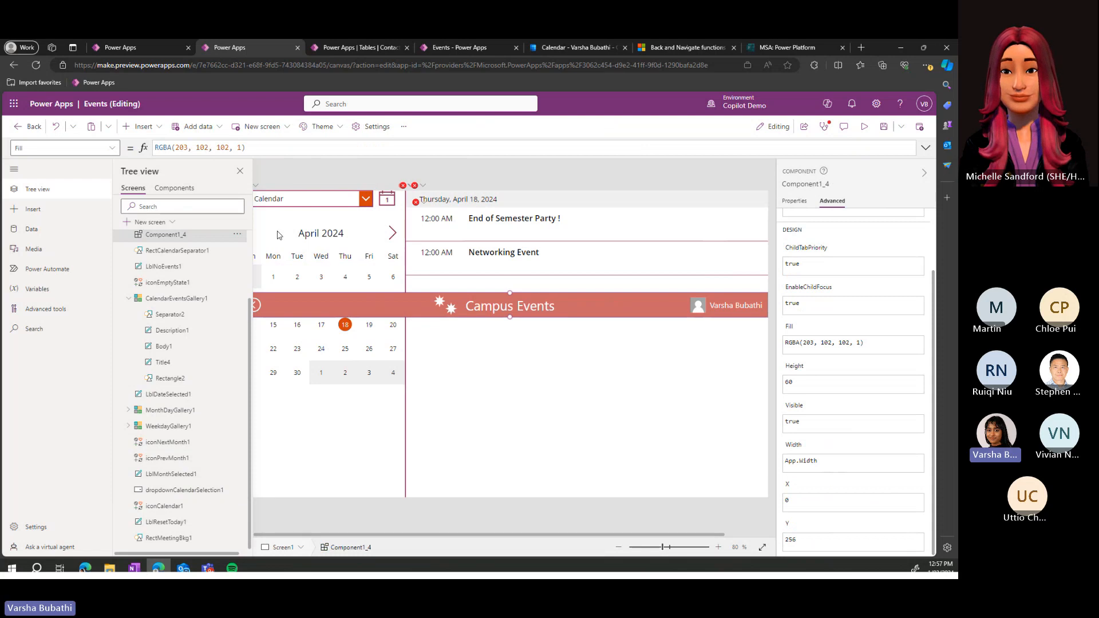
scroll(212, 306, up, 1)
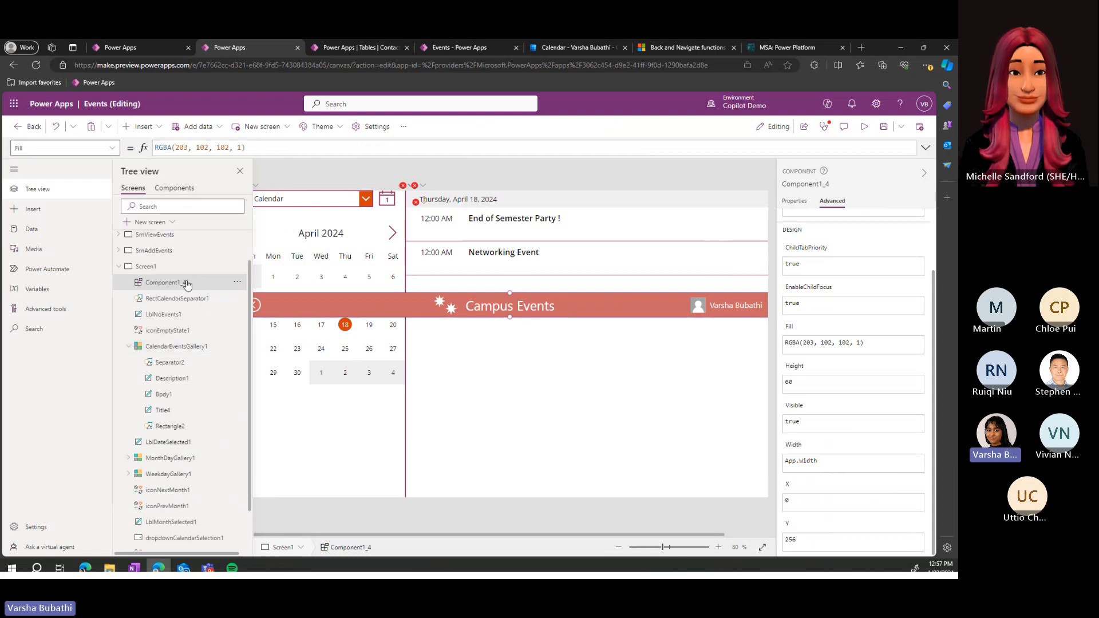
double_click(181, 283)
text(cmpHeader1)
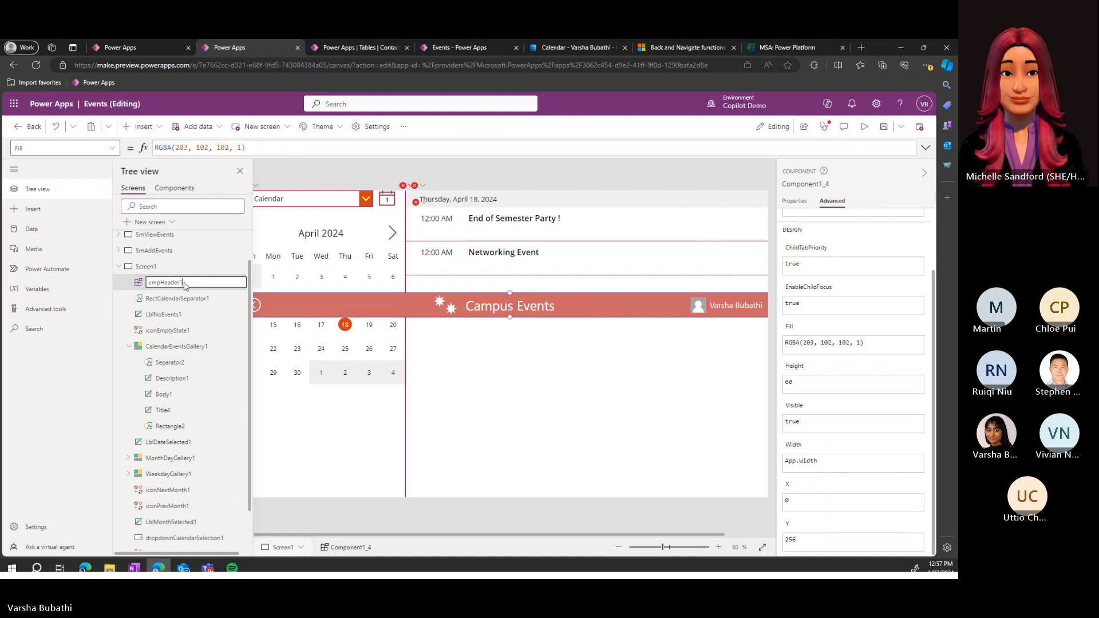
key(Return)
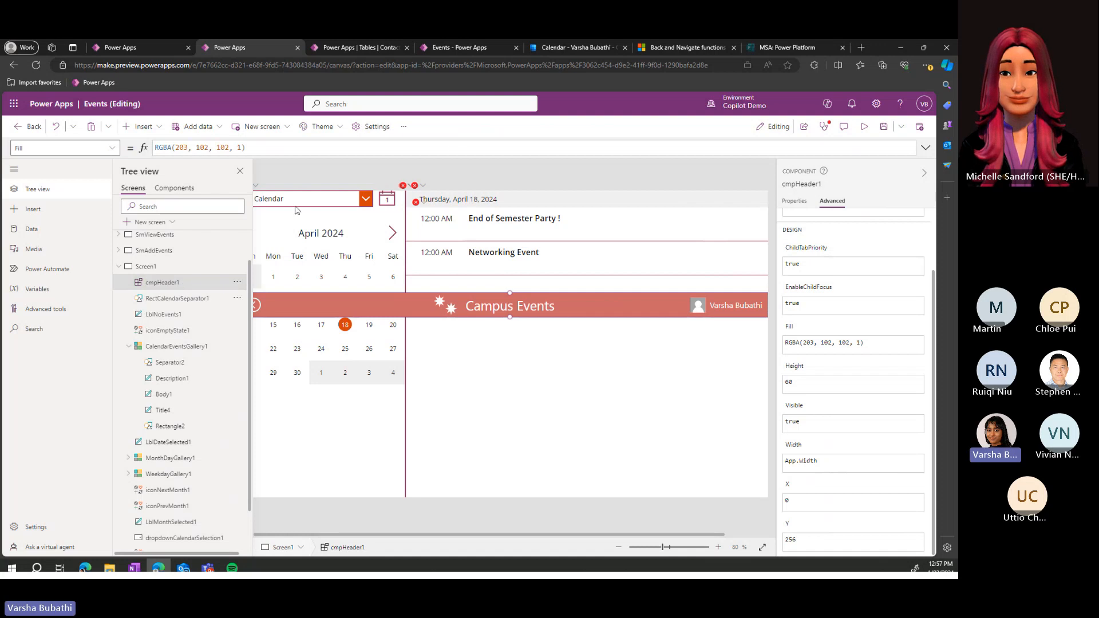
- Set the calendar dropdown's Y formula to cmpHeader1.Height + 24
click(298, 201)
double_click(215, 148)
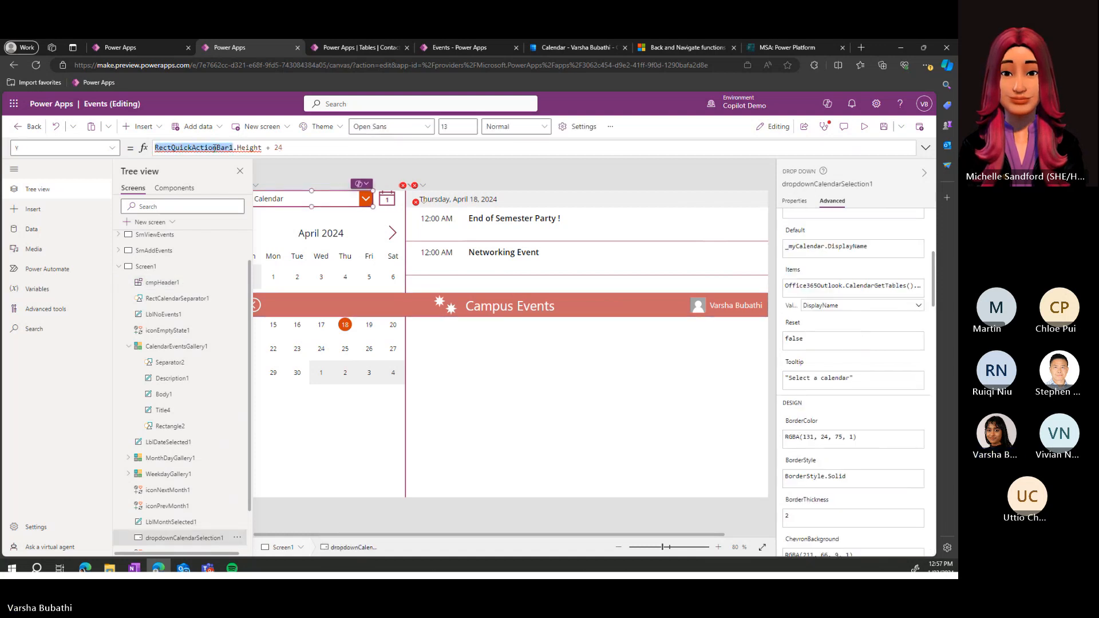
text(cmpHeader)
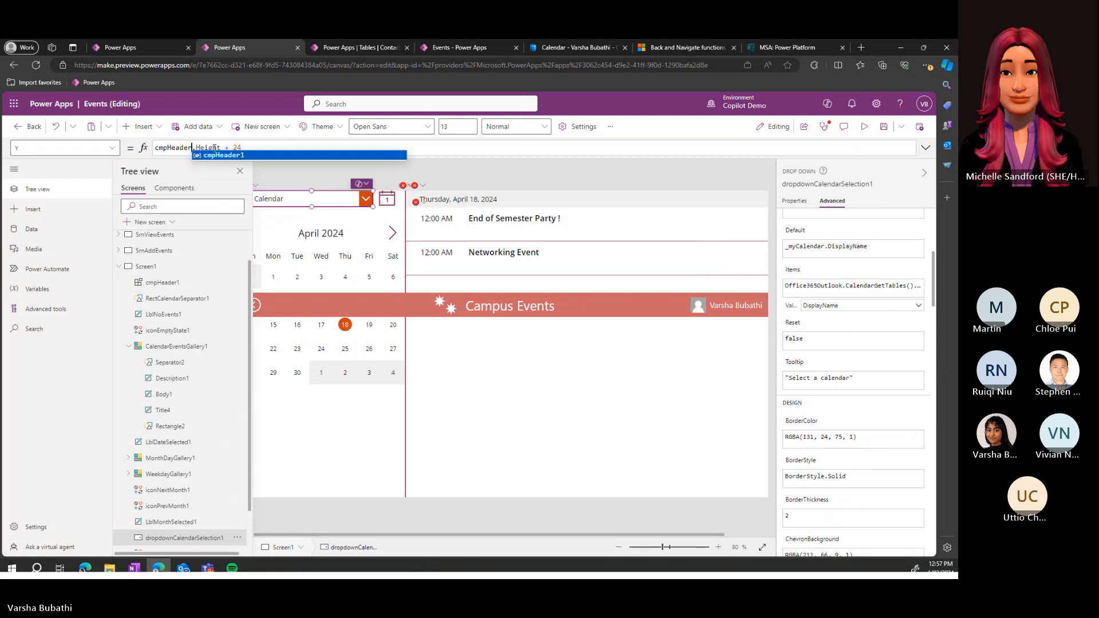
text(1)
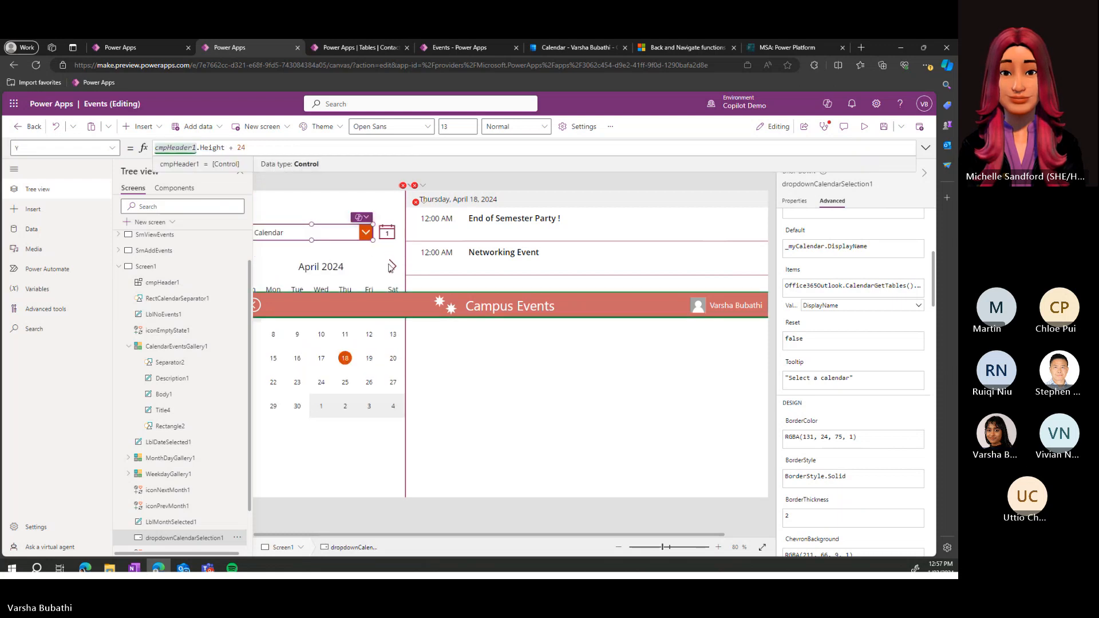
scroll(449, 319, up, 1)
scroll(449, 317, down, 3)
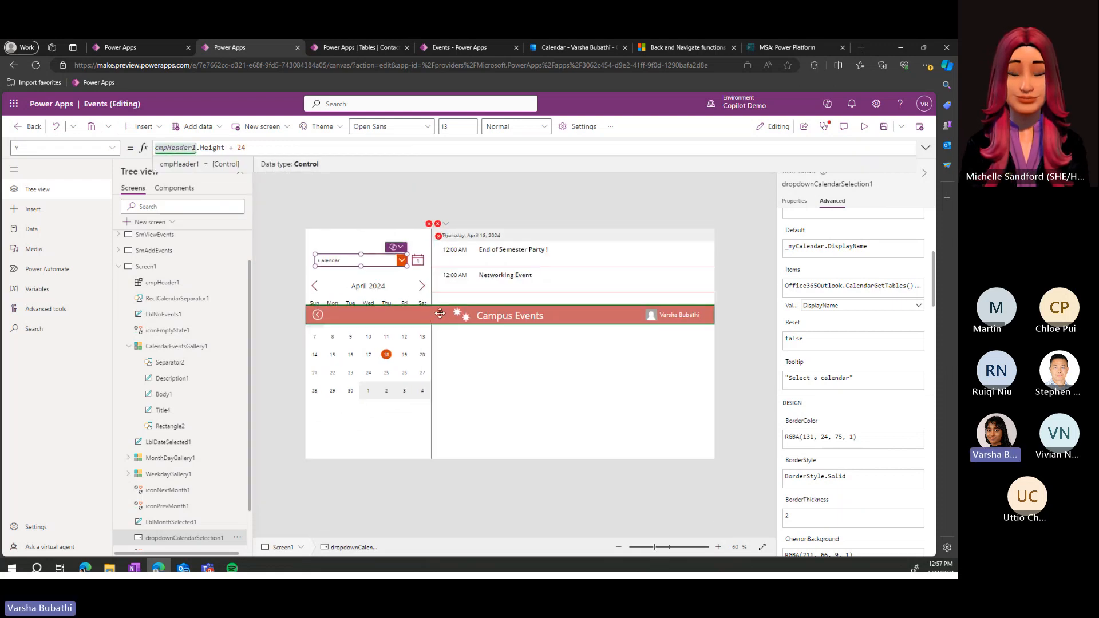
click(440, 314)
click(386, 267)
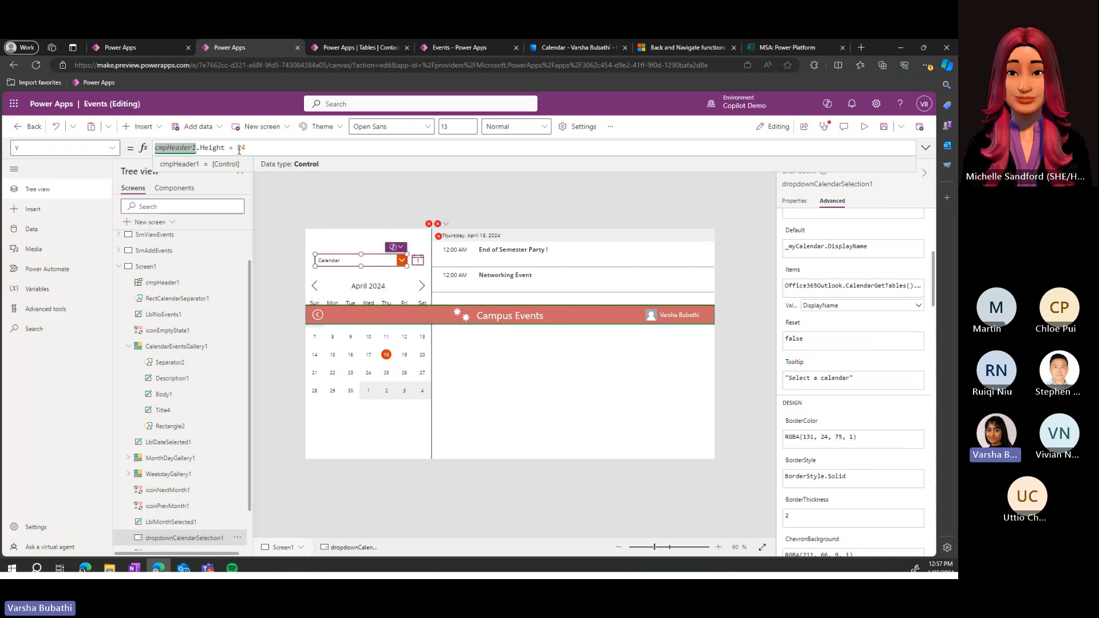
click(27, 148)
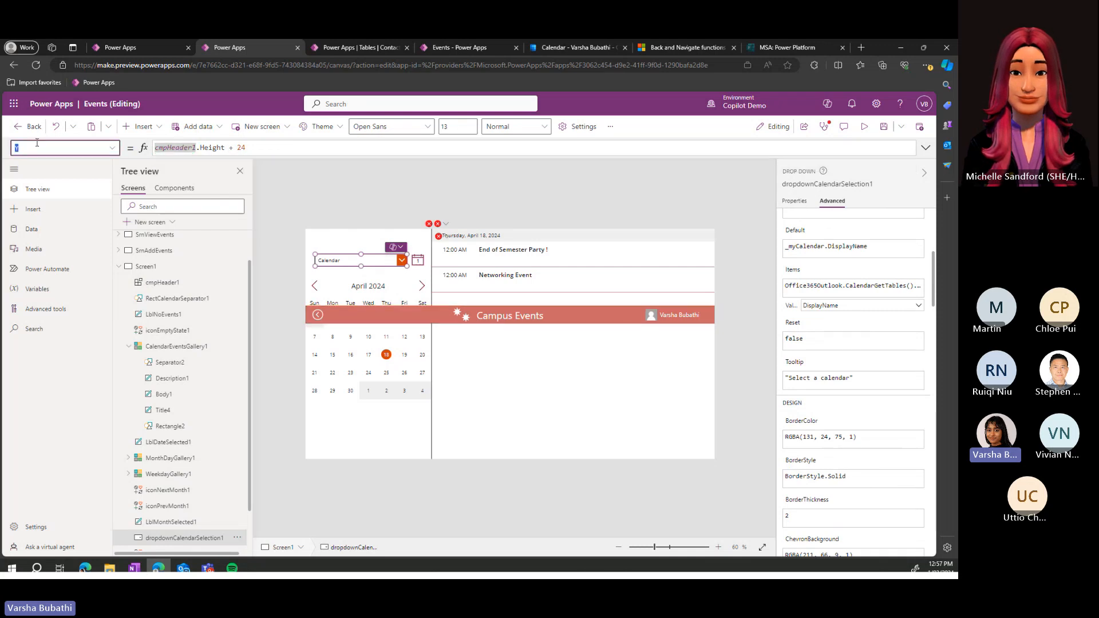
- Inspect the remaining formula errors above the events gallery, including the Y formula of the LblDateSelected1 label
click(518, 275)
click(486, 258)
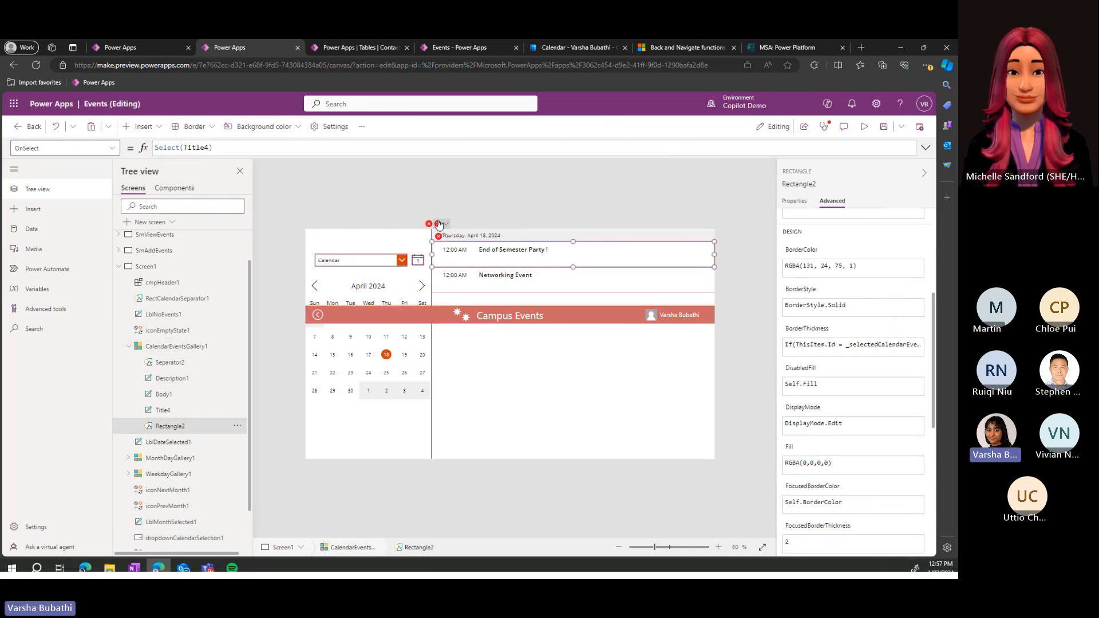
click(438, 224)
click(463, 239)
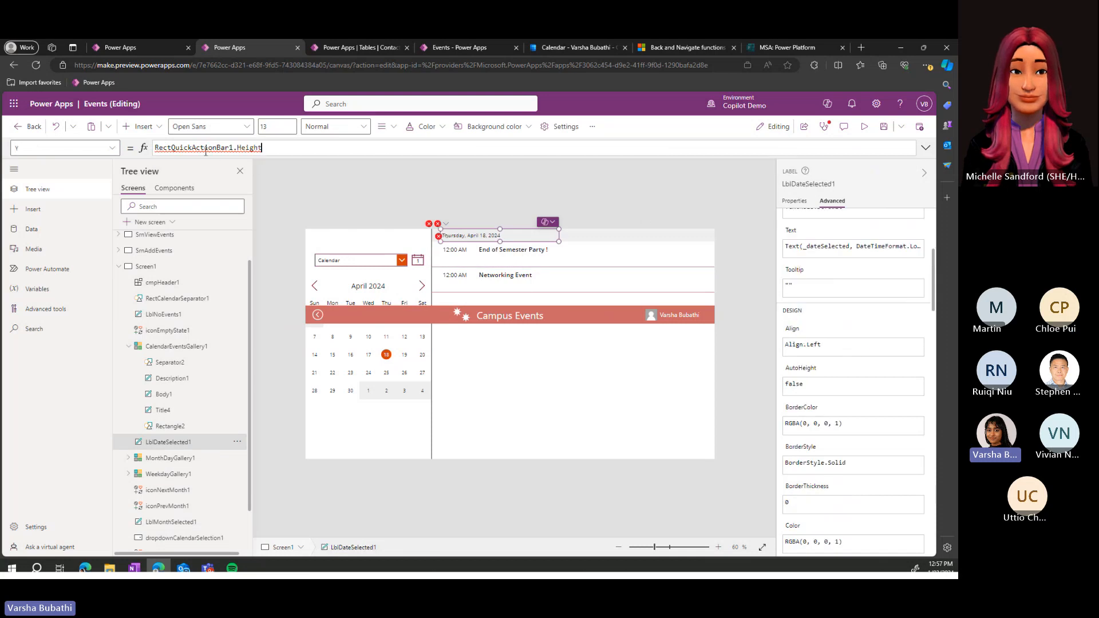
click(340, 210)
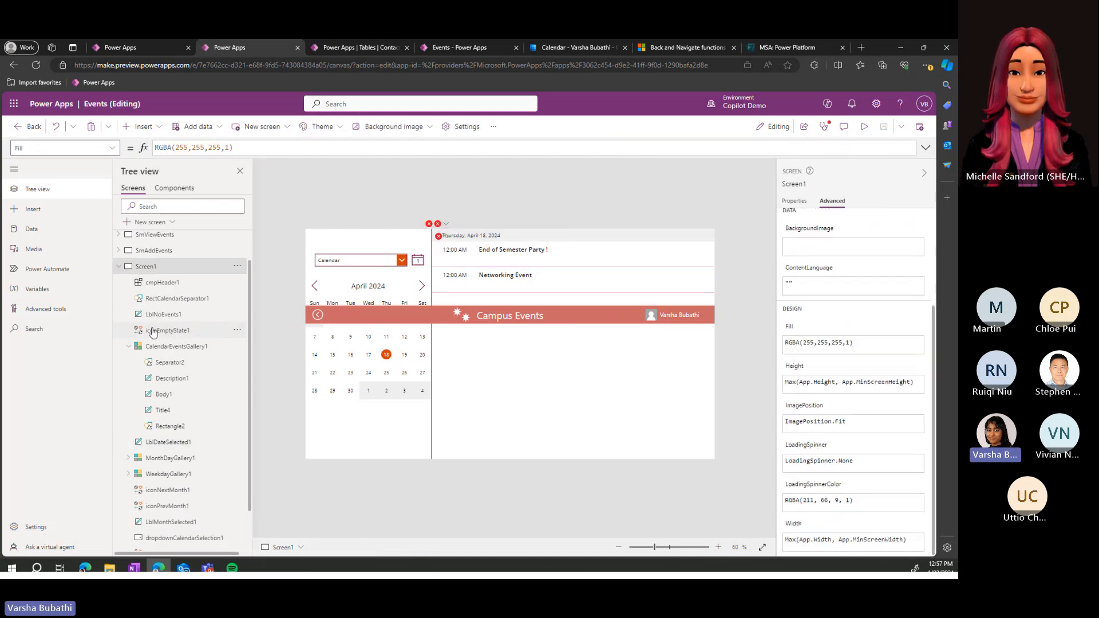
- Review the view-events and add-events screens, and select the ID data card in Form3
scroll(153, 333, up, 2)
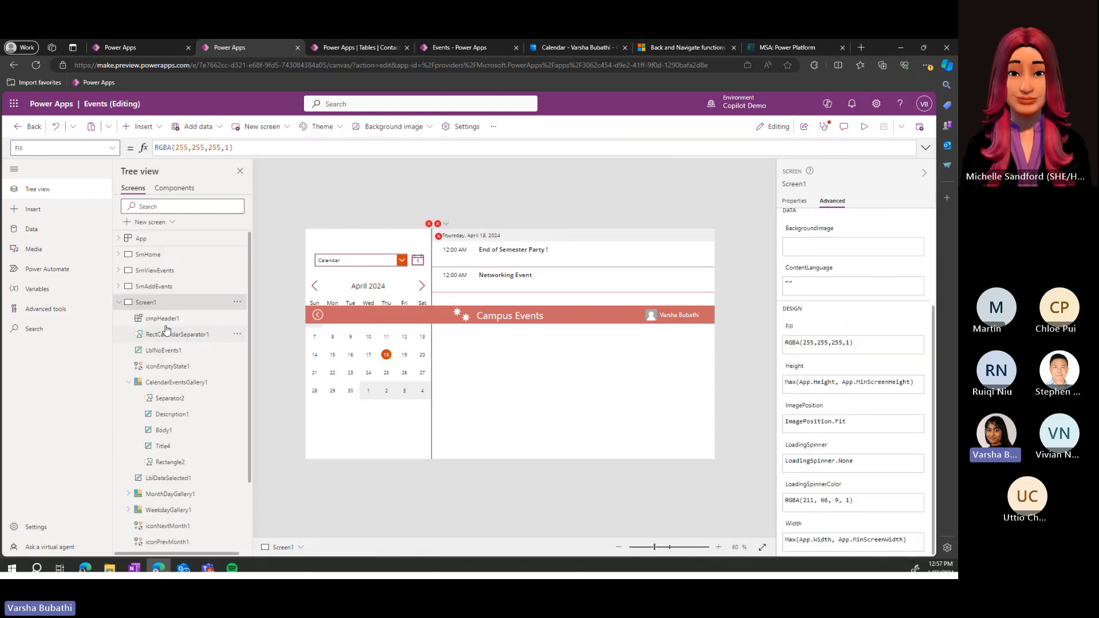
click(182, 271)
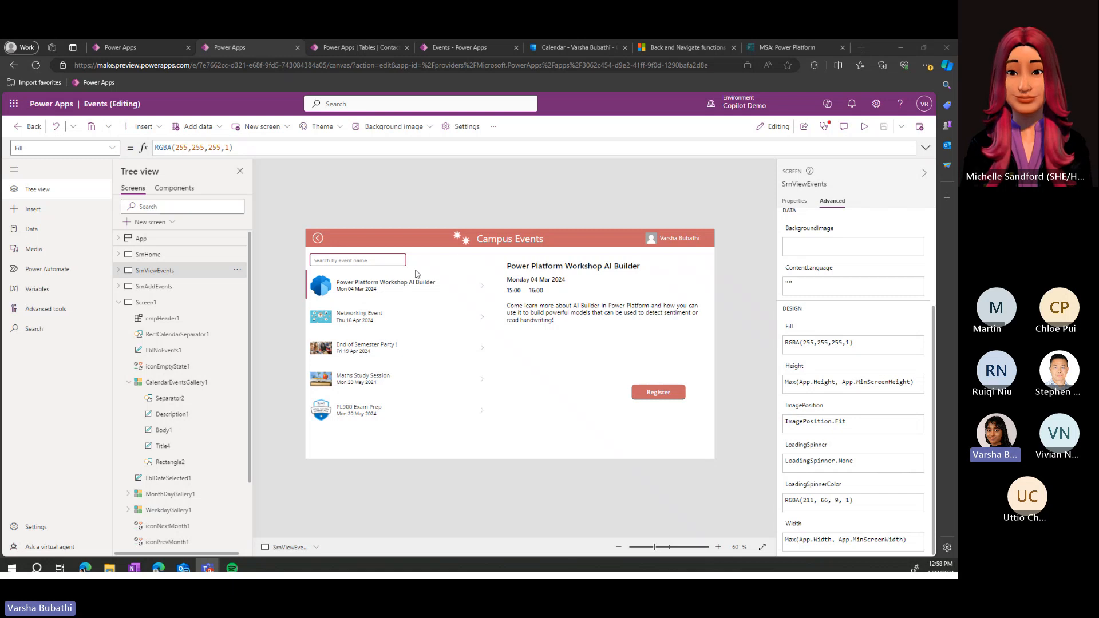
click(195, 286)
click(483, 281)
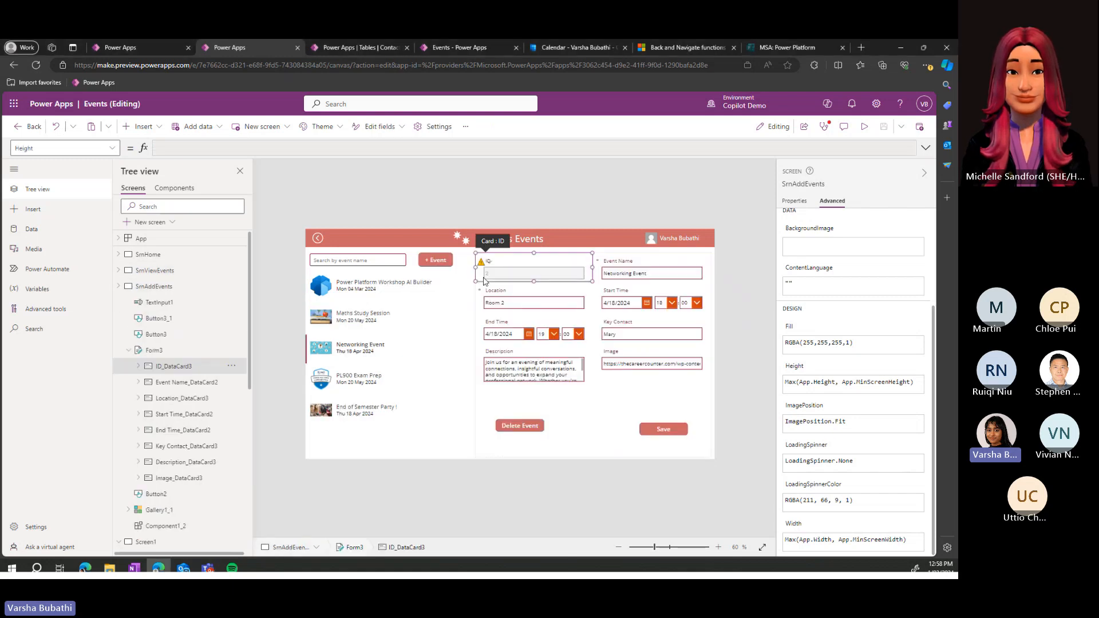
- Inspect the Default formula of the ID card's text input on the add-events form, including its Max('On Campus Events', ID) part
click(484, 278)
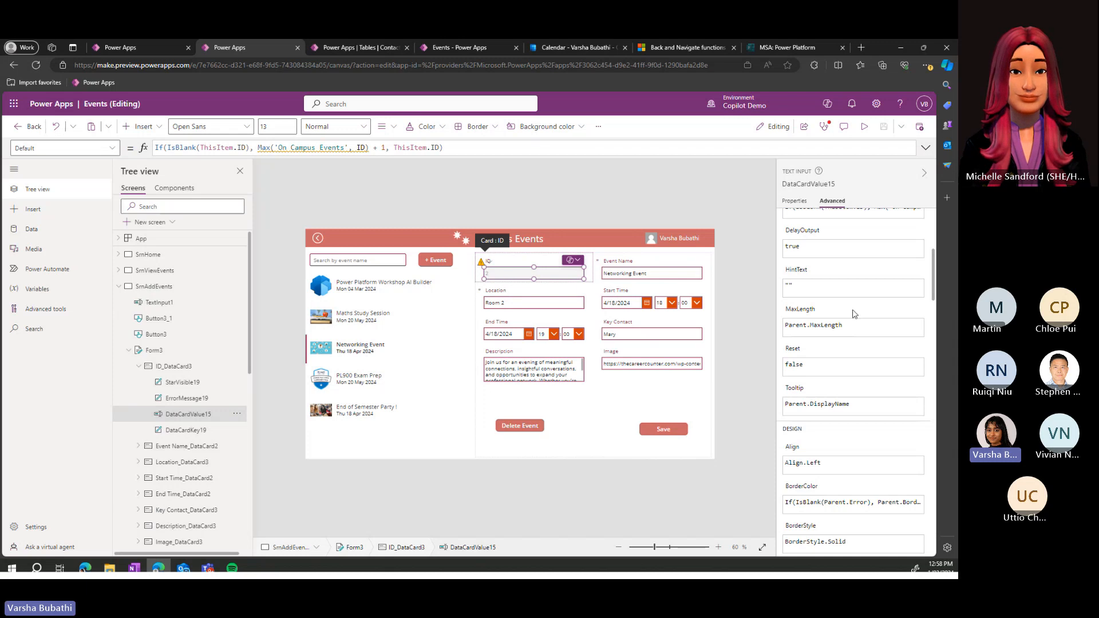
scroll(854, 314, up, 5)
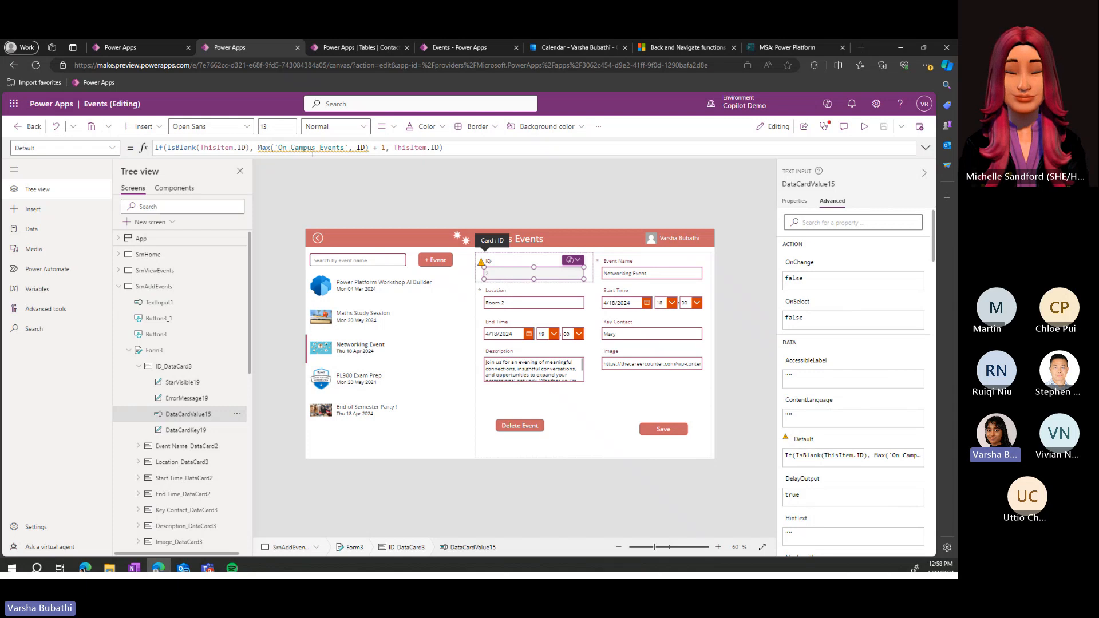
click(260, 149)
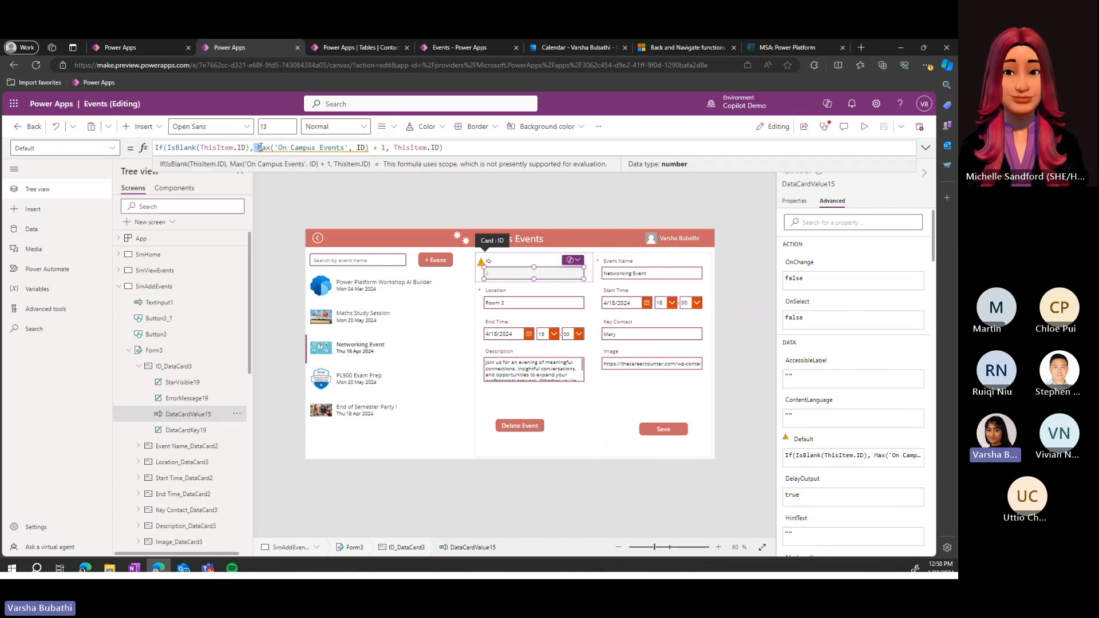
double_click(262, 148)
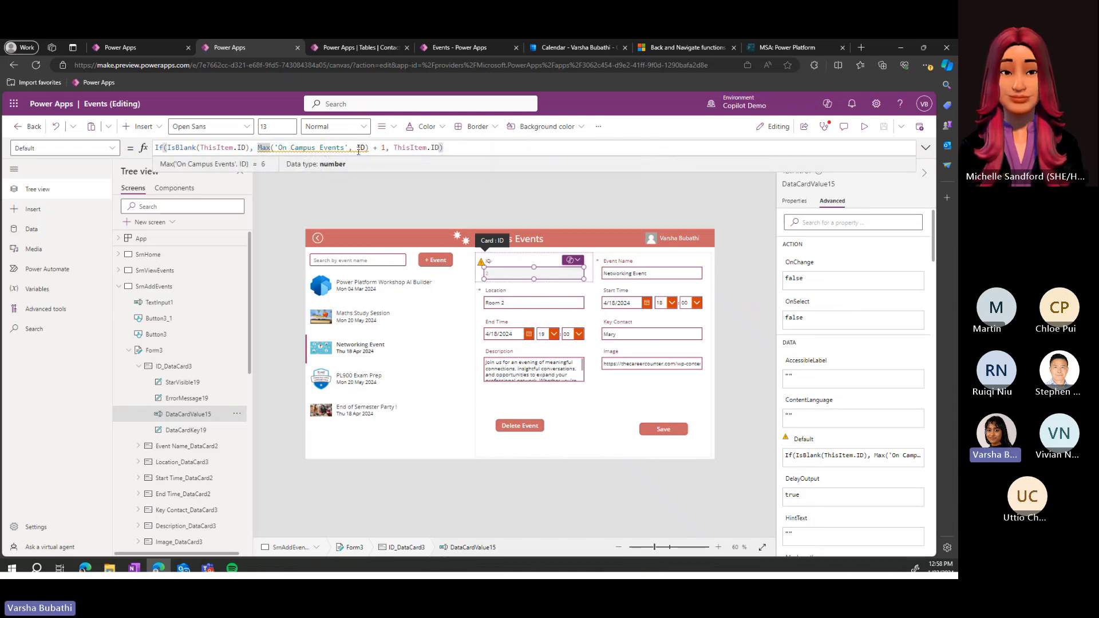
click(329, 148)
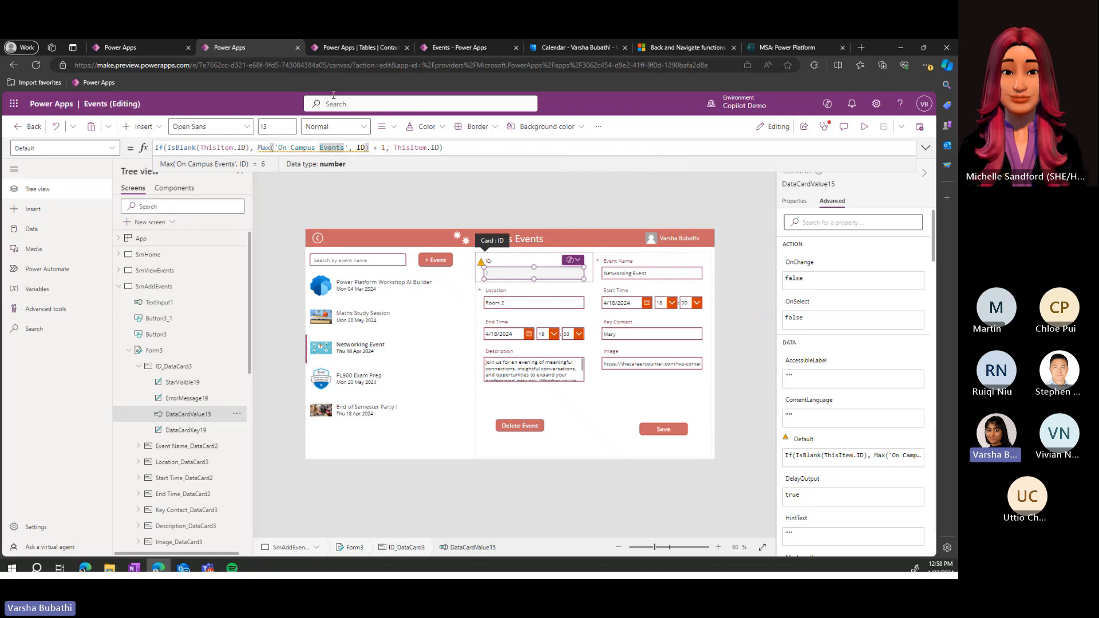
- Review the rows and IDs of the custom On Campus Events table, and return to the app editor
click(342, 61)
click(344, 50)
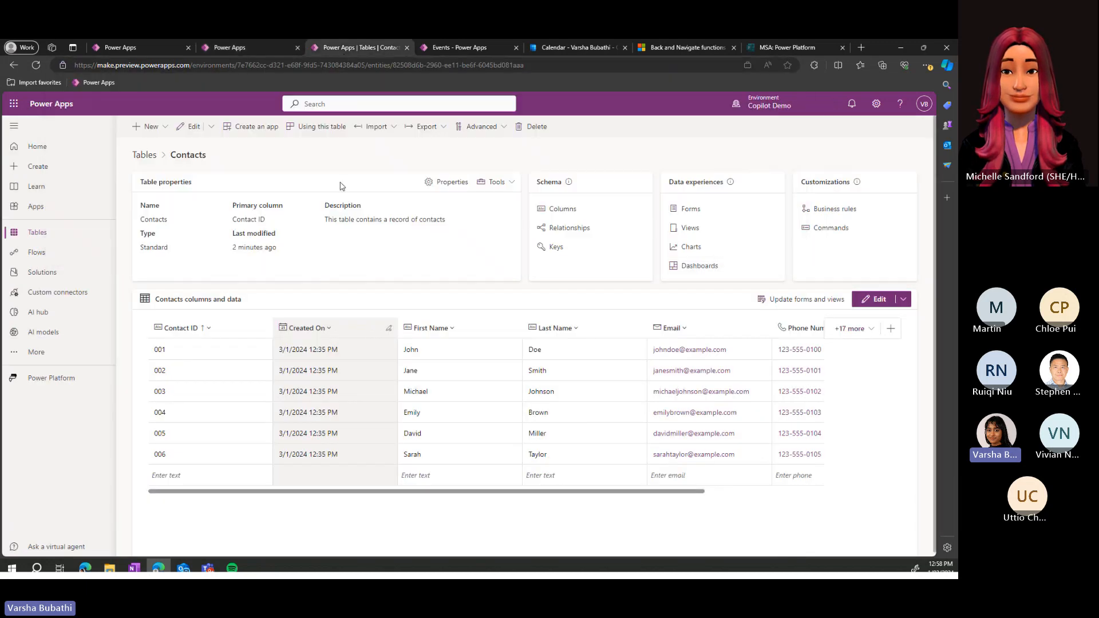
click(146, 154)
click(234, 250)
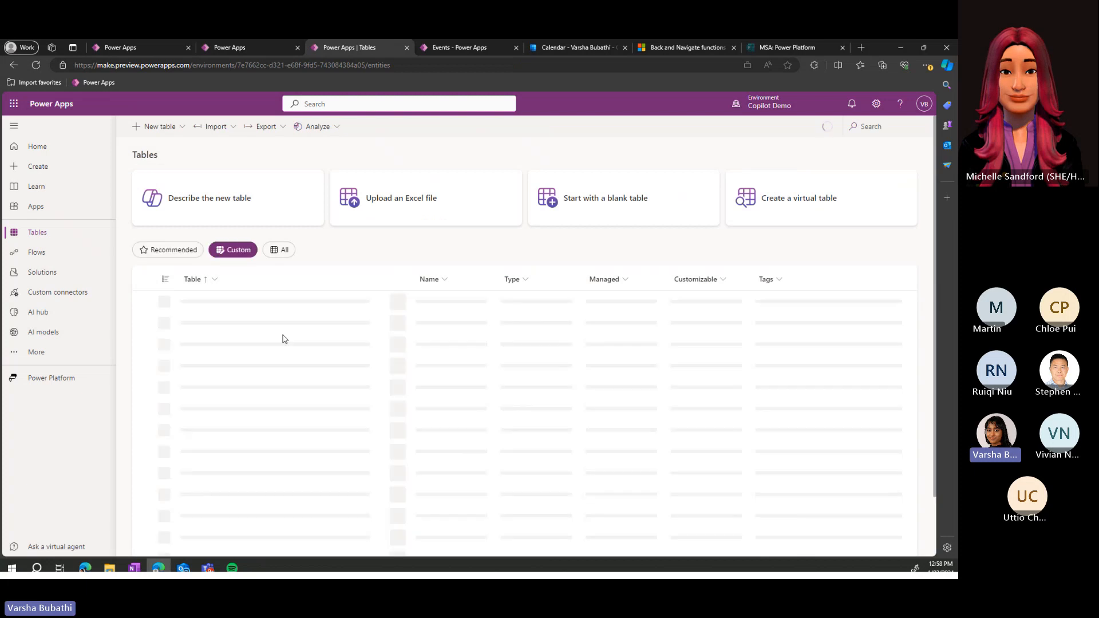
click(230, 387)
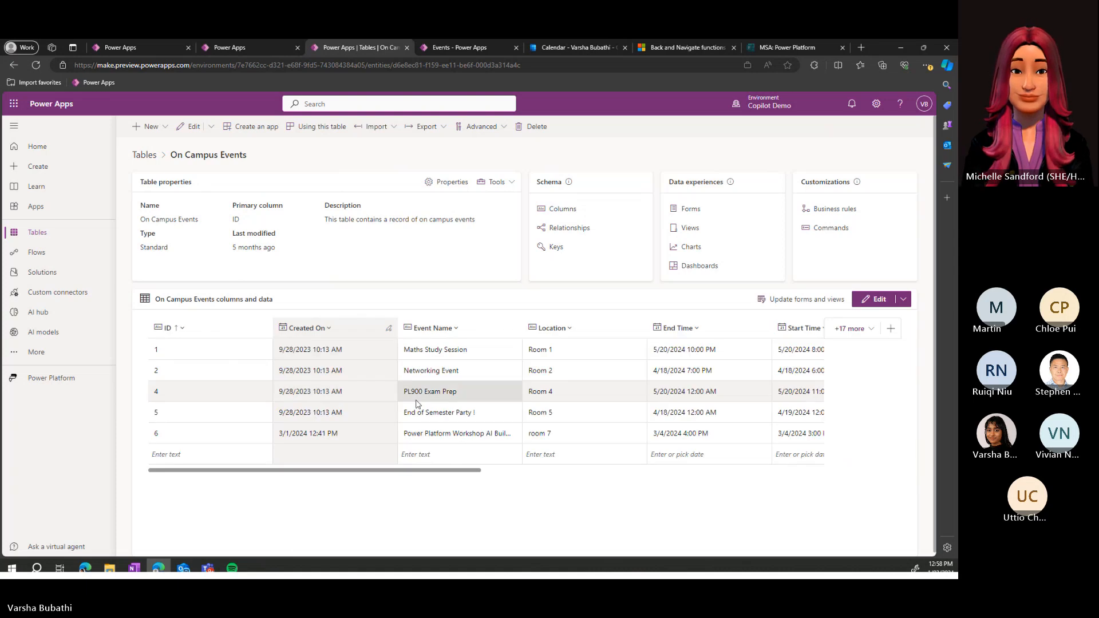
click(246, 47)
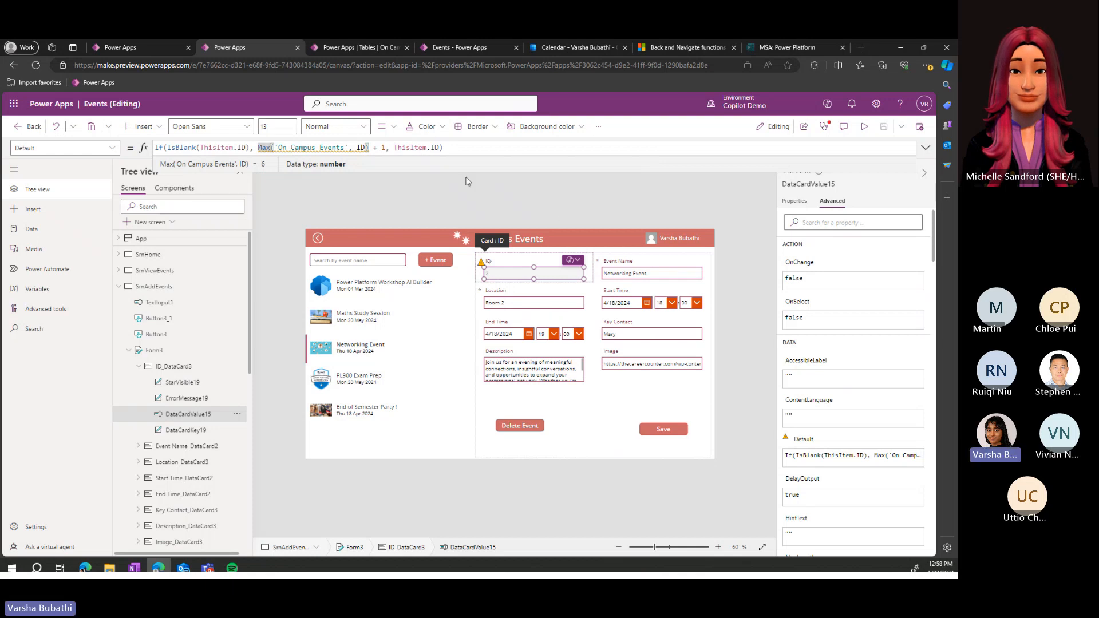
- Run the + Event button on the add-events screen to start a blank event form, and check its ID field
click(544, 220)
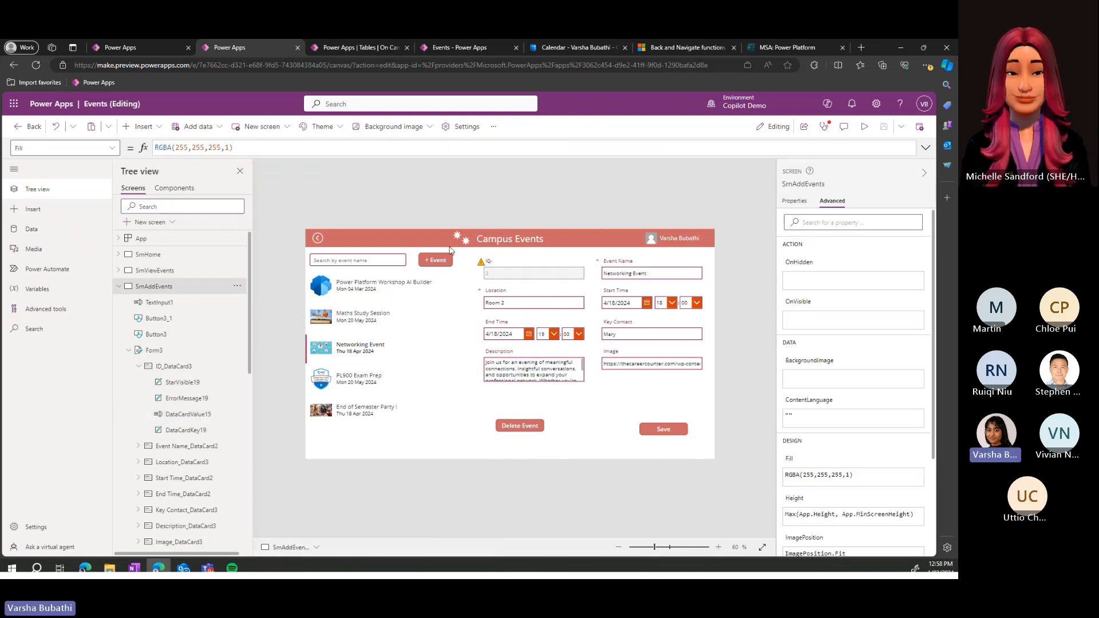
alt+click(437, 263)
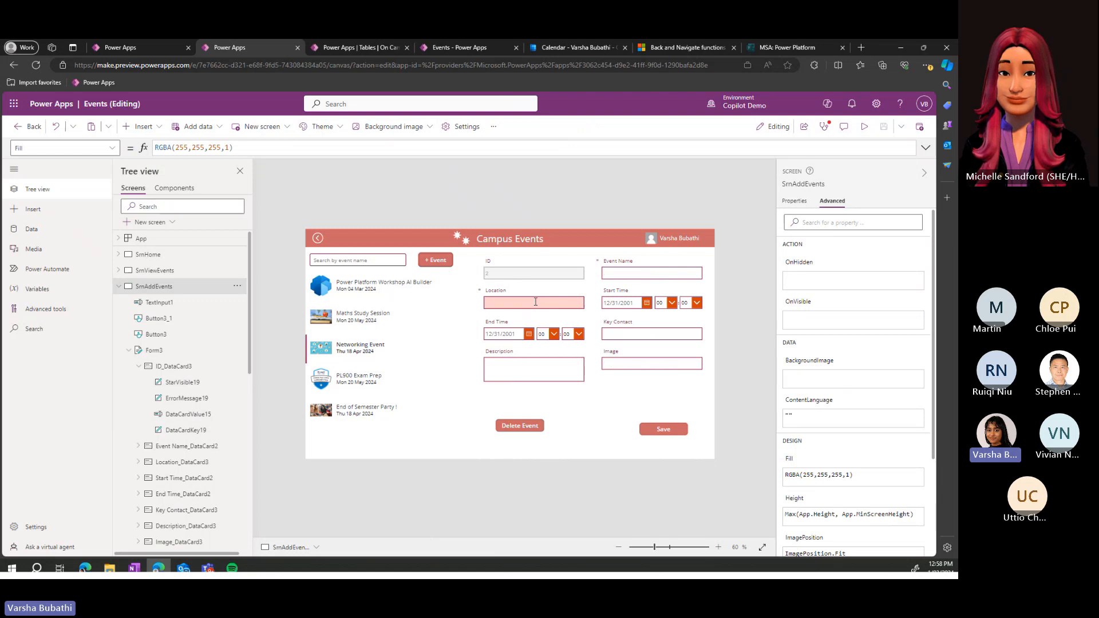
click(504, 266)
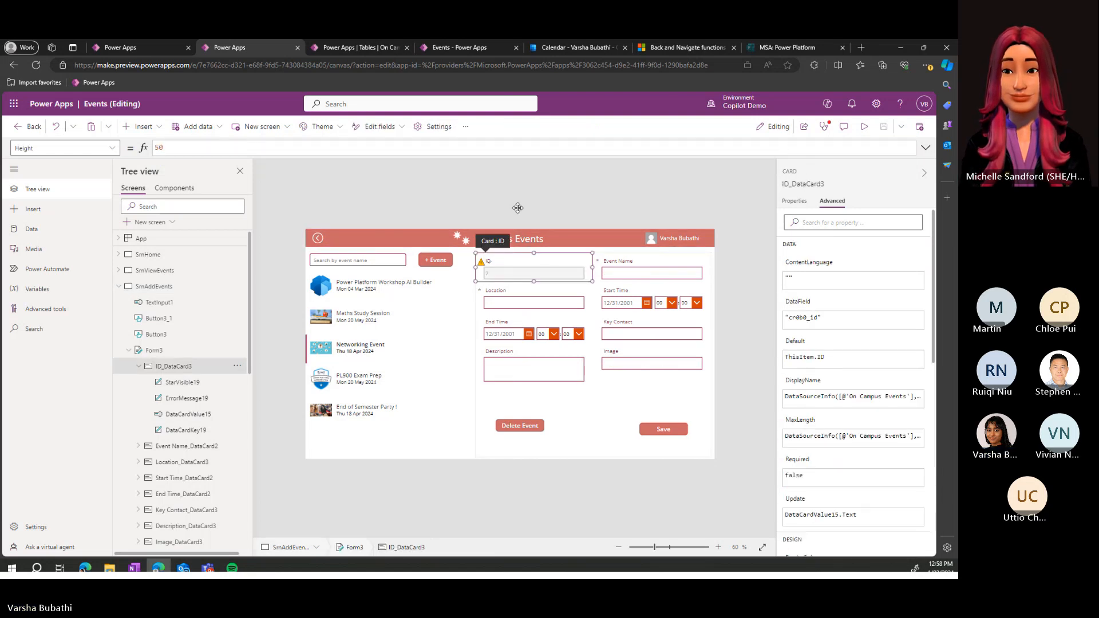
click(408, 207)
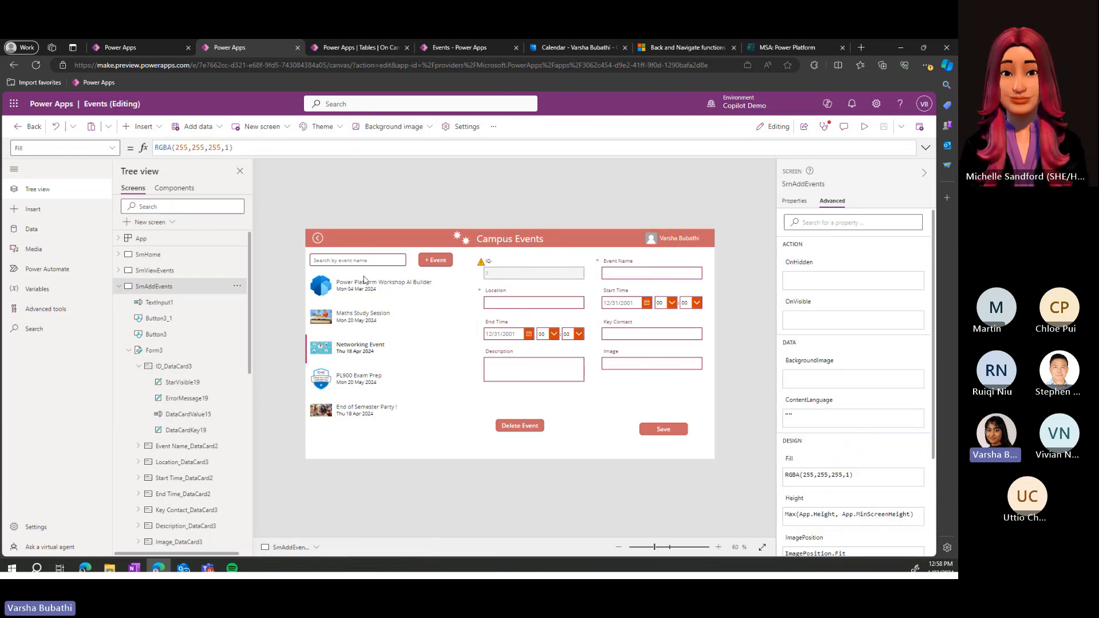
- Open the view-events screen and run its Register button for the Power Platform Workshop AI Builder event
click(176, 270)
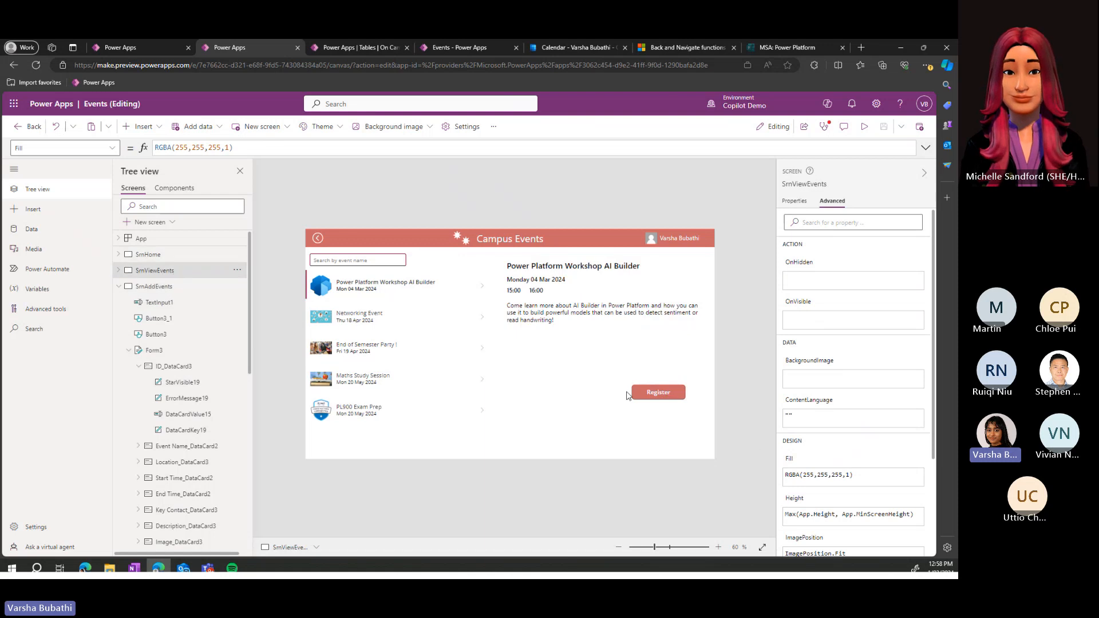
click(647, 393)
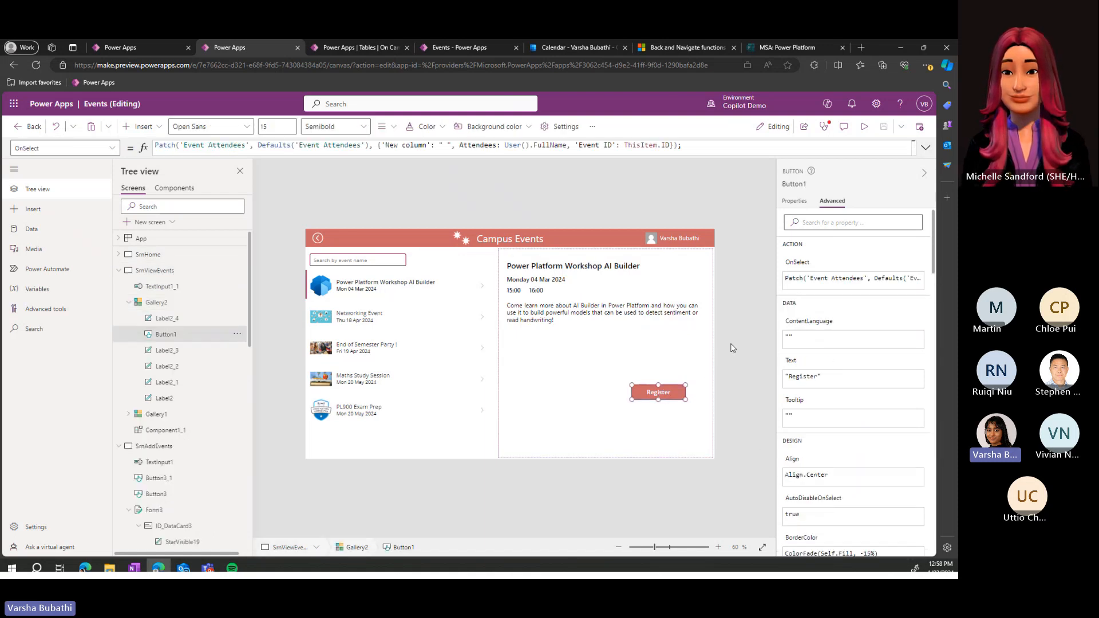
alt+click(673, 397)
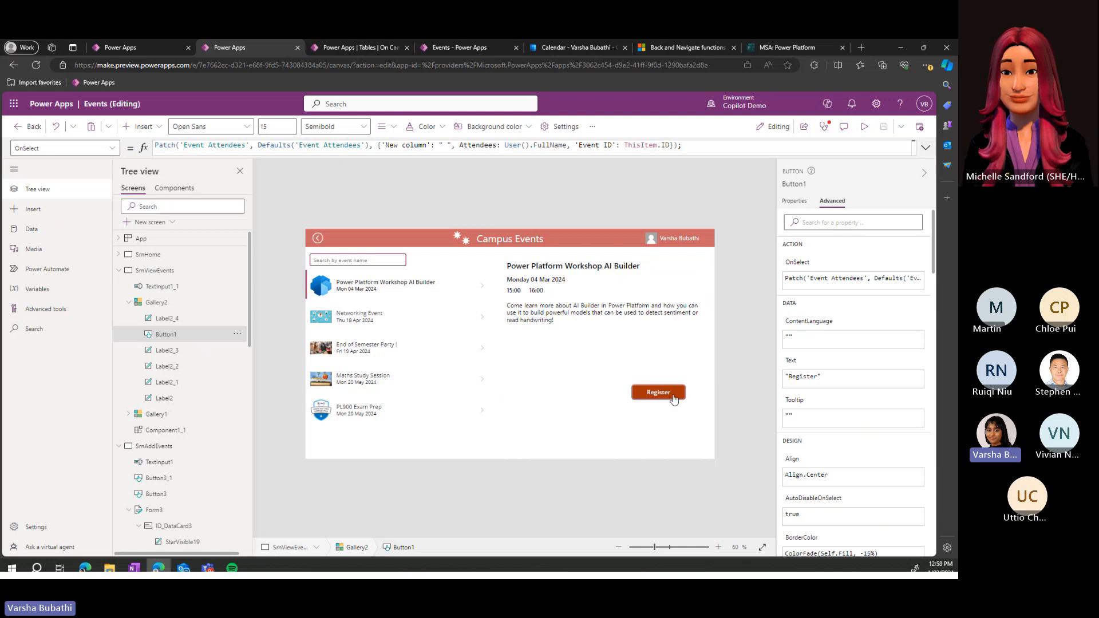
alt+click(667, 400)
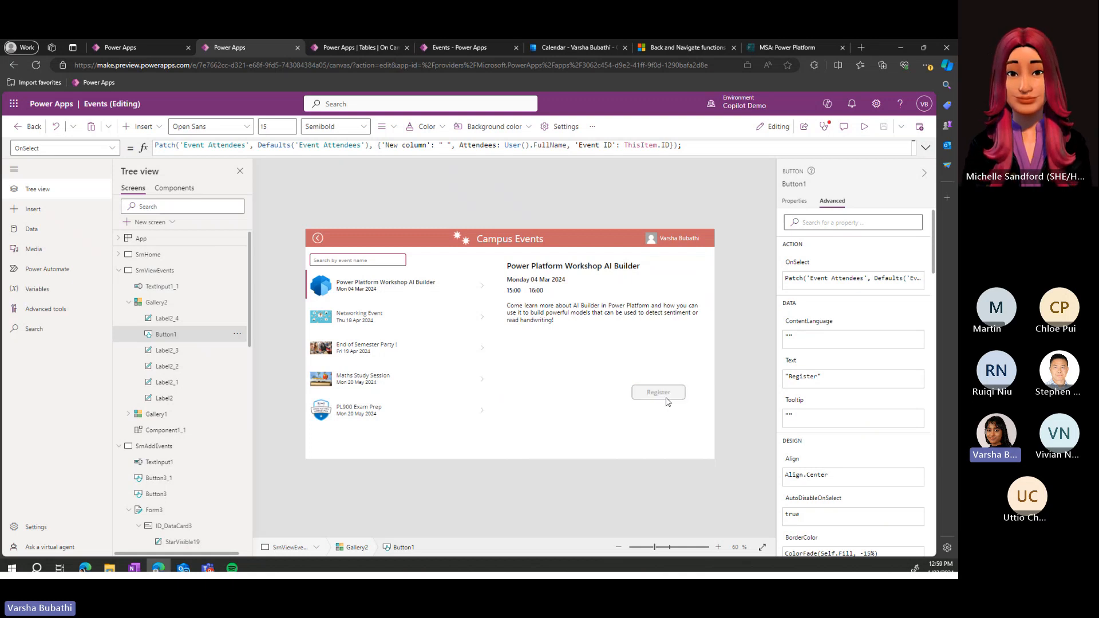
- Examine the registration records in the custom Event Attendees table, and return to the app editor
click(346, 47)
click(154, 157)
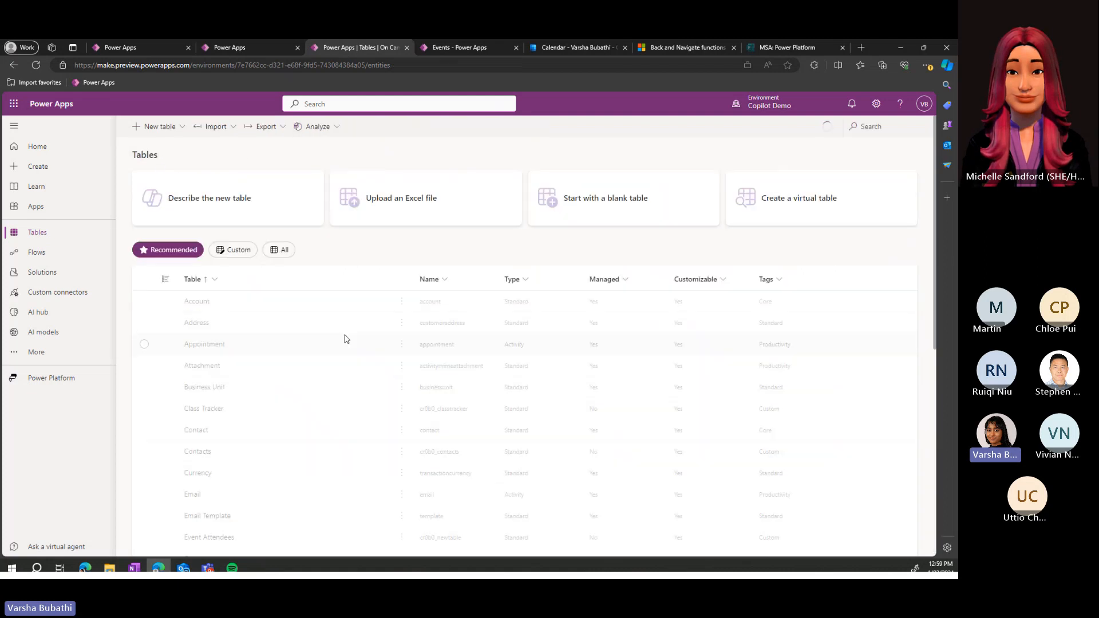
click(223, 249)
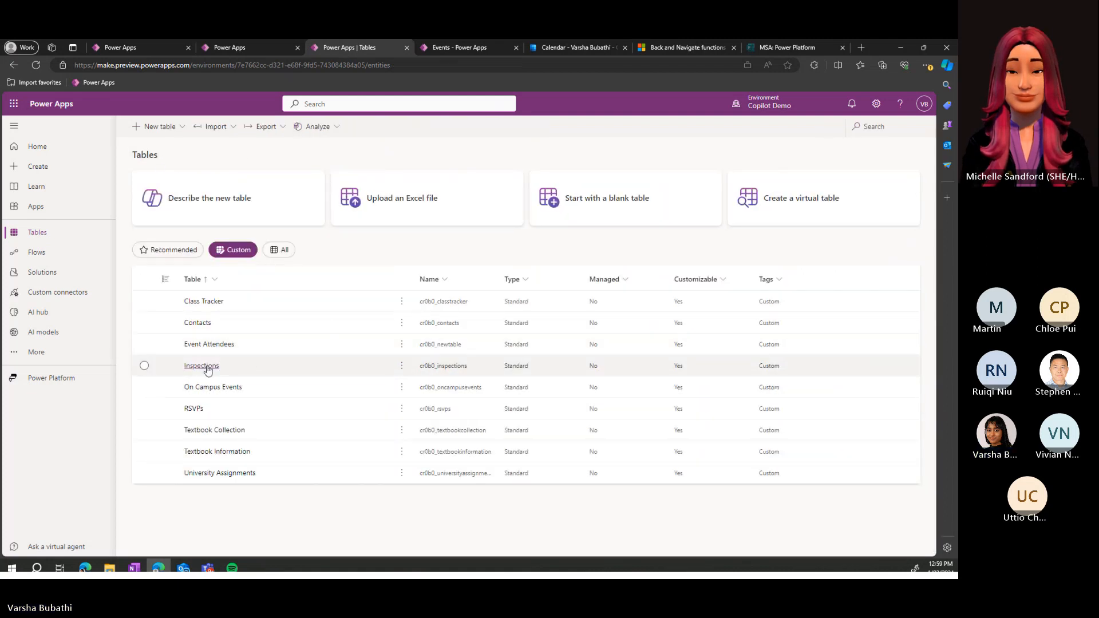
click(219, 347)
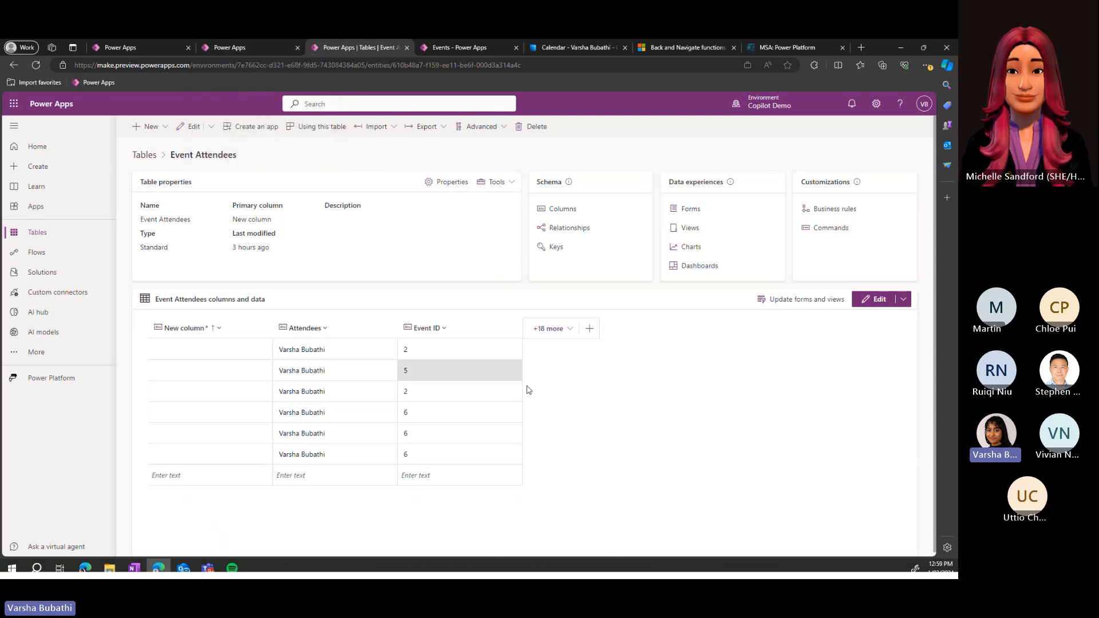
click(225, 48)
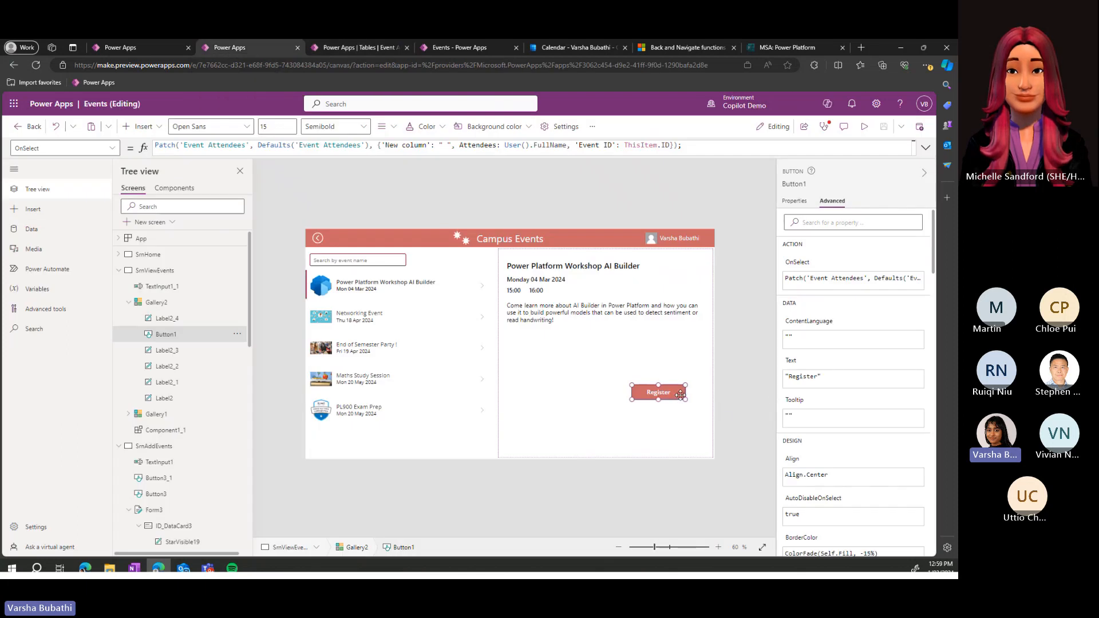
- Set the DisplayMode property of the Register button to DisplayMode.Edit
alt+click(658, 392)
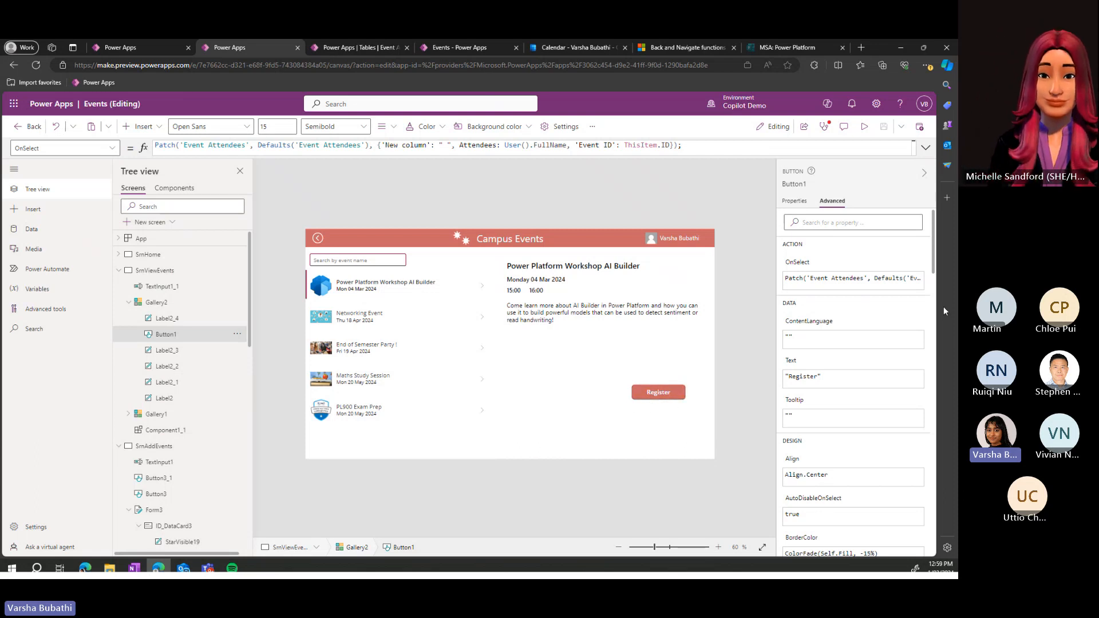
click(667, 396)
scroll(871, 239, down, 1)
scroll(869, 309, down, 5)
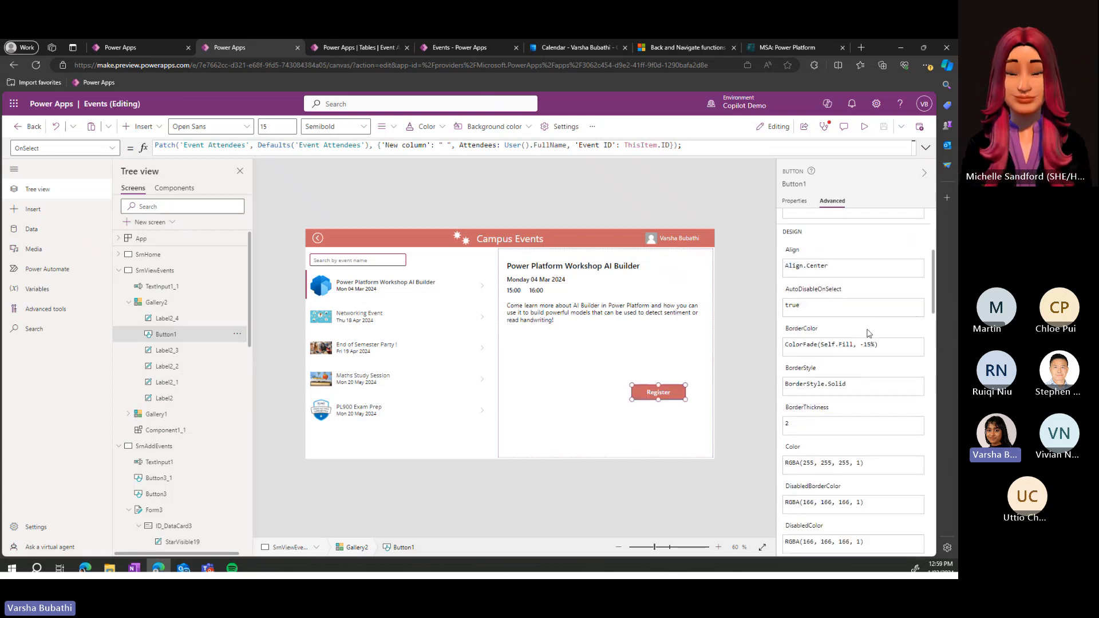
scroll(869, 333, down, 1)
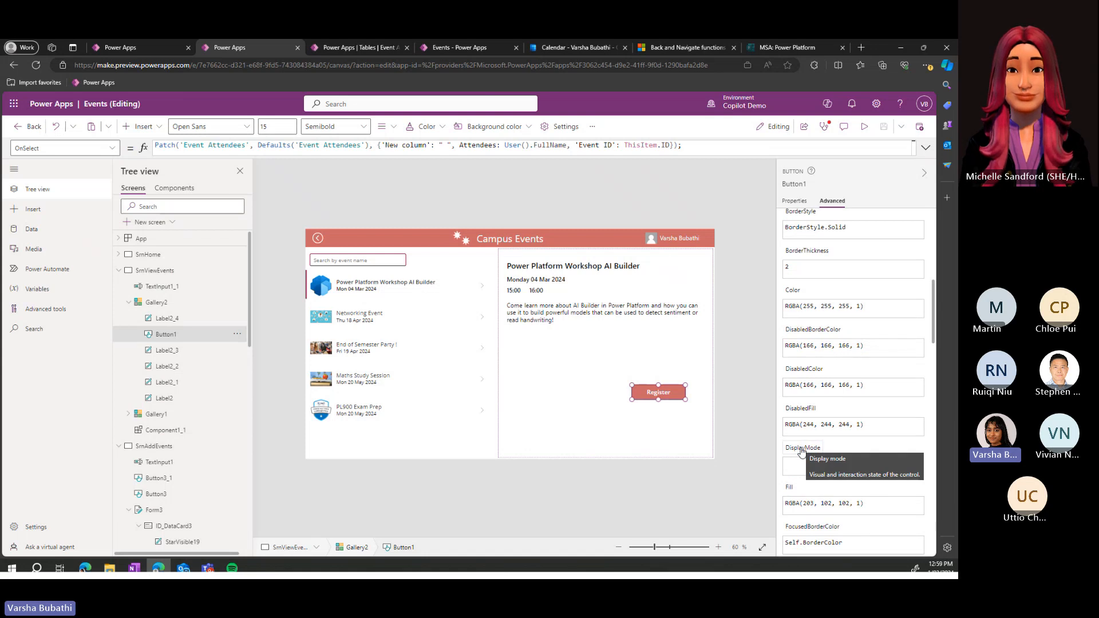
click(813, 464)
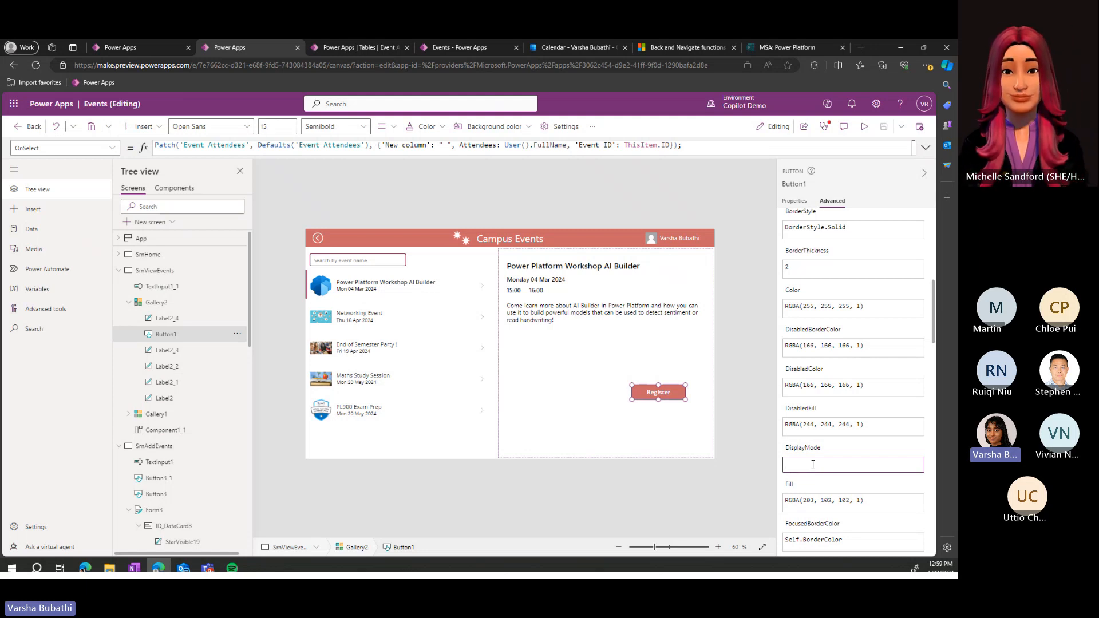
text(Dis)
key(Tab)
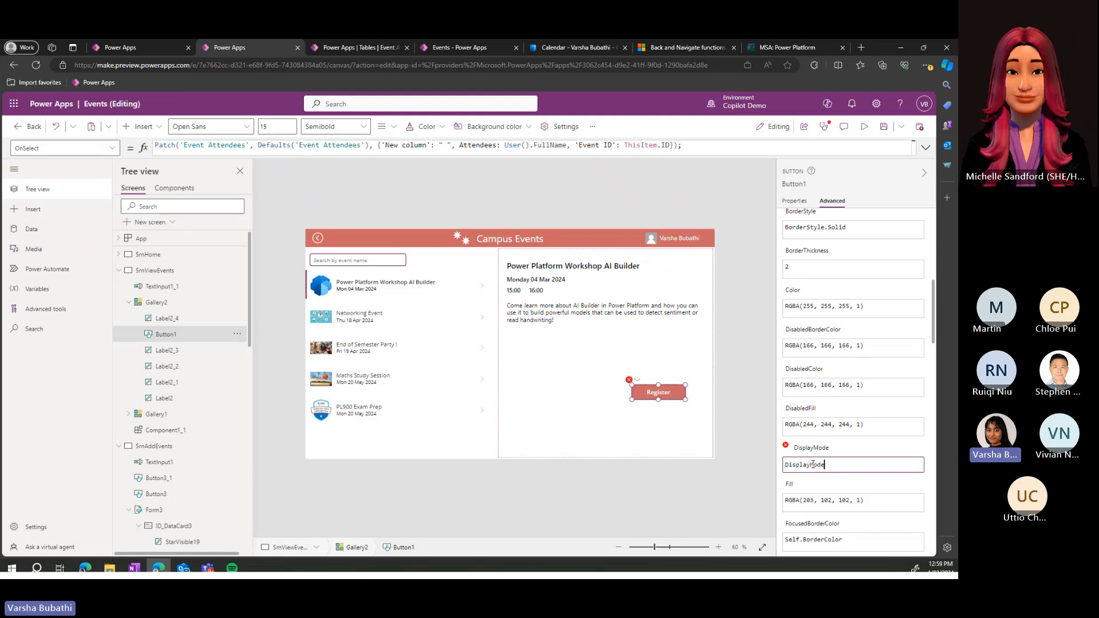
text(.)
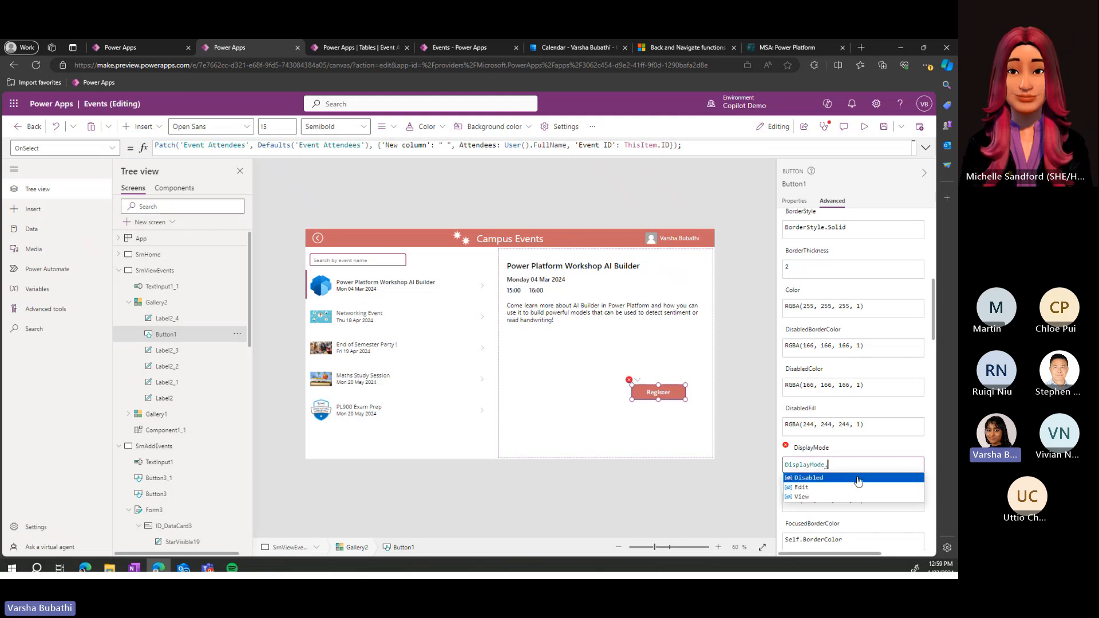
click(840, 488)
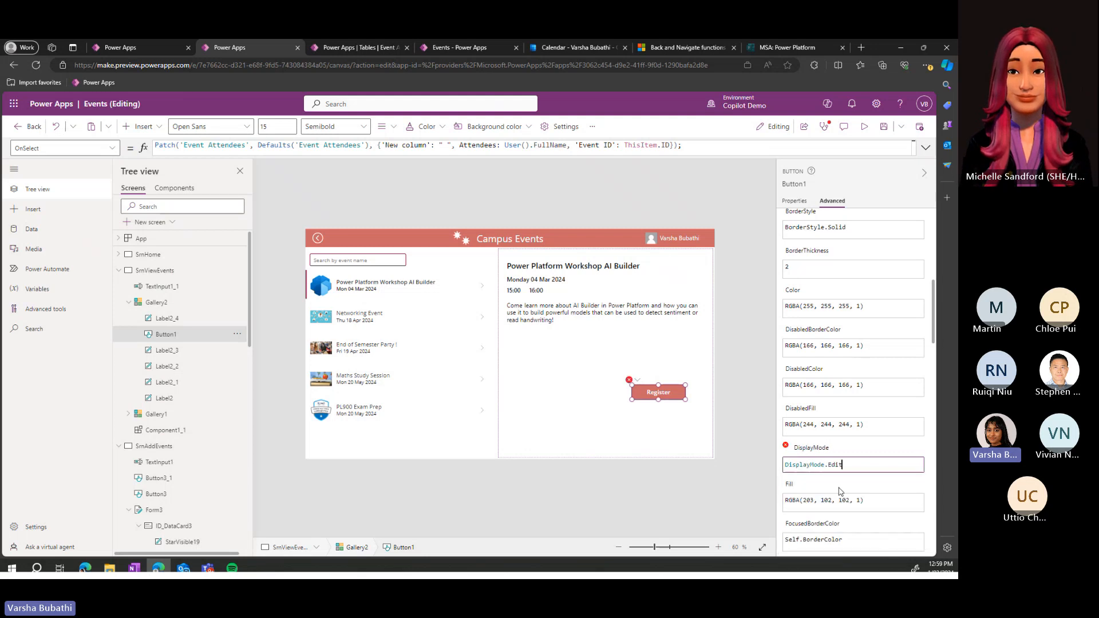
- Change the Register button's DisplayMode formula to DisplayMode.Disabled
double_click(837, 464)
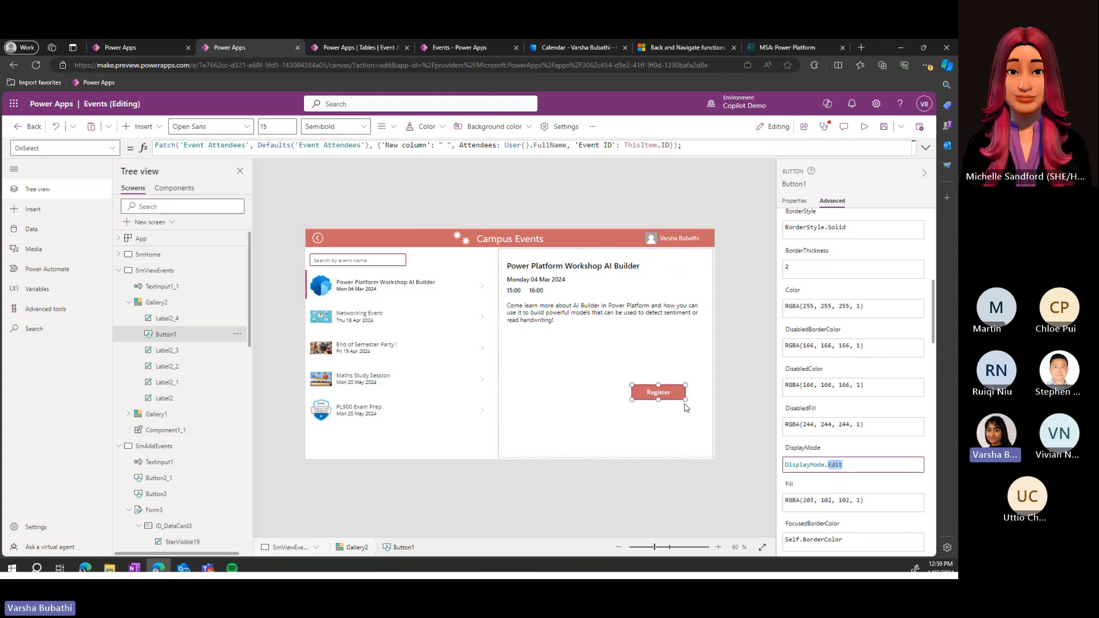
key(BackSpace)
text(di)
click(853, 481)
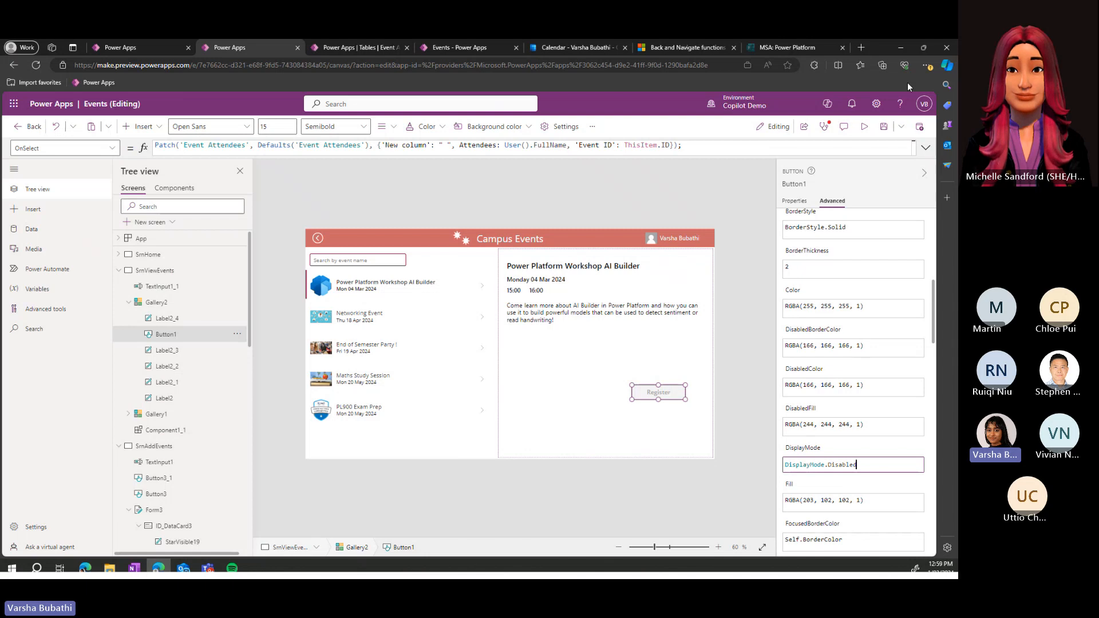
- Preview the app and check the Register button across several events, including Maths Study Session and PL900 Exam Prep, and end the preview
click(864, 127)
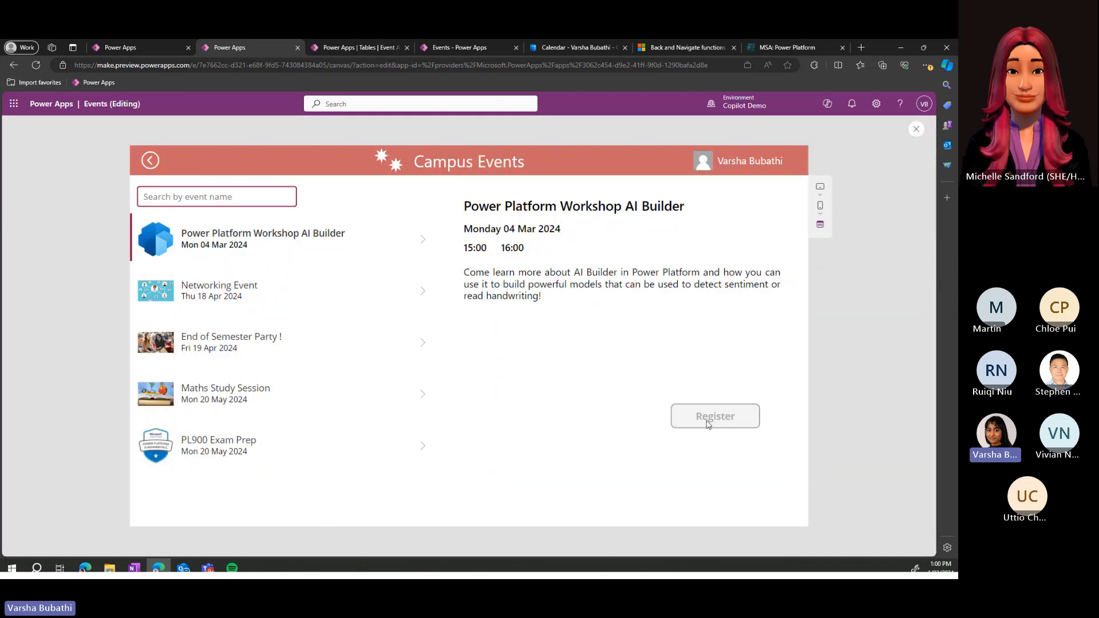
click(267, 292)
click(267, 395)
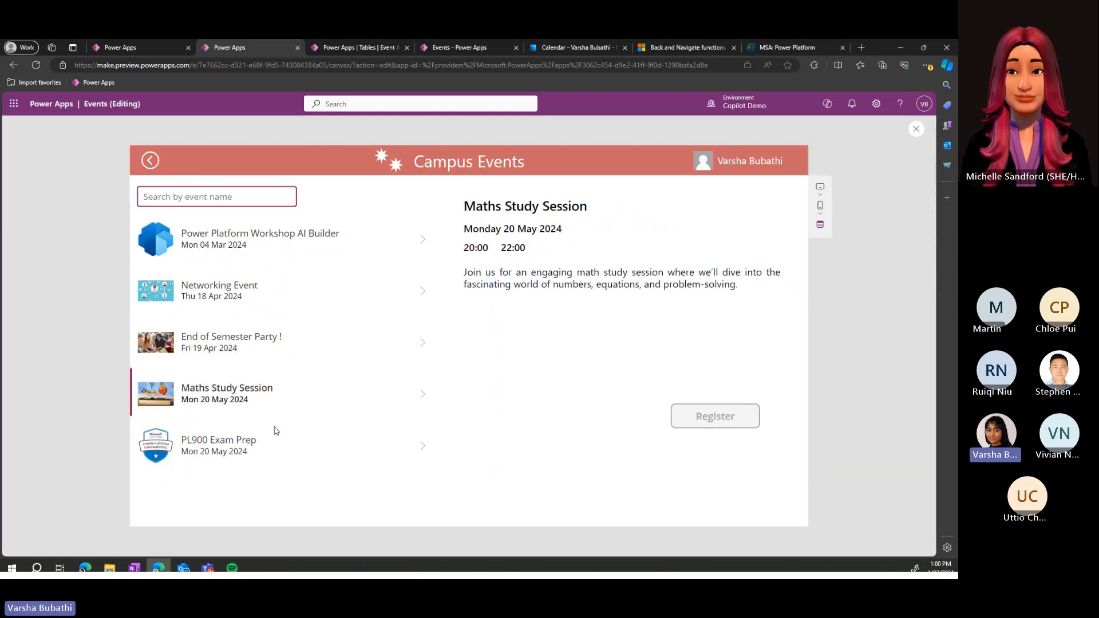
click(279, 446)
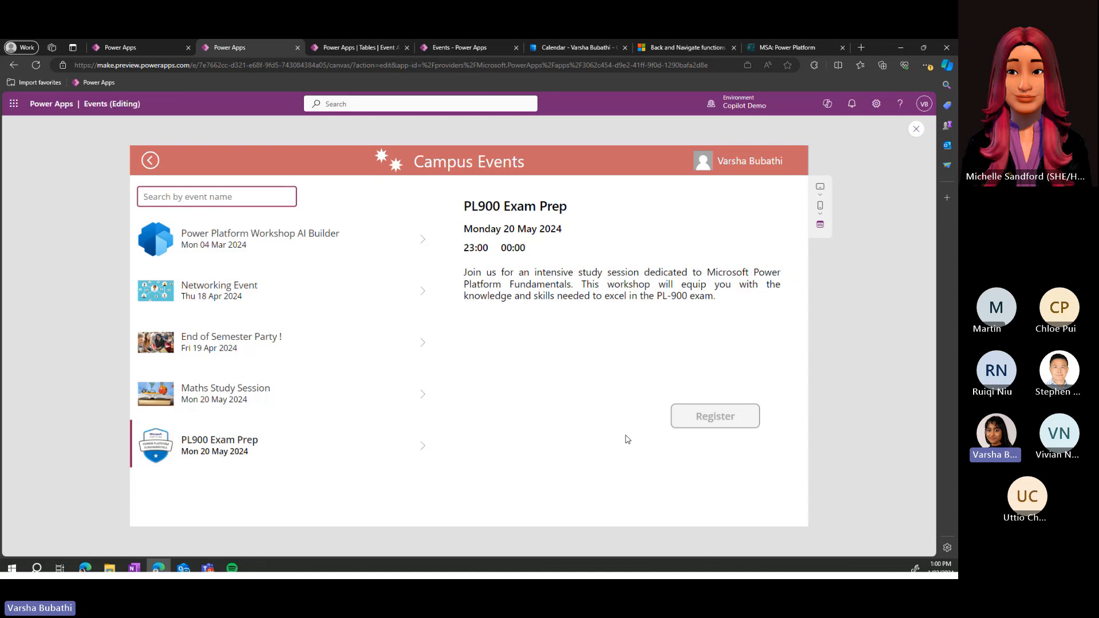
click(219, 250)
key(Escape)
- Examine the Register button's advanced properties, including its DisplayMode, text, colour and padding settings
click(671, 393)
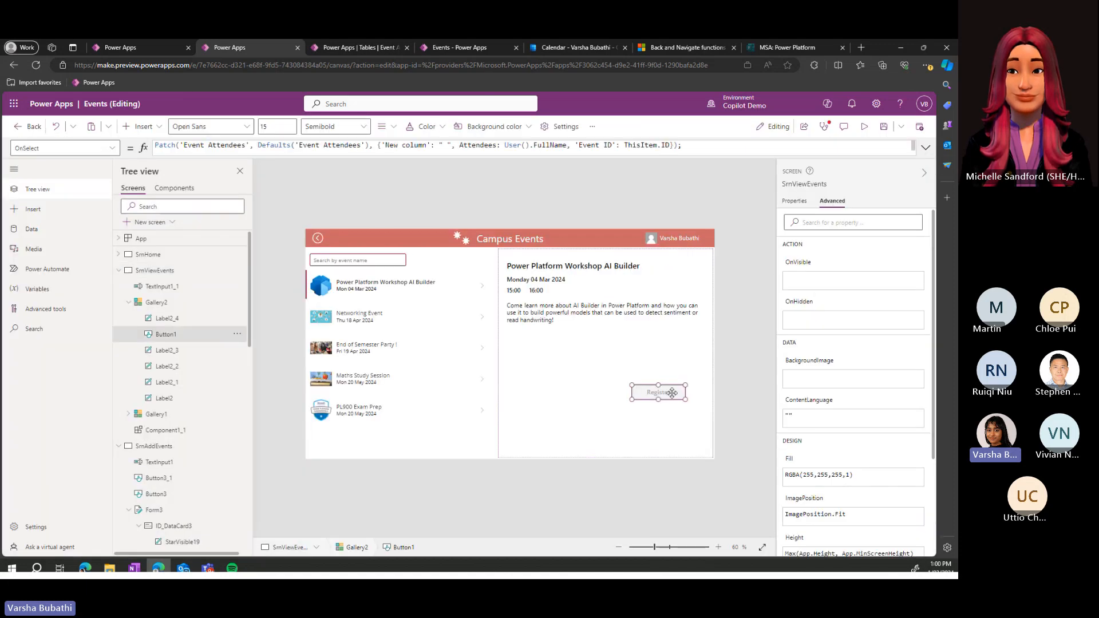
scroll(825, 437, down, 5)
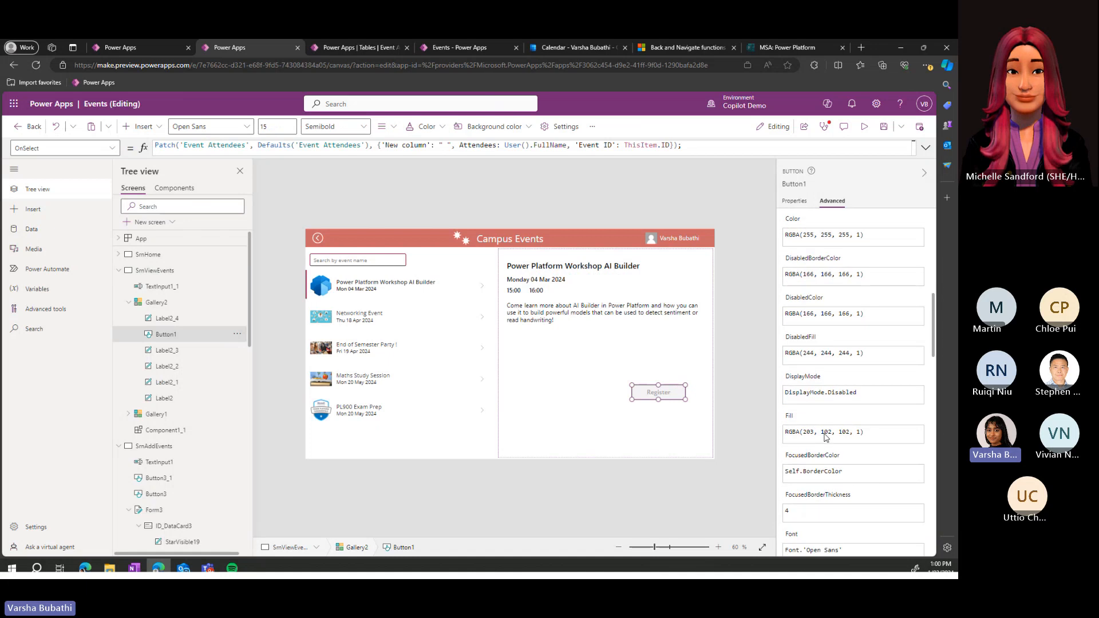
scroll(826, 437, down, 8)
scroll(828, 436, up, 5)
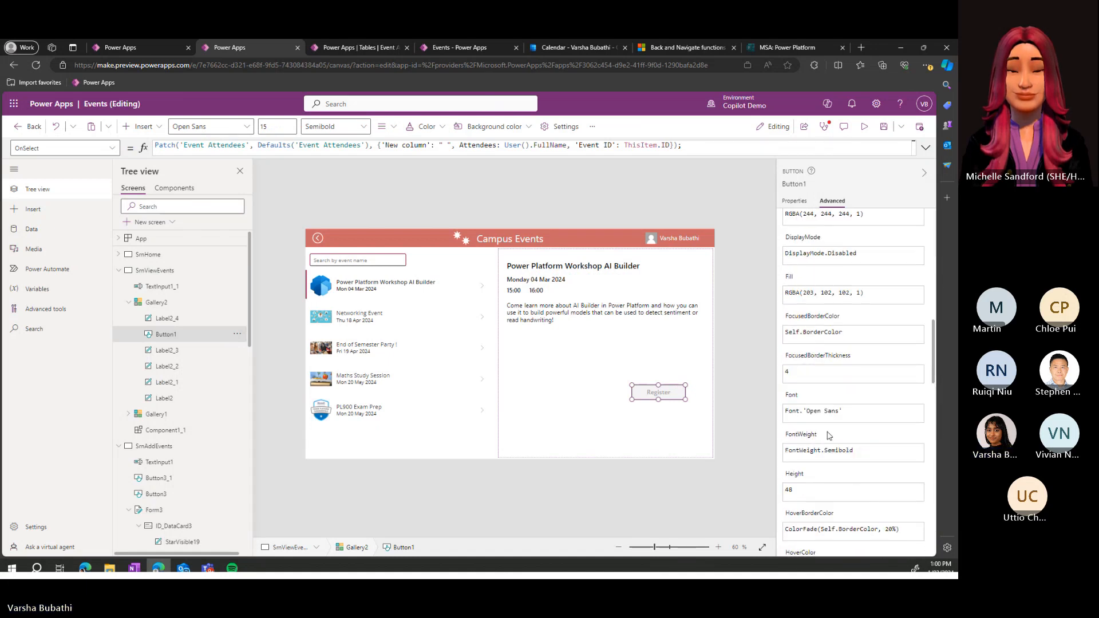
scroll(828, 436, down, 3)
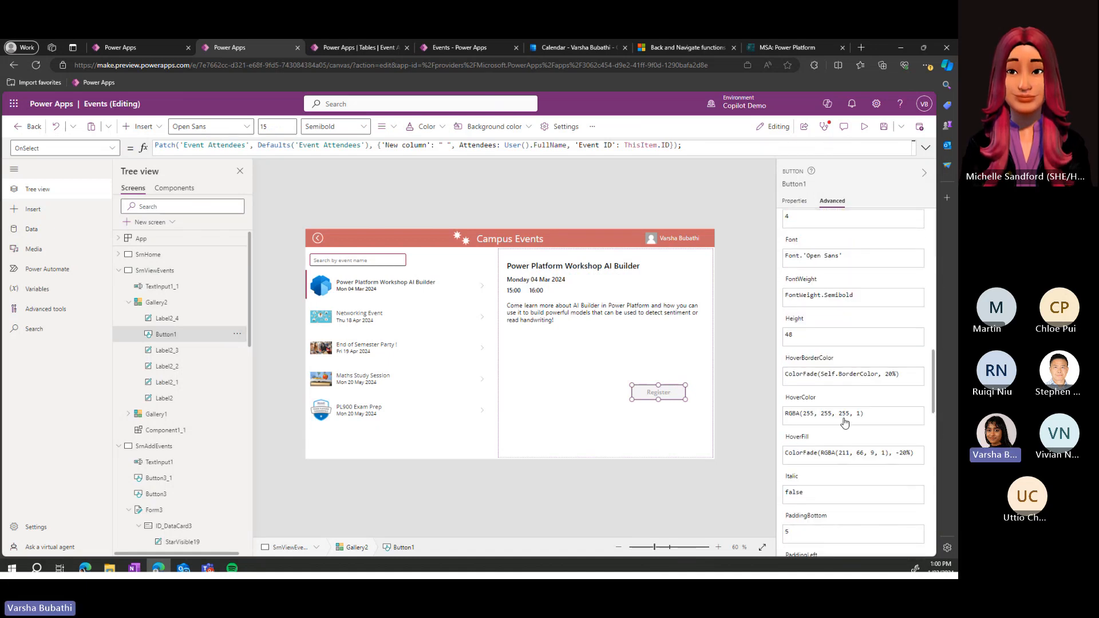
scroll(842, 426, up, 3)
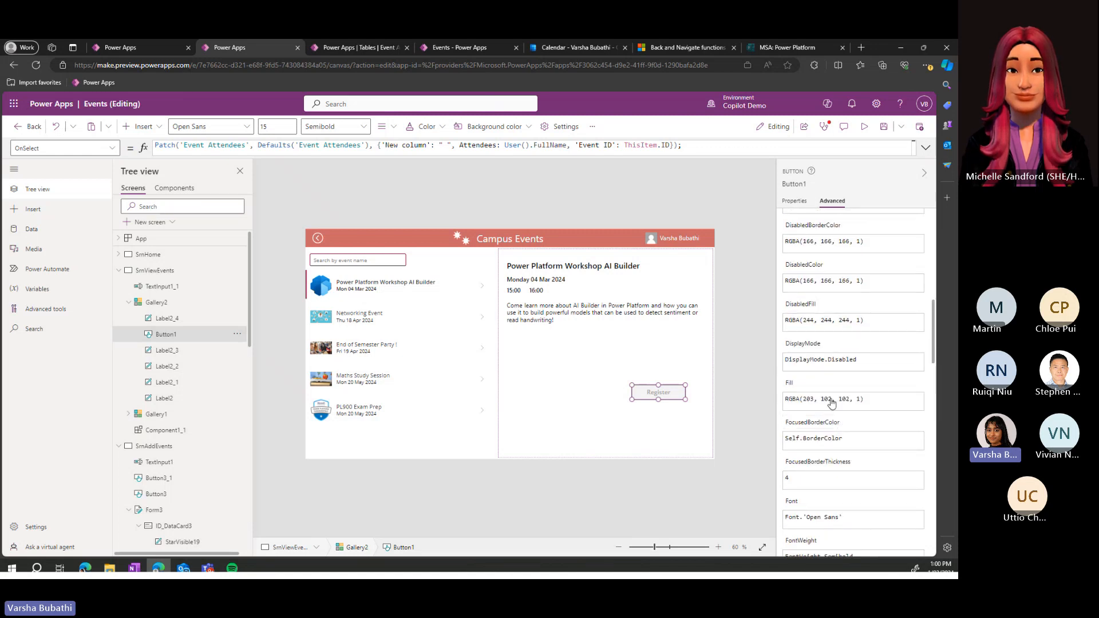
scroll(822, 407, up, 2)
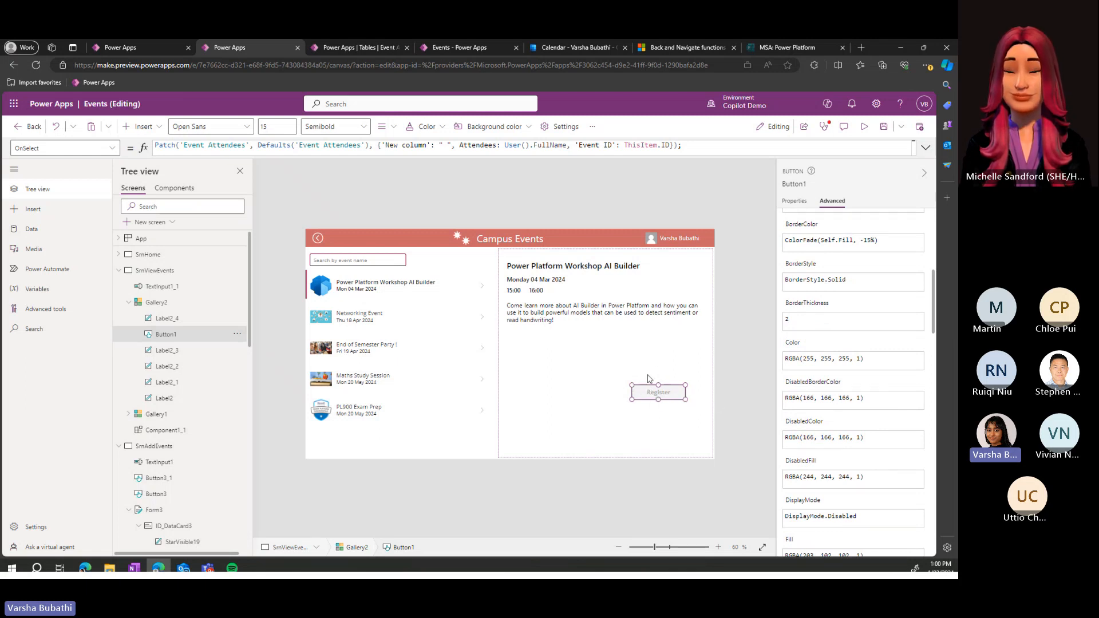
scroll(878, 351, up, 6)
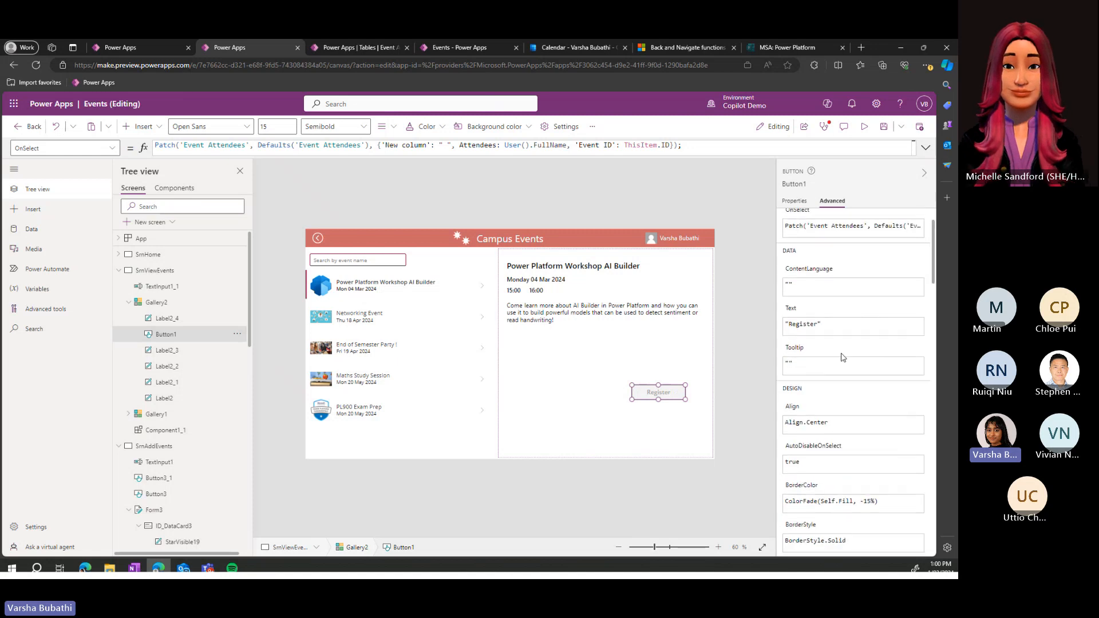
scroll(841, 359, down, 6)
scroll(841, 359, down, 8)
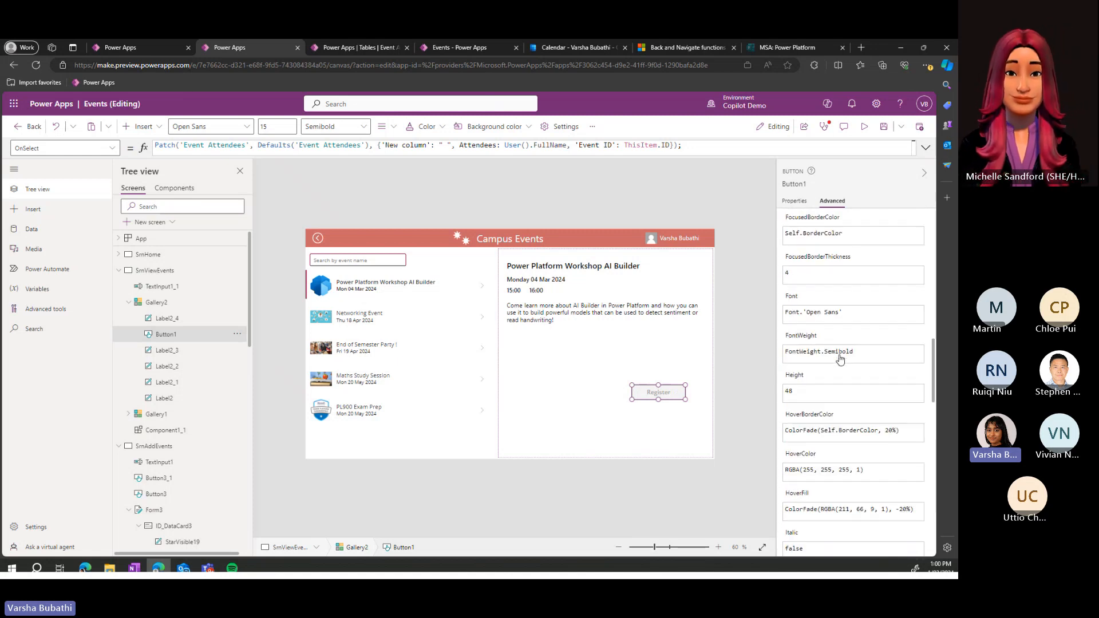
scroll(841, 359, down, 4)
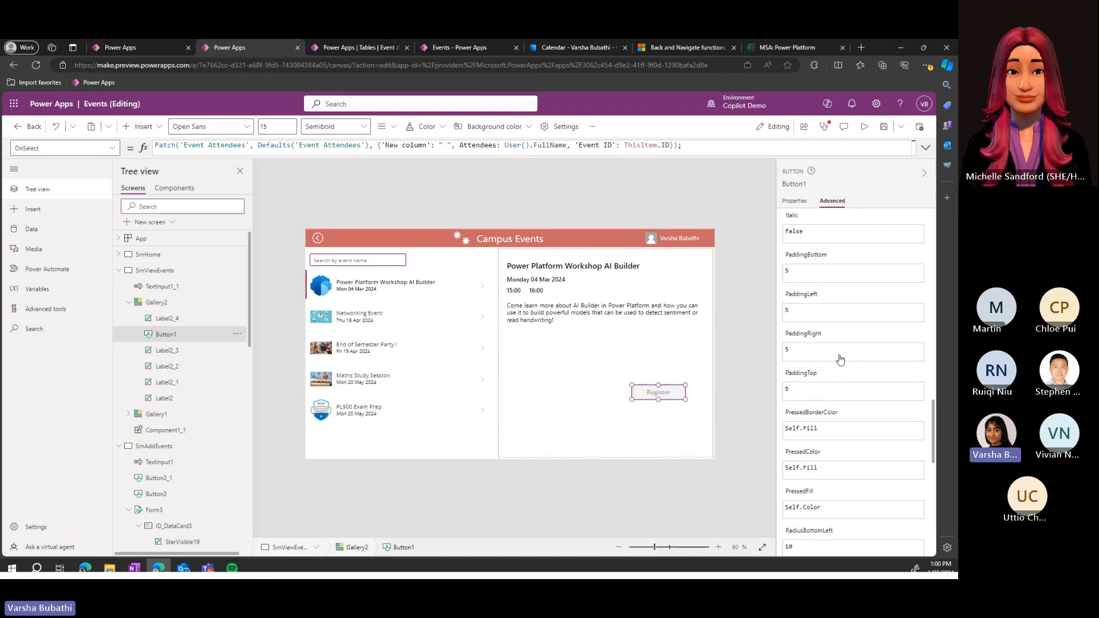
click(345, 172)
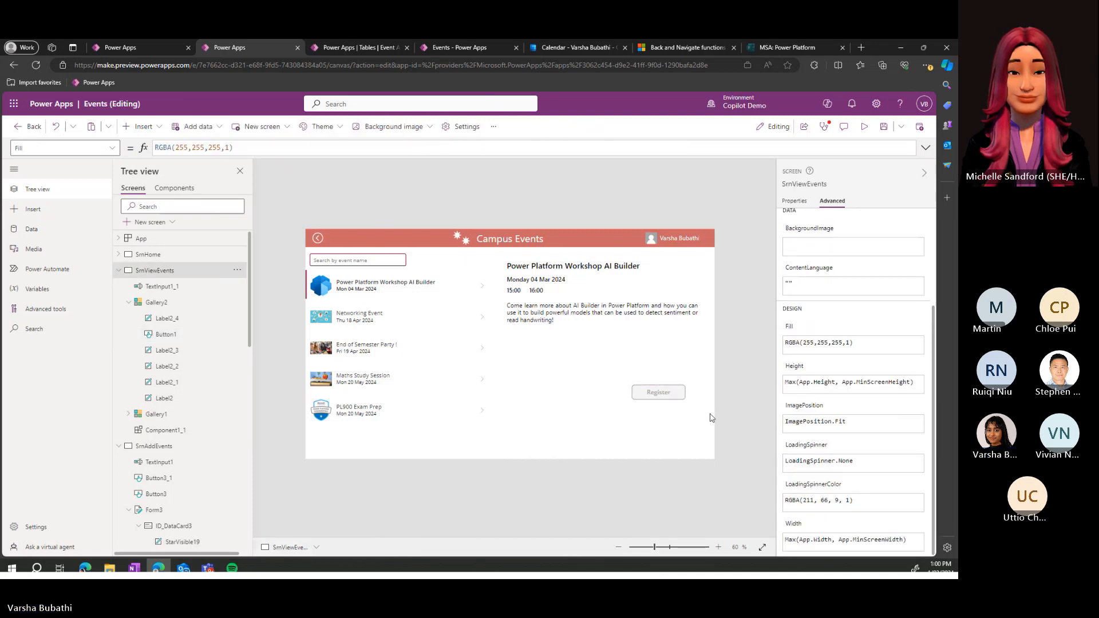
click(671, 392)
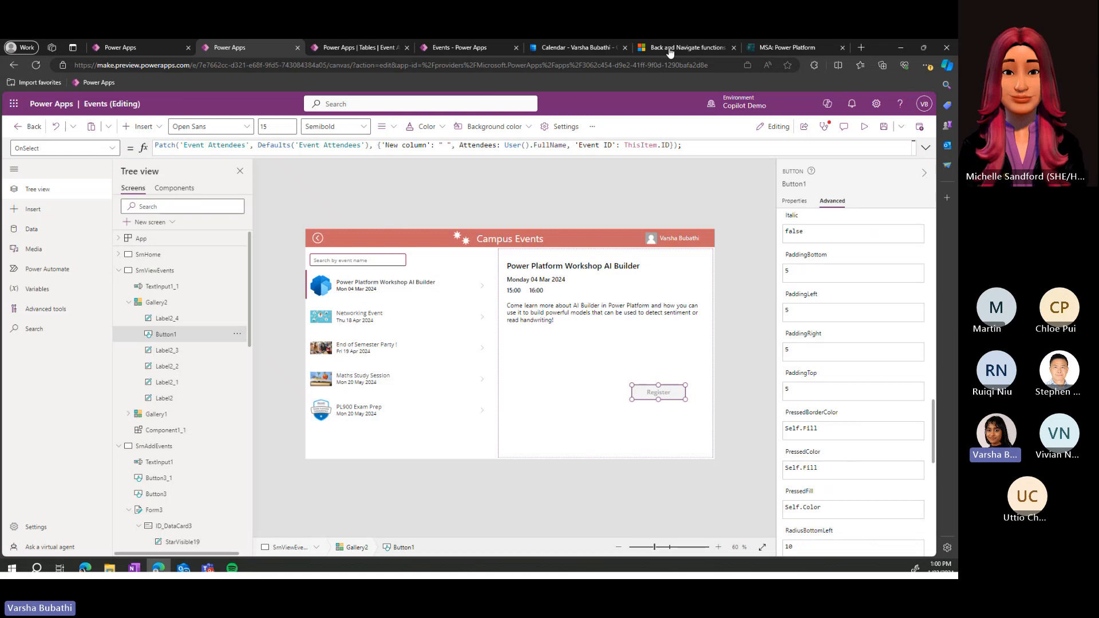
- Insert a vertical gallery inside the event details gallery and shrink it to 370 wide by 413 high
click(509, 269)
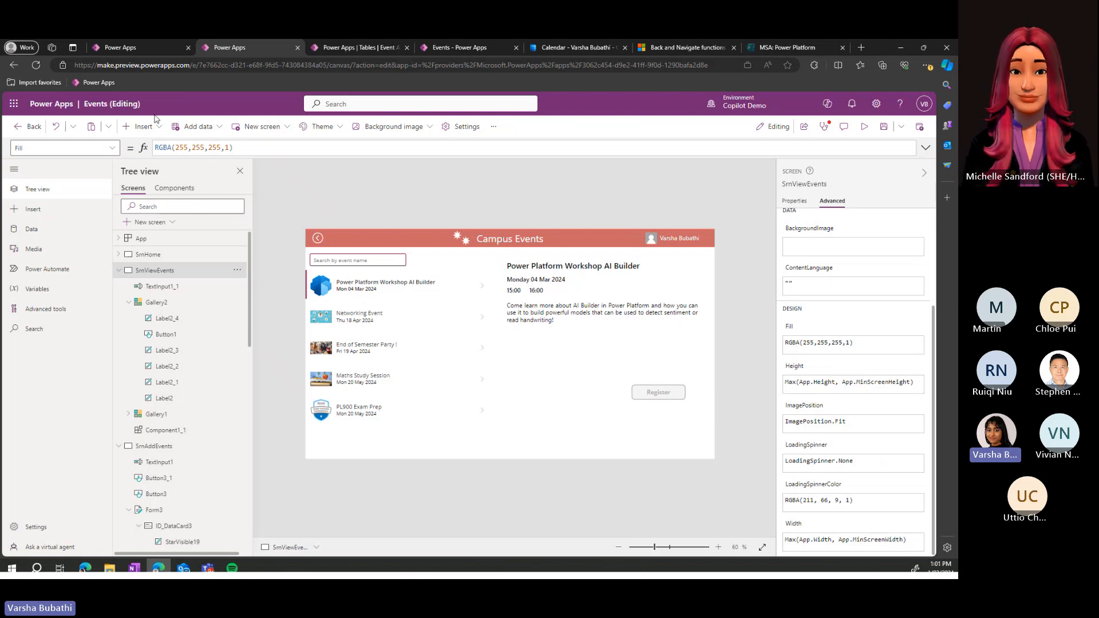
click(526, 329)
click(558, 388)
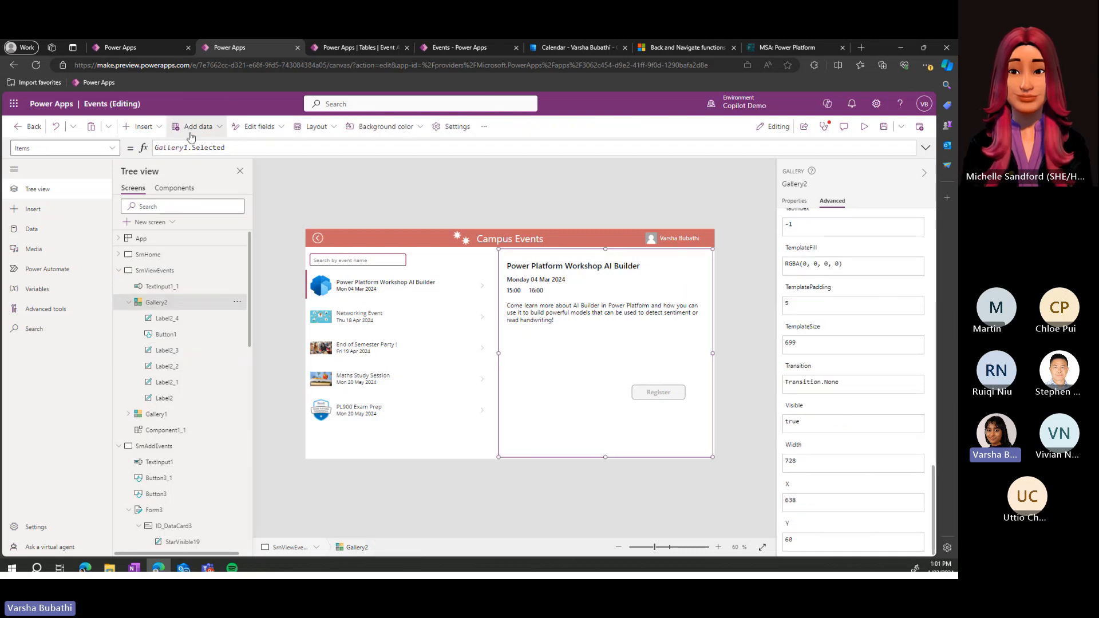
click(151, 128)
click(194, 237)
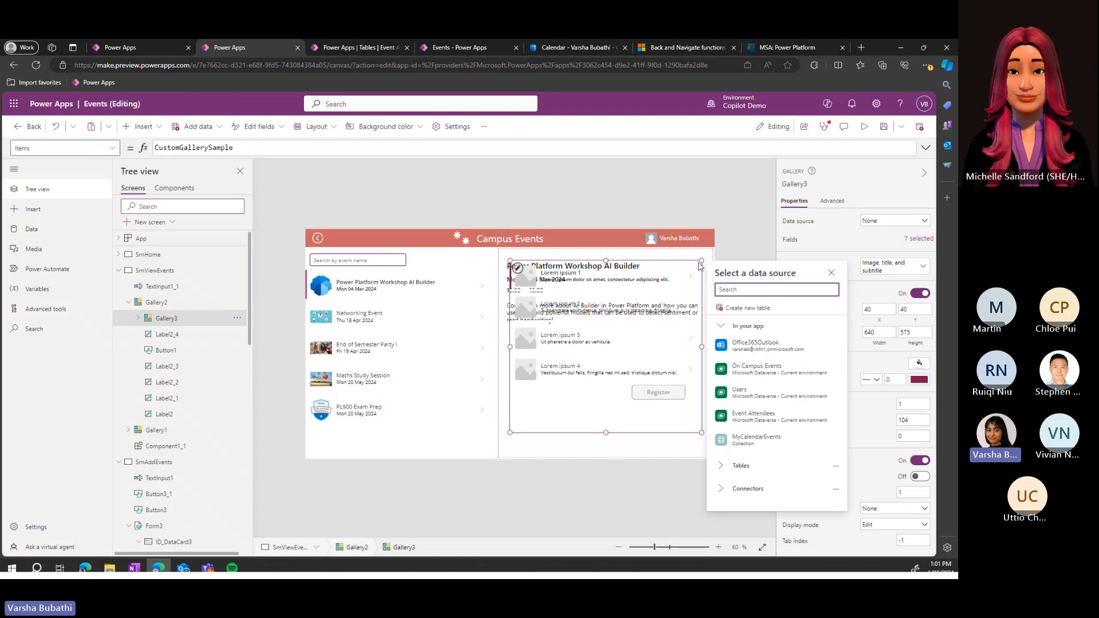
drag(701, 261, 621, 309)
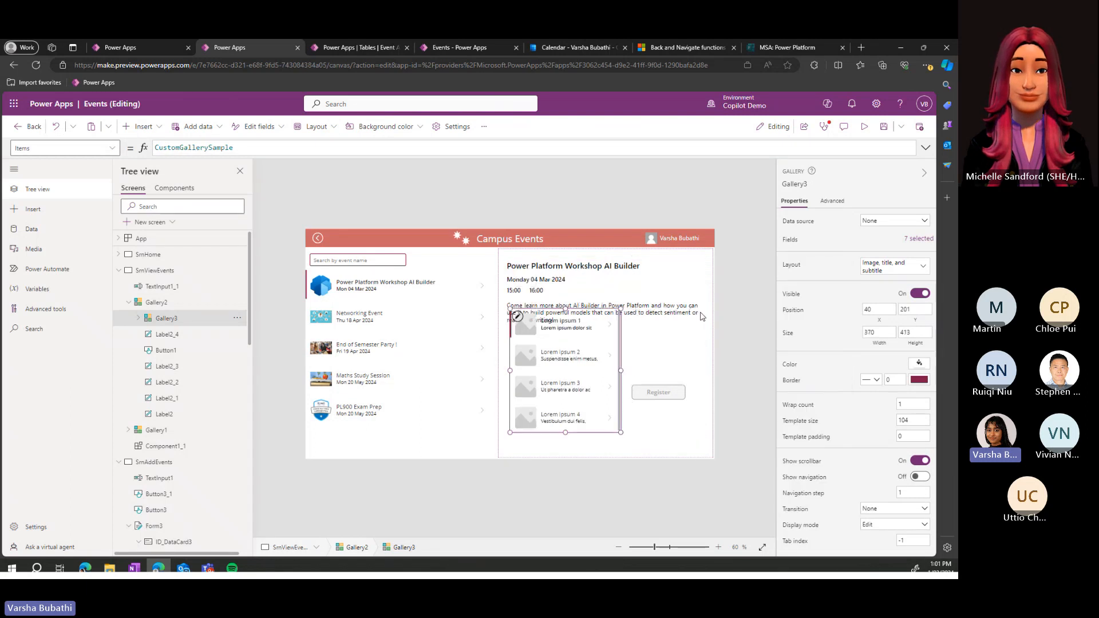
- Connect the new gallery to the Event Attendees table and set its title label's text to ThisItem.'Event ID'
click(879, 228)
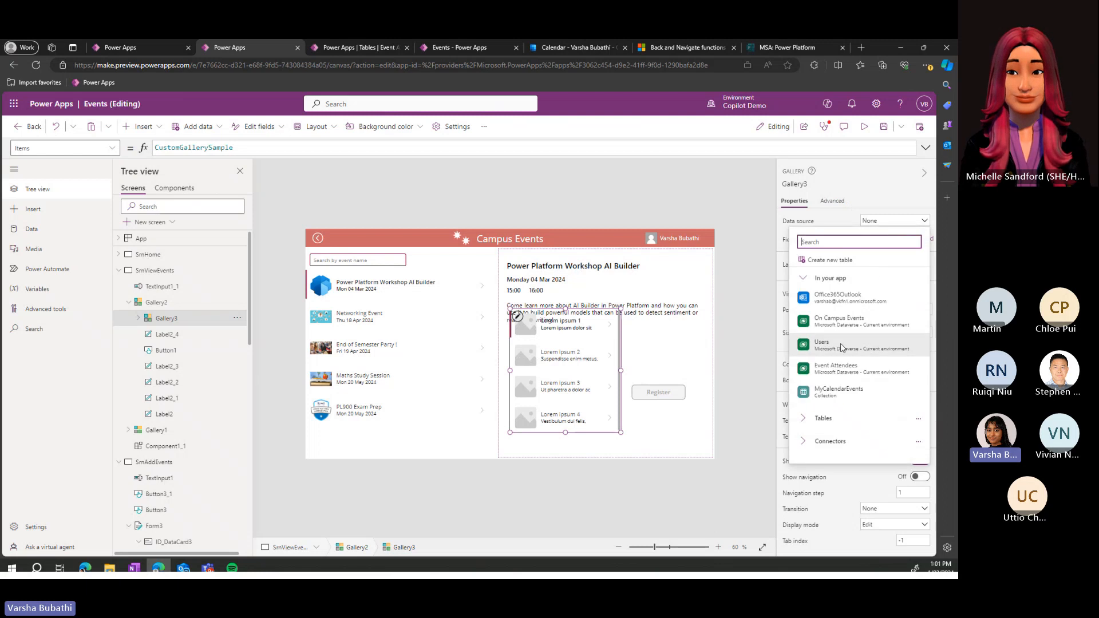
click(836, 367)
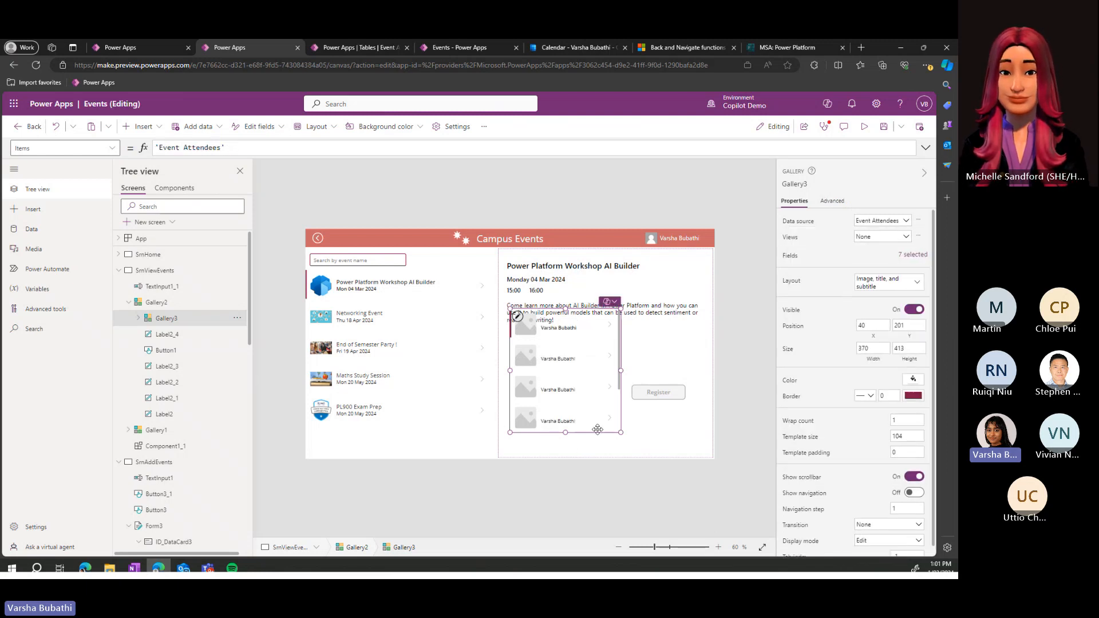
click(558, 329)
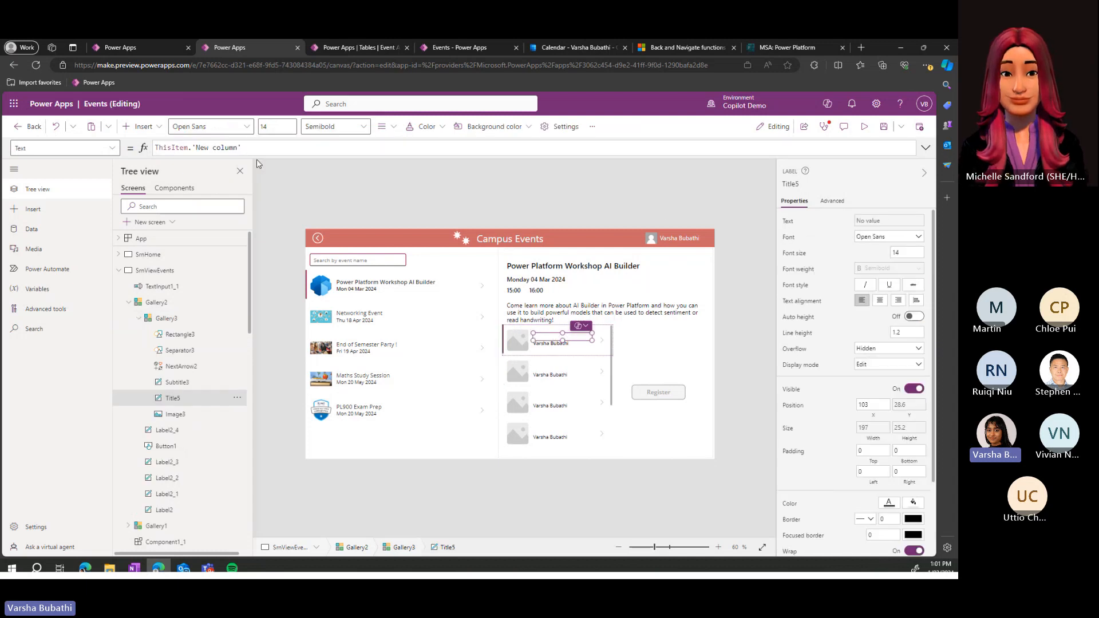
drag(242, 148, 198, 149)
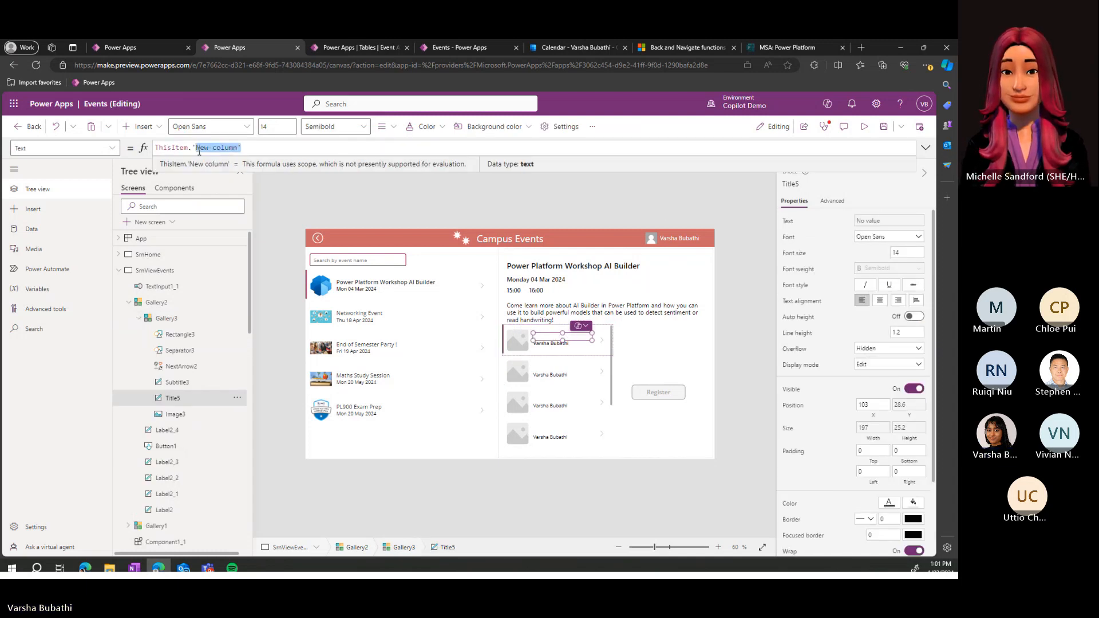
key(BackSpace)
text(ev)
click(217, 160)
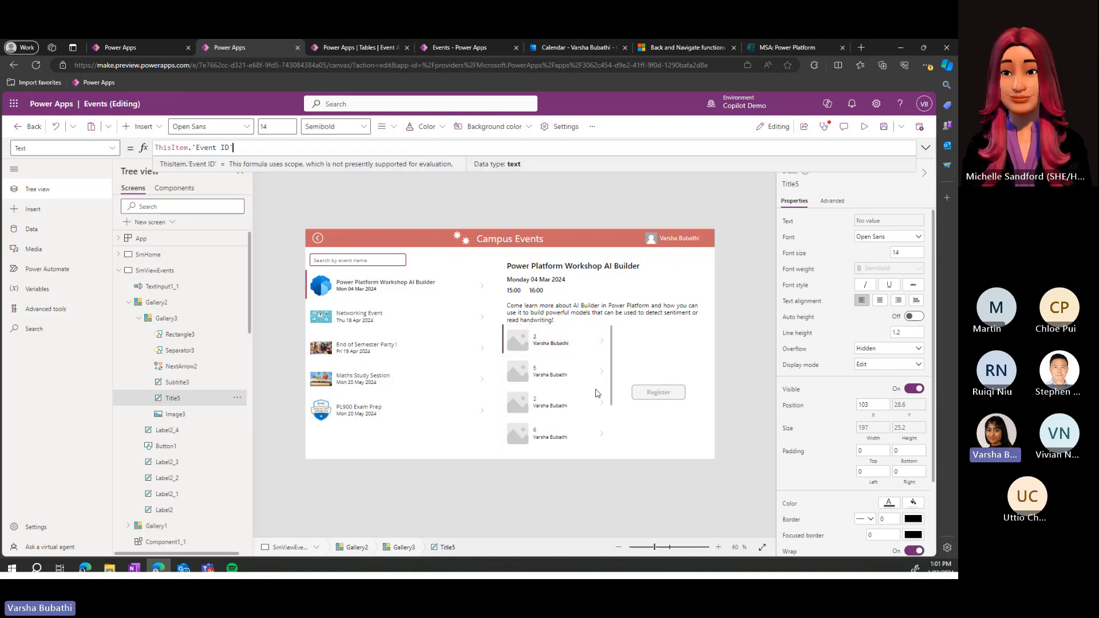
- Review the attendee entries in the new gallery and widen the gallery to 433
scroll(598, 395, down, 3)
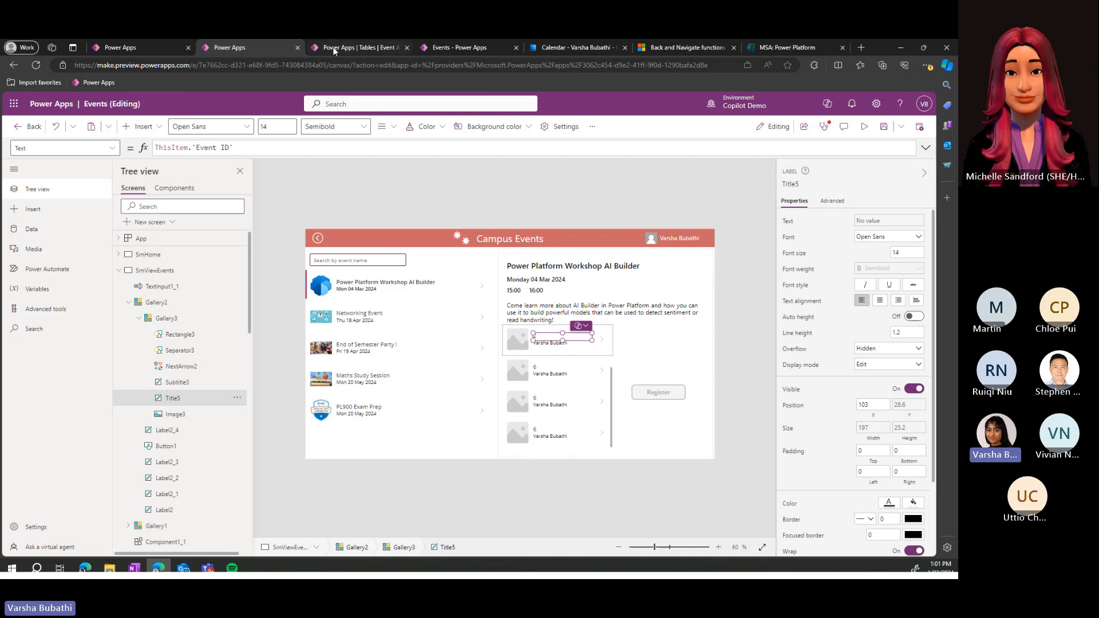
click(355, 47)
click(246, 48)
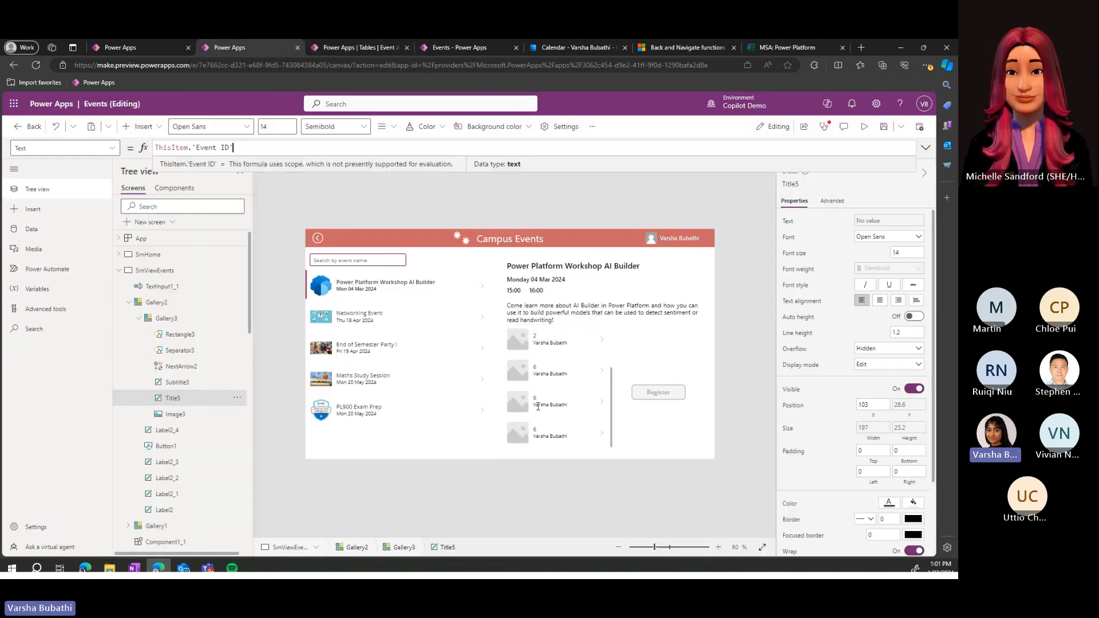
scroll(570, 397, up, 1)
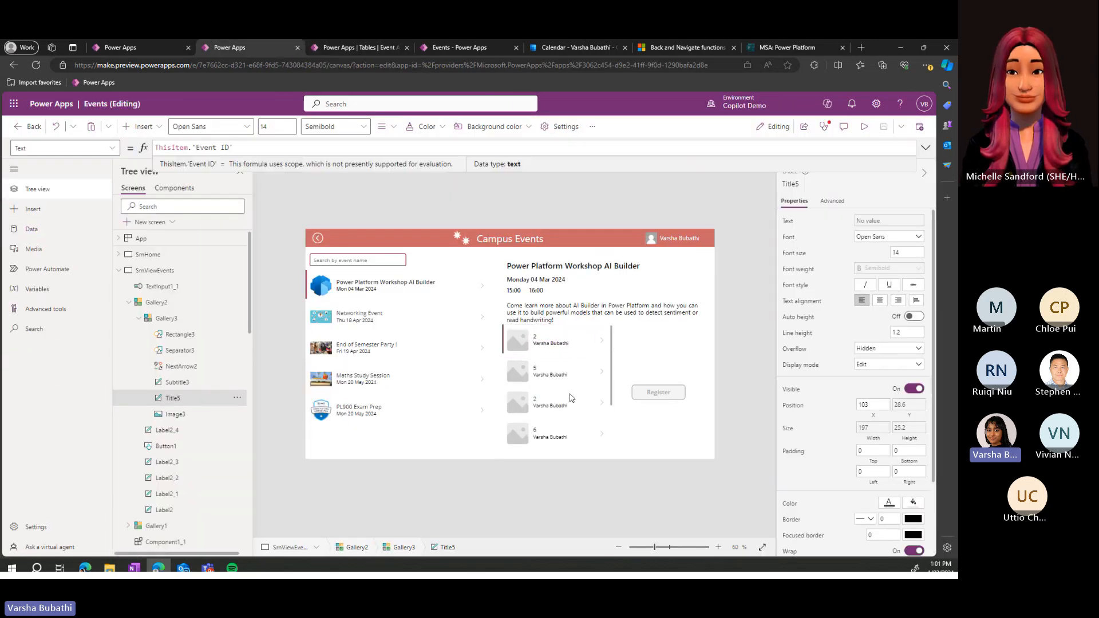
scroll(553, 372, up, 1)
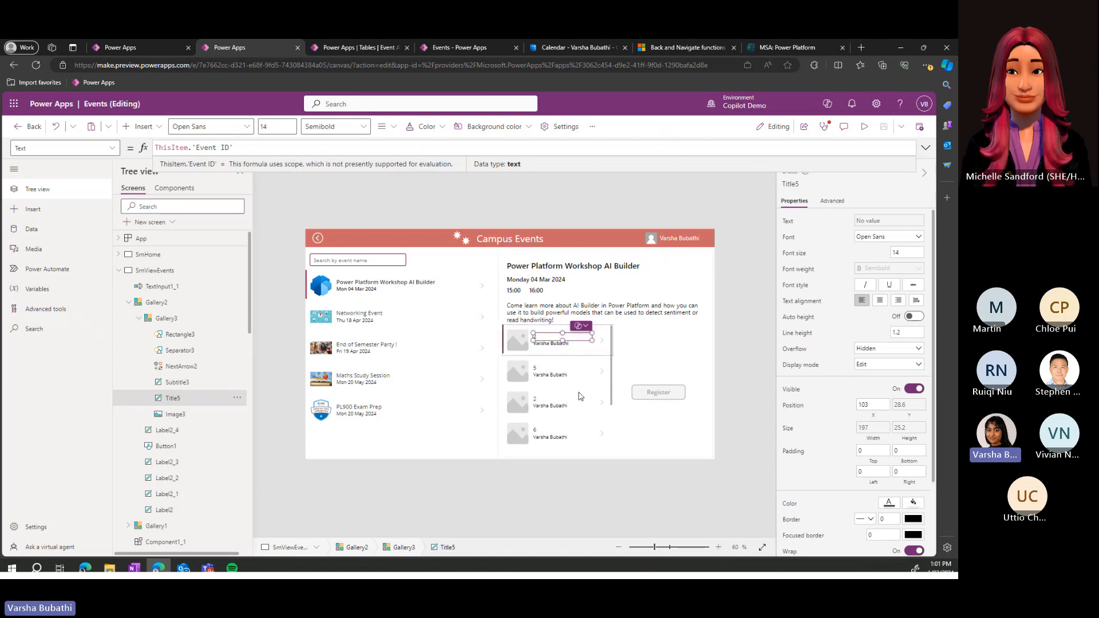
click(567, 421)
drag(615, 386, 634, 386)
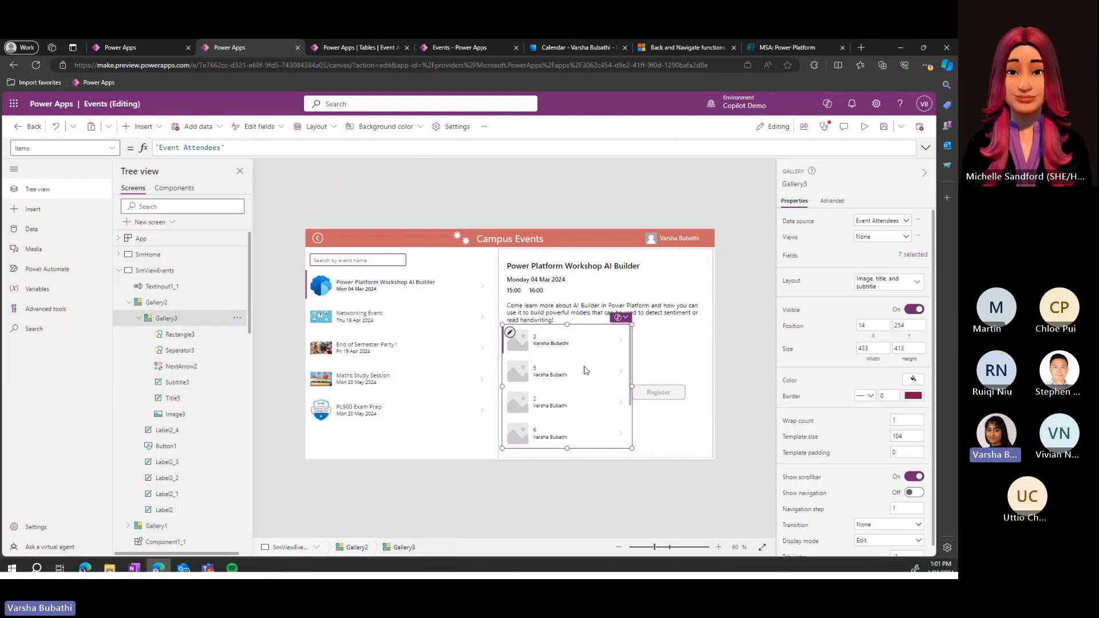
- Check the attendee gallery for Networking Event, End of Semester Party ! and Power Platform Workshop AI Builder
key(alt)
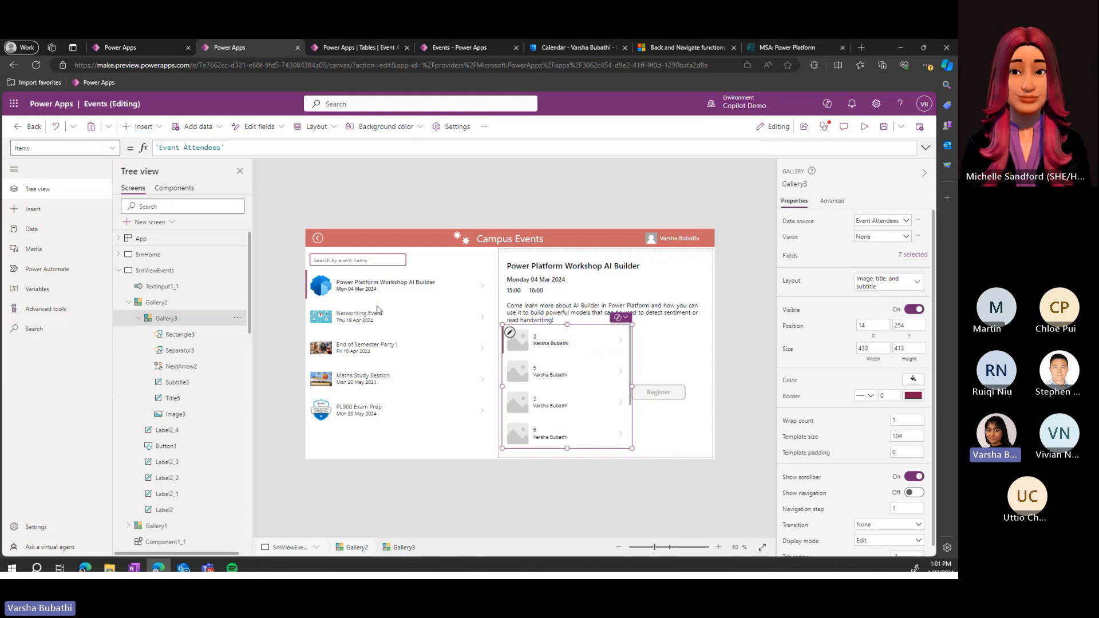
alt+click(420, 322)
alt+click(407, 348)
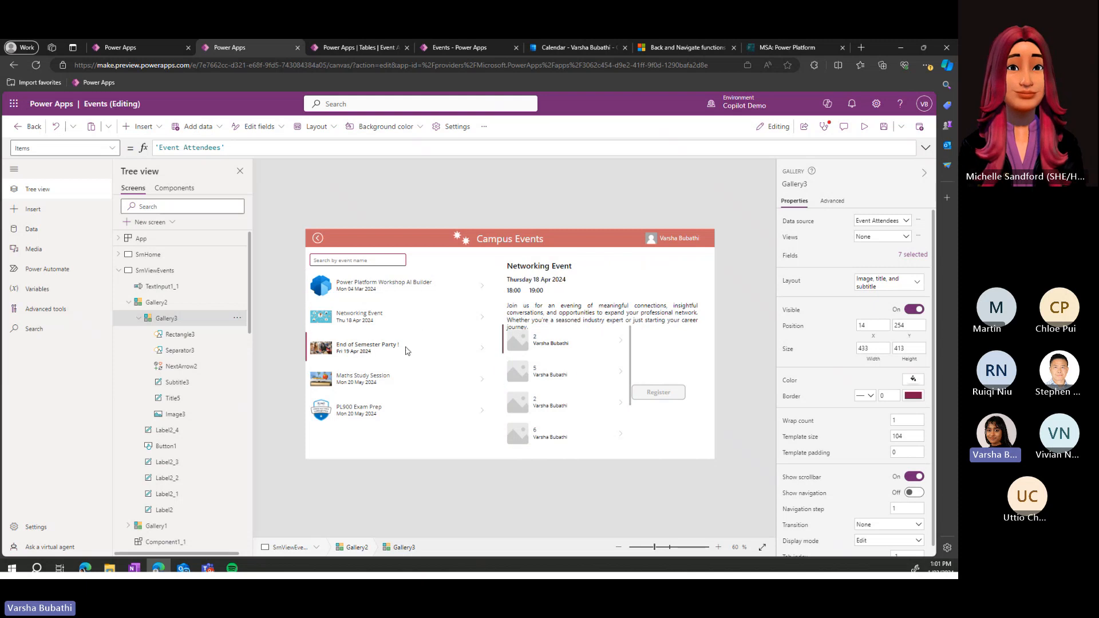
alt+click(427, 295)
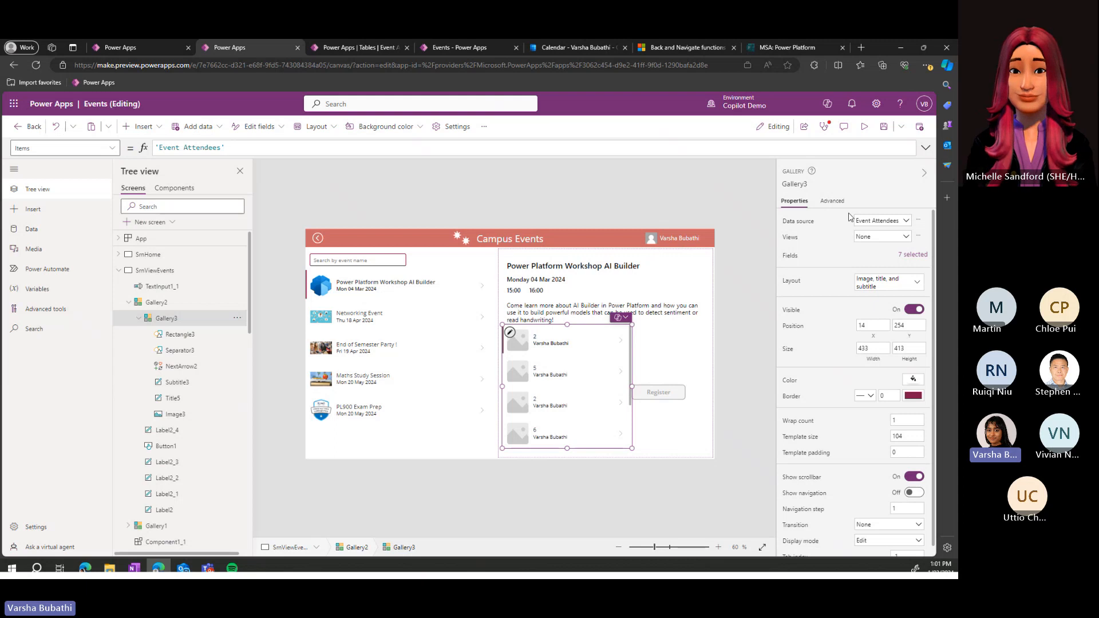
- Open the attendee gallery's Items formula for editing in its advanced properties
click(832, 200)
scroll(845, 310, down, 5)
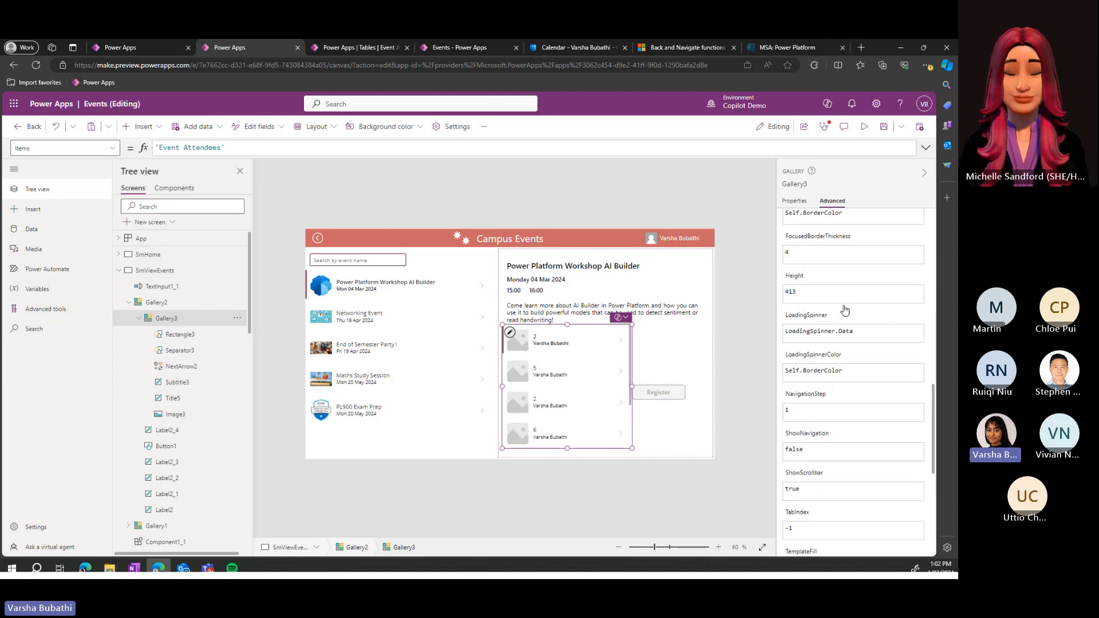
scroll(845, 310, up, 6)
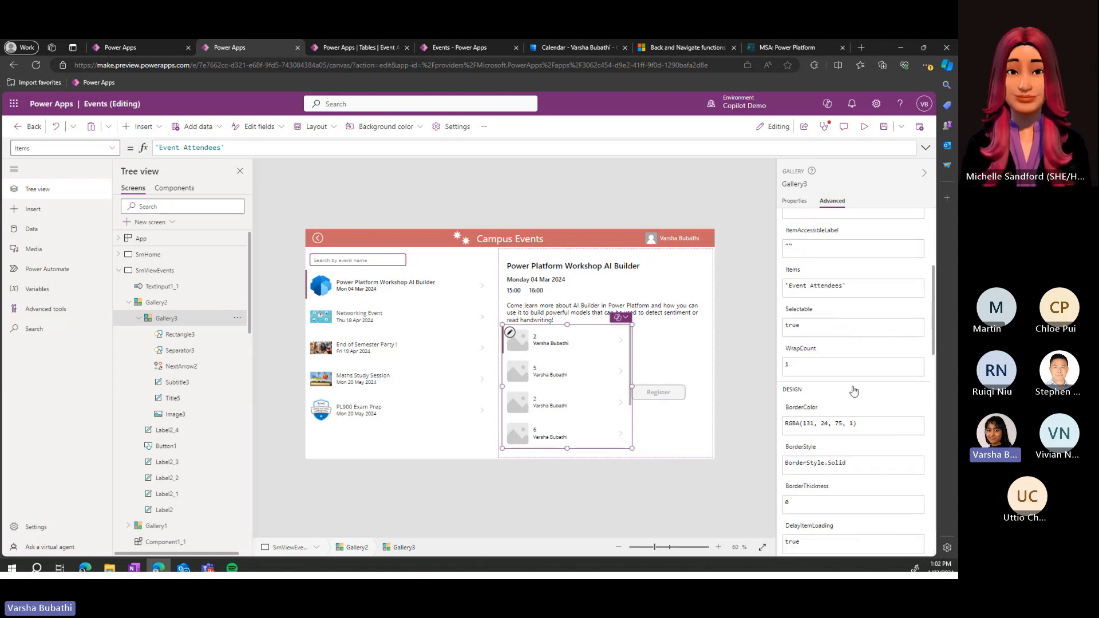
scroll(854, 391, up, 1)
click(788, 320)
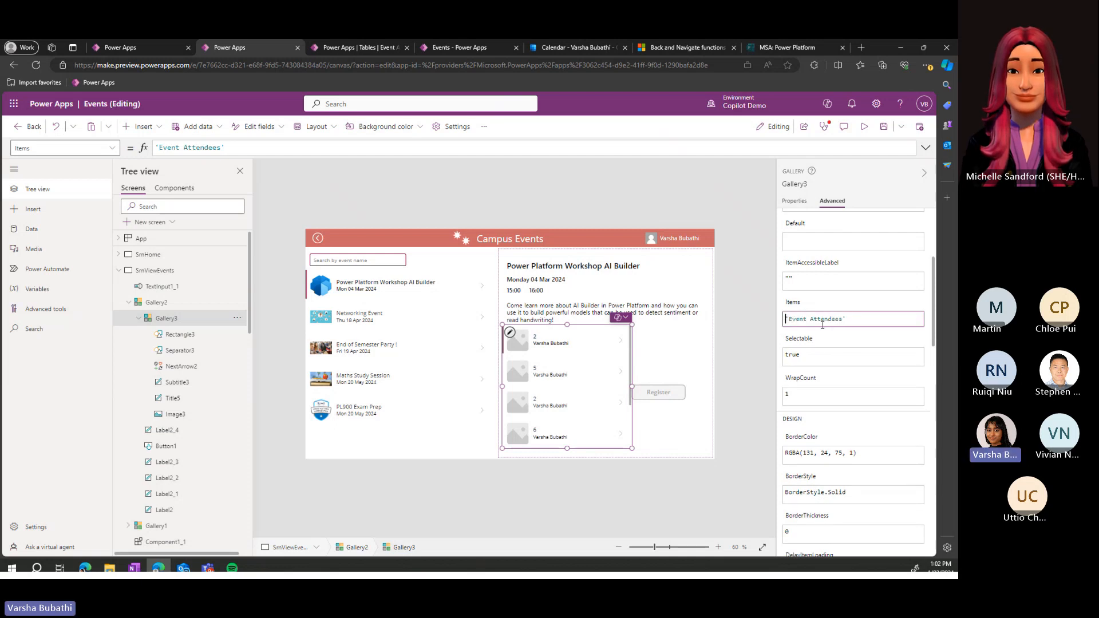
- Switch to the Power Fx documentation on Microsoft Learn, filter the function list by "filter" and open the Filter reference
click(664, 47)
click(81, 111)
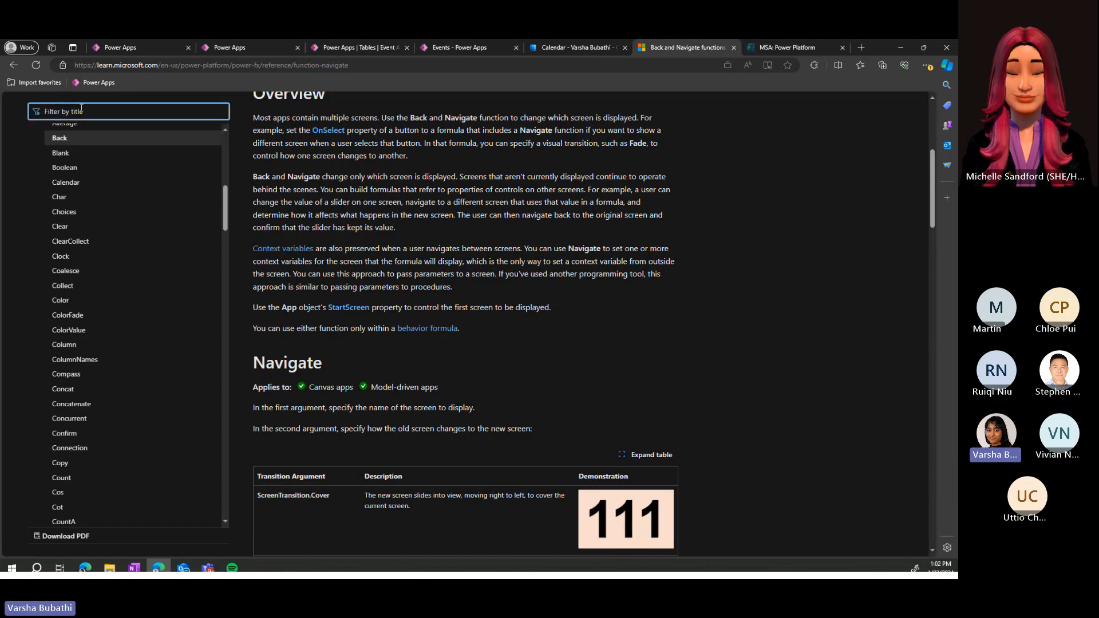
text(filter)
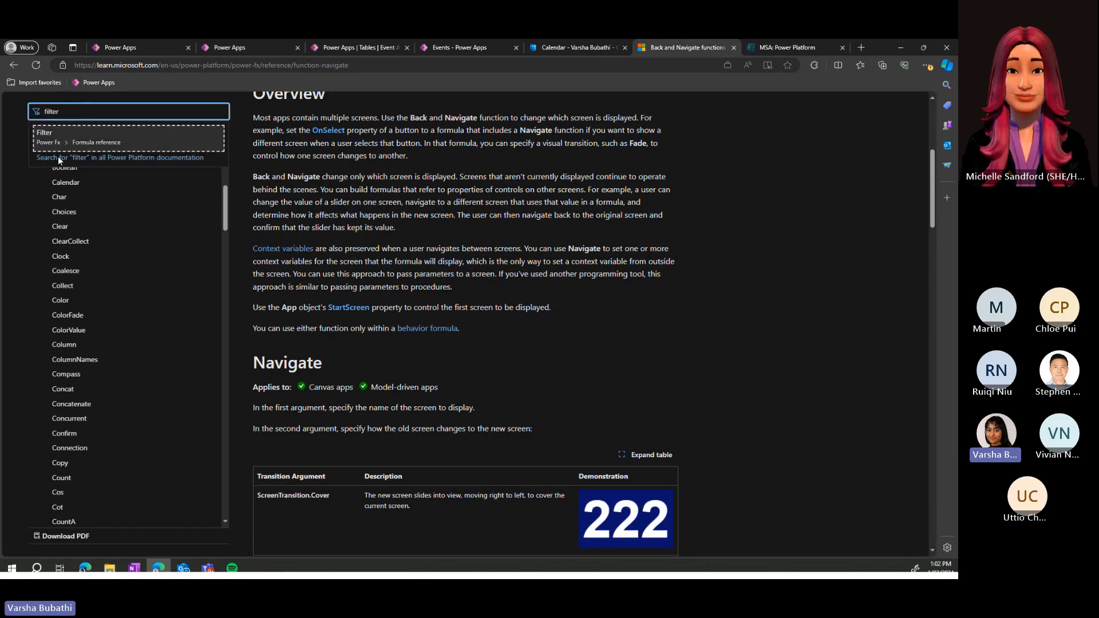
click(98, 139)
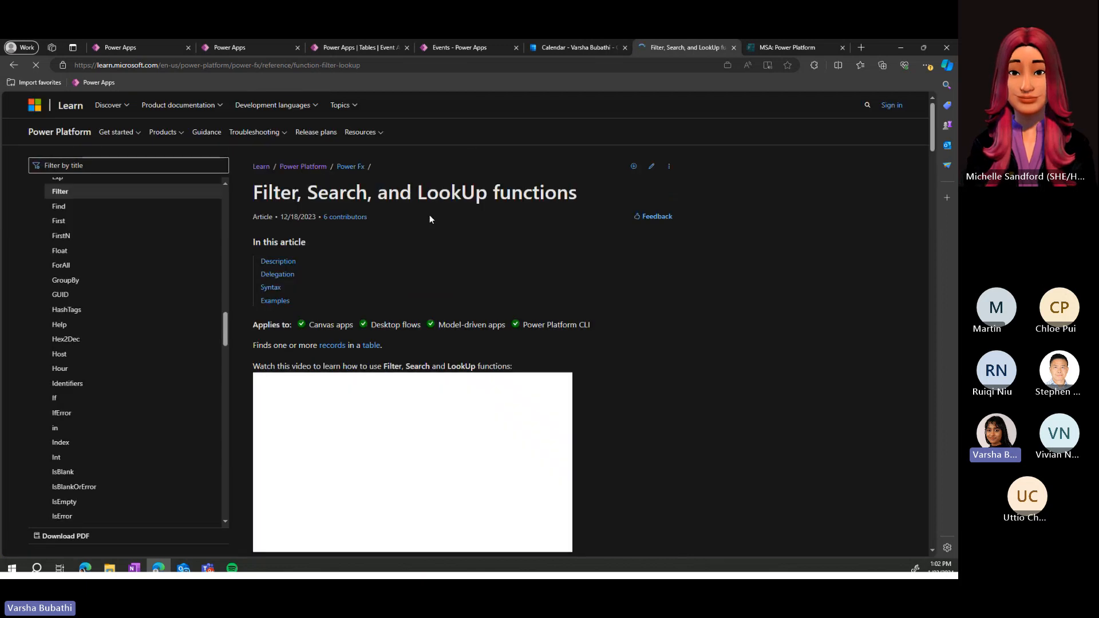
- Examine the Filter function's syntax and its first IceCream example, Filter(IceCream, OnOrder > 0)
scroll(447, 231, down, 2)
scroll(325, 182, down, 15)
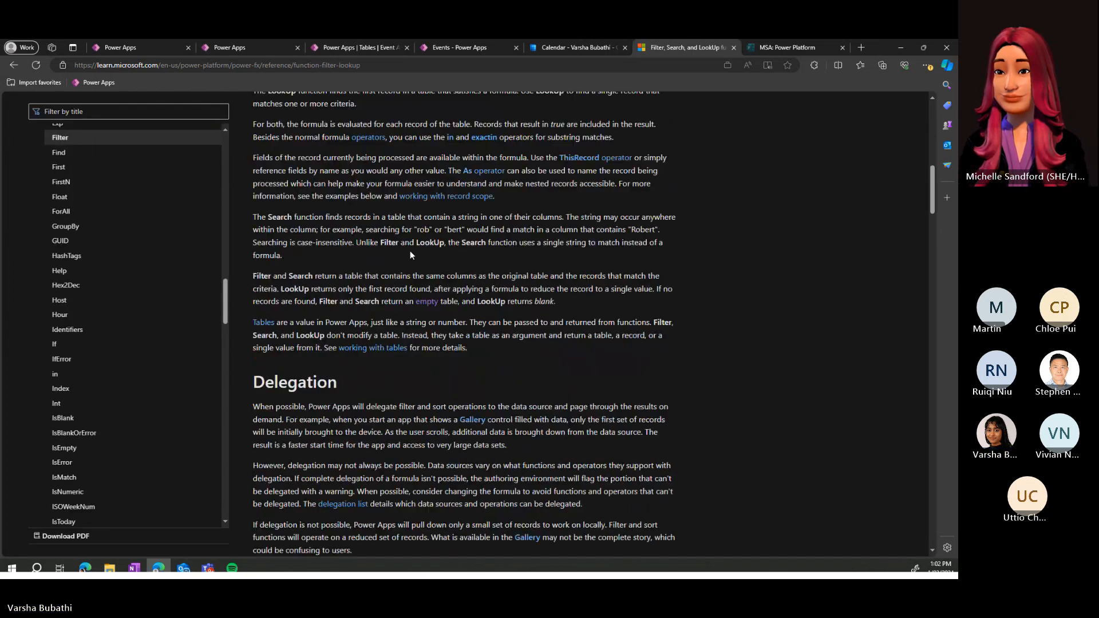
scroll(349, 245, down, 4)
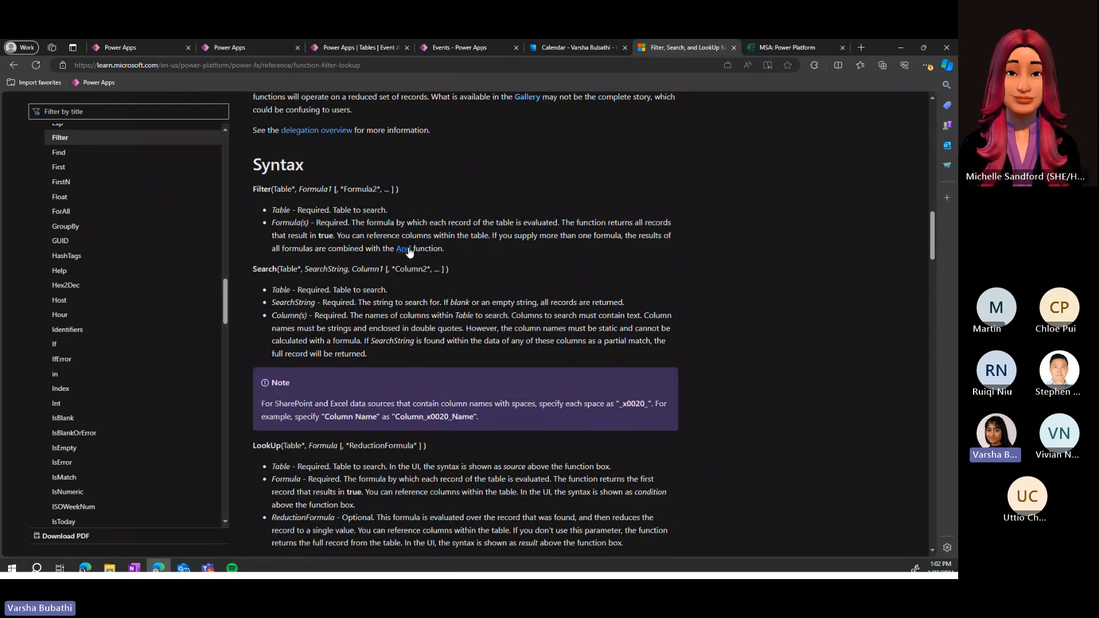
scroll(408, 246, down, 4)
scroll(407, 246, up, 4)
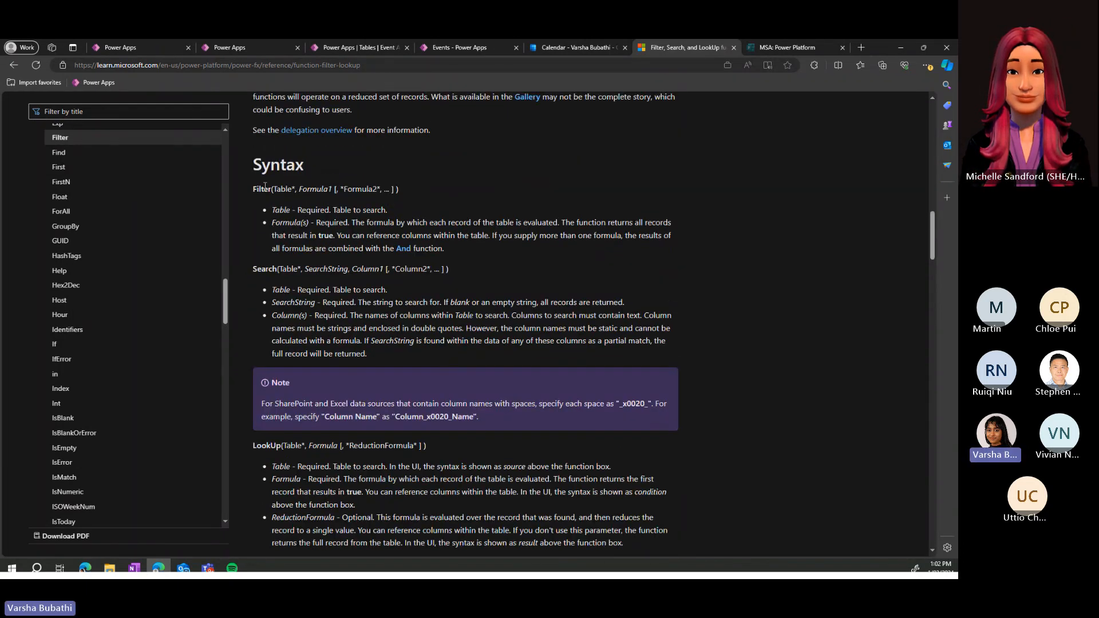
drag(253, 190, 503, 253)
scroll(502, 253, down, 4)
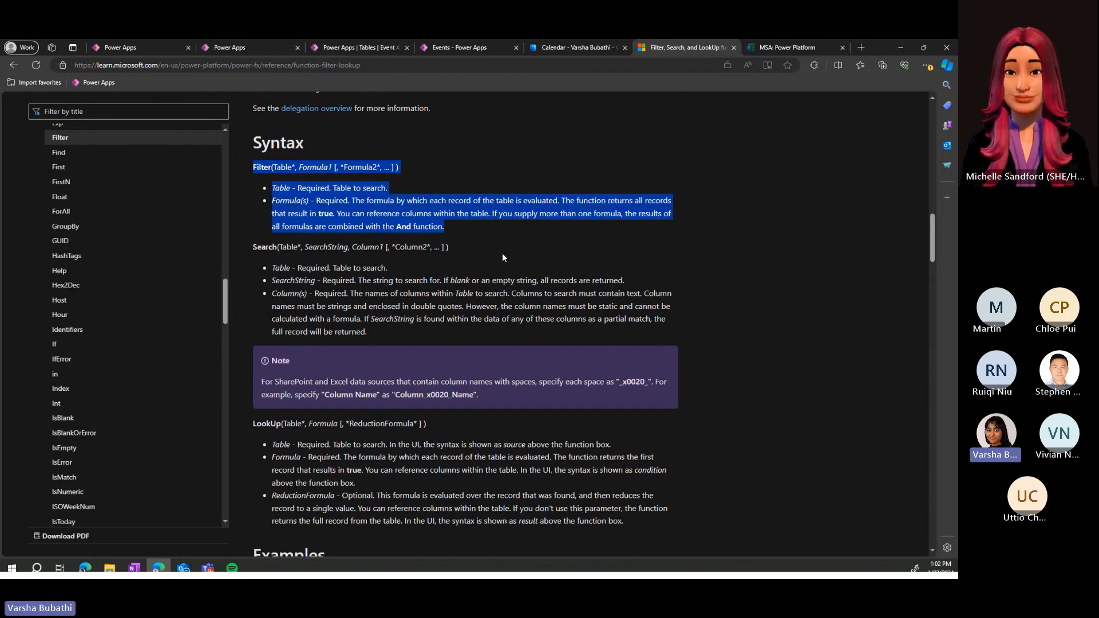
scroll(553, 279, down, 3)
drag(275, 397, 570, 419)
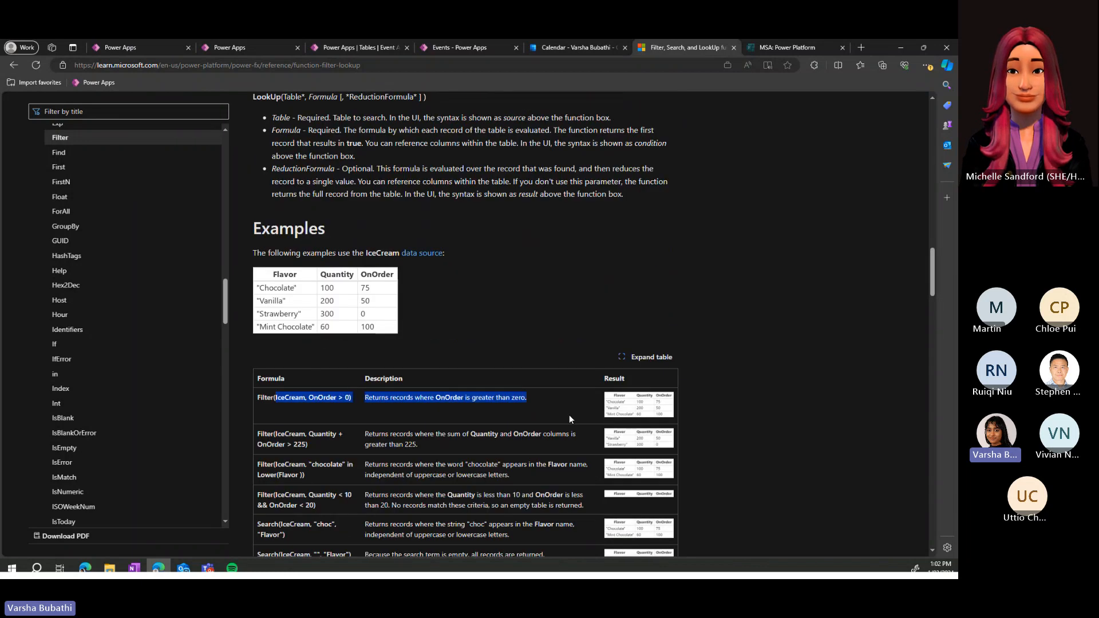
click(352, 417)
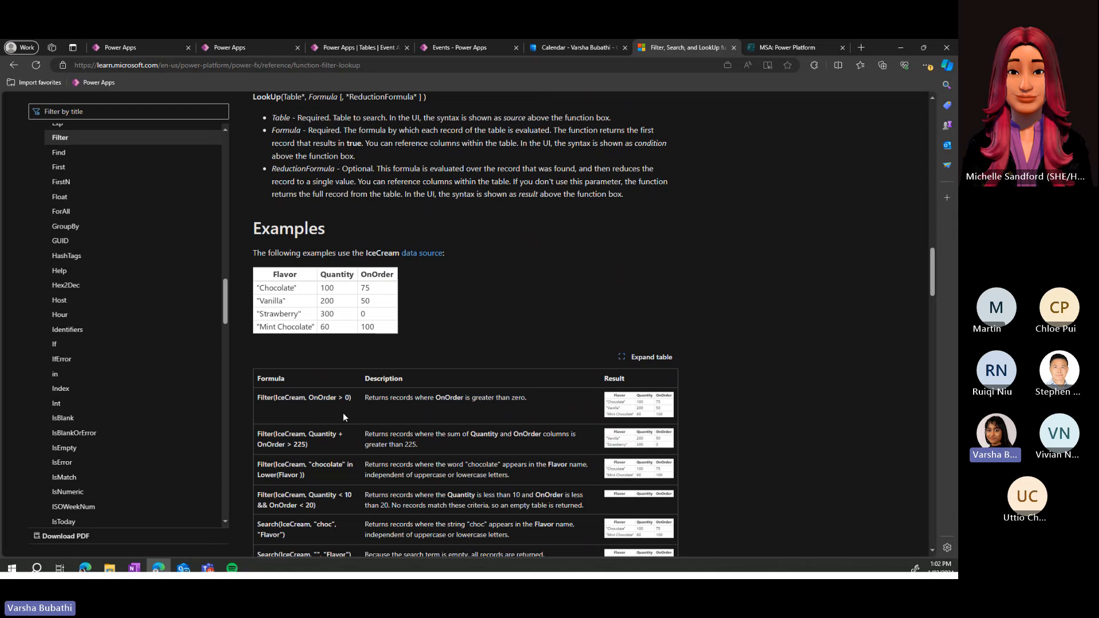
- Review Filter's Formula(s) argument, then examine the IceCream example that combines two conditions with &&
scroll(343, 417, up, 6)
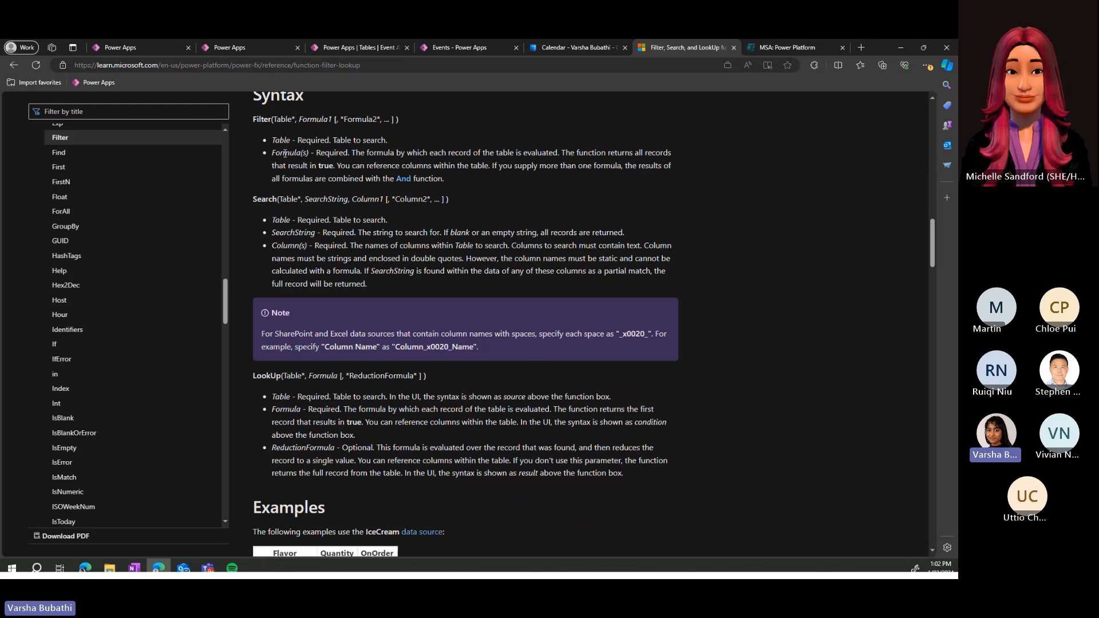
drag(272, 153, 353, 168)
click(349, 173)
scroll(390, 253, down, 1)
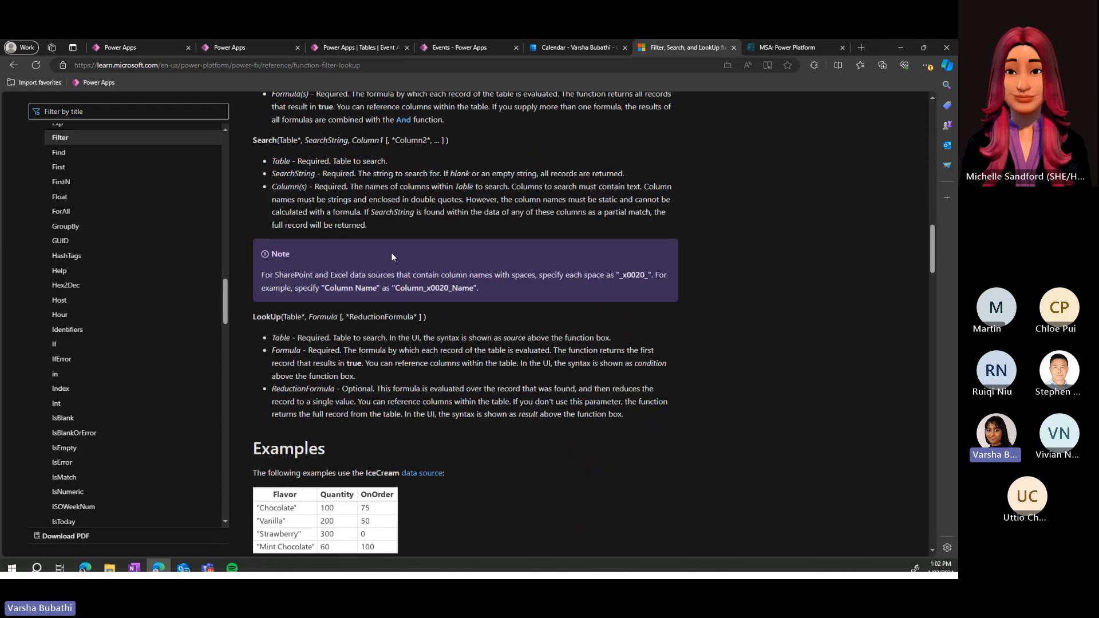
scroll(392, 256, down, 5)
drag(258, 326, 355, 346)
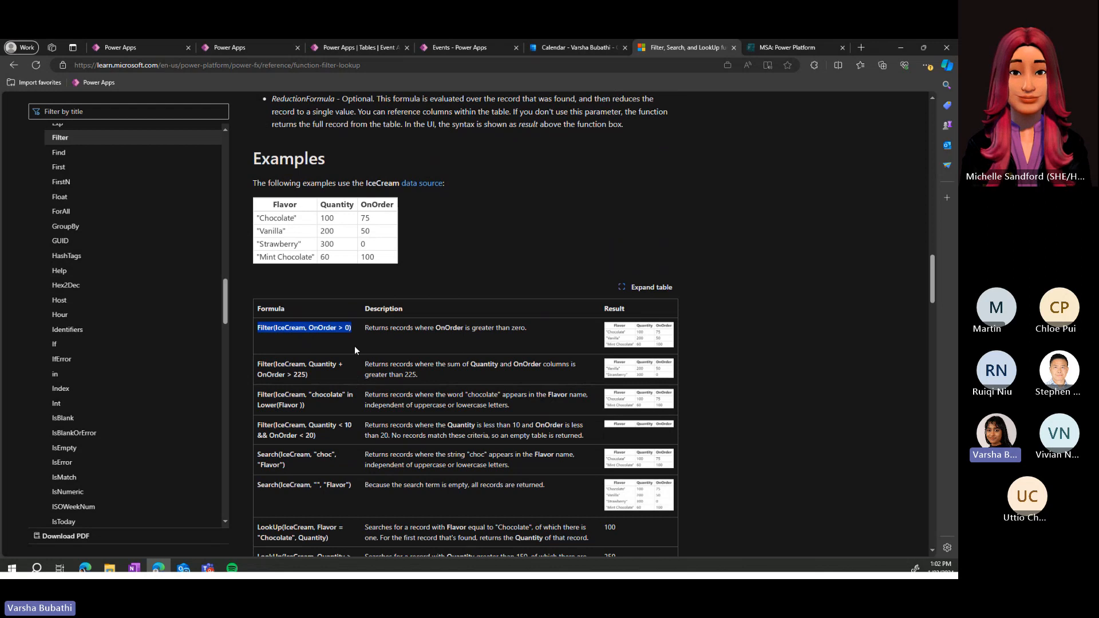
click(339, 348)
scroll(340, 348, down, 1)
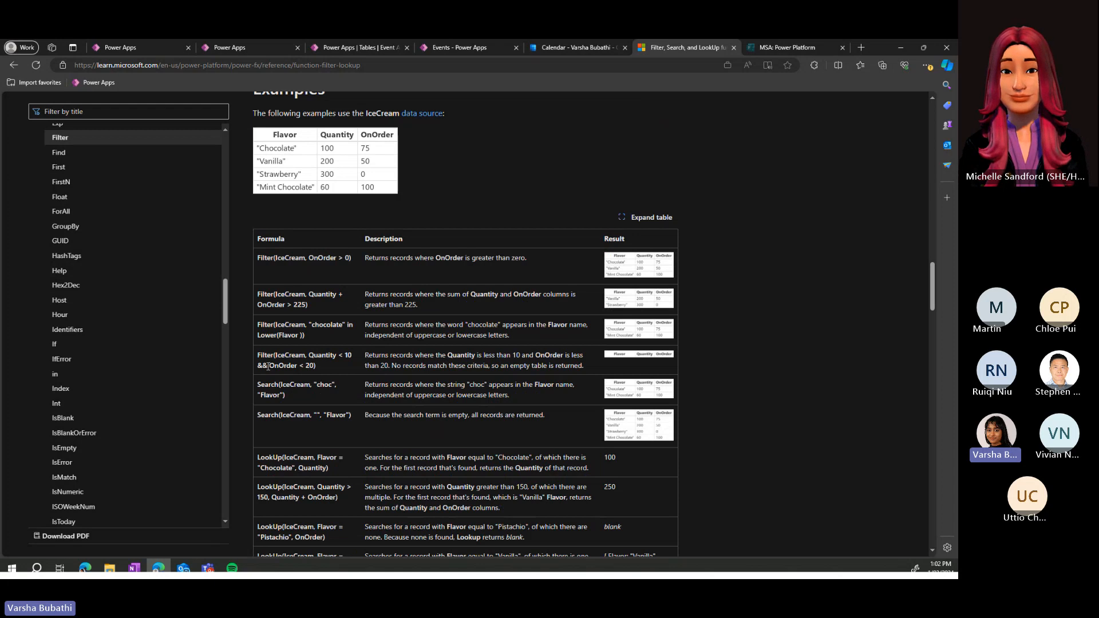
drag(264, 365, 253, 359)
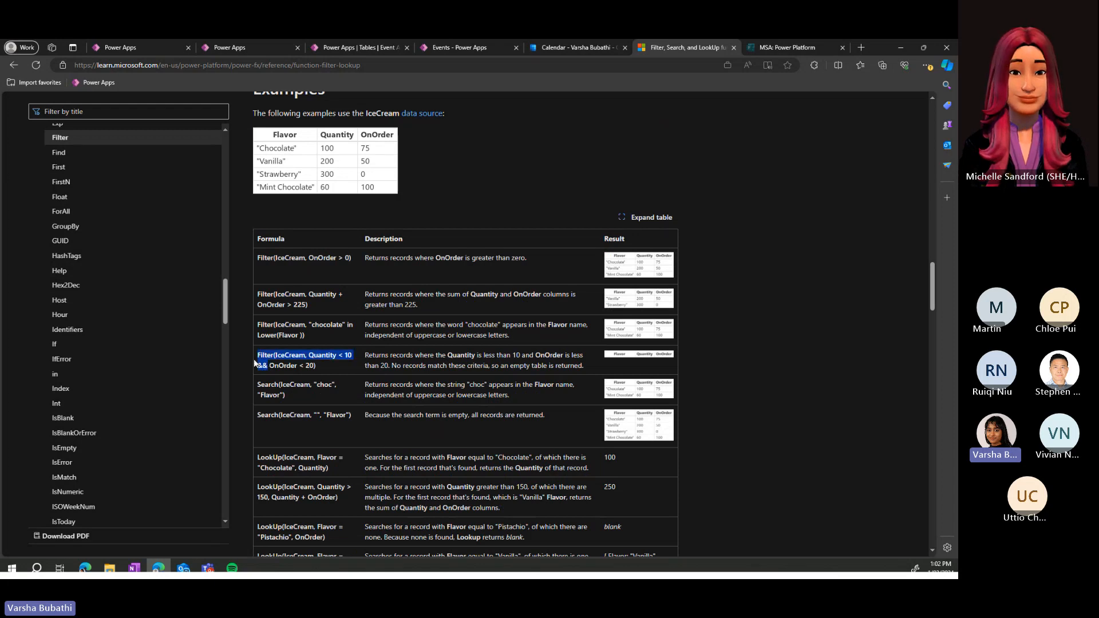
click(322, 364)
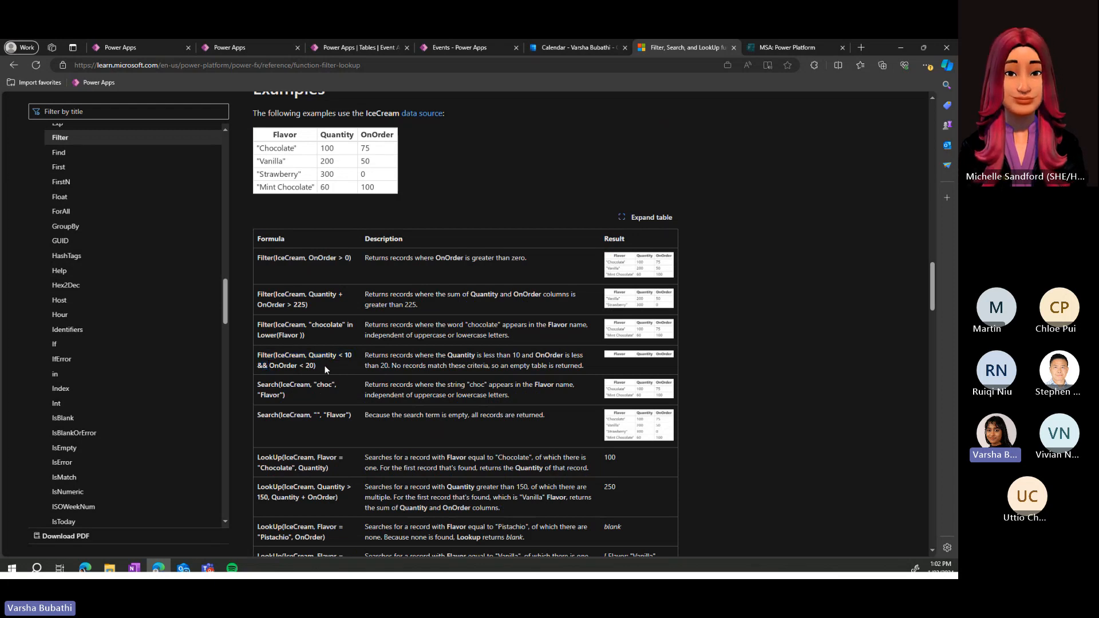
- Switch back to the Events app in Power Apps and wrap the attendee gallery's Items source 'Event Attendees' in an opening Filter call
click(249, 41)
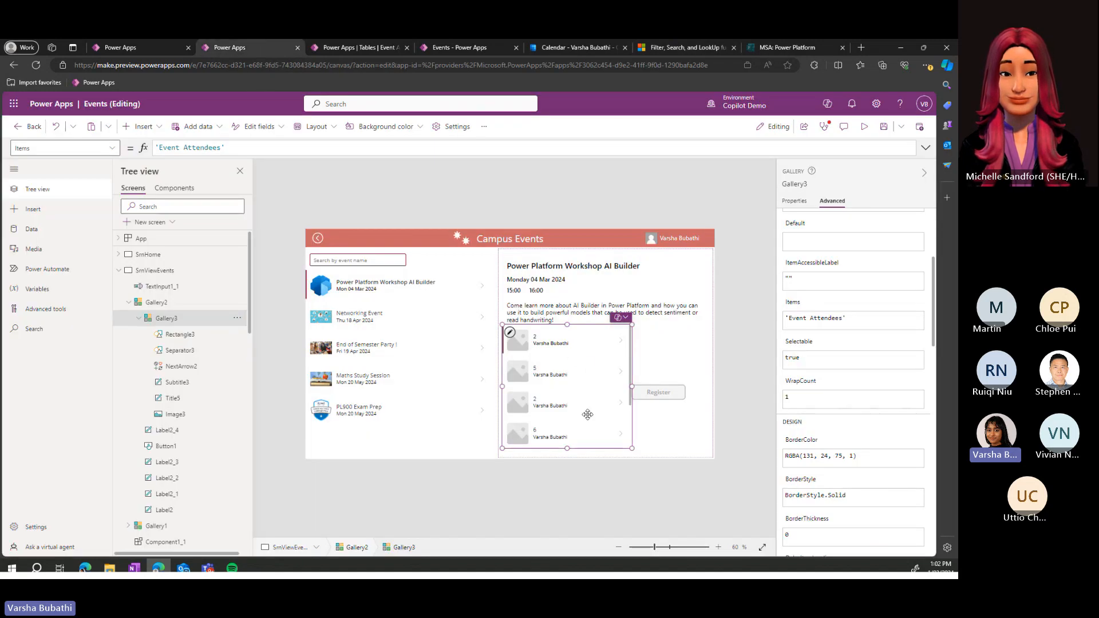
click(846, 320)
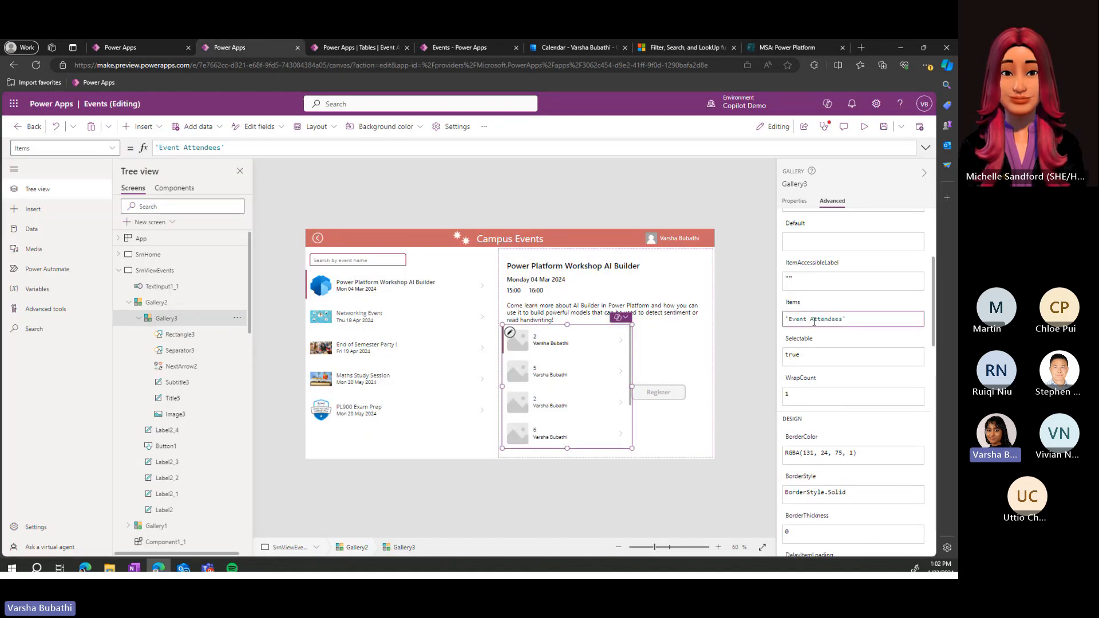
key(Home)
text(Filter()
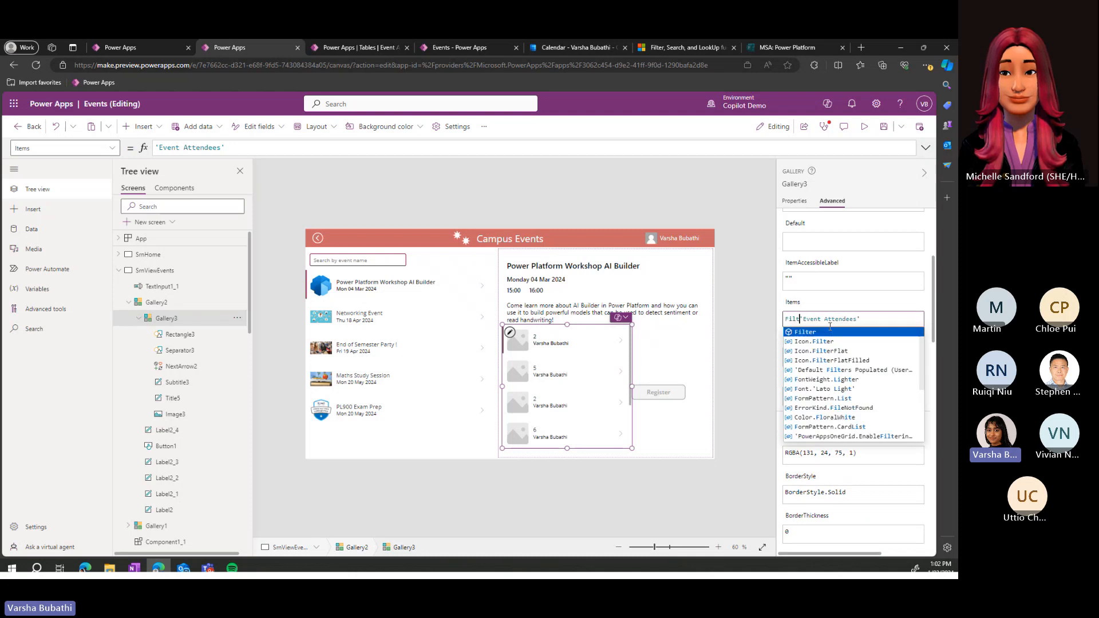
key(End)
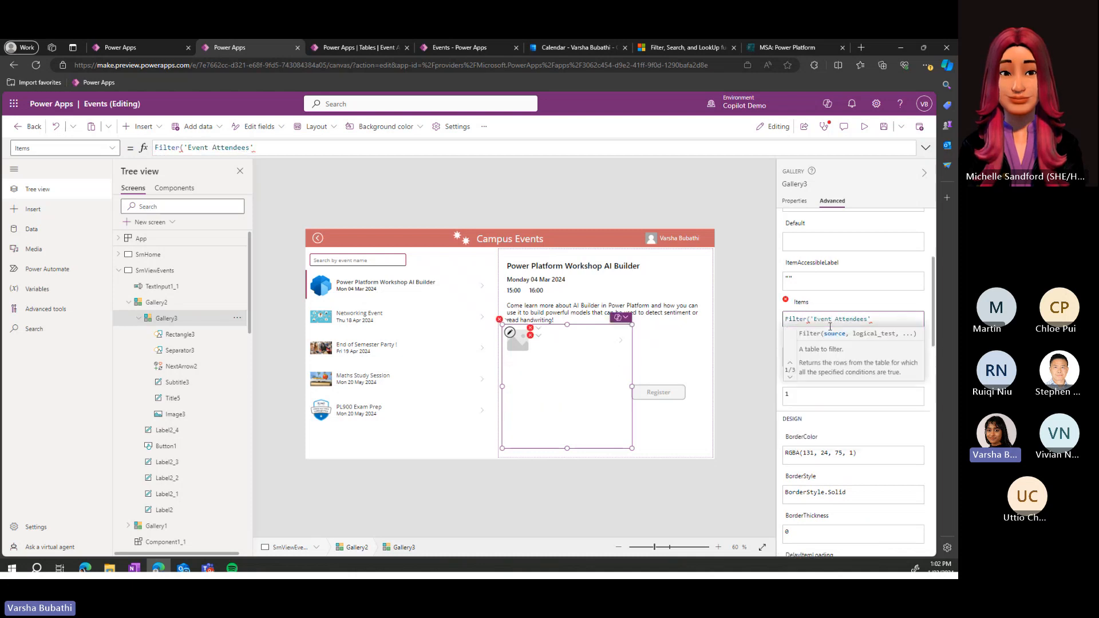
text(,)
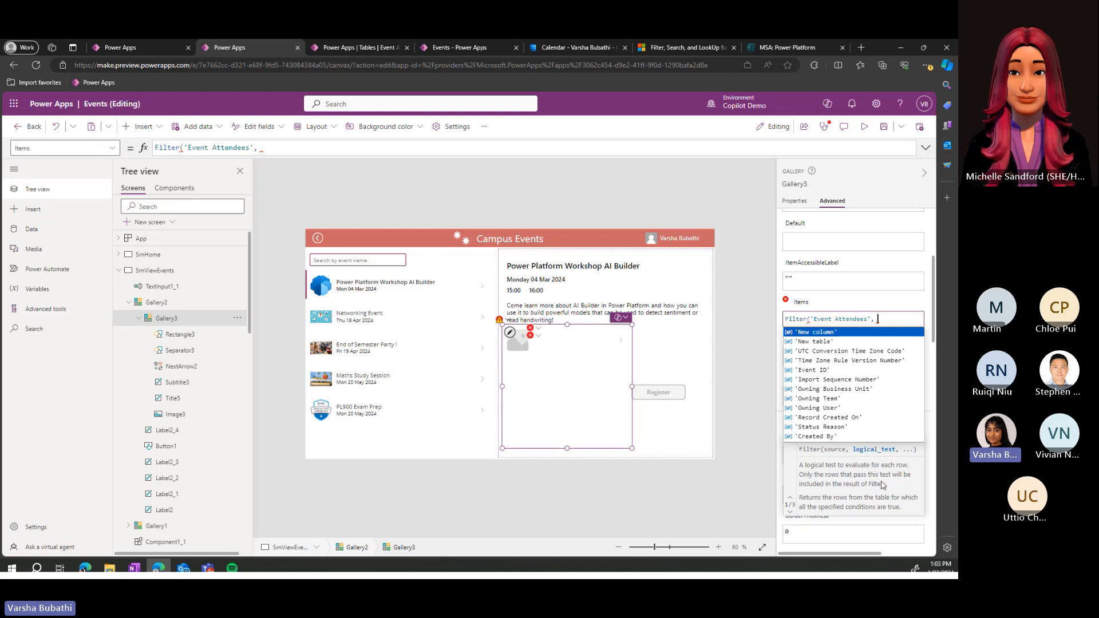
- Complete the gallery's Filter formula with the condition 'Event ID' = ThisItem.ID
click(840, 371)
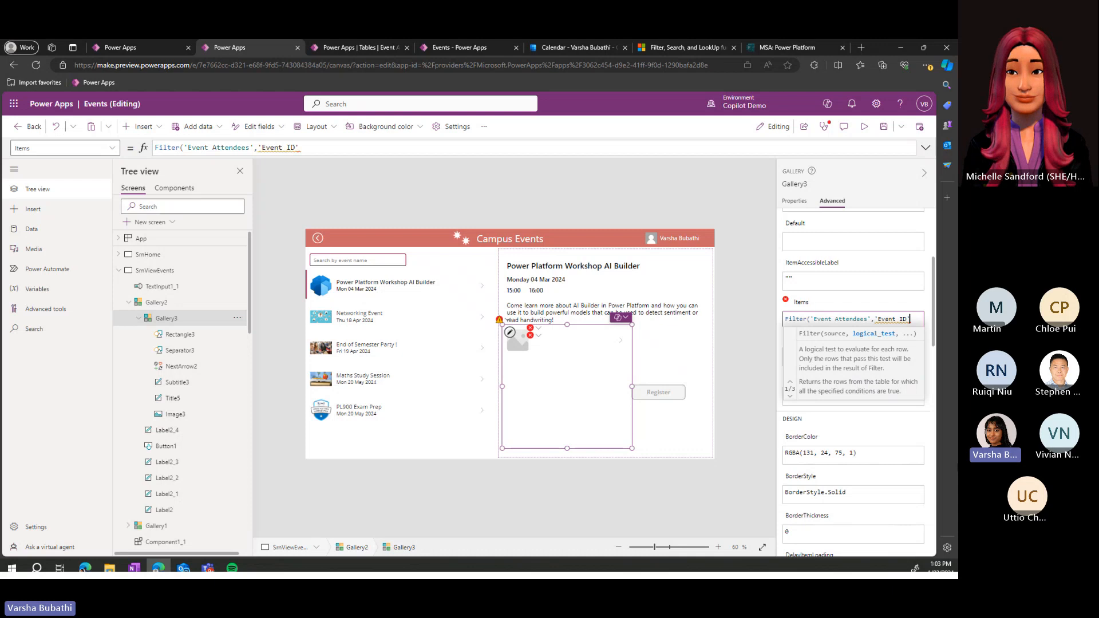
text(= This)
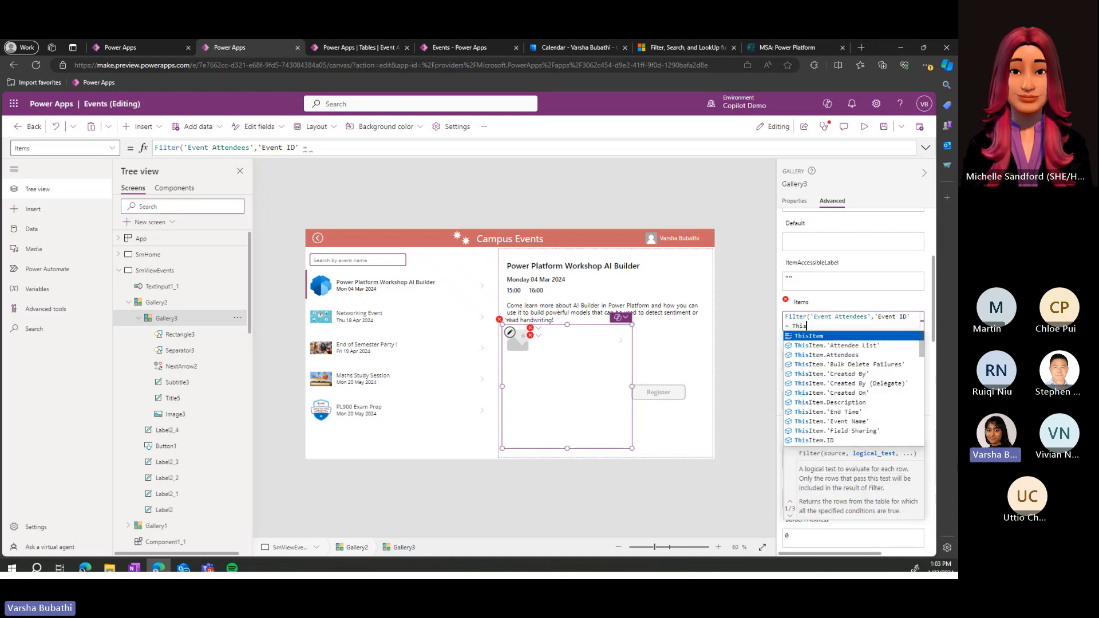
text(Ite)
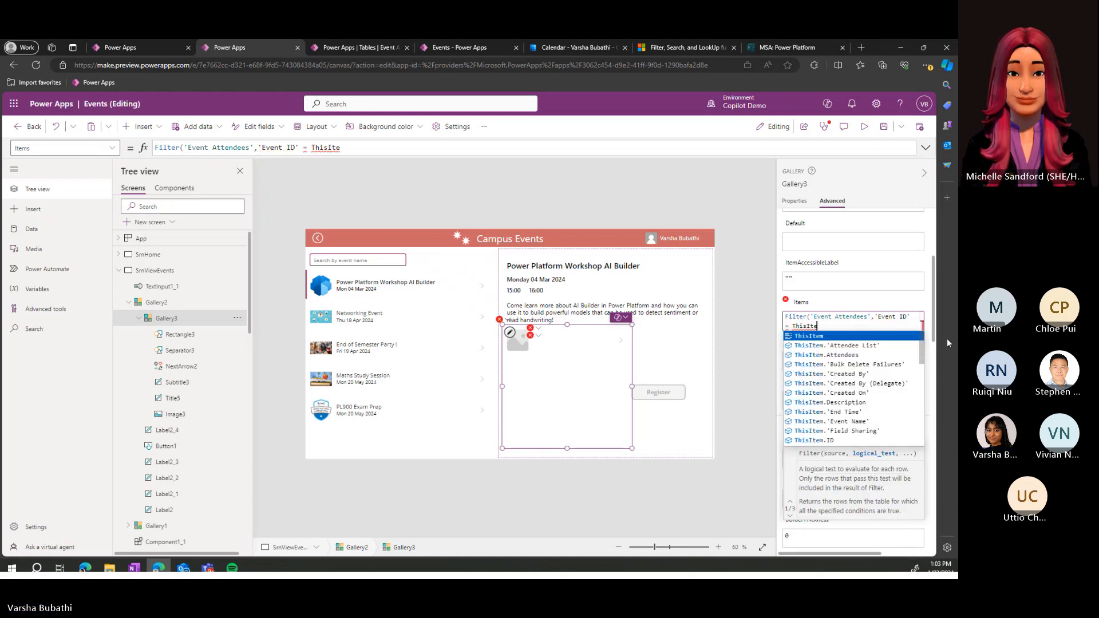
click(815, 440)
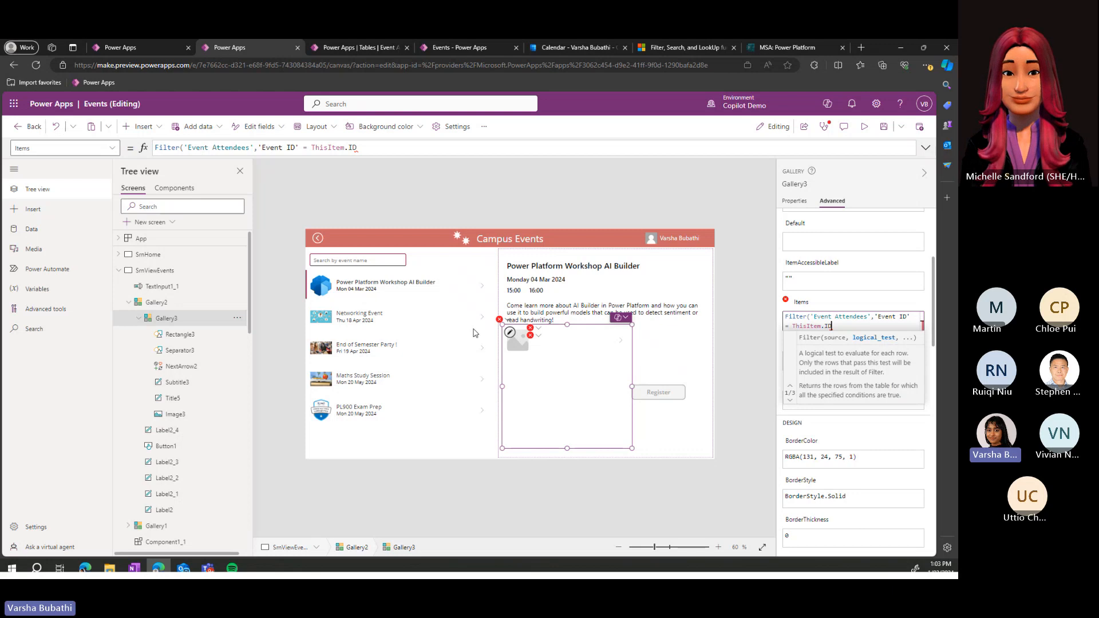
key(BackSpace)
text(d))
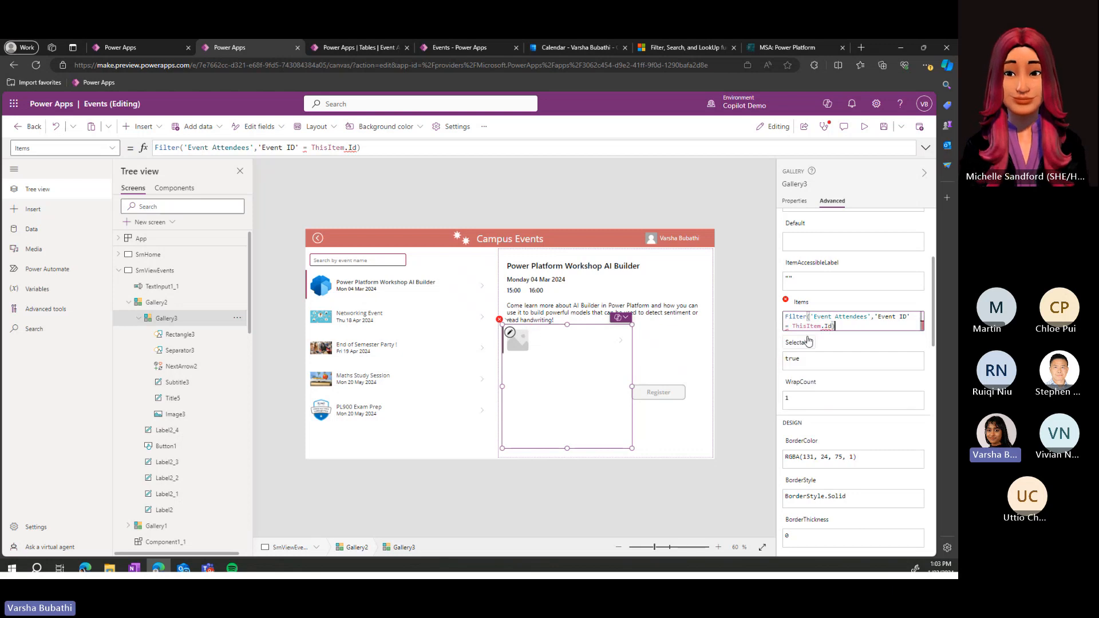
click(831, 325)
key(BackSpace)
text(D)
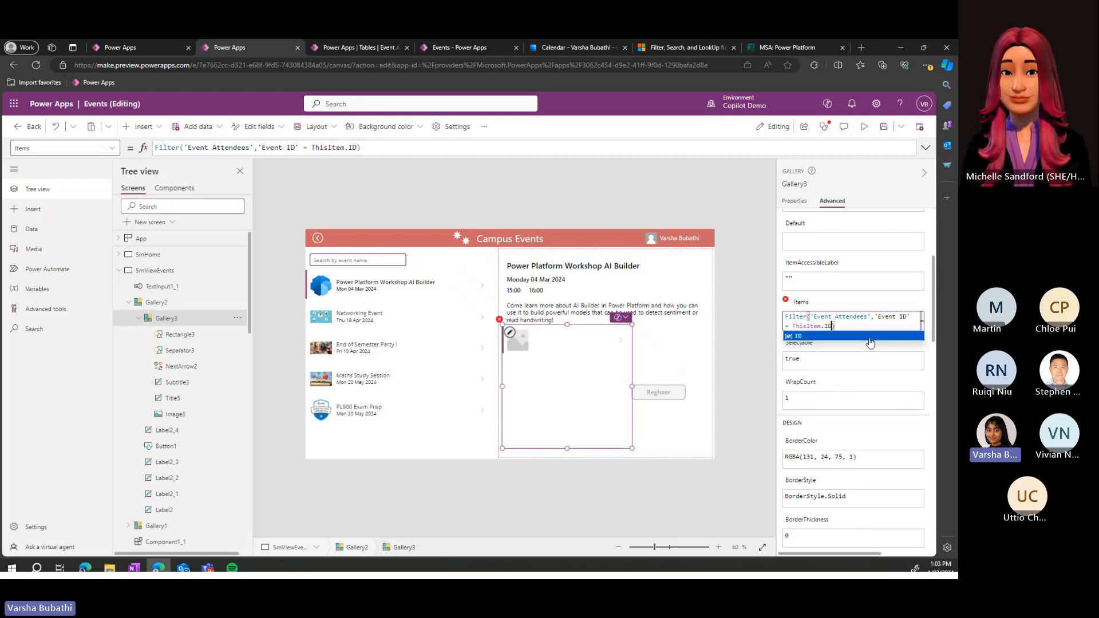
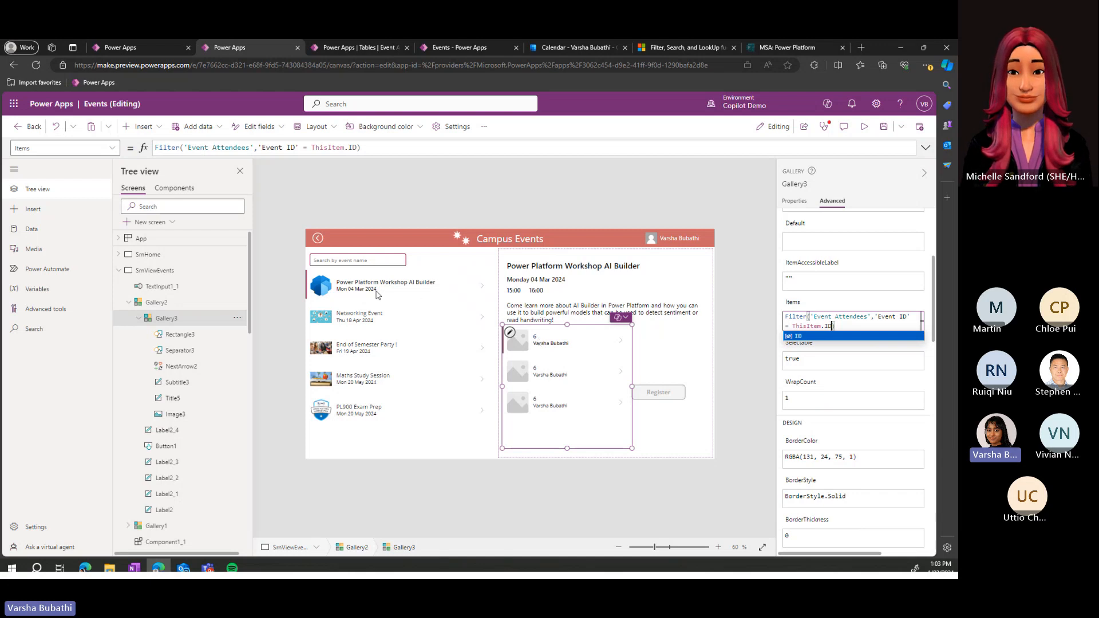
- Check the filtered attendee gallery by selecting each of the other events, ending on Power Platform Workshop AI Builder
click(381, 329)
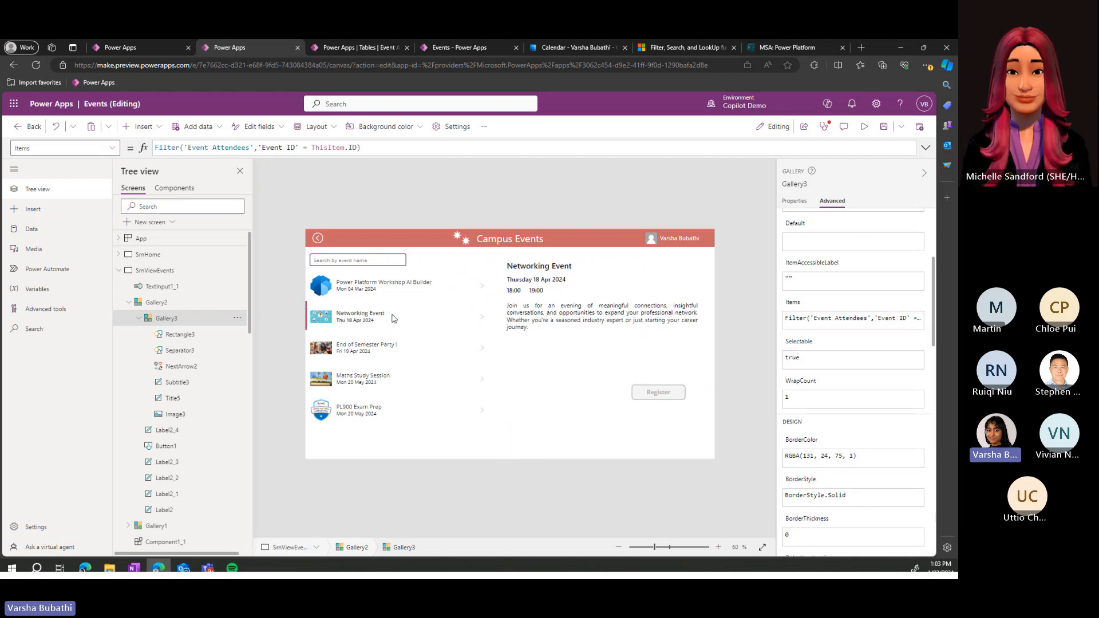
click(403, 346)
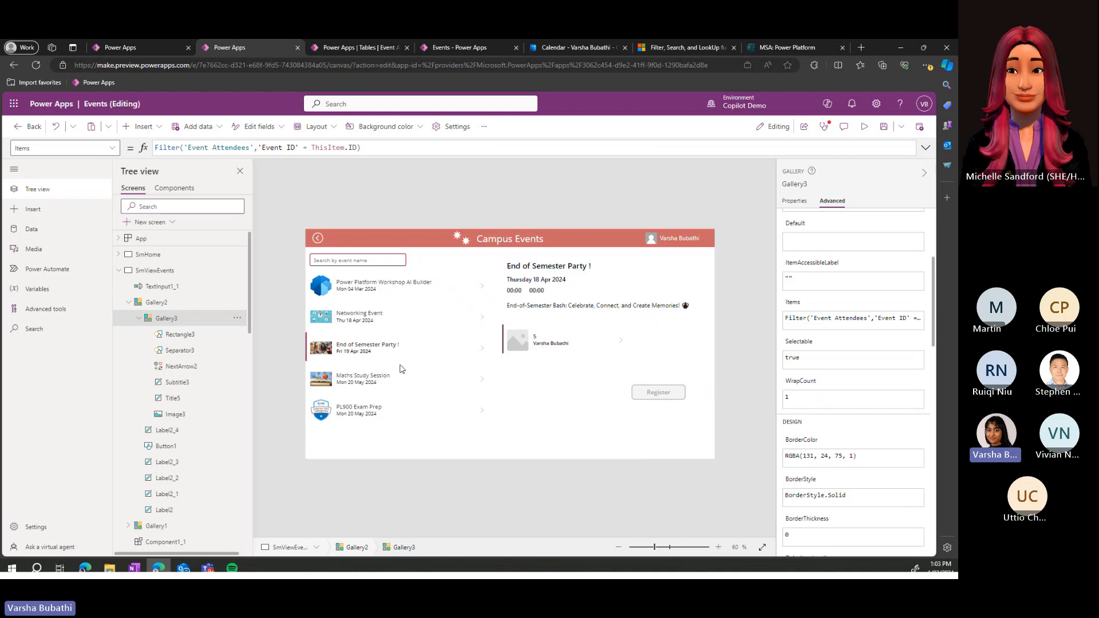
click(412, 377)
click(414, 412)
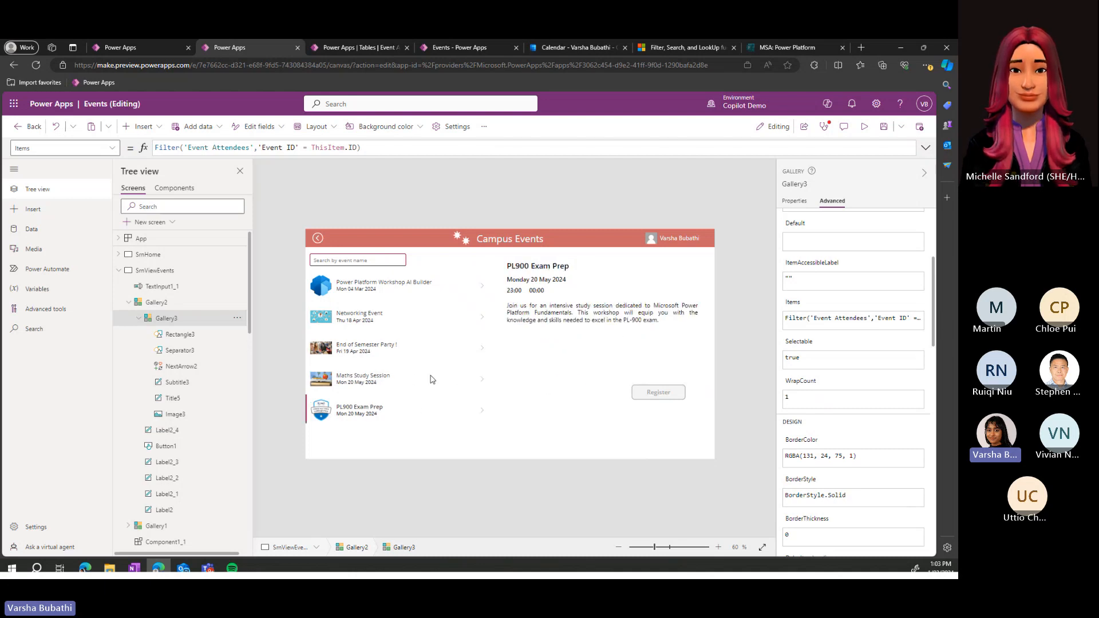
click(395, 284)
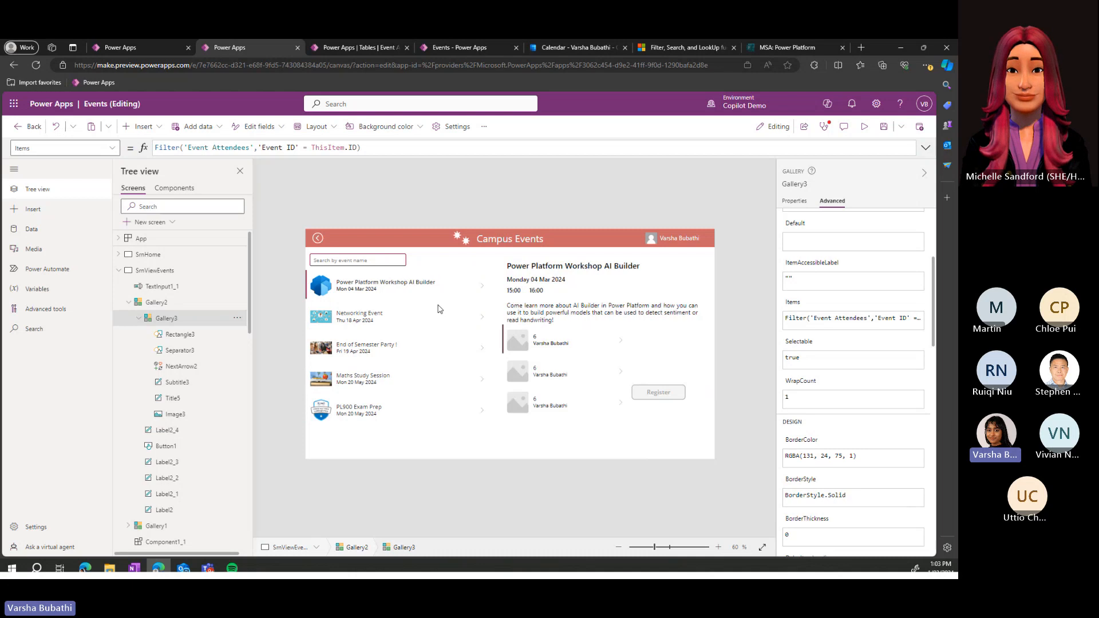
- Extend the attendee gallery's Filter condition with '&& Attendees', and check that column name in the Event Attendees table
click(885, 324)
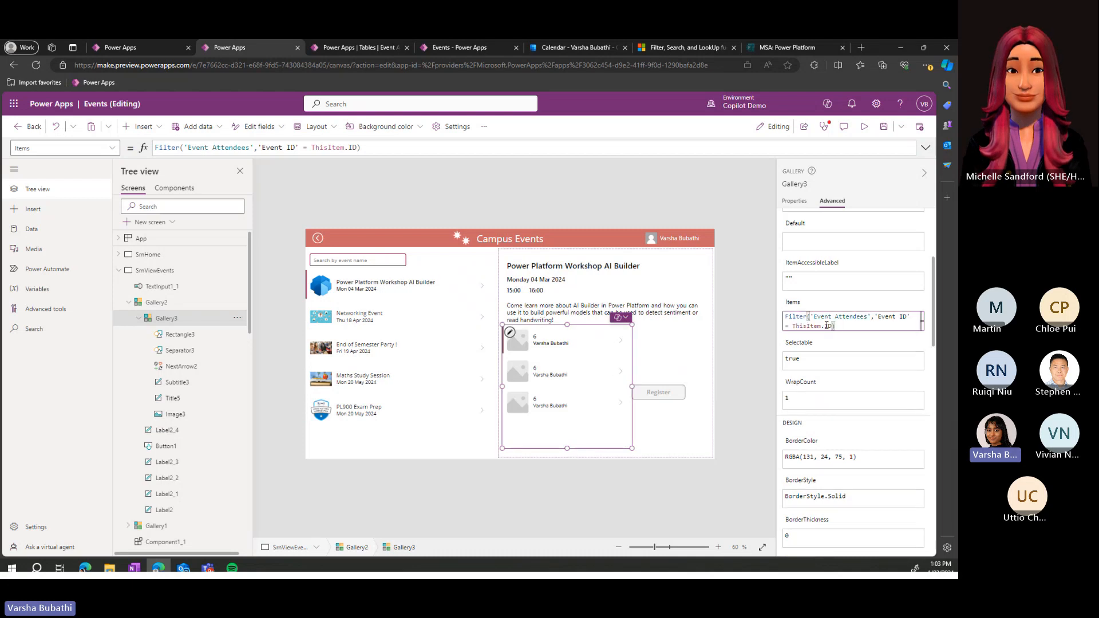
click(833, 325)
text(&)
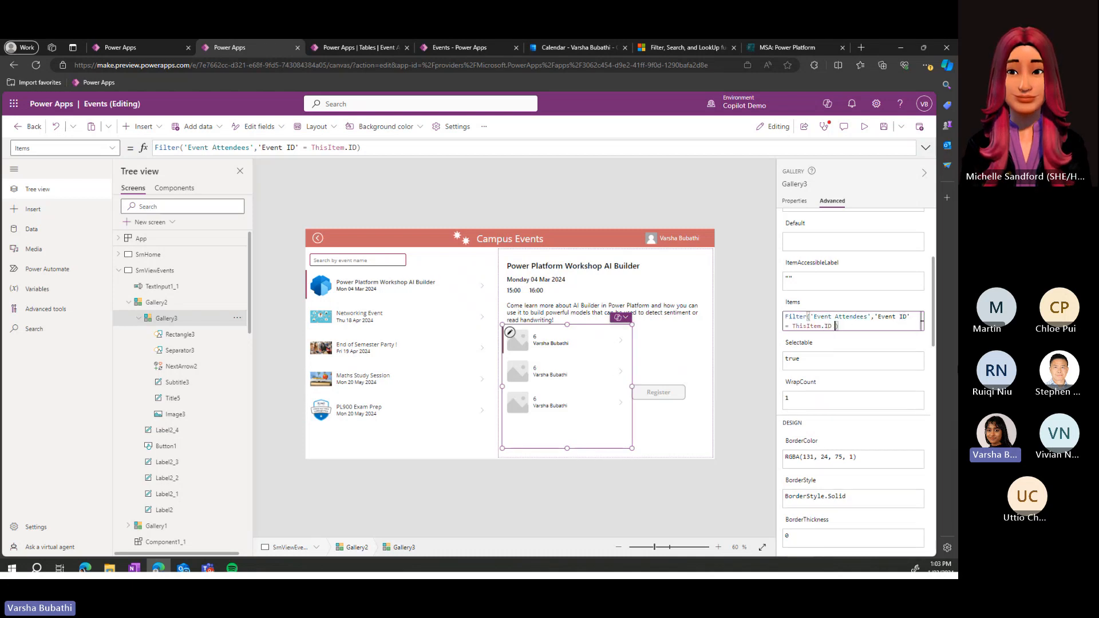
text(& att)
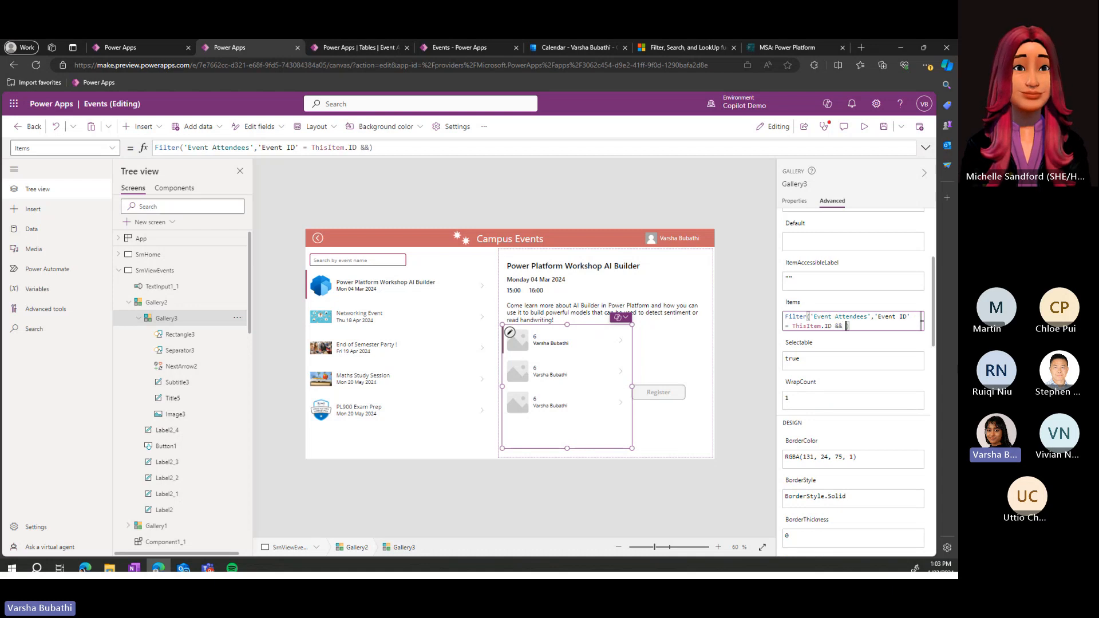
key(Tab)
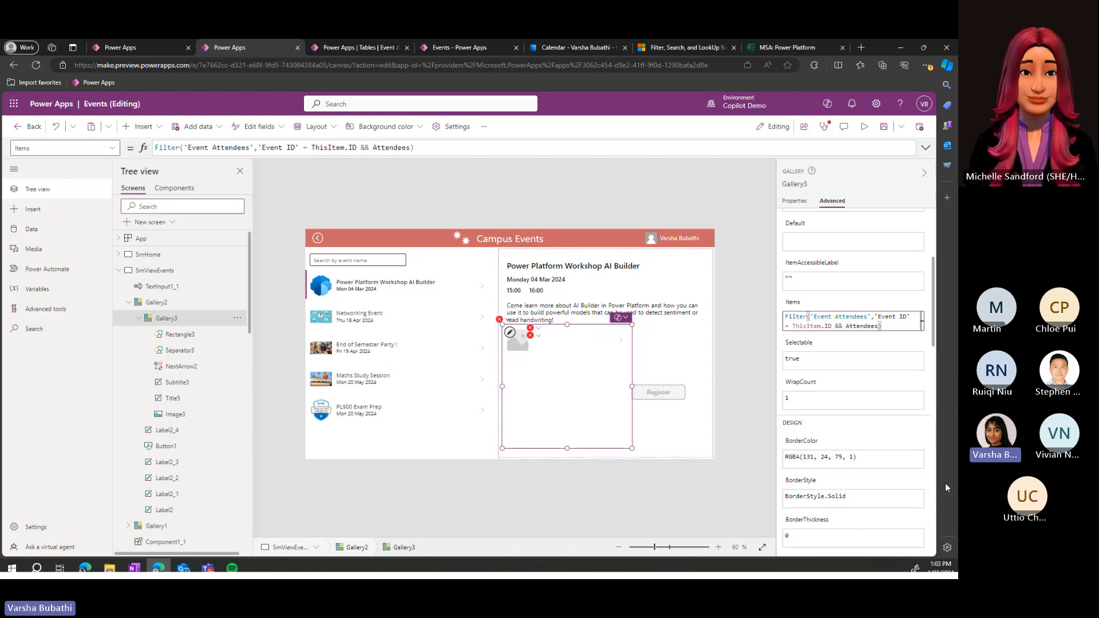
click(352, 48)
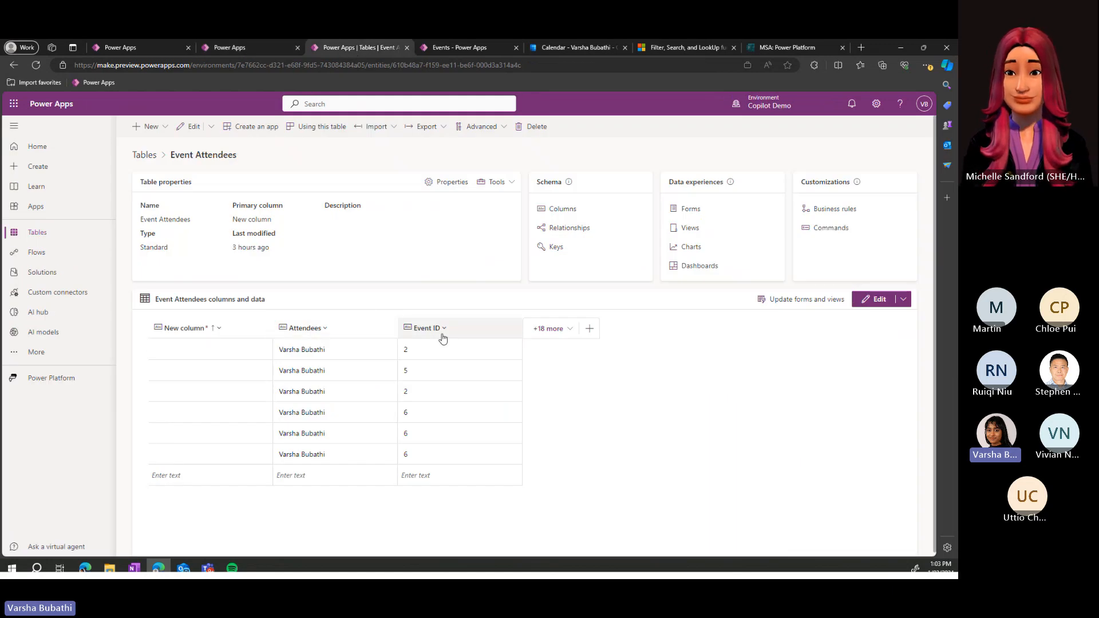
click(239, 48)
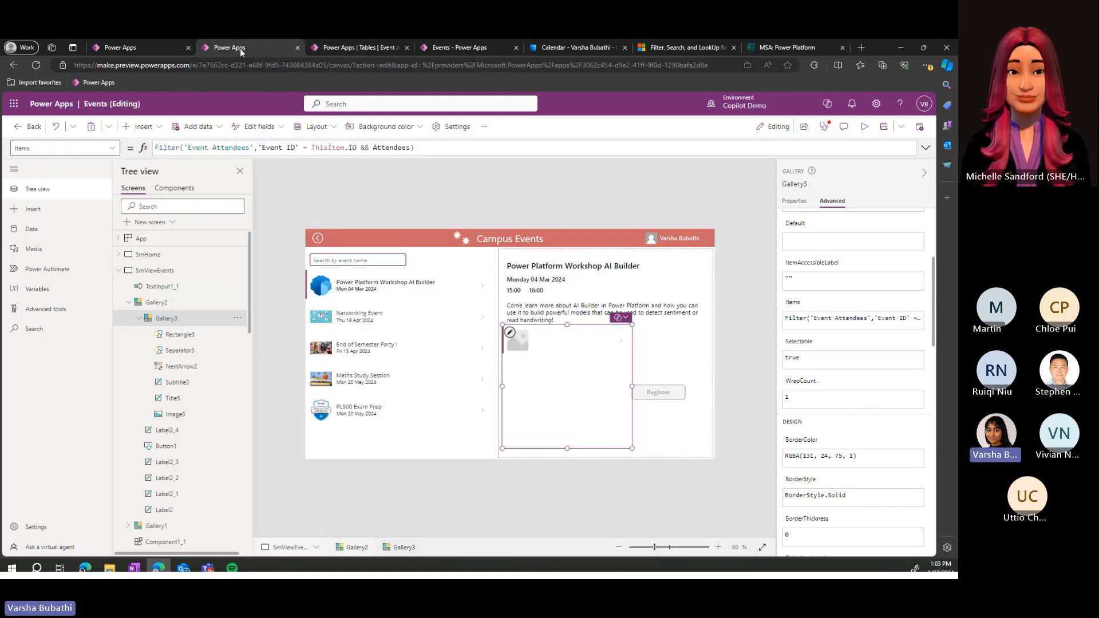
- Complete the second Filter condition so that Attendees = User().FullName
click(880, 326)
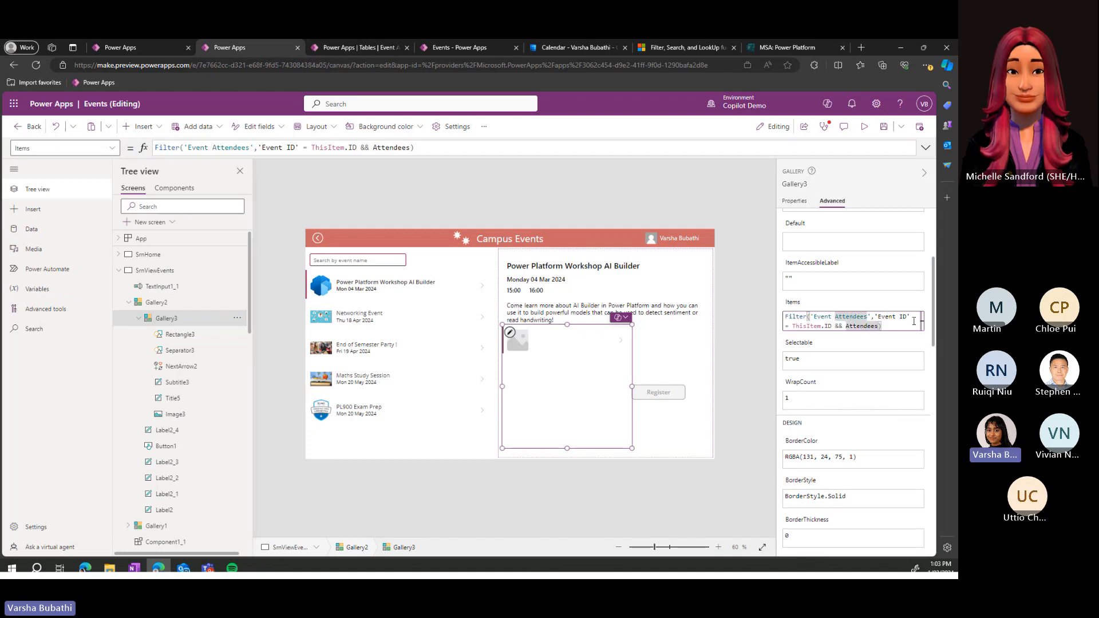
text(= Use)
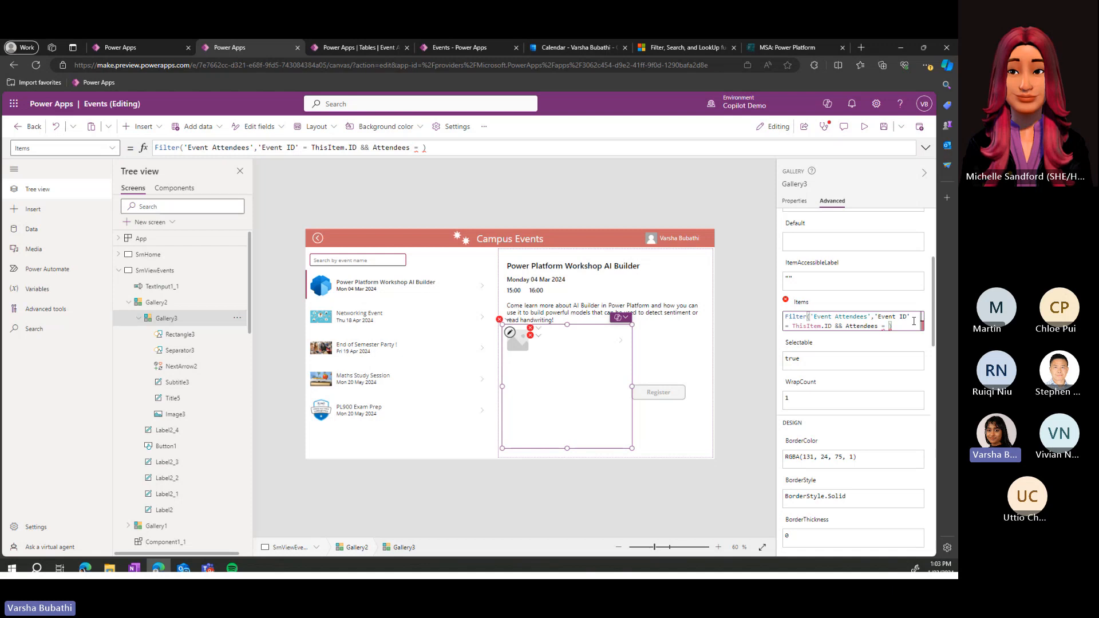
text(r)
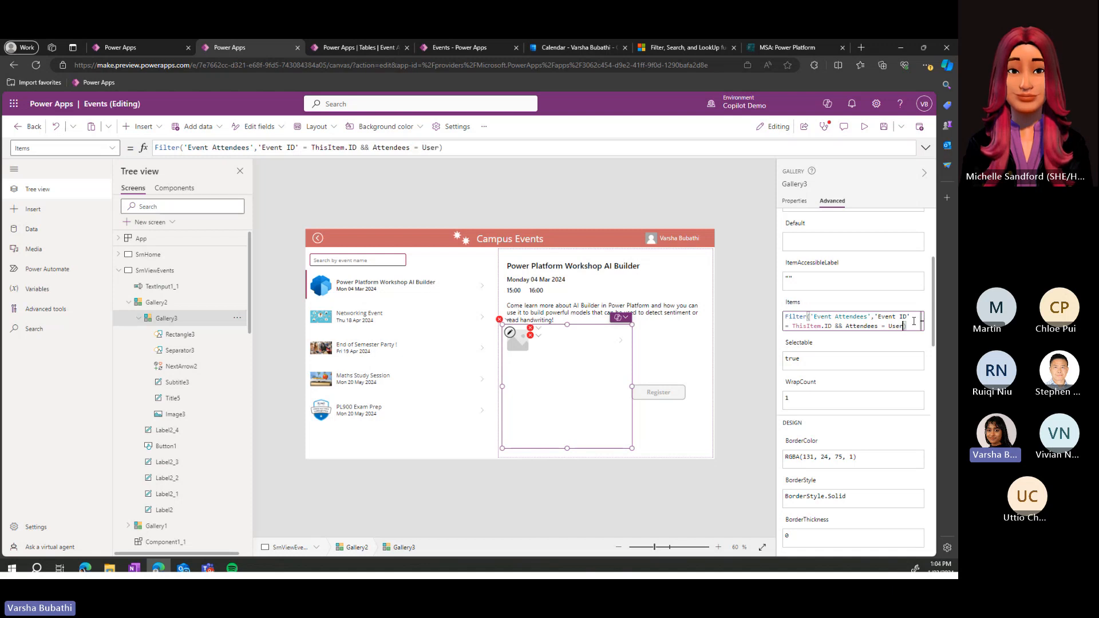
text(().Fu)
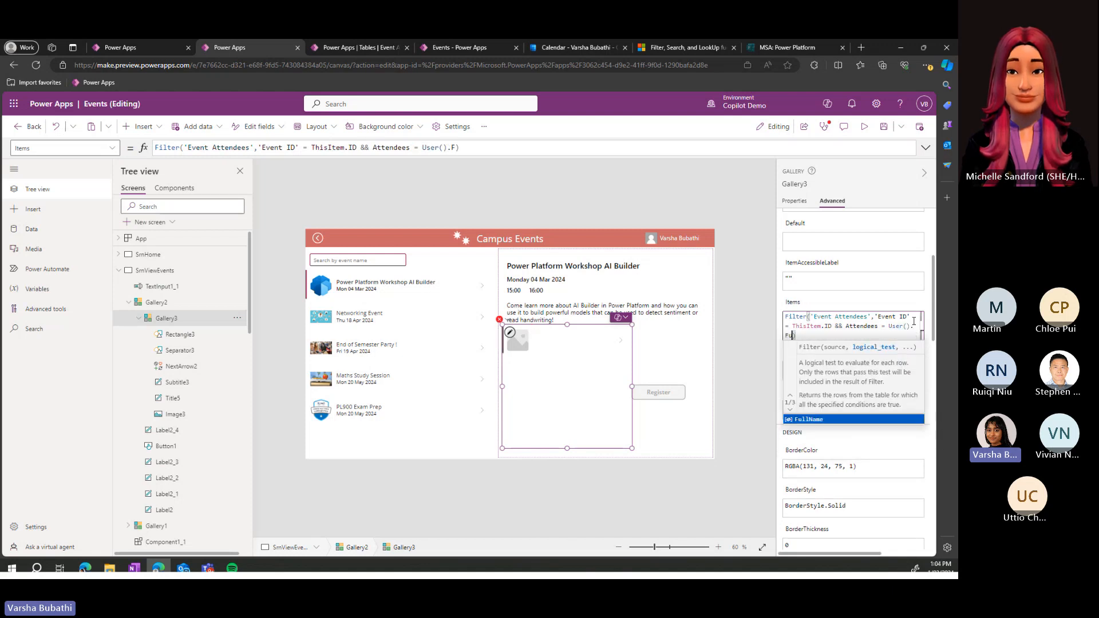
key(Tab)
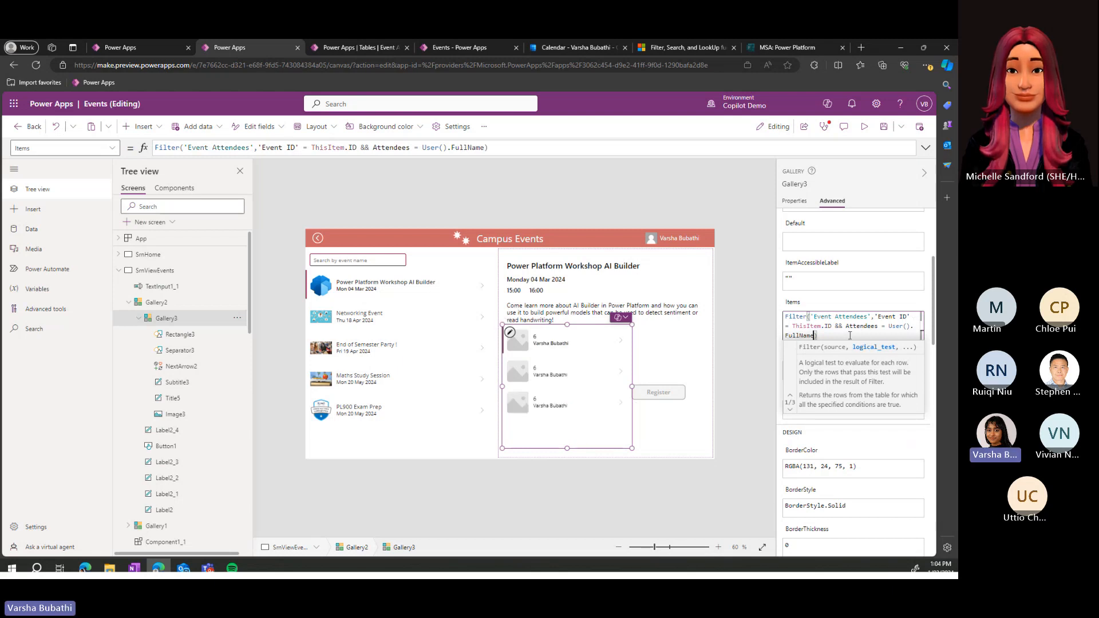
- Check the attendee gallery for End of Semester Party and Networking Event, ending on Power Platform Workshop AI Builder
alt+click(393, 344)
alt+click(401, 324)
alt+click(400, 351)
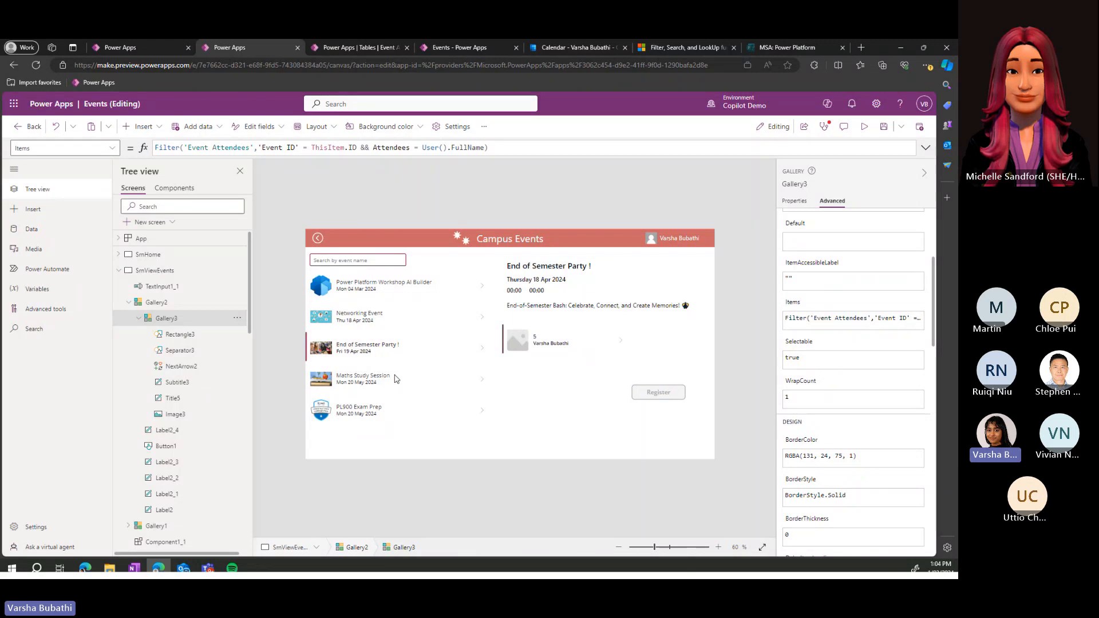
alt+click(399, 290)
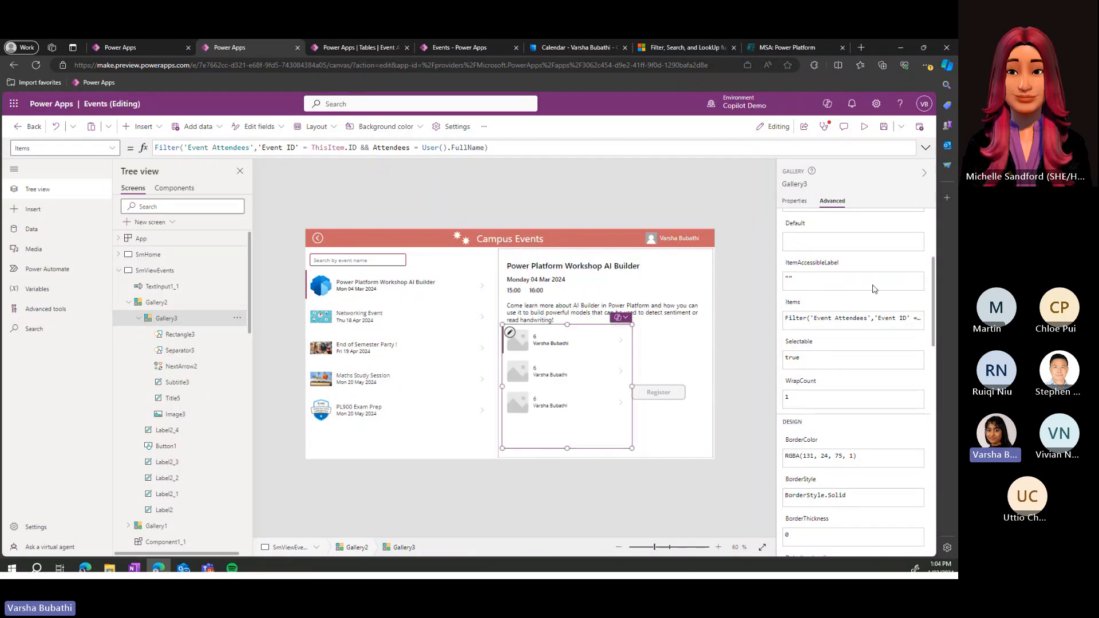
- Review the Attendees column in the Event Attendees table, then inspect the gallery's full Items formula in the Events app
click(365, 49)
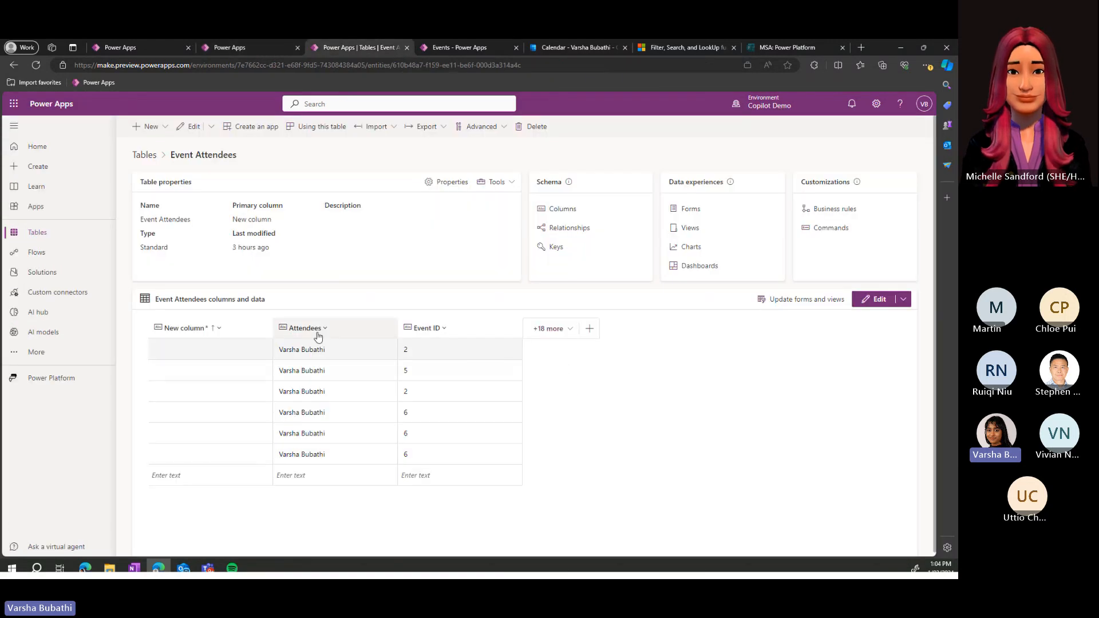
click(256, 49)
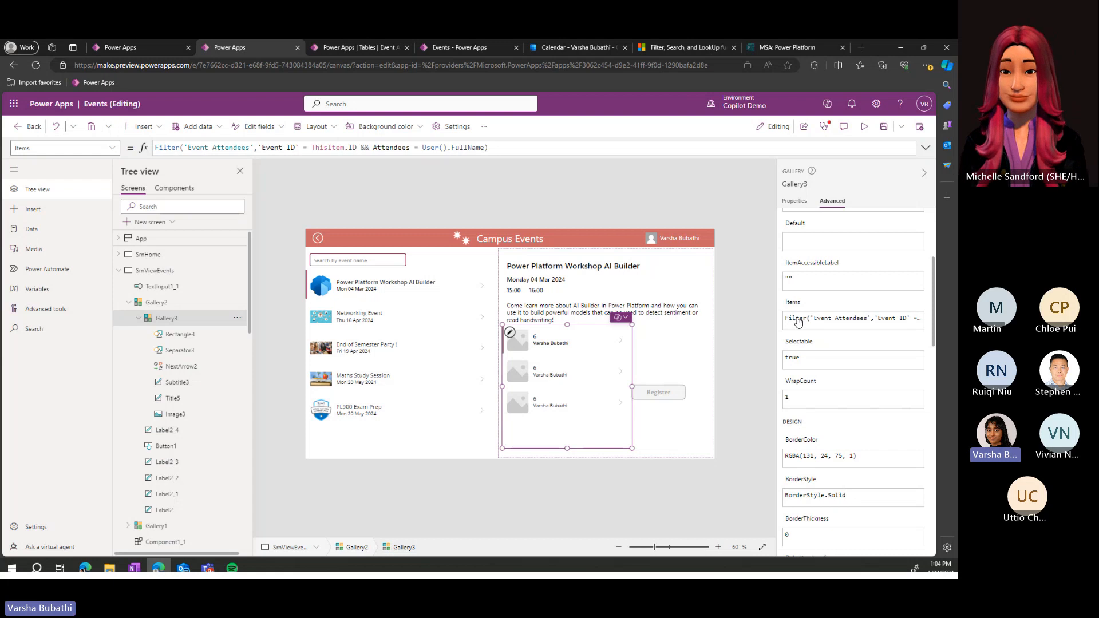
click(799, 322)
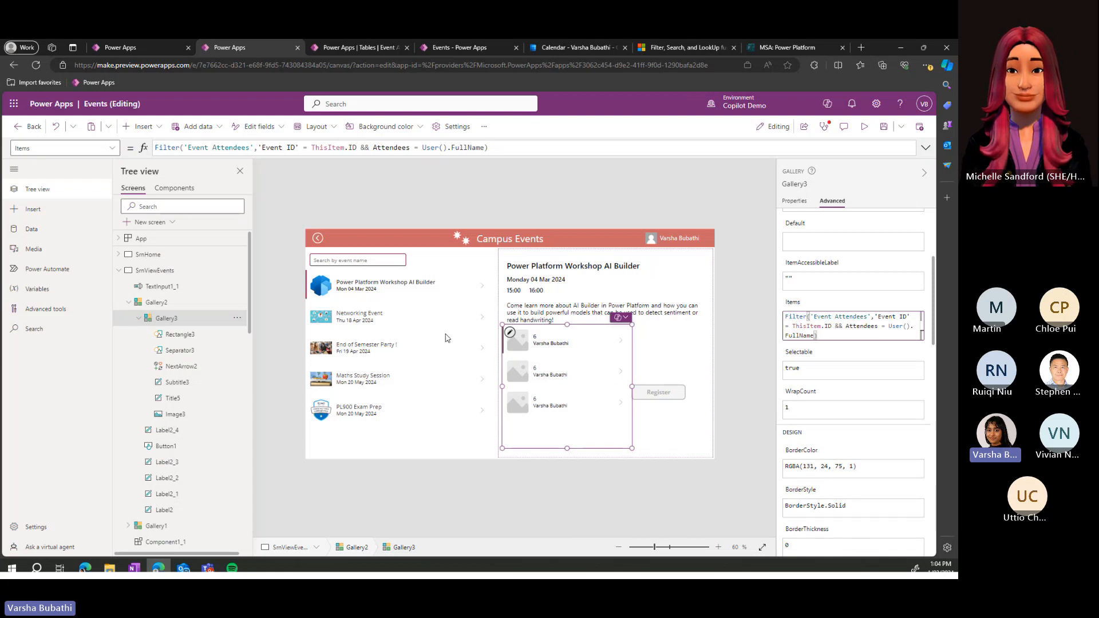
- Check the attendee gallery for Networking Event, Maths Study Session and PL900 Exam Prep, leaving the gallery selected
click(408, 321)
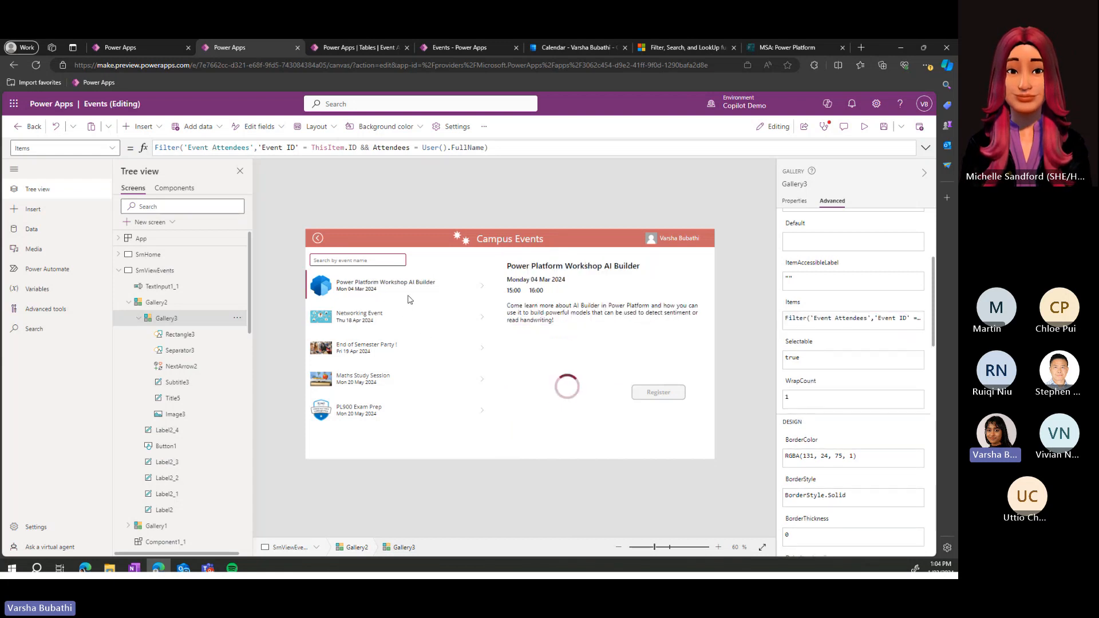
click(395, 387)
click(385, 422)
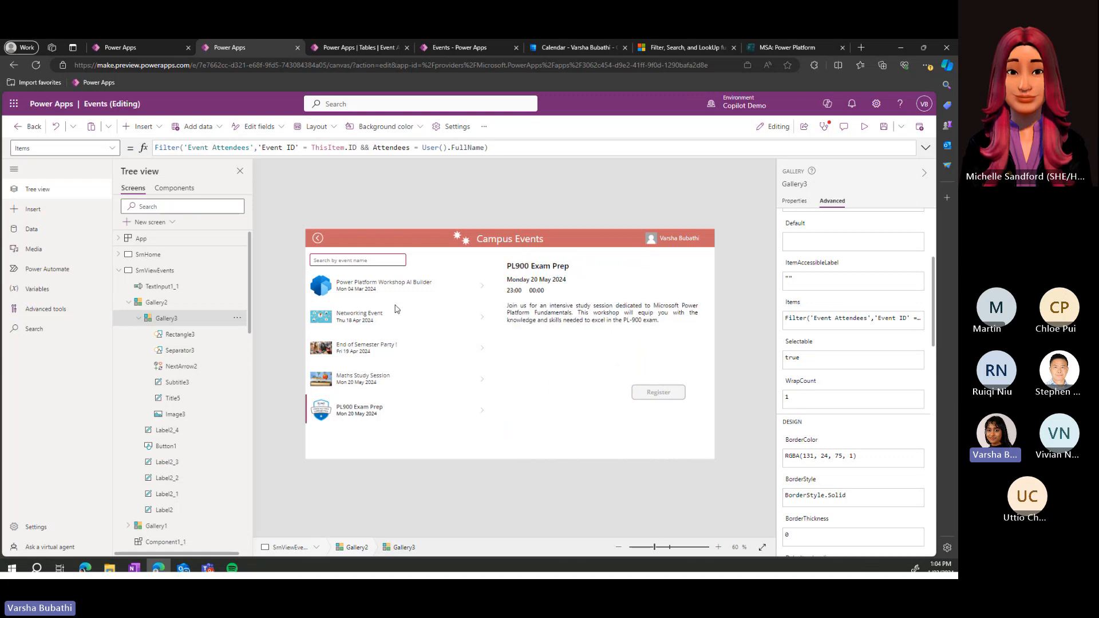
click(552, 376)
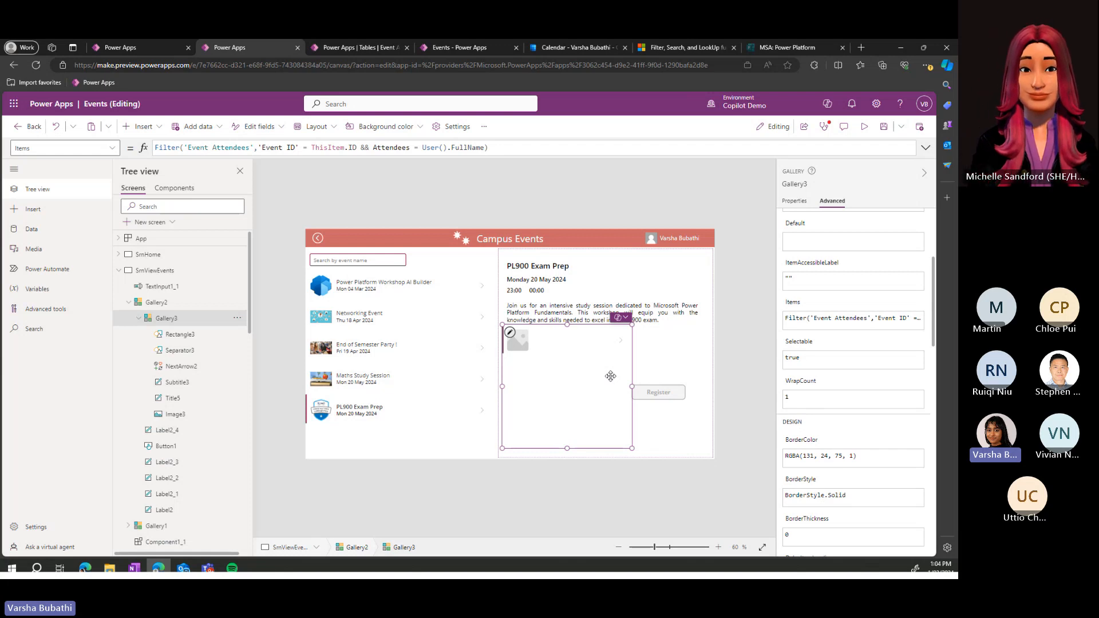
- Switch to the Microsoft Learn Power Fx reference, filter the titles by 'isem' and open the IsEmpty article
click(684, 48)
click(126, 112)
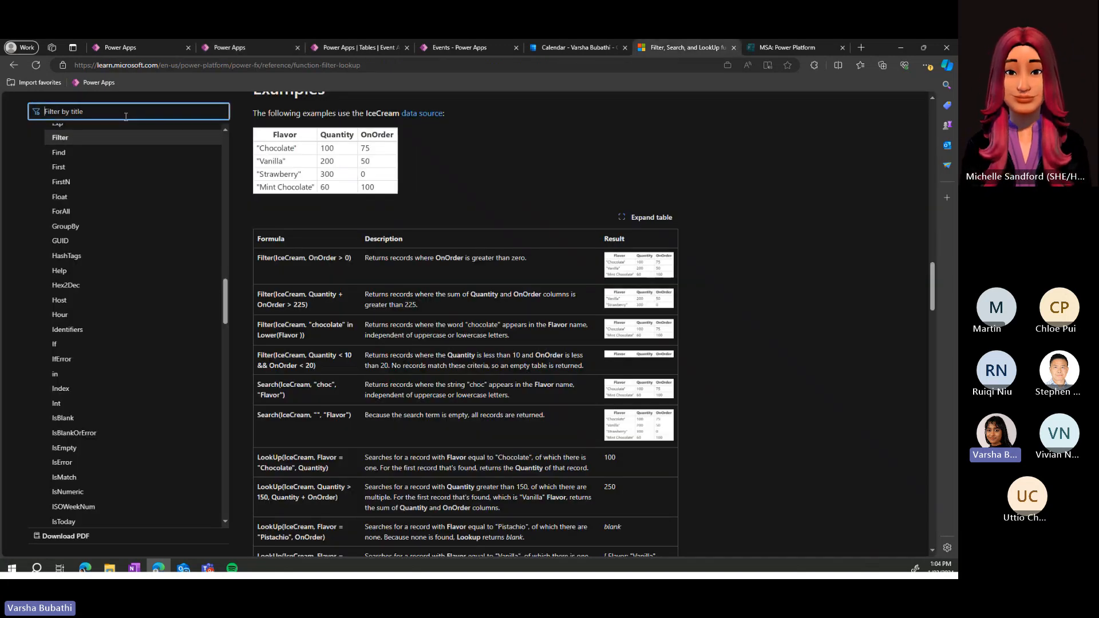
text(isem)
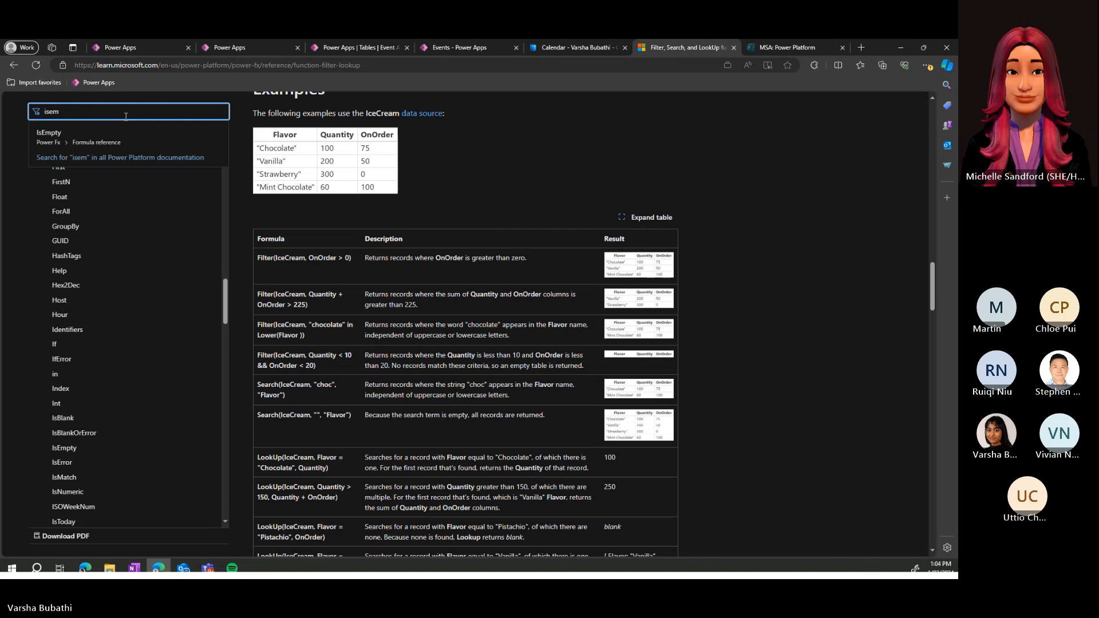
click(115, 144)
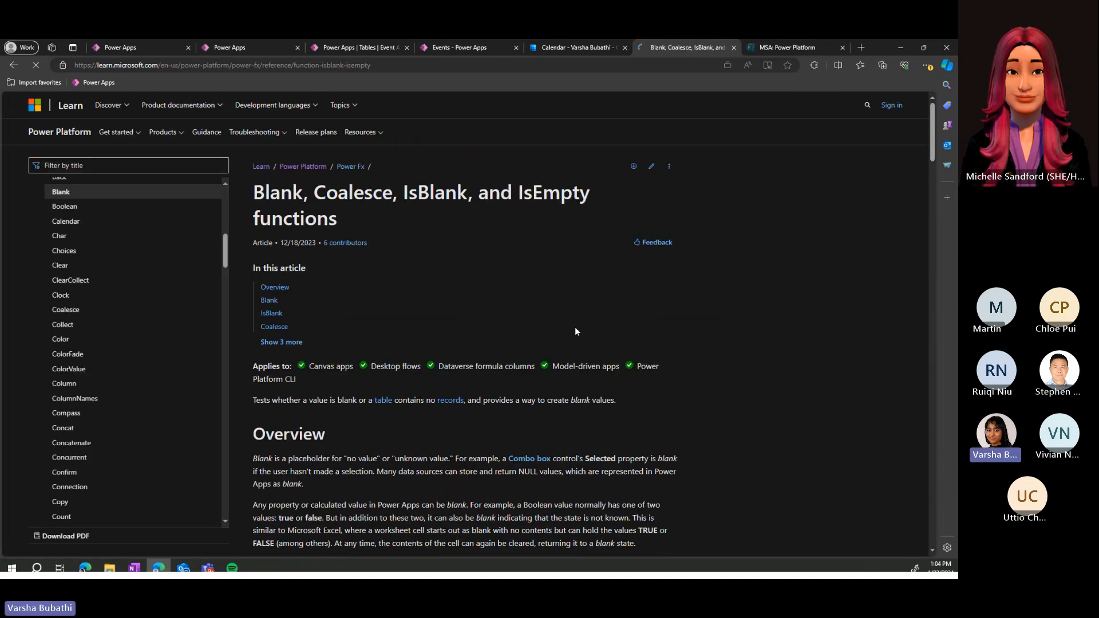
- Read the overview and the IsBlank section, continuing down to the description and return value of IsEmpty
scroll(389, 233, down, 5)
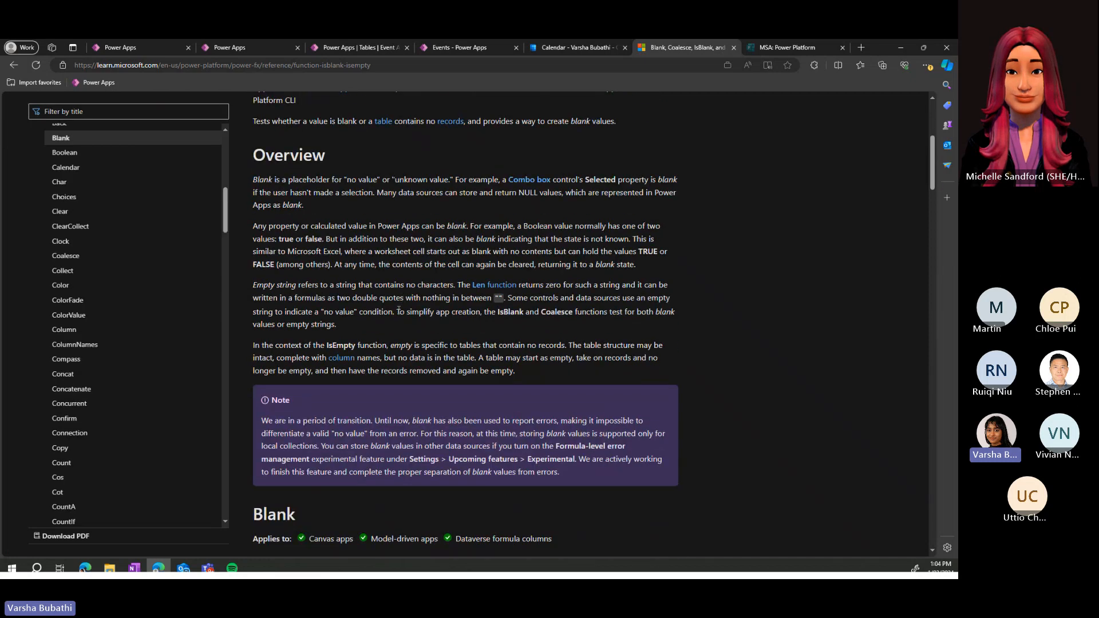
scroll(461, 320, down, 5)
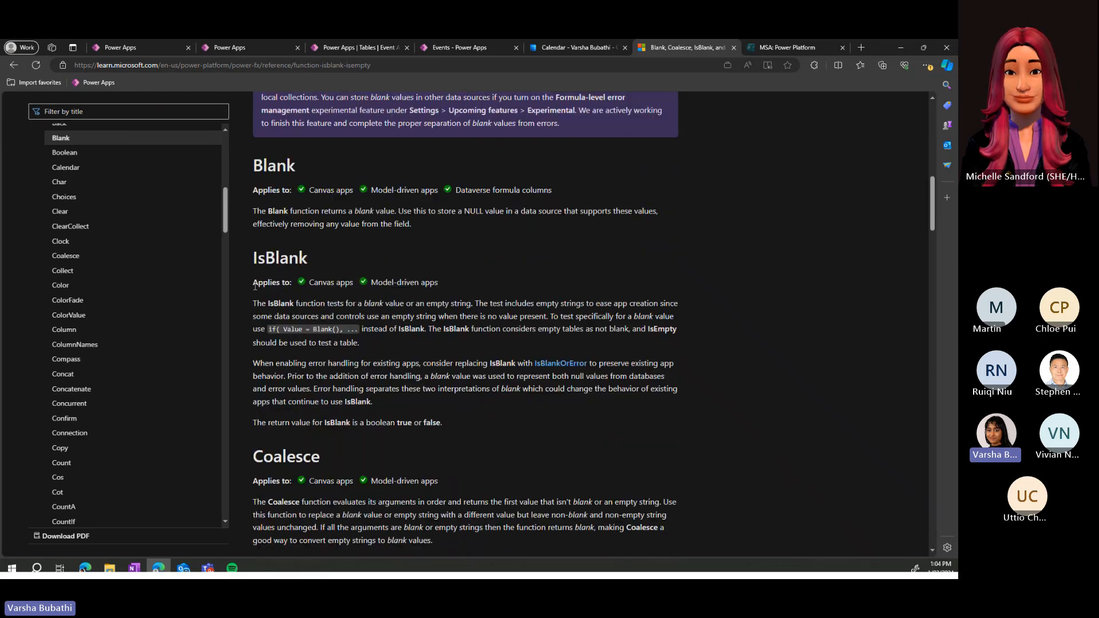
scroll(312, 274, down, 1)
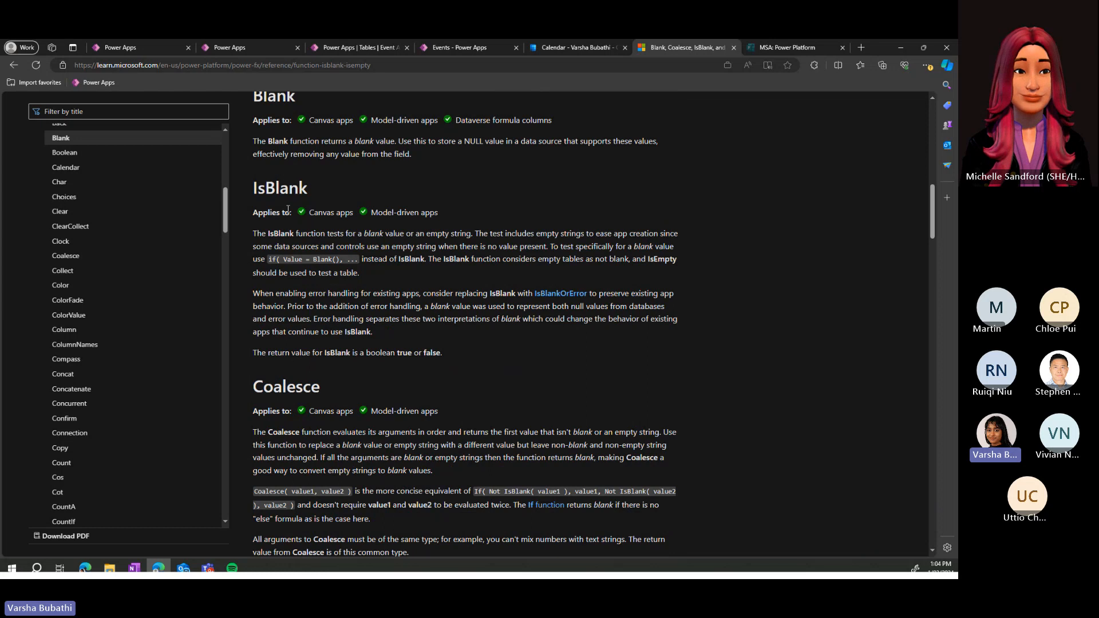
scroll(495, 284, down, 1)
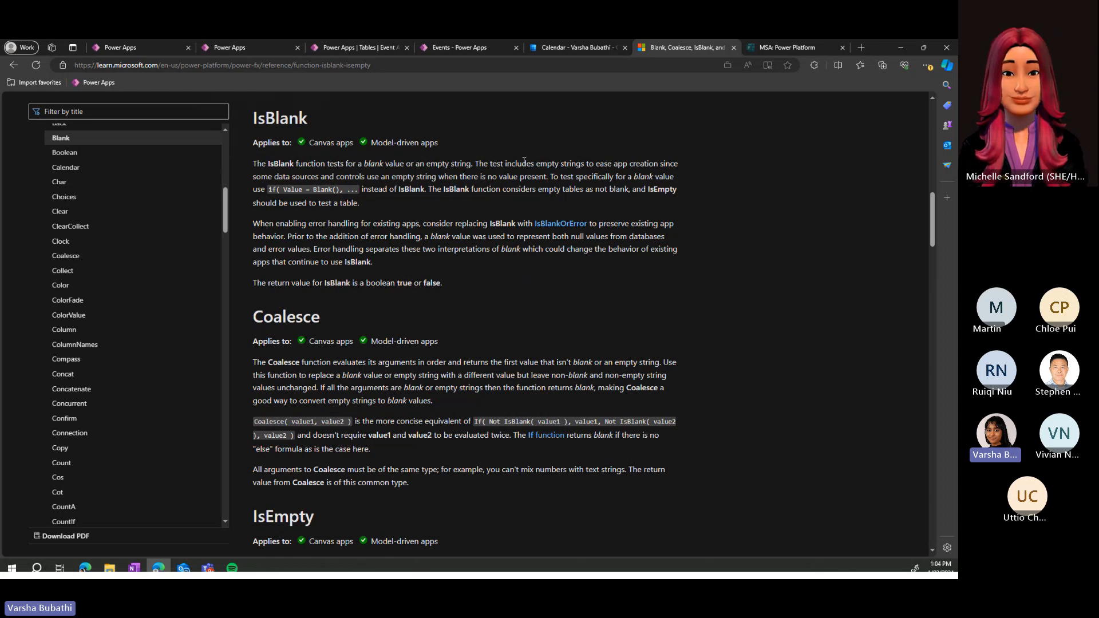
scroll(388, 230, down, 1)
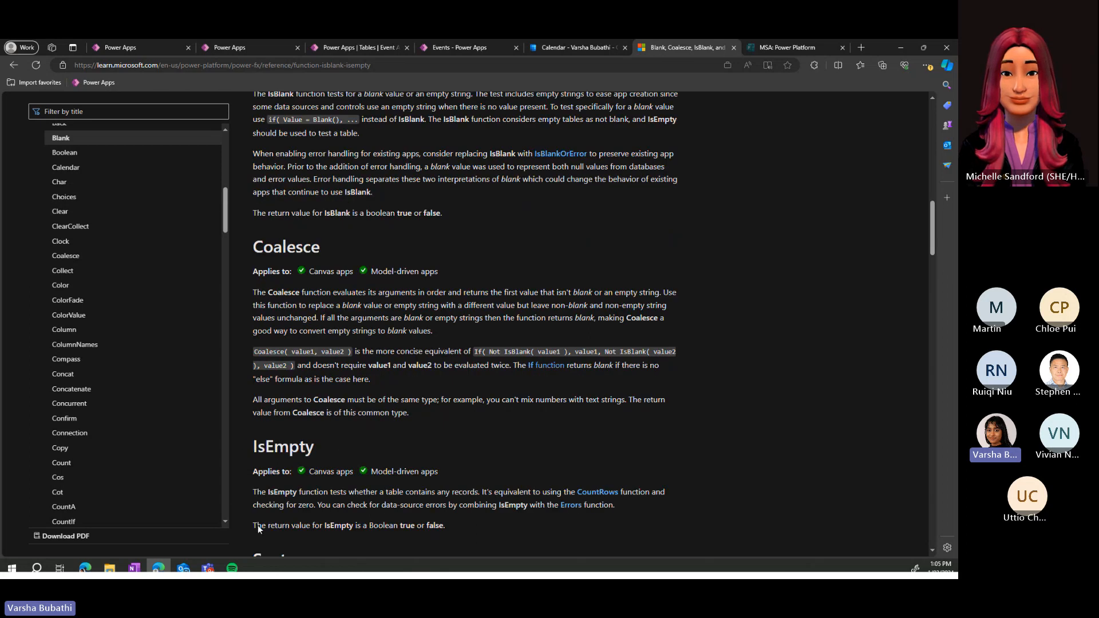
- Switch back to the Events app in Power Apps and wrap the attendee gallery's whole Filter formula in IsEmpty( )
click(220, 46)
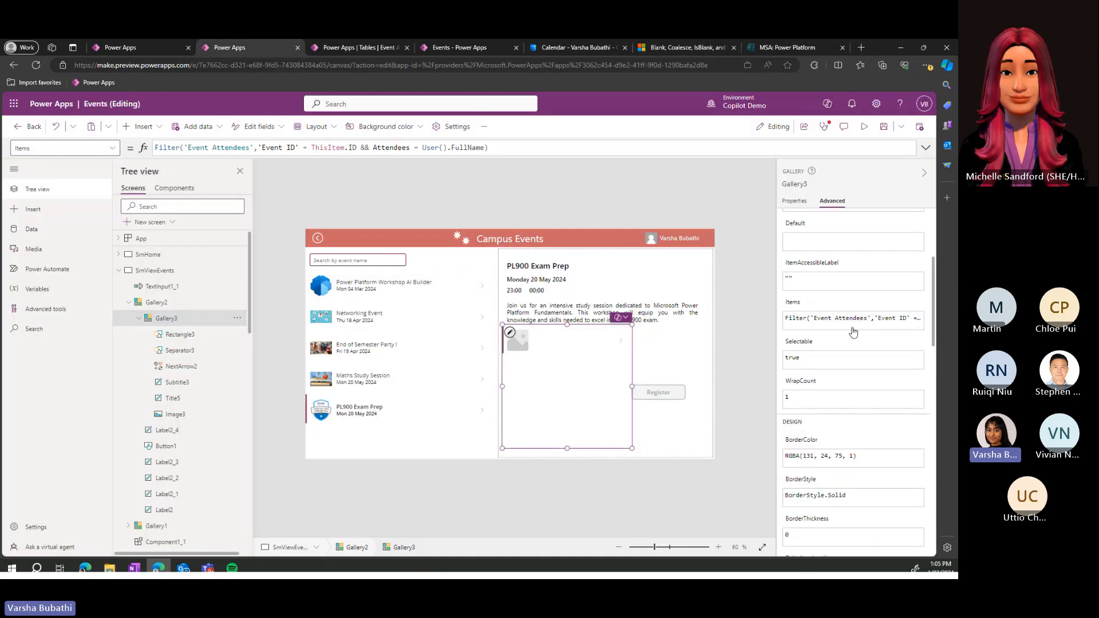
click(832, 325)
click(787, 316)
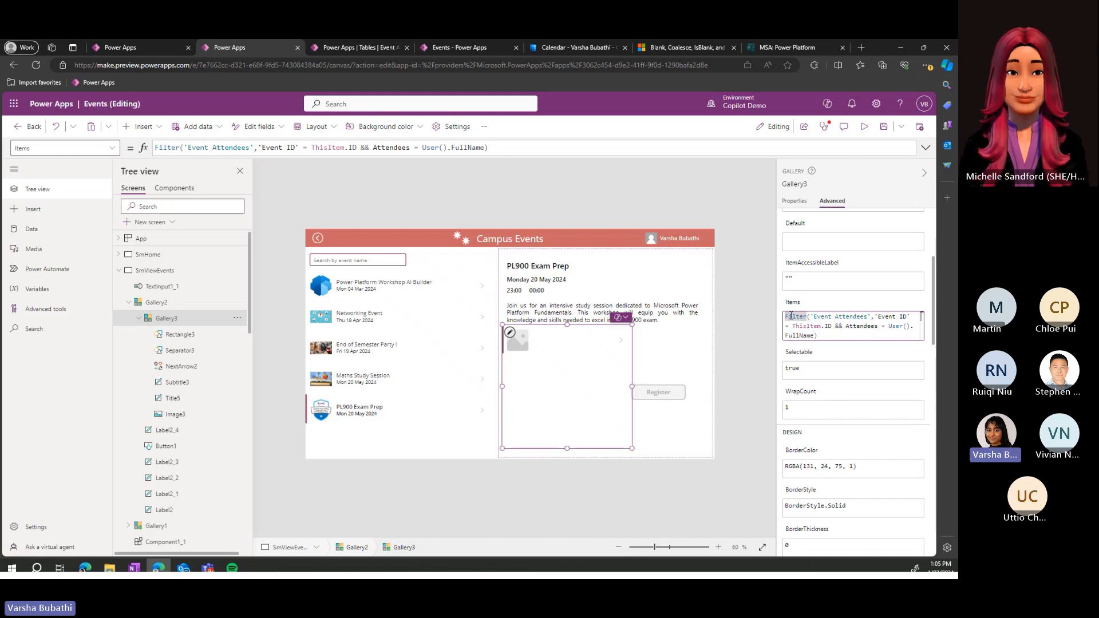
text(Is)
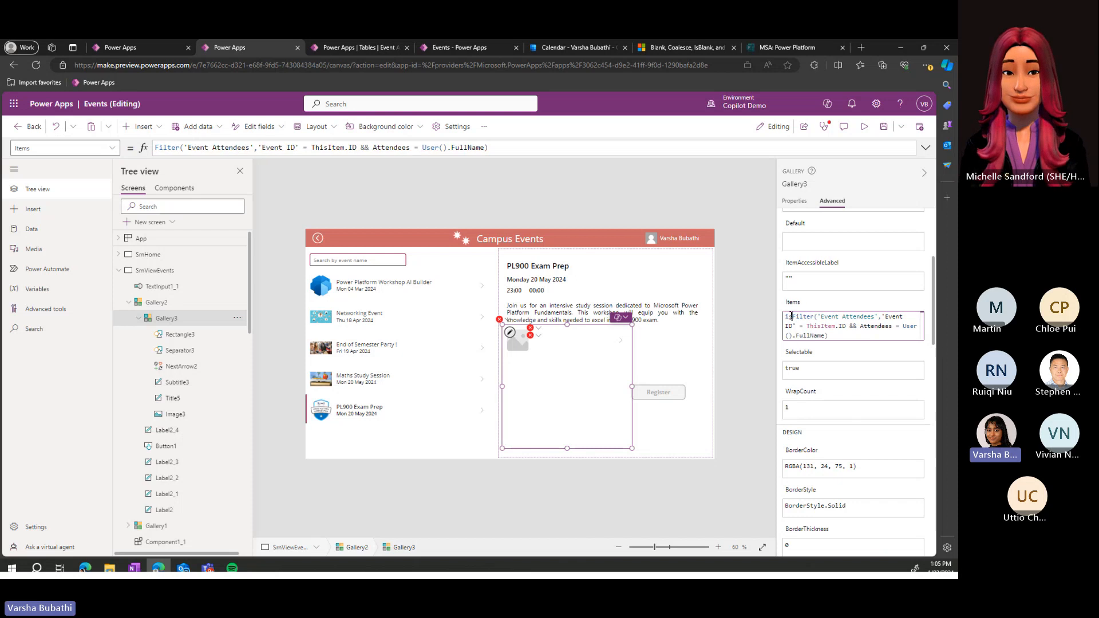
text(Empty)
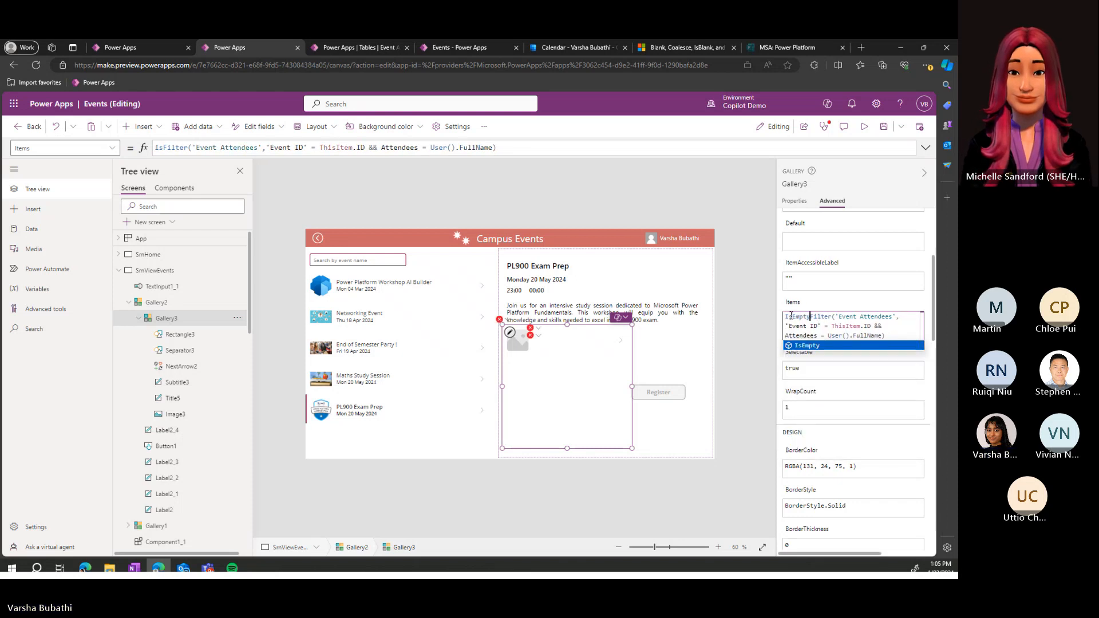
text(()
click(892, 336)
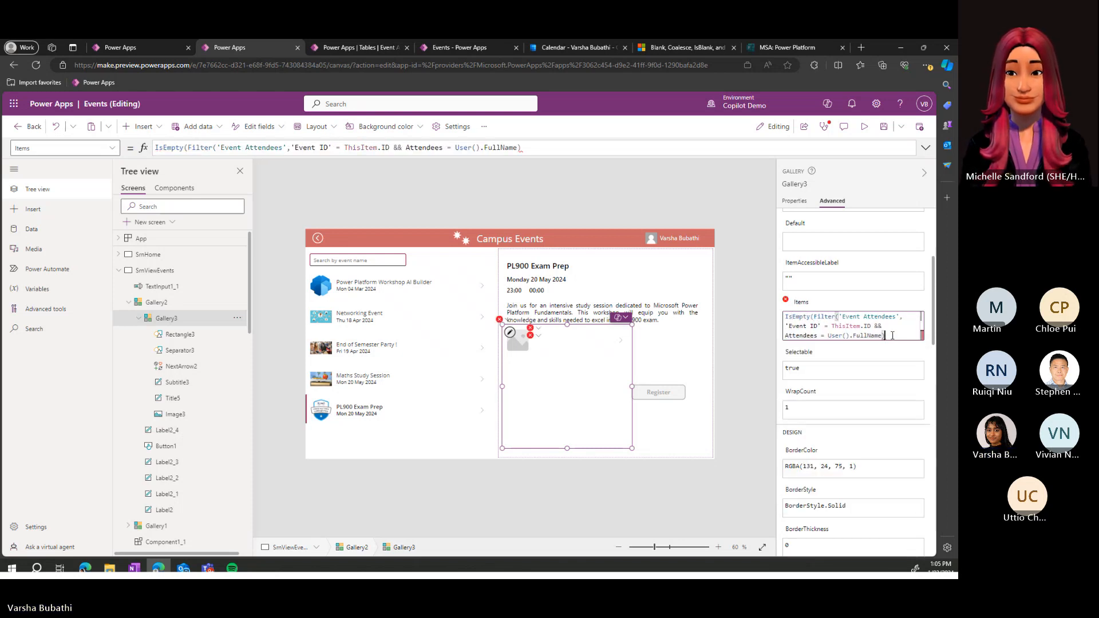
text())
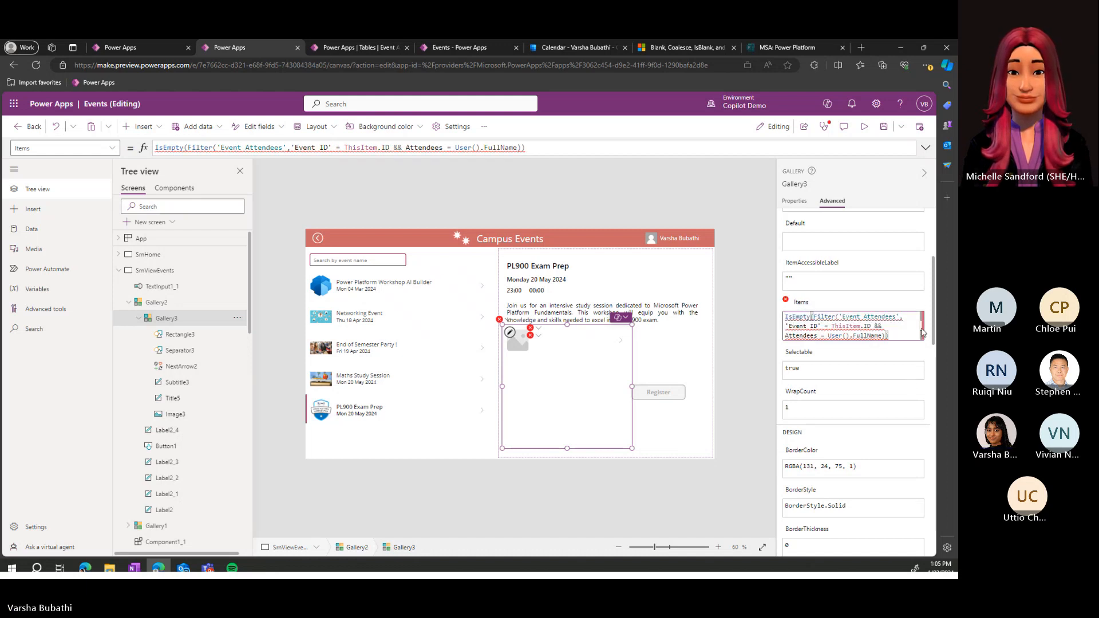
mouse_move(884, 325)
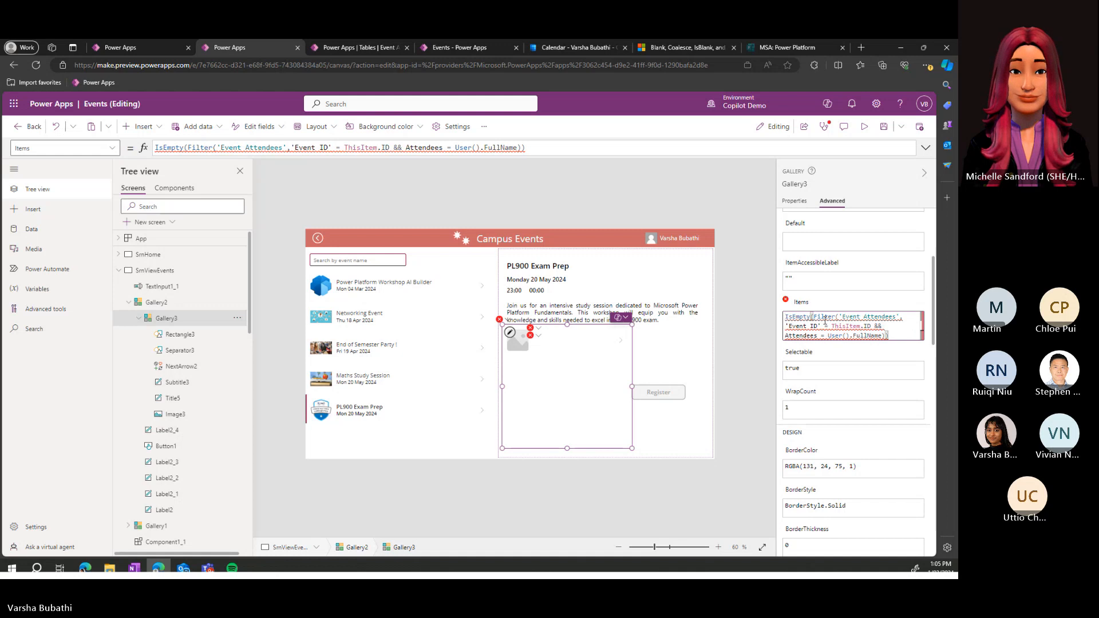
key(alt+Tab)
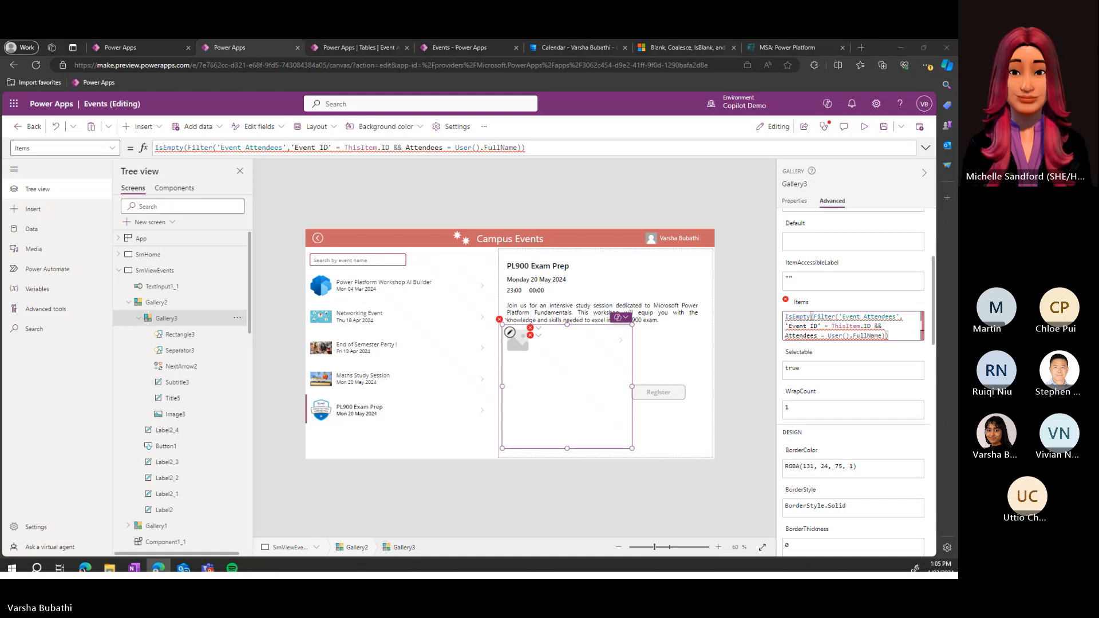
- Examine the error flagged on the attendee gallery's IsEmpty(Filter(...)) Items formula
click(847, 326)
key(ctrl+a)
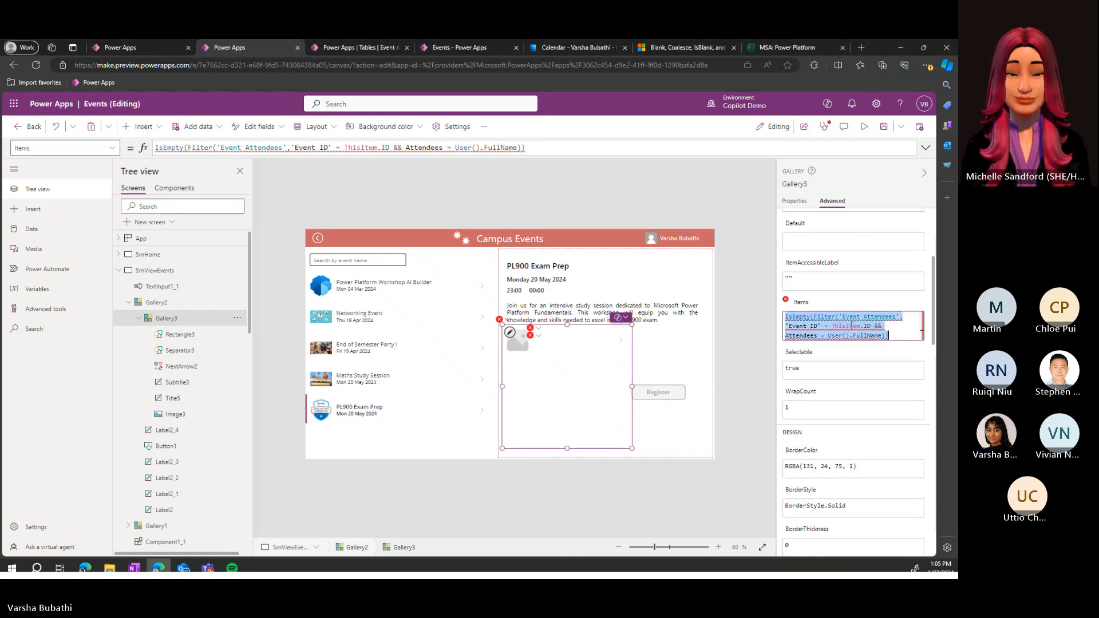
text(IsEmpty(Filter('Event Attendees','Event ID' = ThisItem.ID && Attendees = User().FullName)))
key(BackSpace)
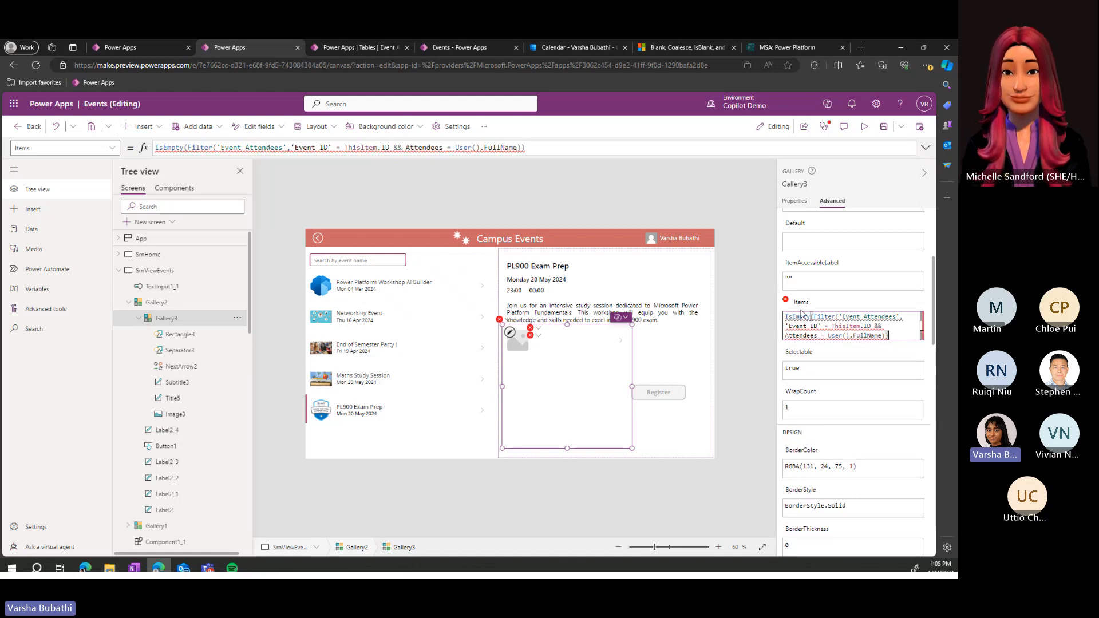
mouse_move(787, 305)
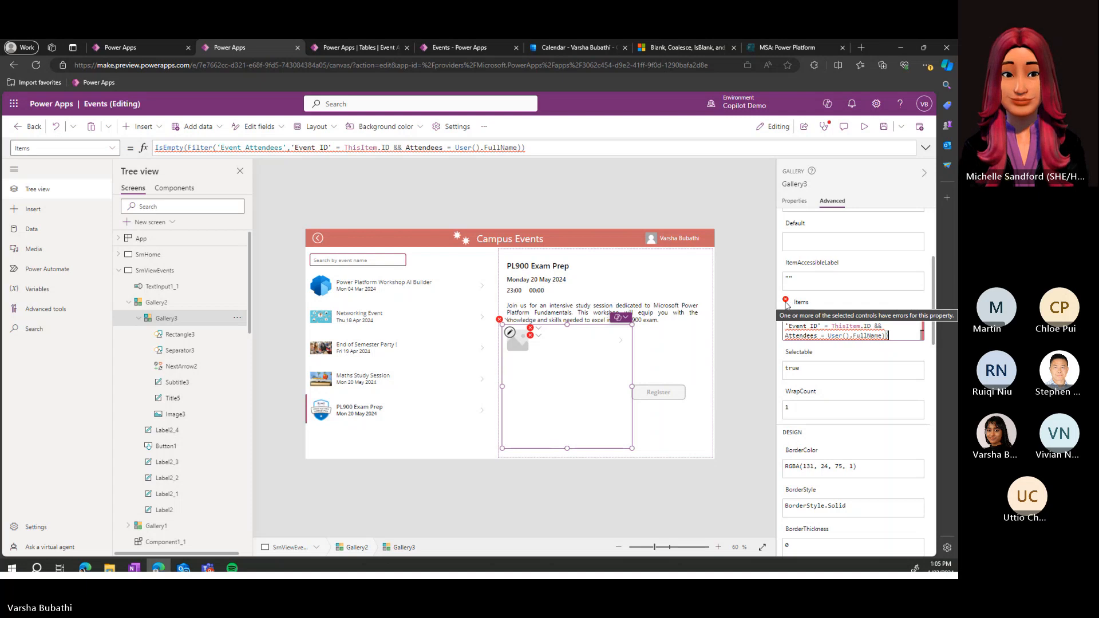
click(854, 354)
click(849, 319)
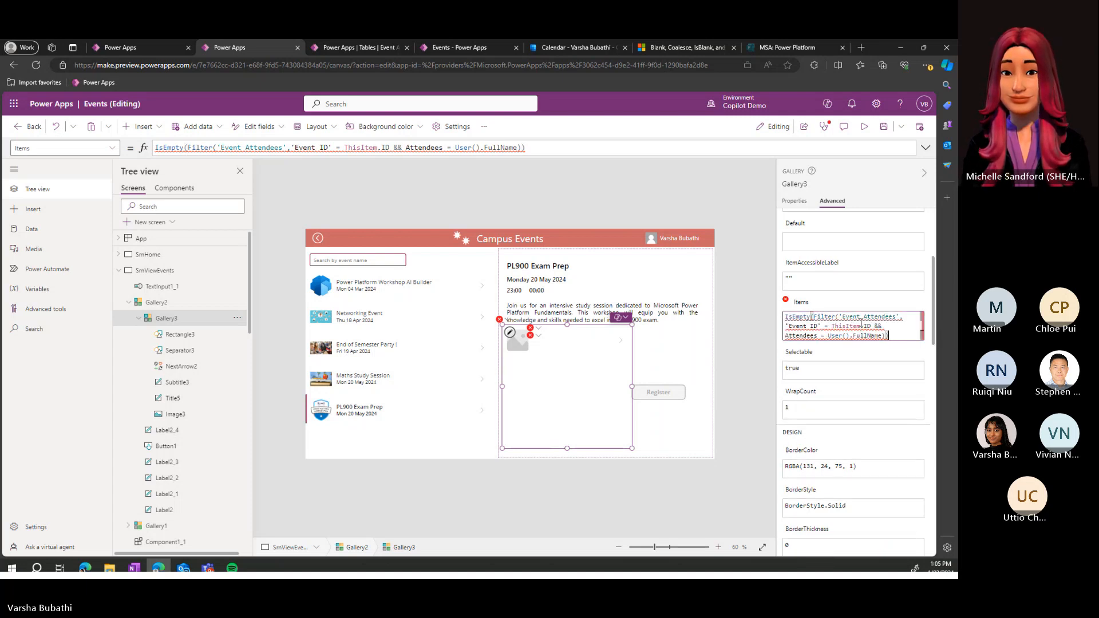
click(788, 304)
click(822, 325)
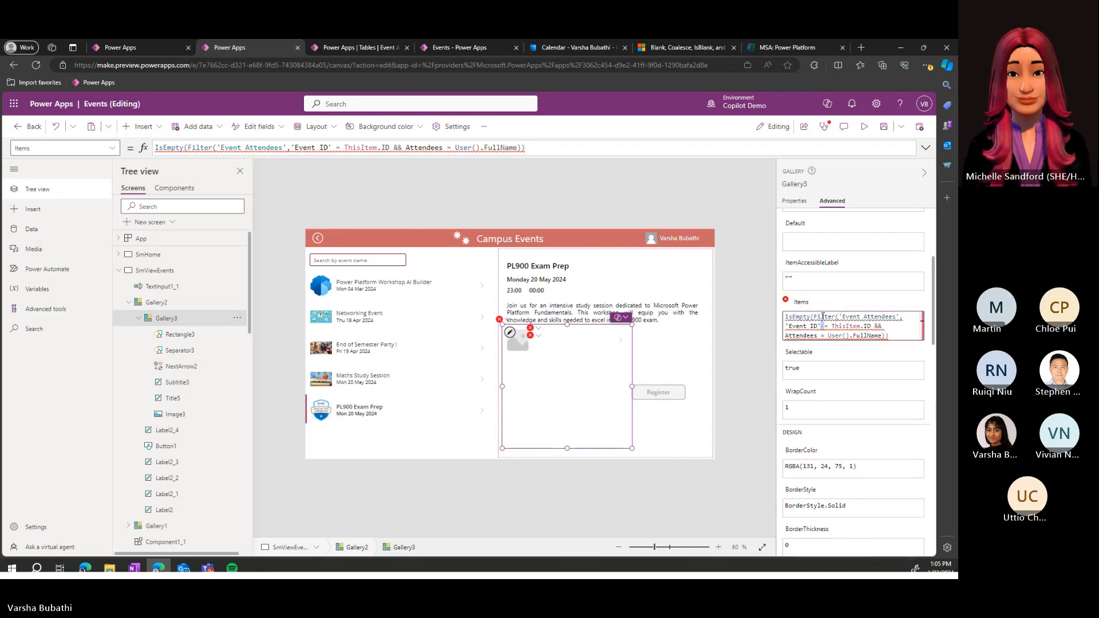
- Strip the IsEmpty( ) wrapper from the attendee gallery's Items formula and select the Power Platform Workshop AI Builder event
click(814, 317)
drag(813, 318, 785, 317)
key(BackSpace)
click(848, 337)
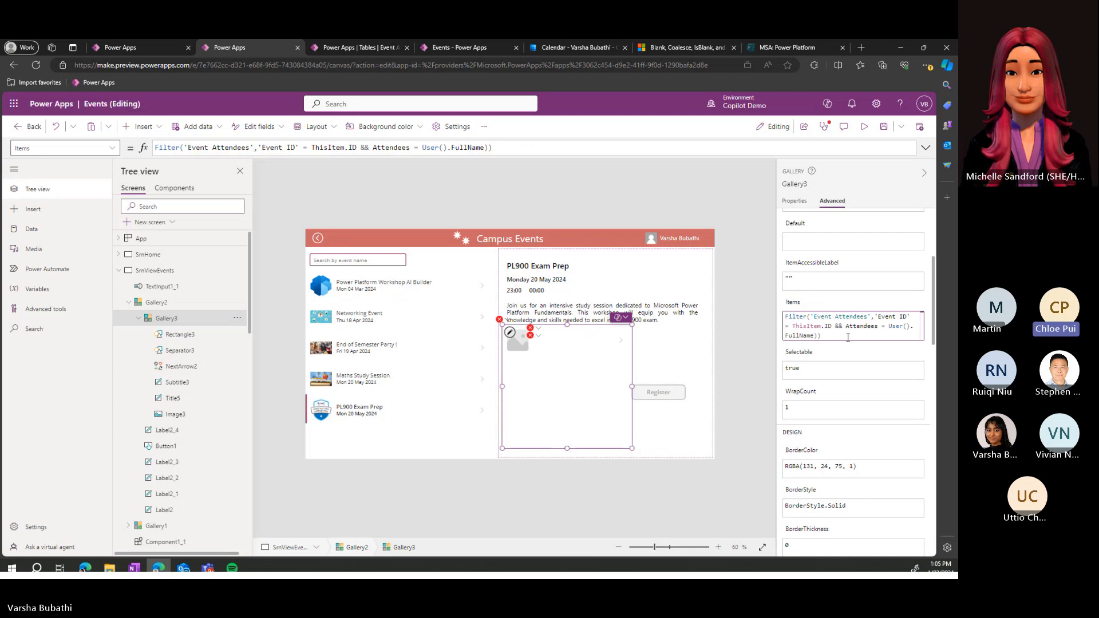
click(790, 317)
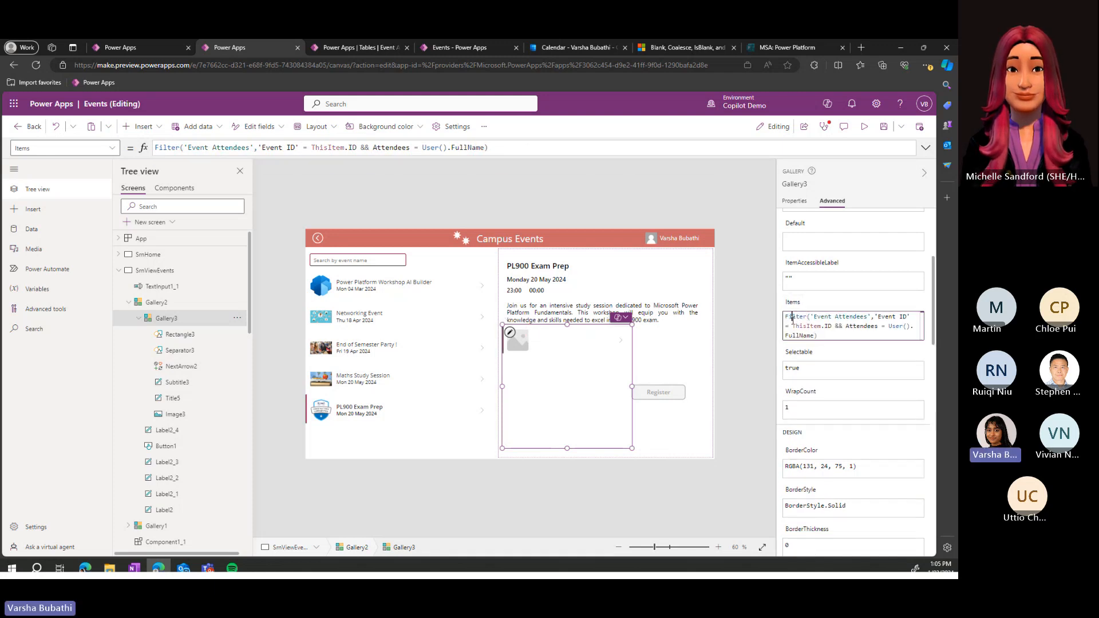
click(398, 298)
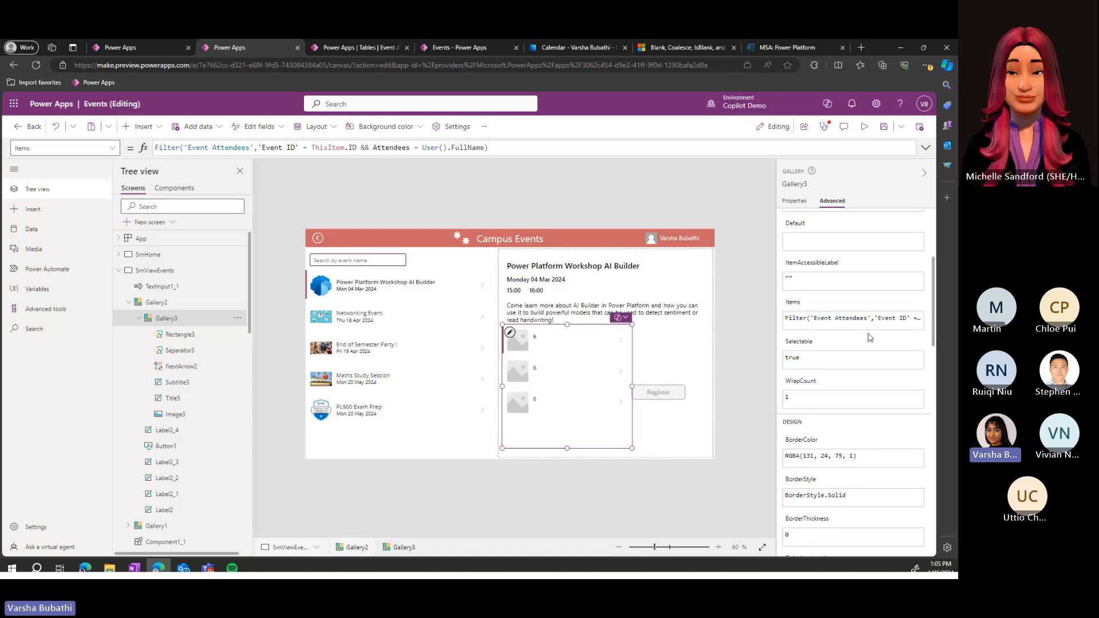
- Wrap the attendee gallery's Filter formula in IsEmpty( ) again and copy the complete expression
click(785, 321)
click(786, 316)
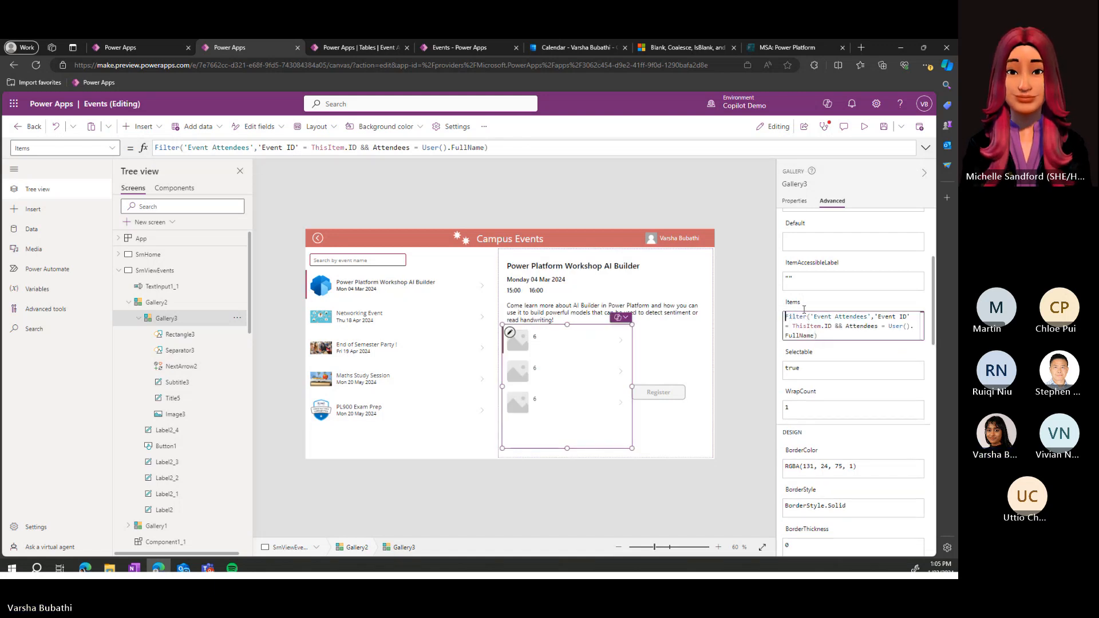
text(IsEmp)
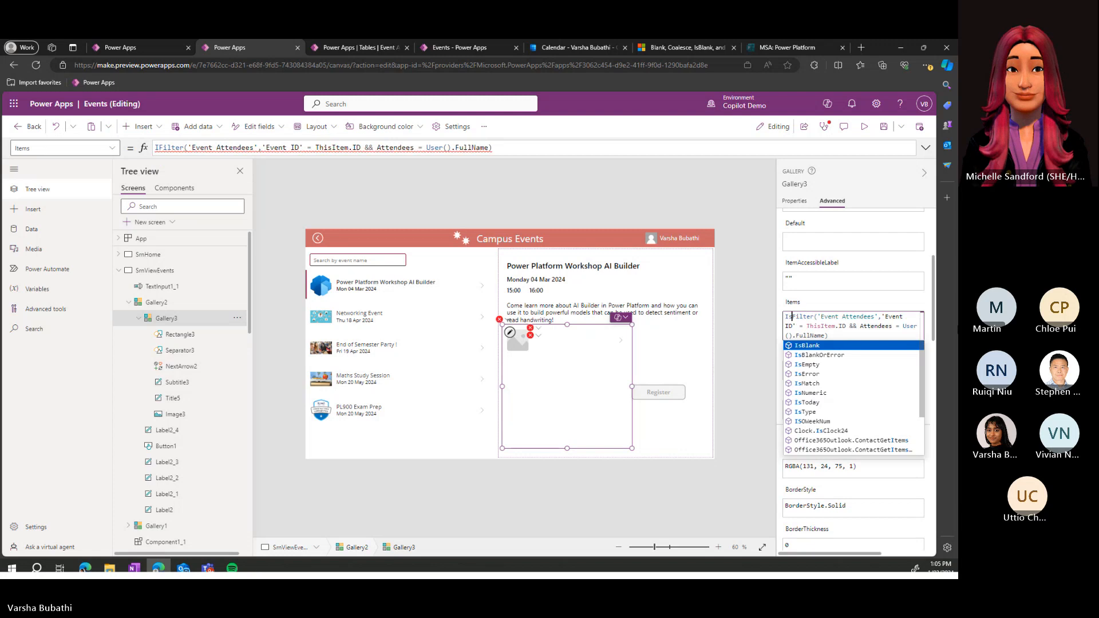
text(ty()
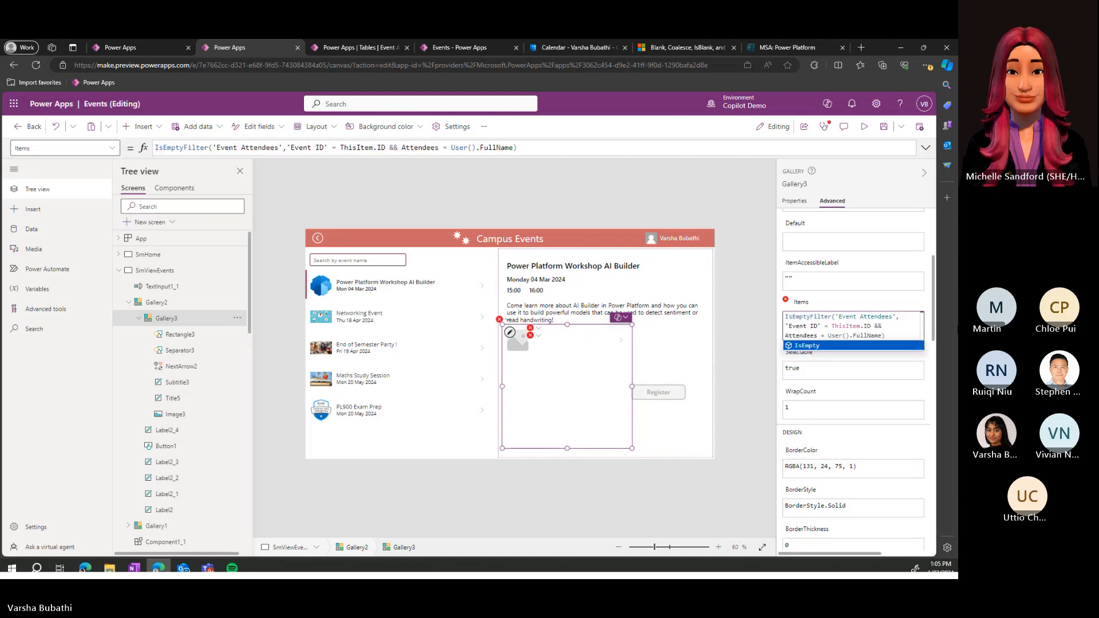
click(889, 338)
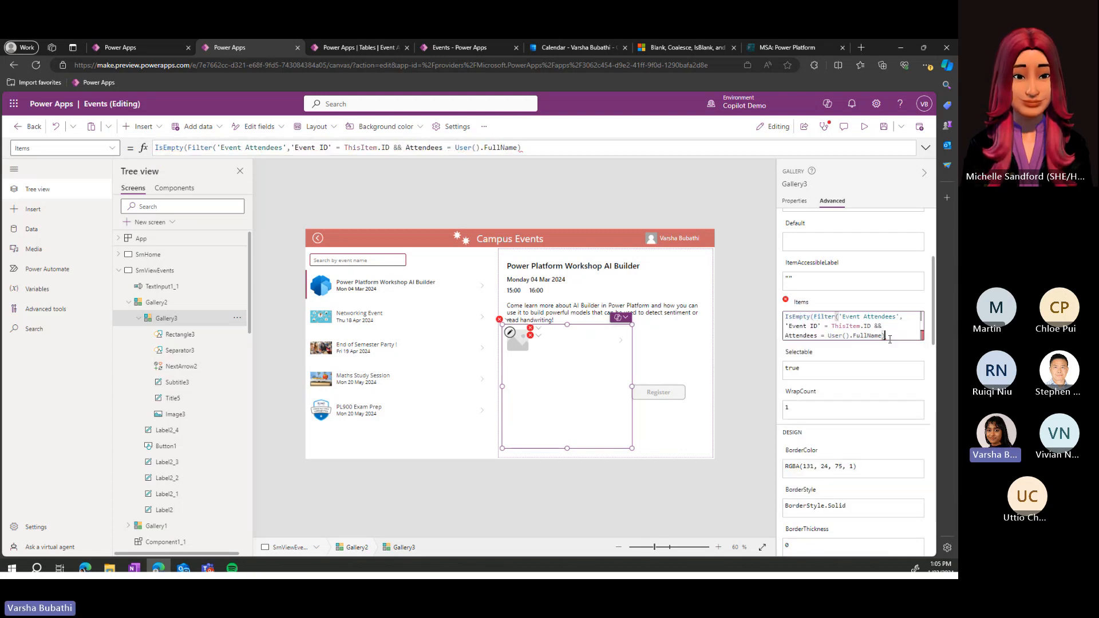
text())
drag(890, 339, 785, 316)
key(ctrl+c)
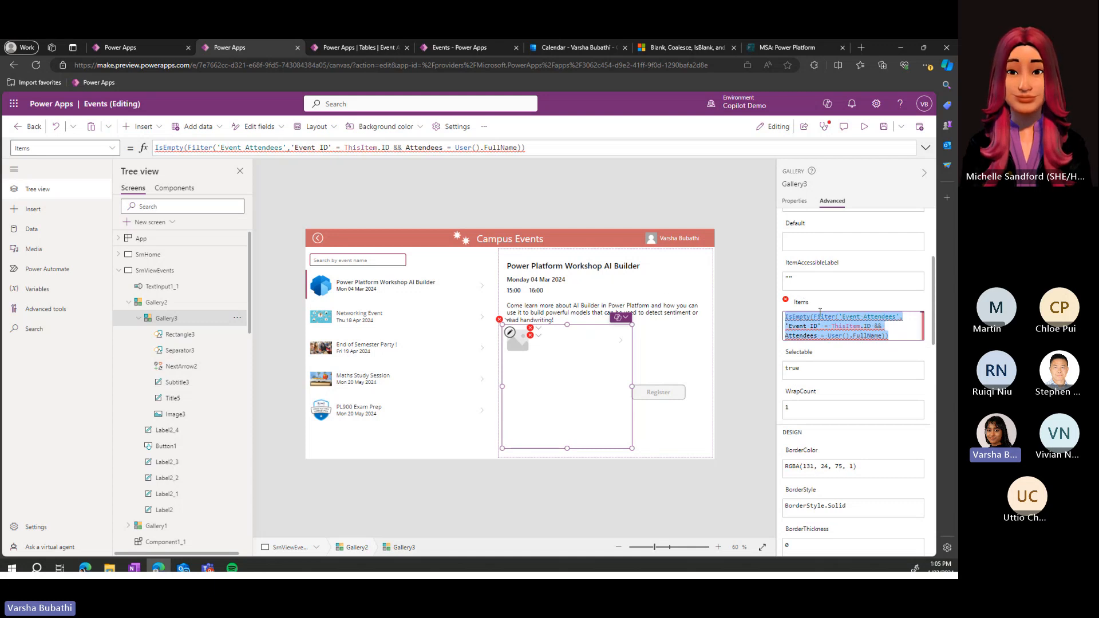
- Restore the gallery's Items to the plain Filter formula on 'Event Attendees', without IsEmpty and its extra closing bracket
click(814, 316)
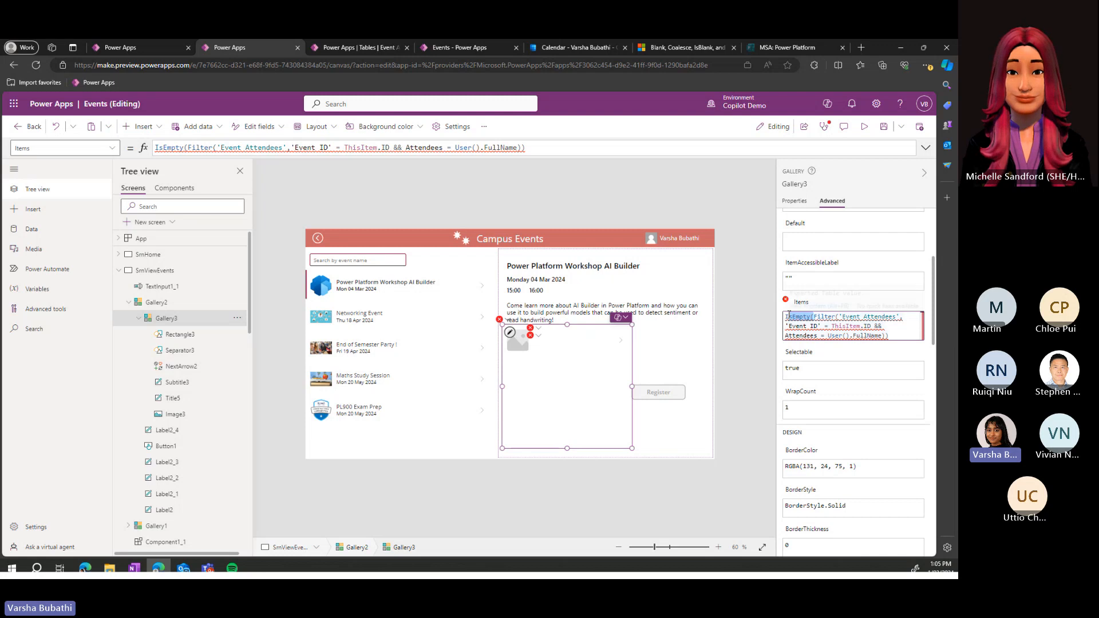
text(I)
click(855, 337)
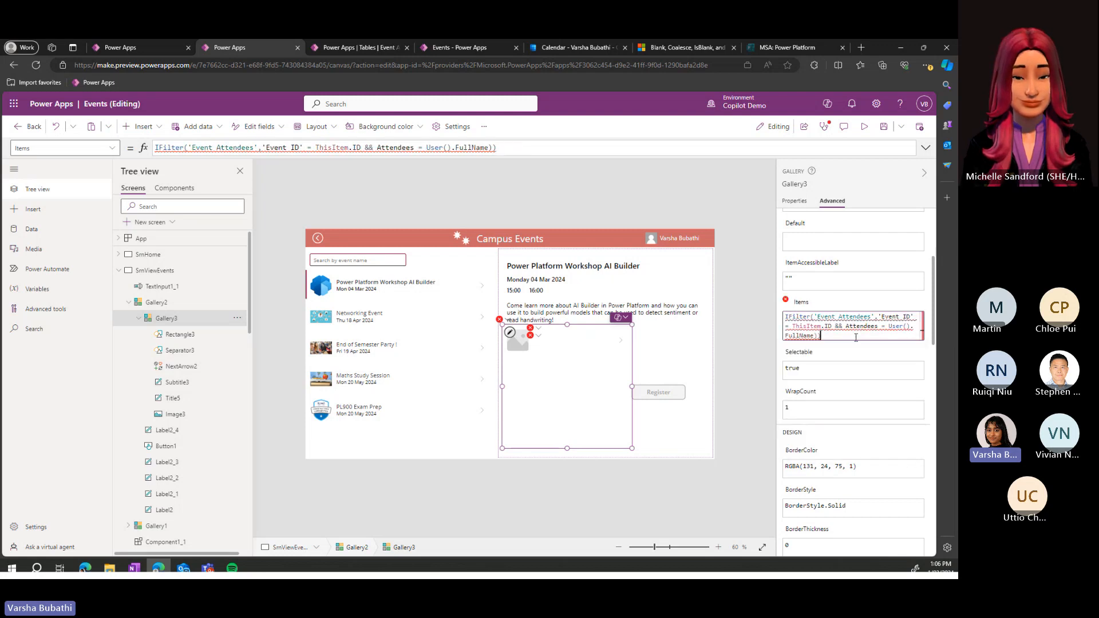
key(BackSpace)
click(788, 316)
key(BackSpace)
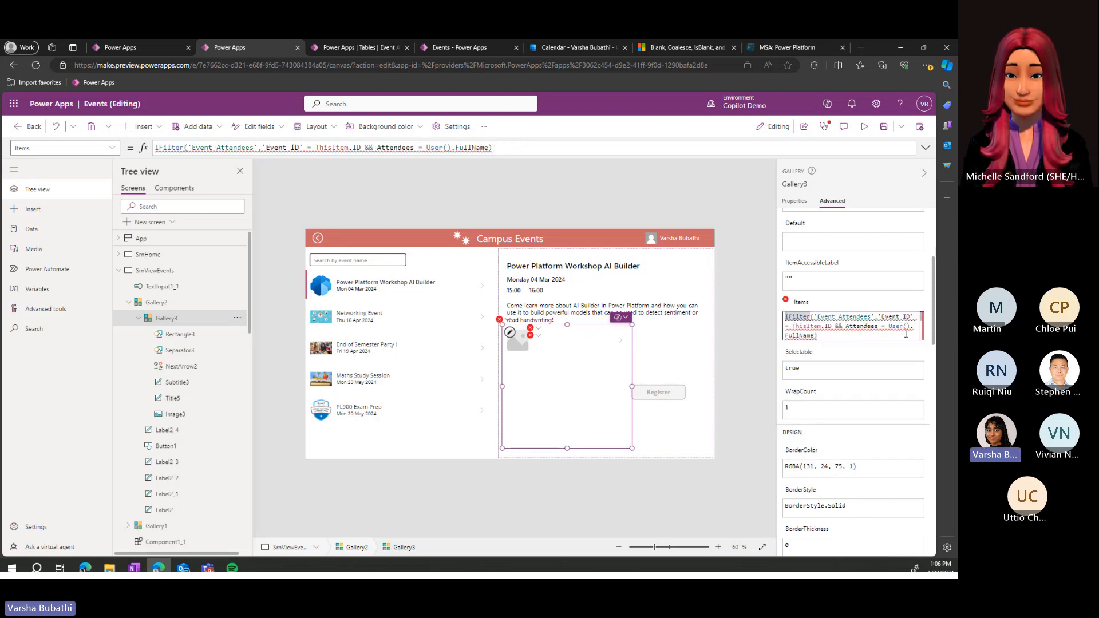
- Insert a text label into the event details gallery and place it in the empty space just above the Register button
click(674, 353)
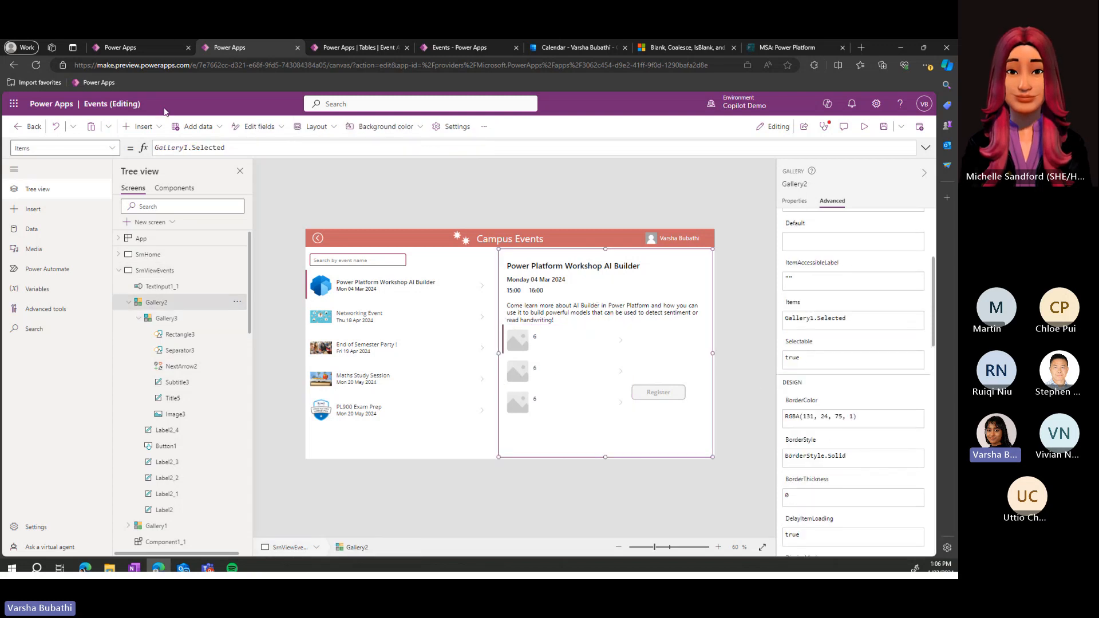
click(151, 127)
click(164, 189)
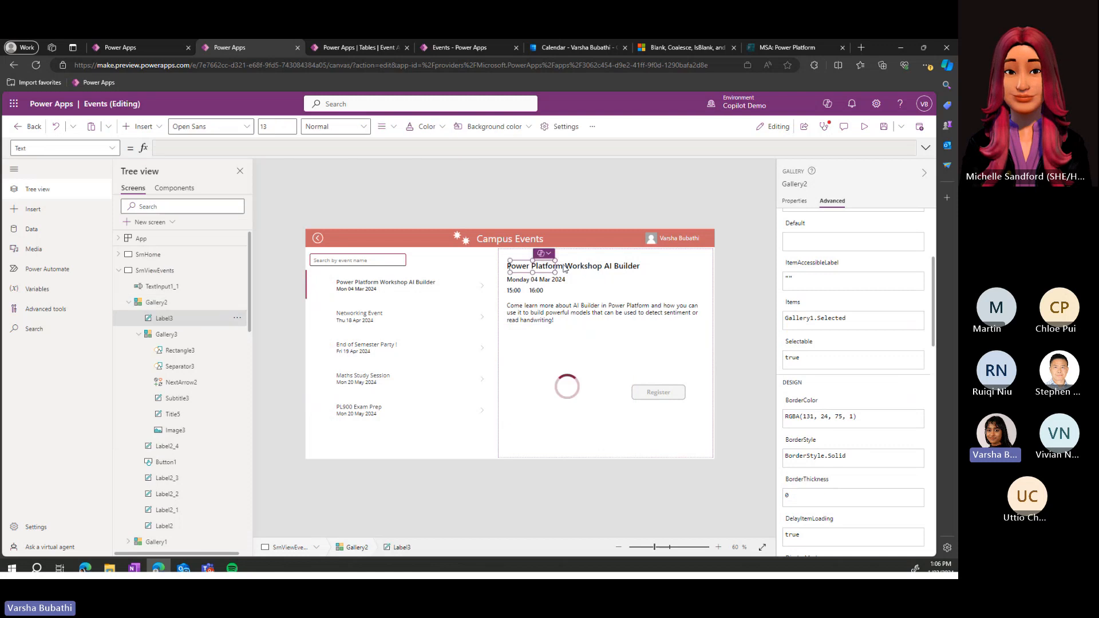
drag(686, 349, 682, 353)
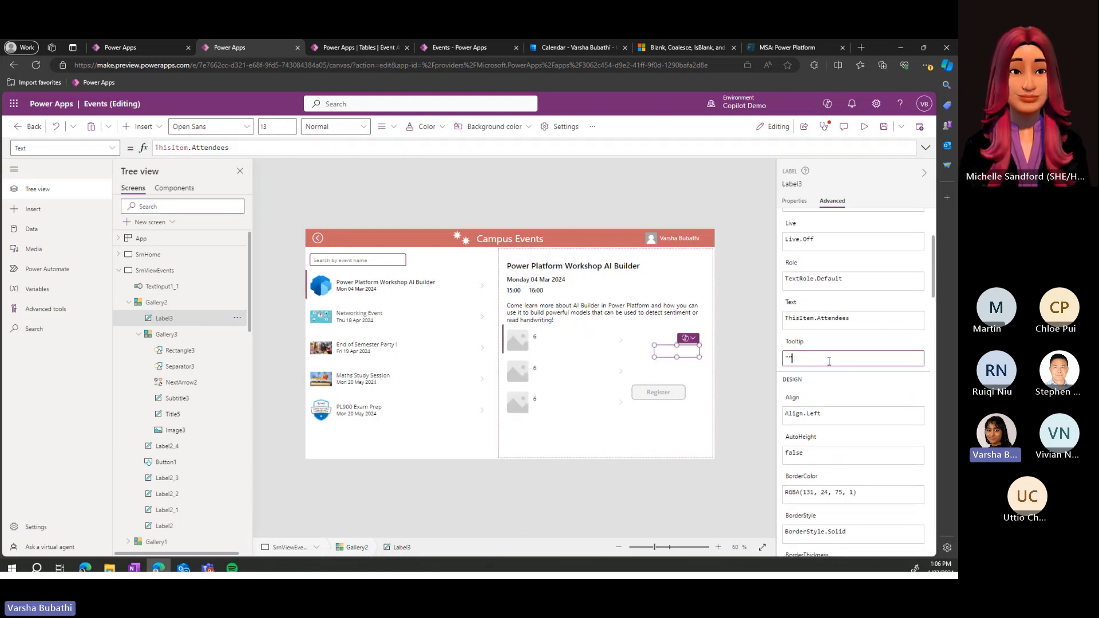
- Set the new label's Text to IsEmpty(Filter('Event Attendees','Event ID' = ThisItem.ID && Attendees = User().FullName)) by pasting the copied formula
scroll(828, 341, up, 3)
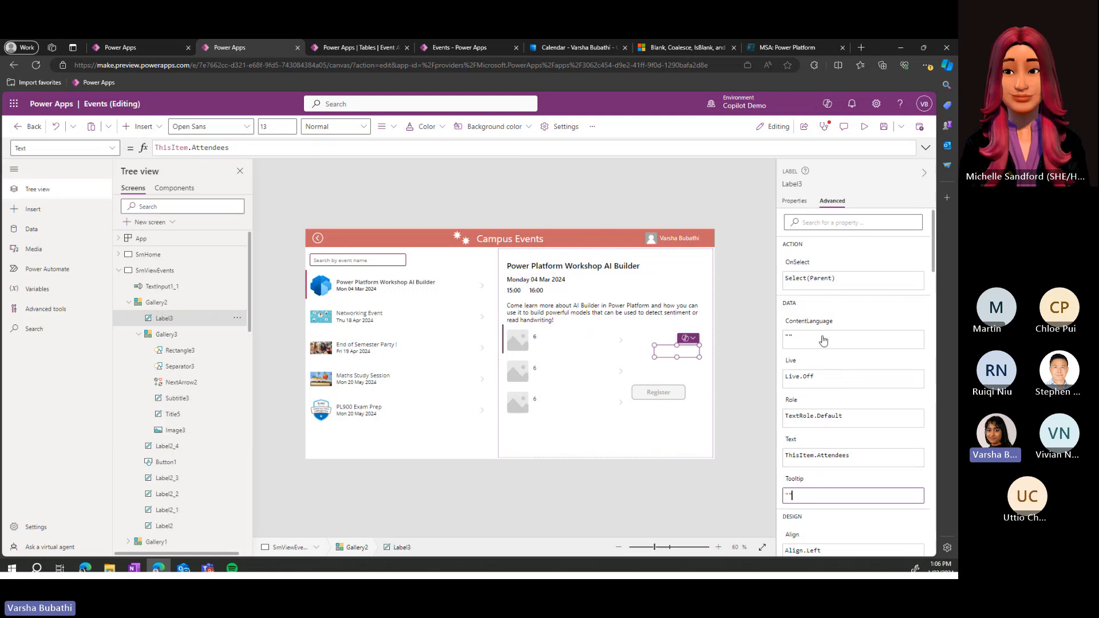
scroll(823, 338, down, 5)
scroll(818, 424, up, 5)
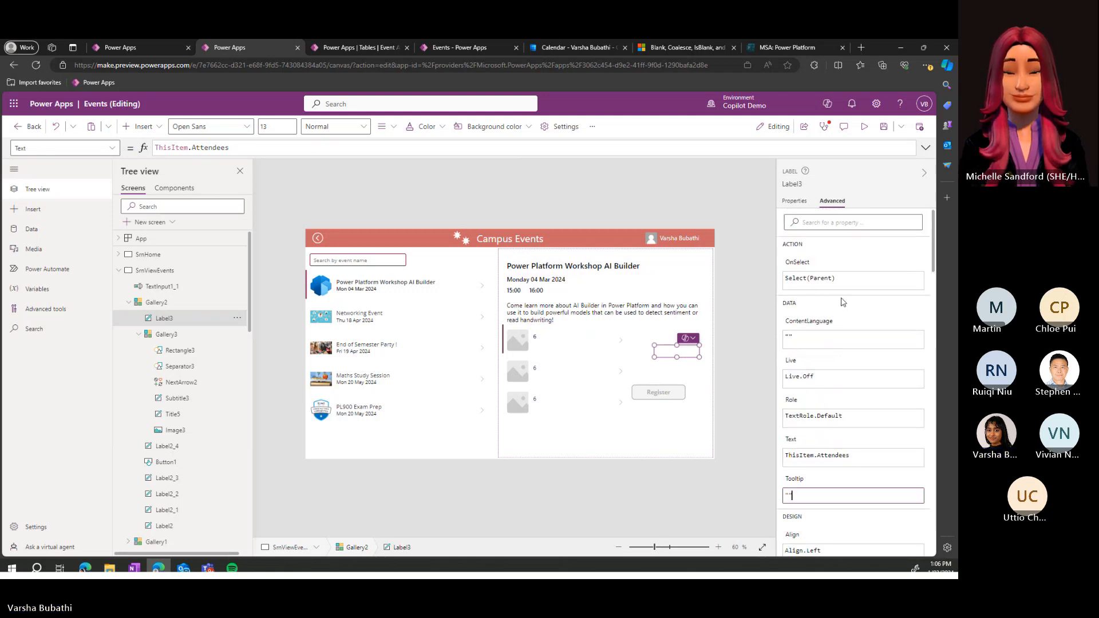
click(793, 457)
key(ctrl+a)
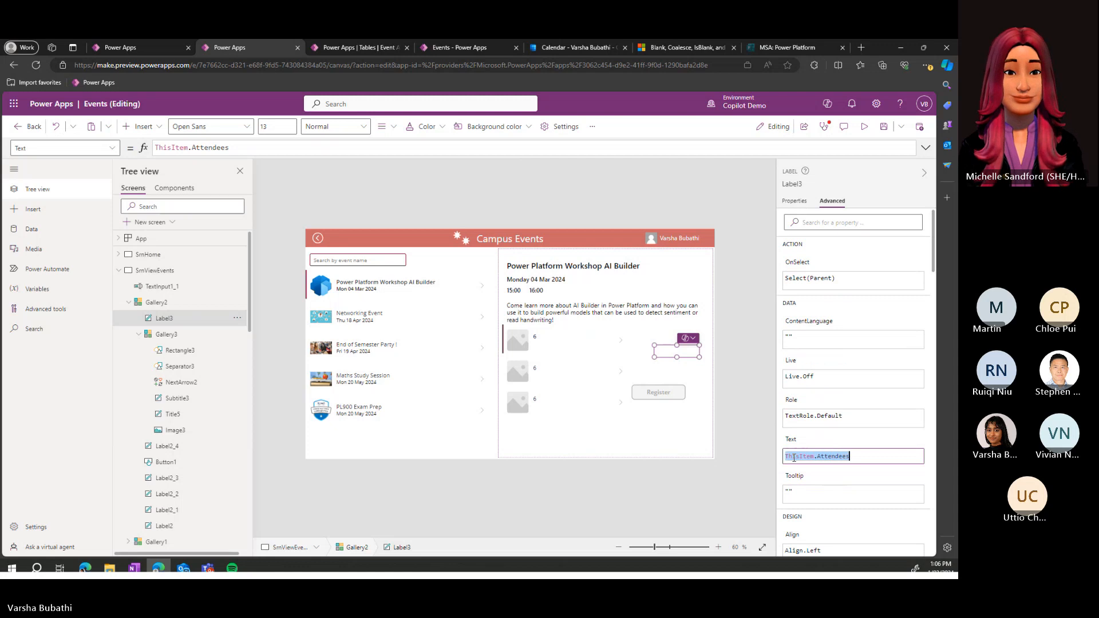
key(ctrl+v)
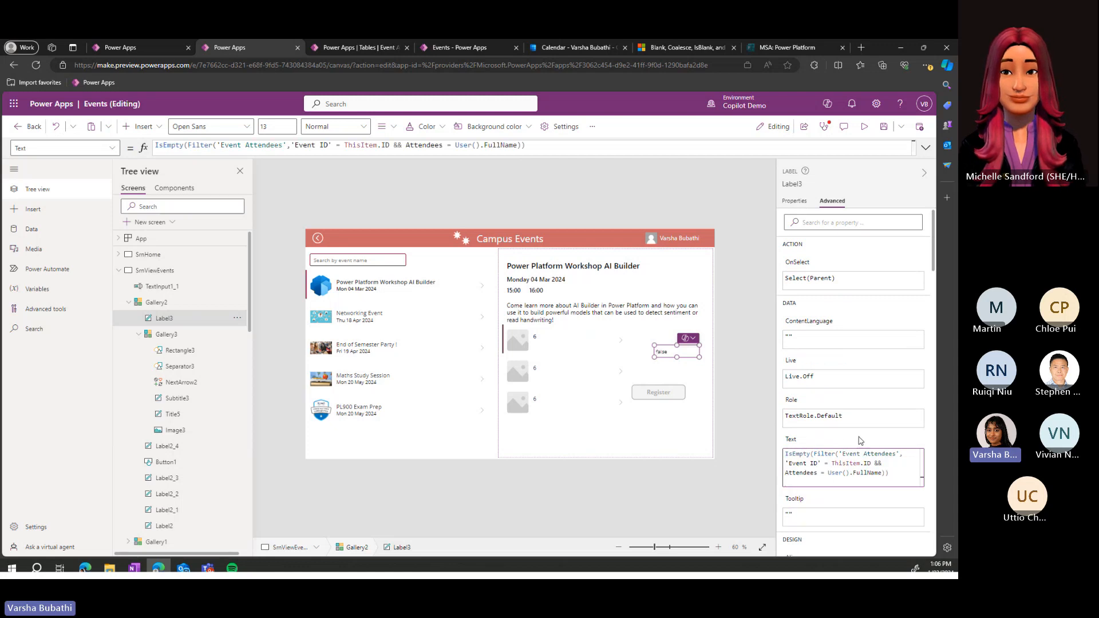
key(BackSpace)
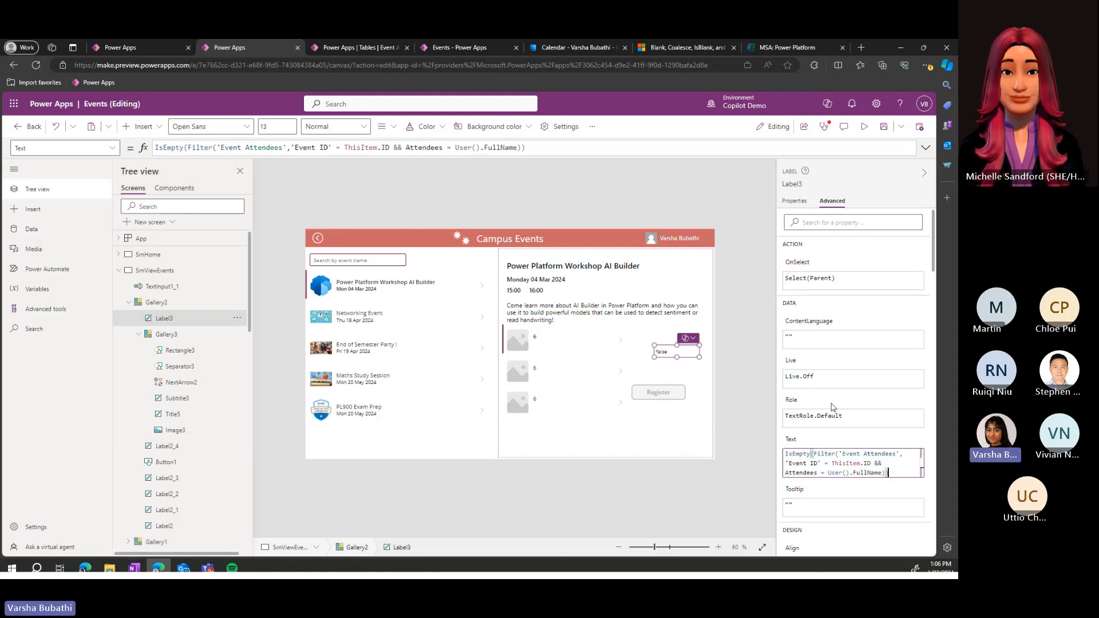
click(818, 438)
click(817, 462)
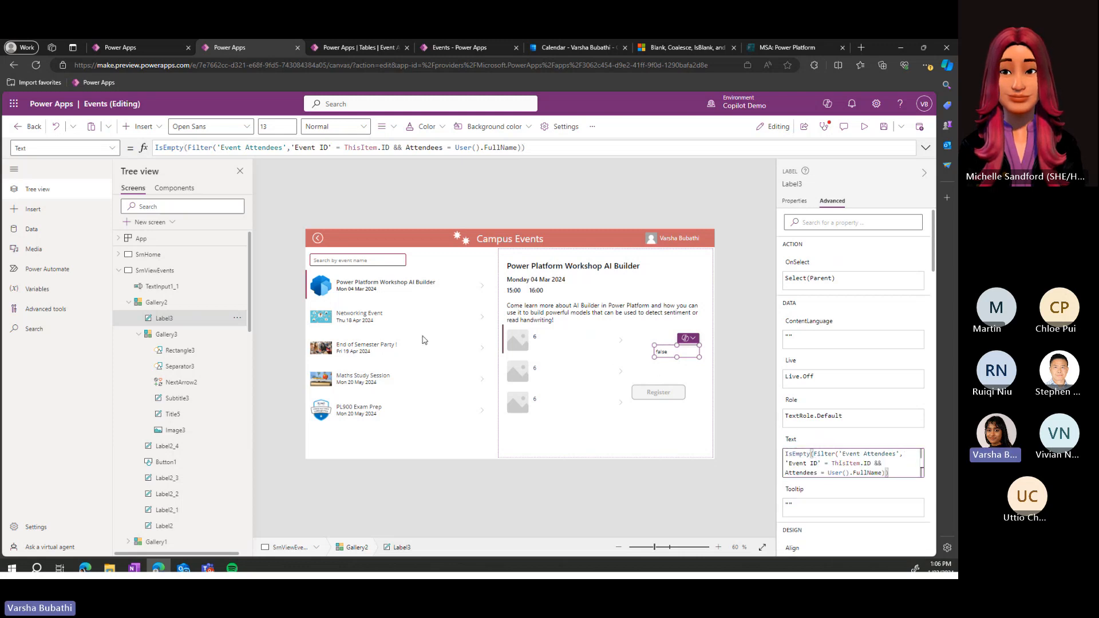
- Check the label's result for End of Semester Party, Networking Event and Maths Study Session
alt+click(395, 341)
alt+click(380, 324)
alt+click(369, 378)
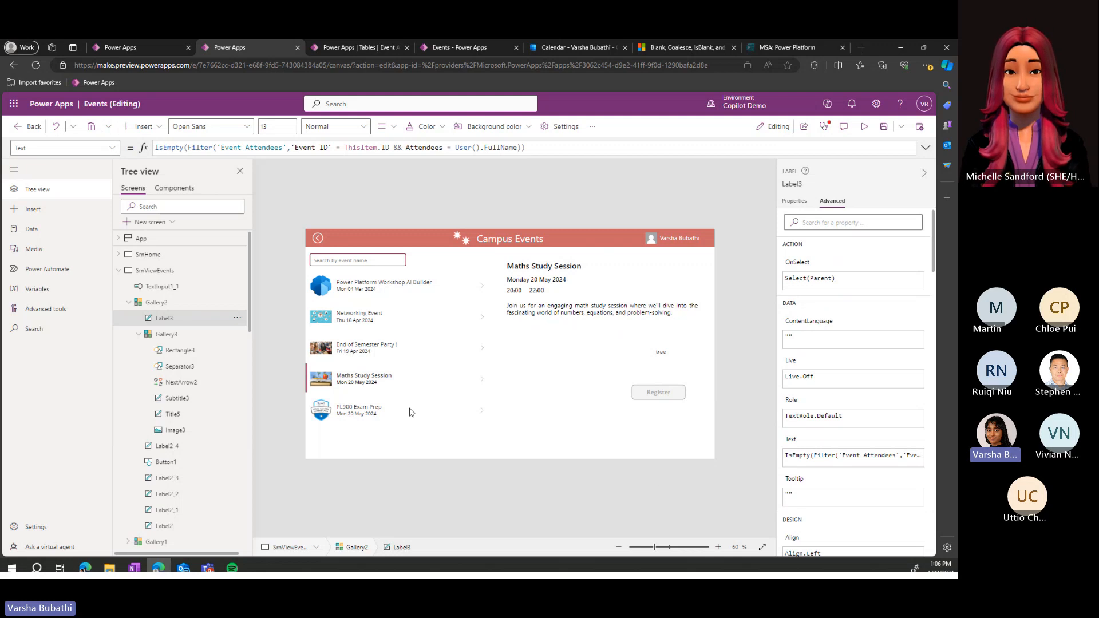
- Put If( in front of IsEmpty in the label's Text formula, with a capital I
click(786, 456)
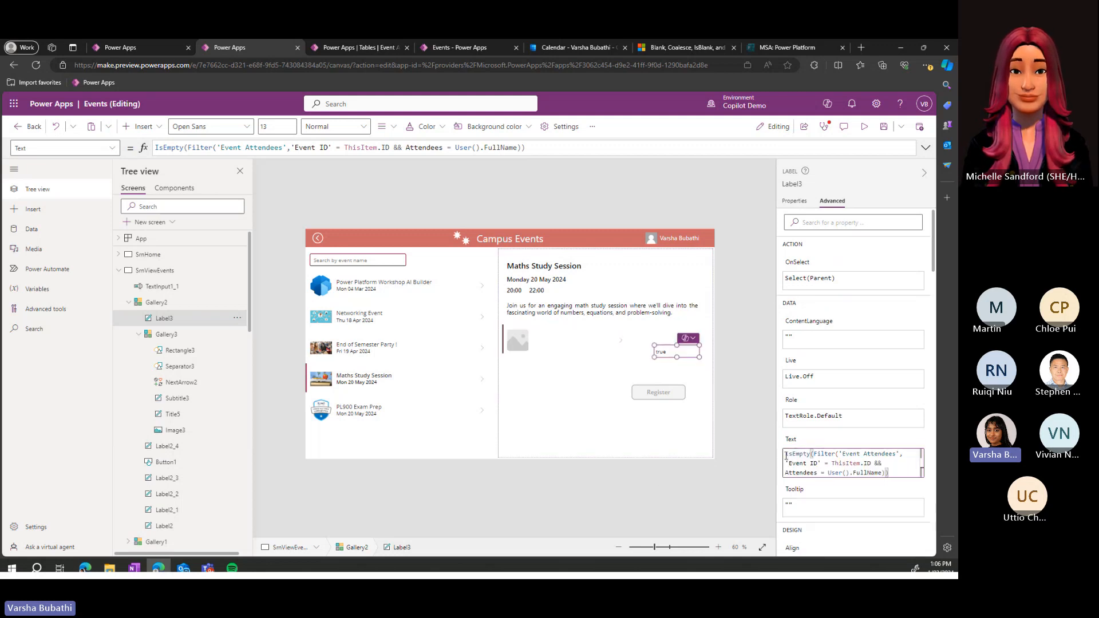
double_click(790, 455)
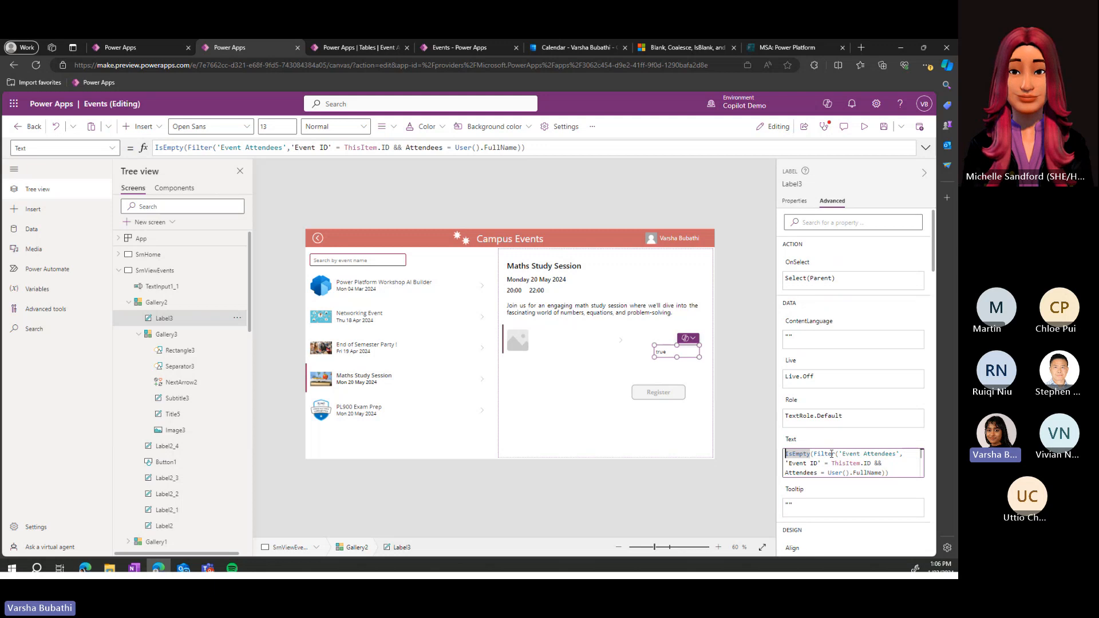
key(Left)
text(if()
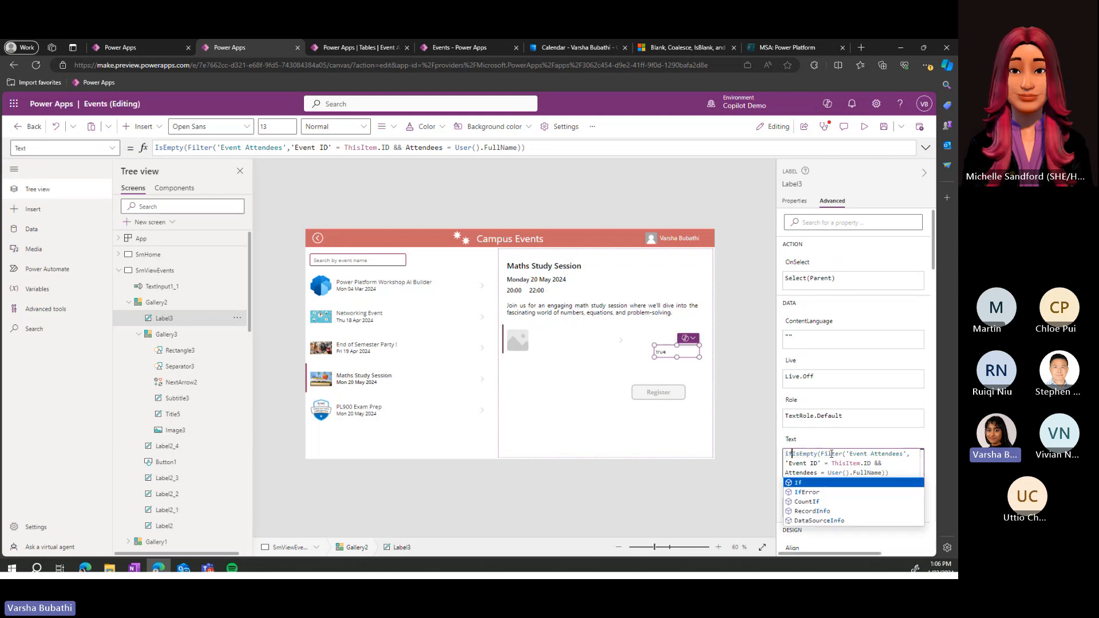
click(907, 458)
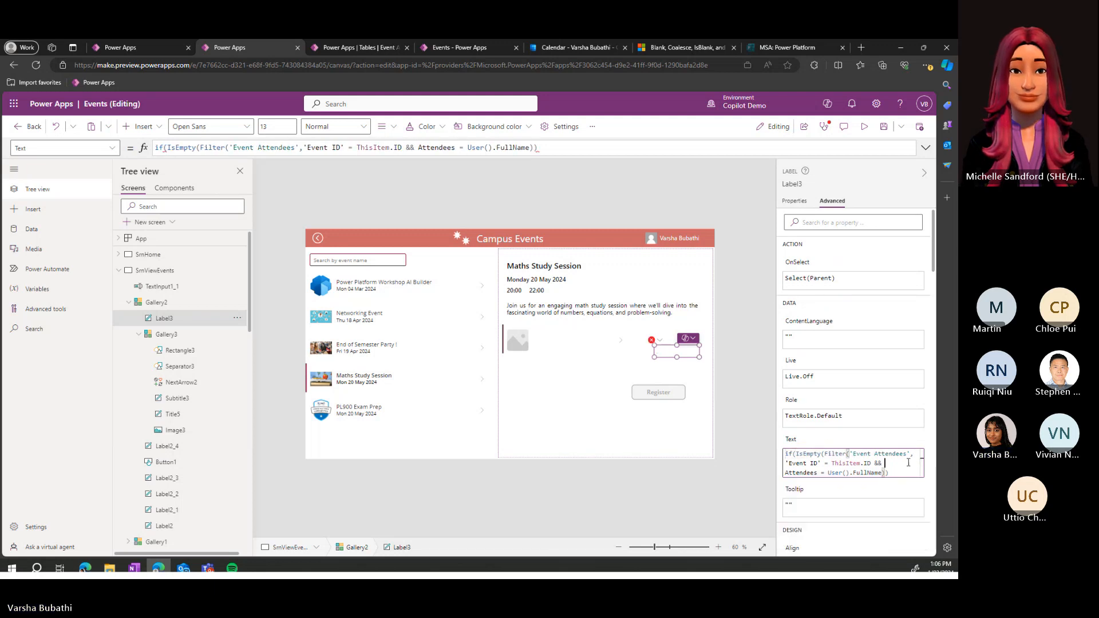
click(822, 454)
click(789, 453)
key(BackSpace)
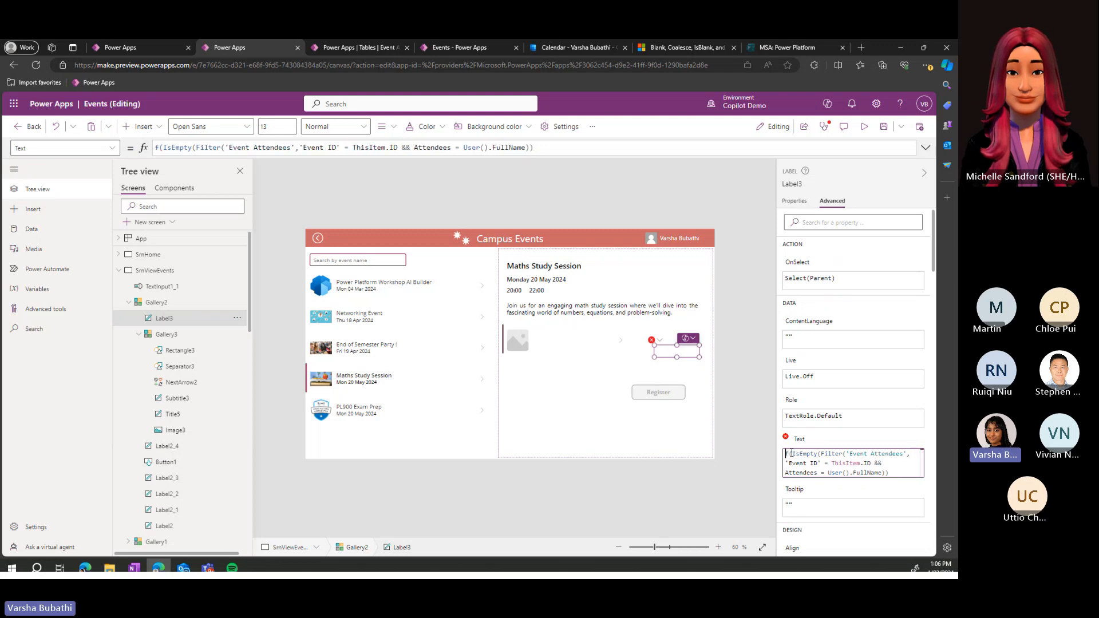
text(I)
key(Escape)
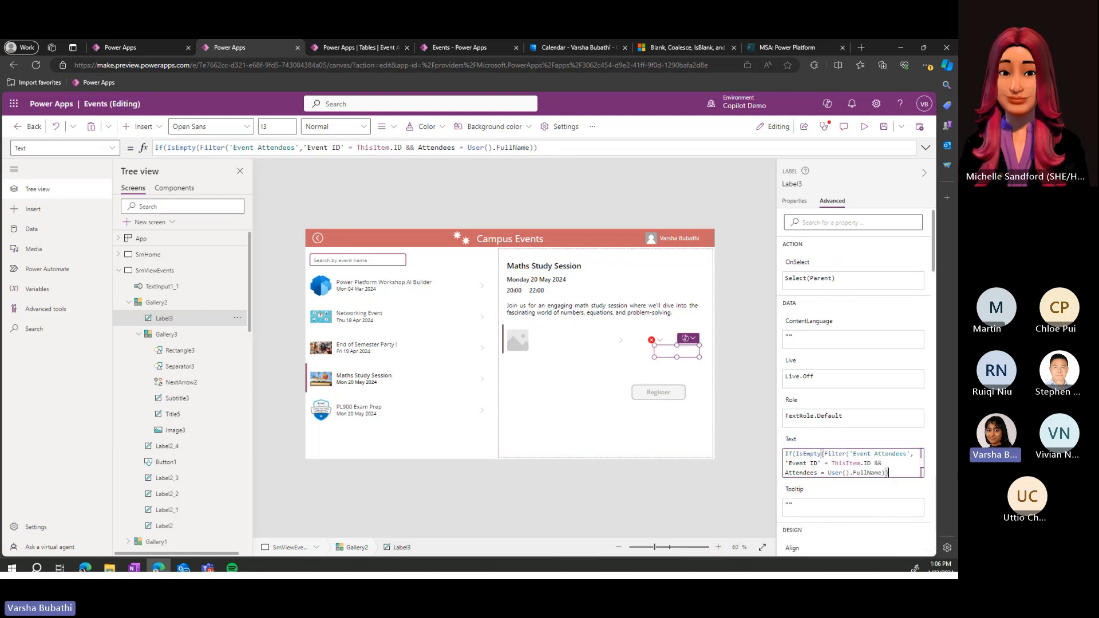
- Complete the label's If formula with "DisplayMode.Edit" as the true value and "DisplayMode.Disabled" as the false value
click(889, 472)
text(,)
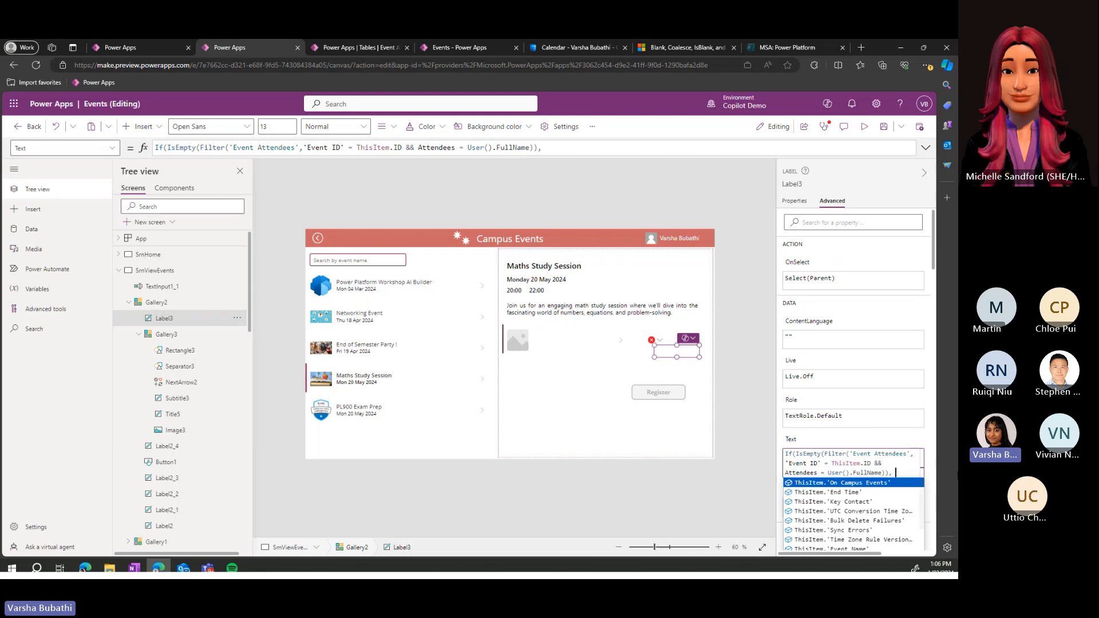
text( ")
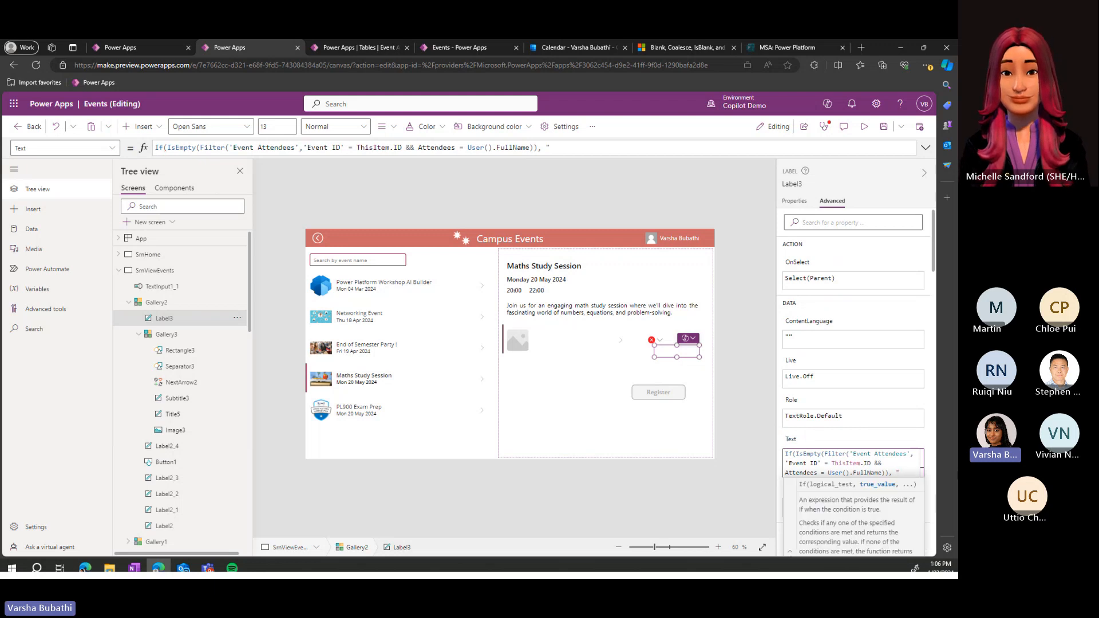
text(Display)
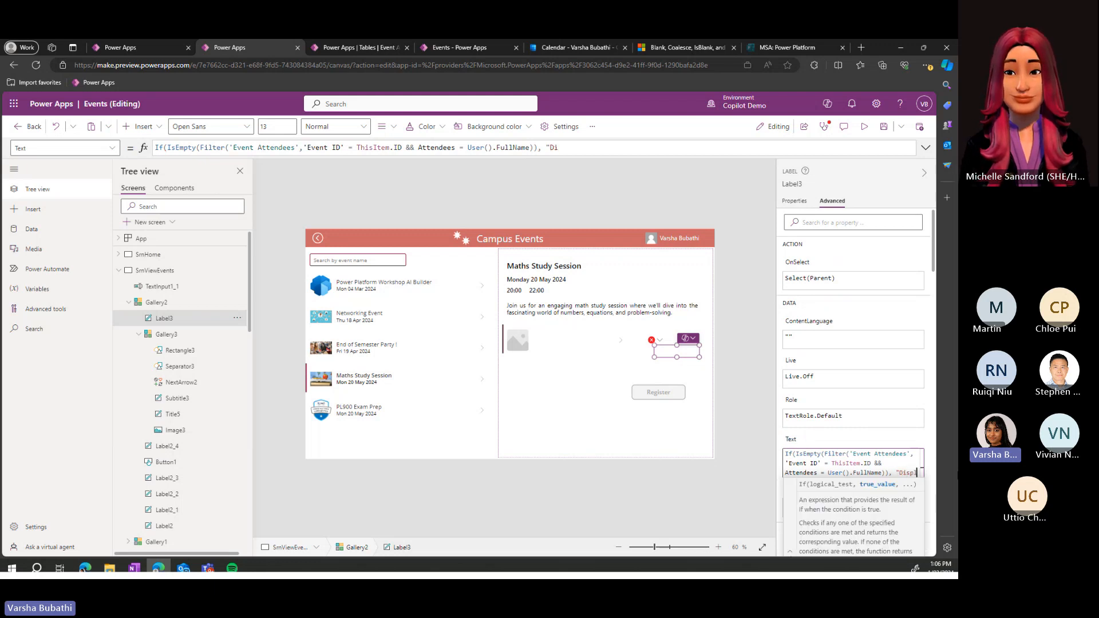
text(Mod)
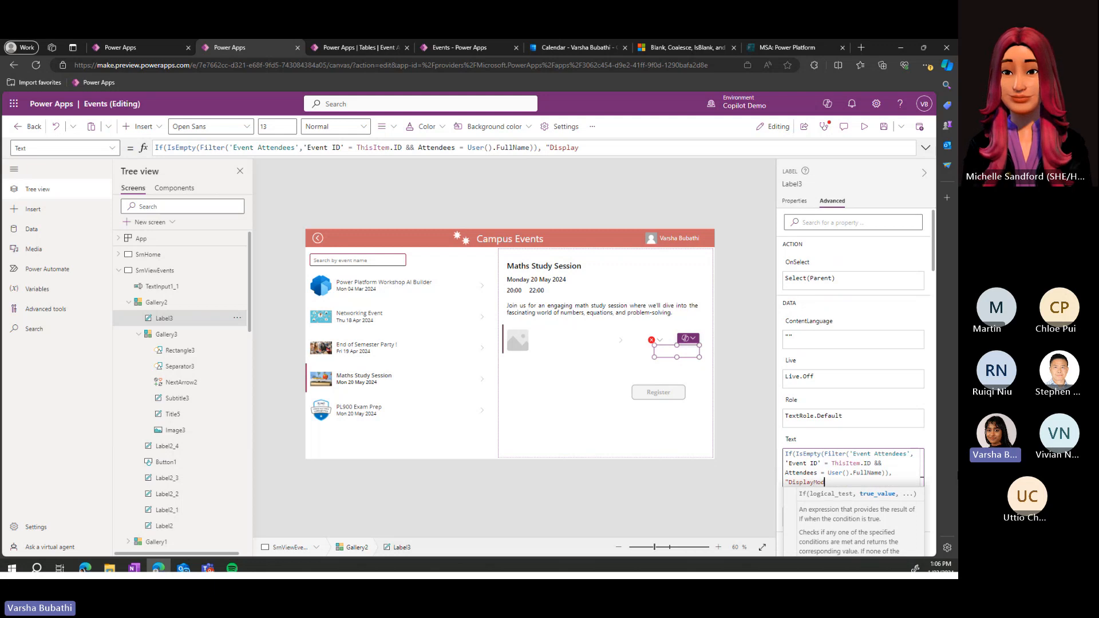
text(e.Edit)
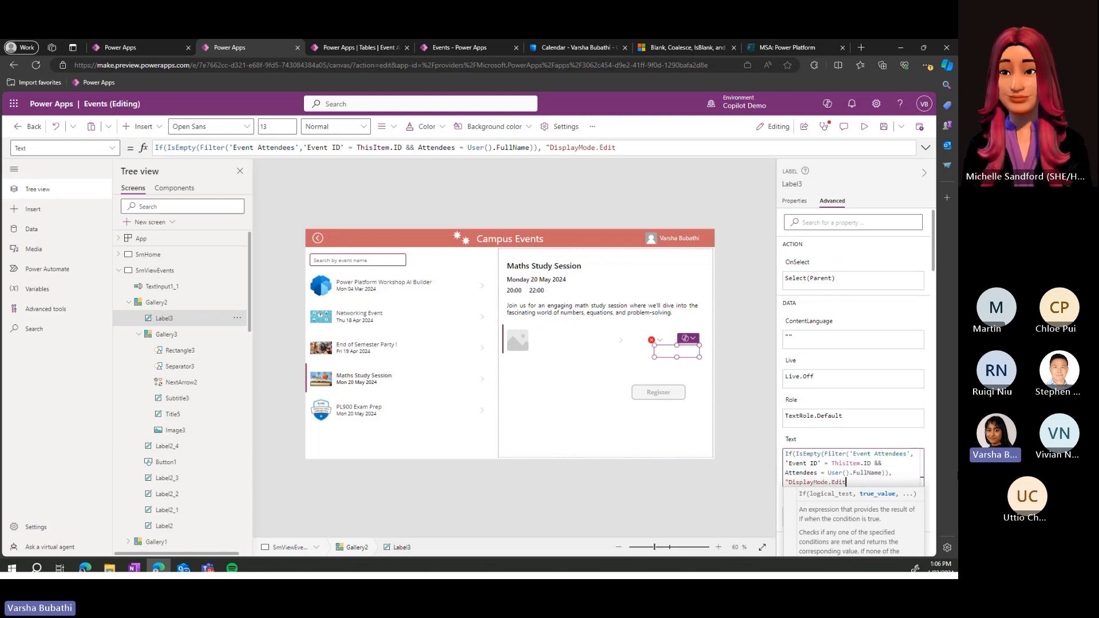
text(", )
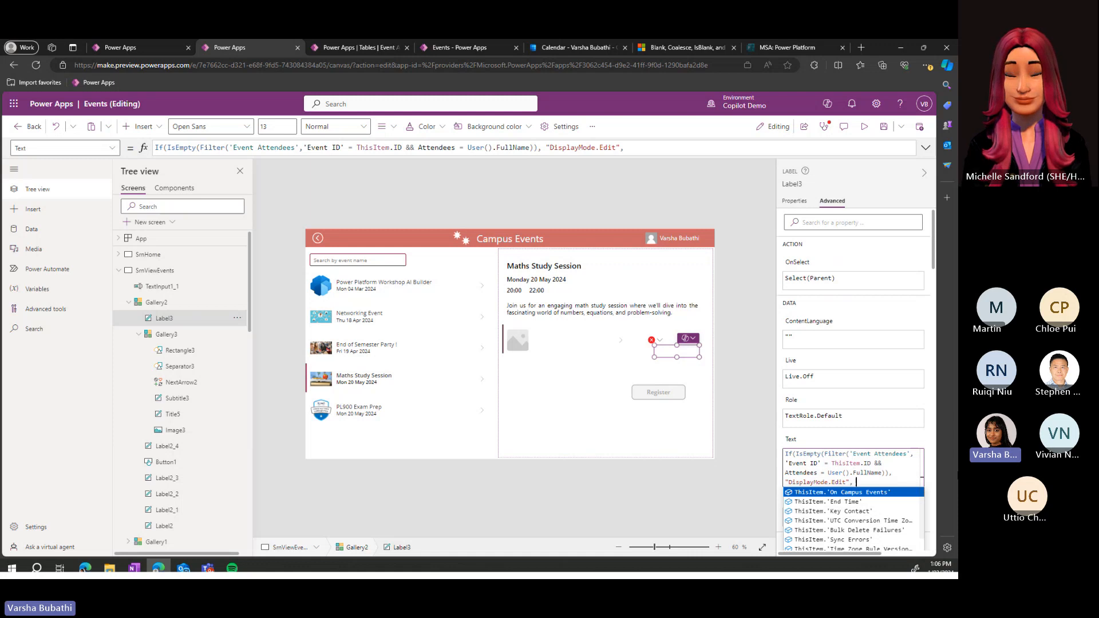
text("DisplayMod)
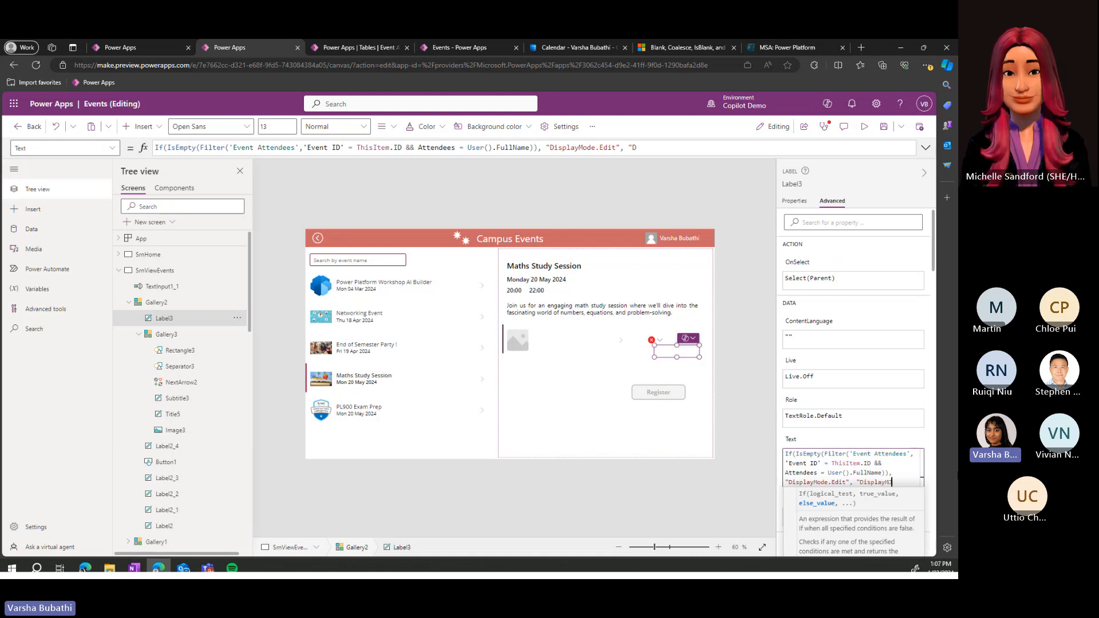
text(e)
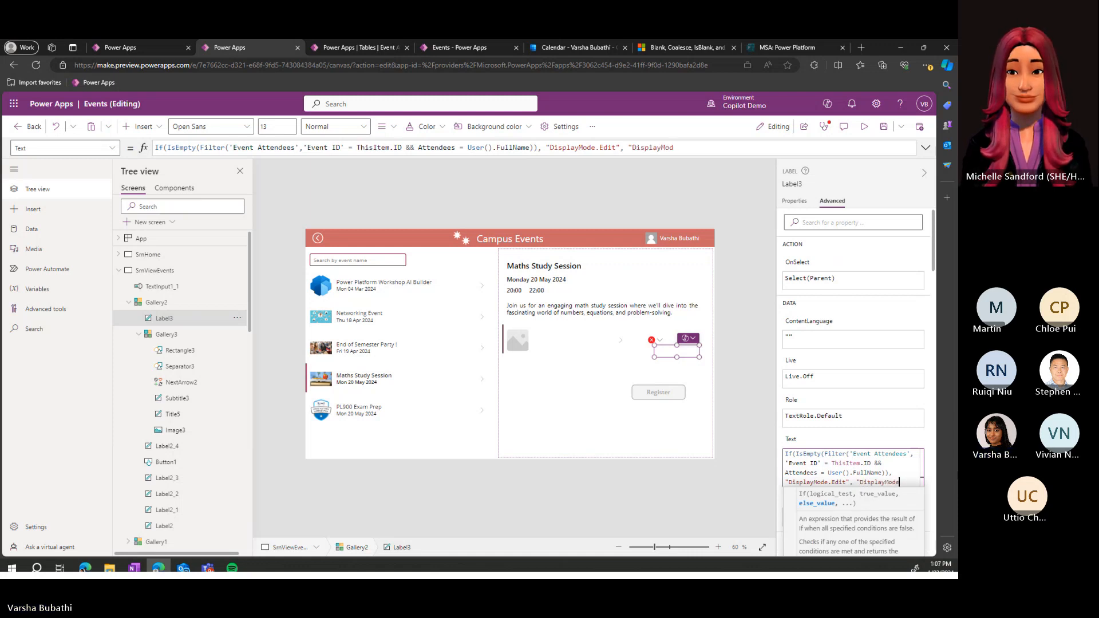
text(.Disabled)
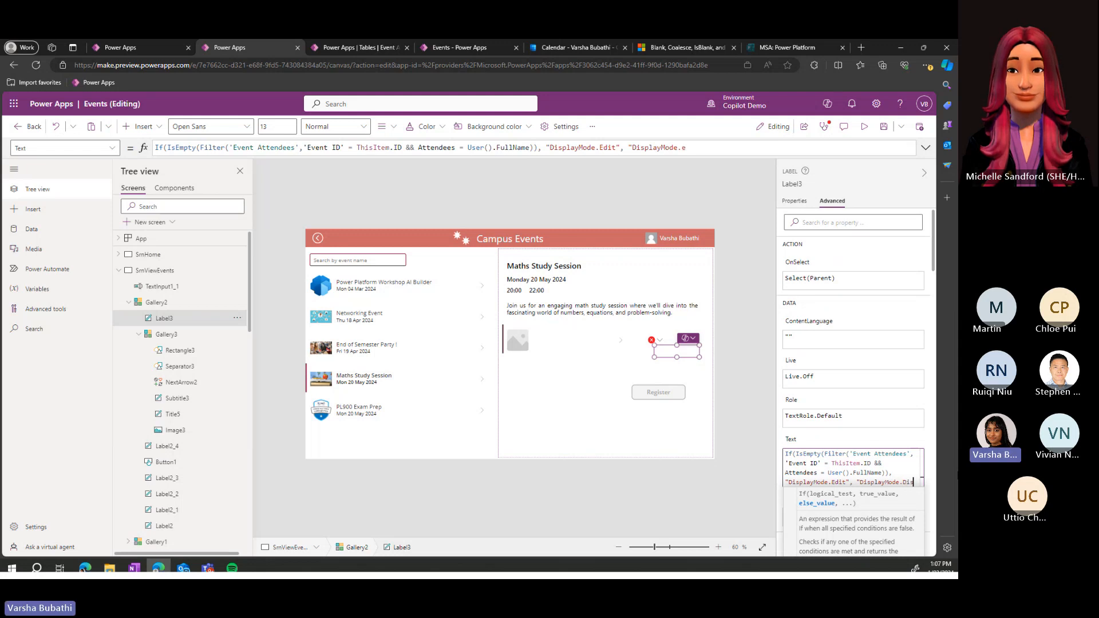
text("))
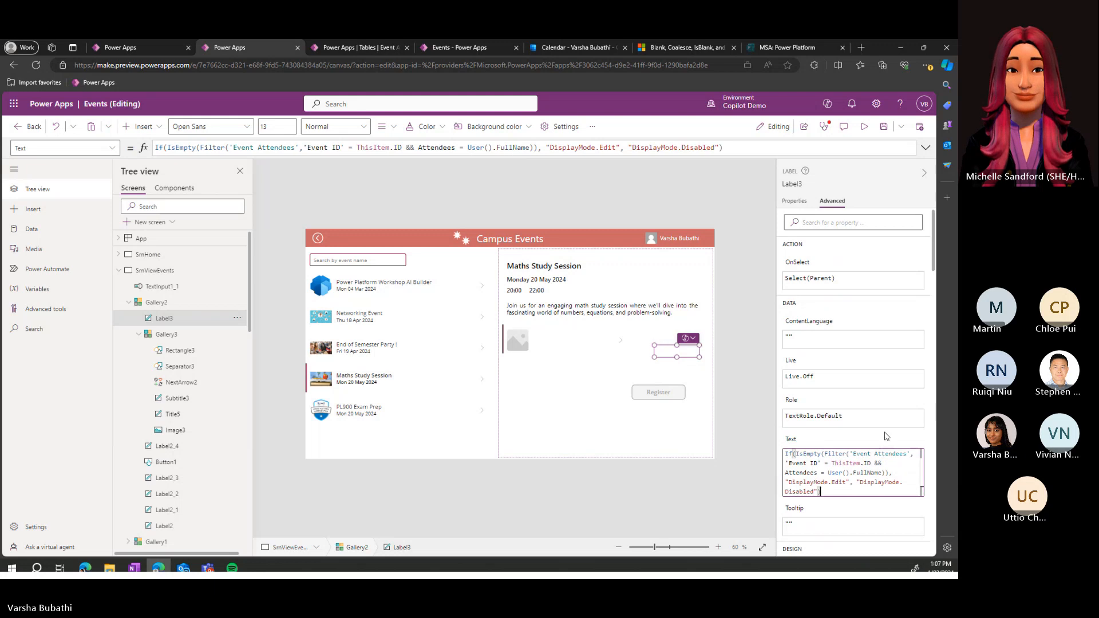
- Move the label down to just above the Register button and check its result for Maths Study Session and Networking Event
drag(700, 351, 665, 365)
click(726, 358)
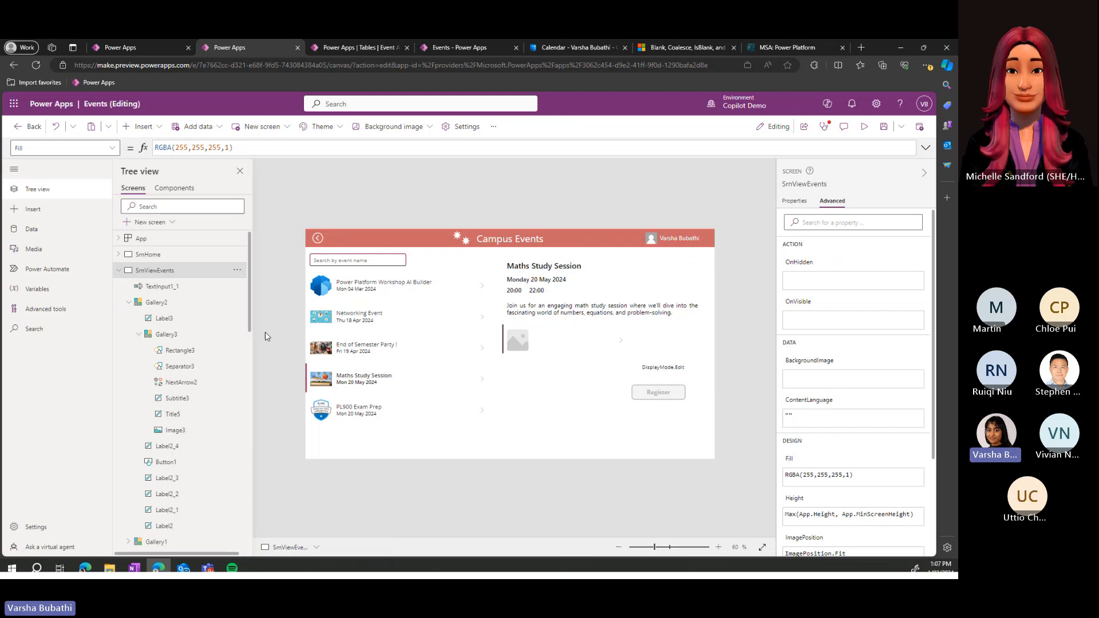
click(397, 316)
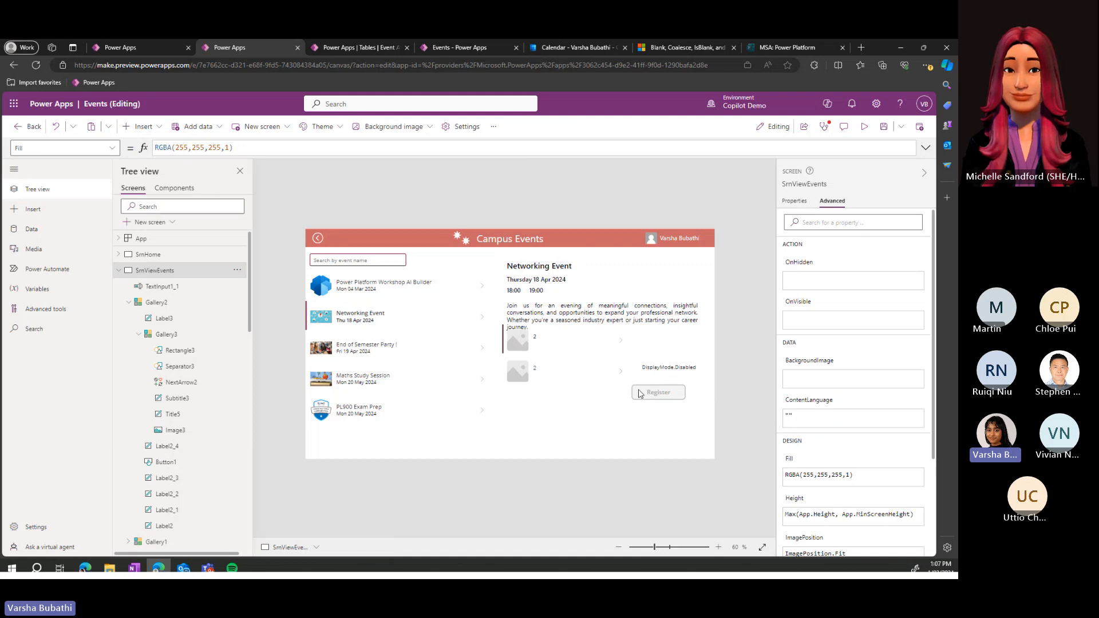
- Copy the label's whole If formula and paste it over the Register button's DisplayMode value
click(690, 366)
click(853, 458)
key(ctrl+a)
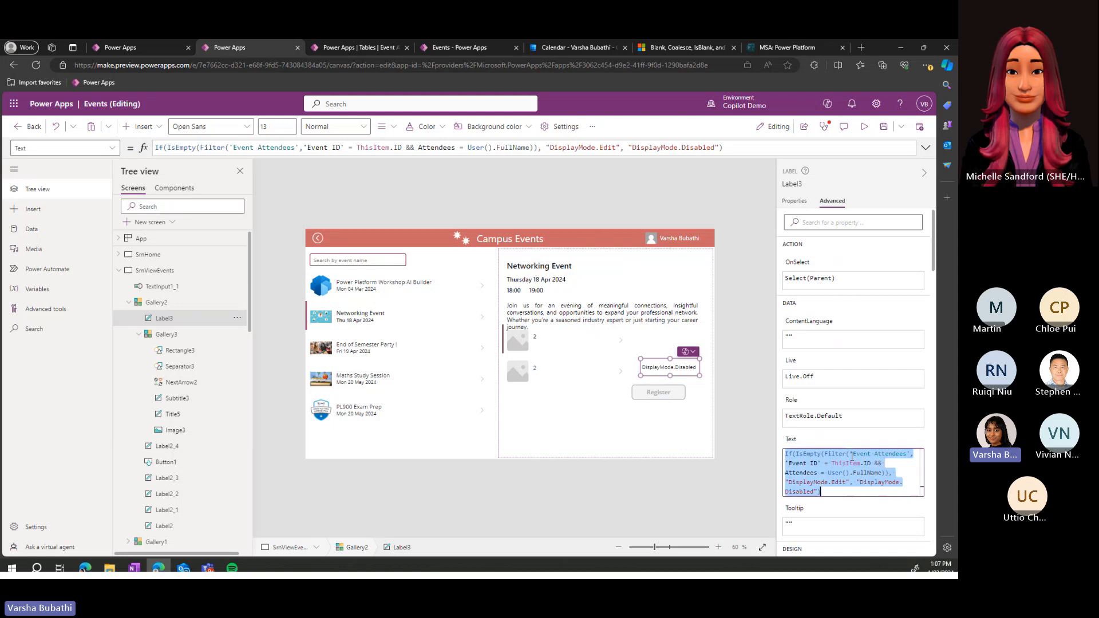
click(656, 393)
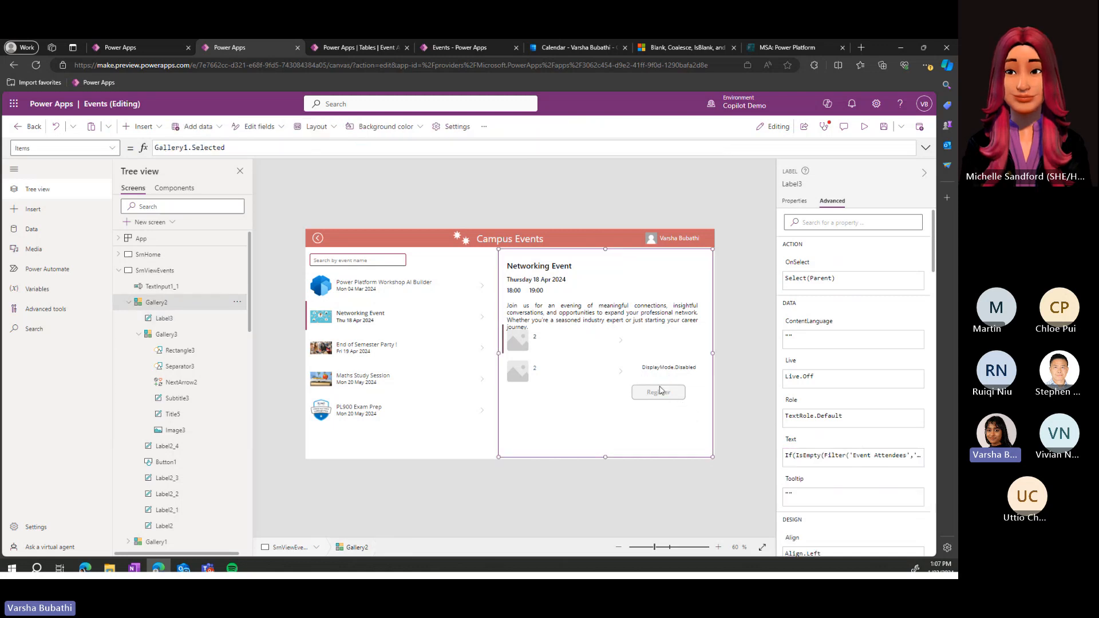
click(655, 391)
scroll(844, 366, down, 10)
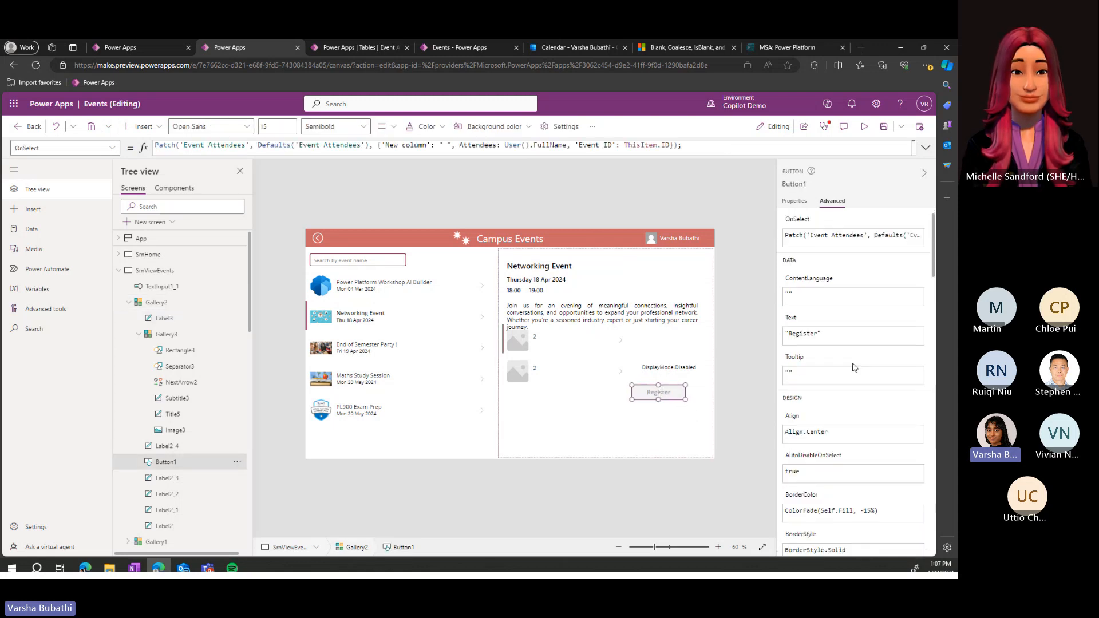
scroll(842, 386, up, 2)
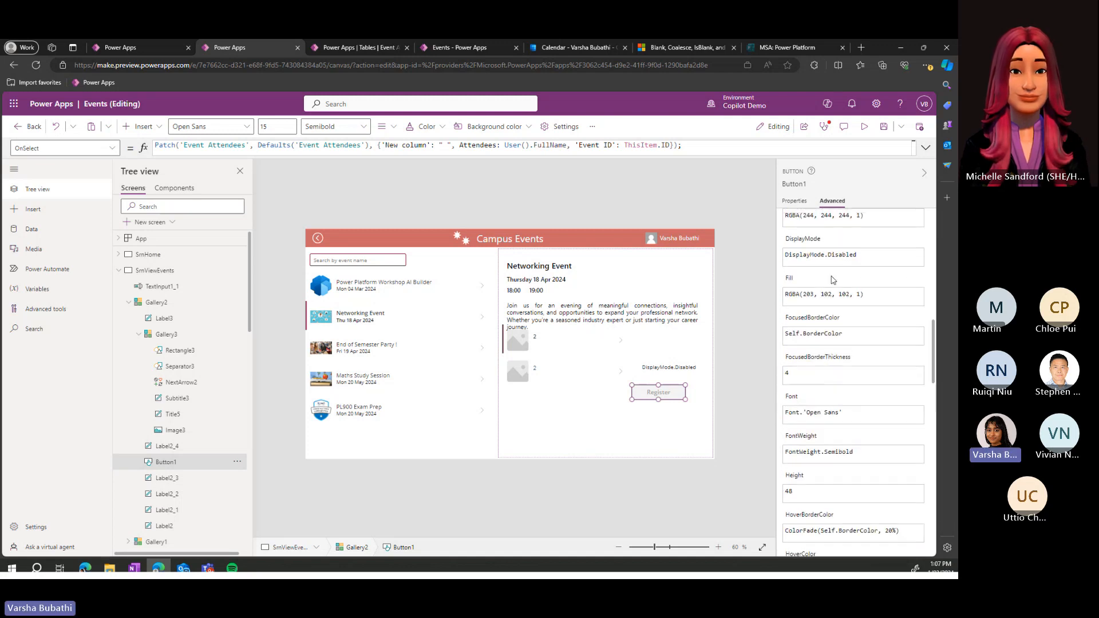
double_click(795, 256)
key(ctrl+a)
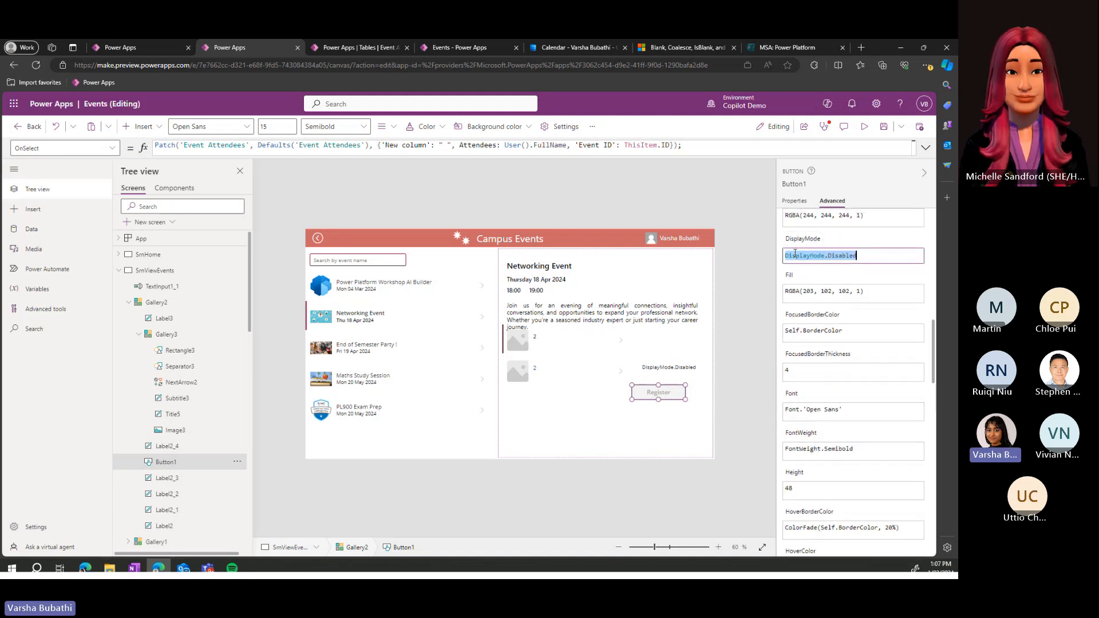
text(If(IsEmpty(Filter('Event Attendees', 'Event ID' = ThisItem.ID && Attendees = User().FullName)), "DisplayMode.Edit", "DisplayMode.Disabled"))
- Remove the quotation marks around DisplayMode.Edit and DisplayMode.Disabled in the Register button's DisplayMode formula
double_click(815, 290)
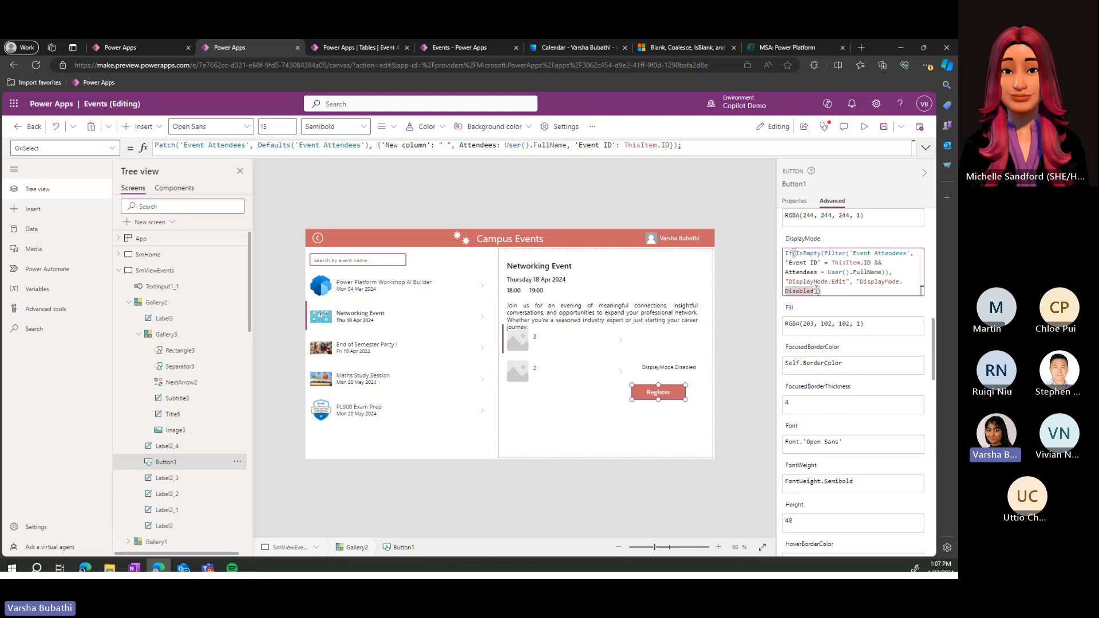
key(Right)
key(BackSpace)
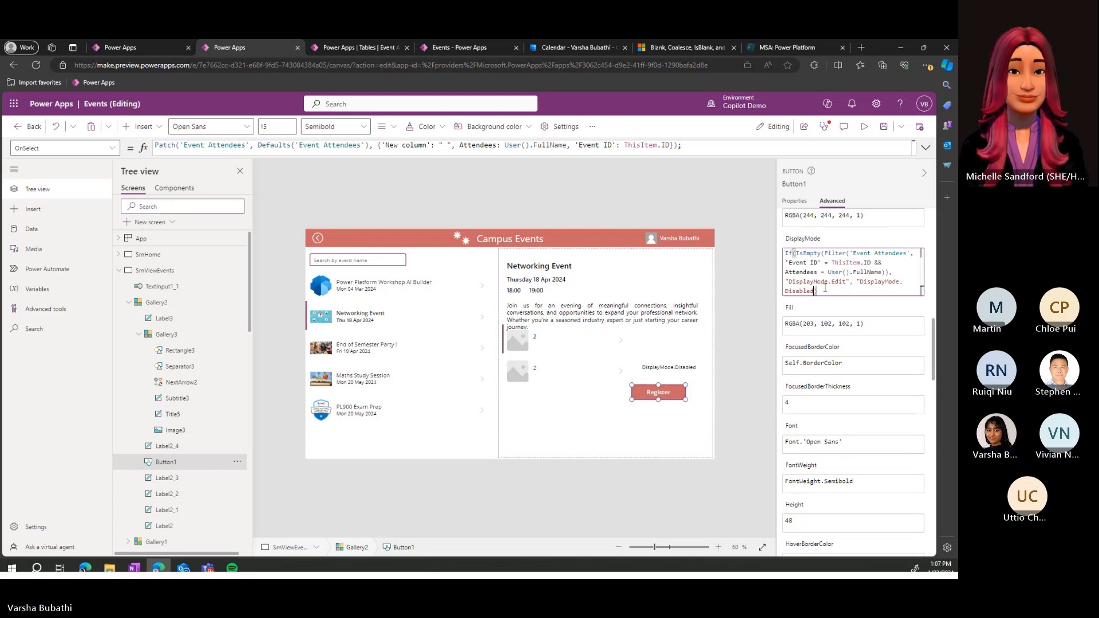
key(ctrl+Left)
key(ctrl+Left)
key(BackSpace)
key(Left)
key(Left)
key(Left)
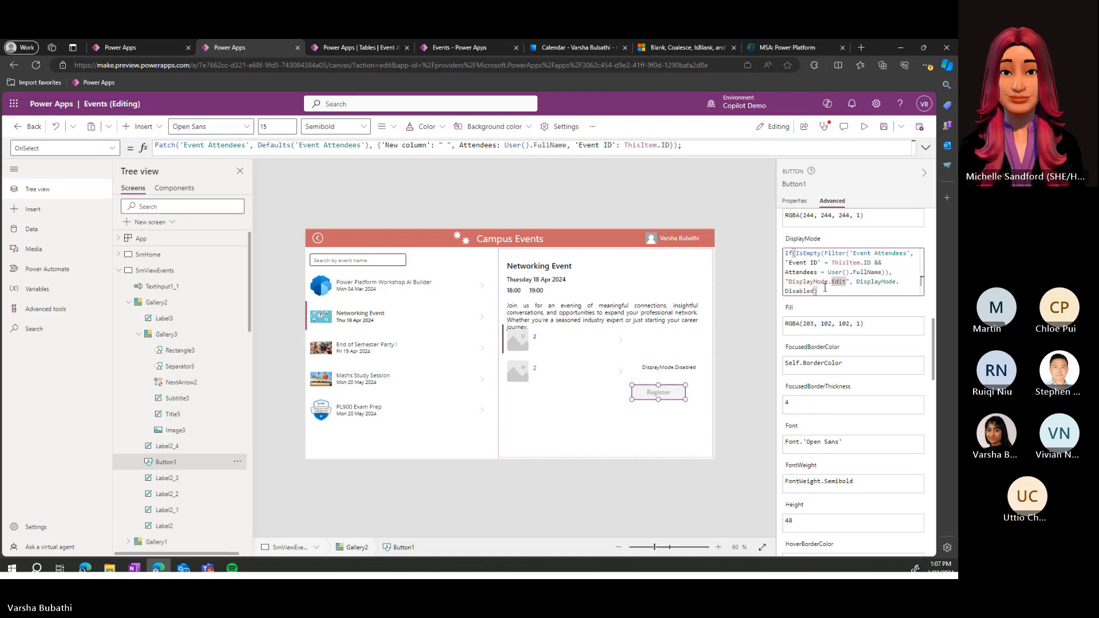
key(Delete)
key(ctrl+Left)
key(ctrl+Left)
key(BackSpace)
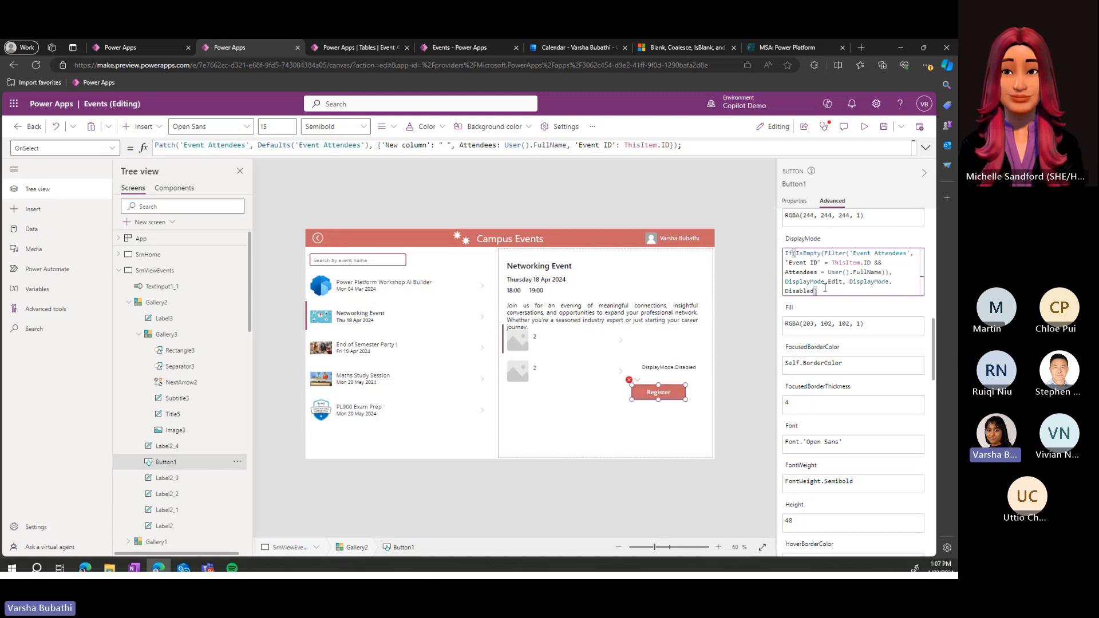
click(744, 331)
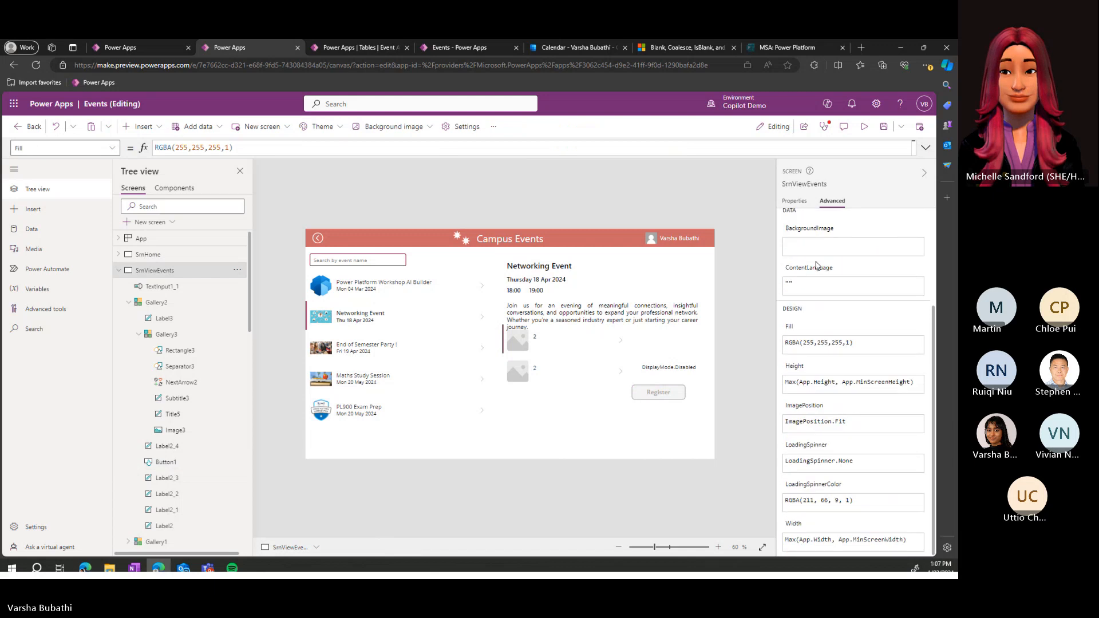
- Check the Register button's state for Power Platform Workshop AI Builder, Networking Event, End of Semester Party and Maths Study Session
click(416, 294)
click(390, 316)
click(379, 352)
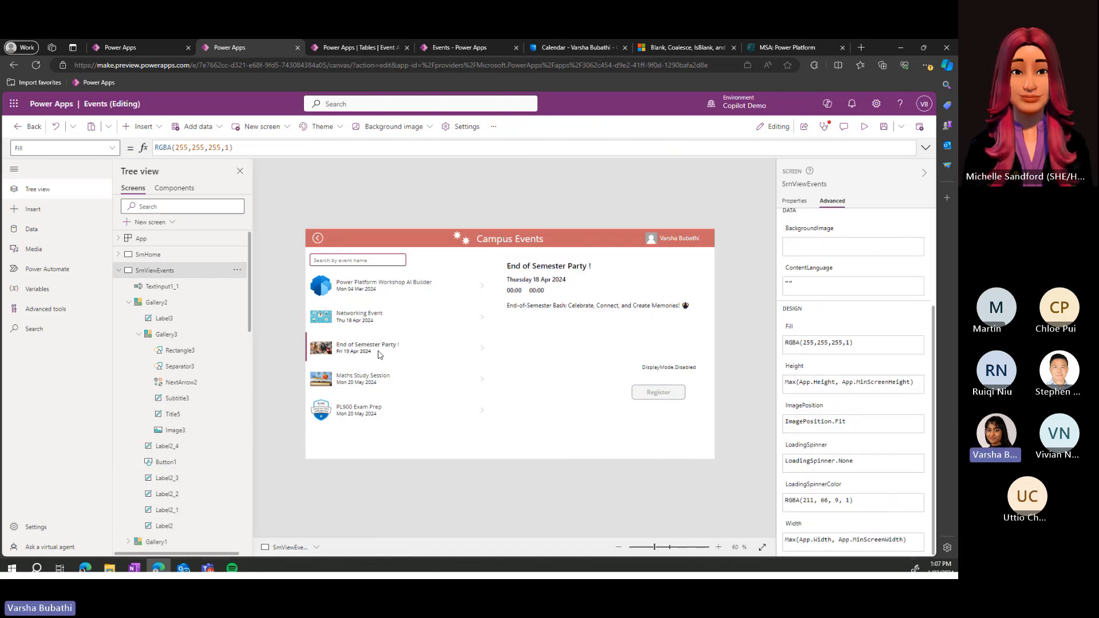
click(377, 378)
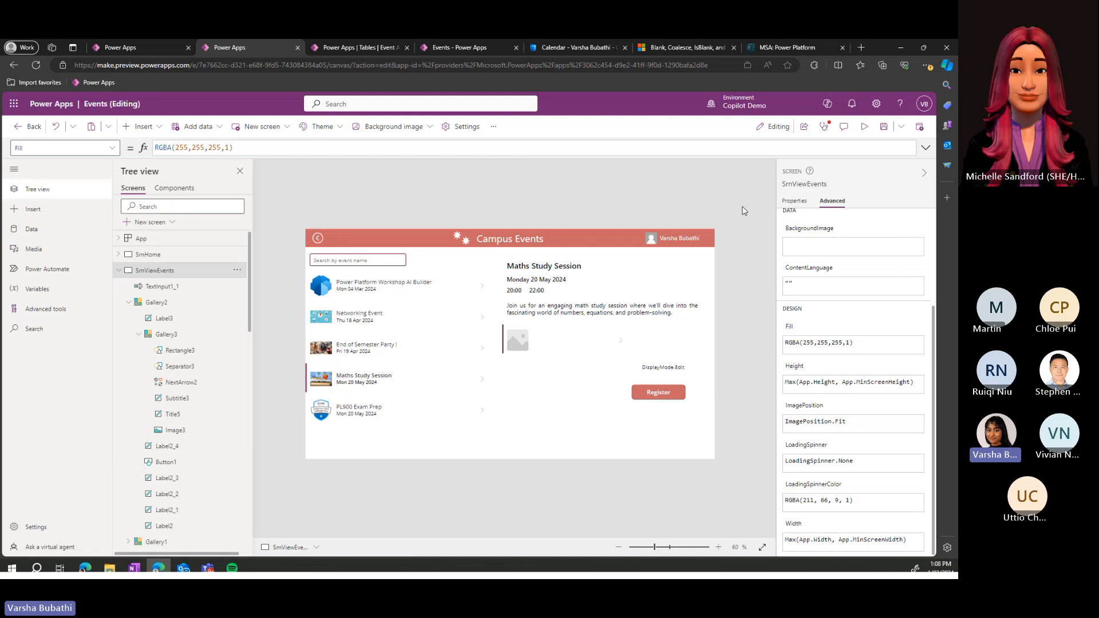
- Look at the IsEmpty entry in the Microsoft Learn reference, and inspect the test label's formula back in the Events app
click(678, 47)
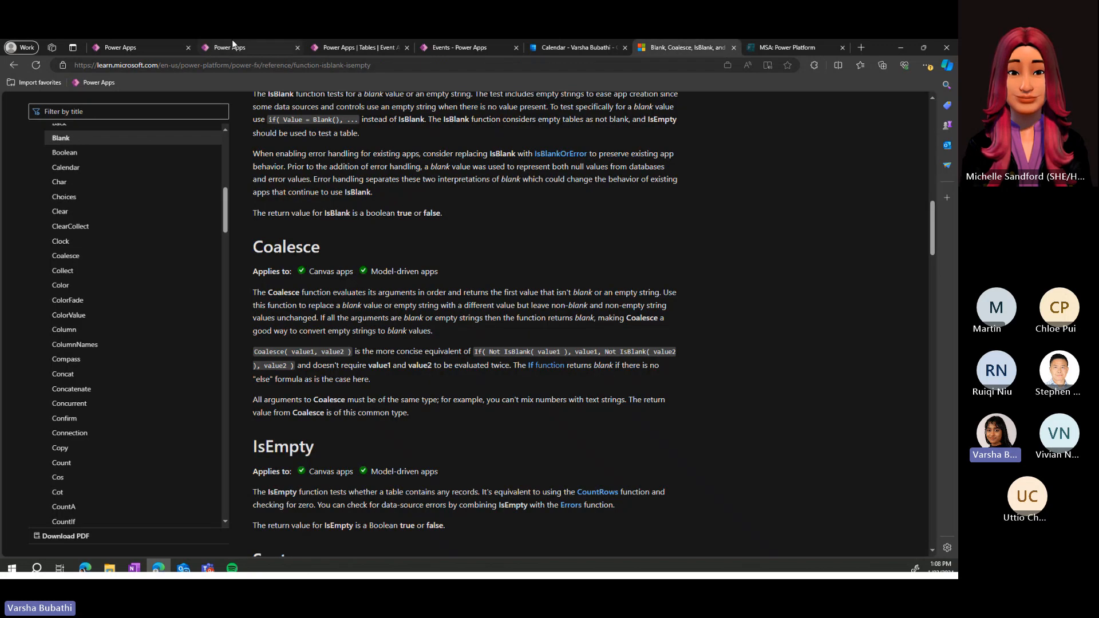
click(275, 47)
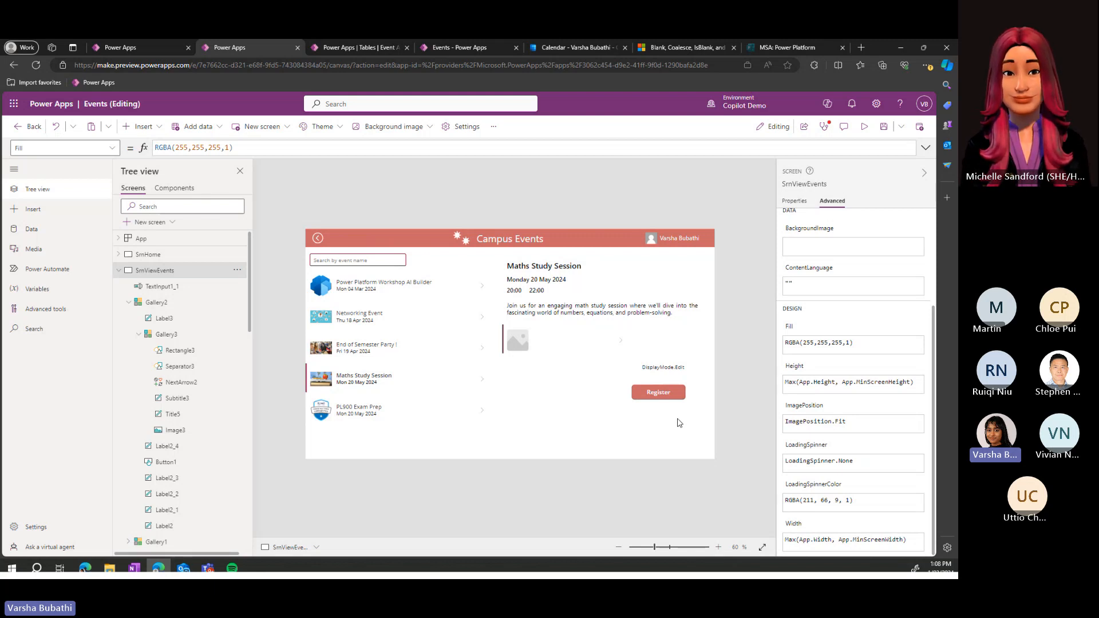
click(671, 372)
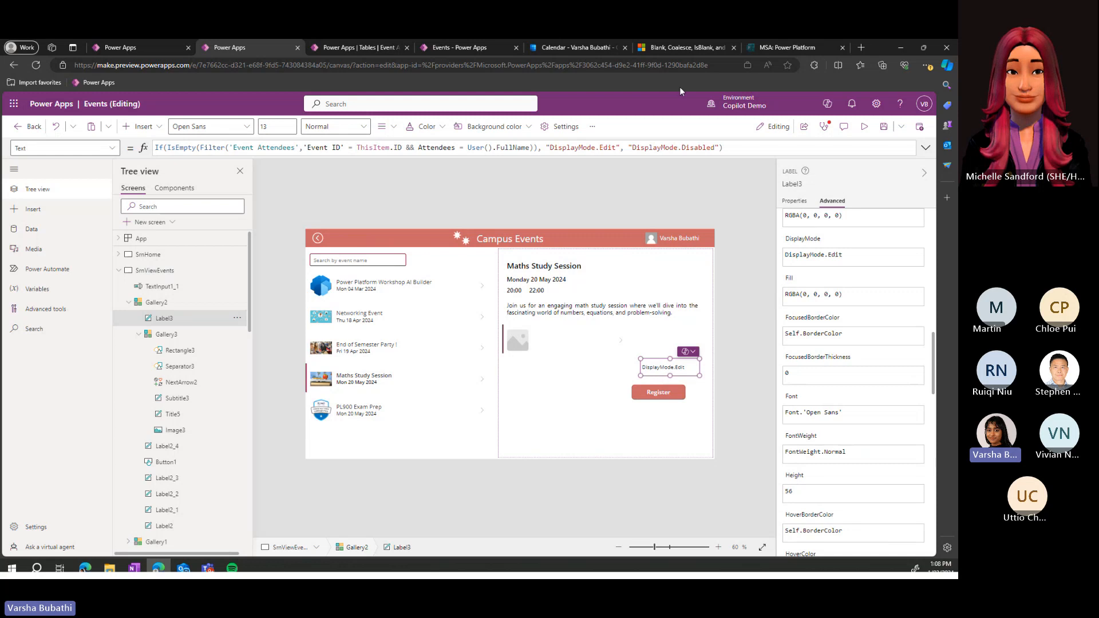
- Browse the Power Fx formula reference on Microsoft Learn and view the Back and Navigate functions article
click(691, 51)
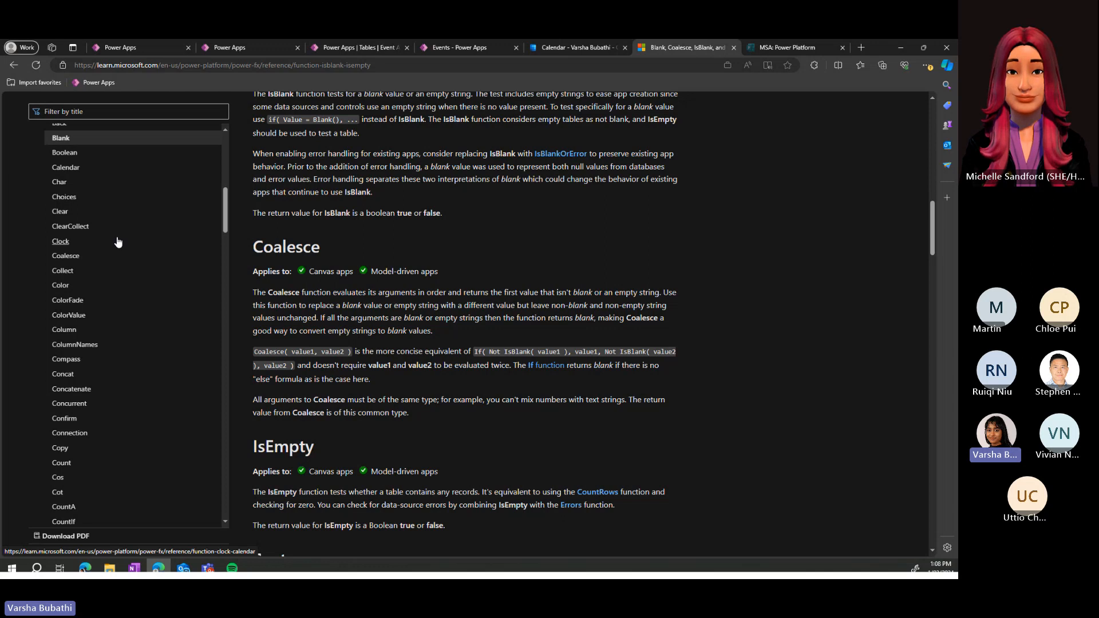
scroll(115, 235, up, 4)
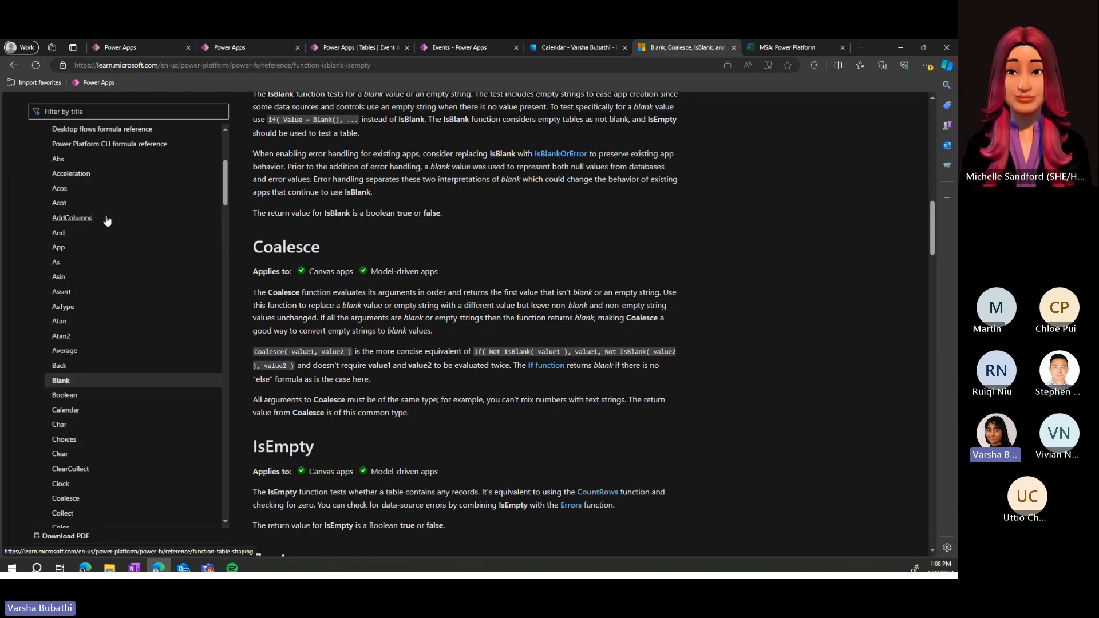
click(91, 364)
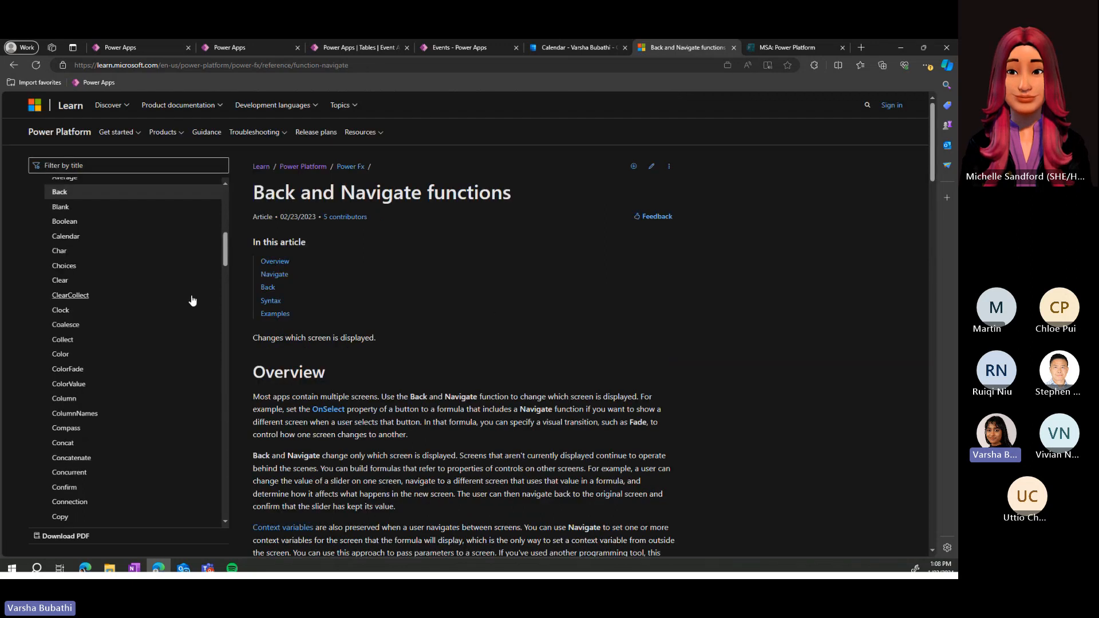
scroll(87, 272, down, 2)
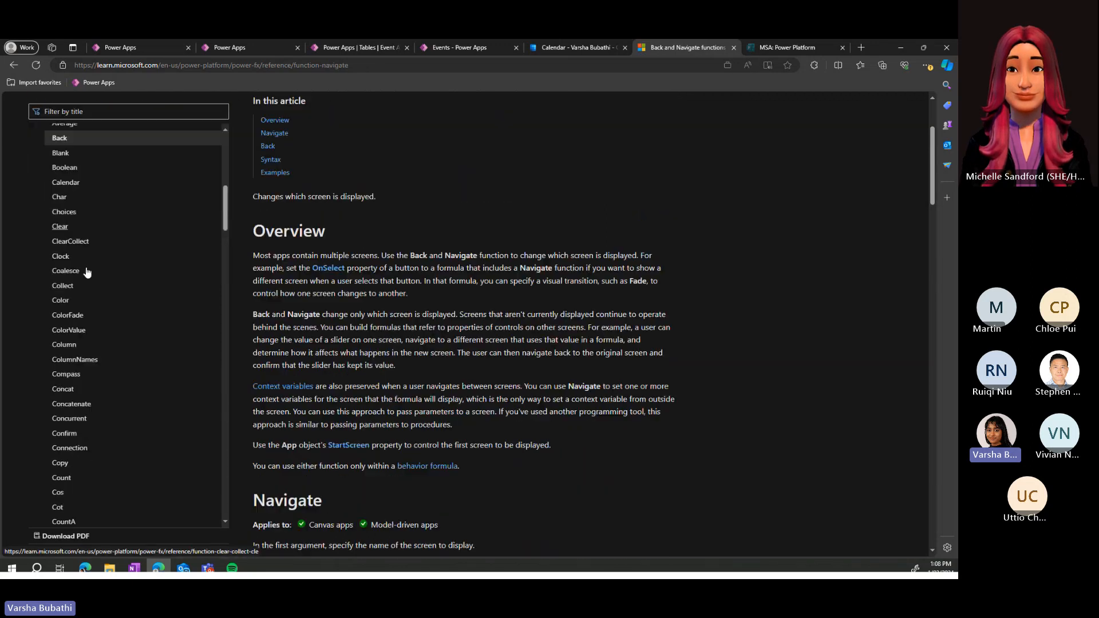
scroll(87, 273, down, 2)
drag(224, 218, 214, 152)
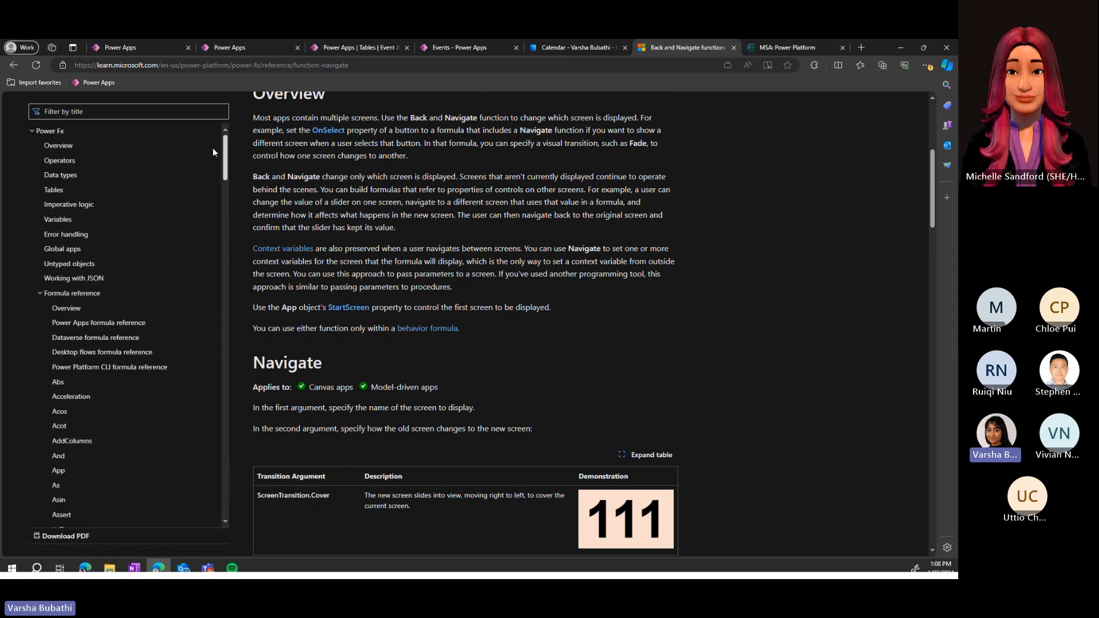
scroll(213, 152, down, 3)
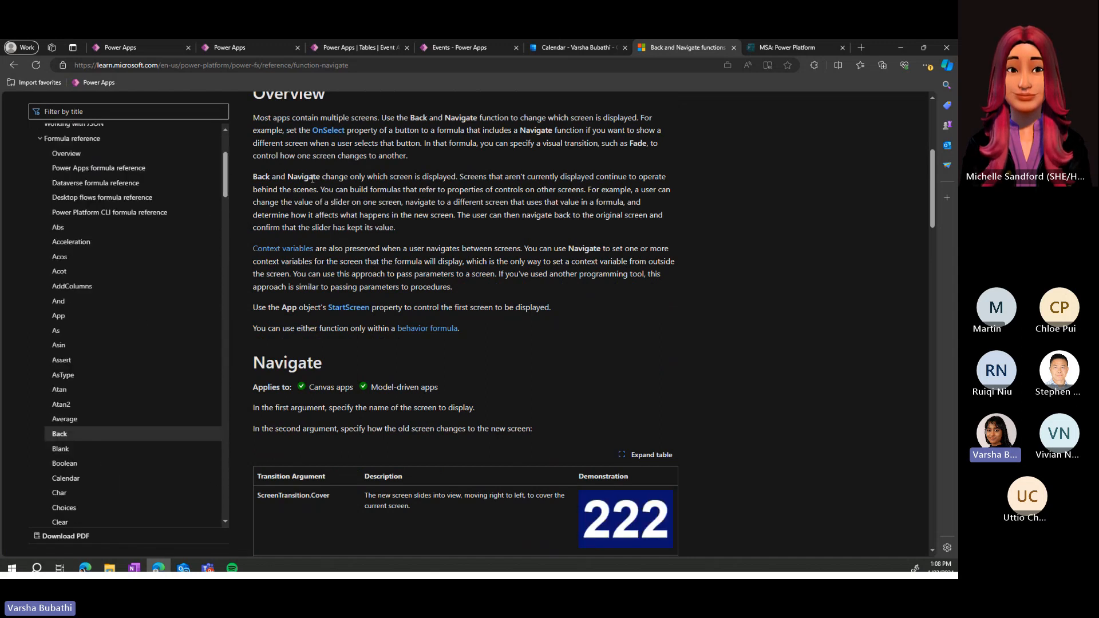
- Return to the Events app in the editor and publish its current version
click(265, 53)
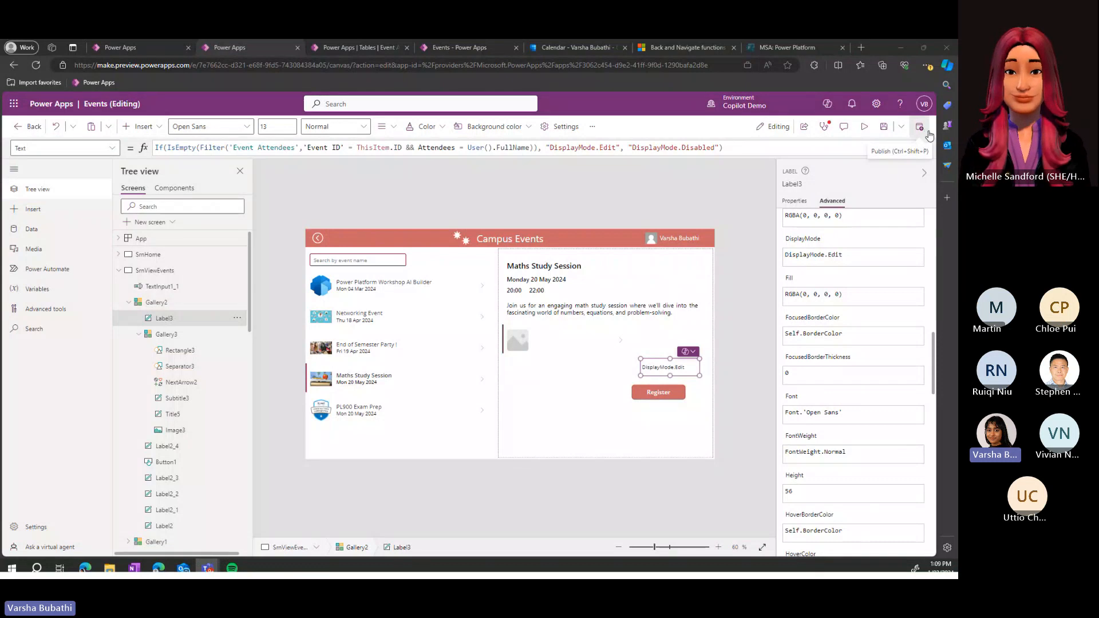
key(ctrl+s)
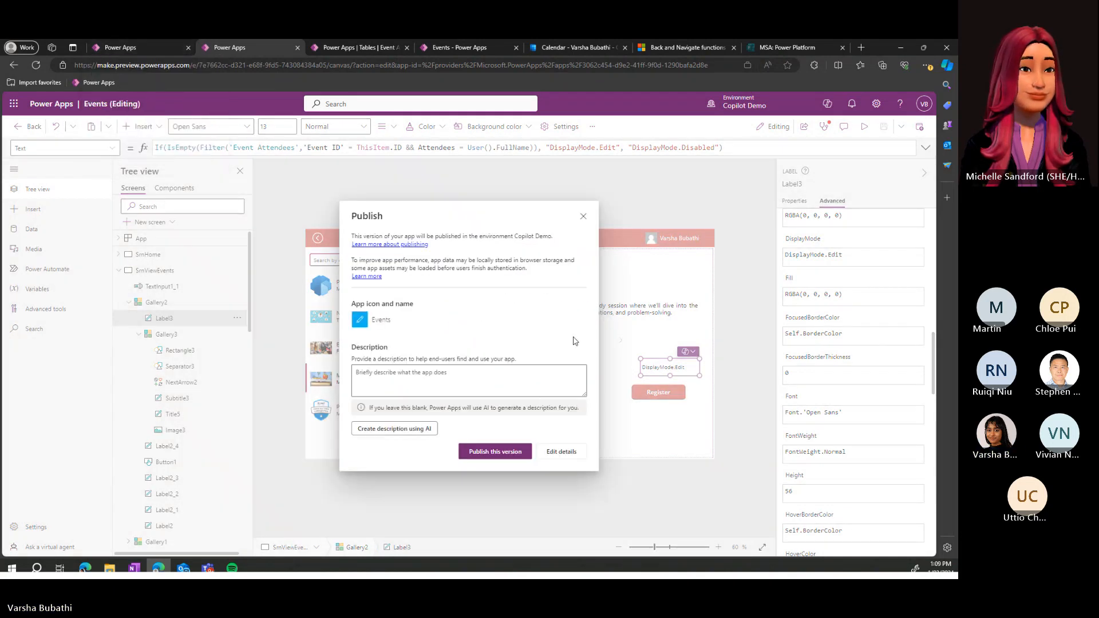
click(508, 452)
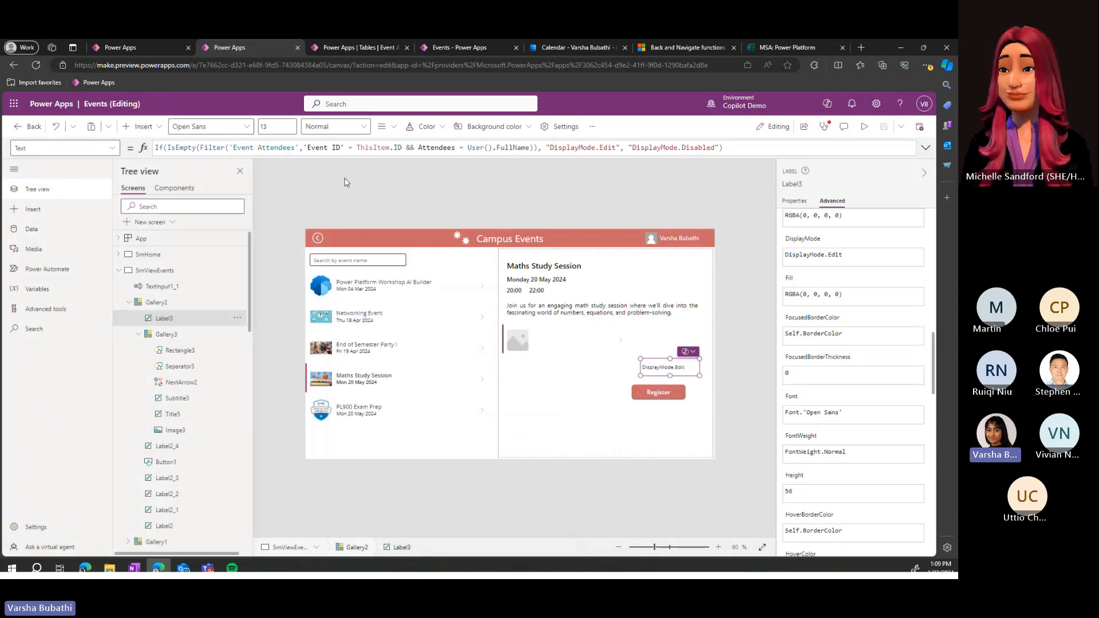
- Leave the Contacts app editor and open the list of solutions in the Copilot Demo environment
click(126, 48)
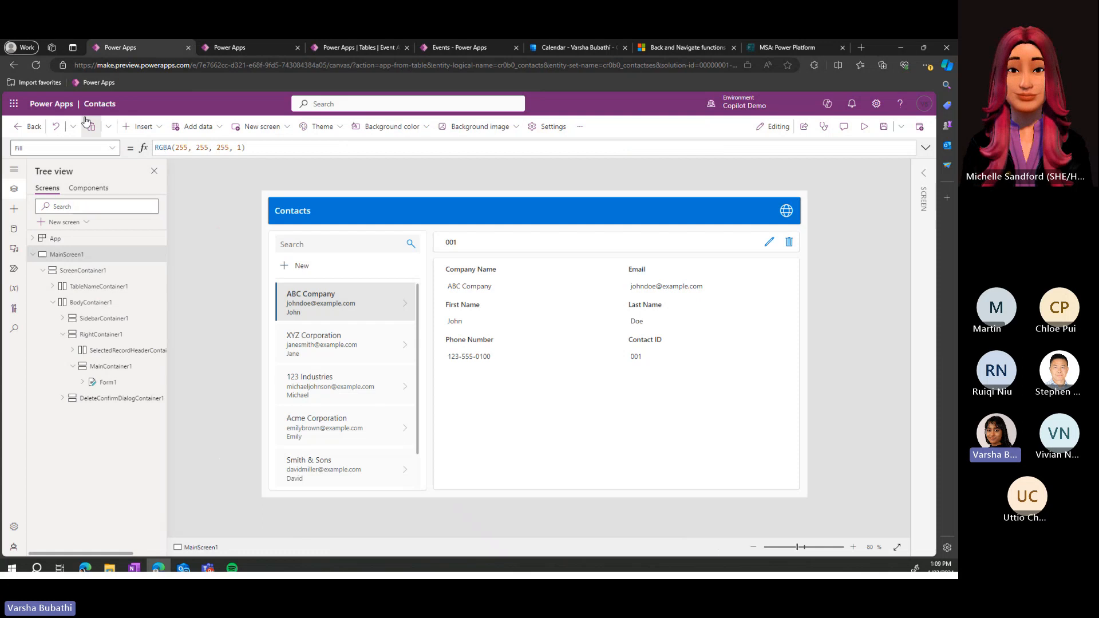
click(19, 133)
click(570, 364)
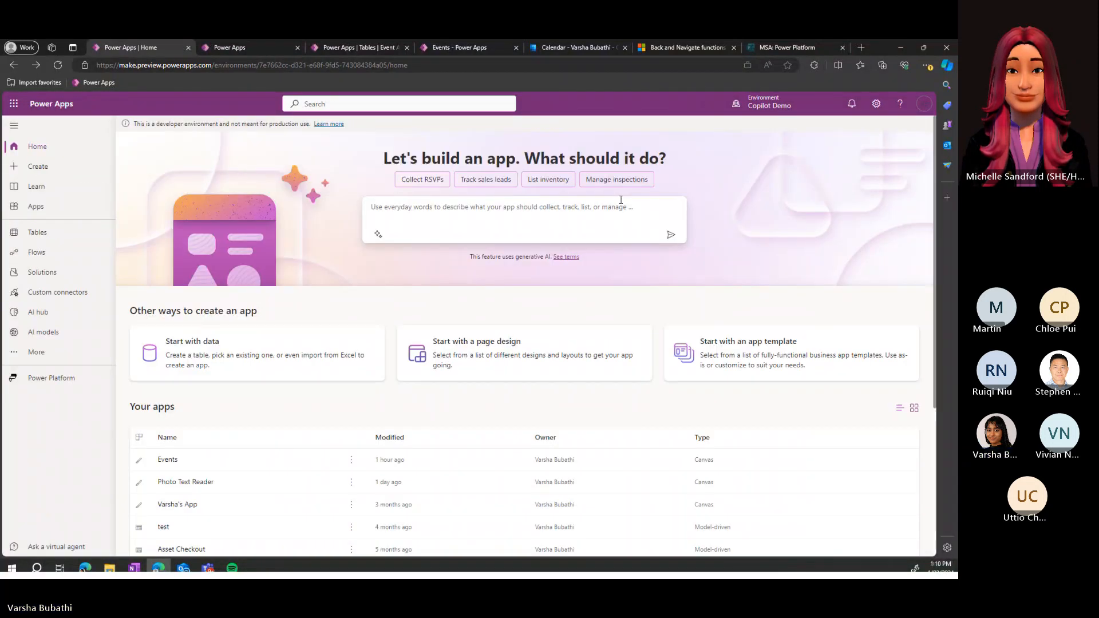
click(33, 278)
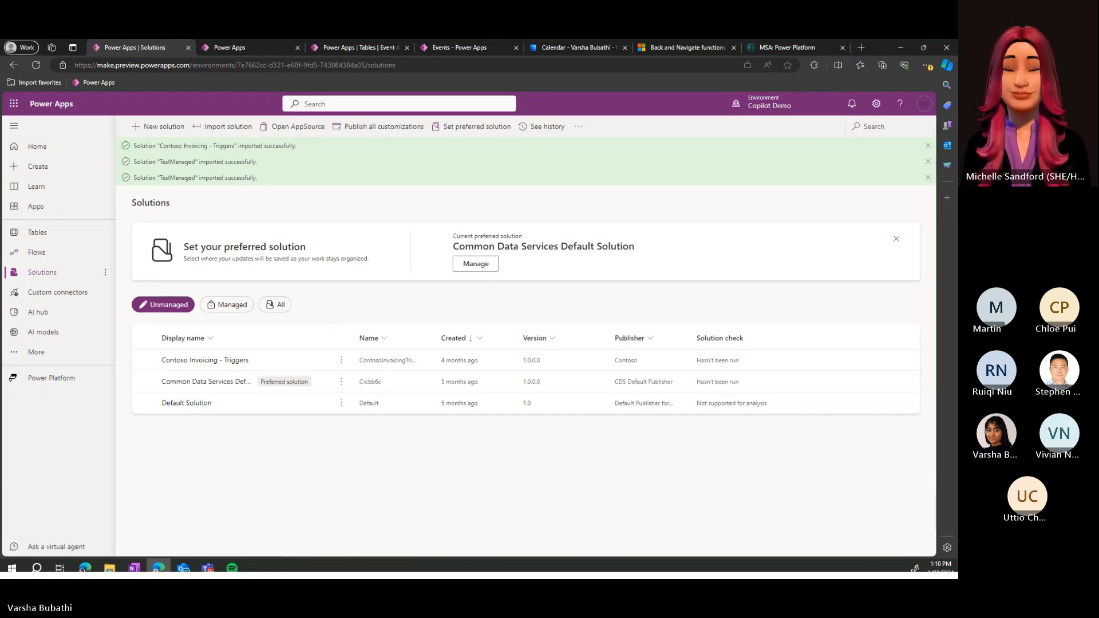
key(alt+Tab)
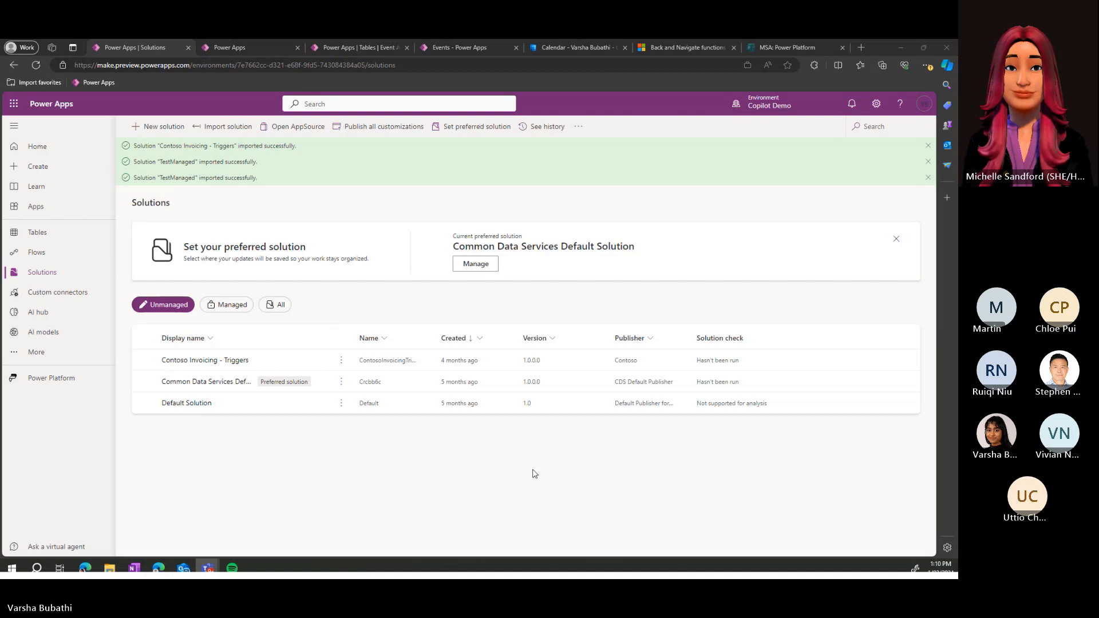
key(alt+Tab)
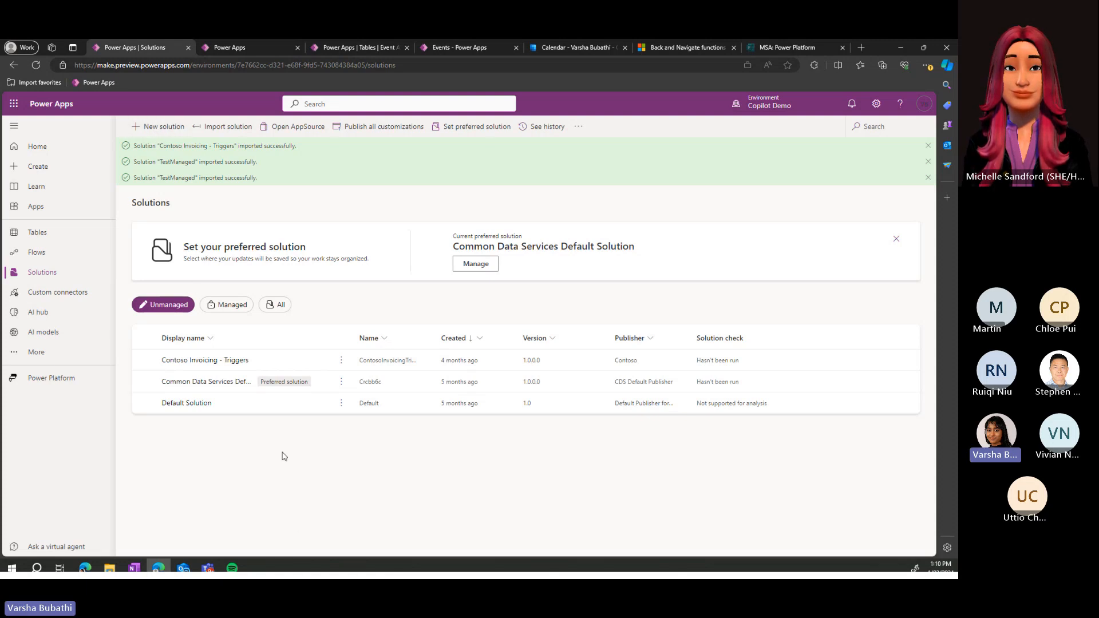
- Examine the managed and unmanaged solutions, opening TestManaged and Default Solution and comparing which commands are available for each kind
click(229, 305)
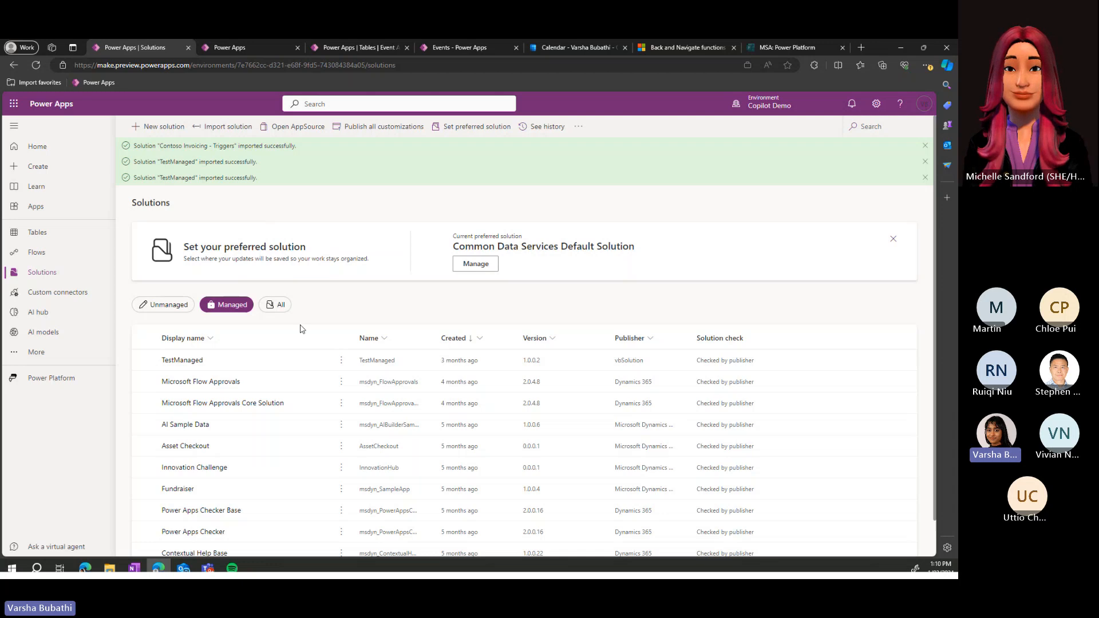
click(182, 360)
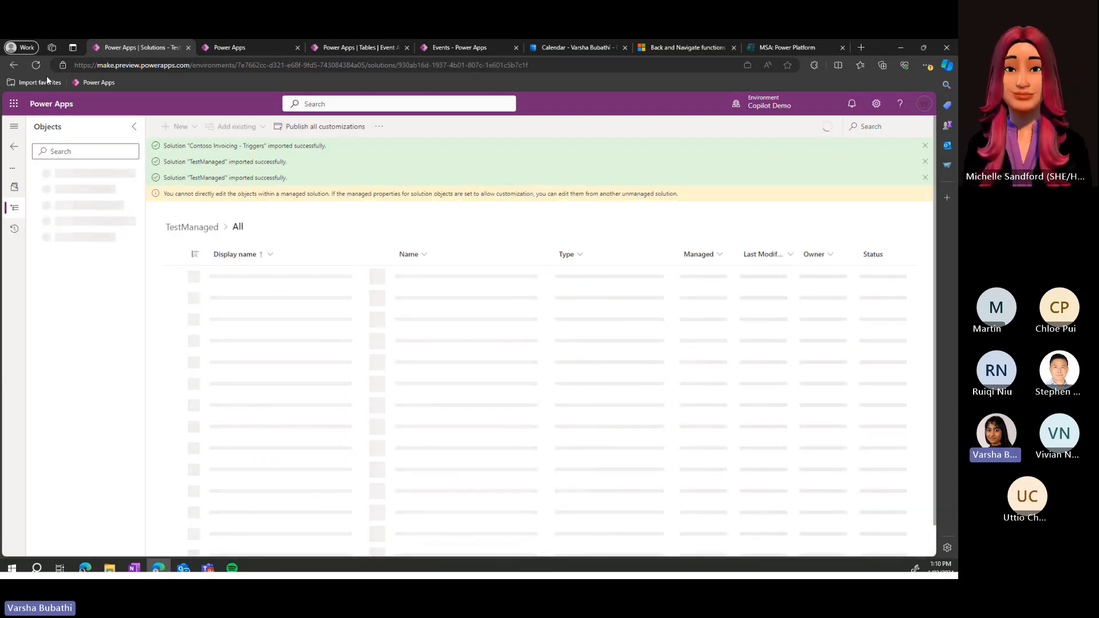
click(15, 65)
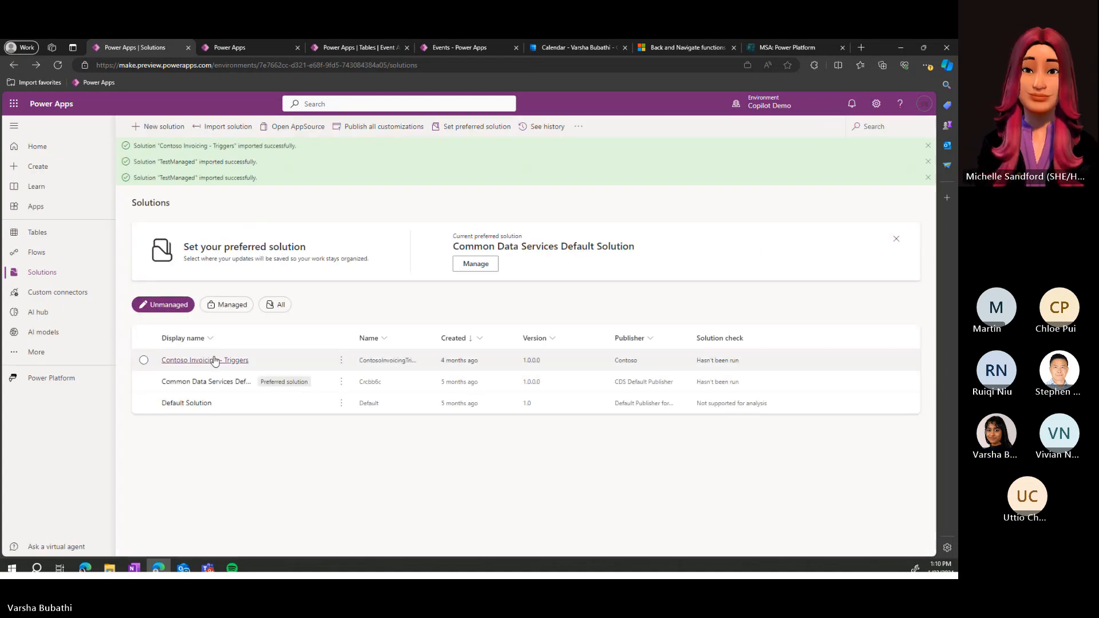
click(194, 403)
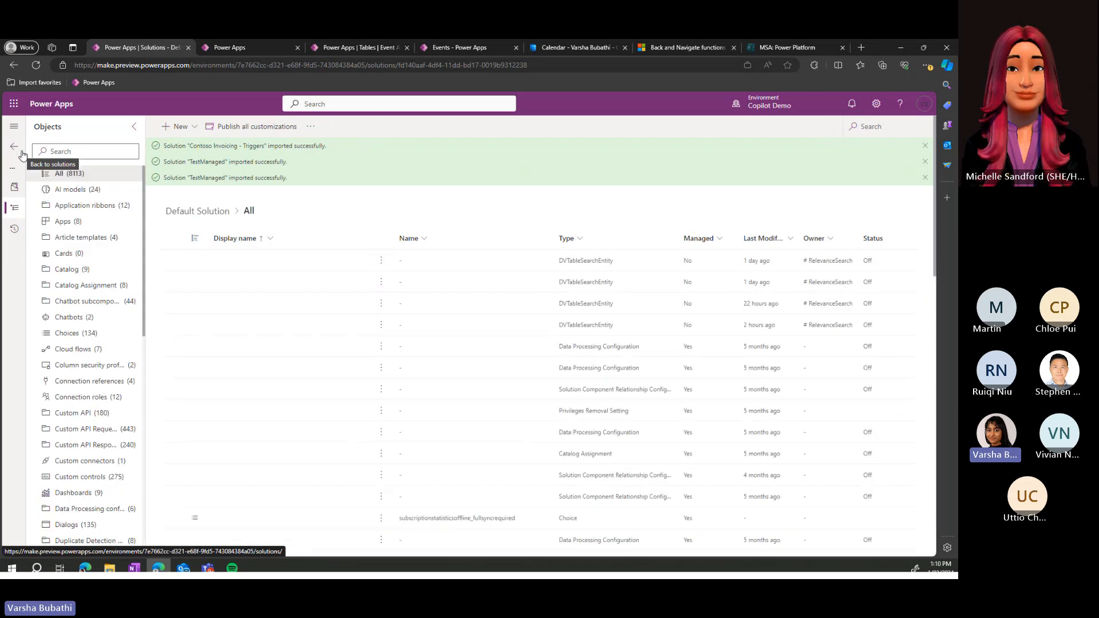
click(15, 147)
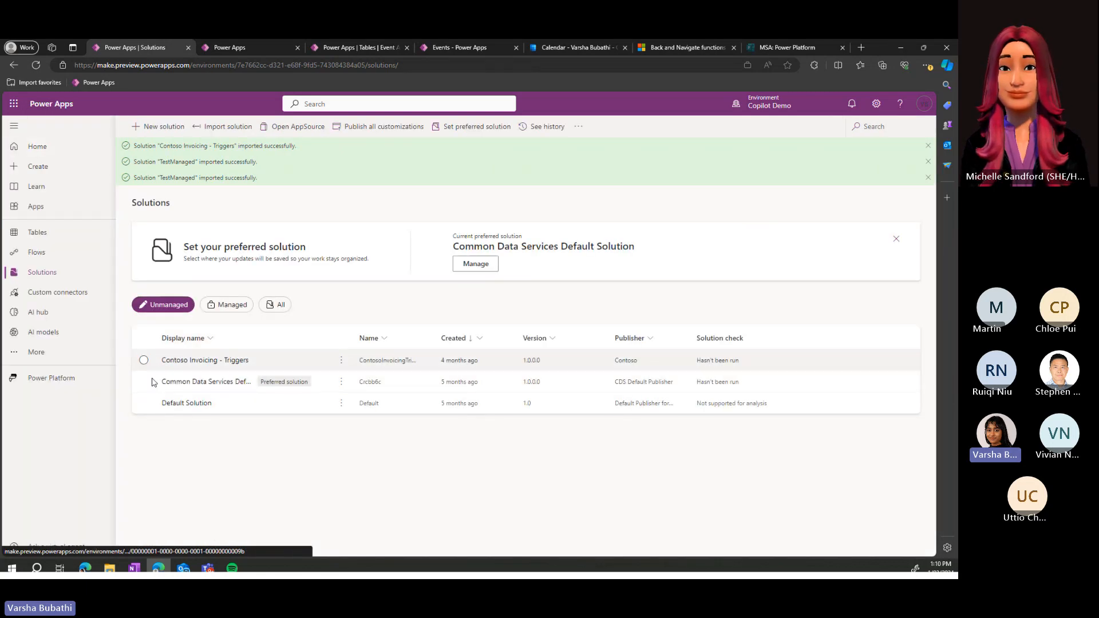
click(143, 381)
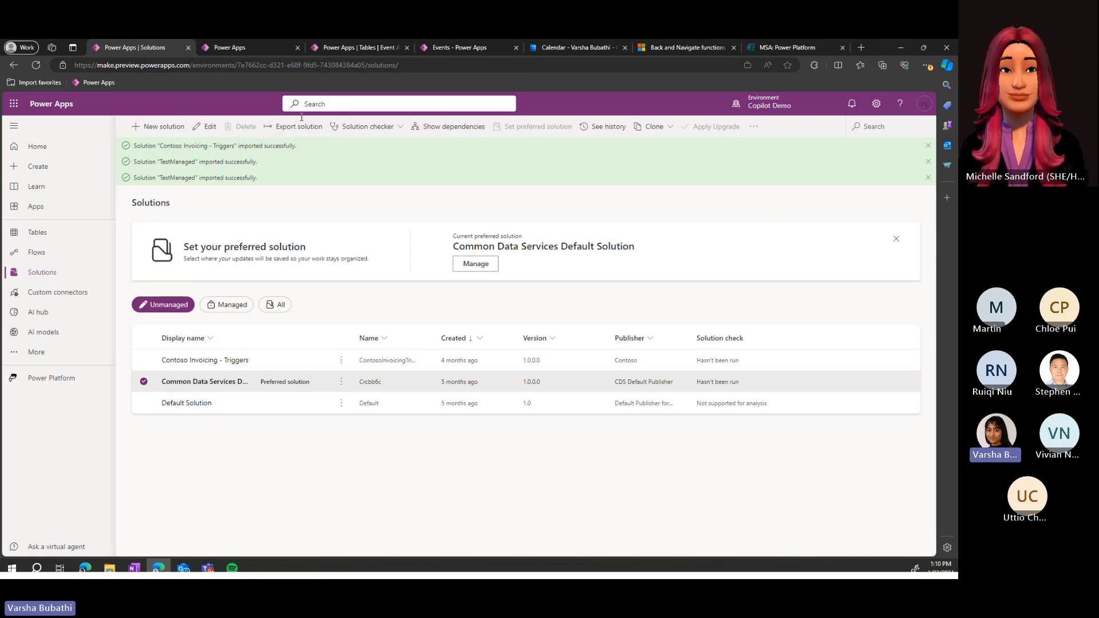
click(234, 309)
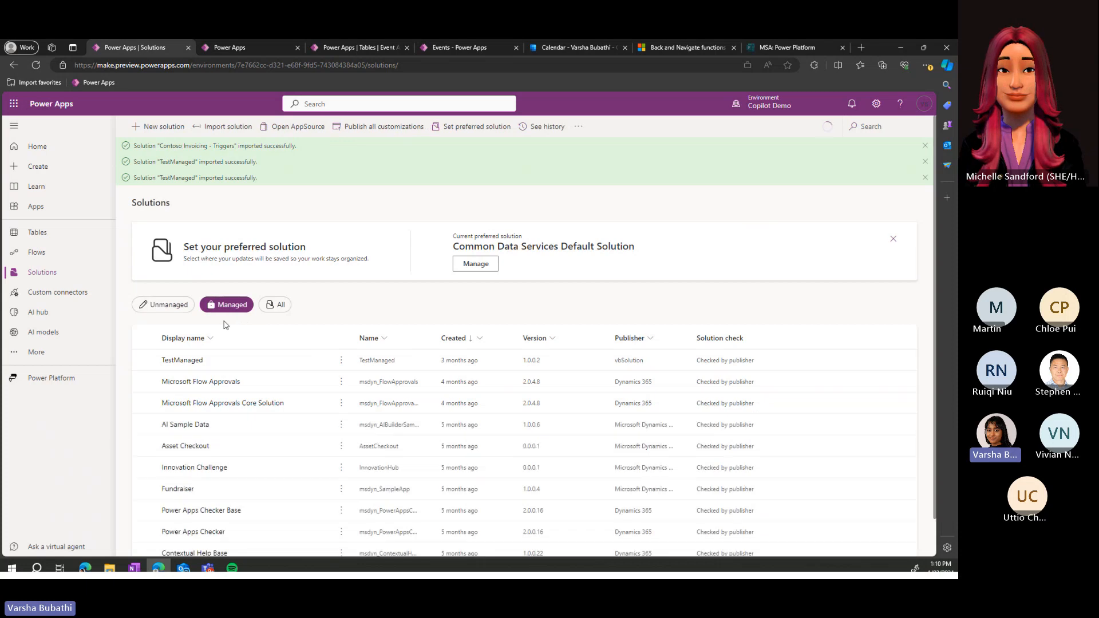
click(145, 361)
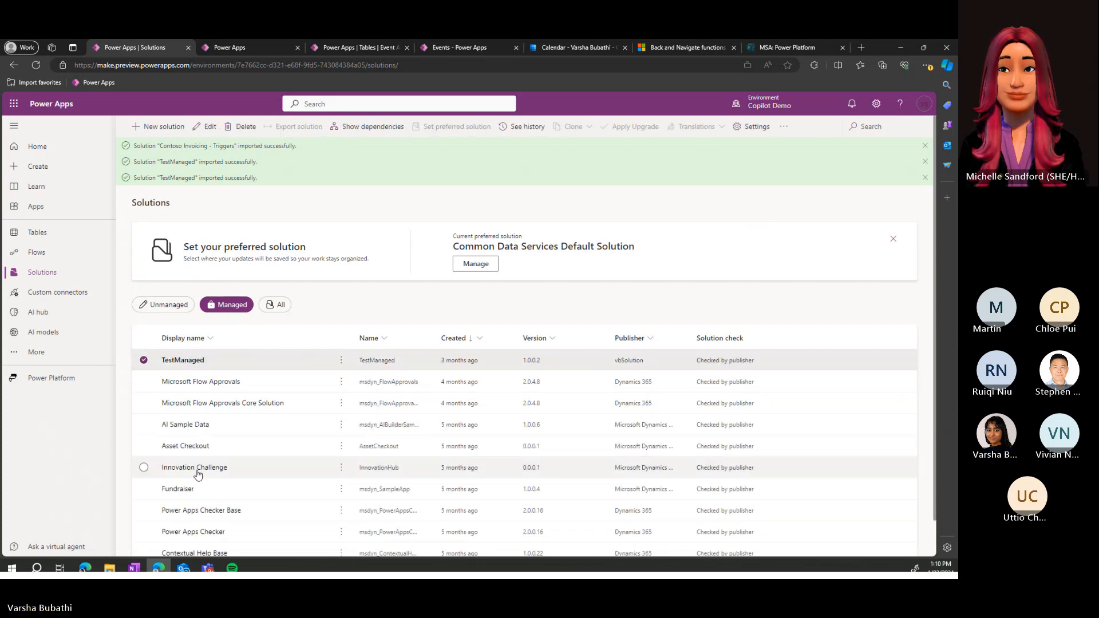
click(163, 305)
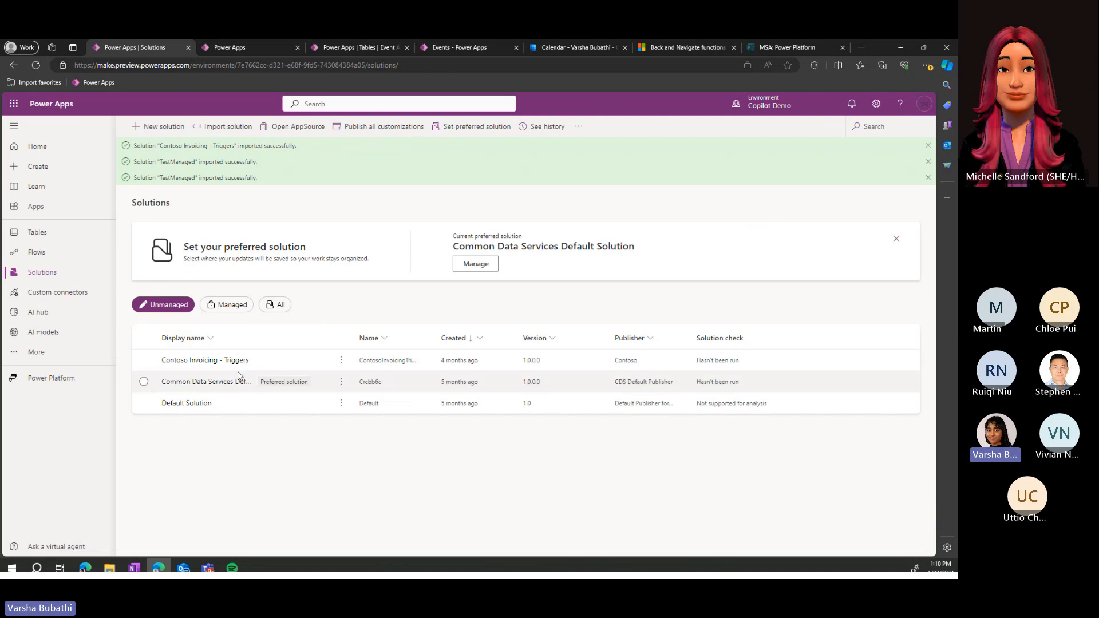
click(299, 361)
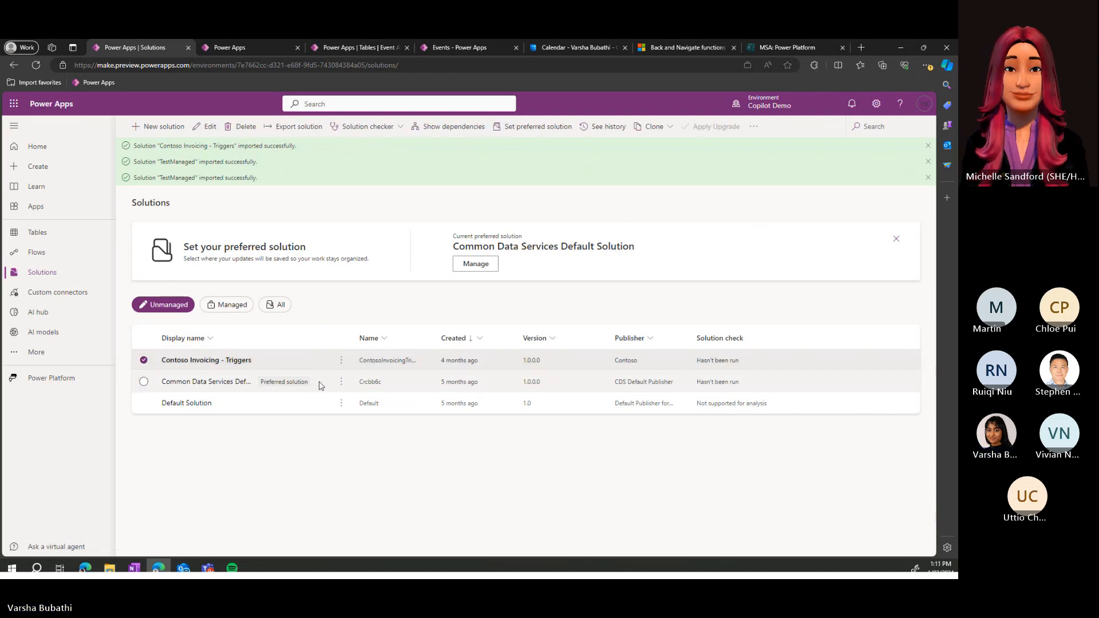
- Create a new solution named TestSOlution with Contoso (contoso) as its publisher
click(161, 127)
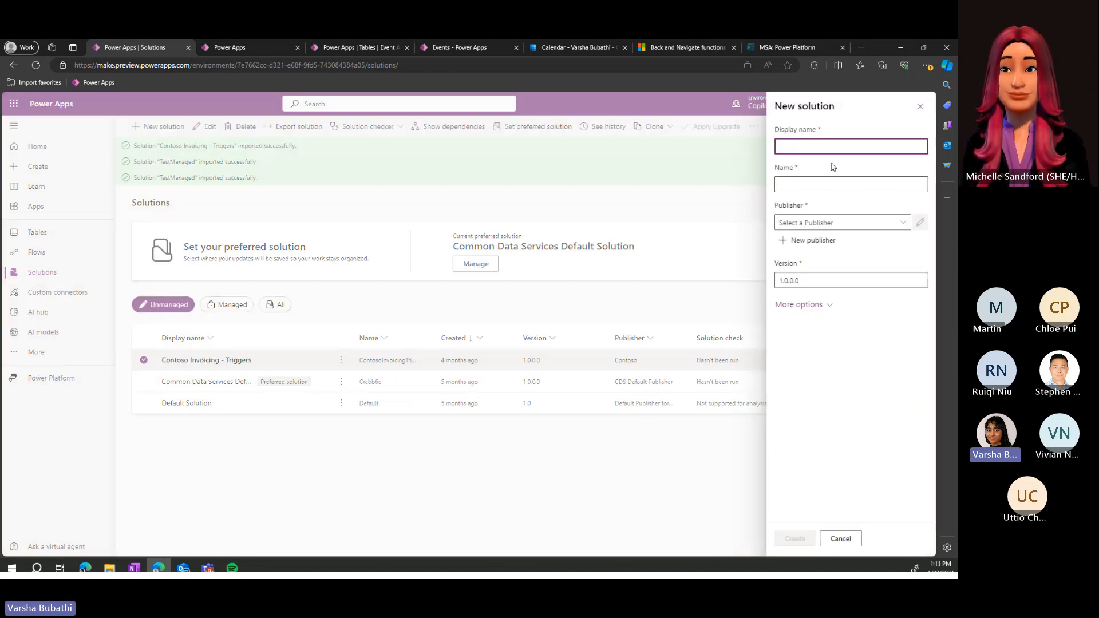
text(TestSOlution)
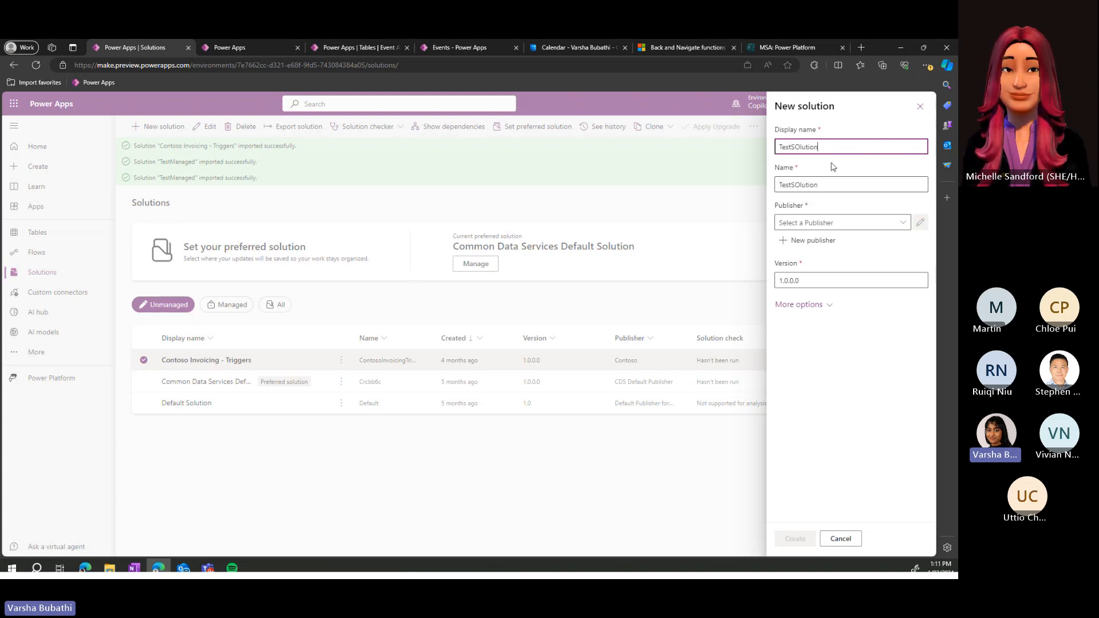
key(Tab)
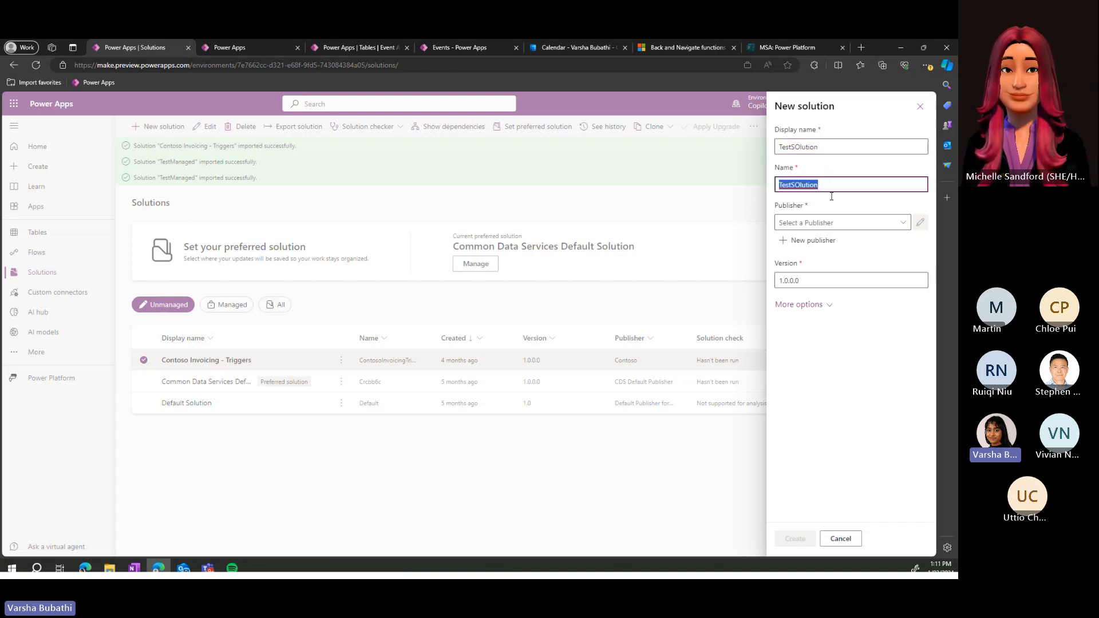
click(903, 223)
click(807, 257)
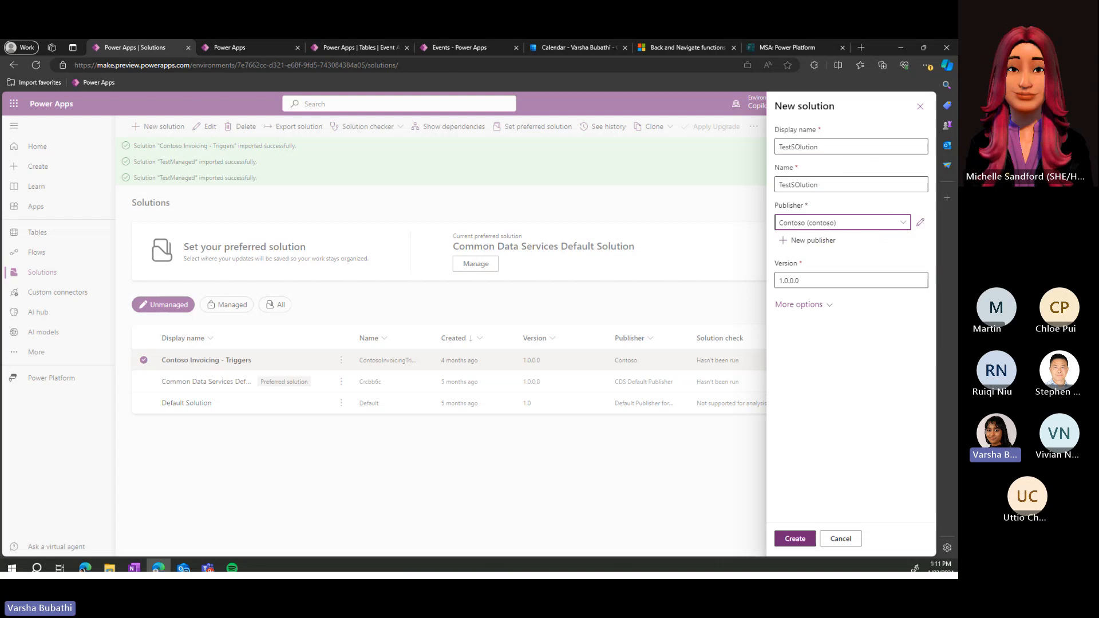
click(813, 537)
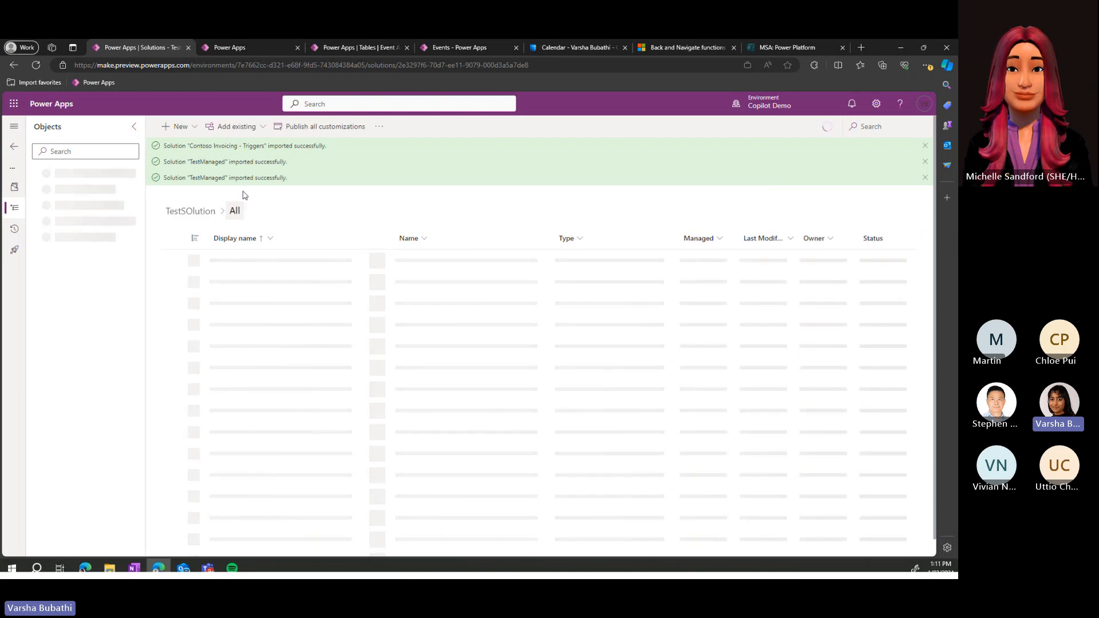
- Add the existing Events canvas app from Dataverse to the TestSOlution solution
click(236, 127)
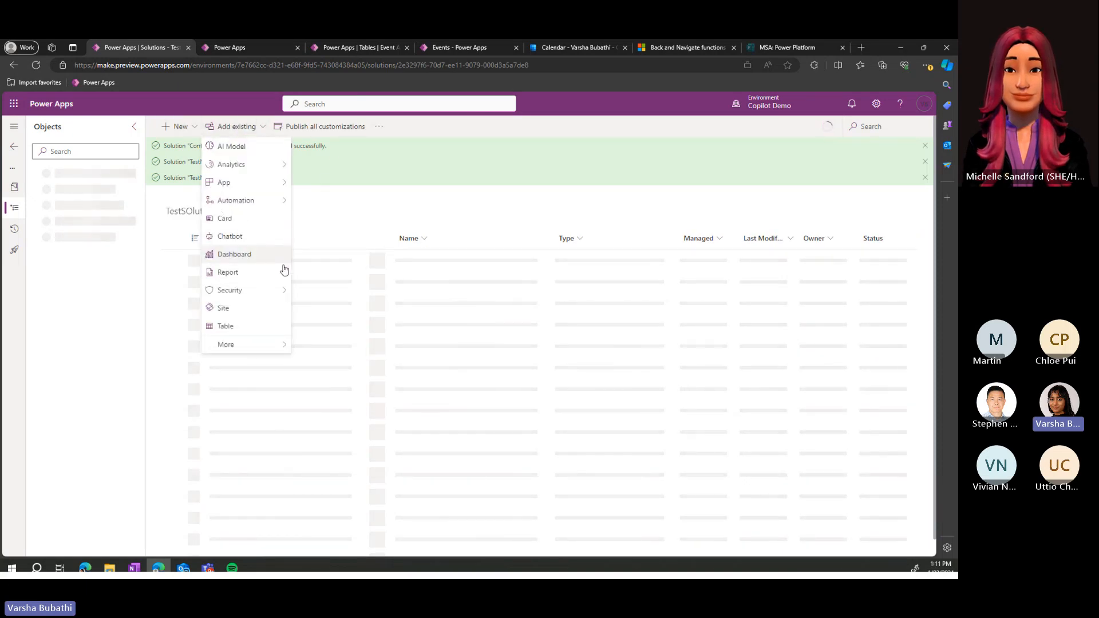
mouse_move(282, 183)
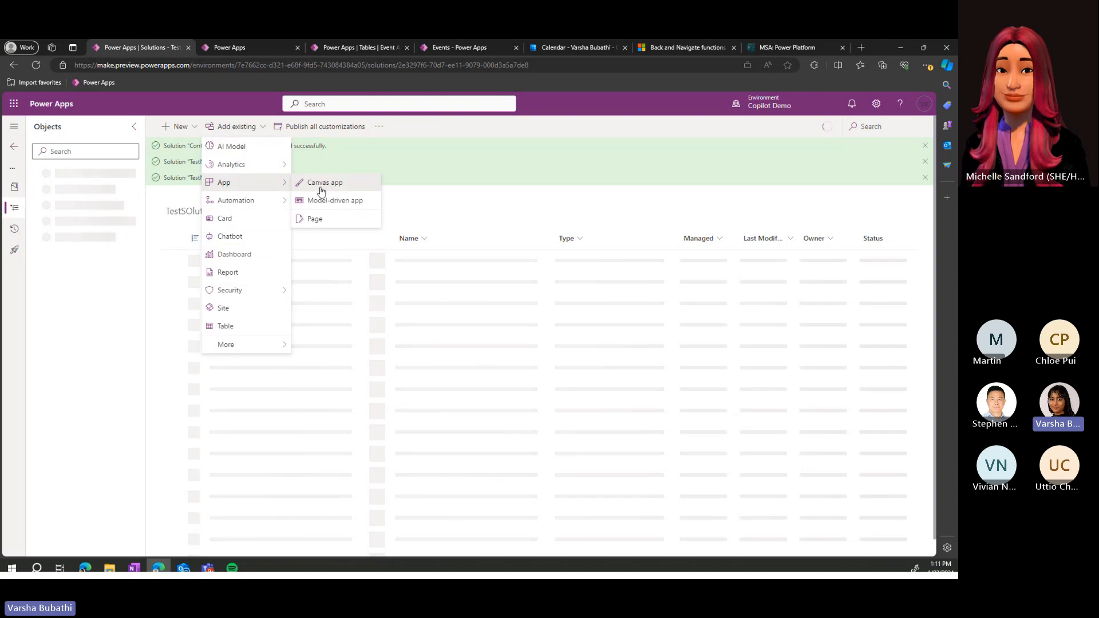
click(321, 184)
click(314, 217)
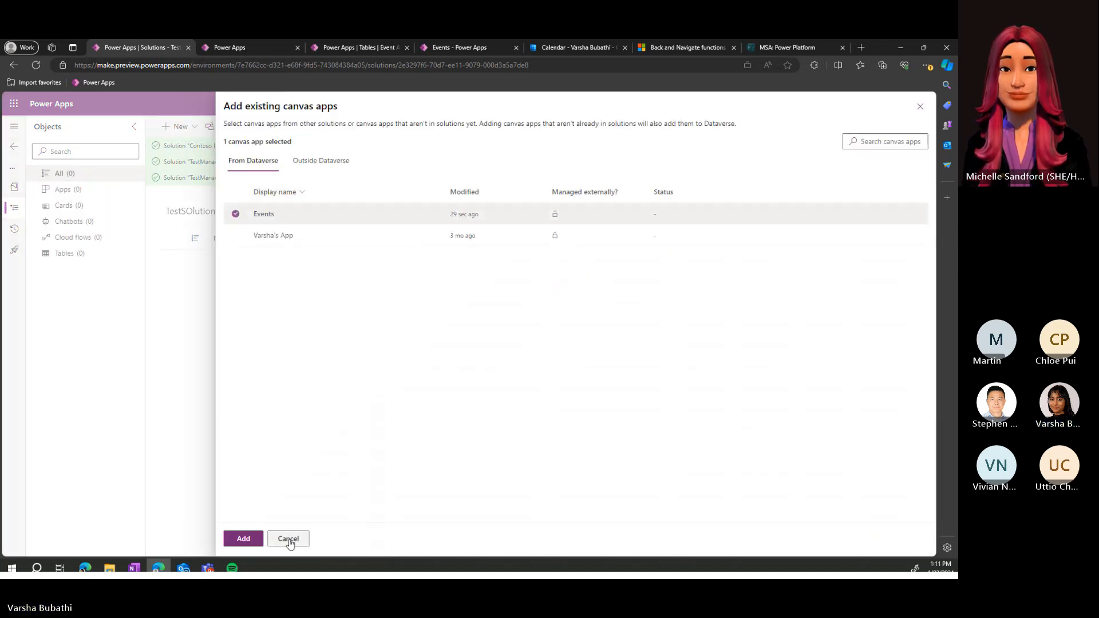
click(244, 539)
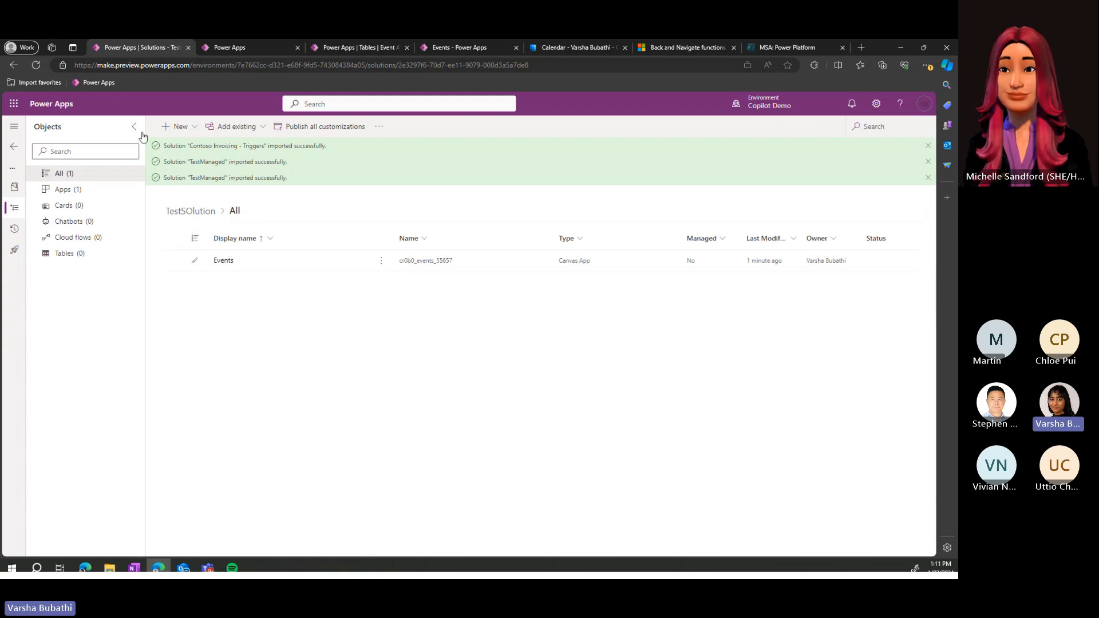
- Export TestSOlution from the solutions list as an unmanaged solution with version number 1.0.0.1
click(13, 147)
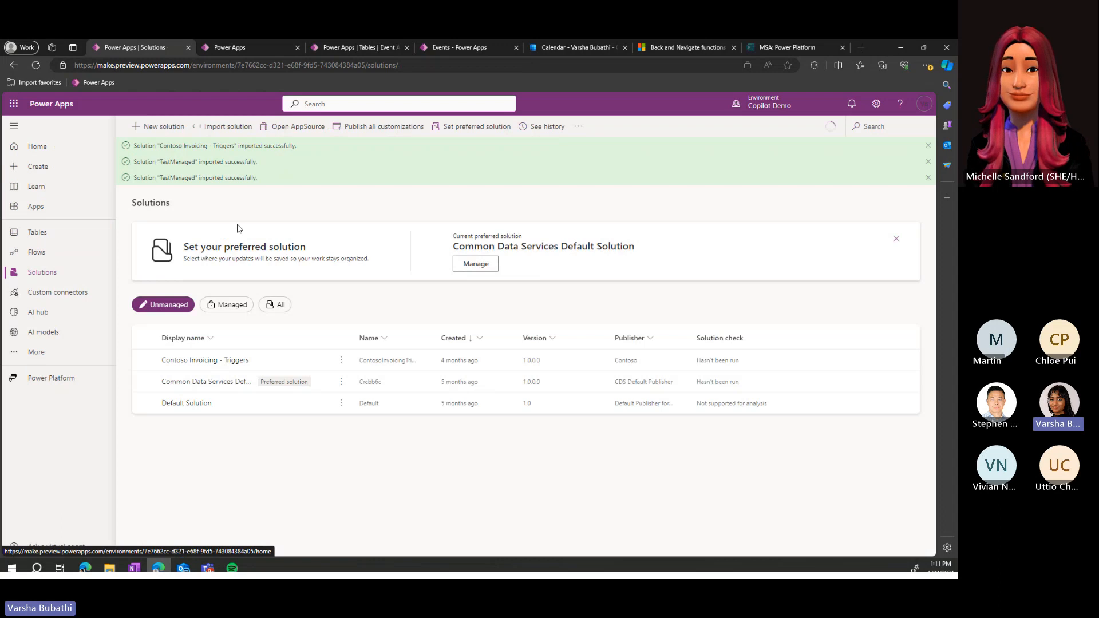
click(253, 364)
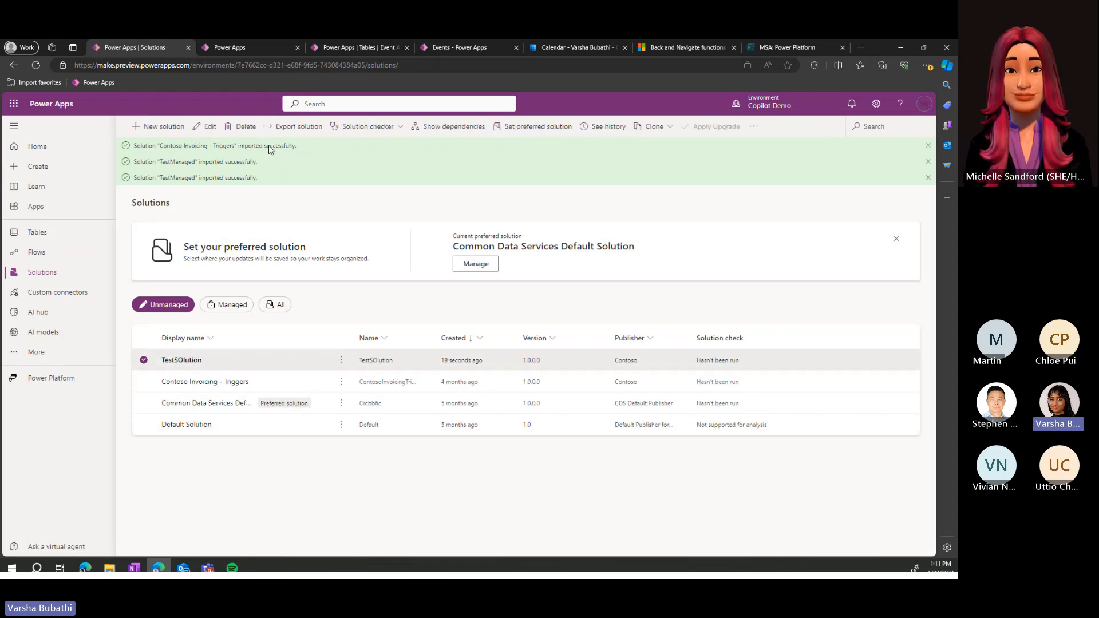
click(295, 126)
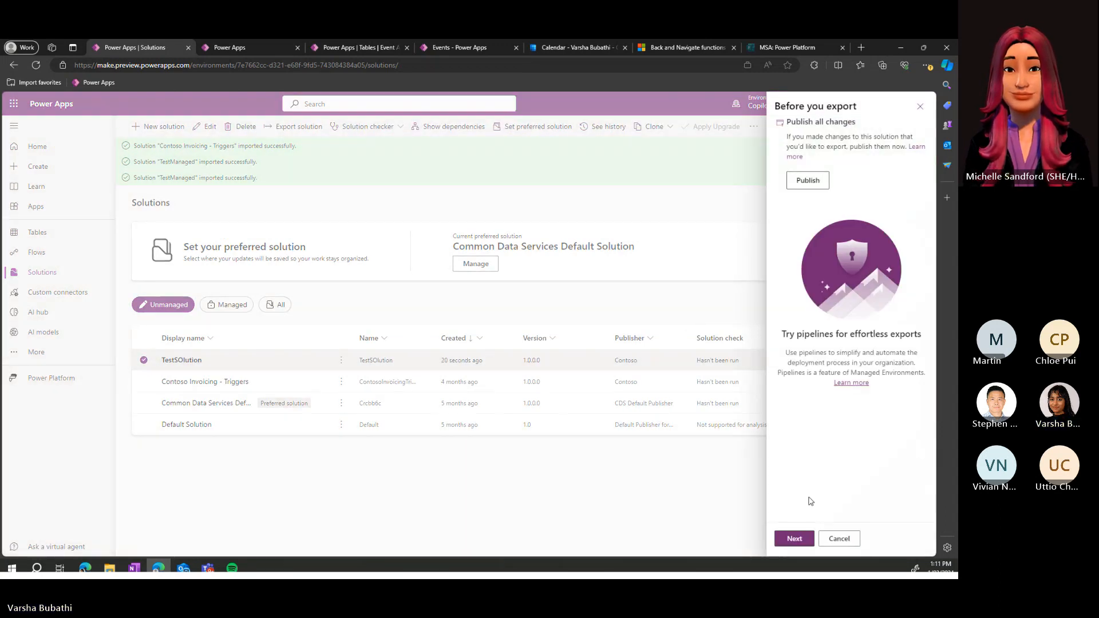
click(809, 534)
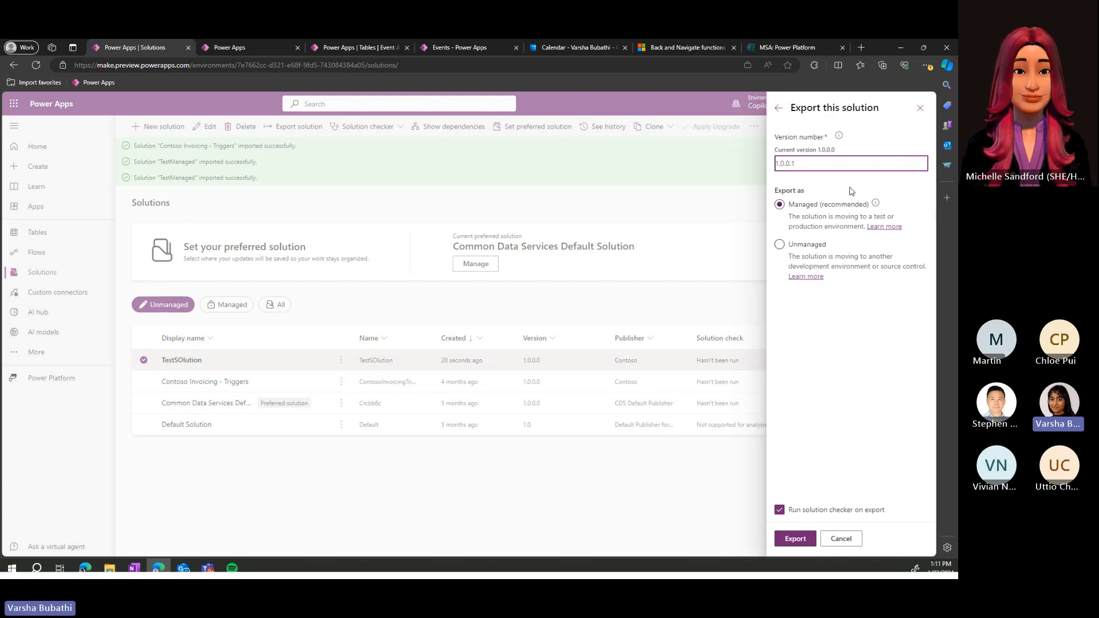
click(851, 257)
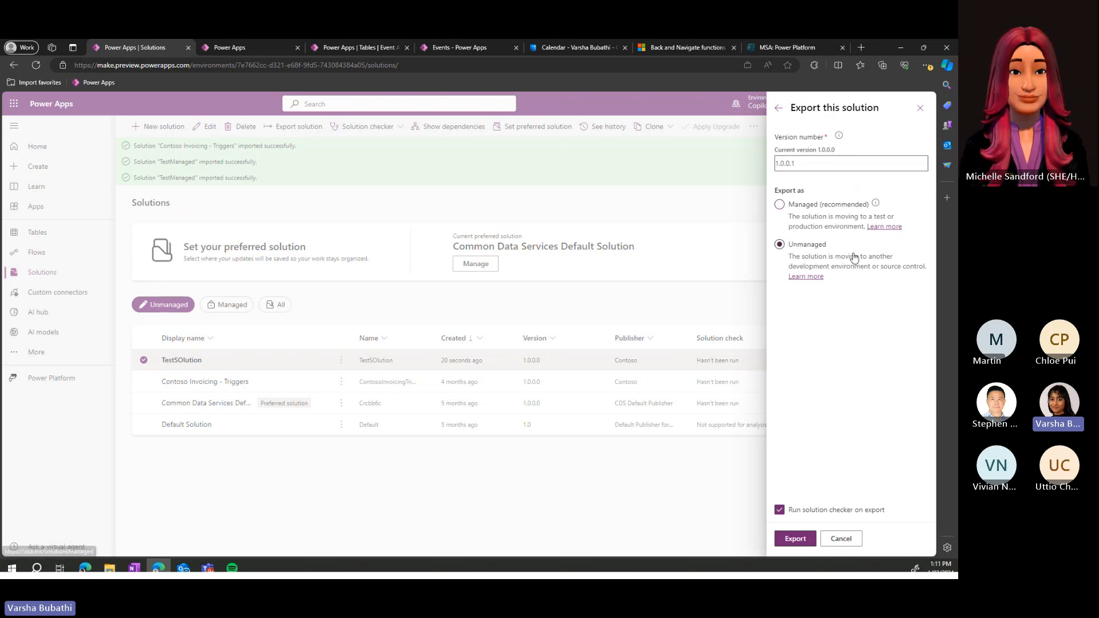
click(804, 543)
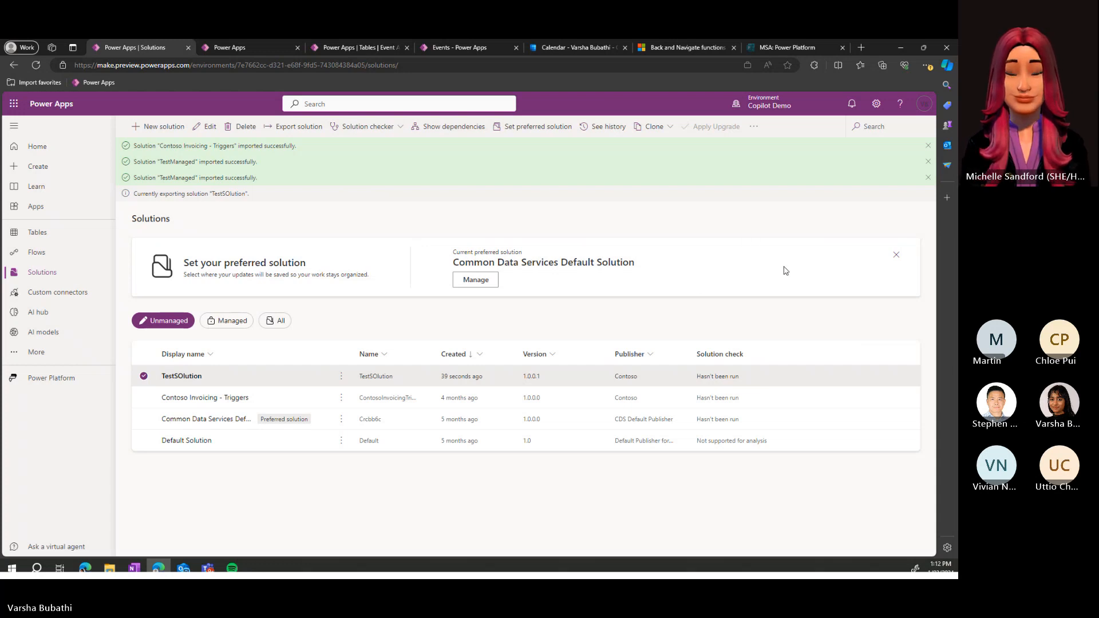
- Dismiss the preferred solution banner and two of the import success notifications on the Solutions page
click(895, 255)
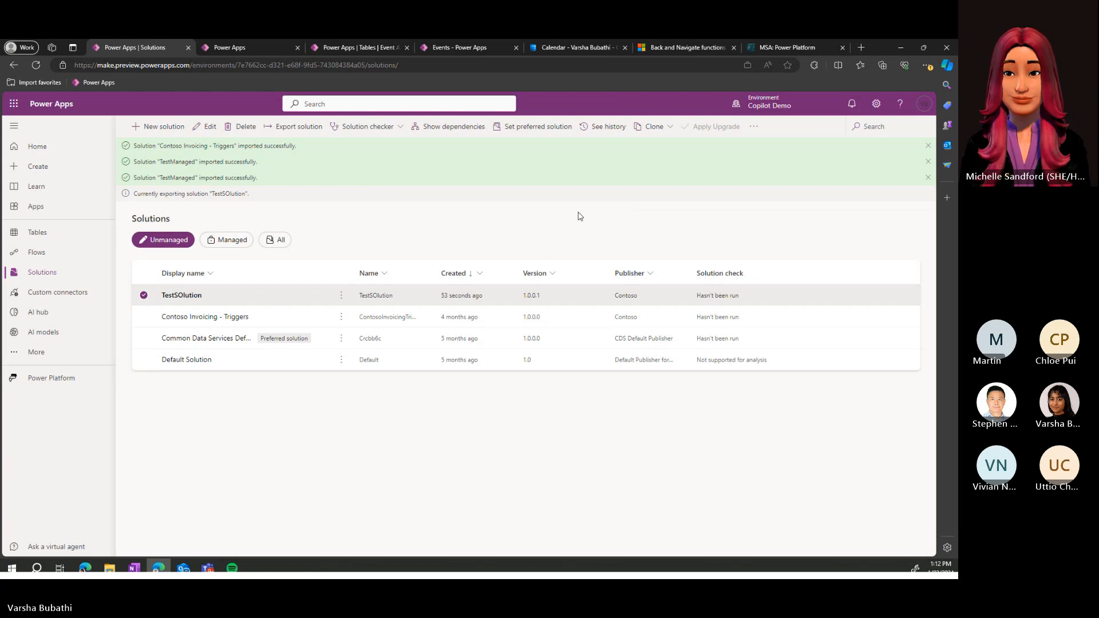
click(927, 146)
click(928, 146)
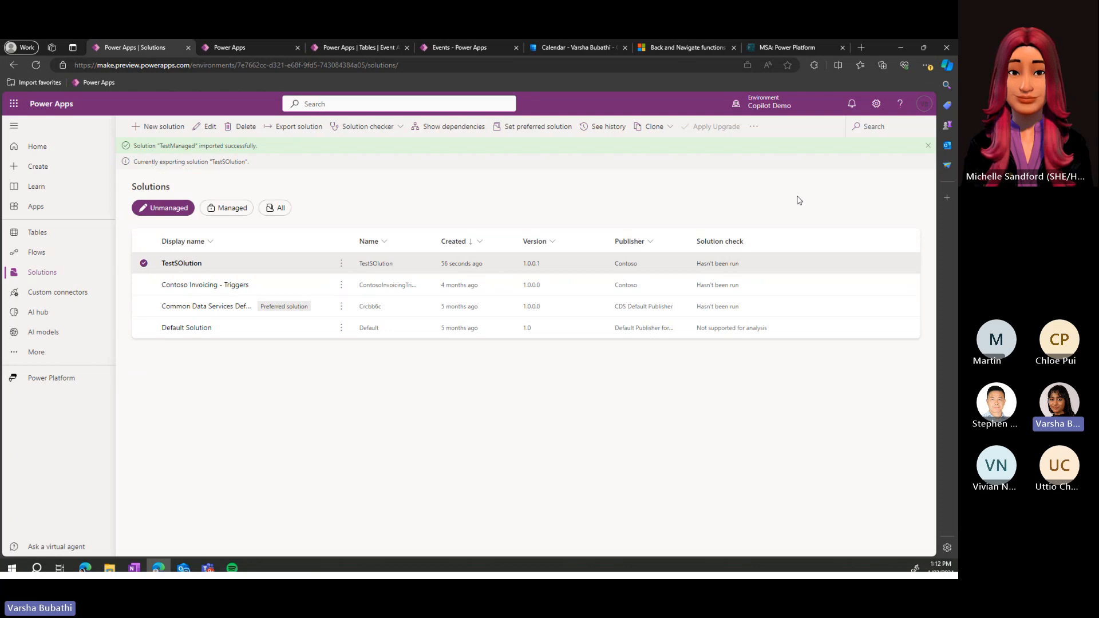
mouse_move(778, 92)
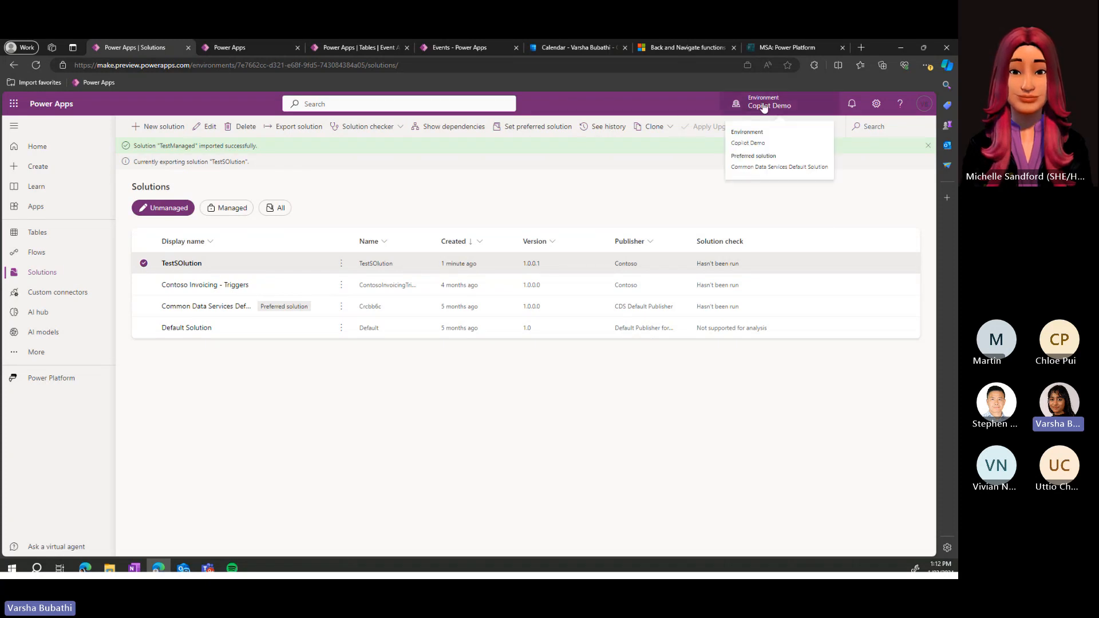
click(821, 226)
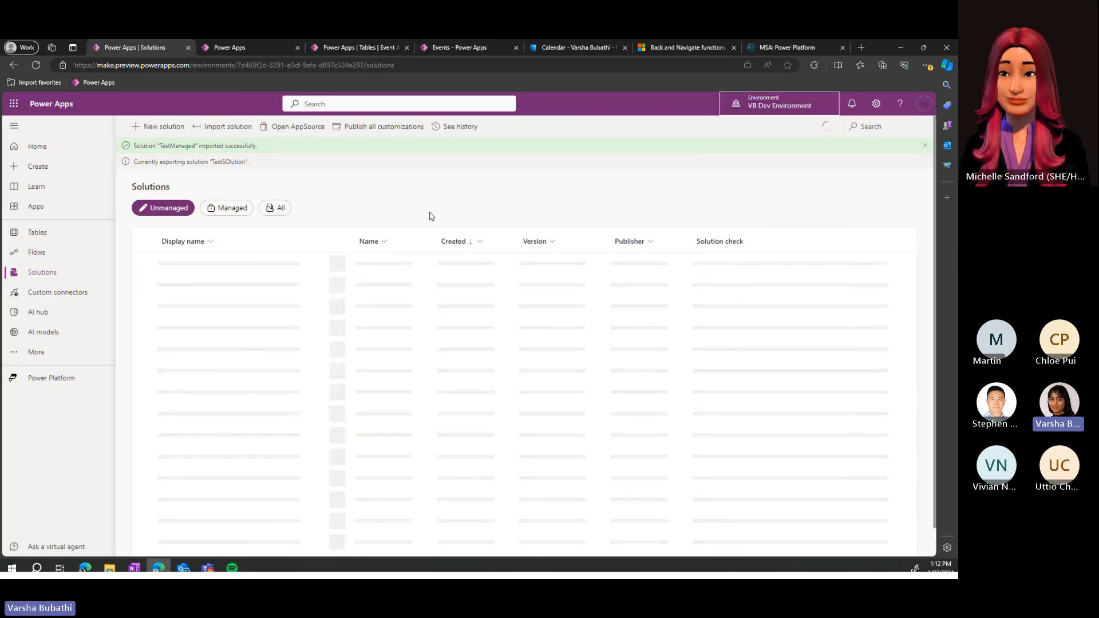
click(241, 127)
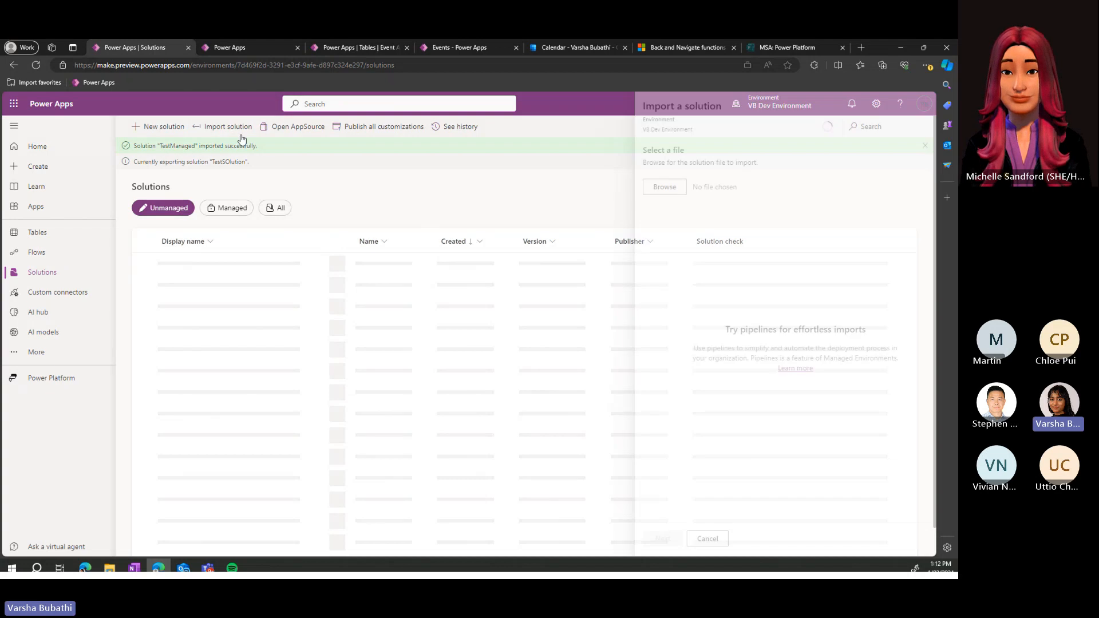
click(645, 187)
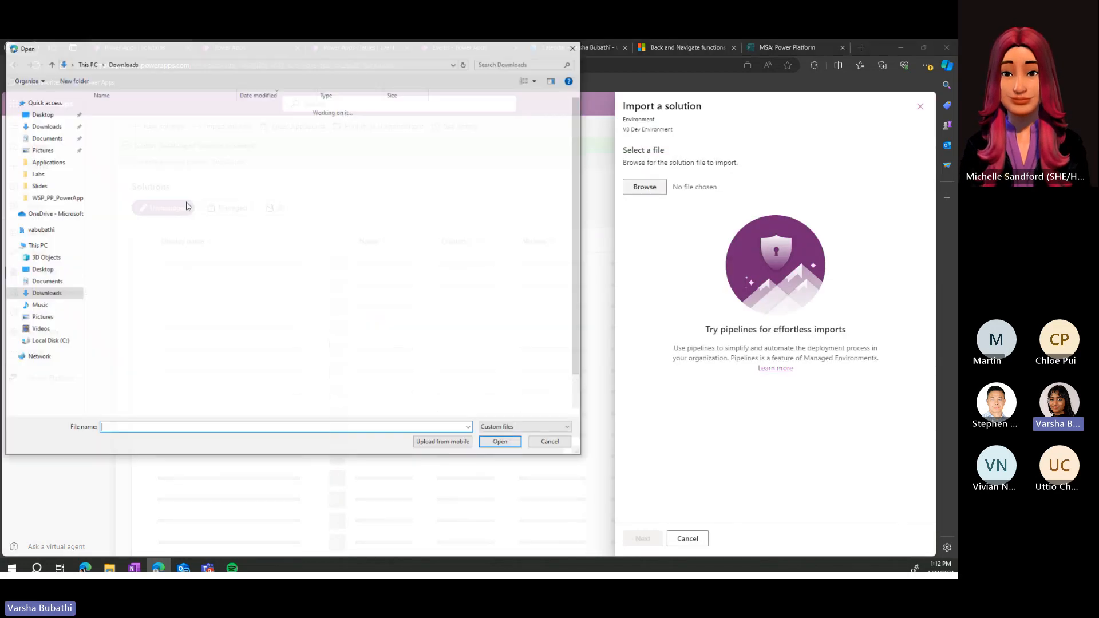
click(46, 126)
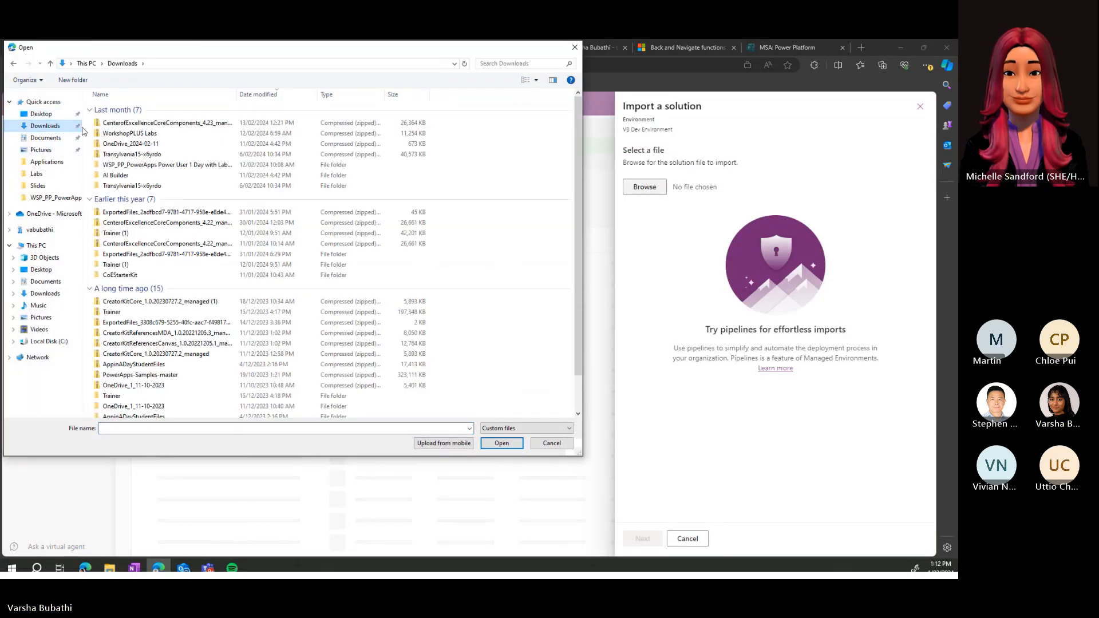
drag(204, 52, 207, 129)
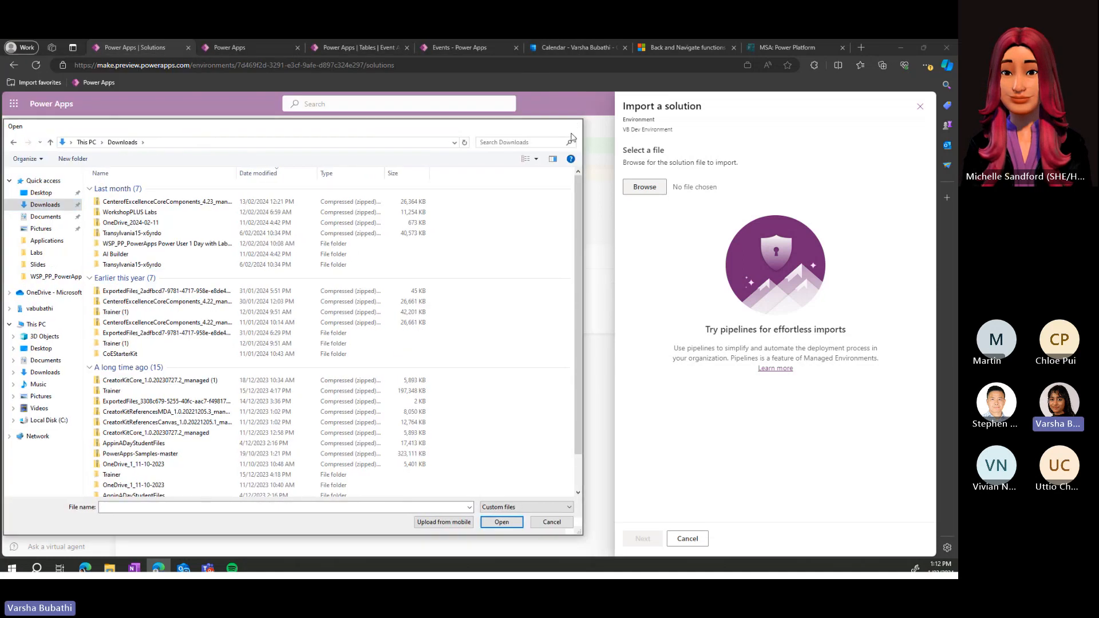
click(578, 125)
click(919, 107)
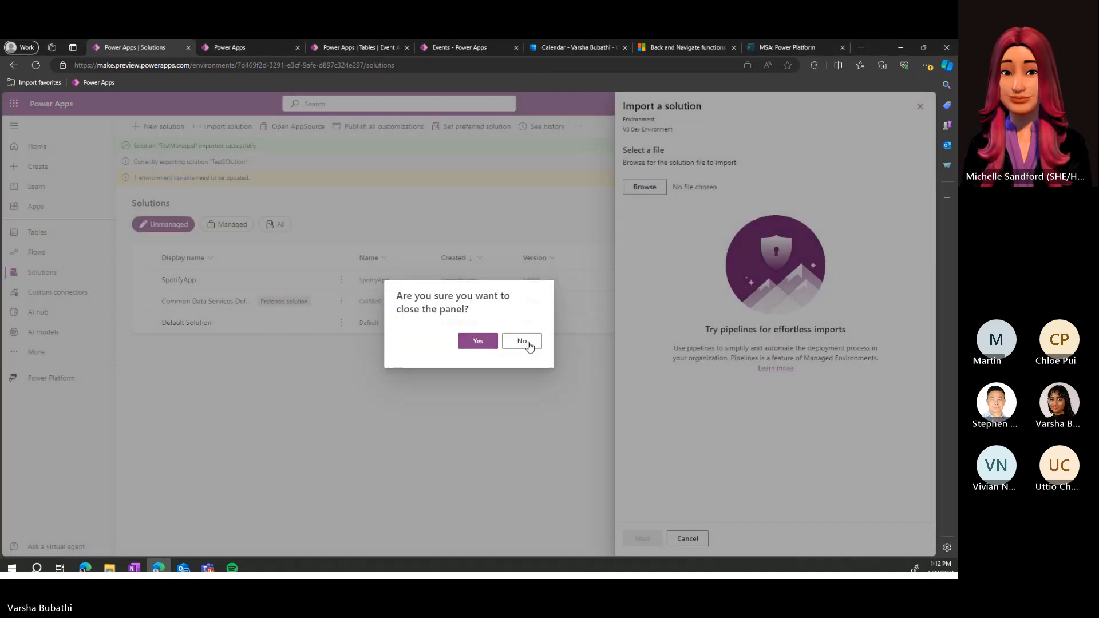
click(522, 343)
click(919, 107)
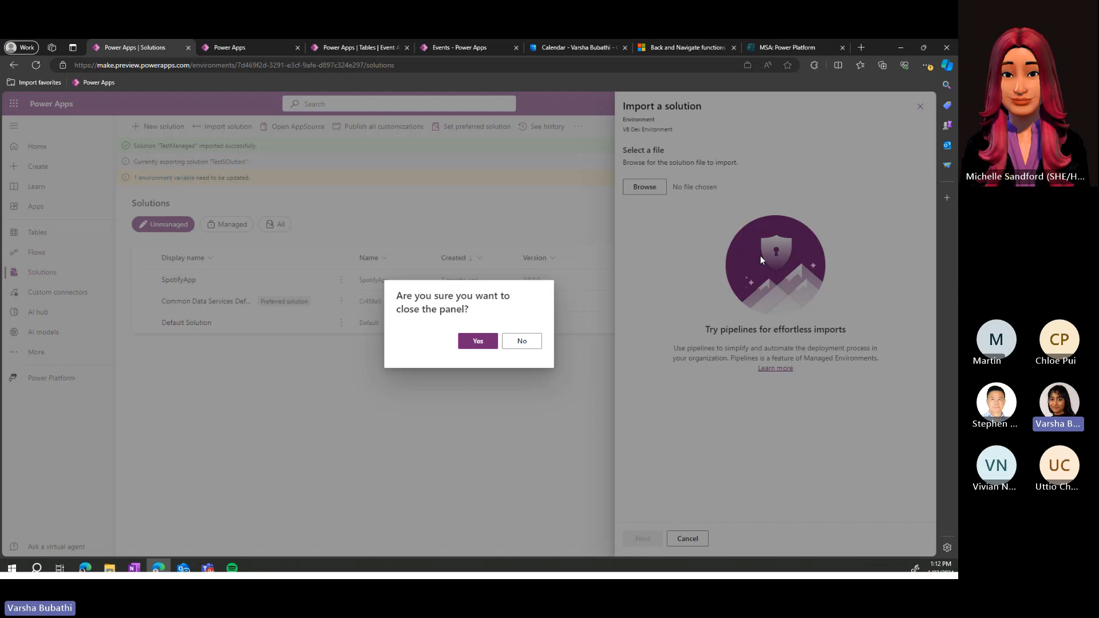
click(480, 342)
click(767, 106)
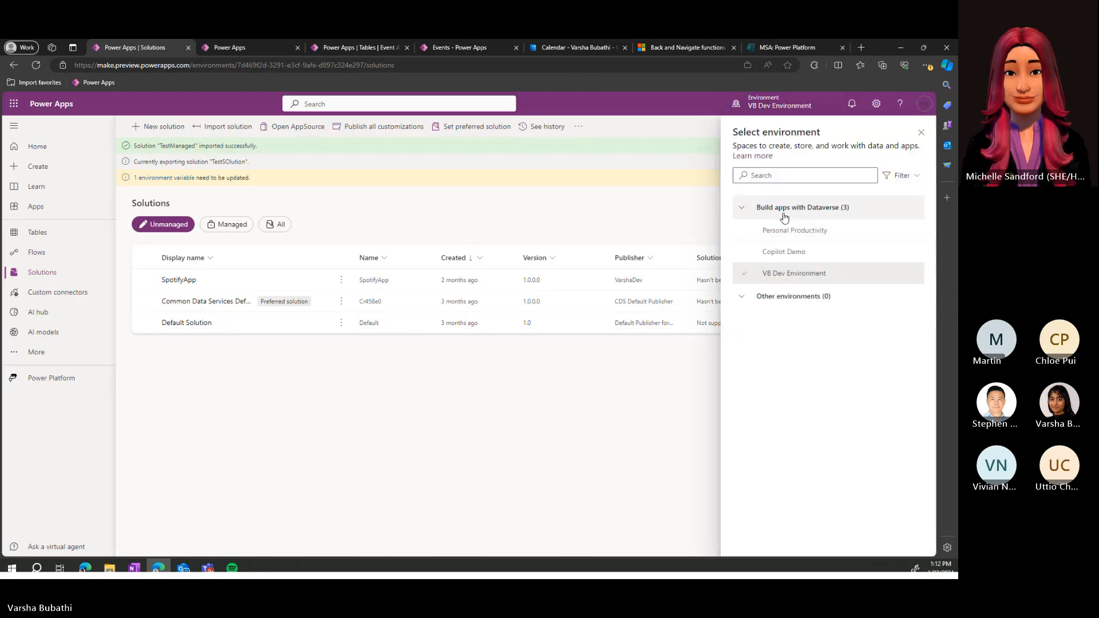
click(815, 253)
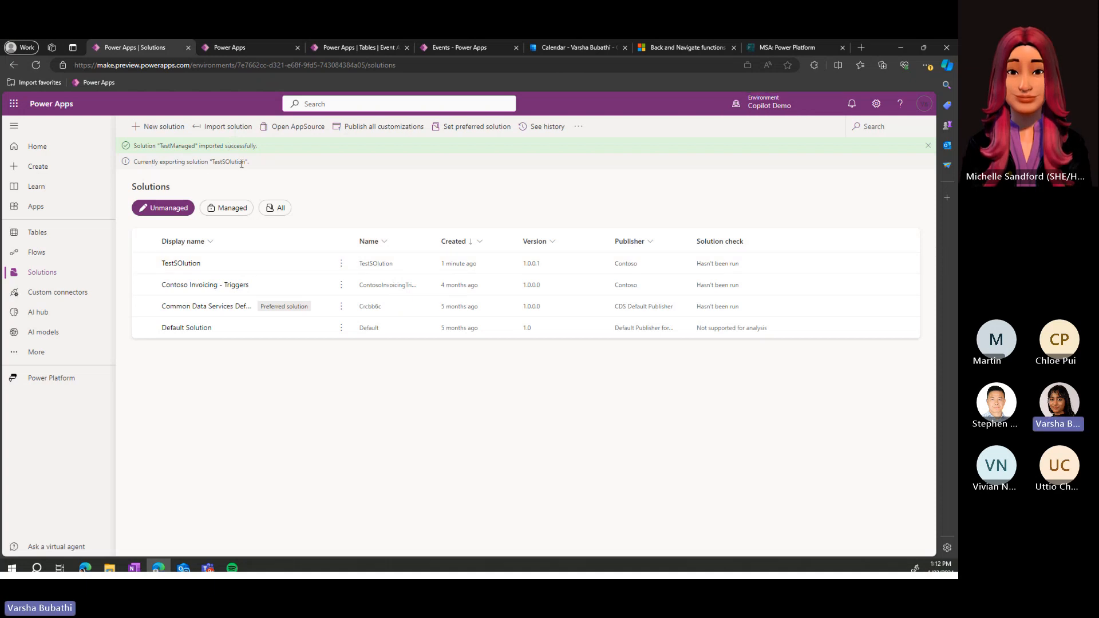
- Download the exported TestSOlution package from the export notification in the Copilot Demo environment
key(alt+Tab)
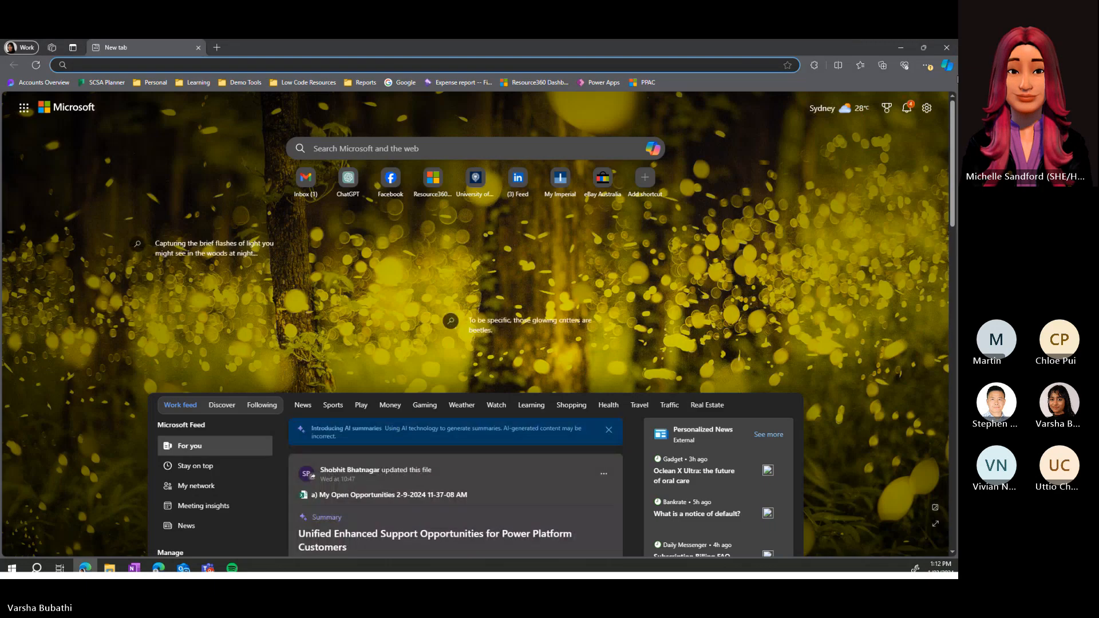
click(946, 47)
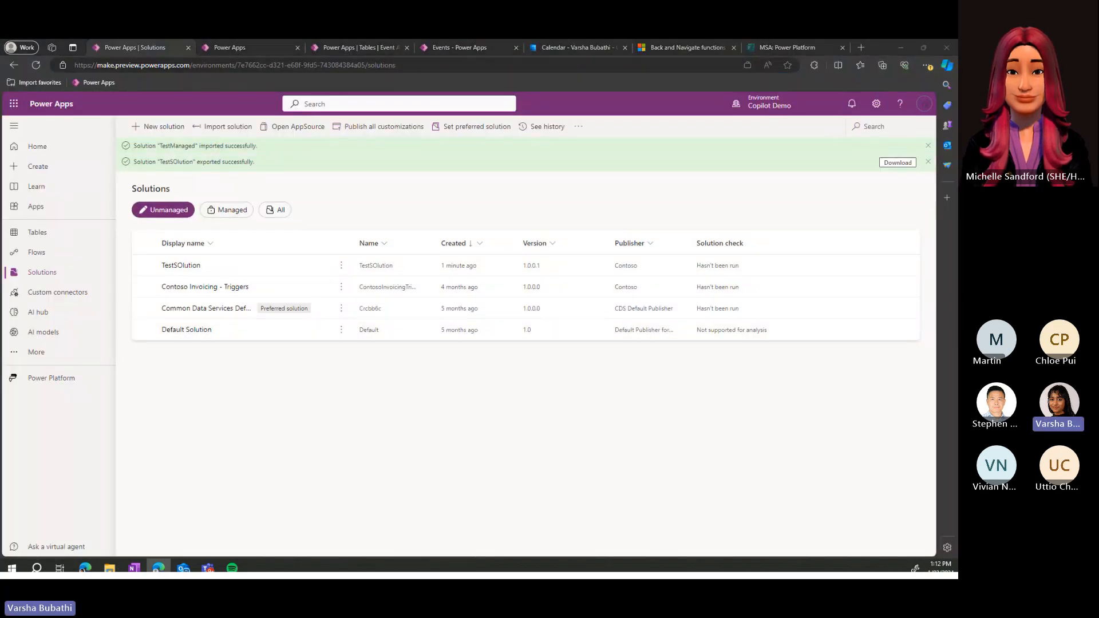
click(159, 567)
click(109, 567)
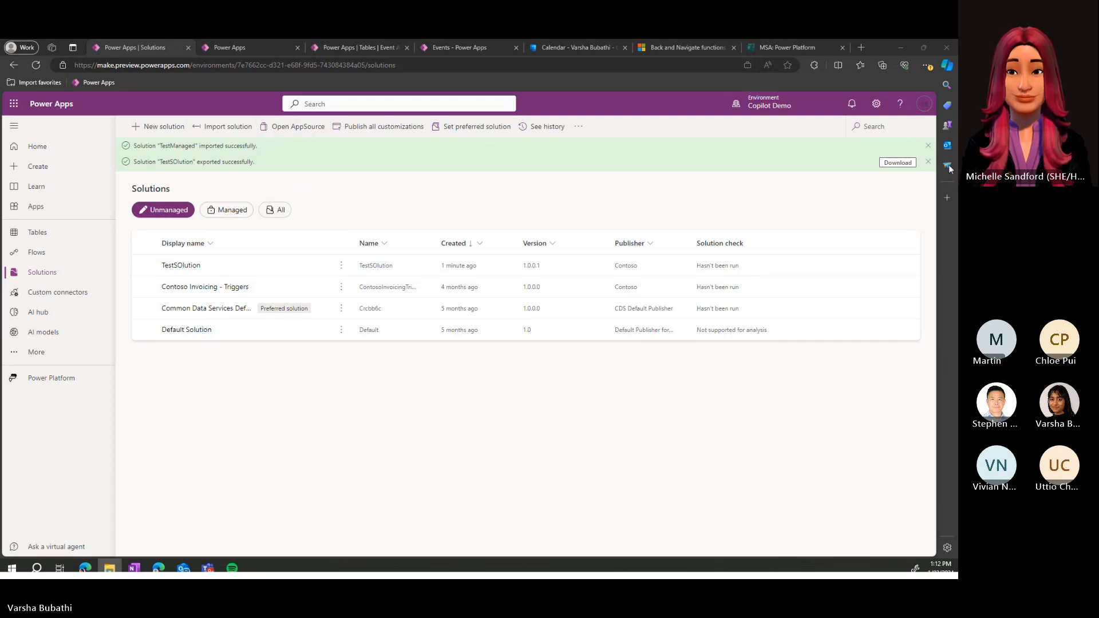
click(898, 162)
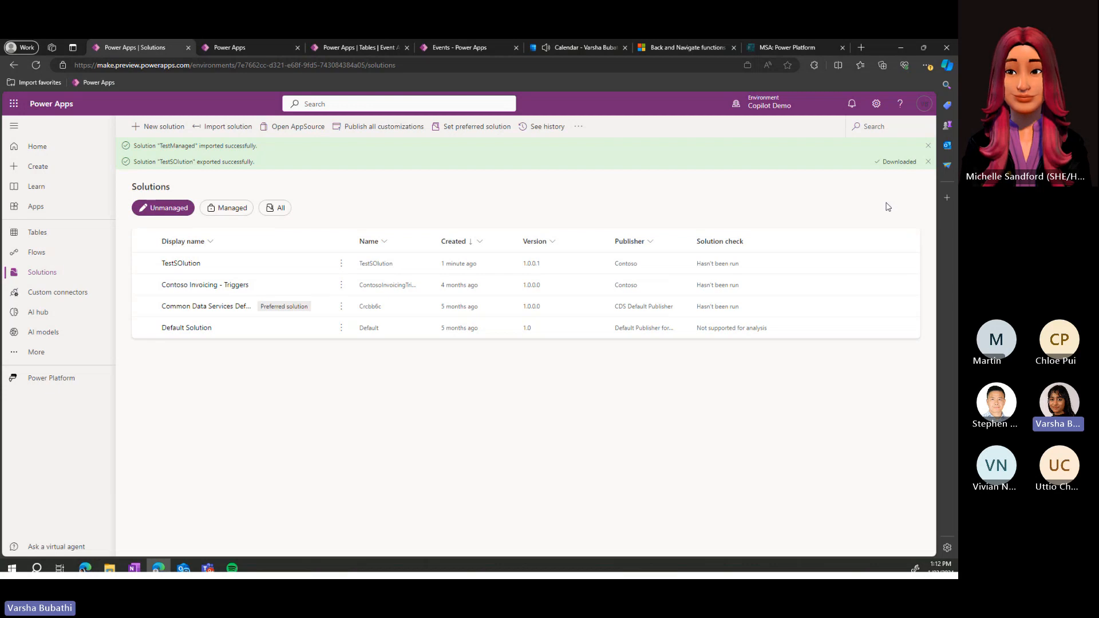
click(782, 111)
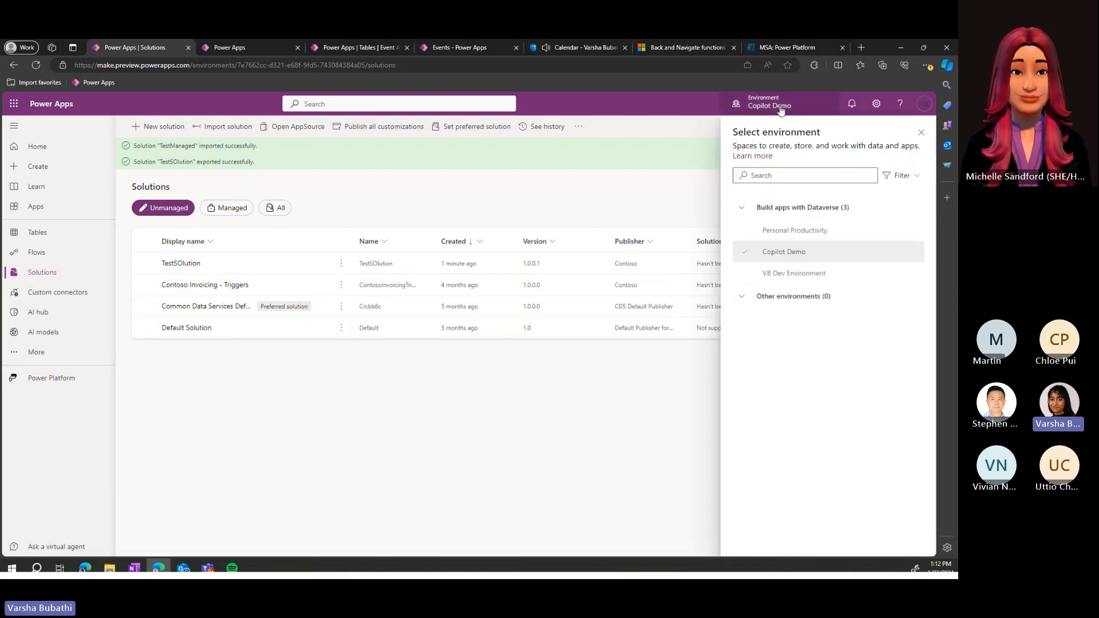
click(599, 540)
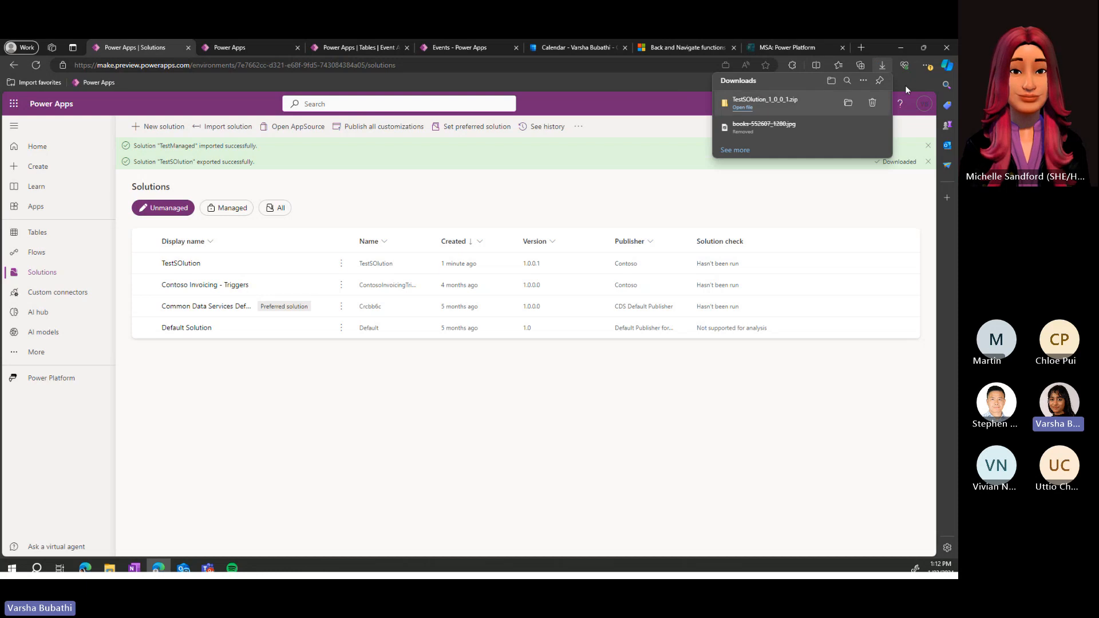
- Switch to the VB Dev Environment and submit TestSOlution_1_0_0_1.zip as the solution file to import
click(769, 104)
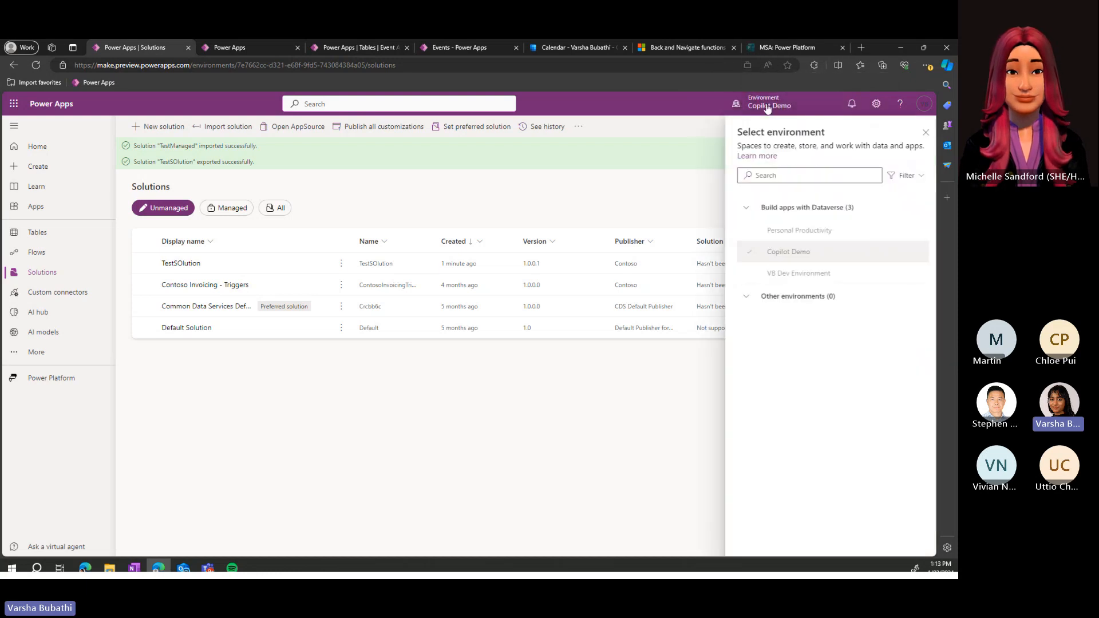
click(815, 276)
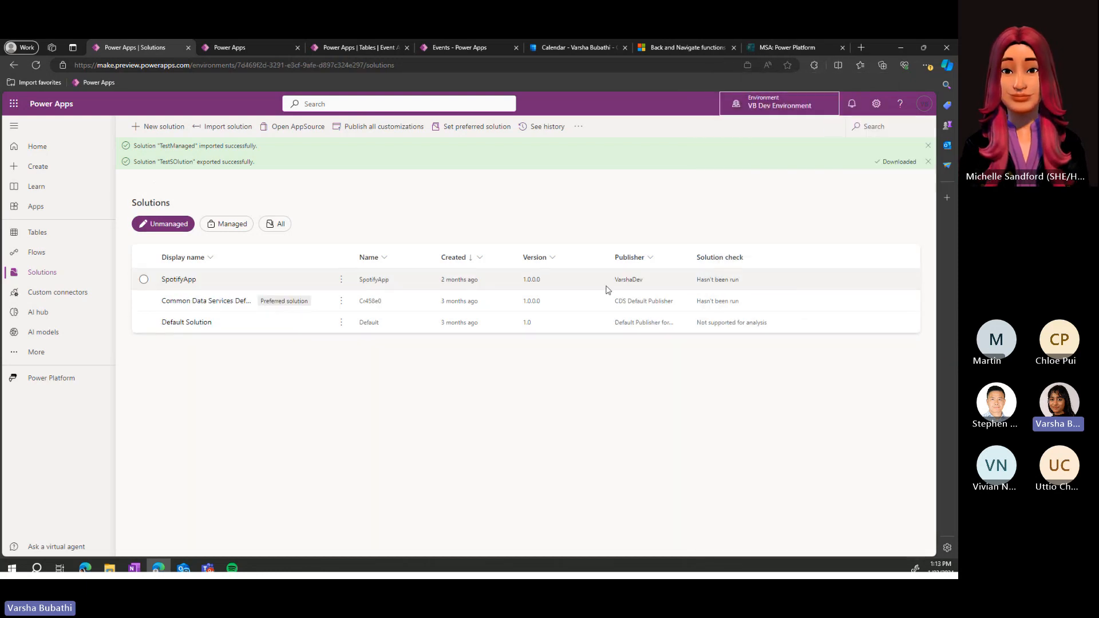
click(161, 127)
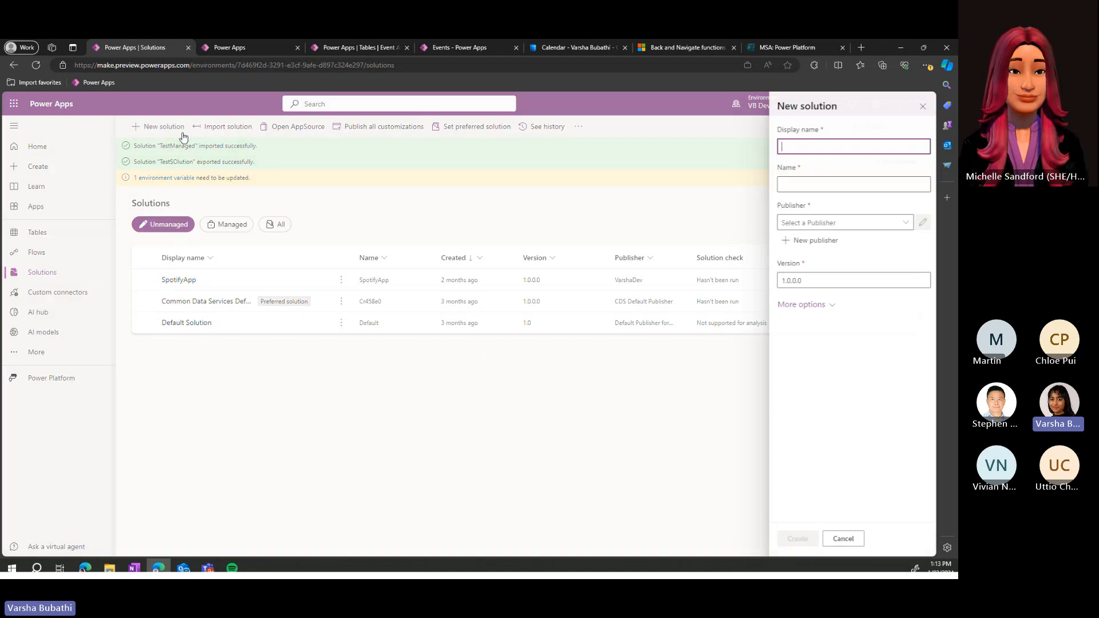
click(184, 135)
click(235, 127)
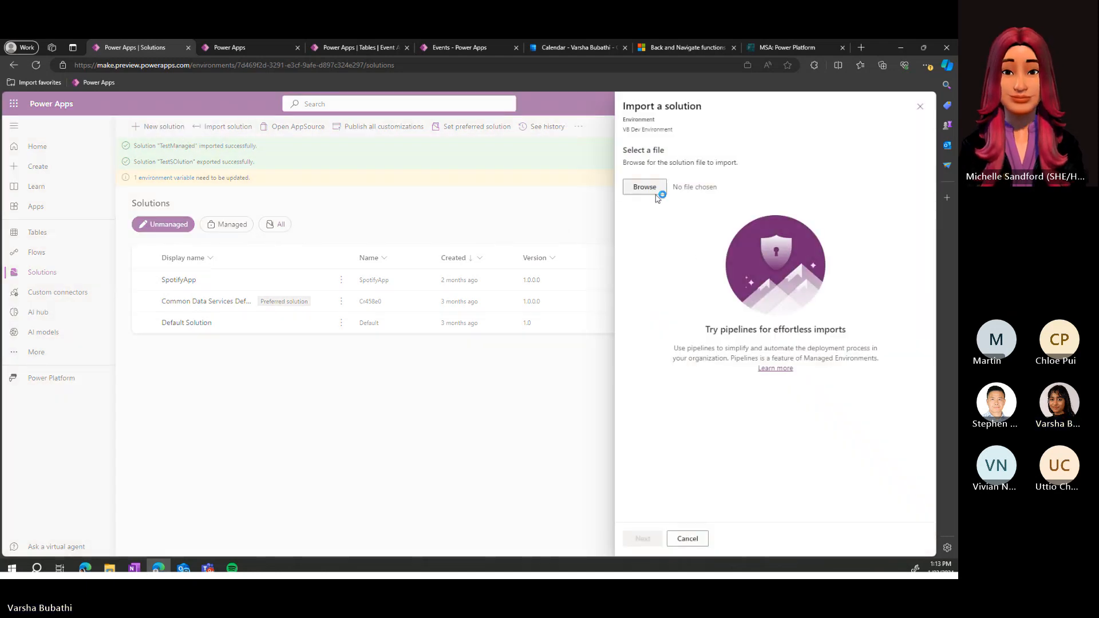
click(645, 186)
double_click(176, 201)
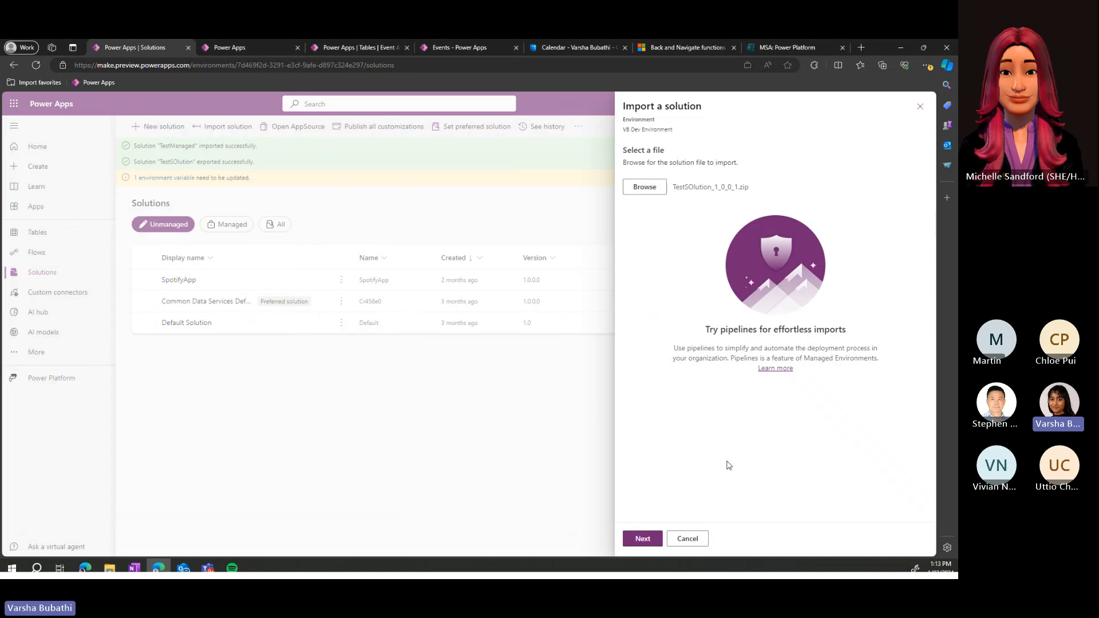
click(643, 538)
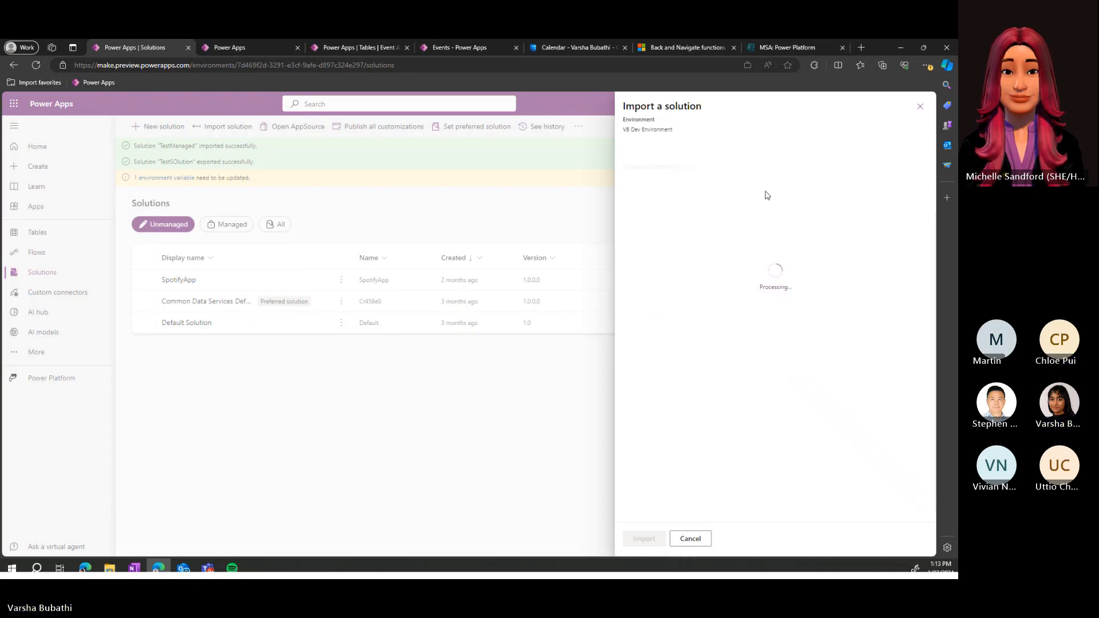
- Review the tables and cloud flow listed as missing dependencies for the TestSOlution import
click(910, 146)
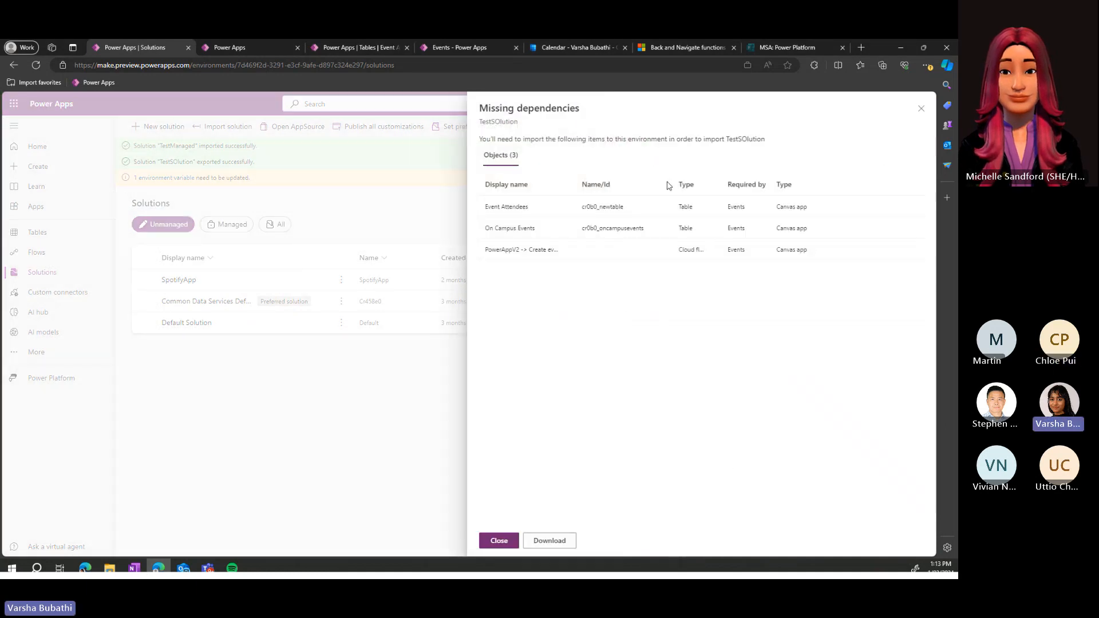
click(506, 540)
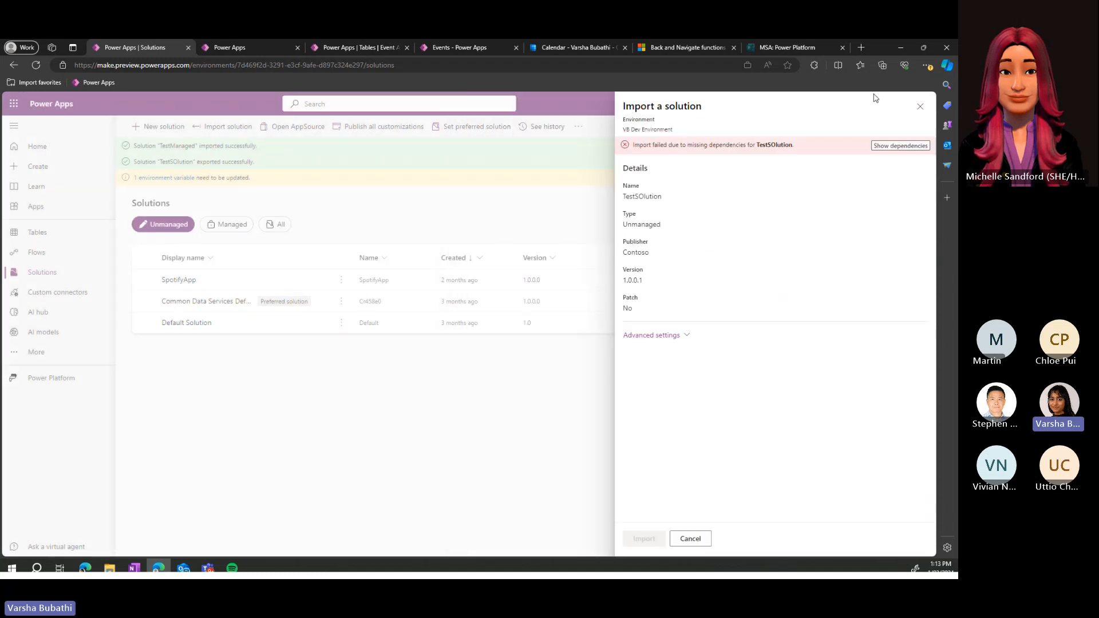
click(909, 147)
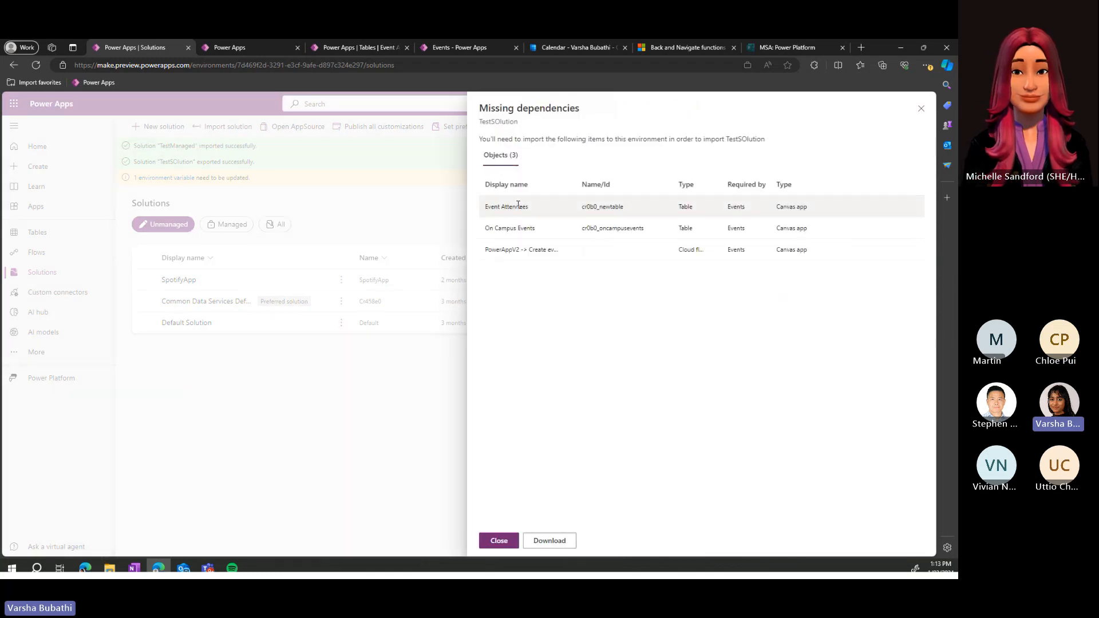
drag(498, 207, 706, 226)
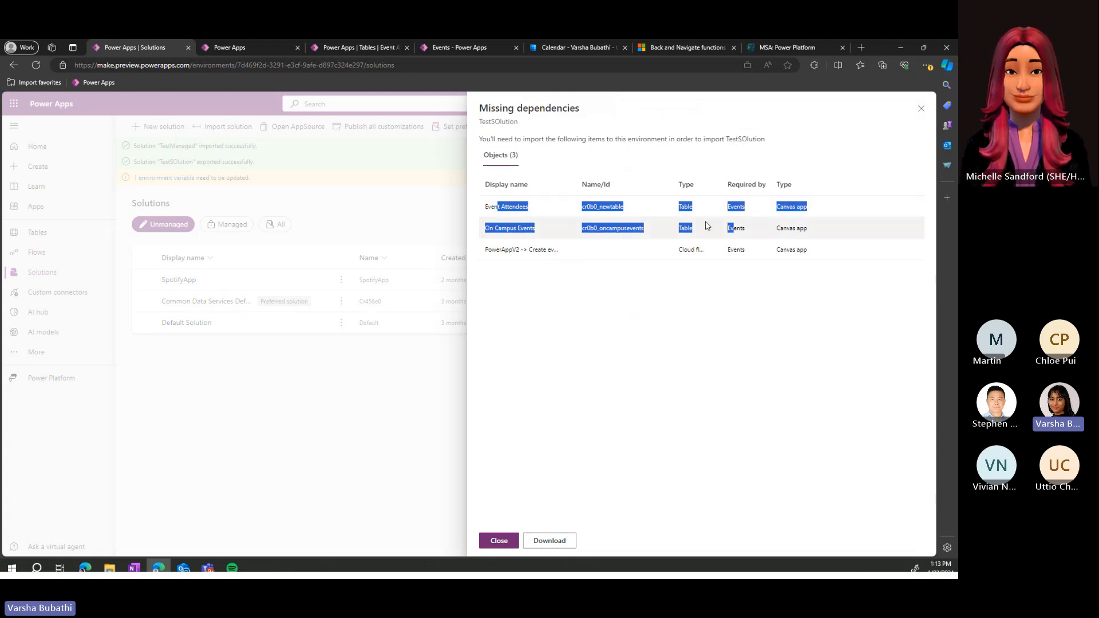
click(921, 108)
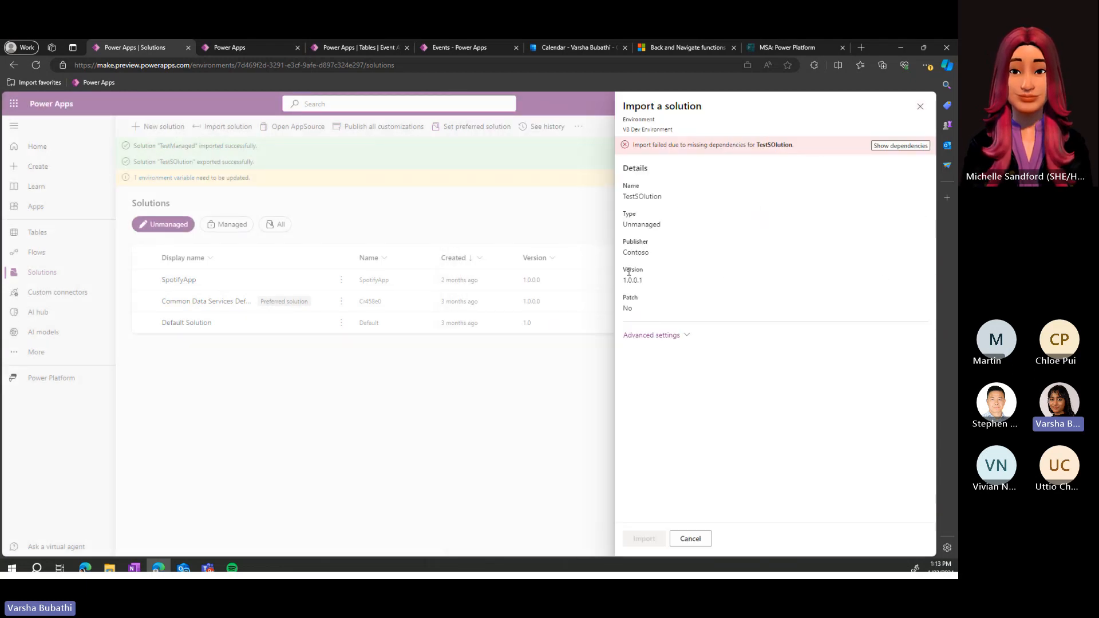
drag(629, 272, 677, 276)
click(641, 289)
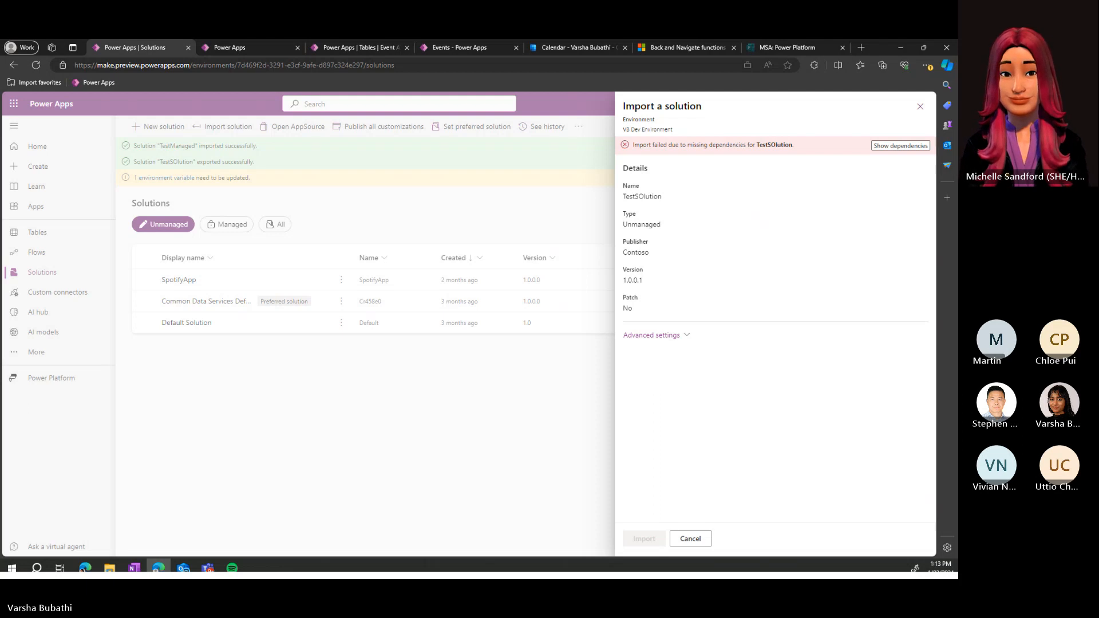
key(alt+Tab)
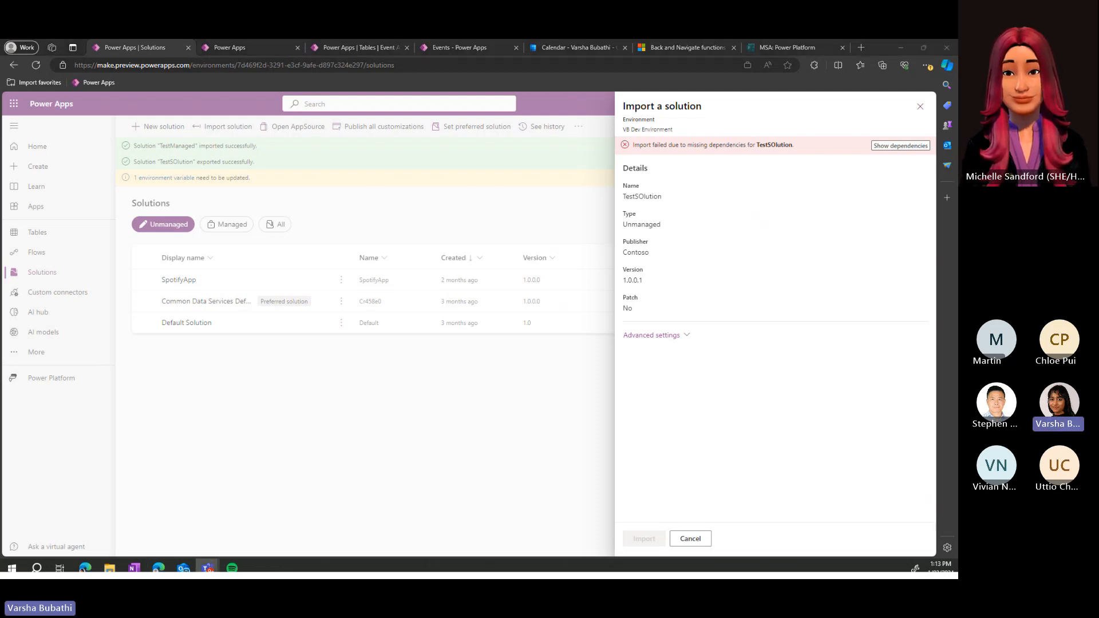